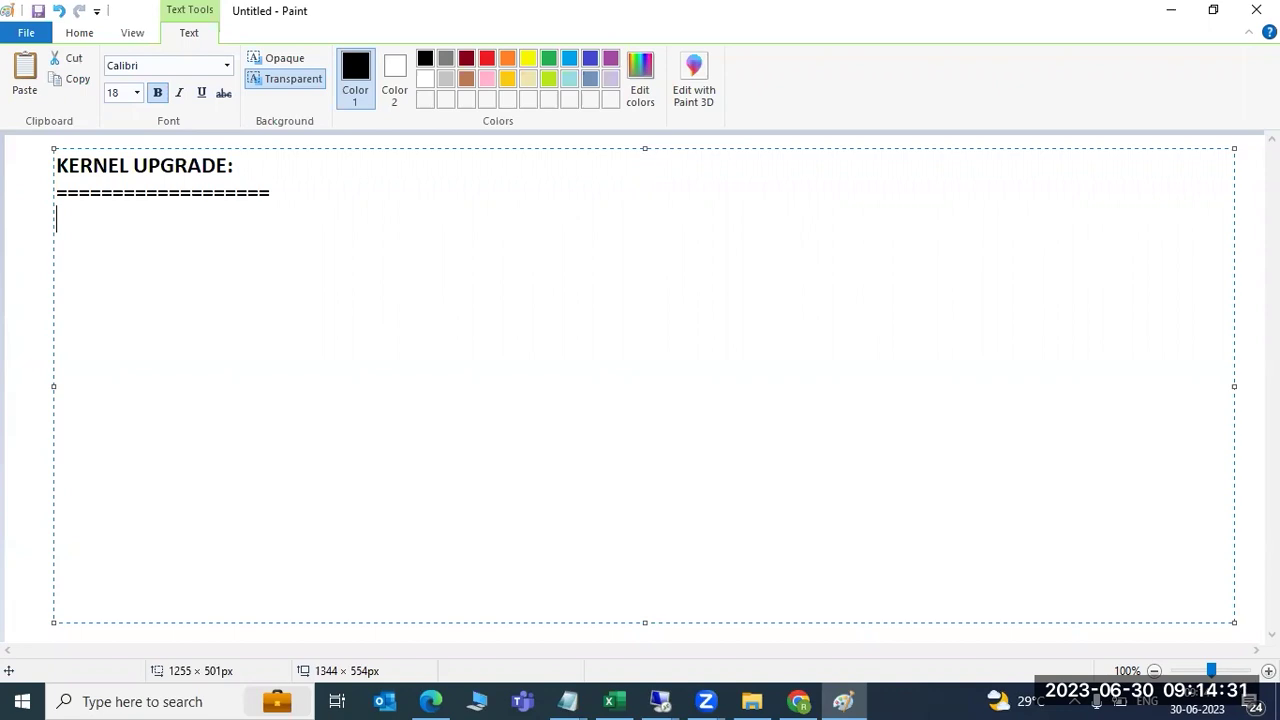
- Write "kernel -" under the KERNEL UPGRADE heading and list SAPEXE and SAPEXEDB on separate lines below it
text(kernel -)
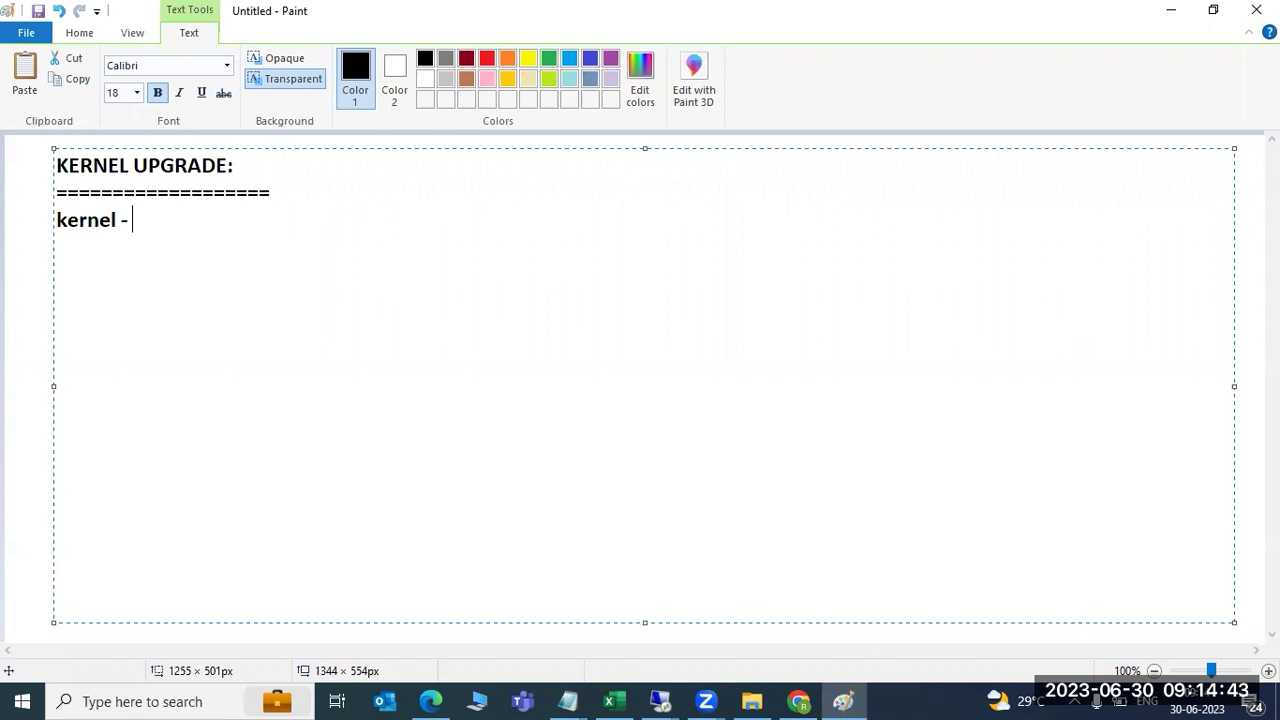
key(Return)
text(SAPEXE)
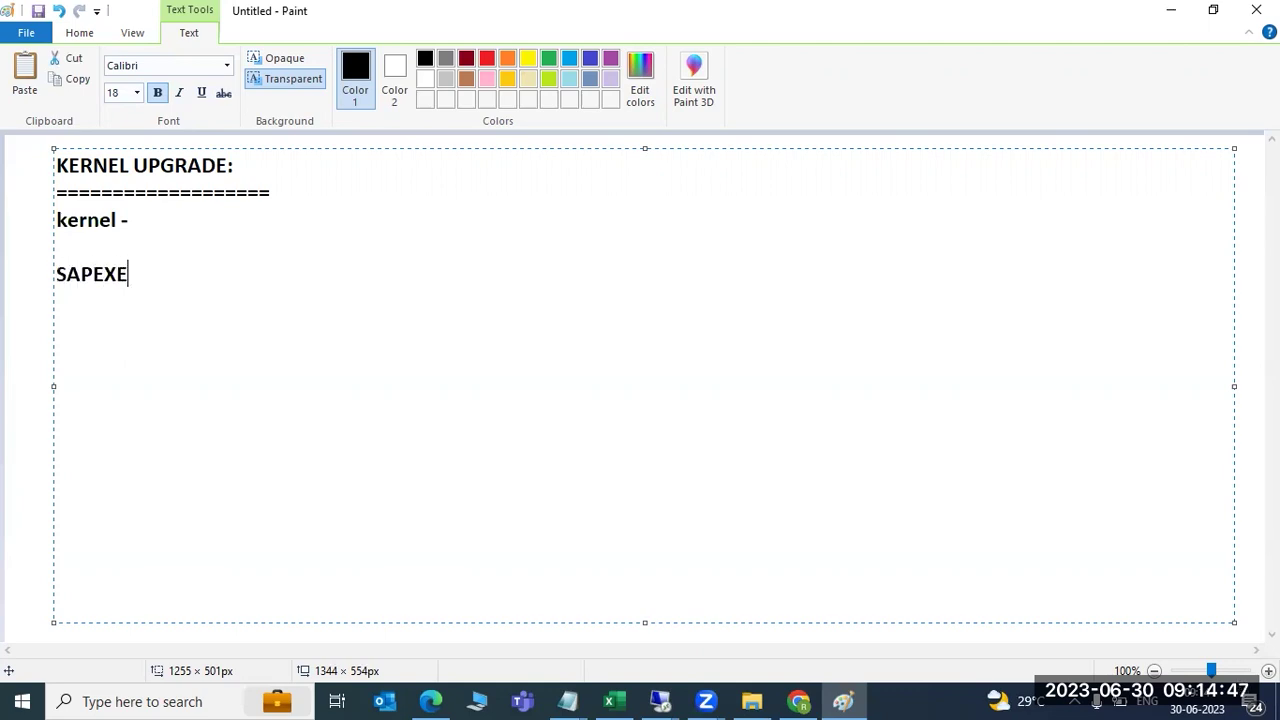
text(SA)
text(\\)
key(BackSpace)
key(BackSpace)
key(BackSpace)
key(BackSpace)
key(BackSpace)
key(Return)
text(SAPEXEDB)
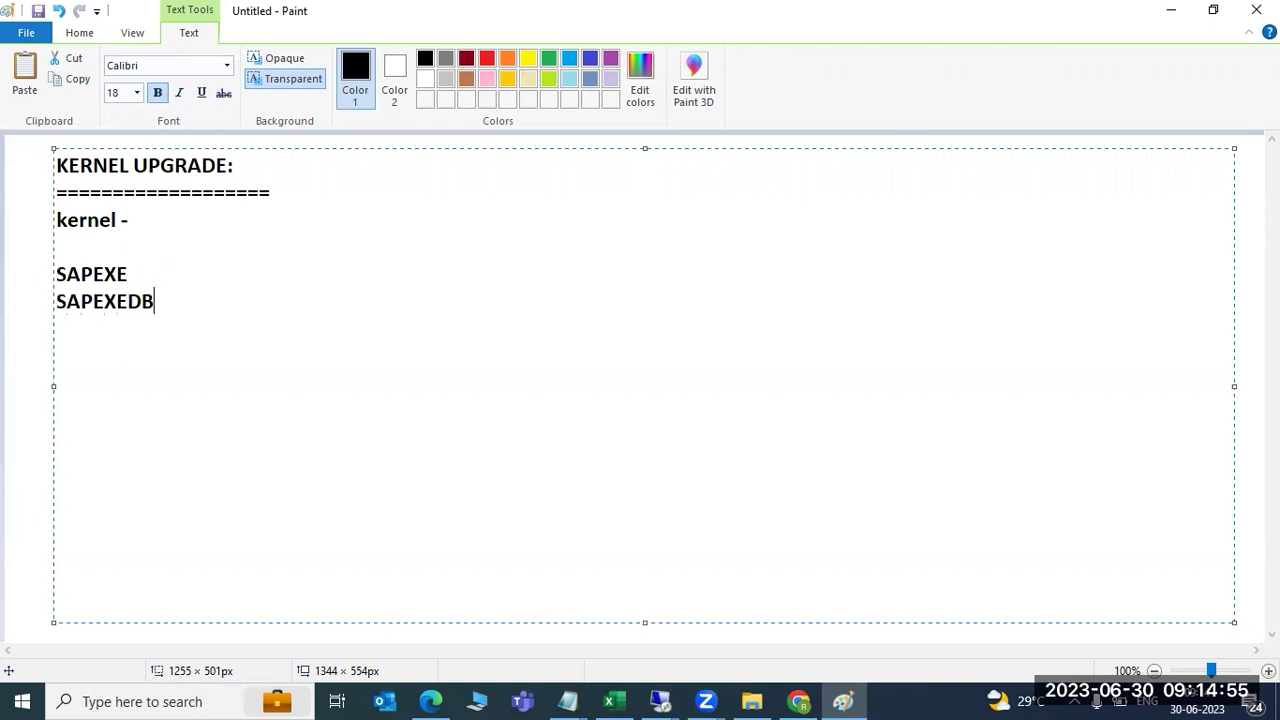
- Annotate the SAPEXE line with "- DB inde" and the SAPEXEDB line with "- DB depen"
key(Up)
text(- )
text(DB )
text(in SAPEXEDB)
text( - )
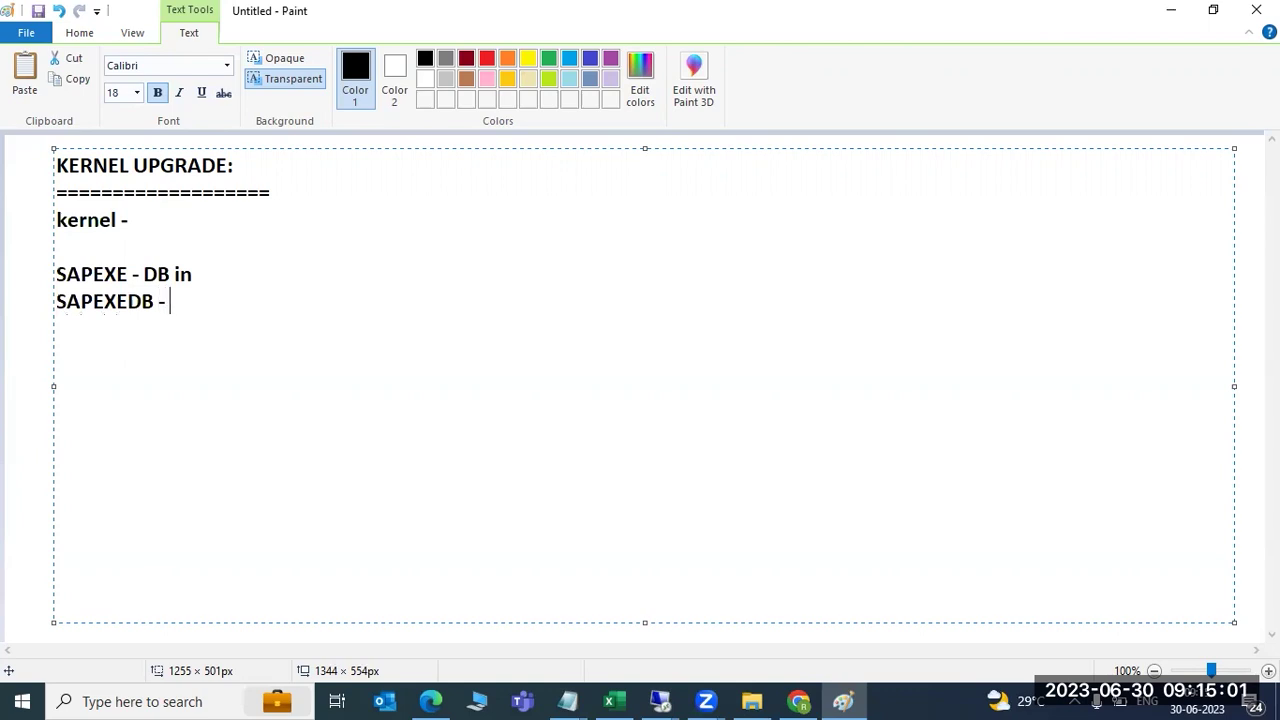
text(DB depen)
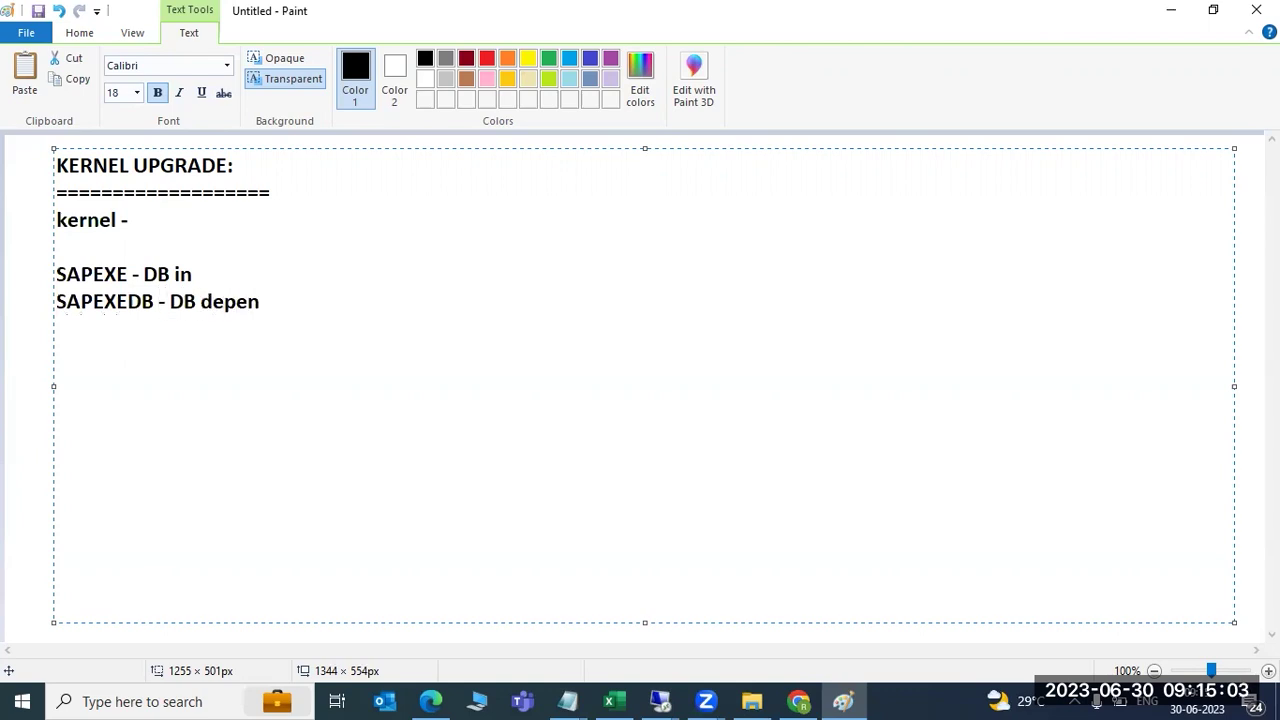
drag(66, 301, 263, 309)
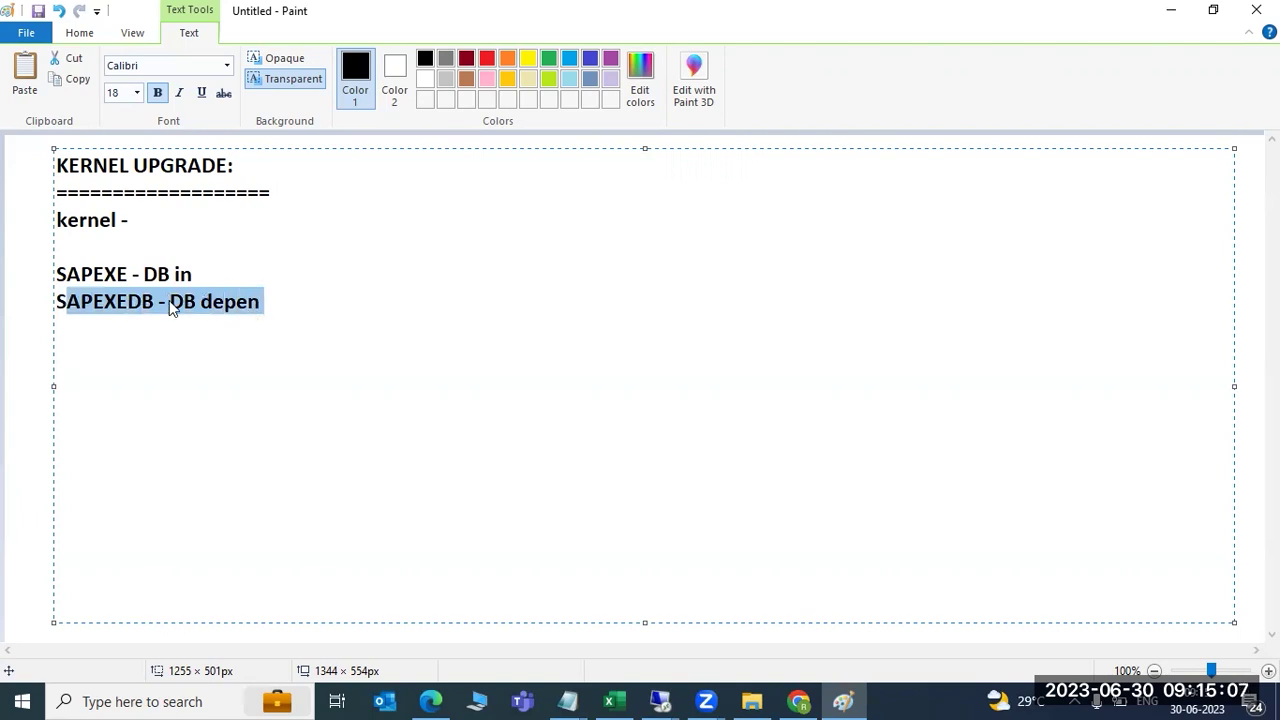
drag(92, 276, 196, 283)
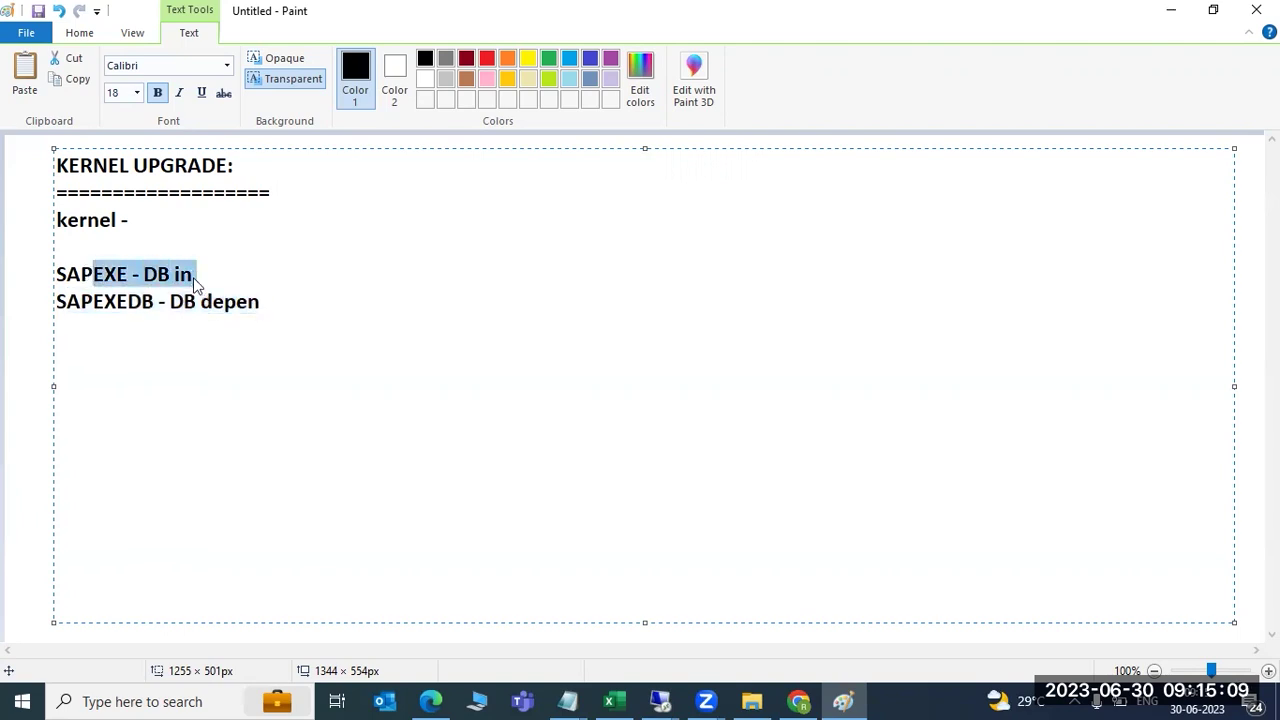
click(193, 274)
text(de)
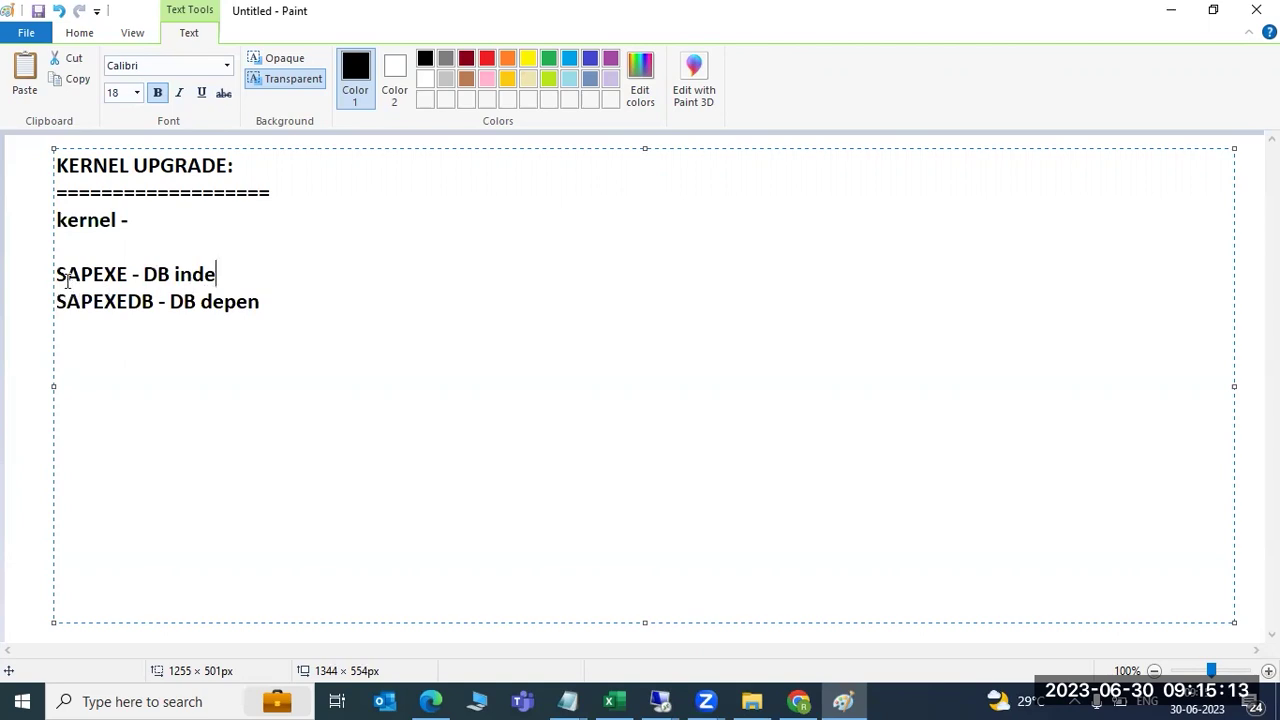
drag(66, 277, 271, 279)
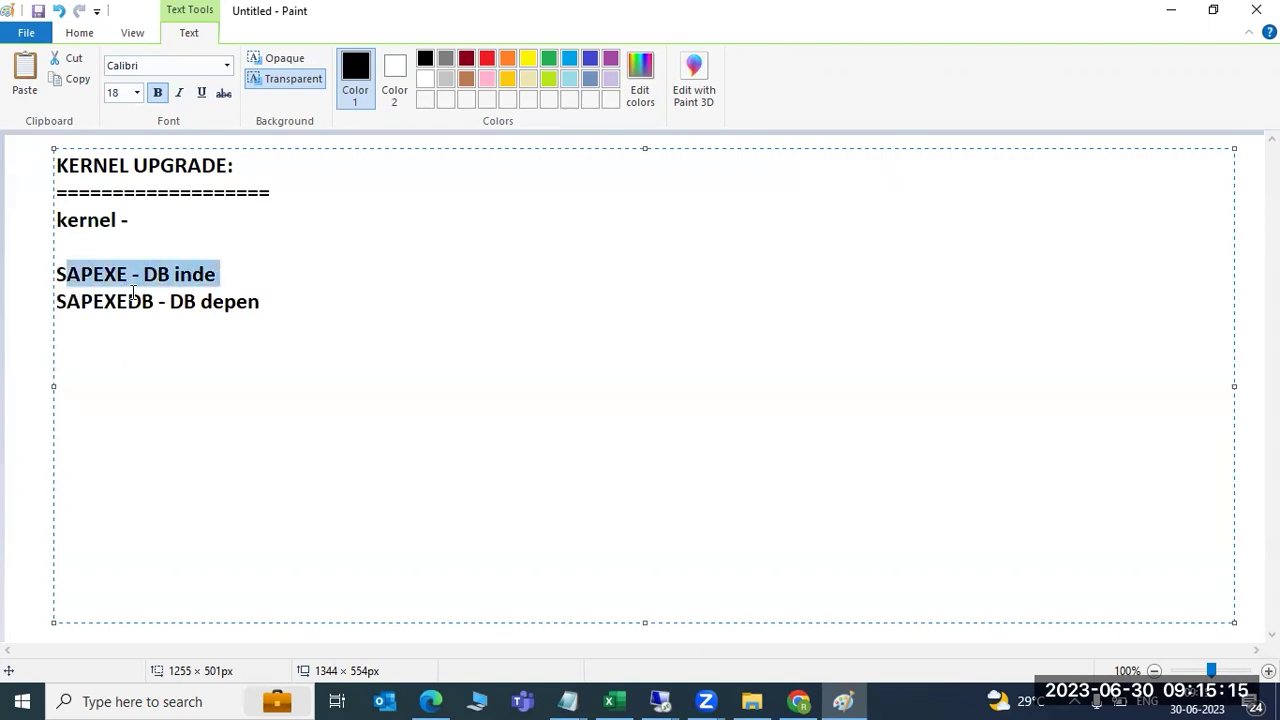
drag(79, 305, 53, 256)
click(261, 302)
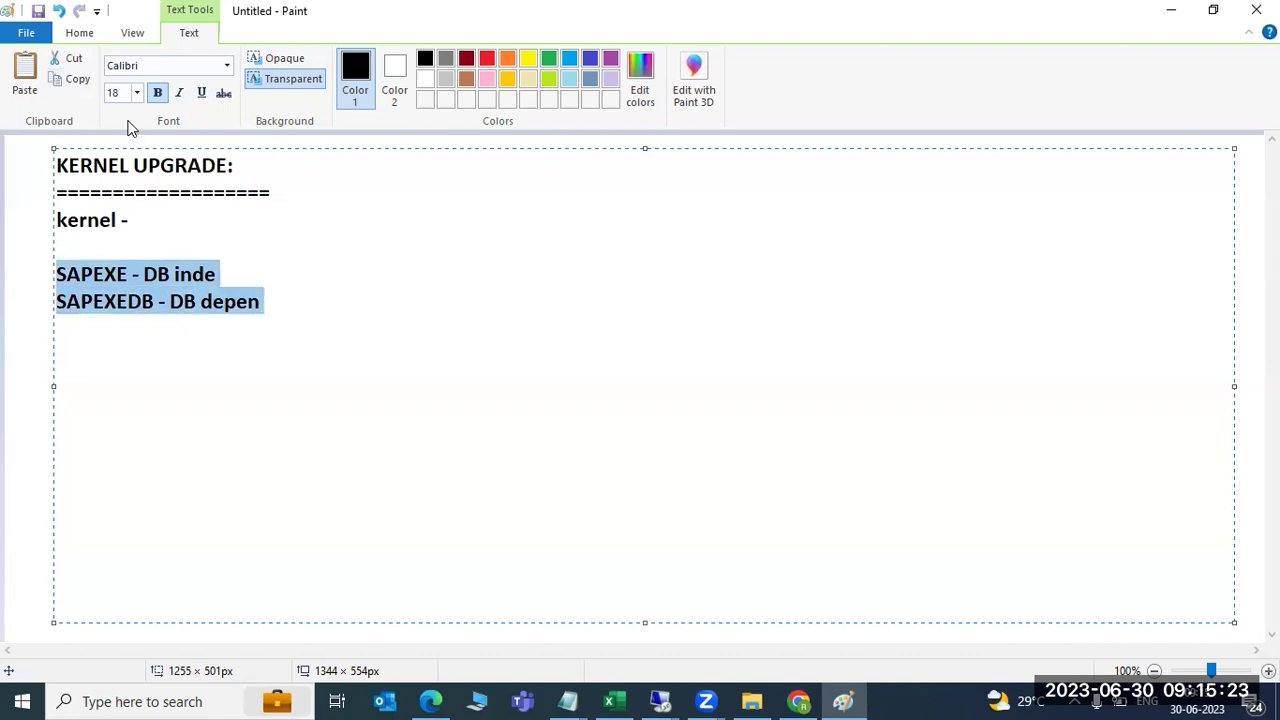
- Delete the SAPEXE and SAPEXEDB lines and the "kernel -" line, leaving only the underlined heading
click(155, 236)
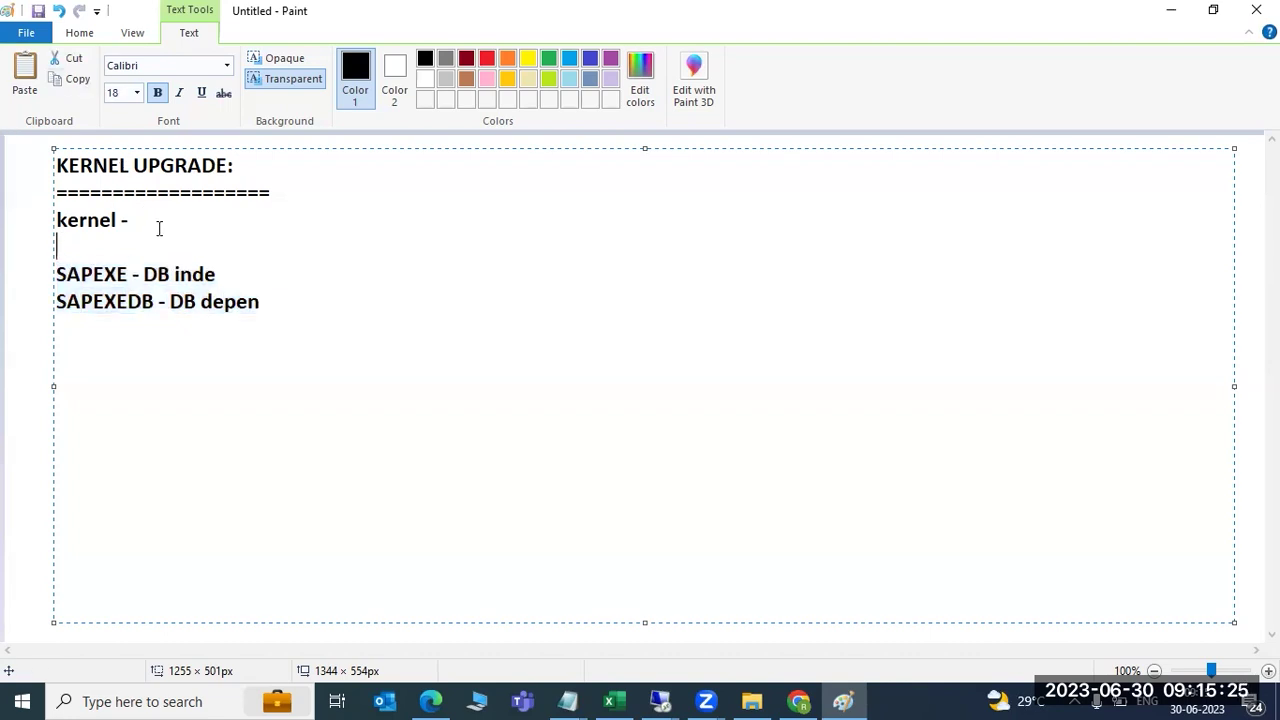
key(Delete)
key(Delete)
key(Delete)
key(Delete)
key(Delete)
key(Delete)
key(Delete)
key(Delete)
key(Delete)
key(Delete)
key(Delete)
key(Delete)
key(Delete)
key(Delete)
key(Delete)
key(Delete)
key(Delete)
key(Delete)
key(Delete)
key(Delete)
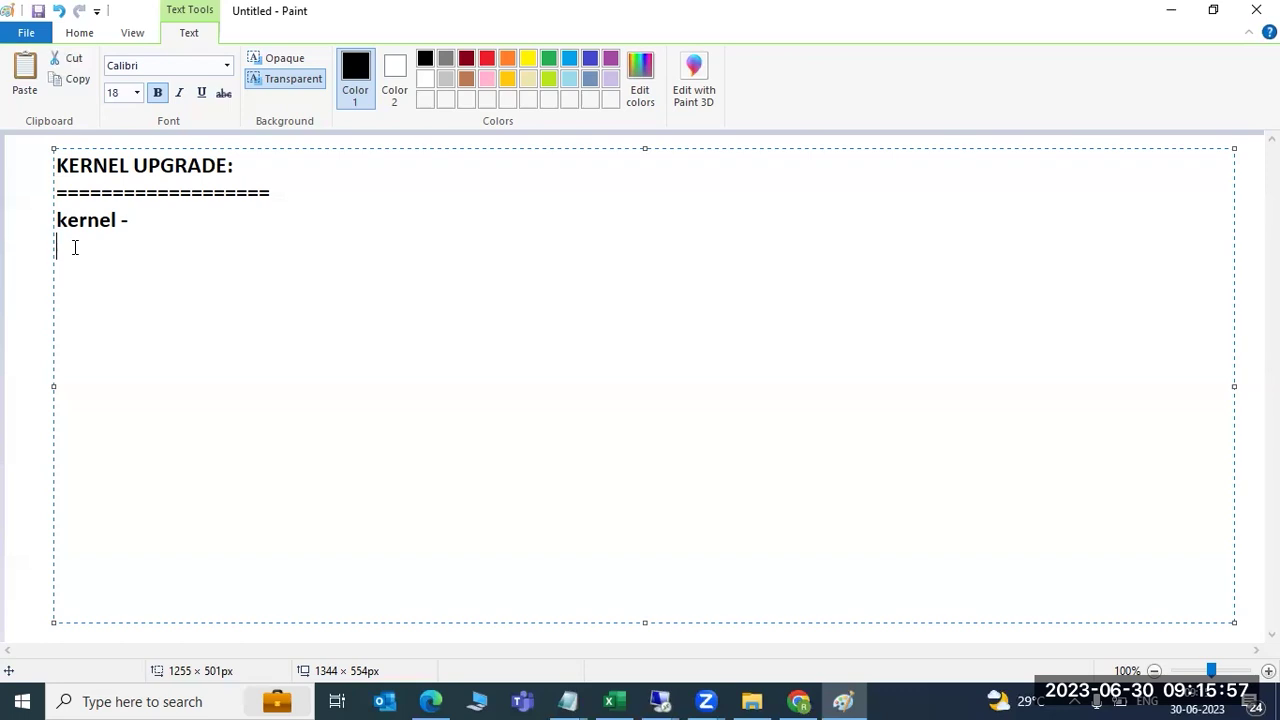
drag(74, 247, 50, 220)
key(BackSpace)
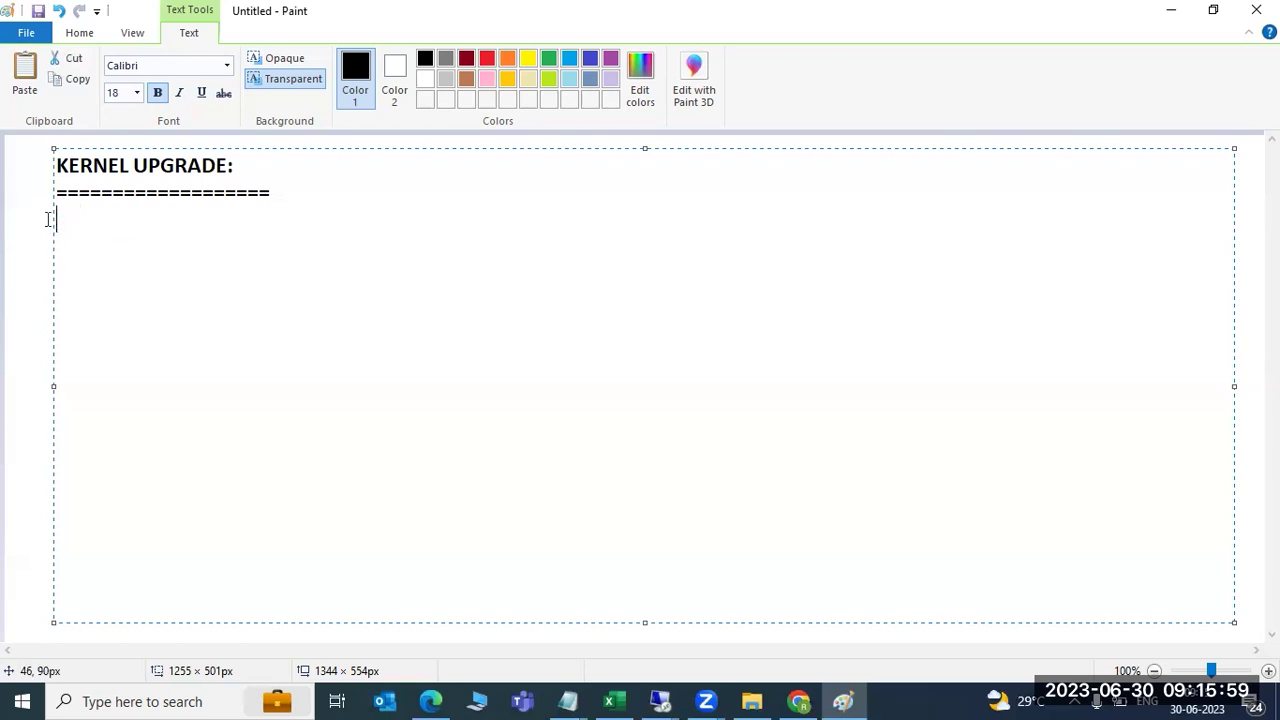
- Write "SAP -" under the heading and, after a blank line, "/usr/sap/SID/SYS/EXE --global kernel or exe"
text(SAP -)
key(Return)
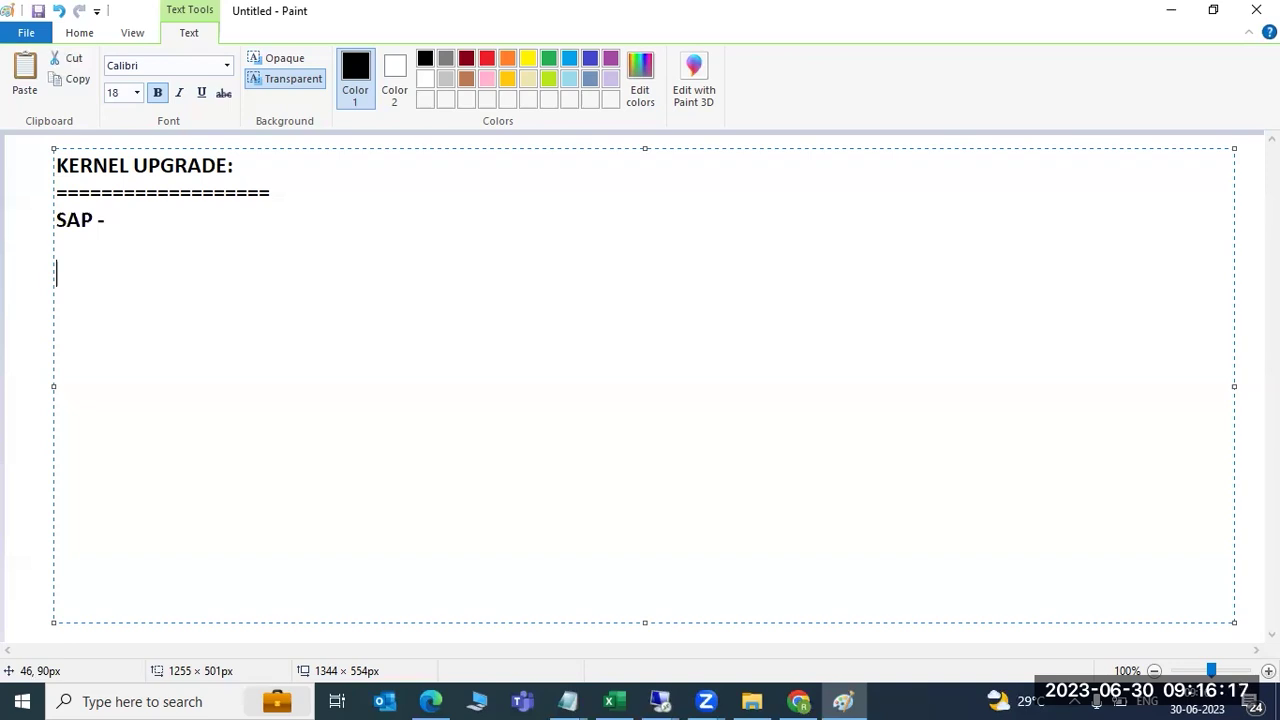
text(/usr/sap/SID)
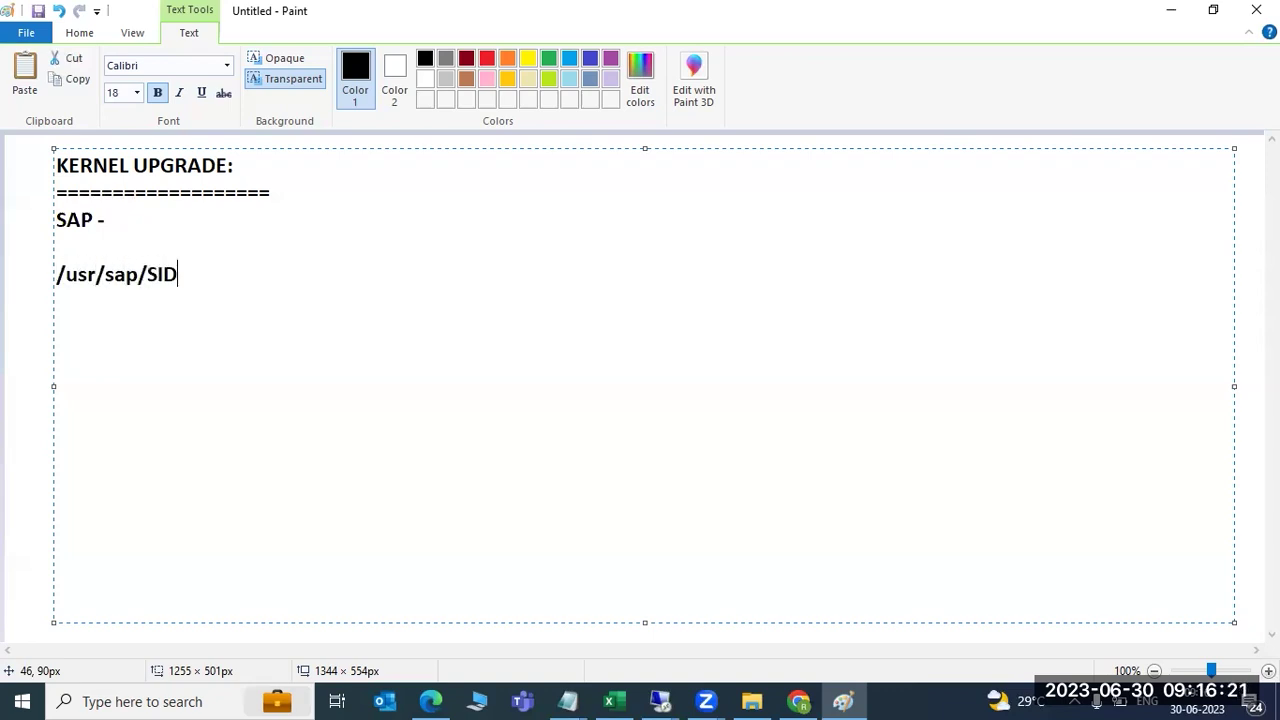
text(/SYS/EXE)
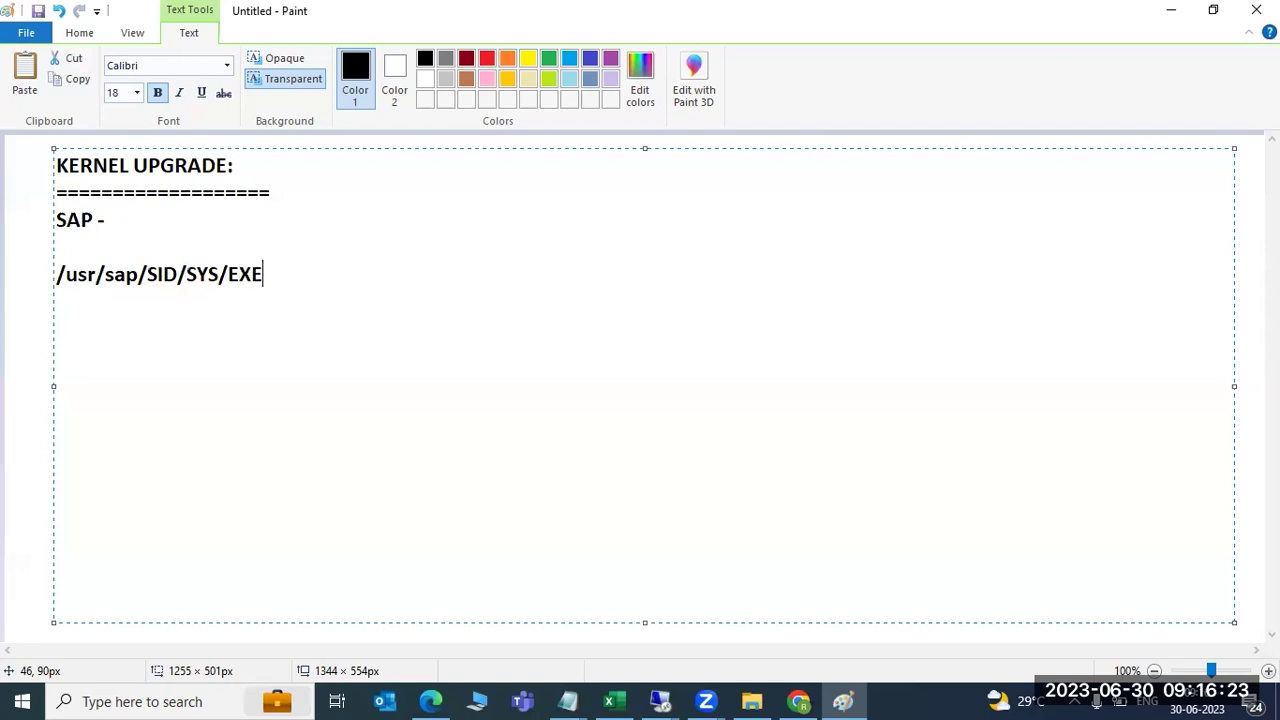
text( --global)
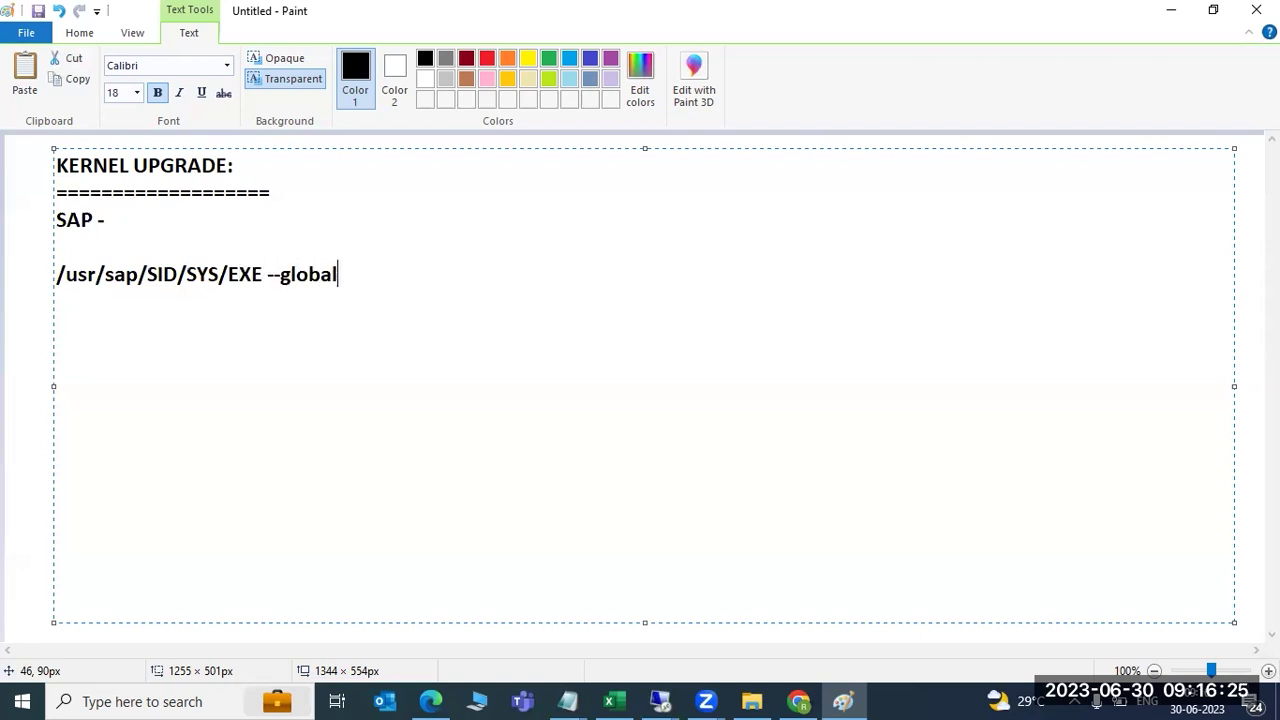
text( kernel or exec)
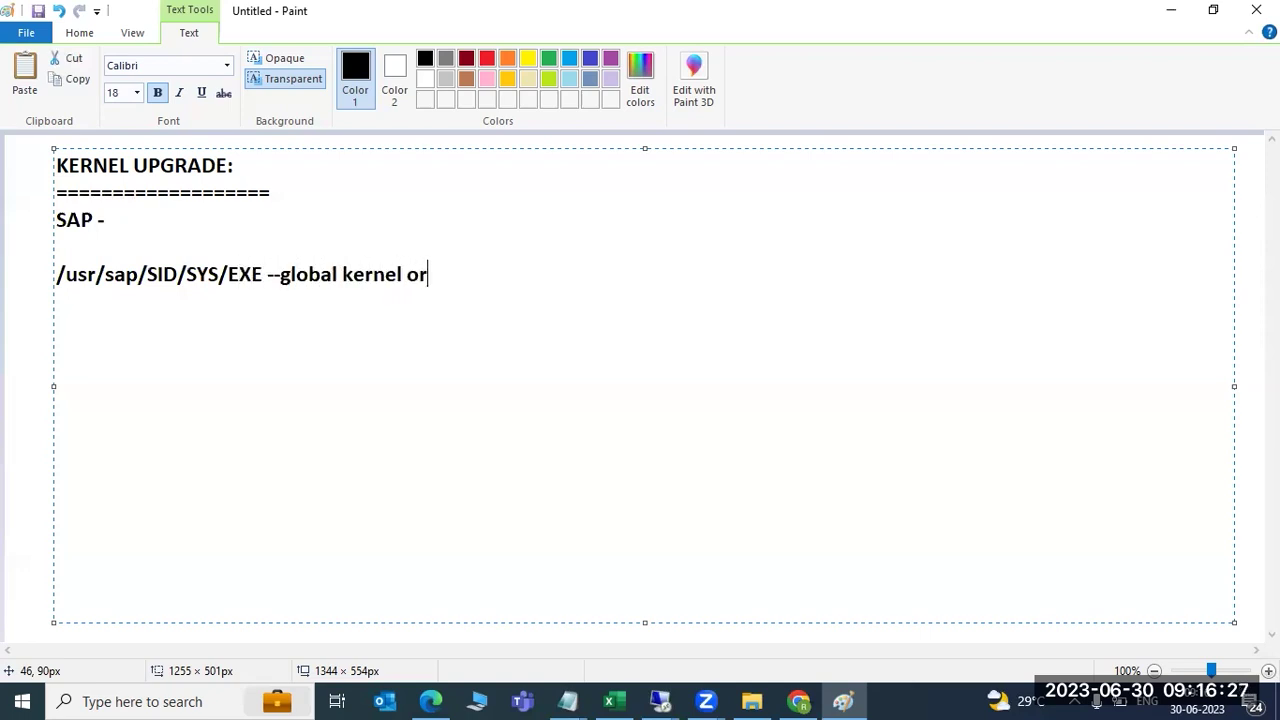
key(BackSpace)
- Add the paths /usr/sap/SID/D*/EXE and /usr/sap/SID/ASCS/EXE on two lines below the global kernel path
key(Return)
key(Return)
text(/)
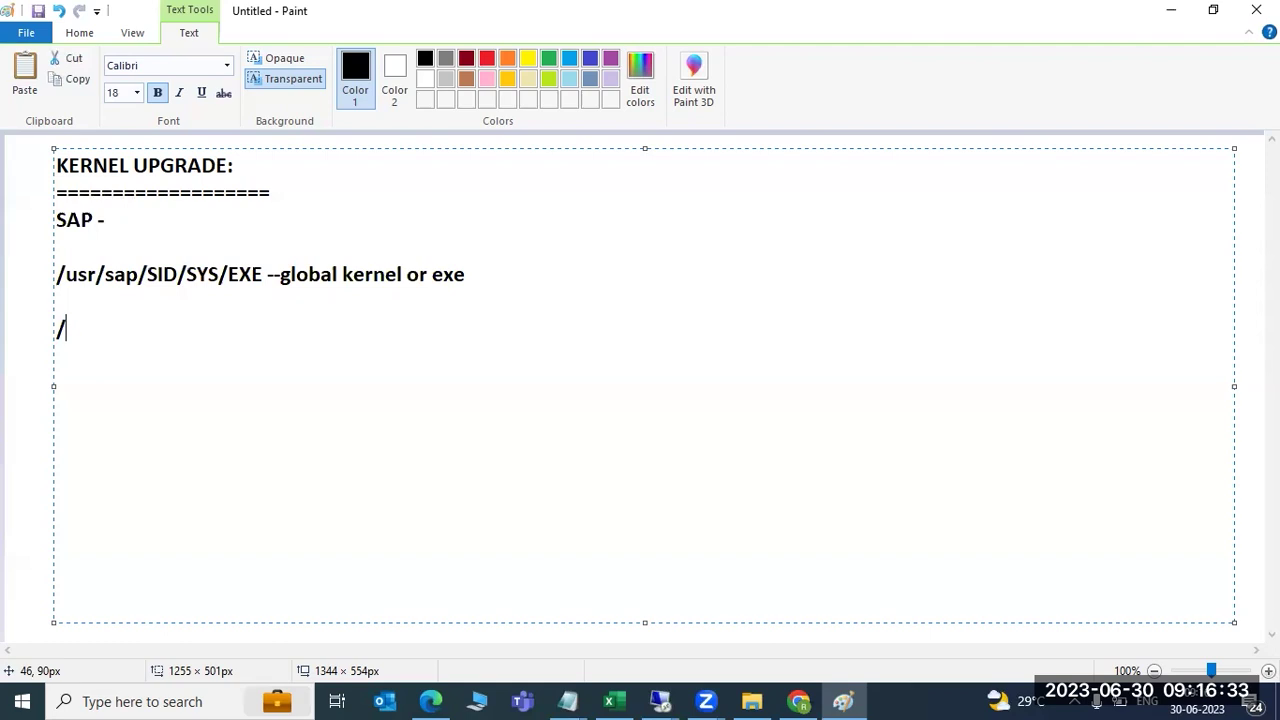
text(usr/sap/SID/D)
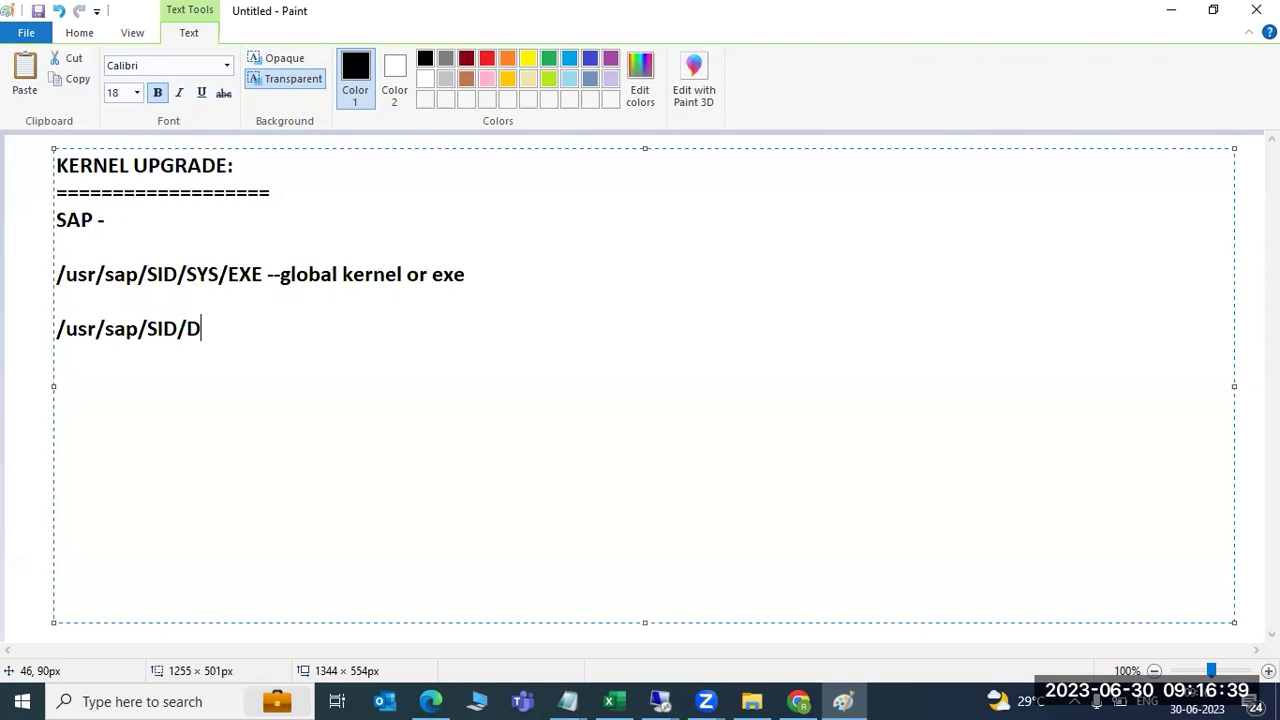
text(*/EXE)
key(Return)
text(/usr/sap/)
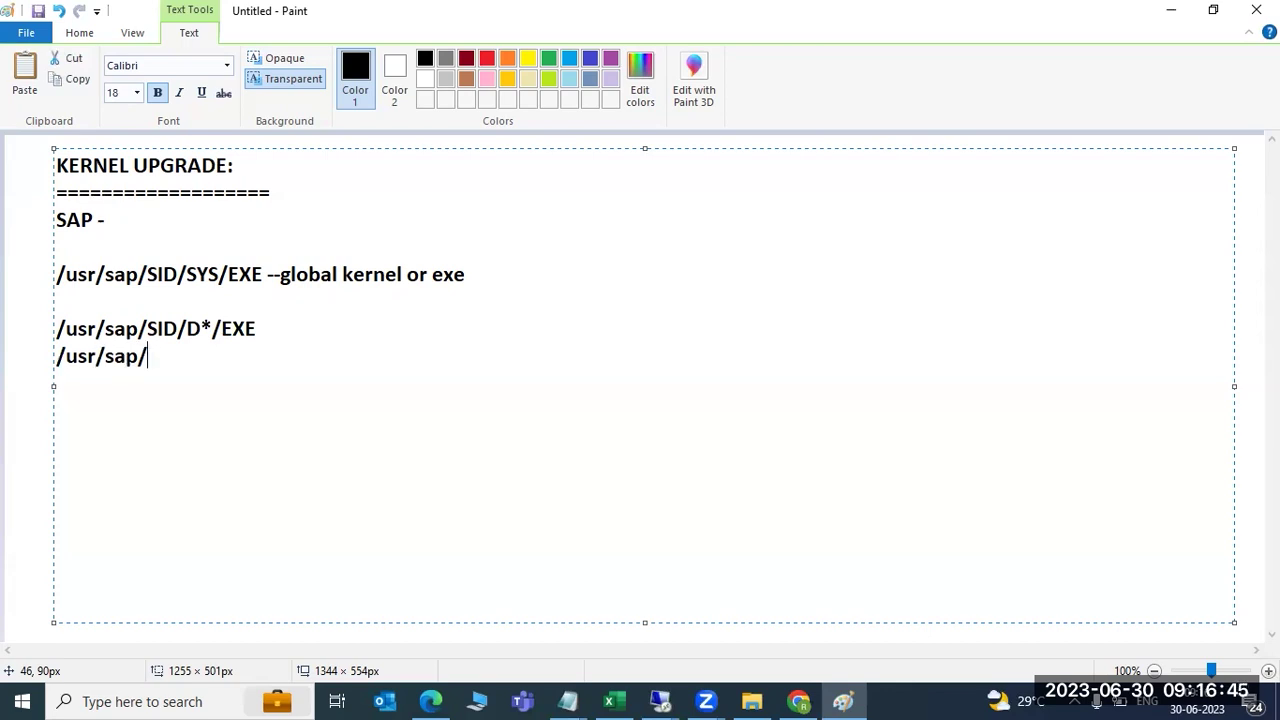
text(SID/ASCS)
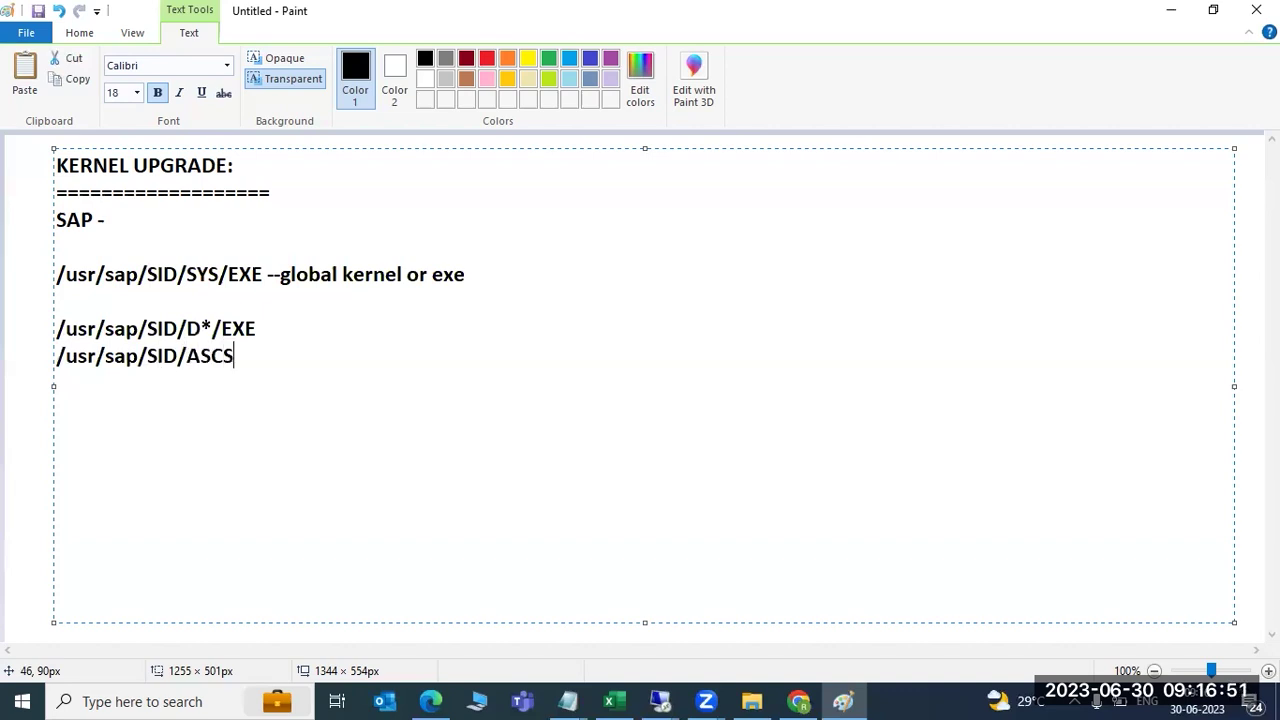
text(/EXE)
click(162, 246)
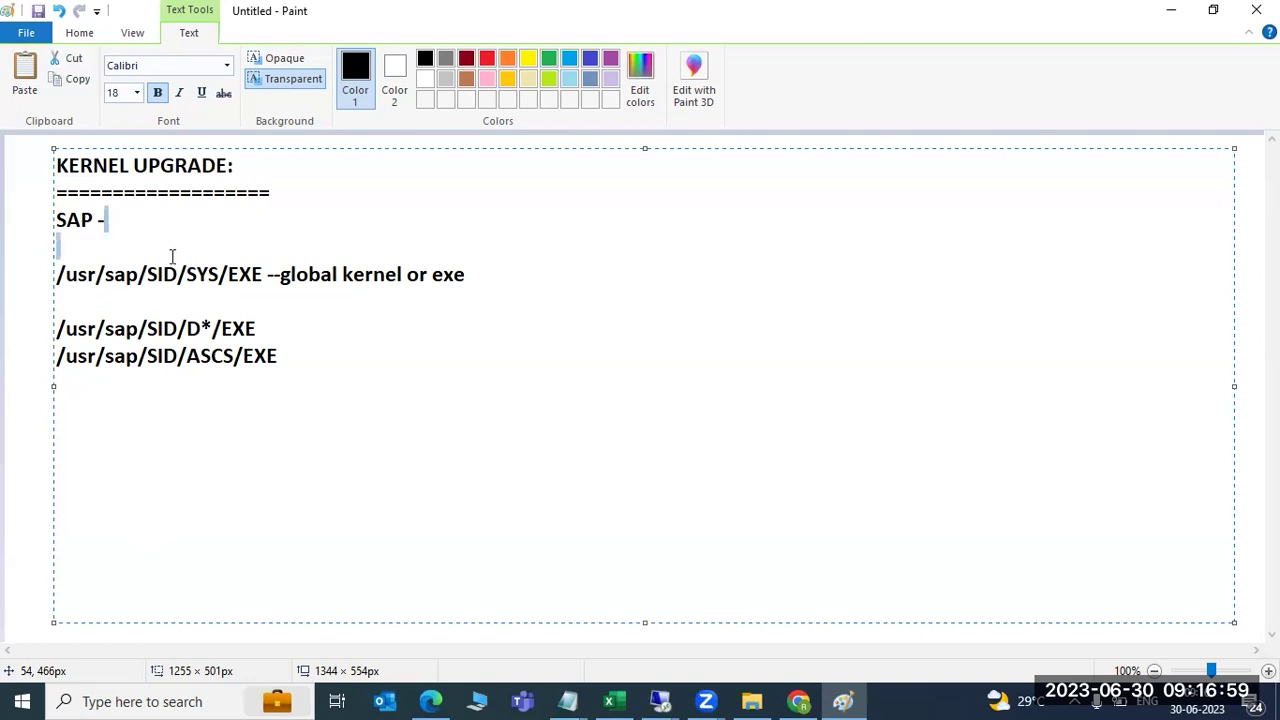
click(290, 290)
click(252, 275)
drag(263, 275, 56, 277)
drag(57, 328, 257, 360)
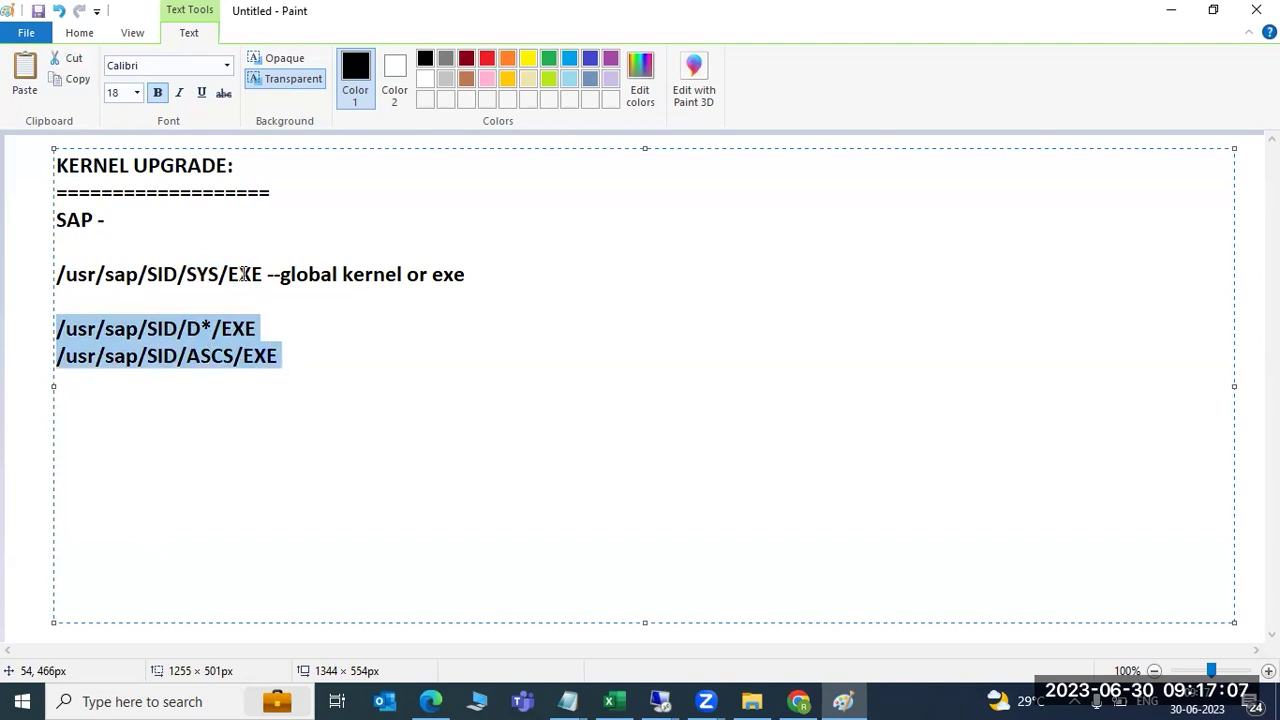
drag(178, 274, 263, 279)
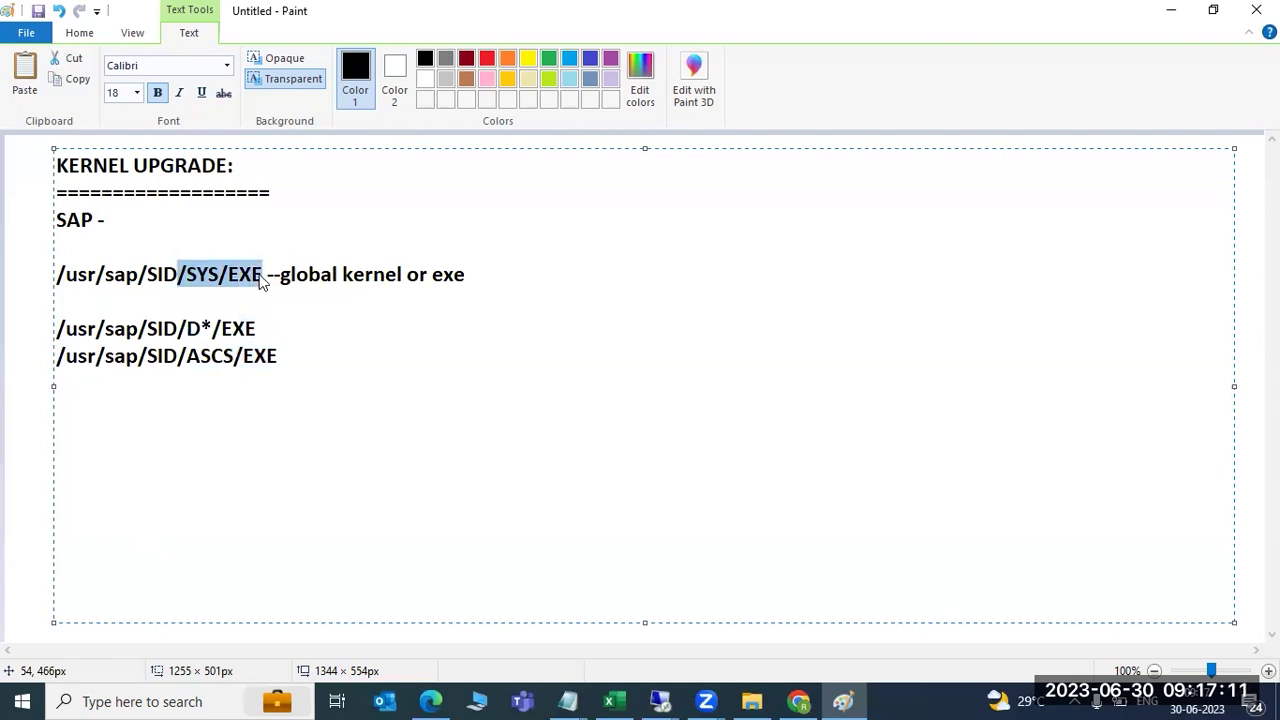
drag(178, 328, 57, 328)
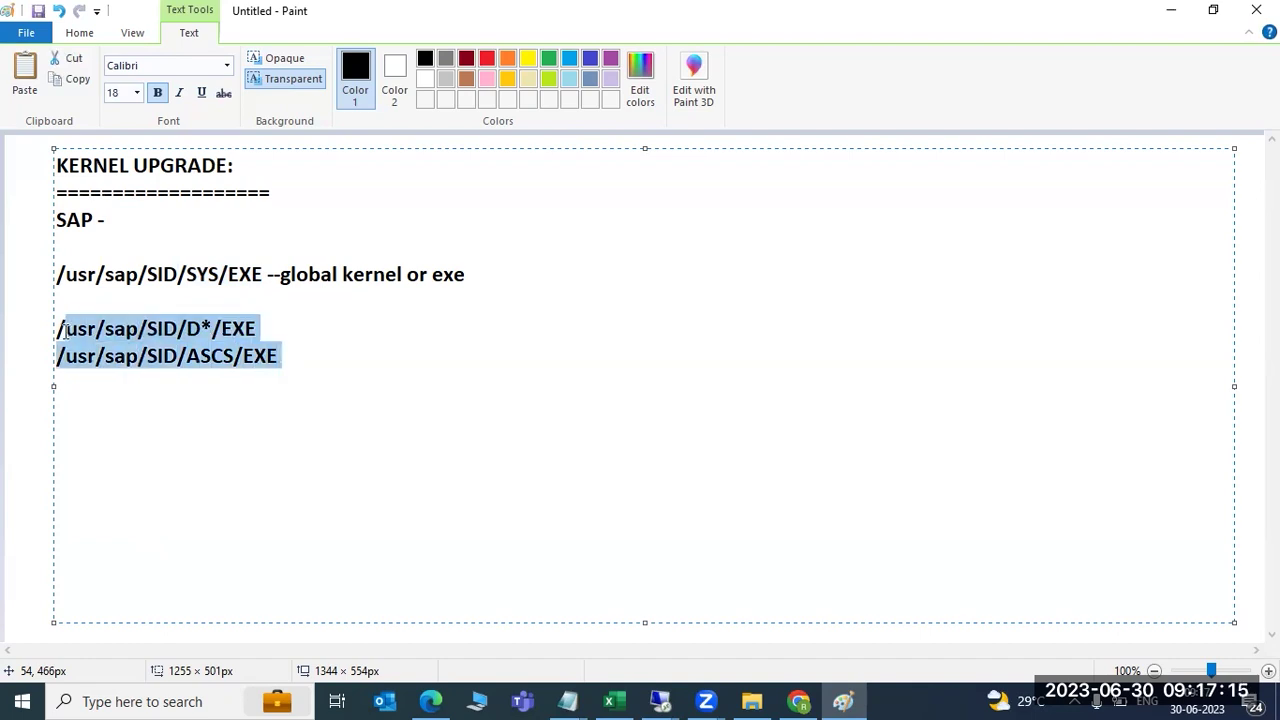
- Remove the blank line between the global kernel path and the D* path
click(500, 279)
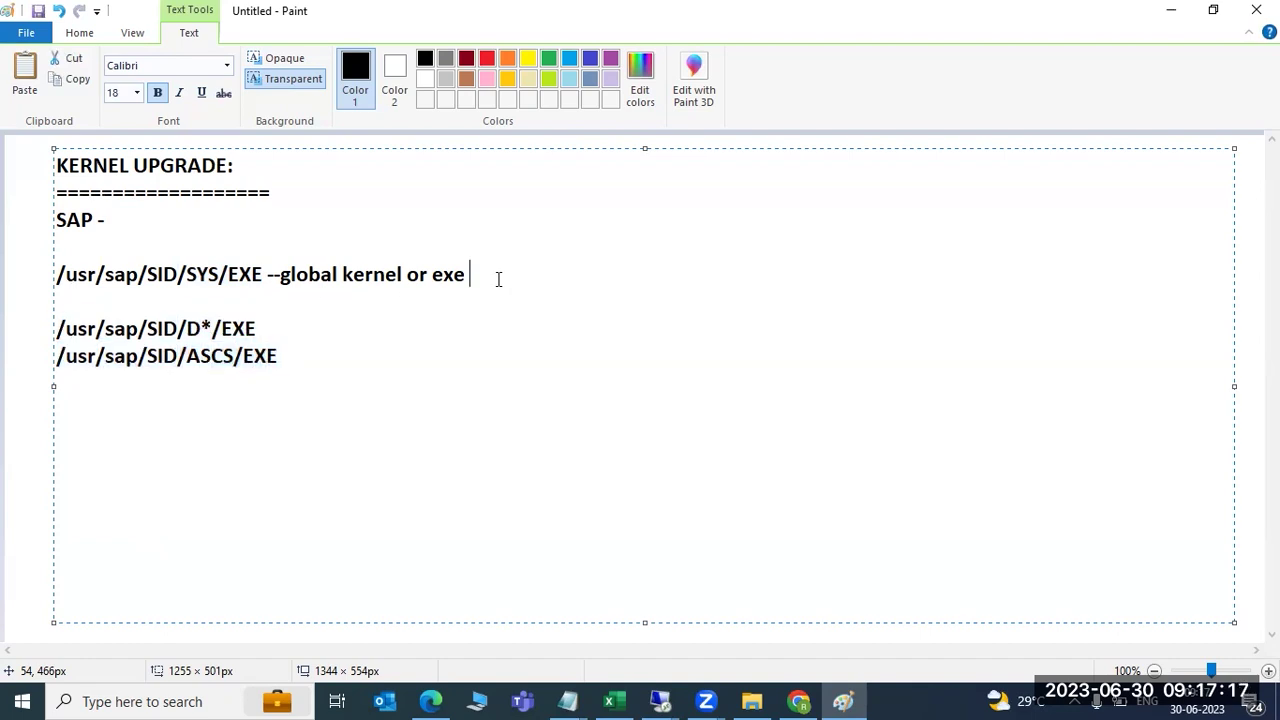
key(Delete)
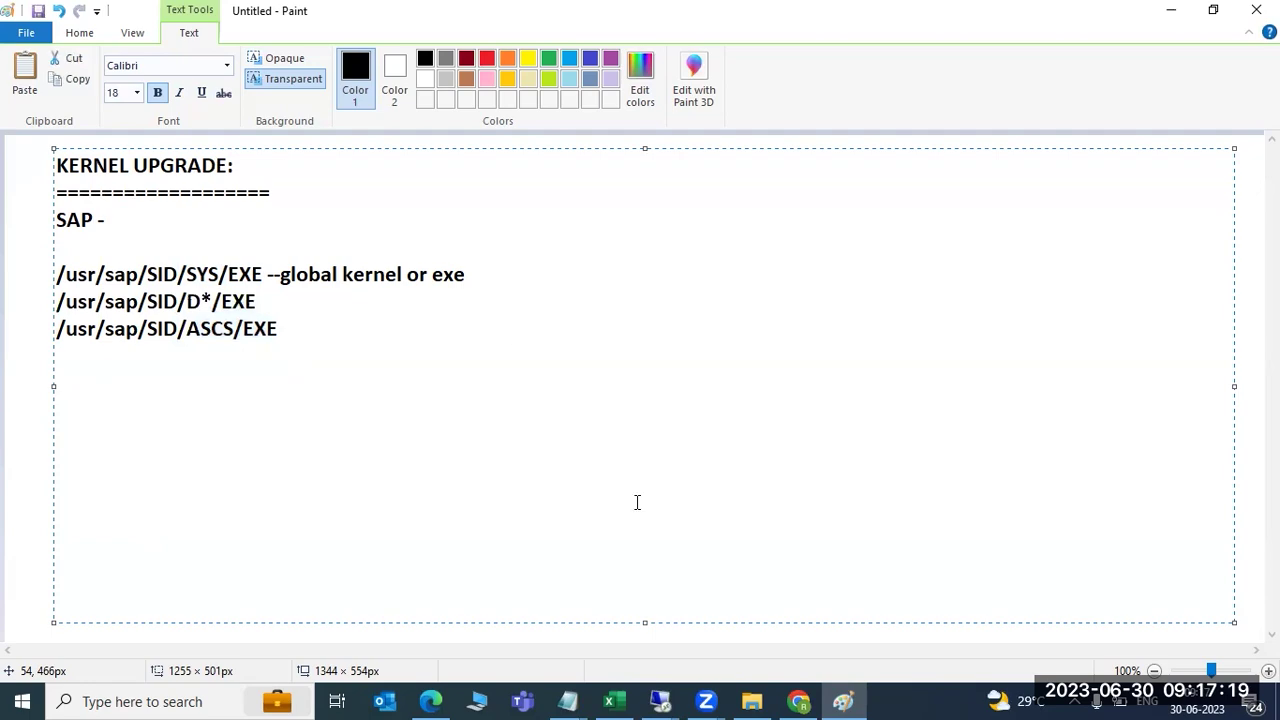
- Switch to the remote desktop session and open the usr\sap folder of the SAP (E:) drive in File Explorer
click(660, 700)
click(707, 620)
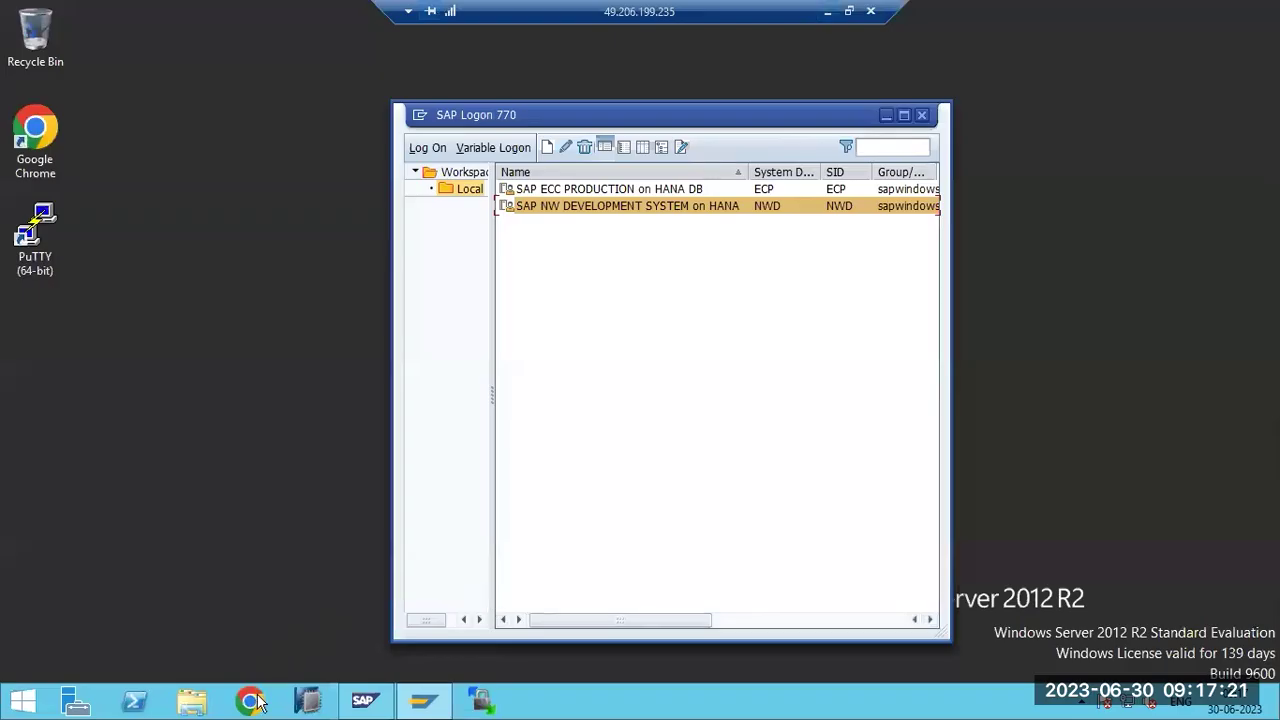
click(193, 702)
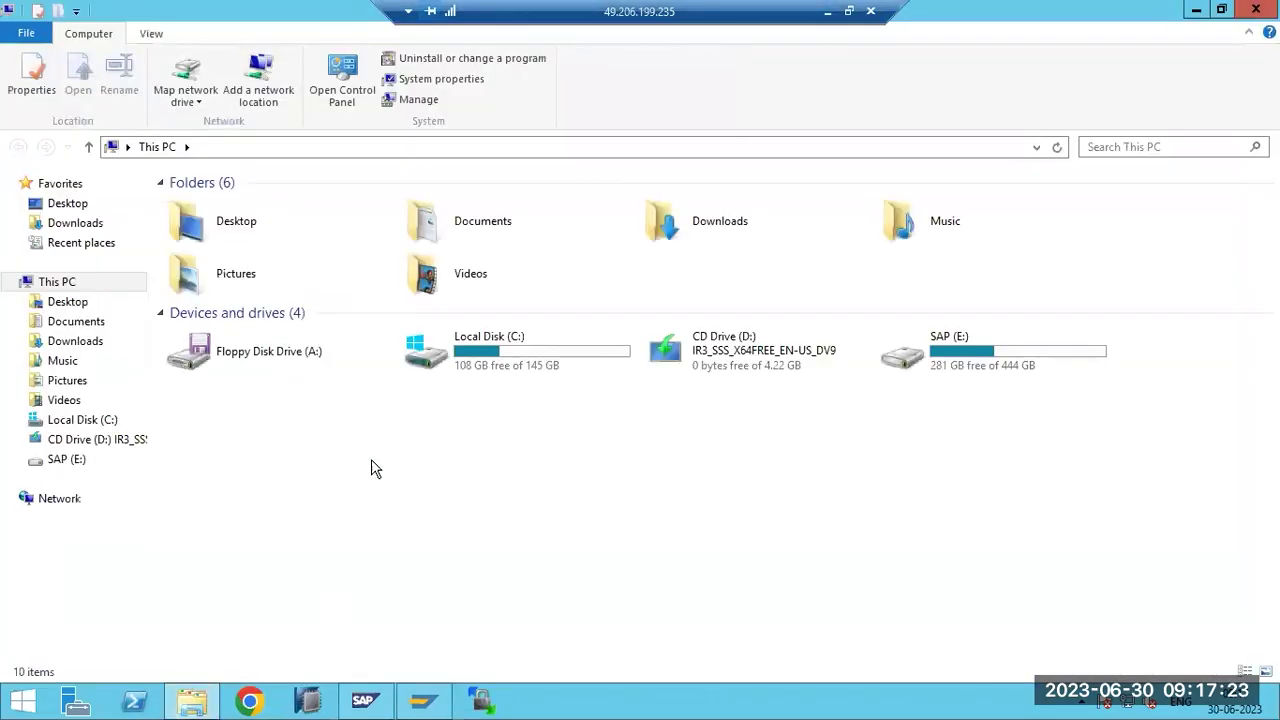
double_click(980, 354)
double_click(193, 302)
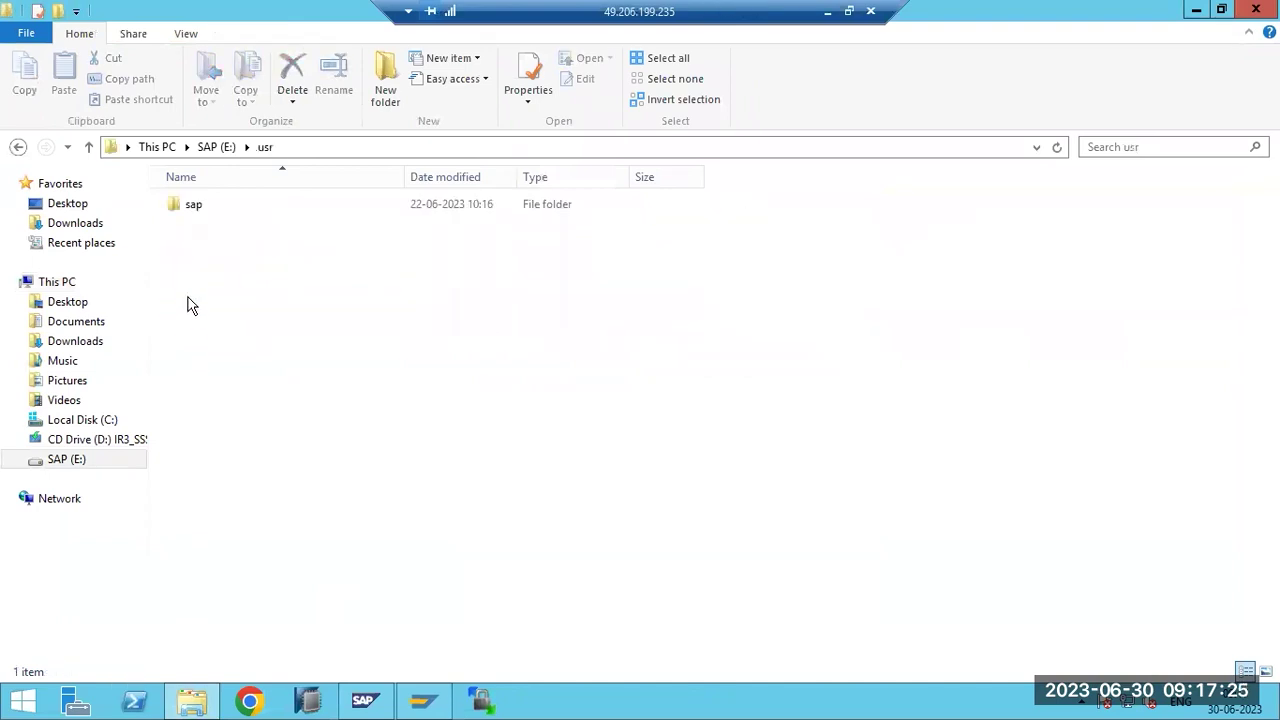
click(194, 208)
double_click(194, 210)
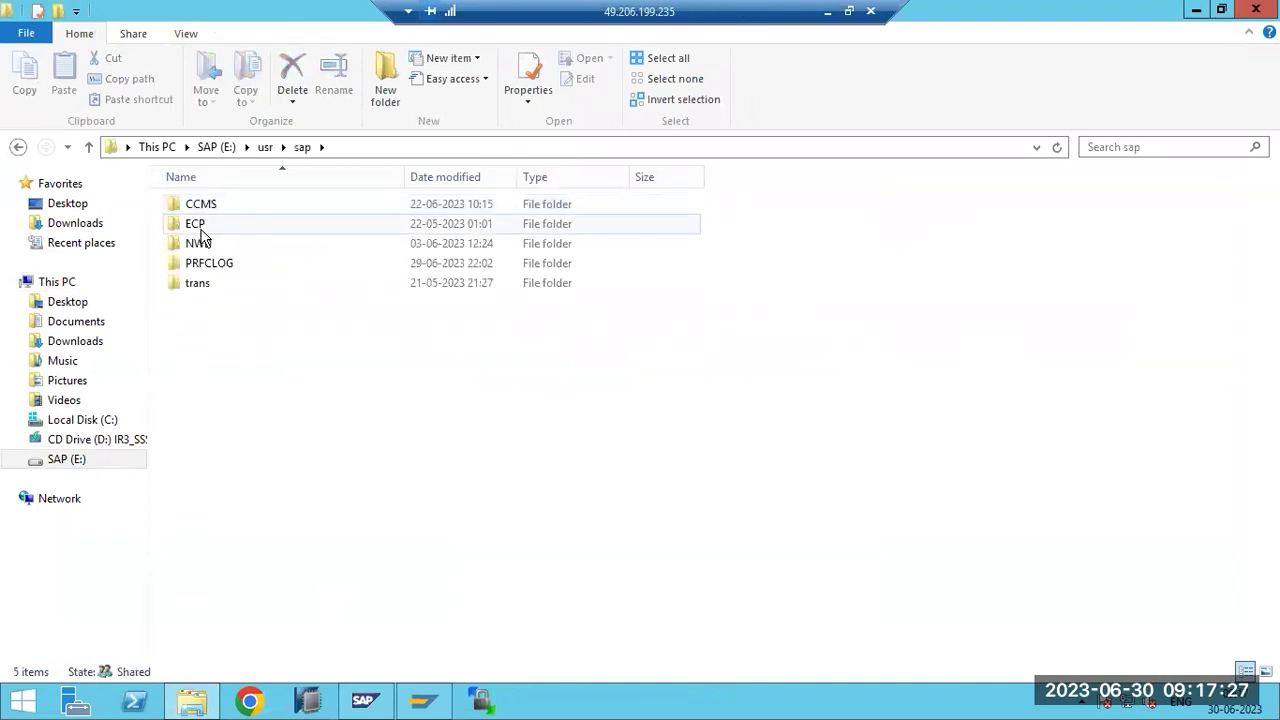
- Open the NWD system folder, look into its SYS folder and return to NWD
double_click(196, 245)
double_click(198, 268)
click(336, 150)
- Look into the exe folder of the D02 instance and return to the NWD folder
double_click(199, 227)
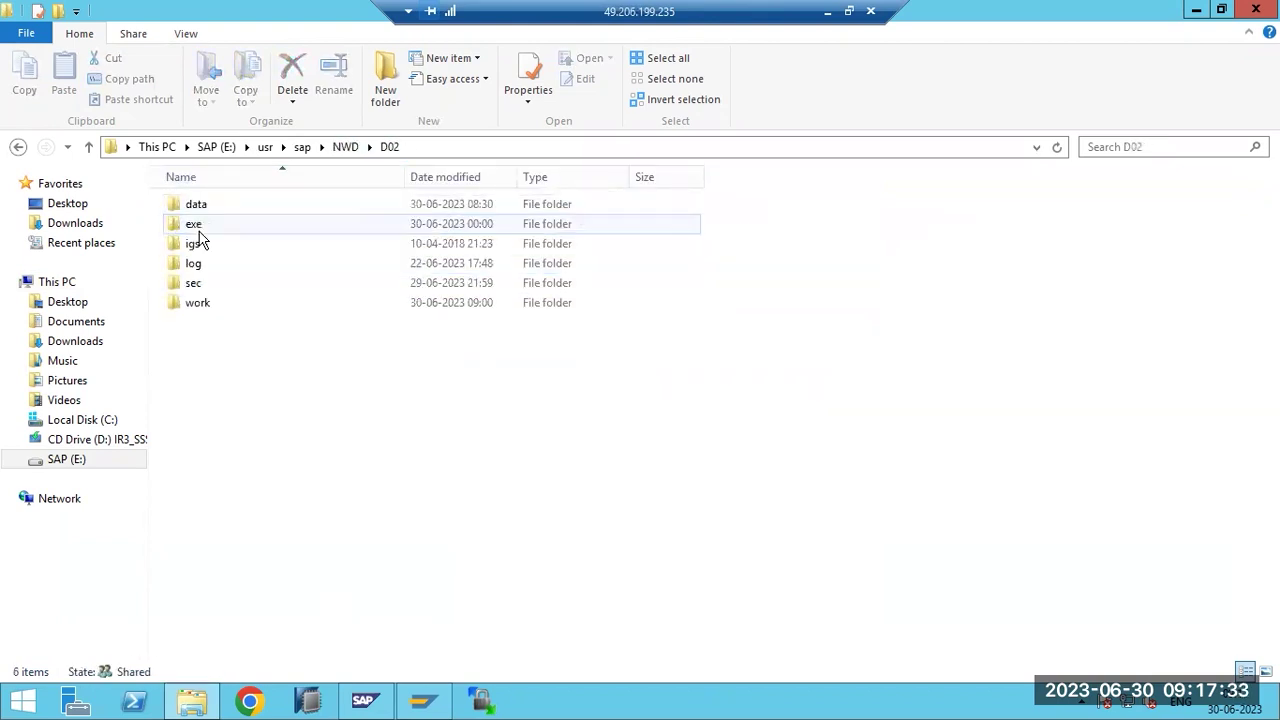
double_click(197, 228)
click(389, 147)
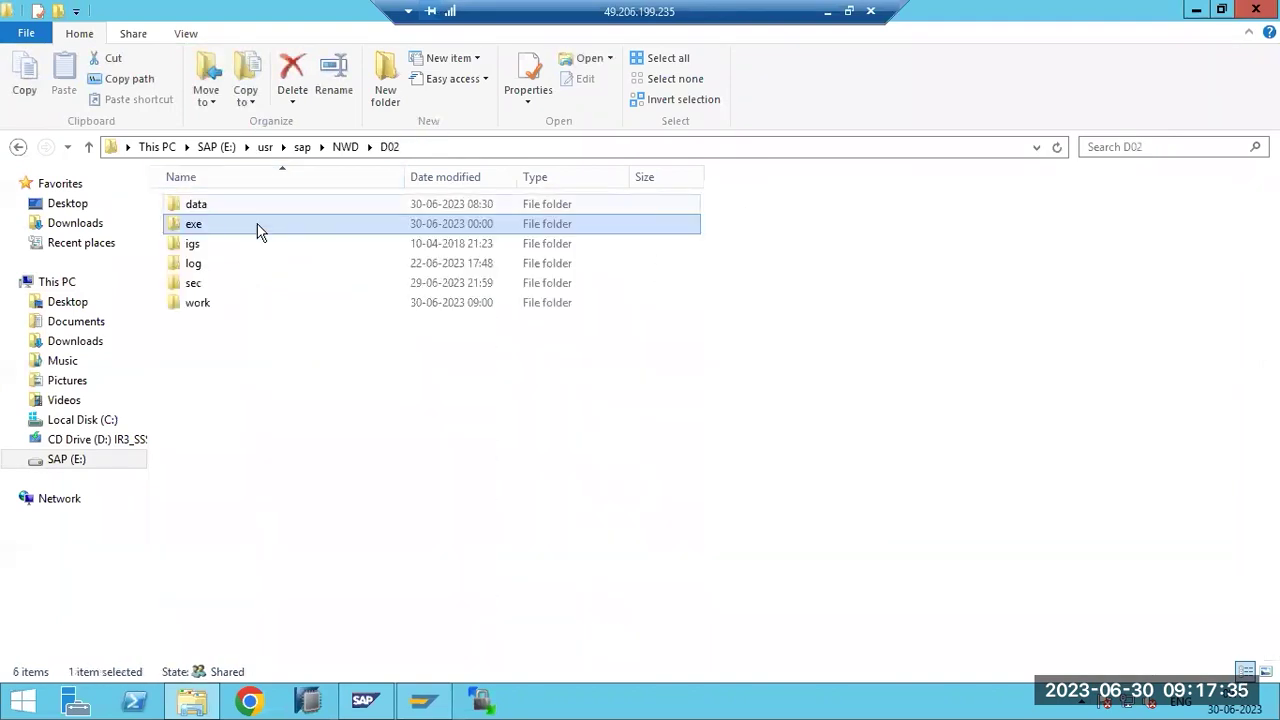
click(346, 147)
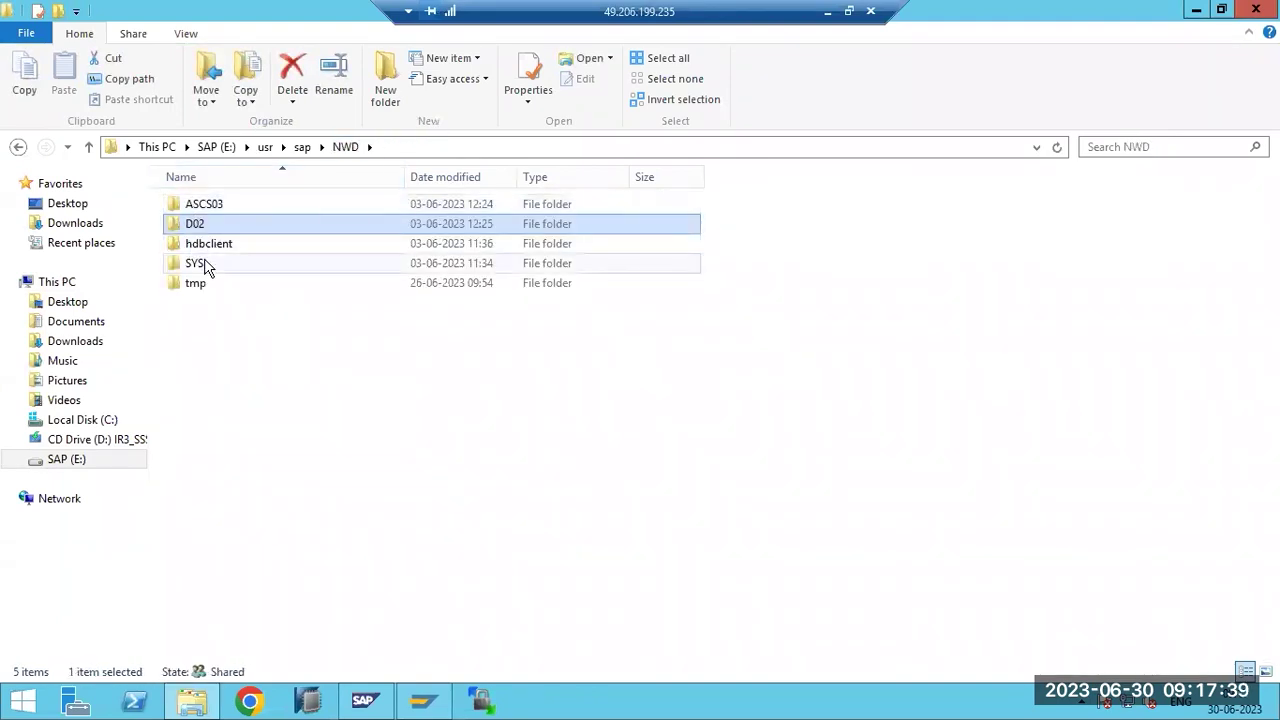
- Look into the exe folder of the ASCS03 instance and return to the NWD folder
double_click(205, 209)
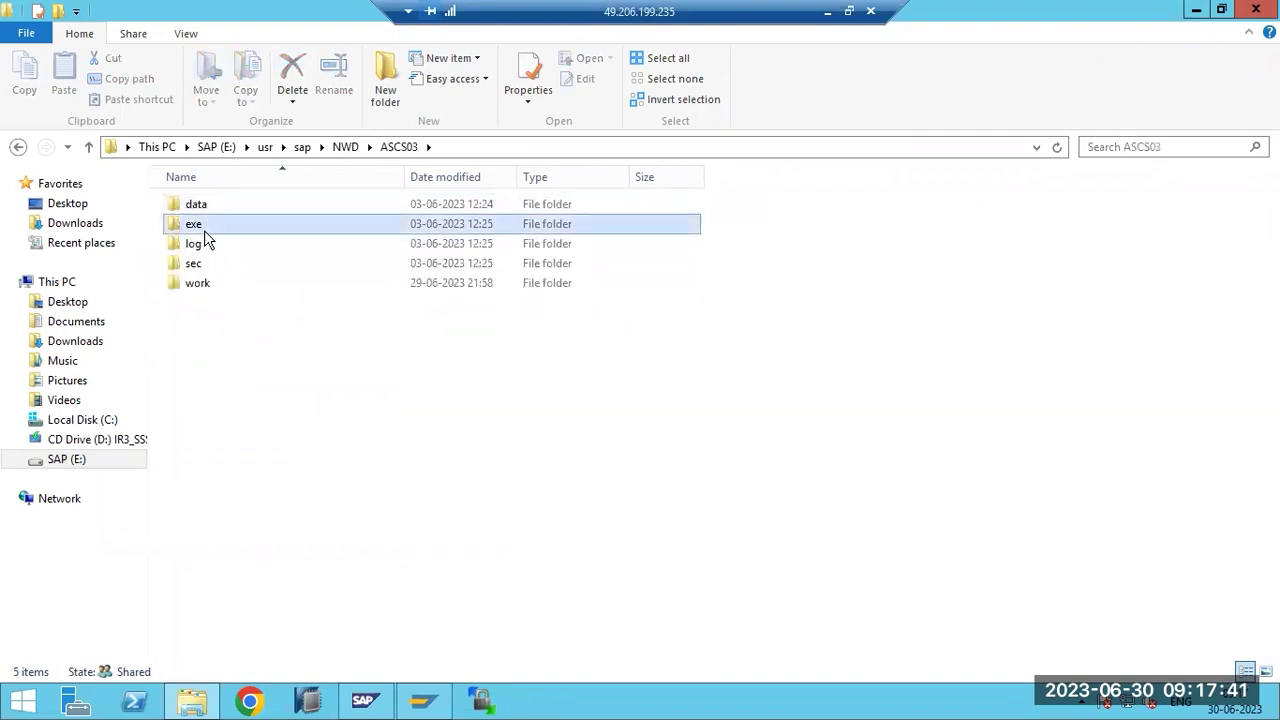
double_click(204, 231)
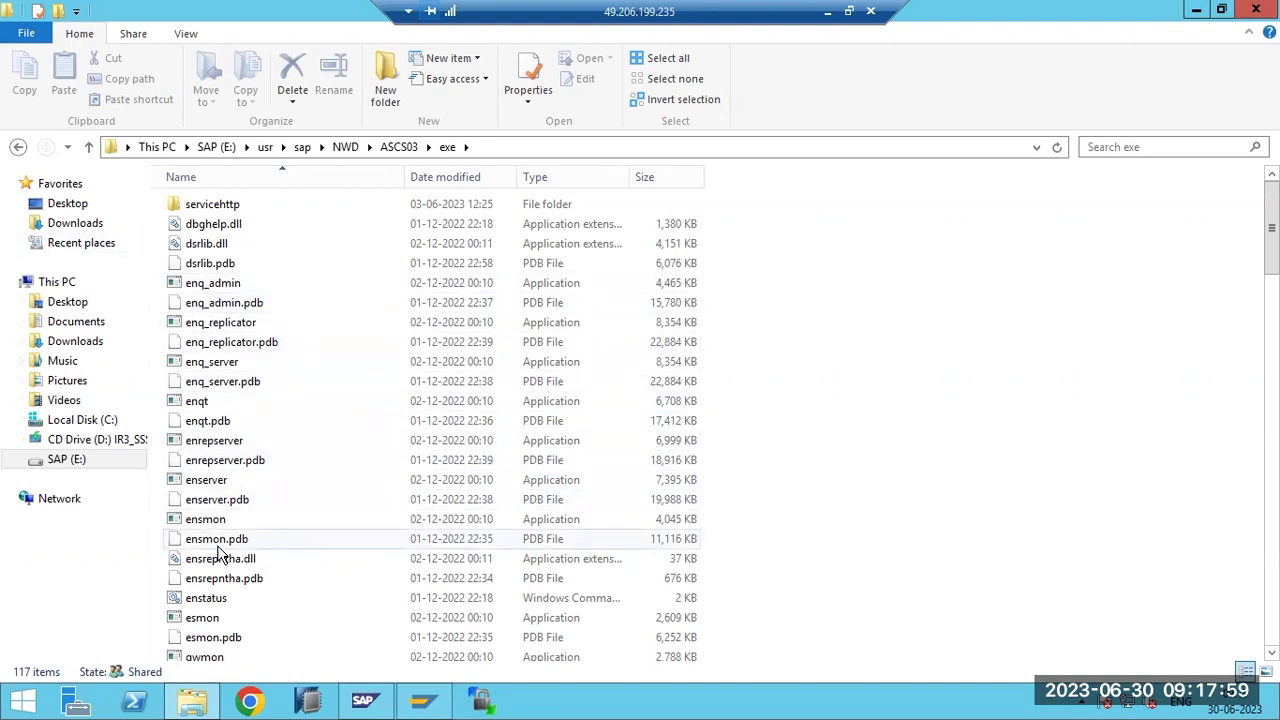
click(405, 147)
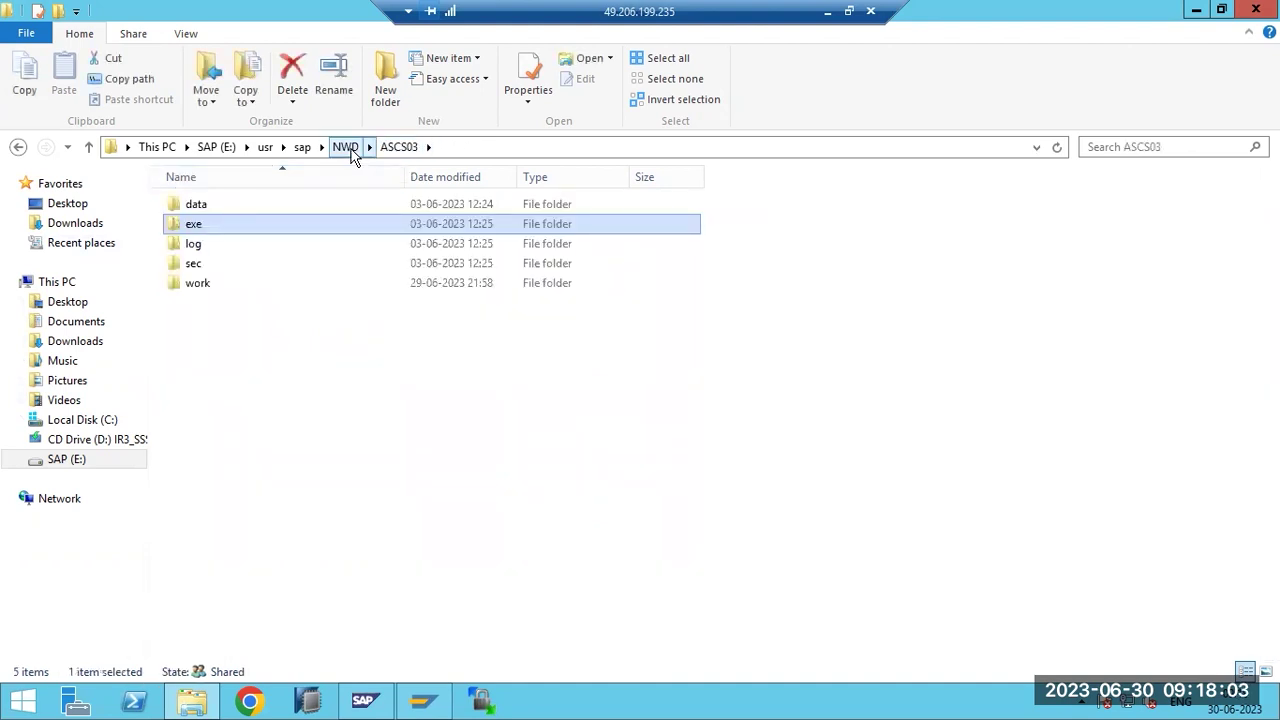
click(348, 150)
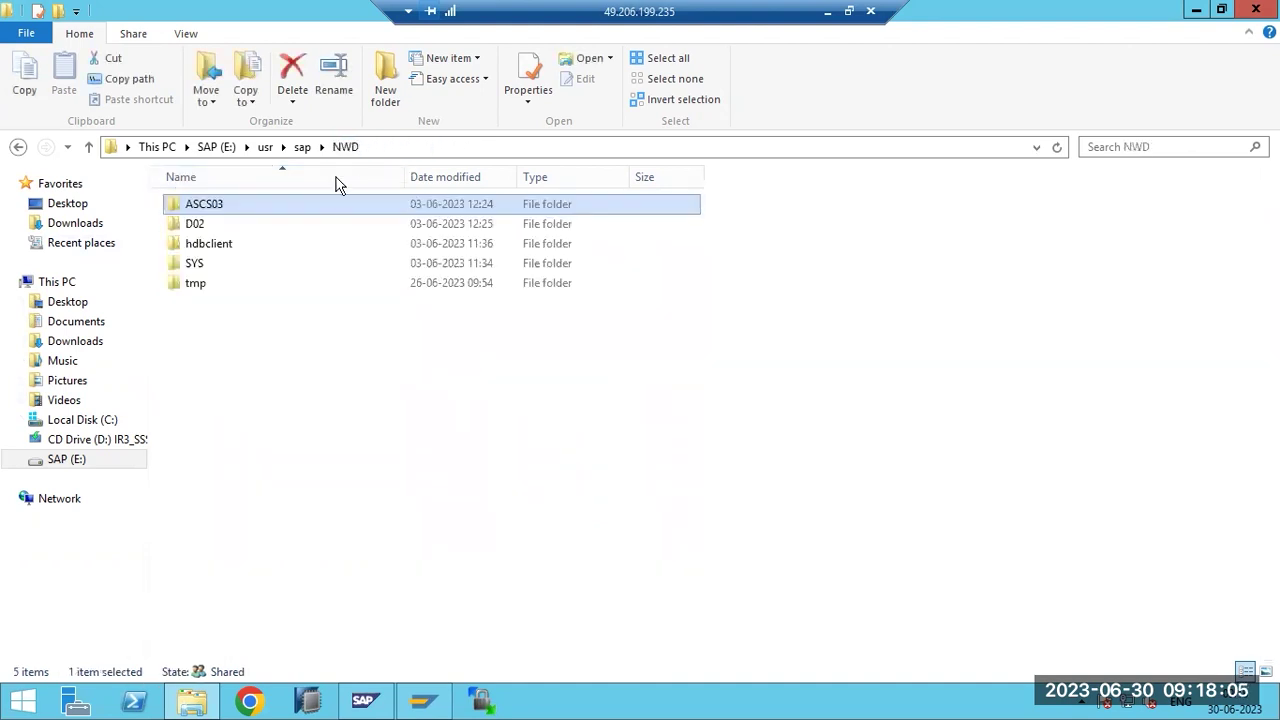
- Look into the exe\uc folder under SYS and return to the NWD folder
double_click(200, 265)
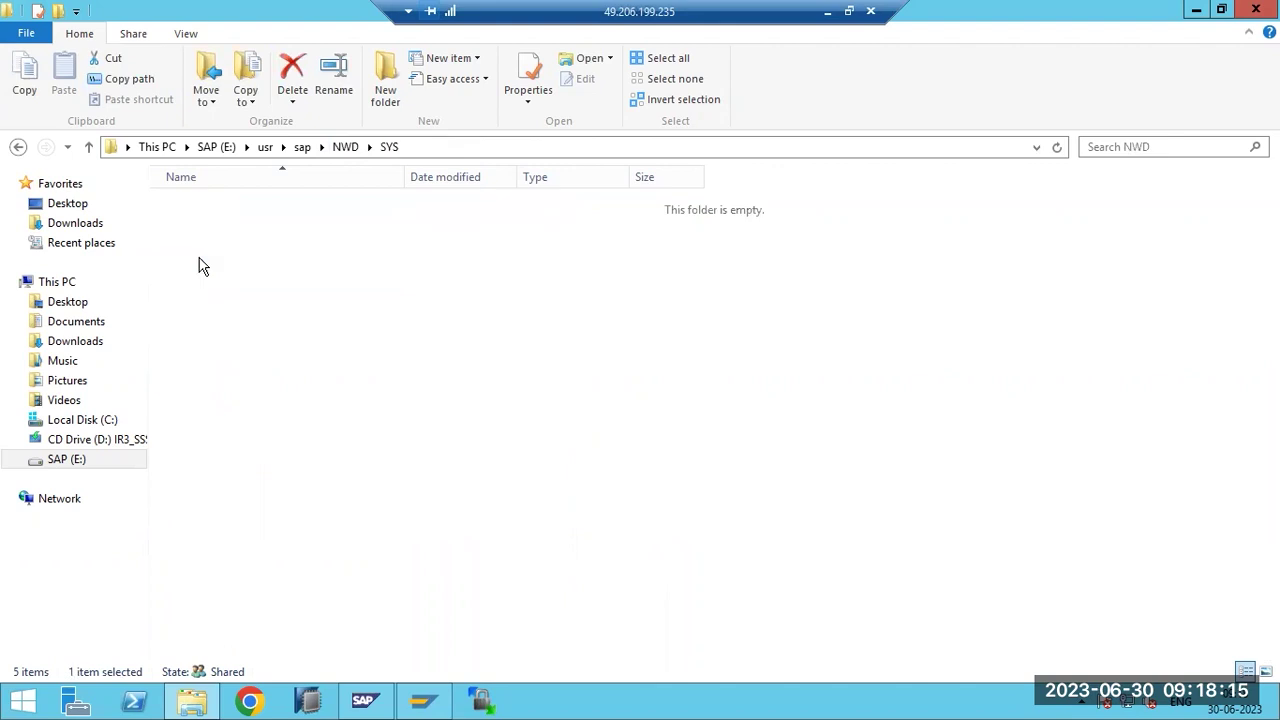
double_click(198, 214)
double_click(198, 214)
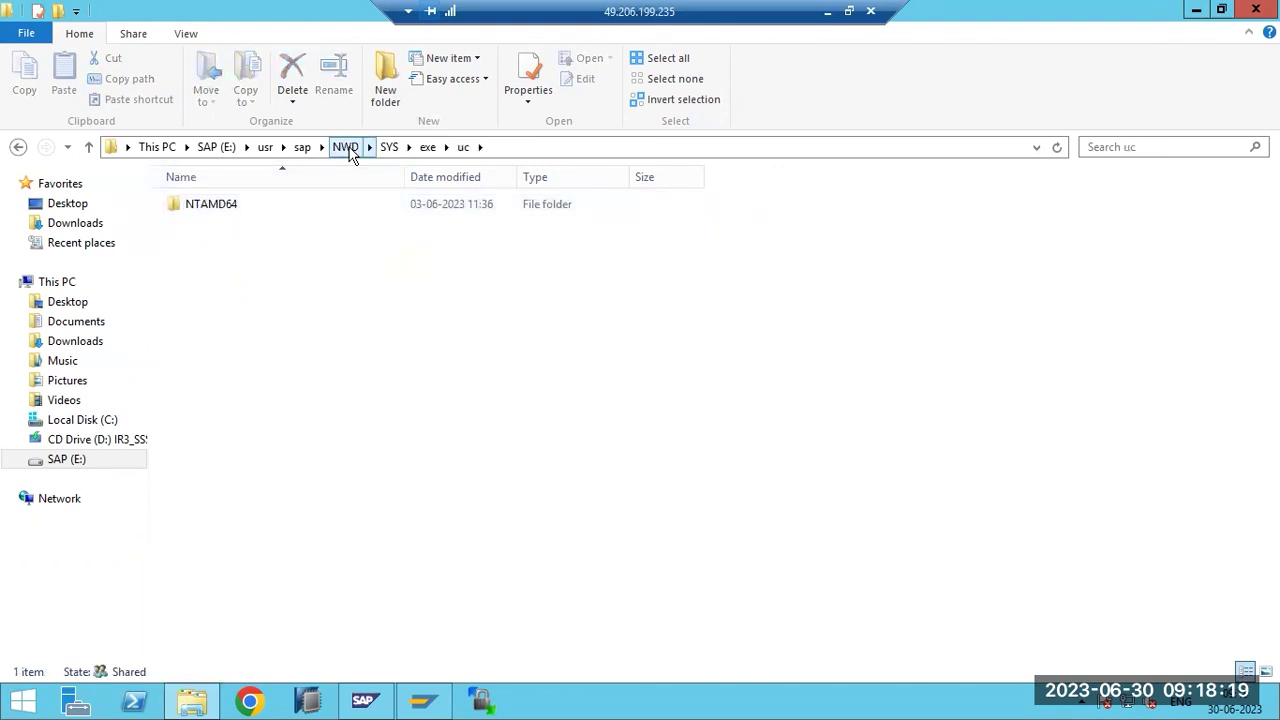
click(346, 148)
- Open the exe folder of the D02 instance and examine its kernel files, including dpmon and disp+work
double_click(196, 224)
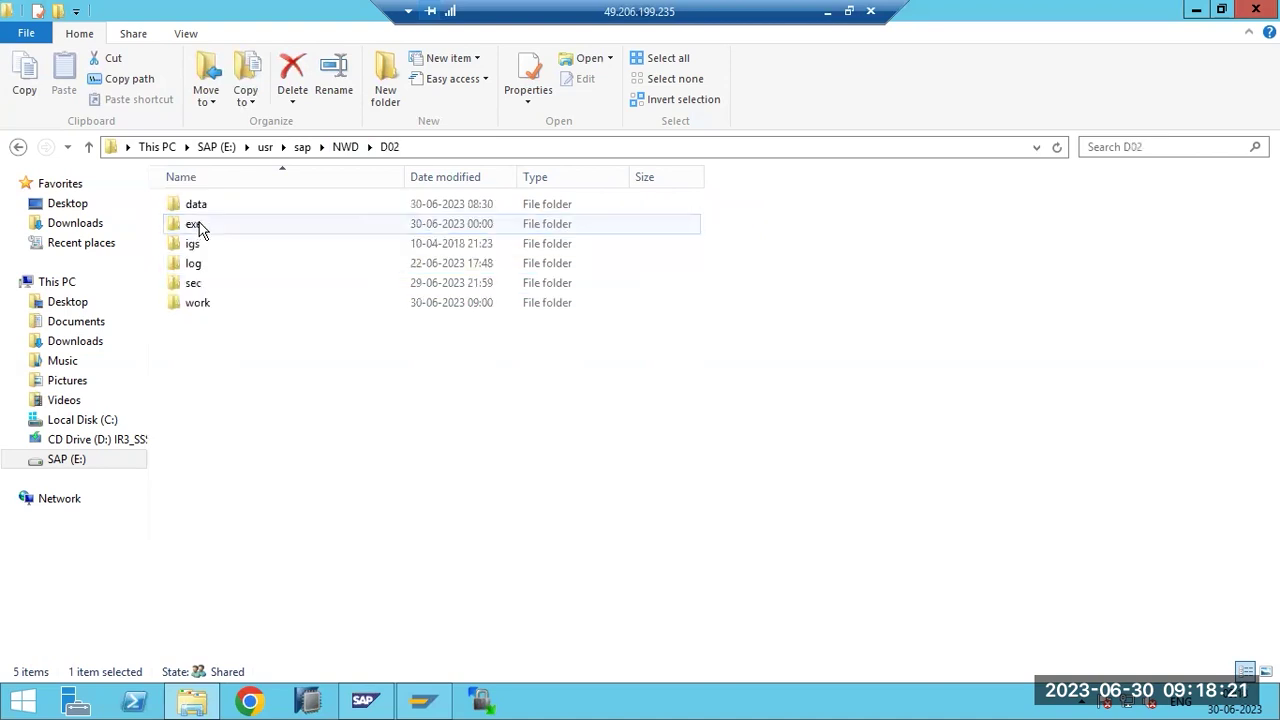
double_click(198, 226)
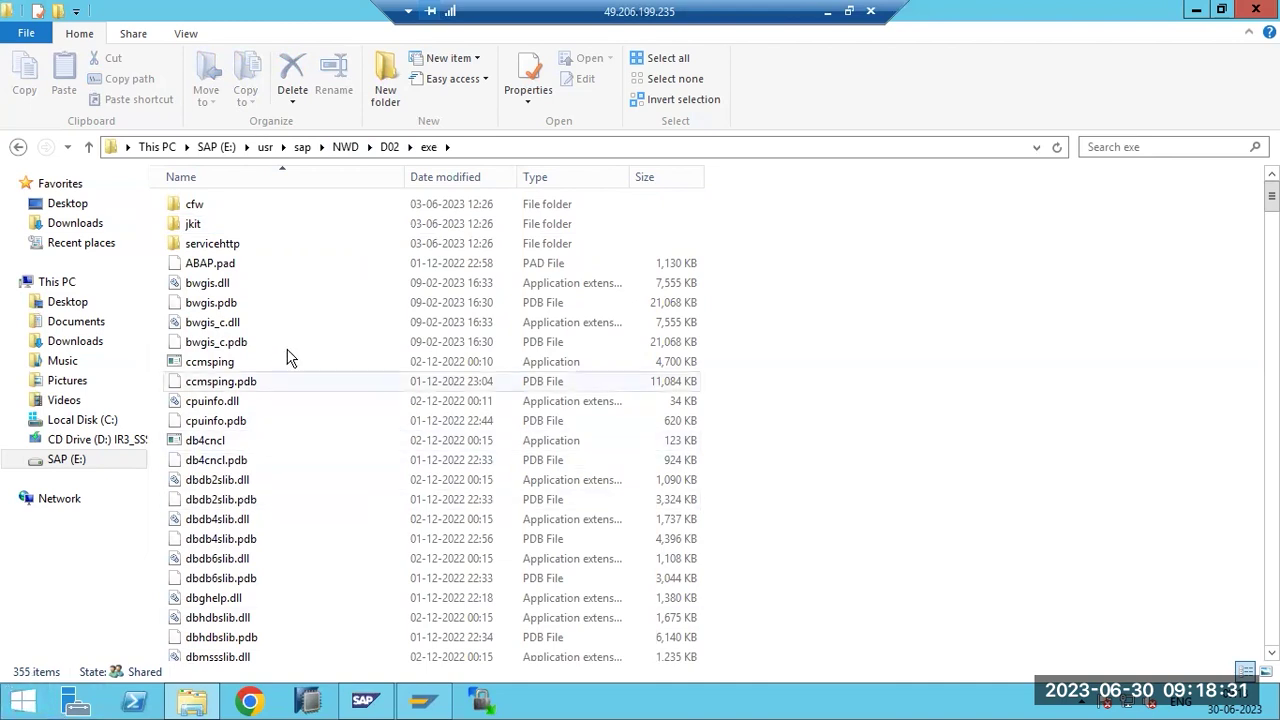
scroll(280, 450, down, 11)
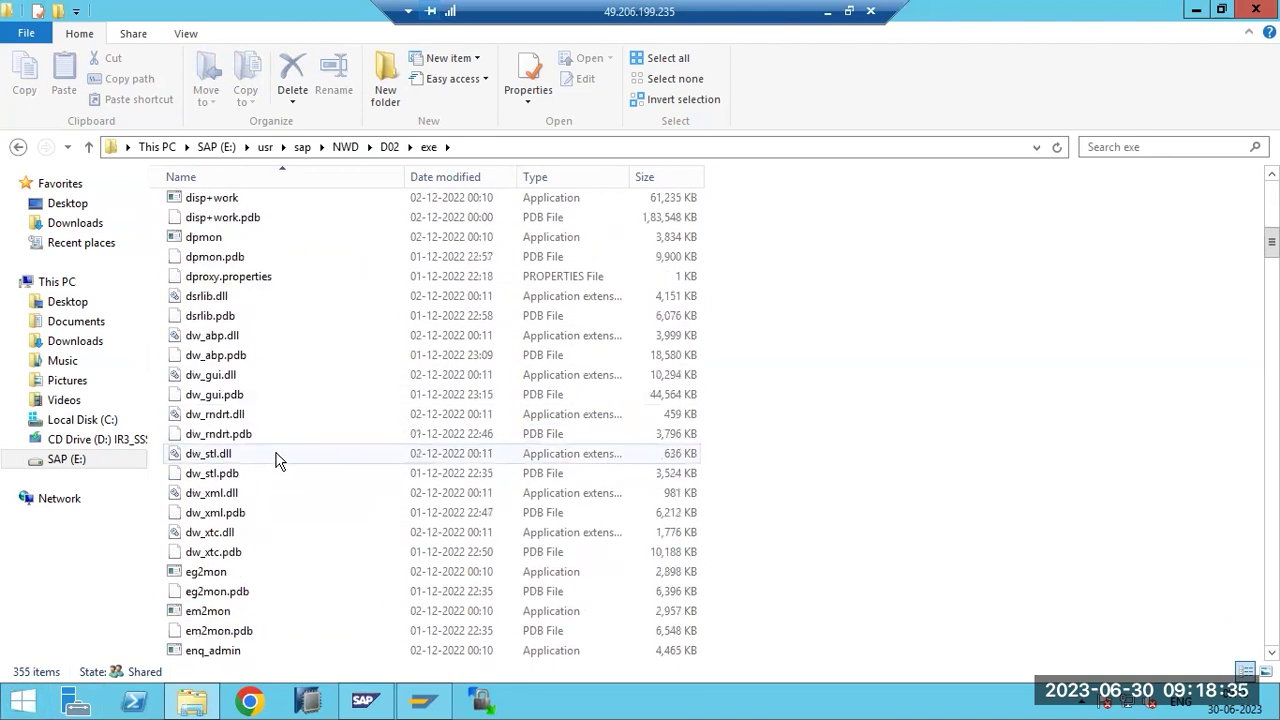
scroll(280, 460, up, 2)
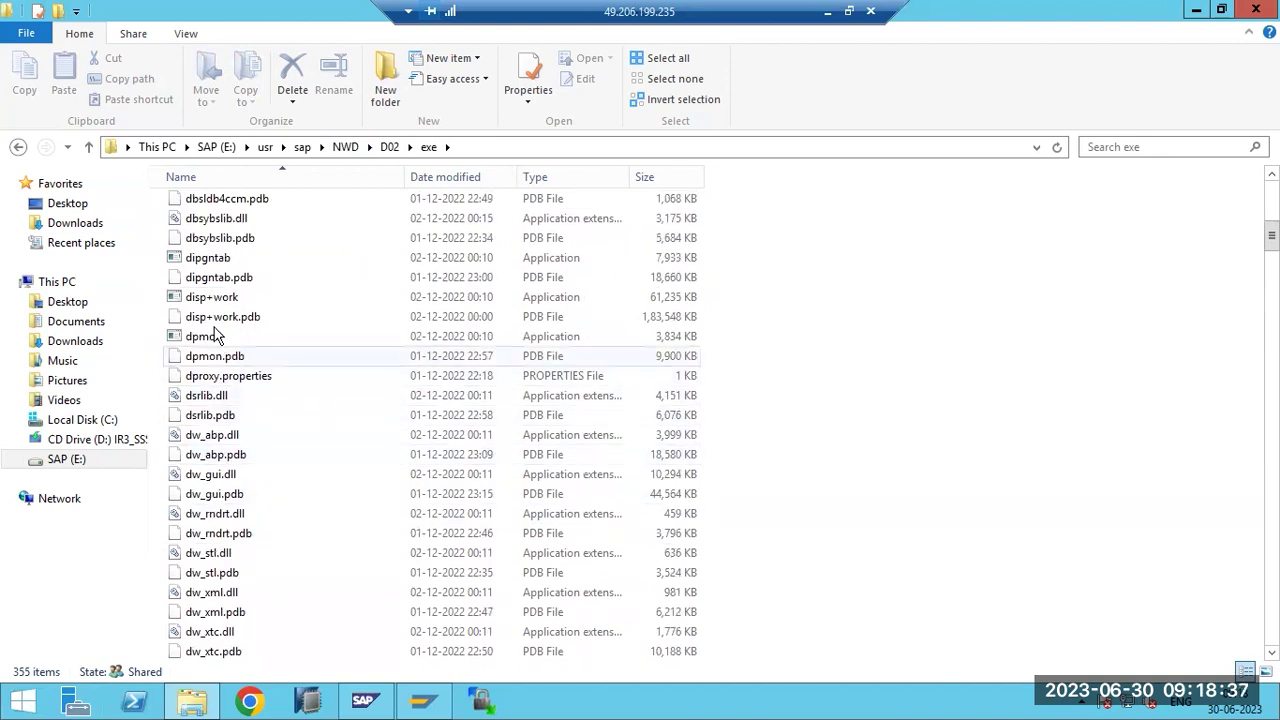
click(207, 339)
click(205, 297)
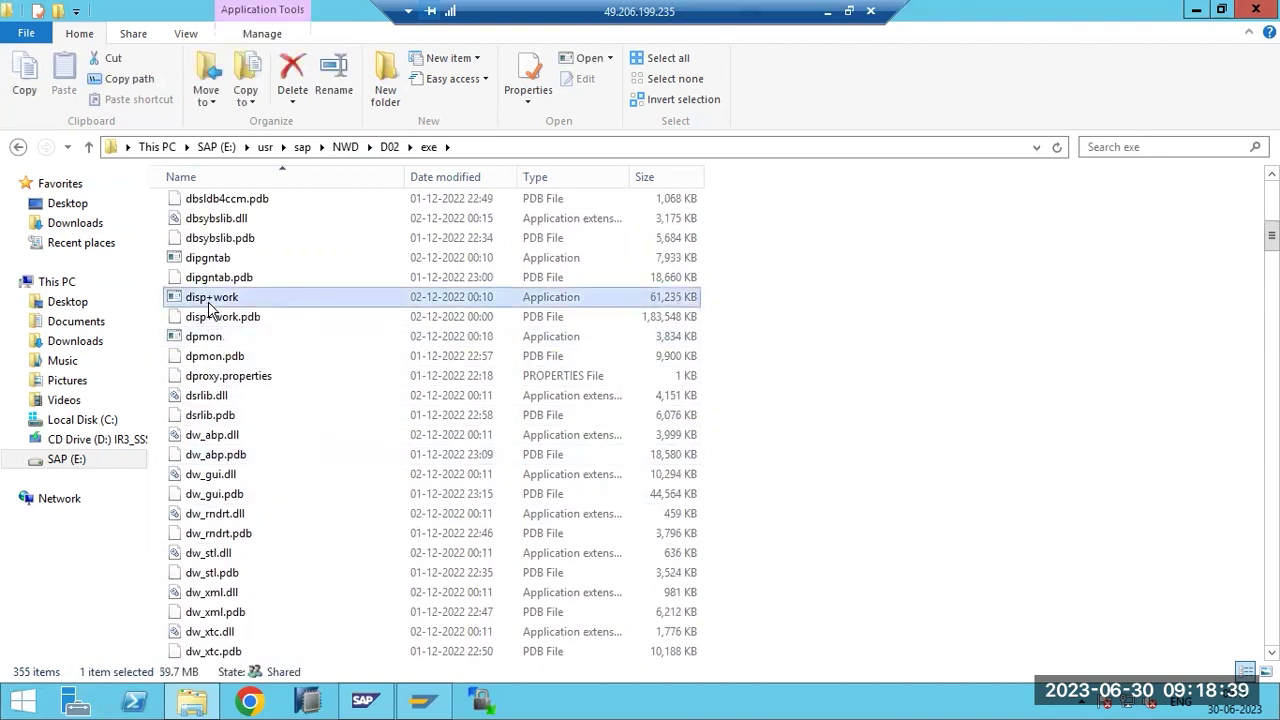
scroll(236, 551, down, 2)
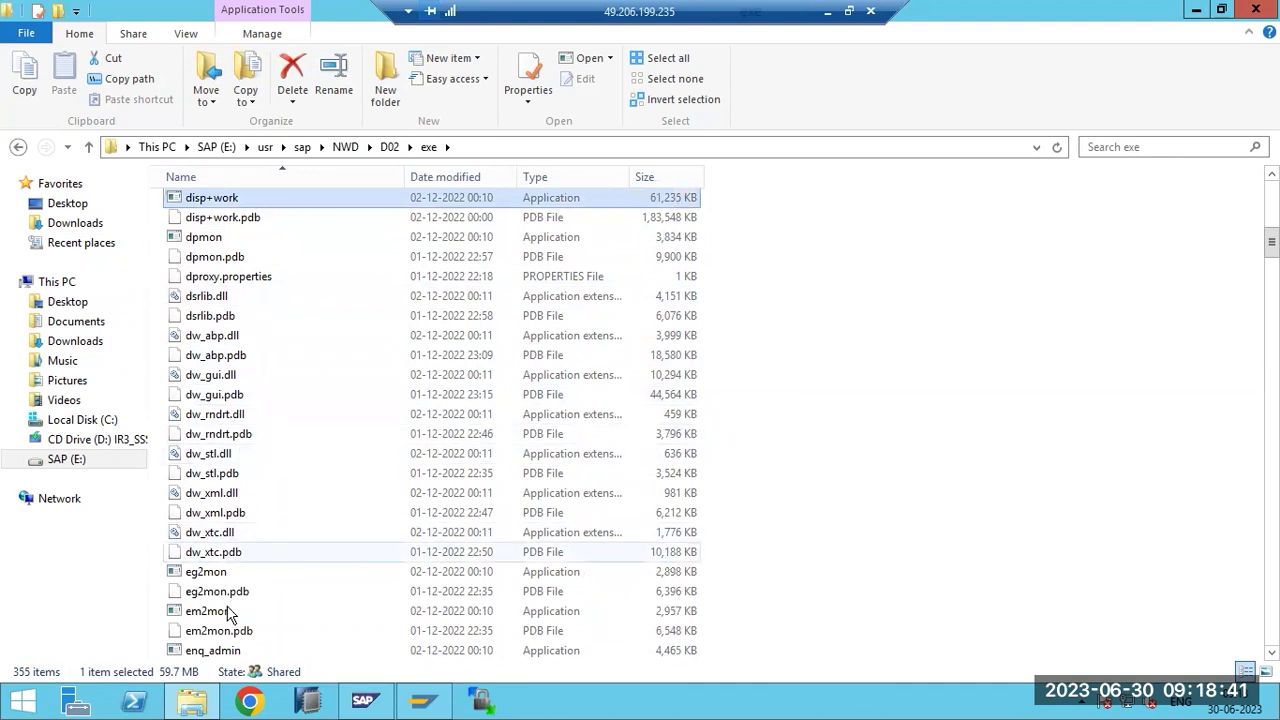
scroll(229, 605, down, 2)
scroll(225, 652, down, 11)
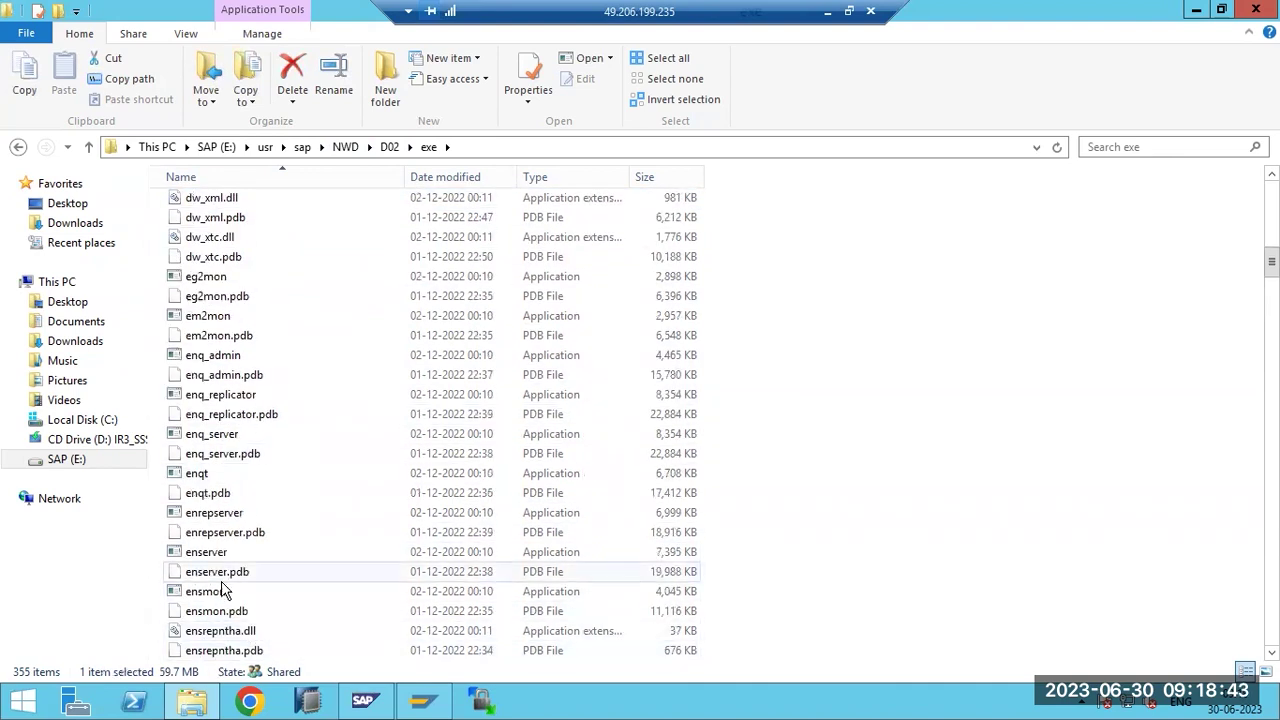
scroll(228, 608, down, 18)
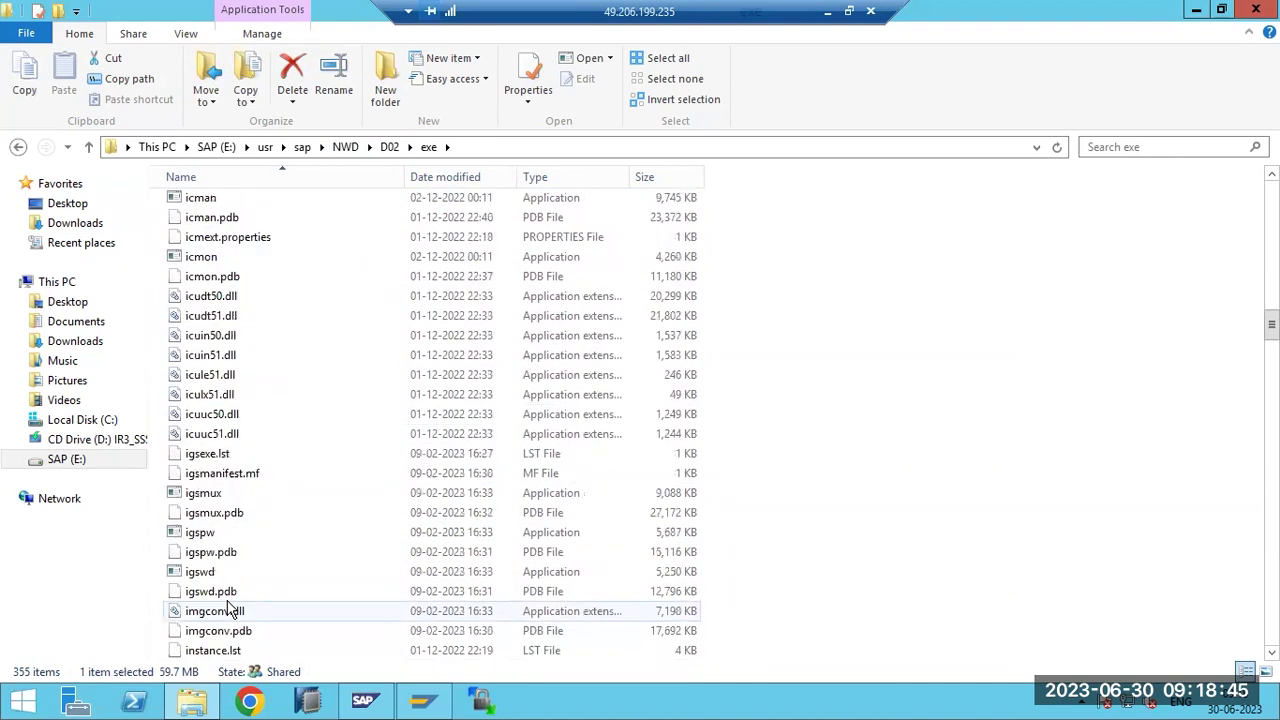
scroll(228, 608, down, 20)
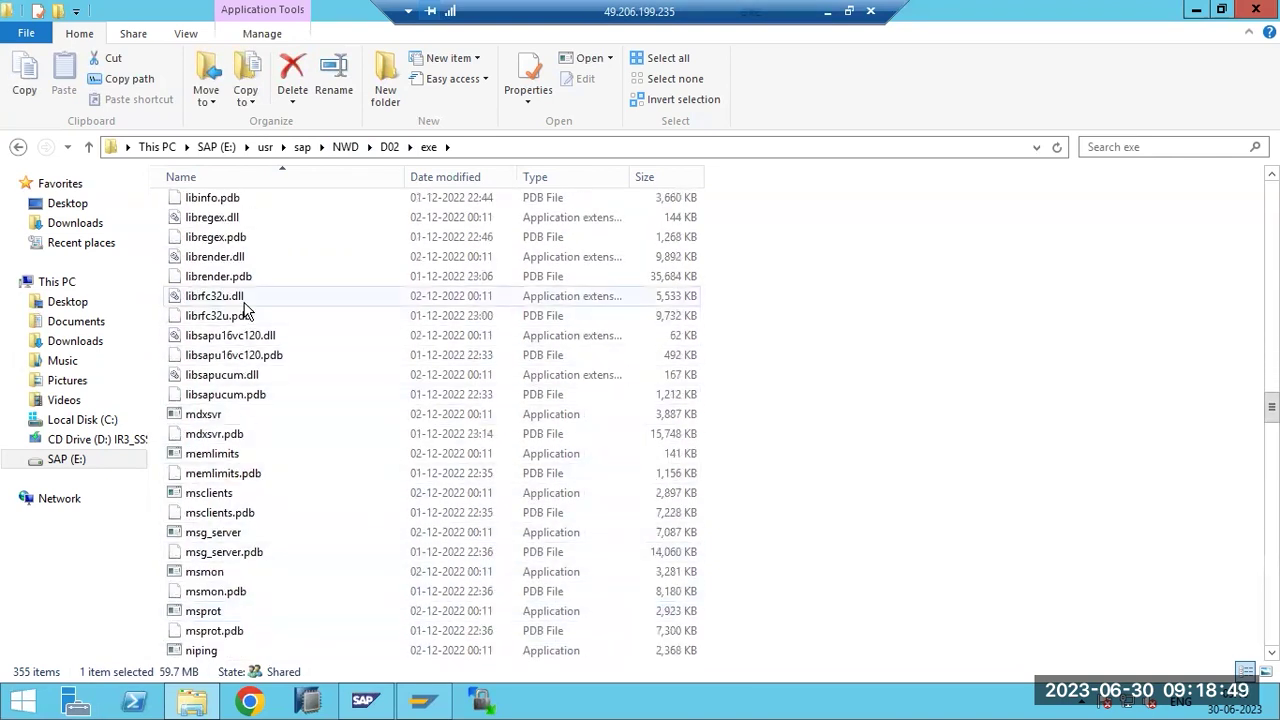
- Look into the Program Files (x86) and Windows folders of Local Disk (C:) and return to the drive's root
click(55, 283)
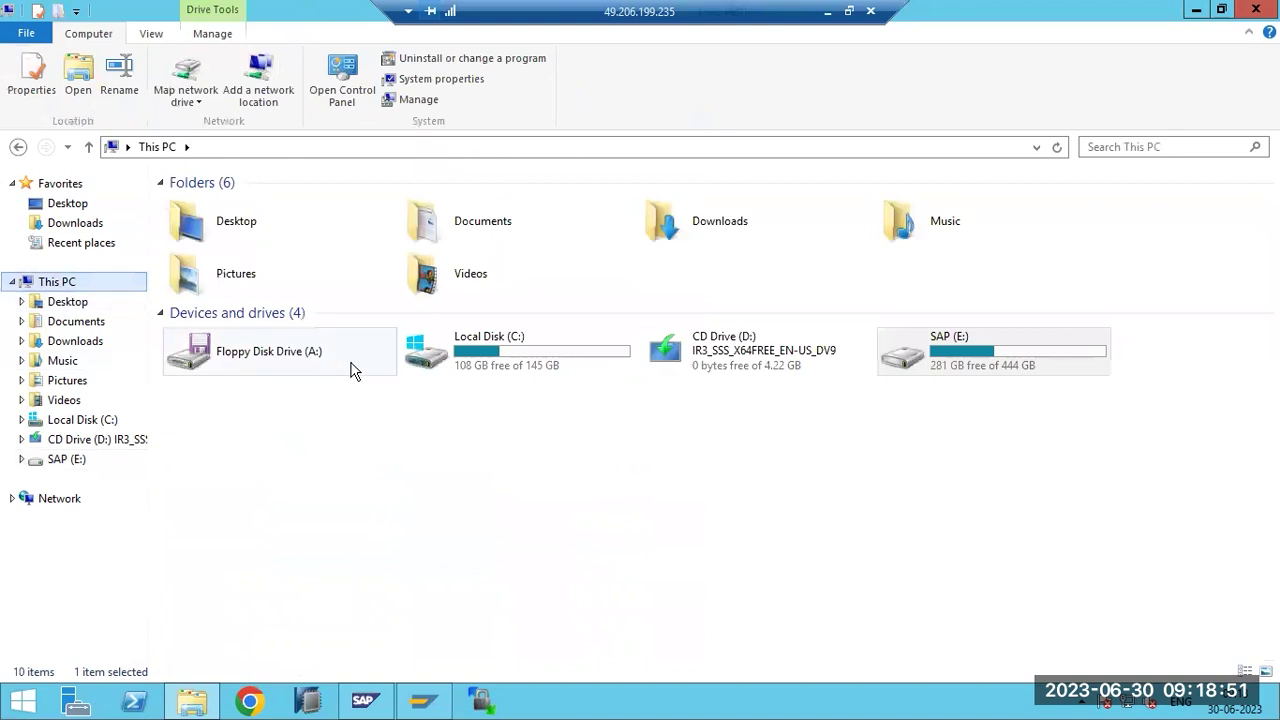
click(485, 348)
double_click(485, 348)
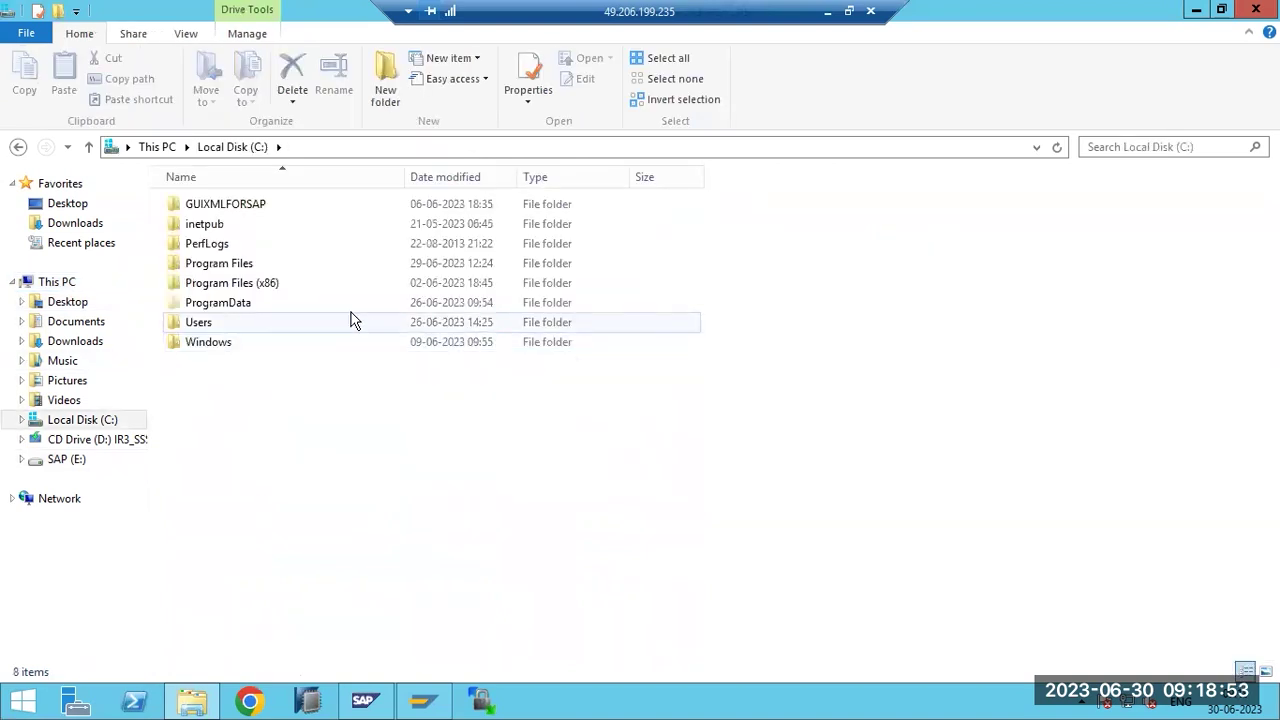
click(210, 284)
double_click(210, 284)
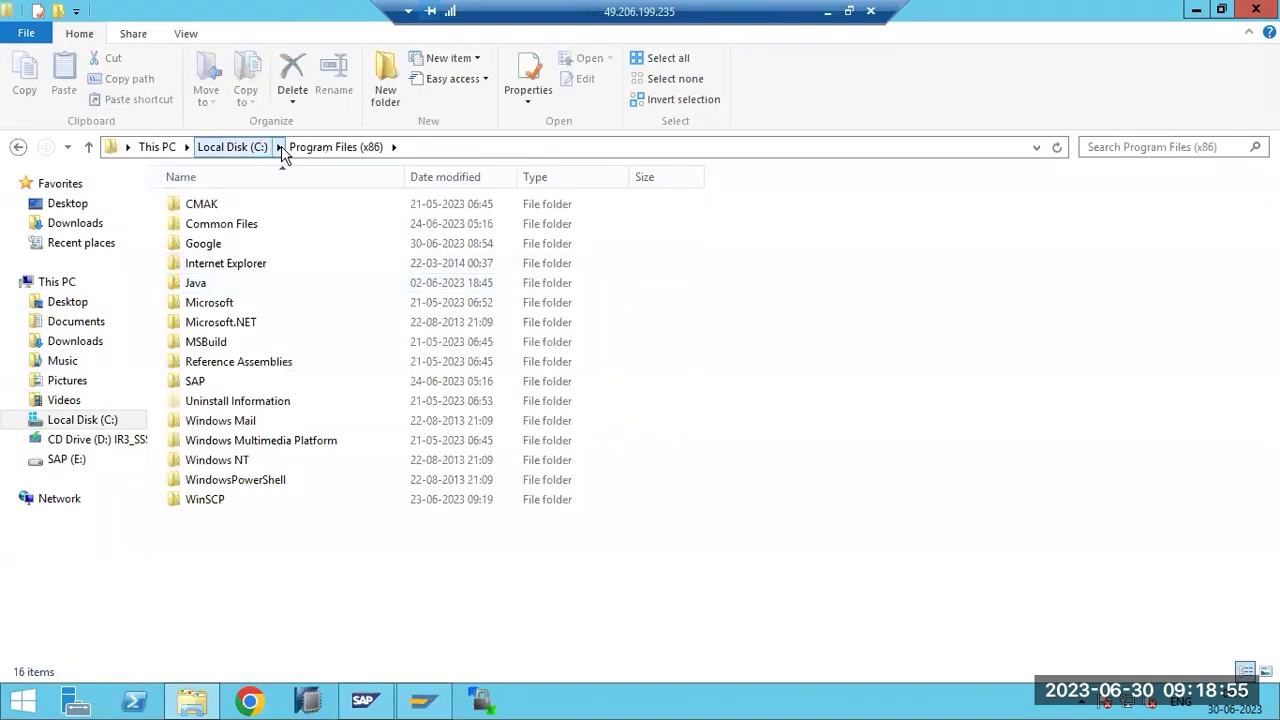
click(255, 148)
double_click(217, 341)
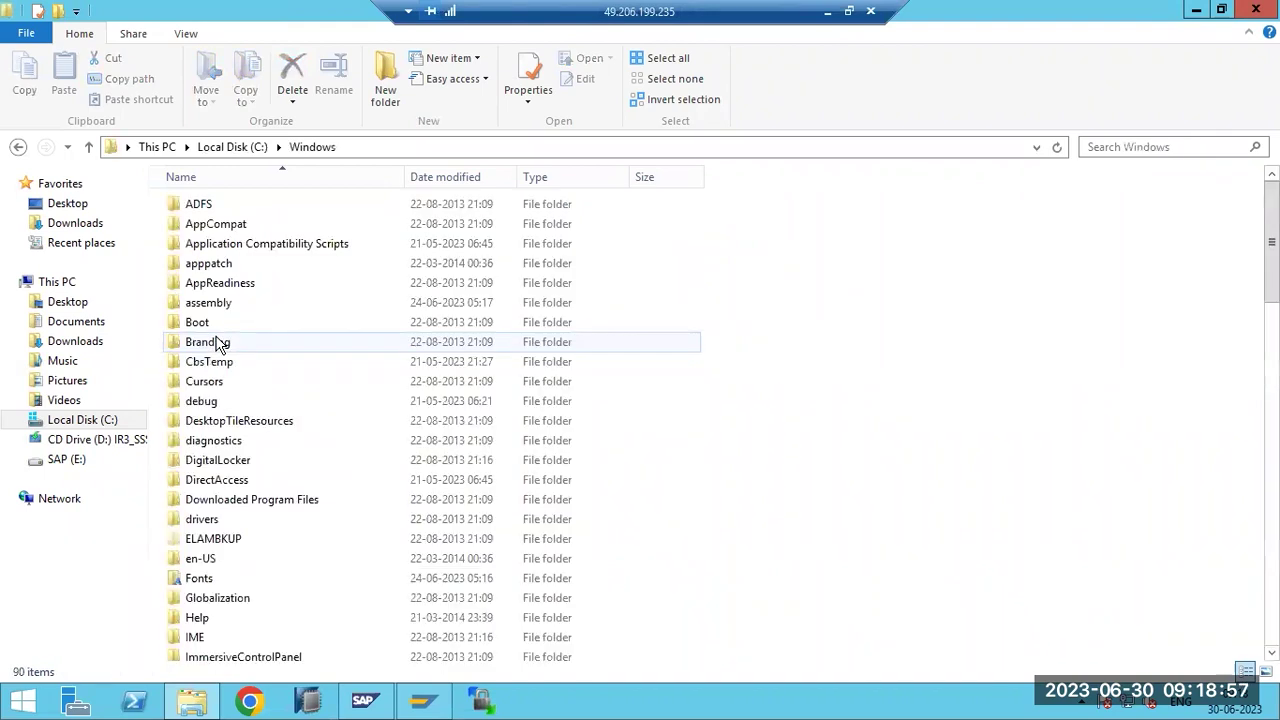
click(257, 147)
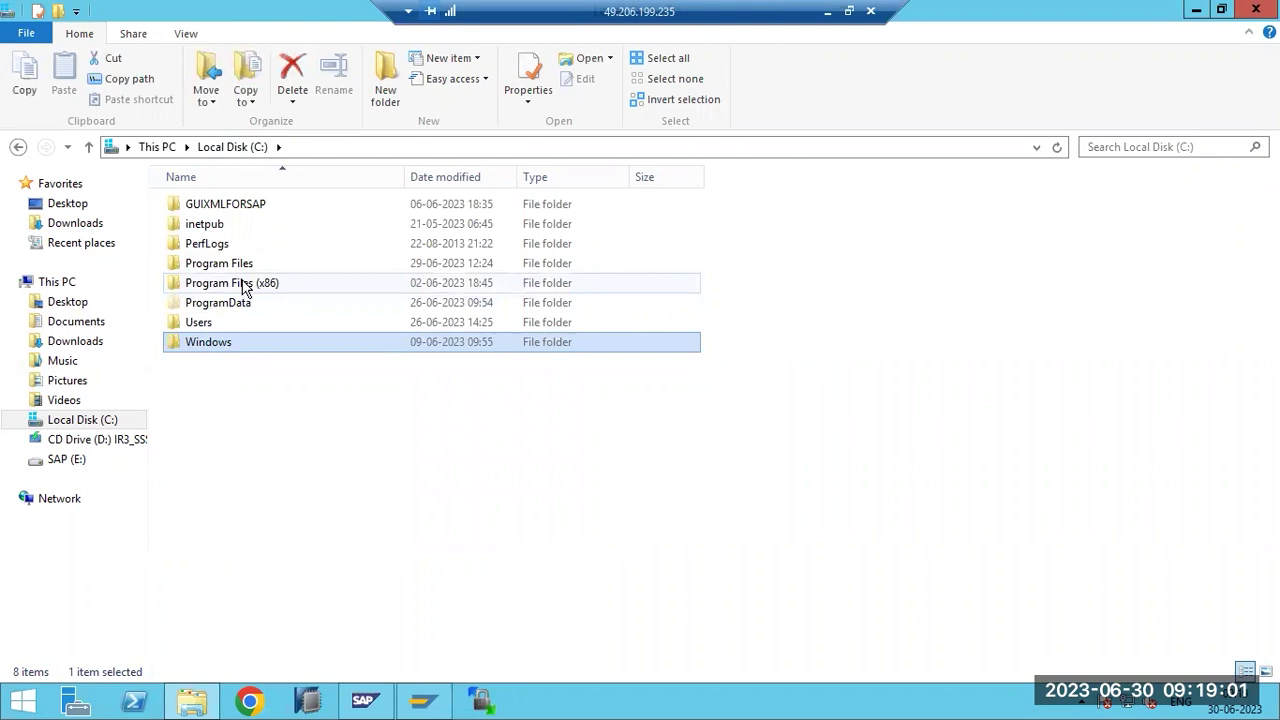
mouse_move(243, 287)
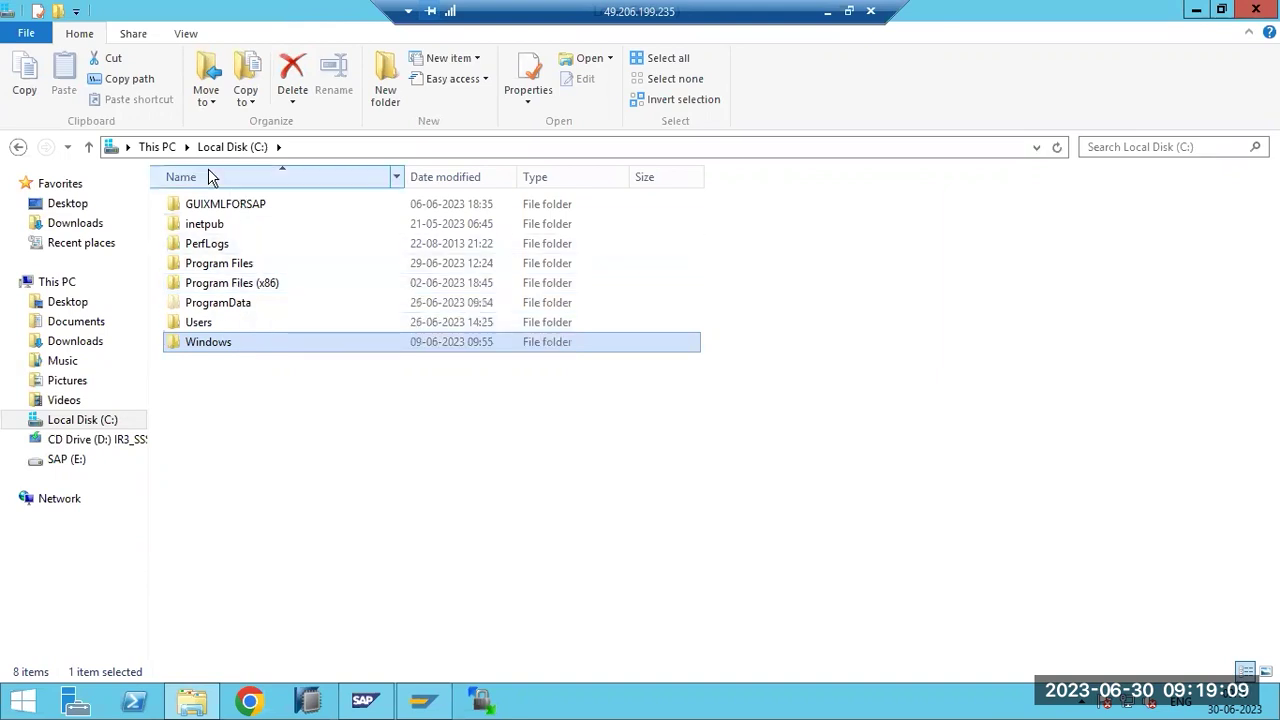
- Go to usr\sap\NWD\D02 on the SAP (E:) drive, look into its exe folder and return to D02
click(80, 458)
double_click(198, 308)
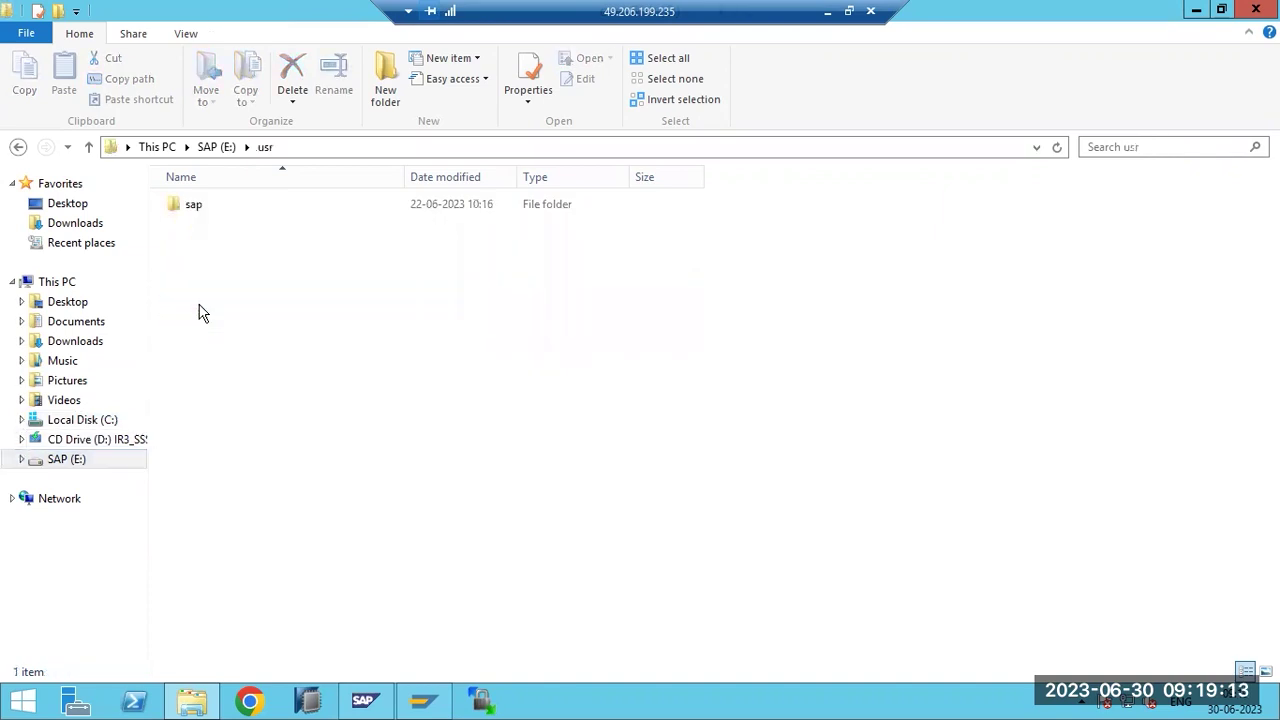
double_click(199, 208)
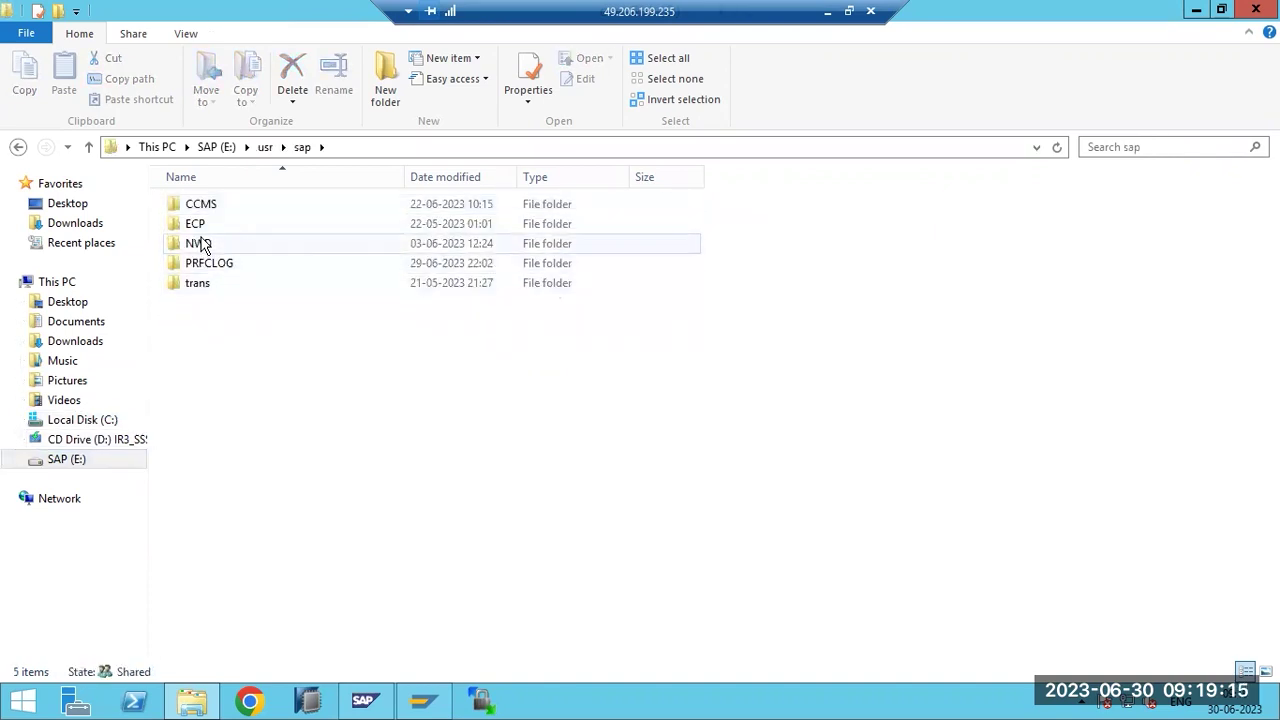
double_click(200, 245)
double_click(195, 224)
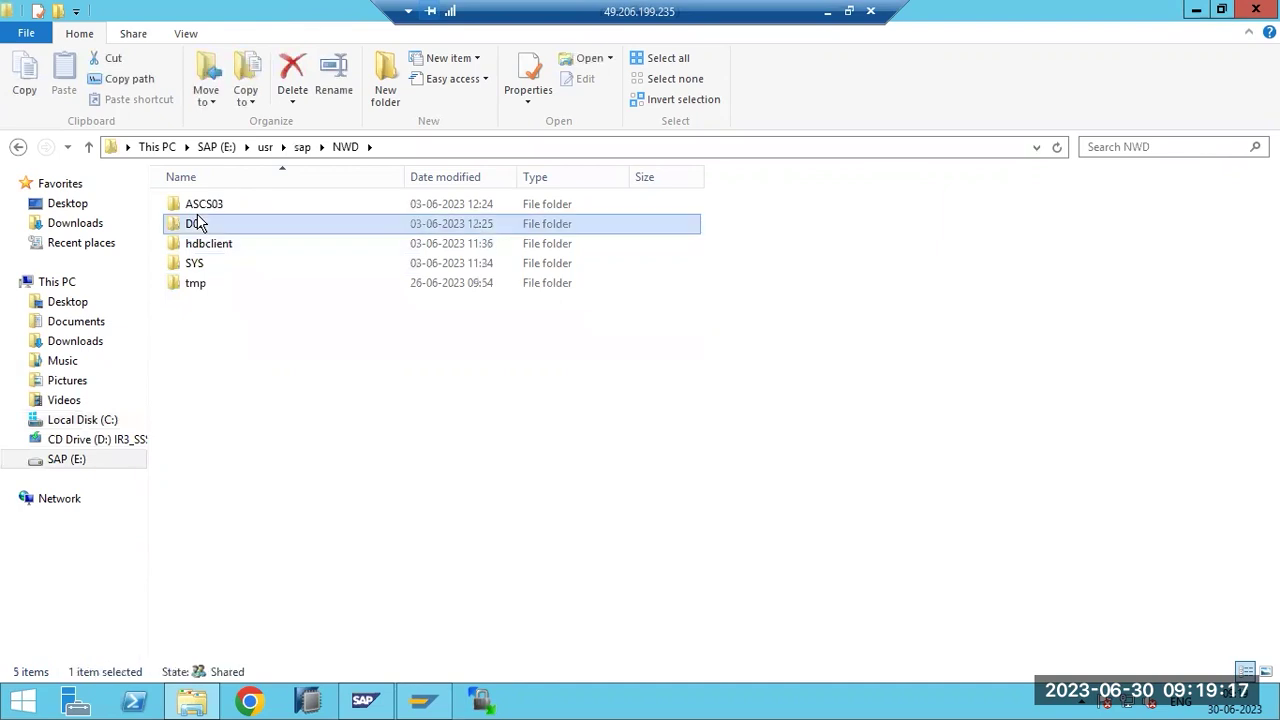
click(195, 224)
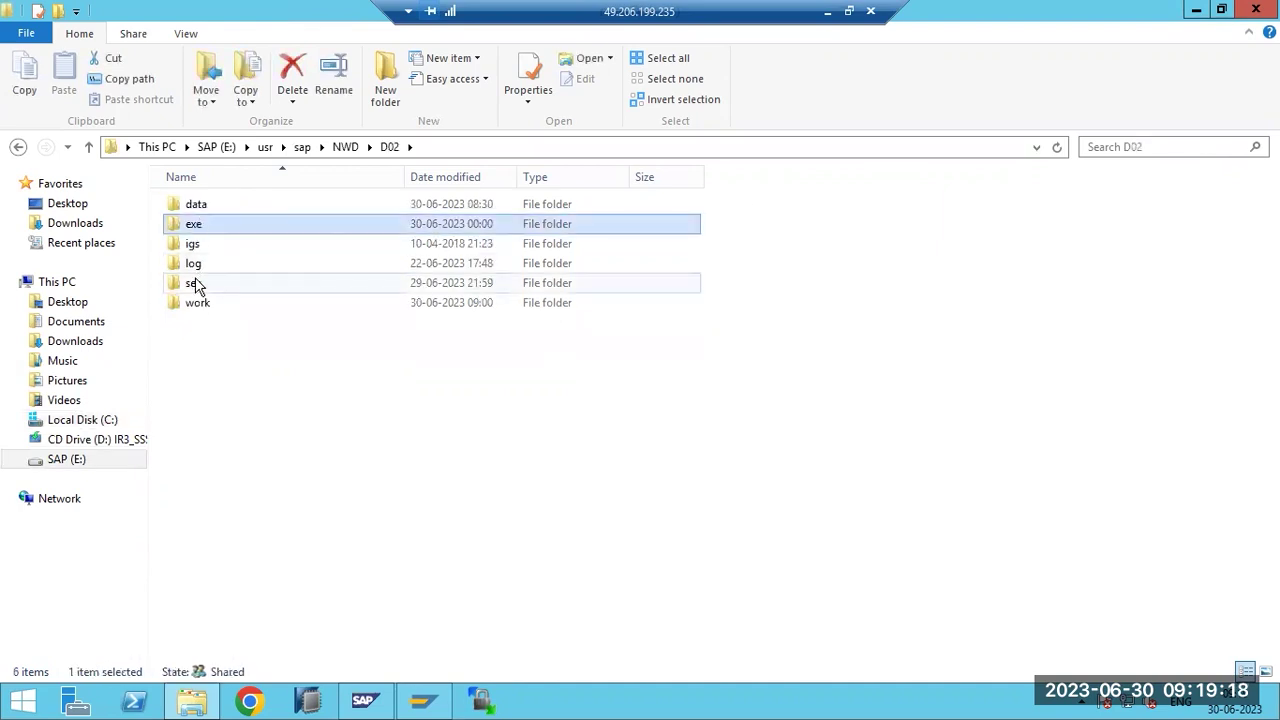
double_click(201, 227)
click(201, 227)
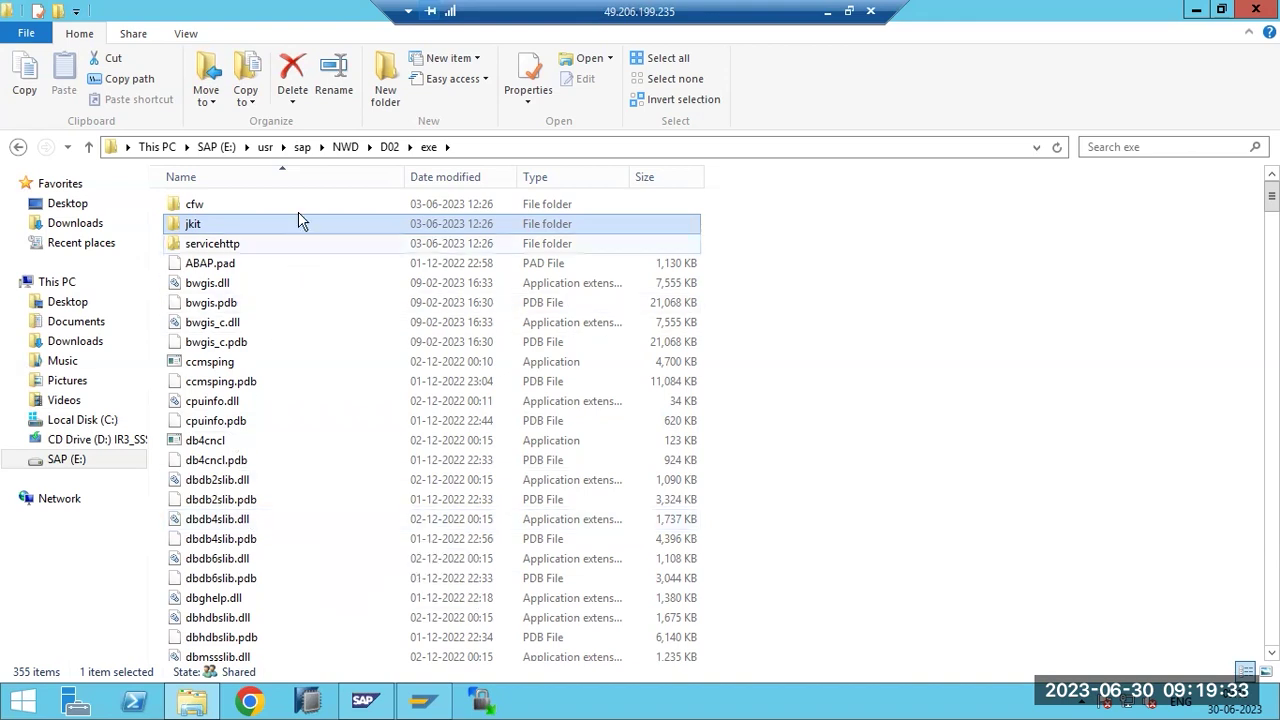
click(389, 147)
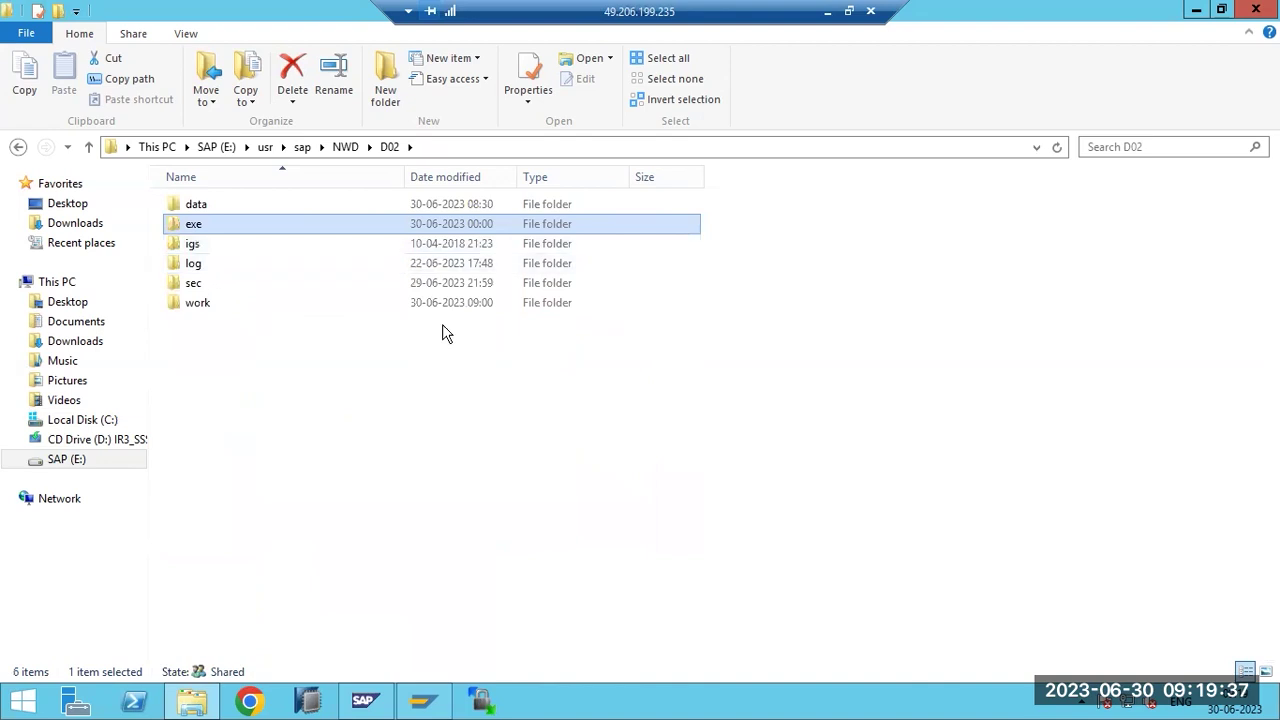
- Switch to the Paint notes, remove the "SAP -" line and the blank line after it, and start a new paragraph below the ASCS path
click(827, 12)
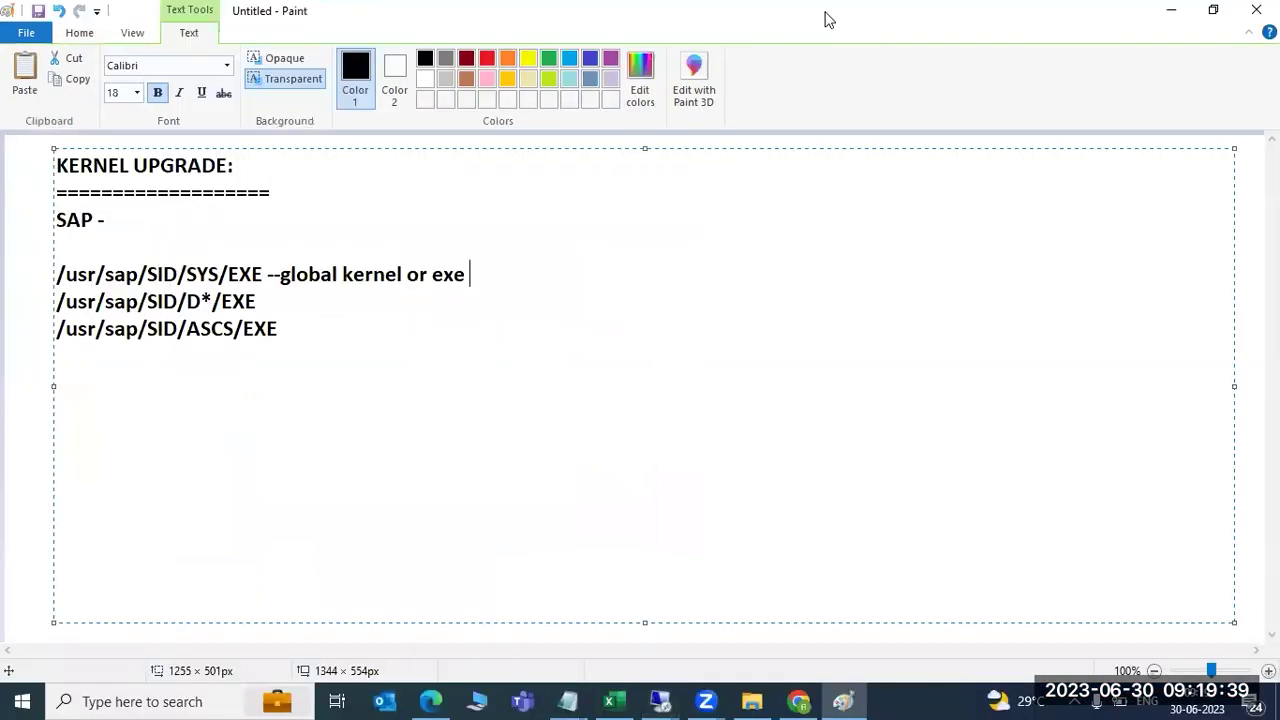
drag(292, 337, 54, 210)
key(Delete)
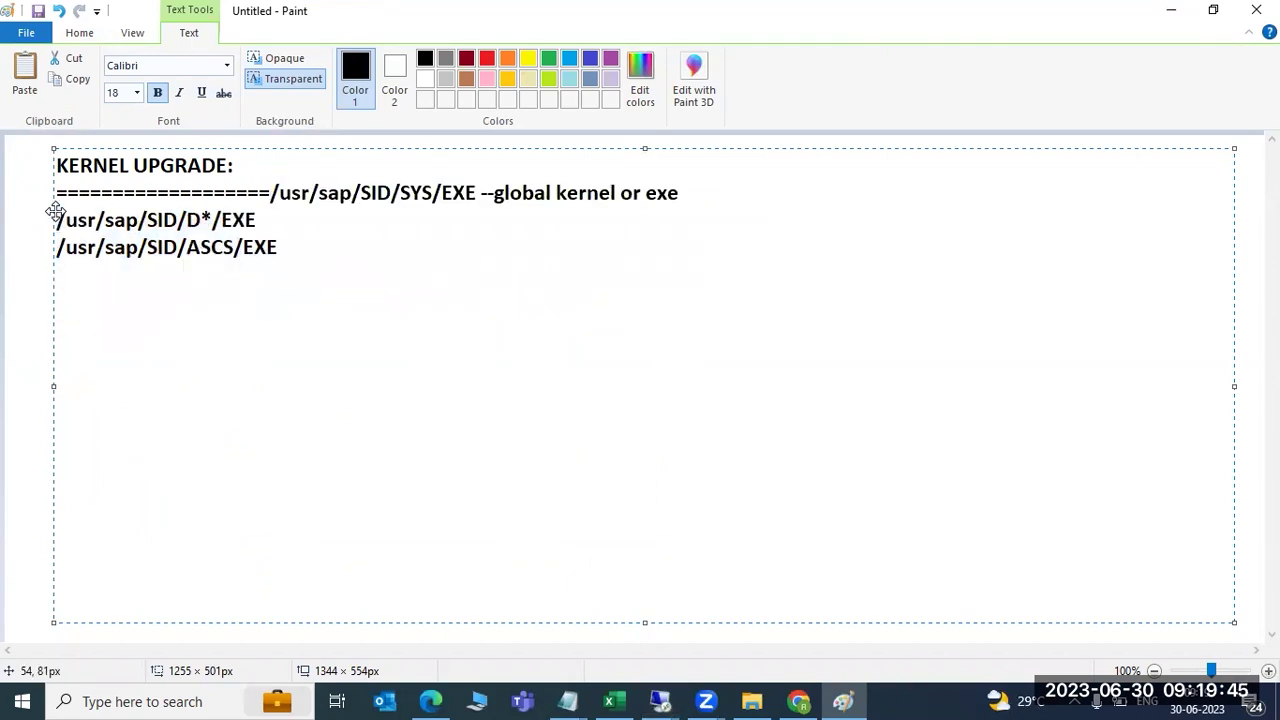
key(Return)
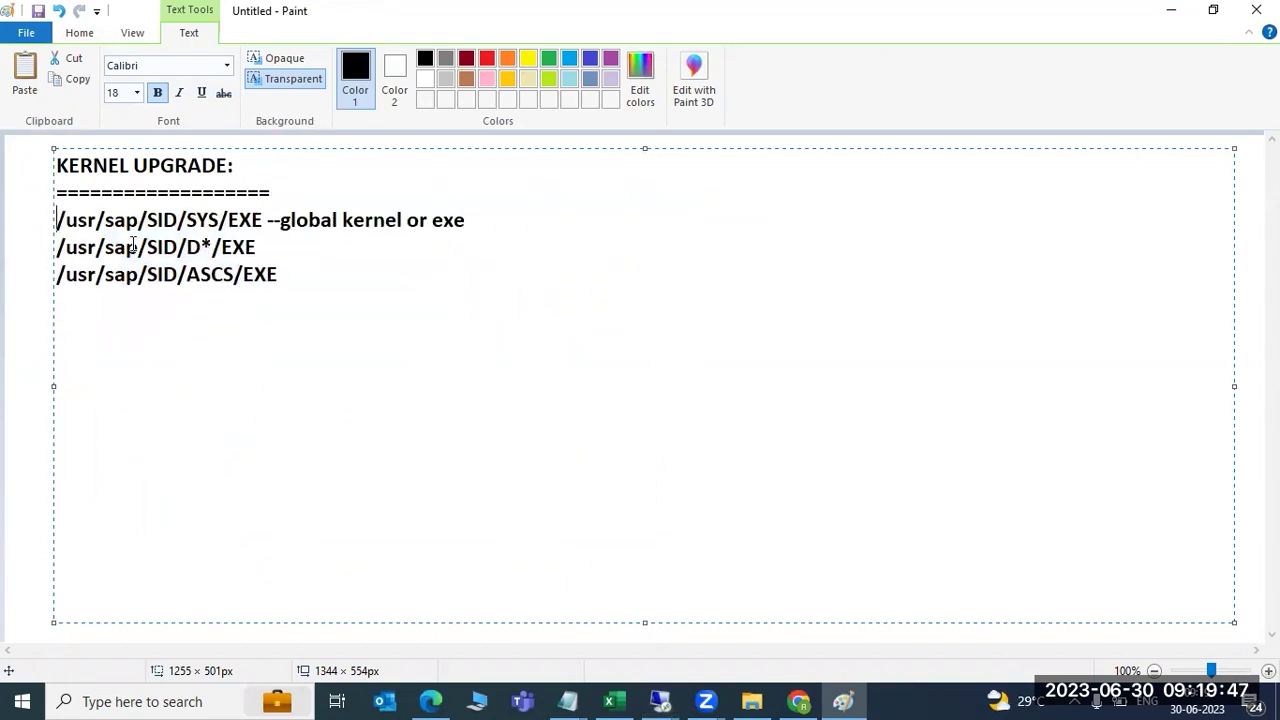
key(Return)
key(Return)
- Switch back to the 49.206.199.235 remote desktop session and open the exe folder of the D02 instance
mouse_move(660, 700)
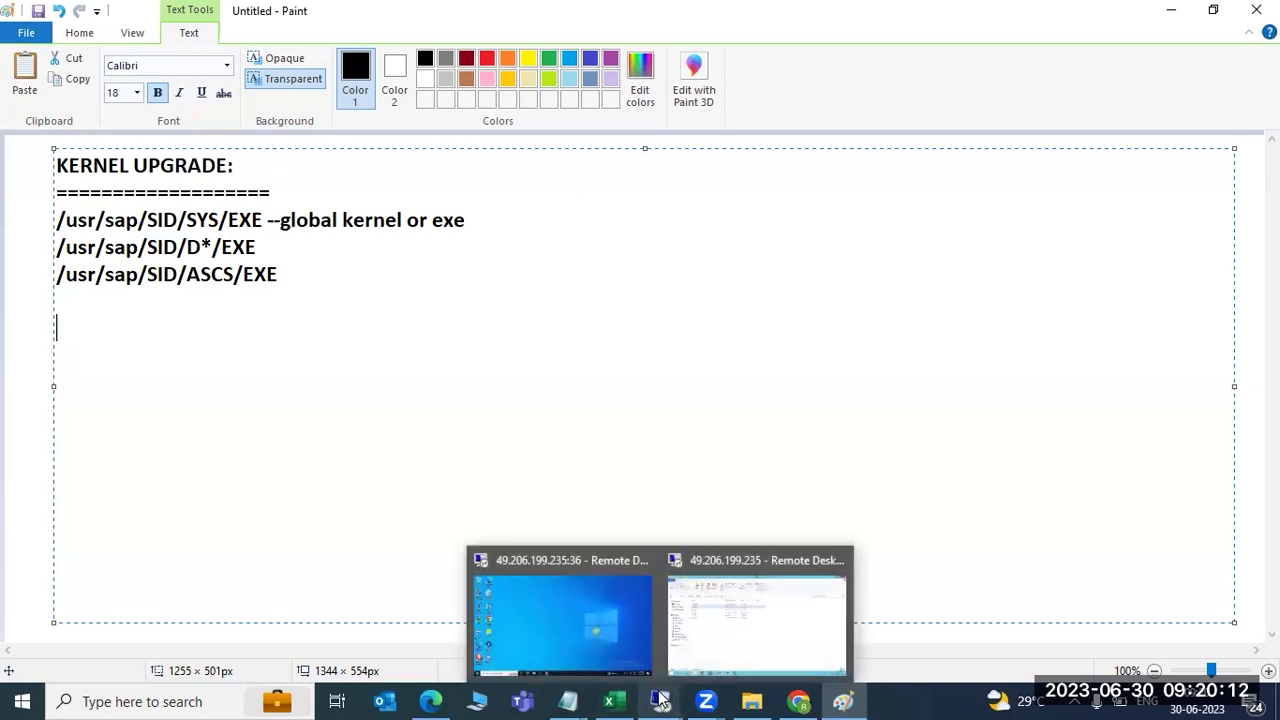
click(709, 641)
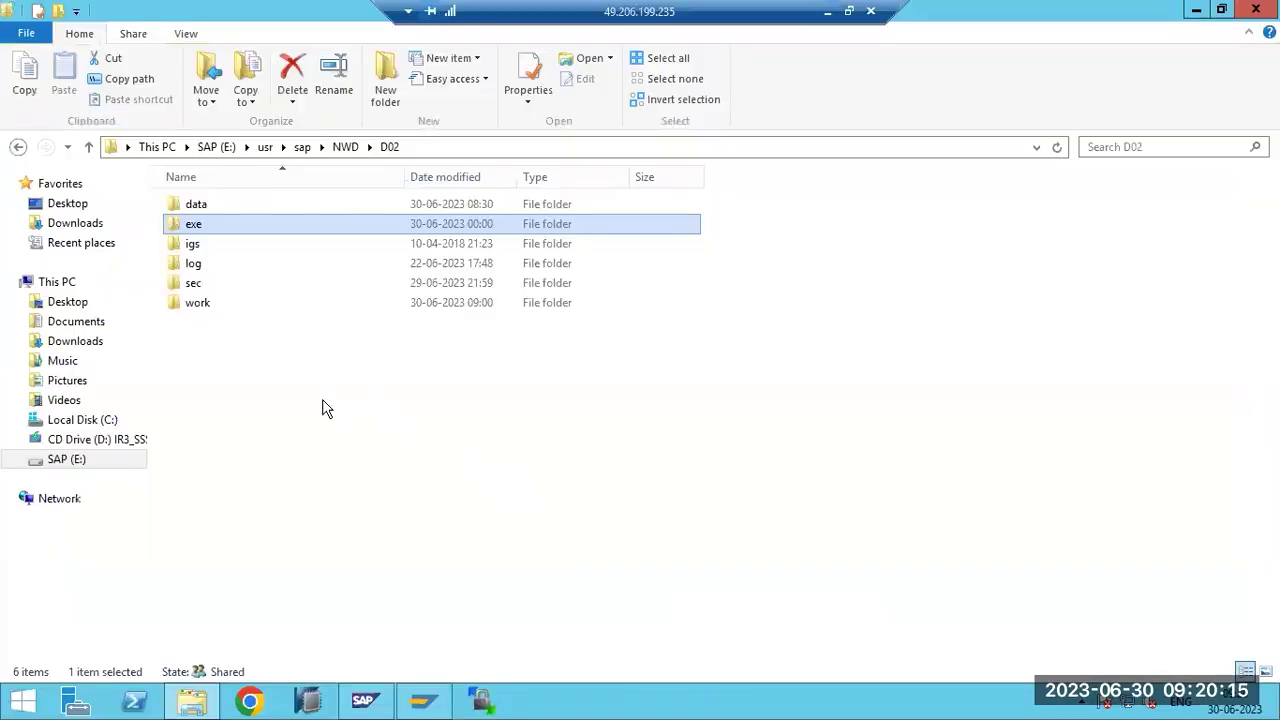
double_click(195, 228)
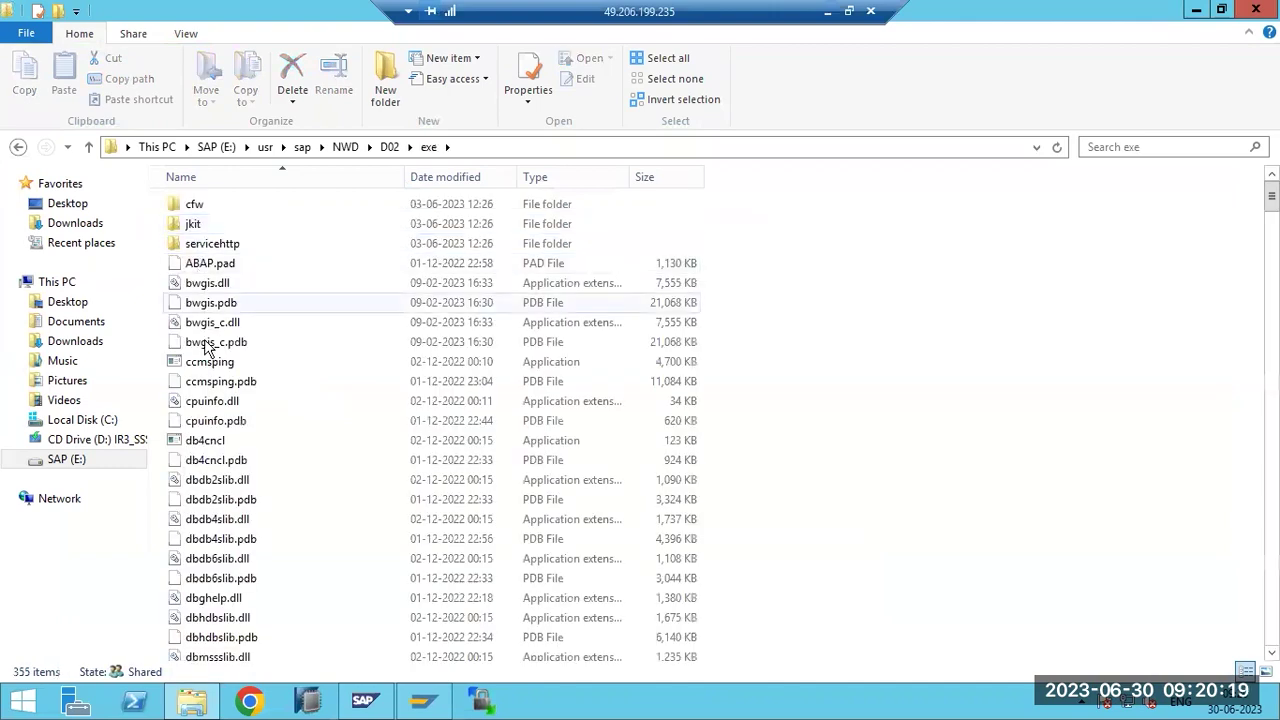
- Switch to the SAP Management Console and view the process list of the NWD system's sapwindows 2 instance
click(366, 700)
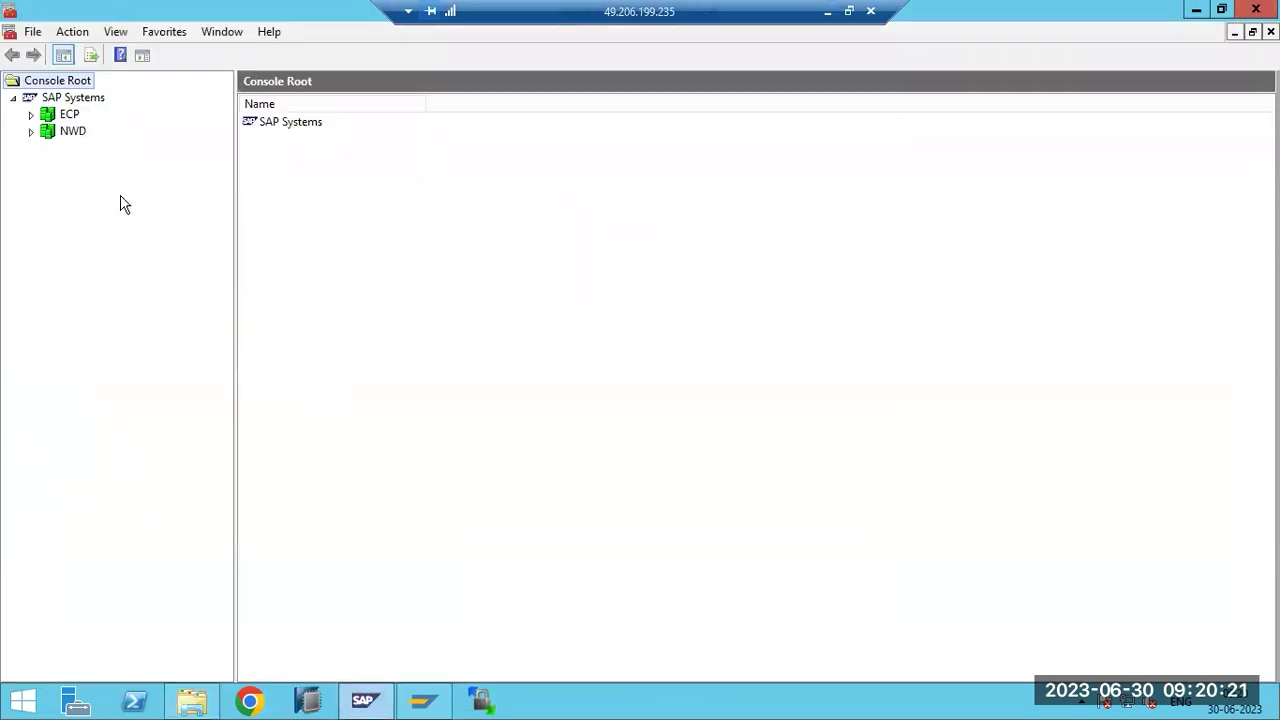
click(31, 132)
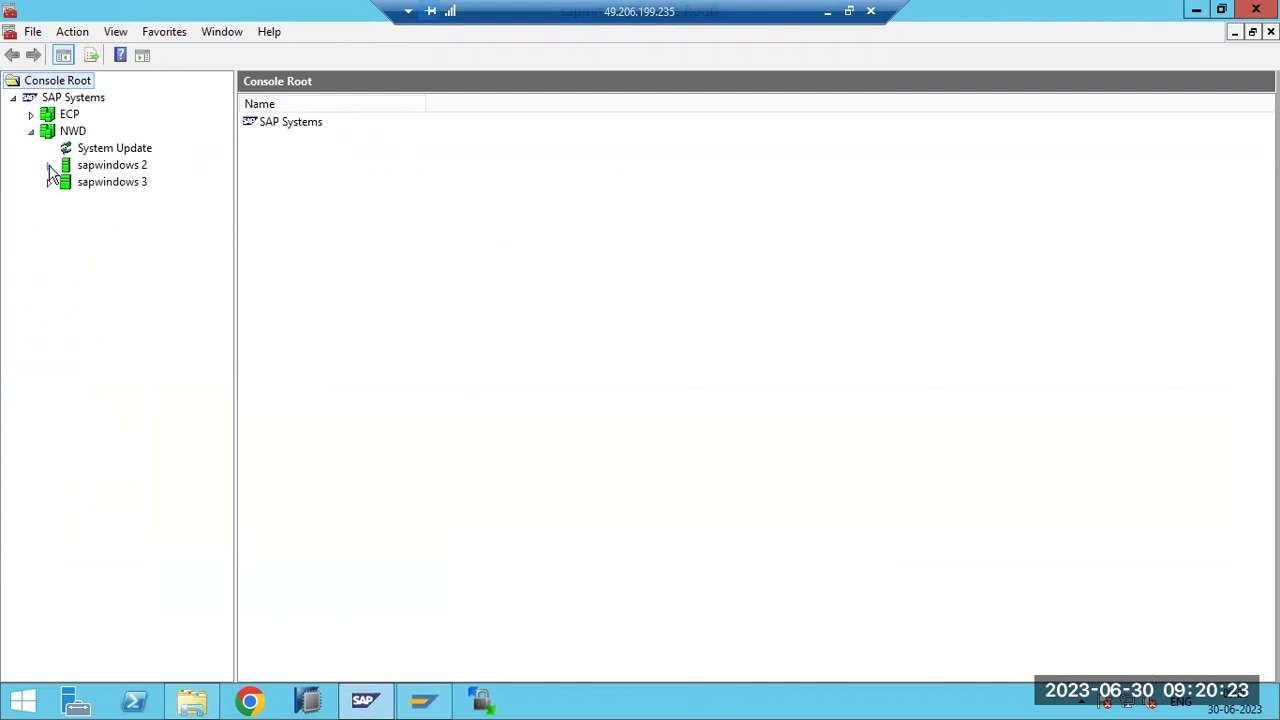
click(49, 166)
click(86, 184)
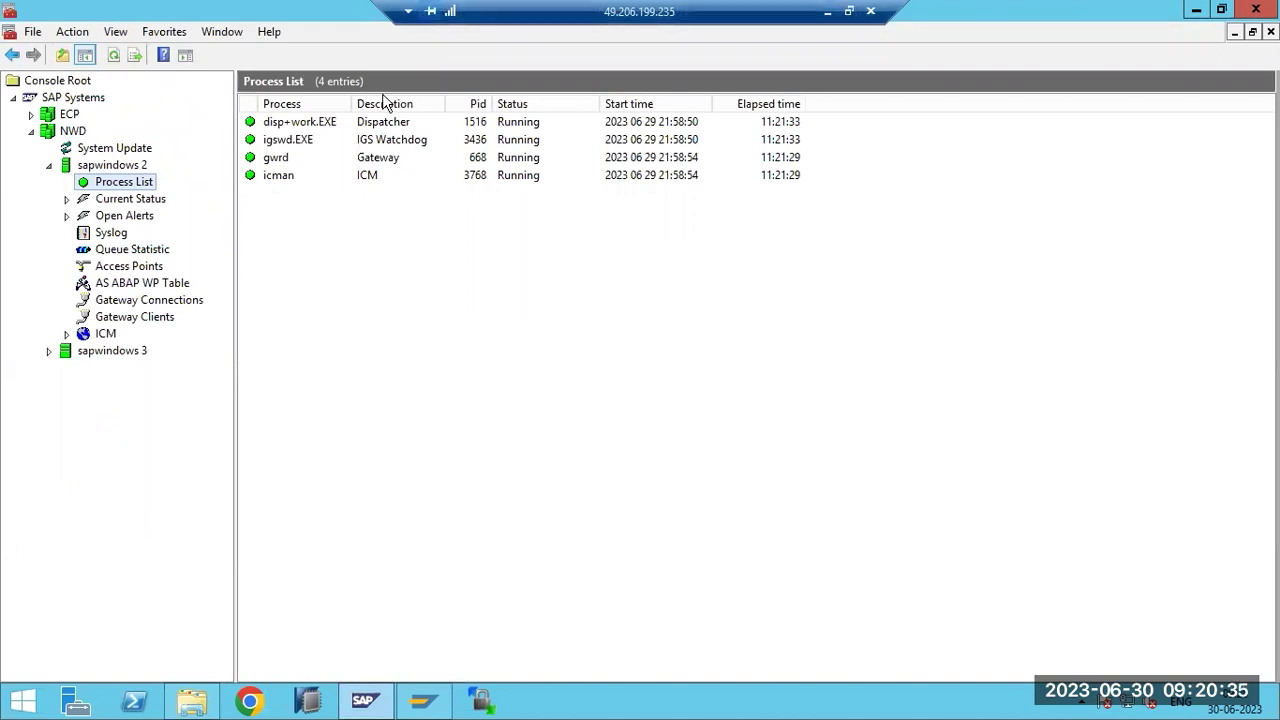
- Switch to the Paint notes and write "1)We need to check the current kernel version ?" below the kernel paths
key(alt+Tab)
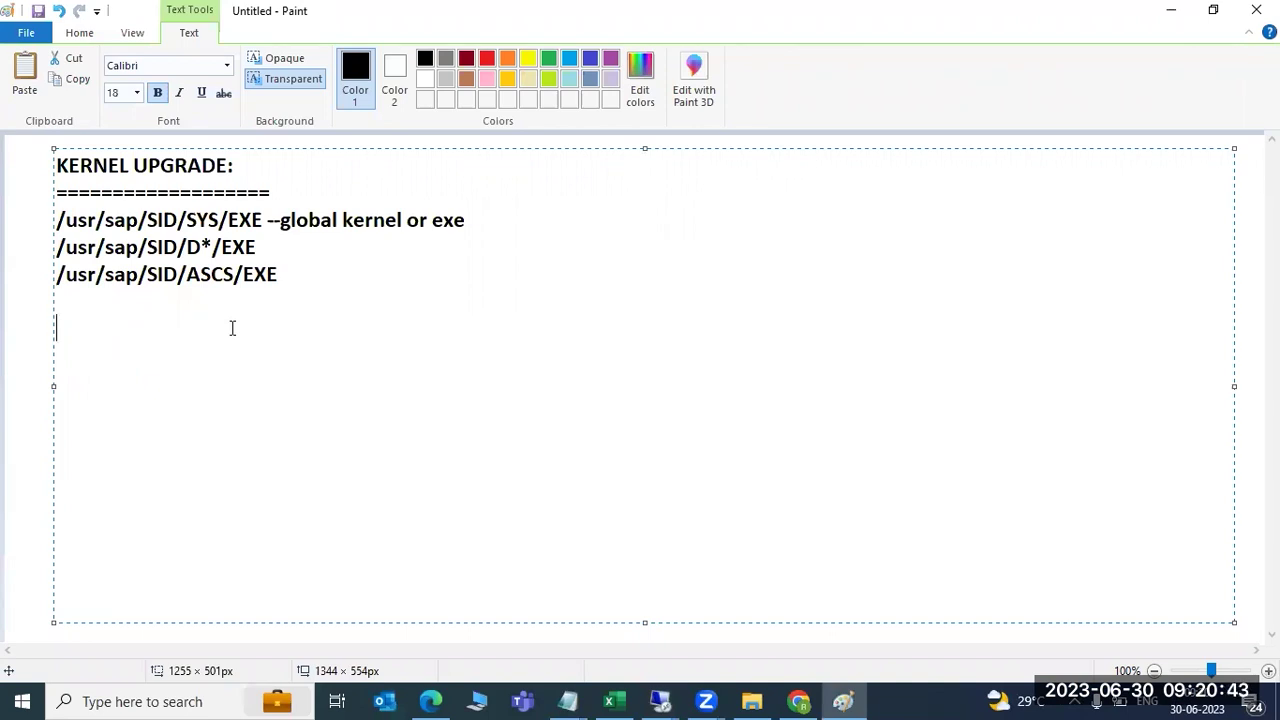
text(1)We need to check the current kernel version /)
key(Return)
text(?)
key(Return)
- Write the second item as "2)We need to download the latest kernel PL from SMP?"
text(2)We need t odo)
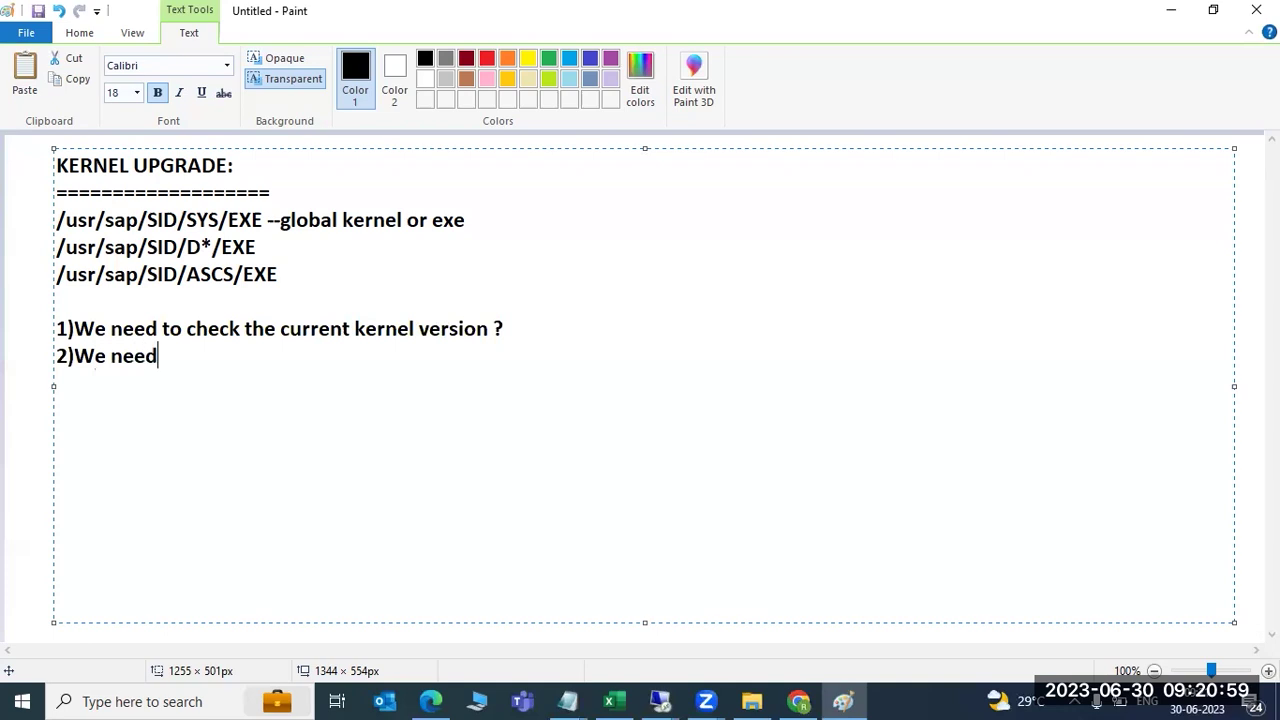
key(BackSpace)
key(BackSpace)
key(BackSpace)
key(BackSpace)
text(o download the late)
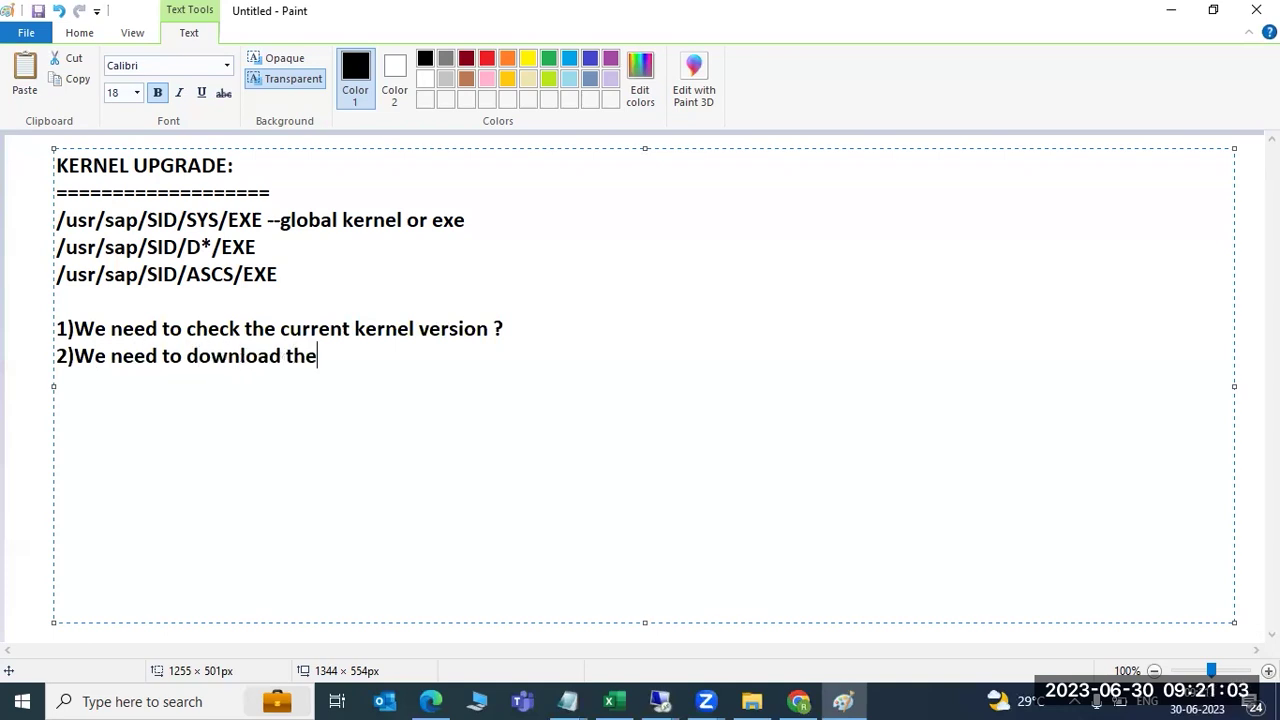
text(k)
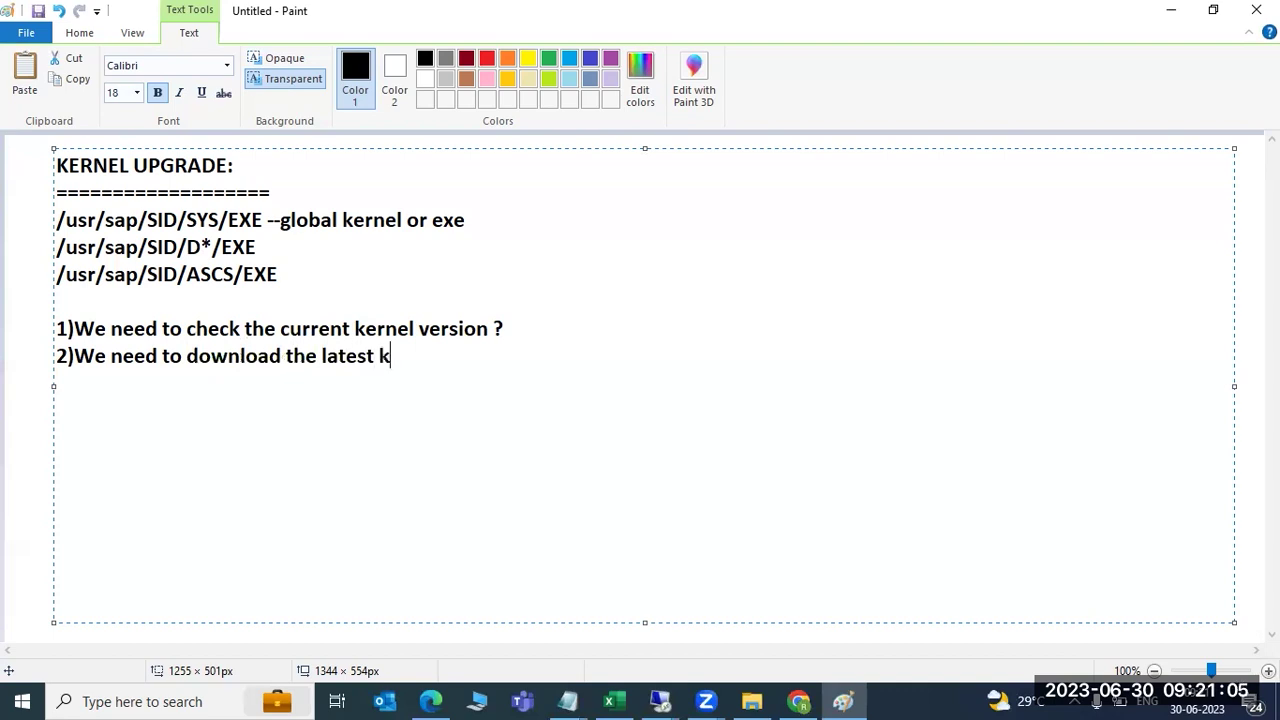
text(ernel PL )
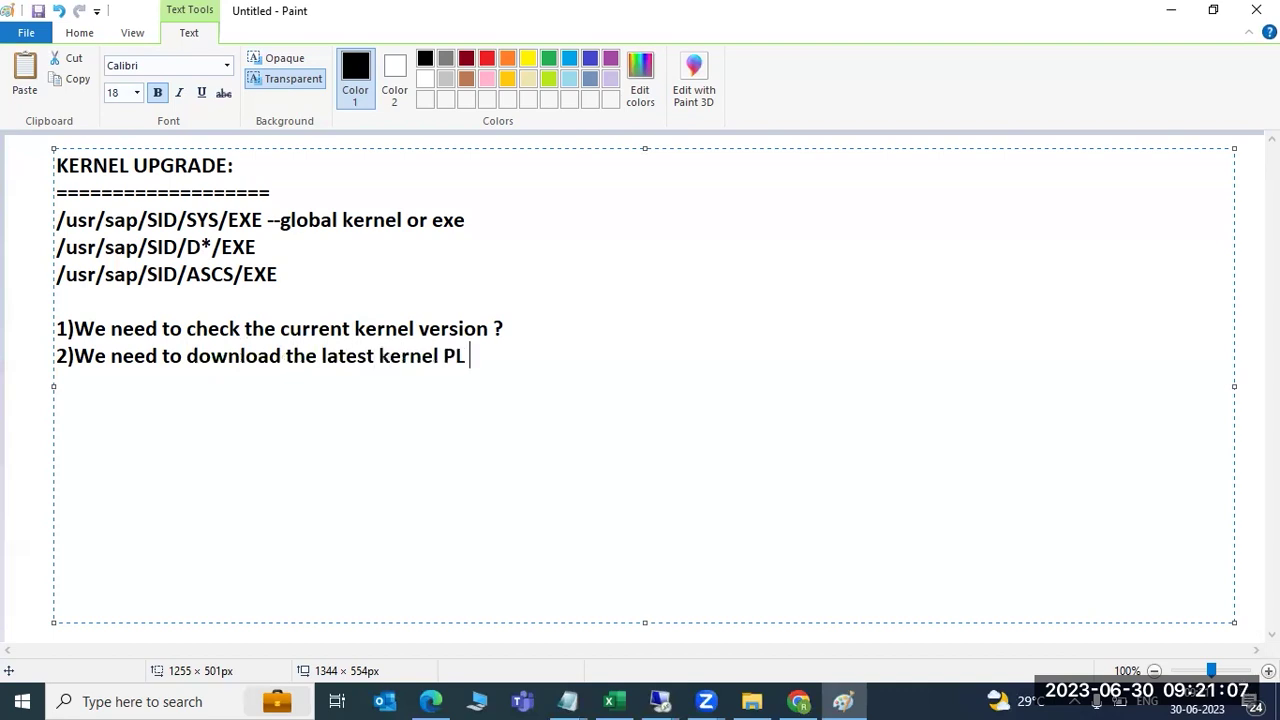
text(from SMP?)
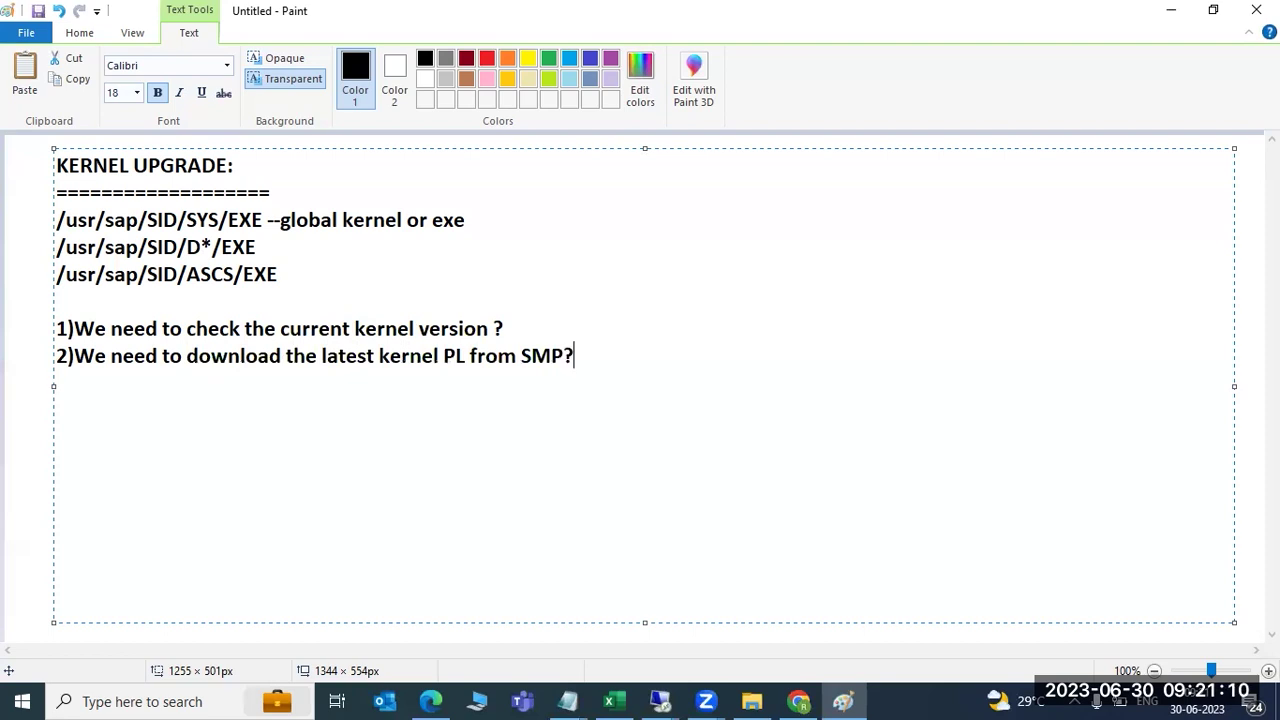
- Add the line "3)Move the kernel files to app server level" to the procedure
key(Return)
text(3)Move the e)
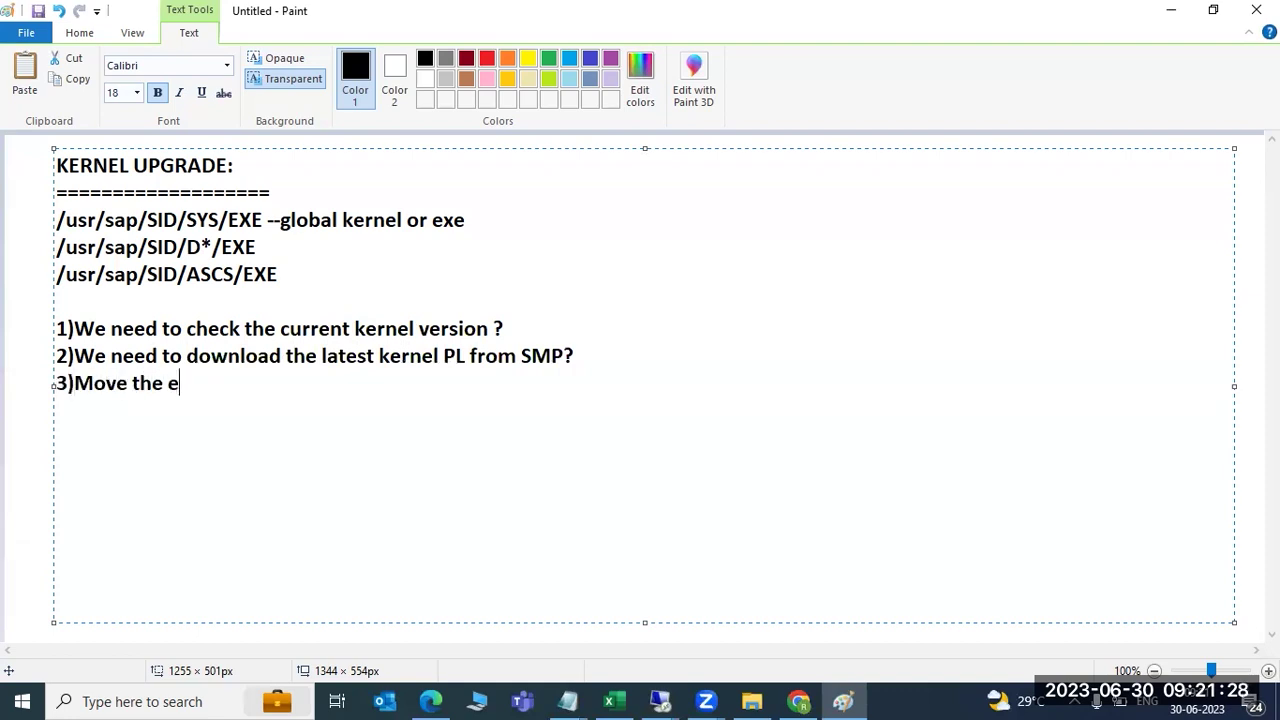
key(BackSpace)
text(kernel )
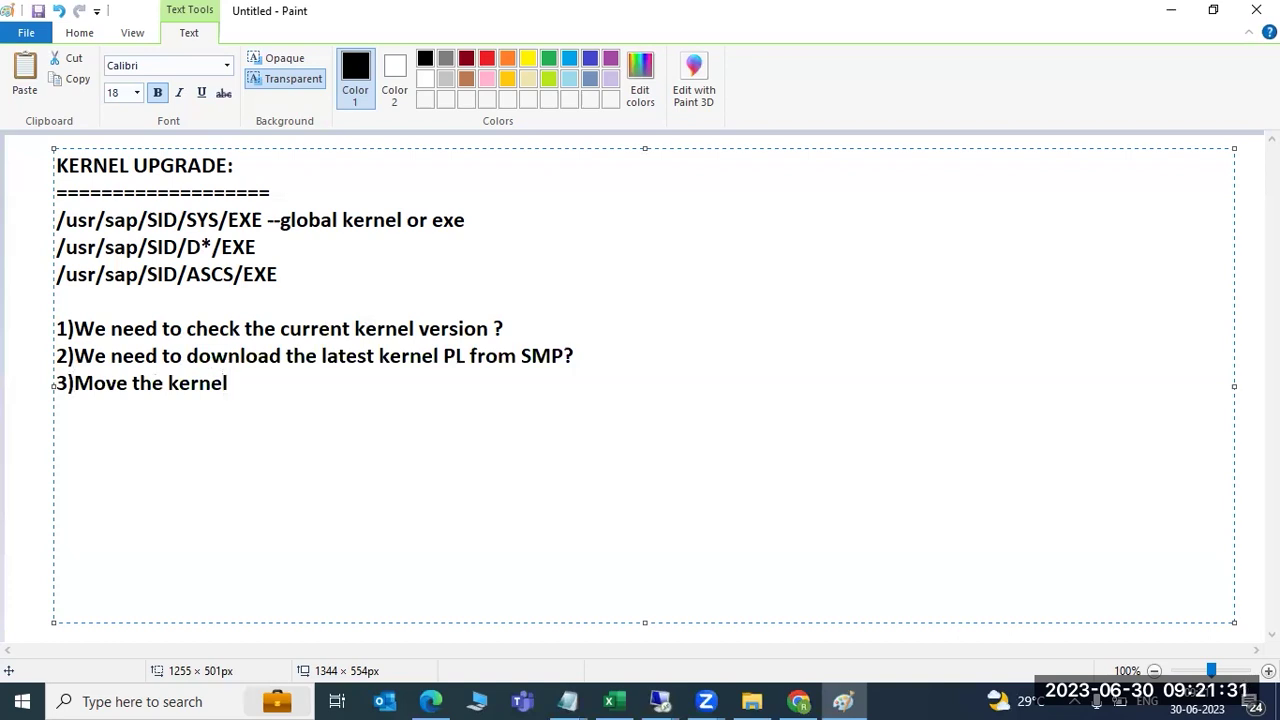
text(files to app server level)
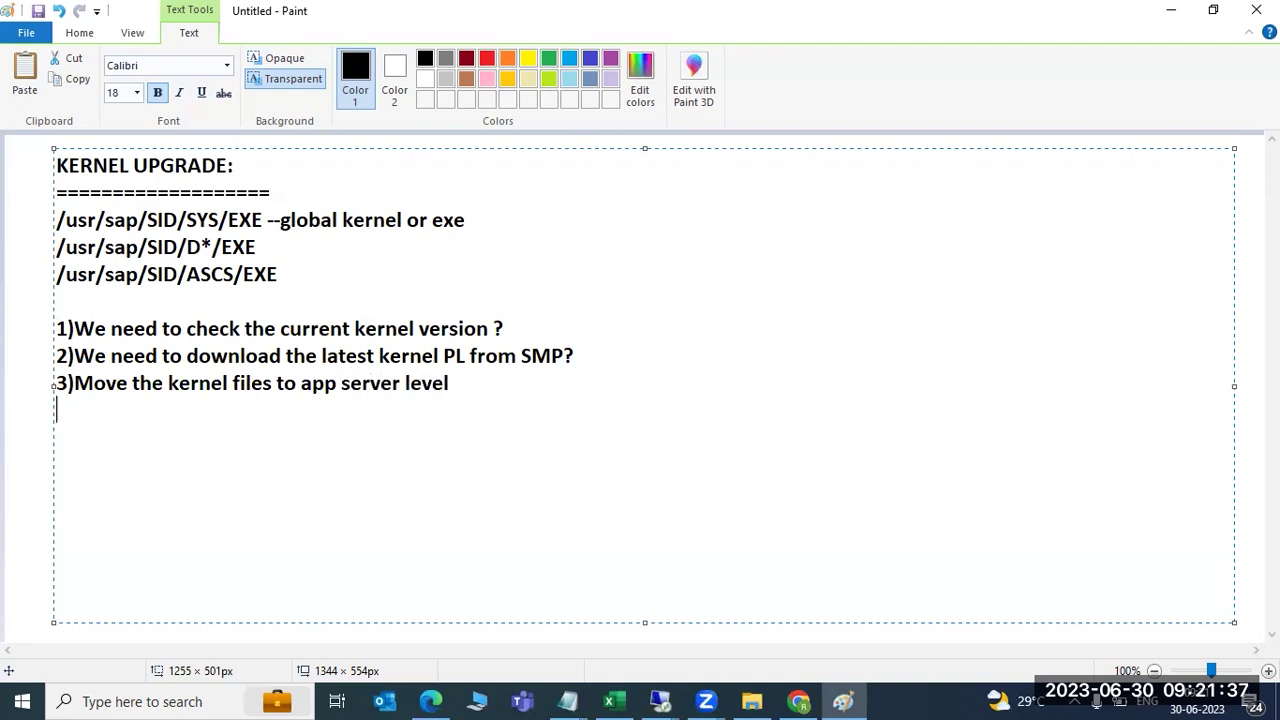
- Add the line "4)Extract the kernel files using SAPCAR command" to the procedure
key(Return)
text(40)
key(BackSpace)
text()Extract the kernel files using SAPCAR command)
- Add the line "5)take the backup of existing kernel files" to the procedure
key(Return)
text(5)take the backup of exit)
key(BackSpace)
text(sting)
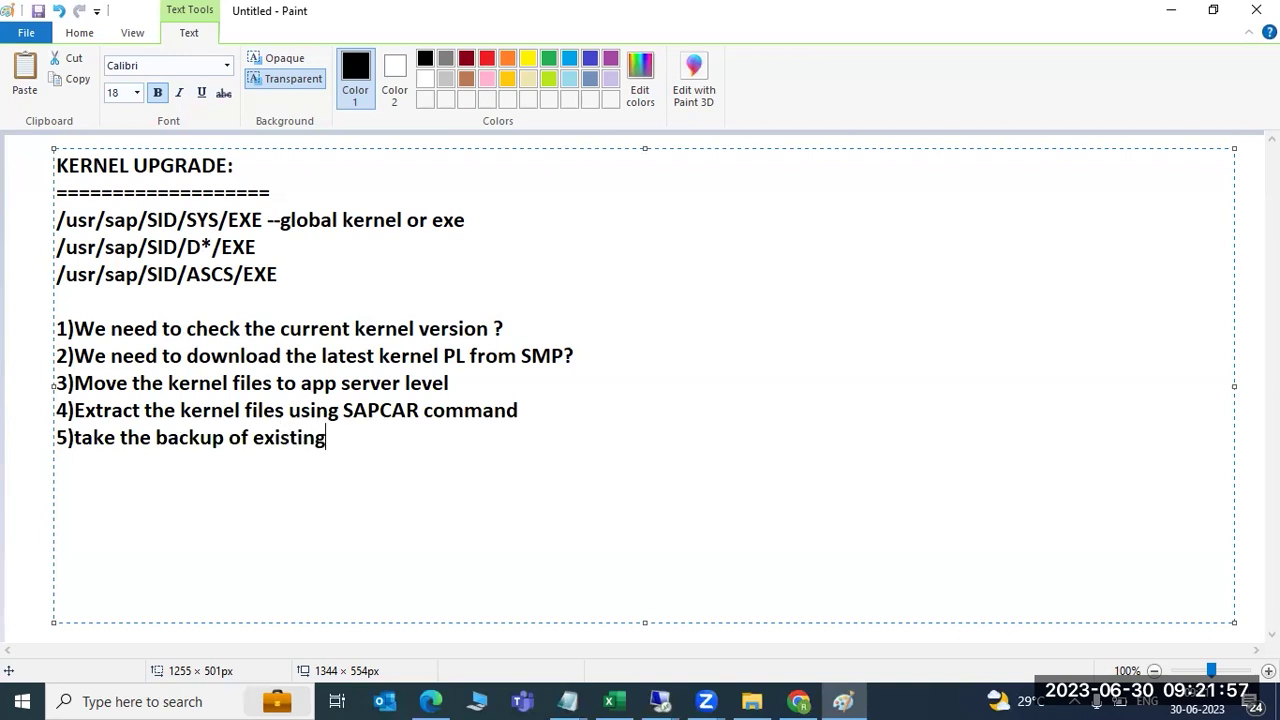
text( kernel files)
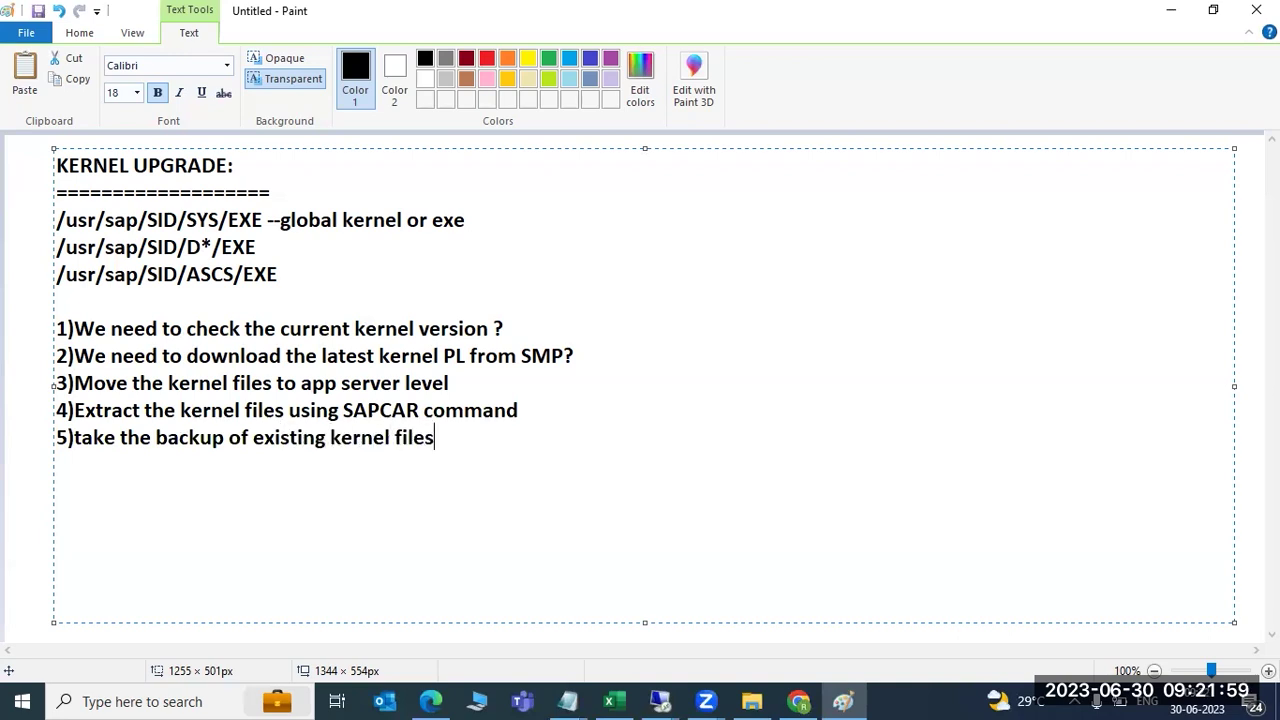
- Highlight the three kernel paths briefly and add the line "6)stop the SAP applications .." to the procedure
key(Return)
drag(289, 283, 58, 220)
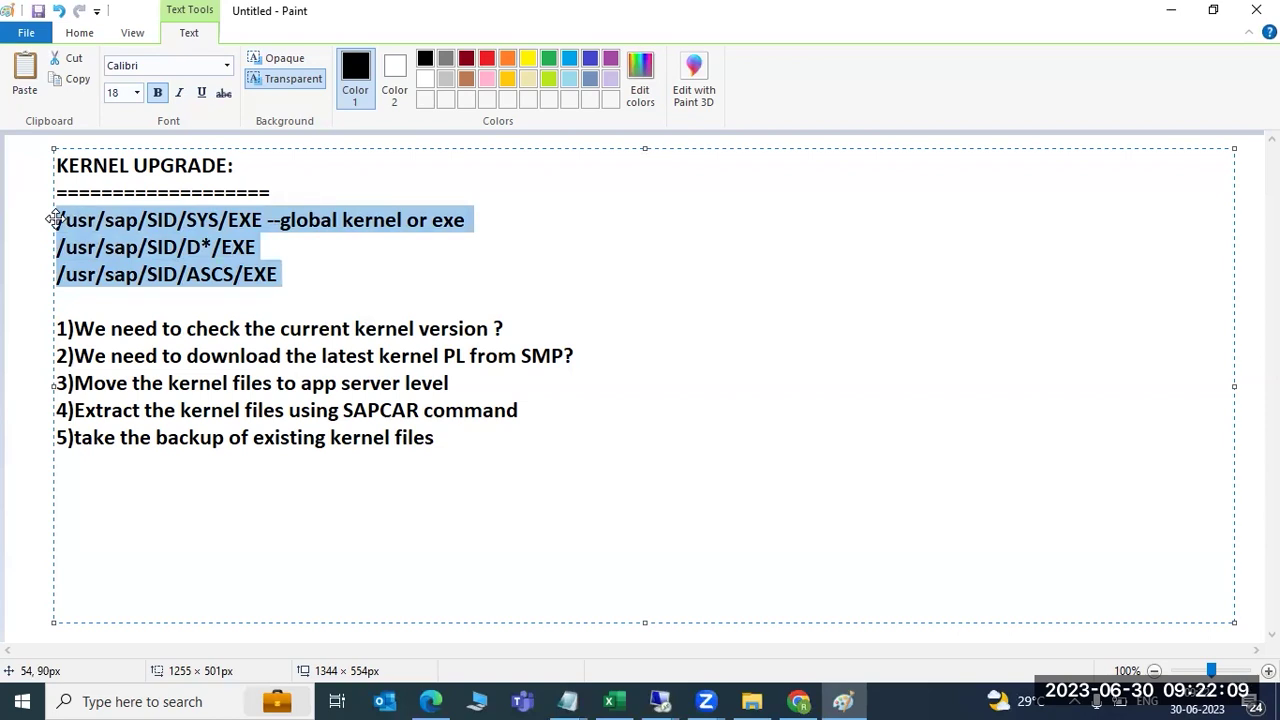
click(456, 441)
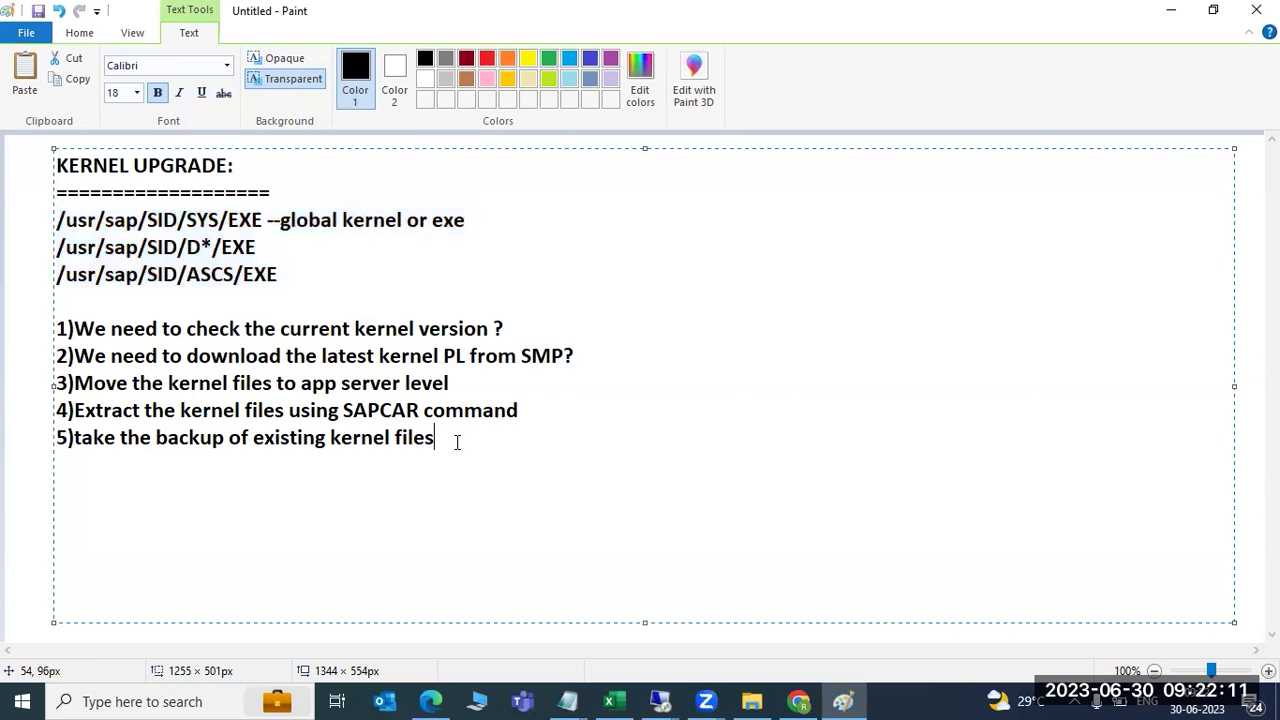
text(6)stop the )
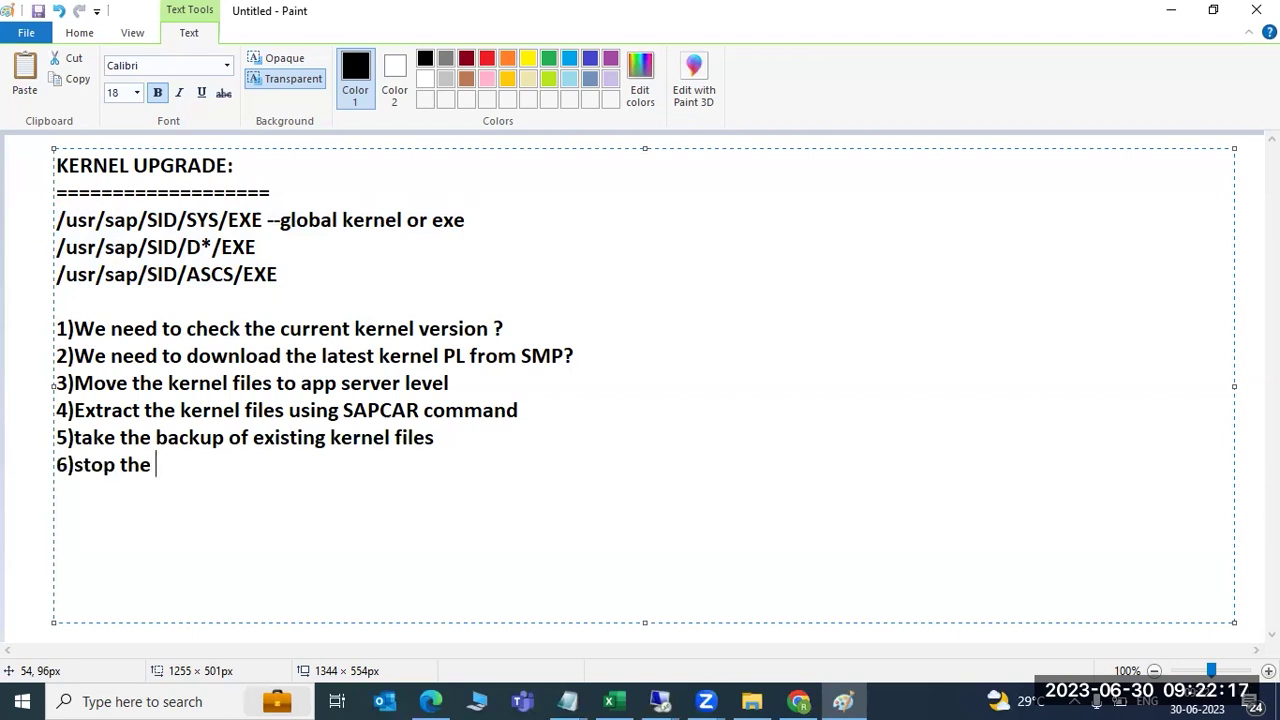
text(SAP applications .. )
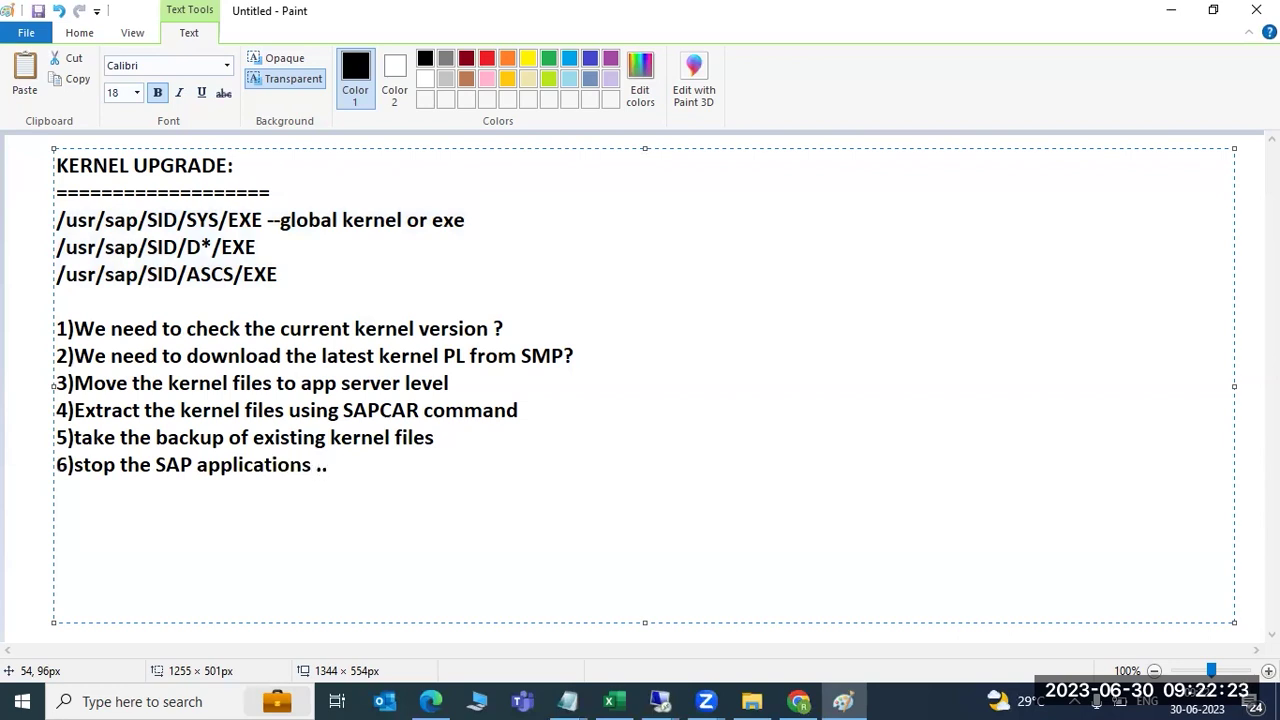
- Add the line "7)Replace th new kernel files into exisitng EXE directories" and start a new line below it
text(7))
text(Replacethe)
key(BackSpace)
key(BackSpace)
key(BackSpace)
text(th new )
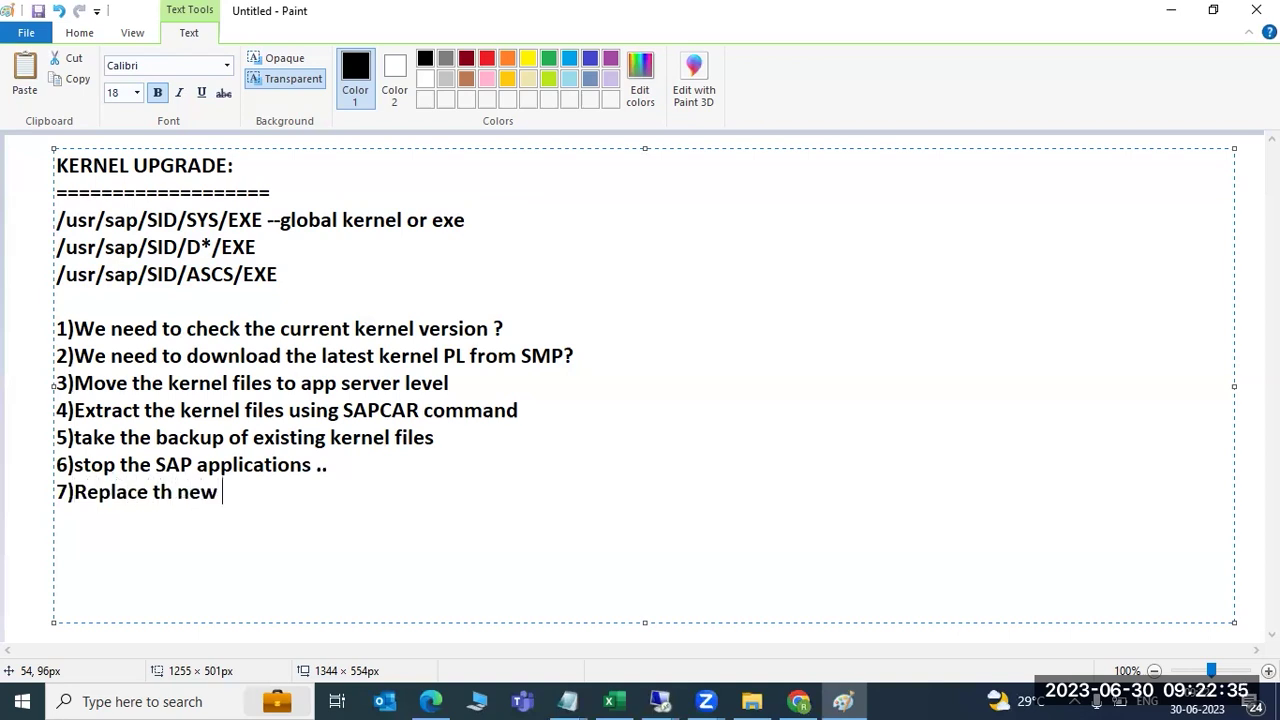
text(kernel files into exisitng EXE directories)
key(Return)
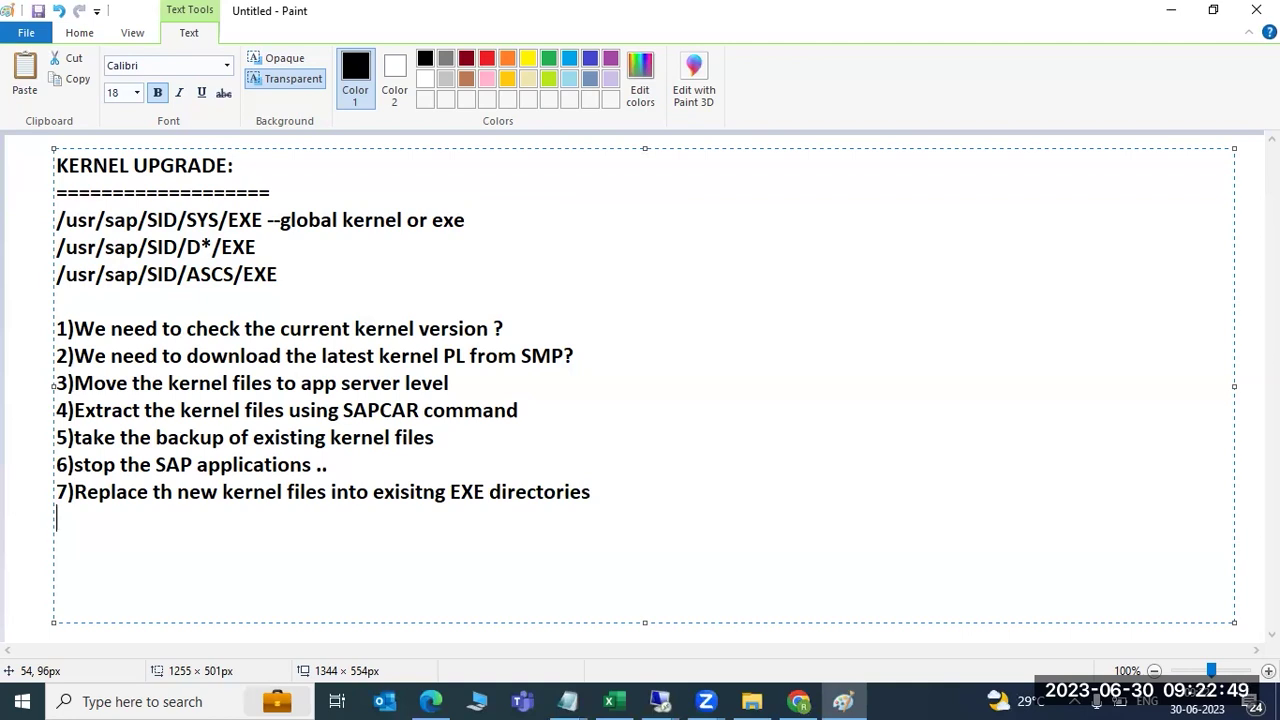
text(CP -rf * /usr/sap)
key(BackSpace)
key(BackSpace)
key(BackSpace)
key(BackSpace)
key(BackSpace)
key(BackSpace)
key(BackSpace)
key(BackSpace)
key(BackSpace)
key(BackSpace)
key(BackSpace)
key(BackSpace)
key(BackSpace)
key(BackSpace)
key(BackSpace)
key(BackSpace)
key(BackSpace)
- Write item 8 as "8)check the permission of kernel files (./saproot.sh ) - to set the permissions, UID ,groups ..."
text(8)ch)
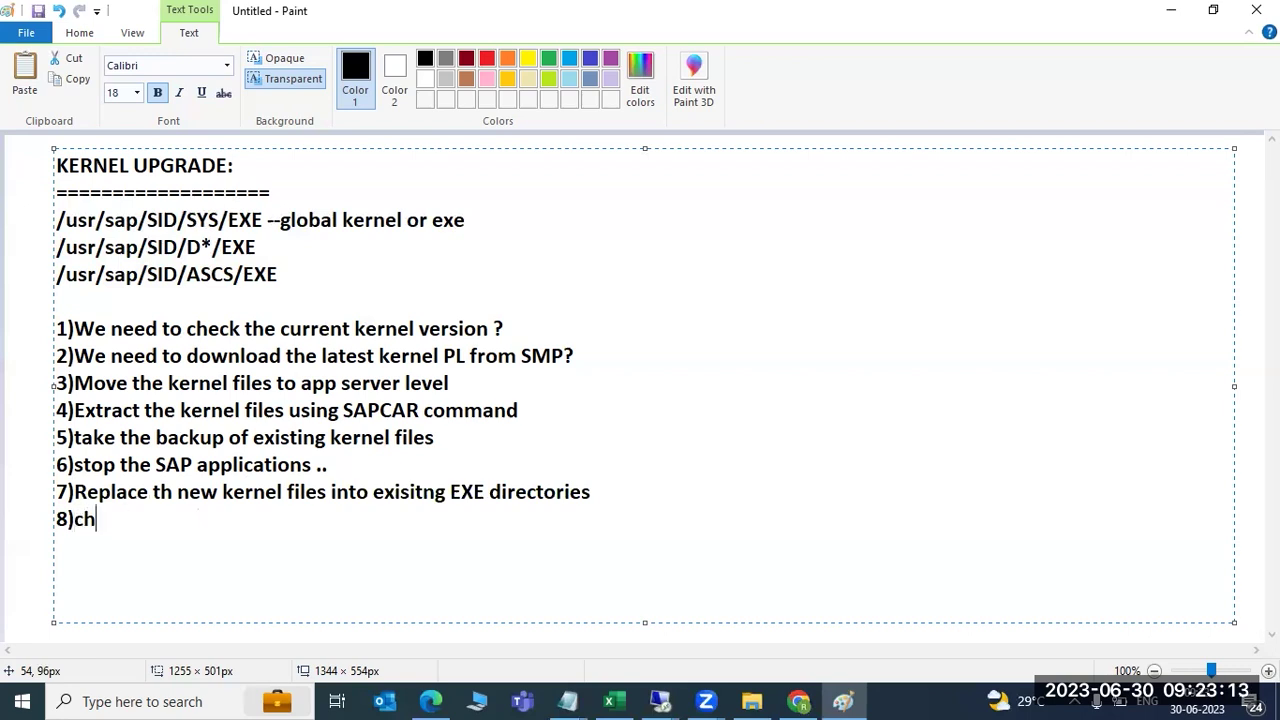
text(eck the perm)
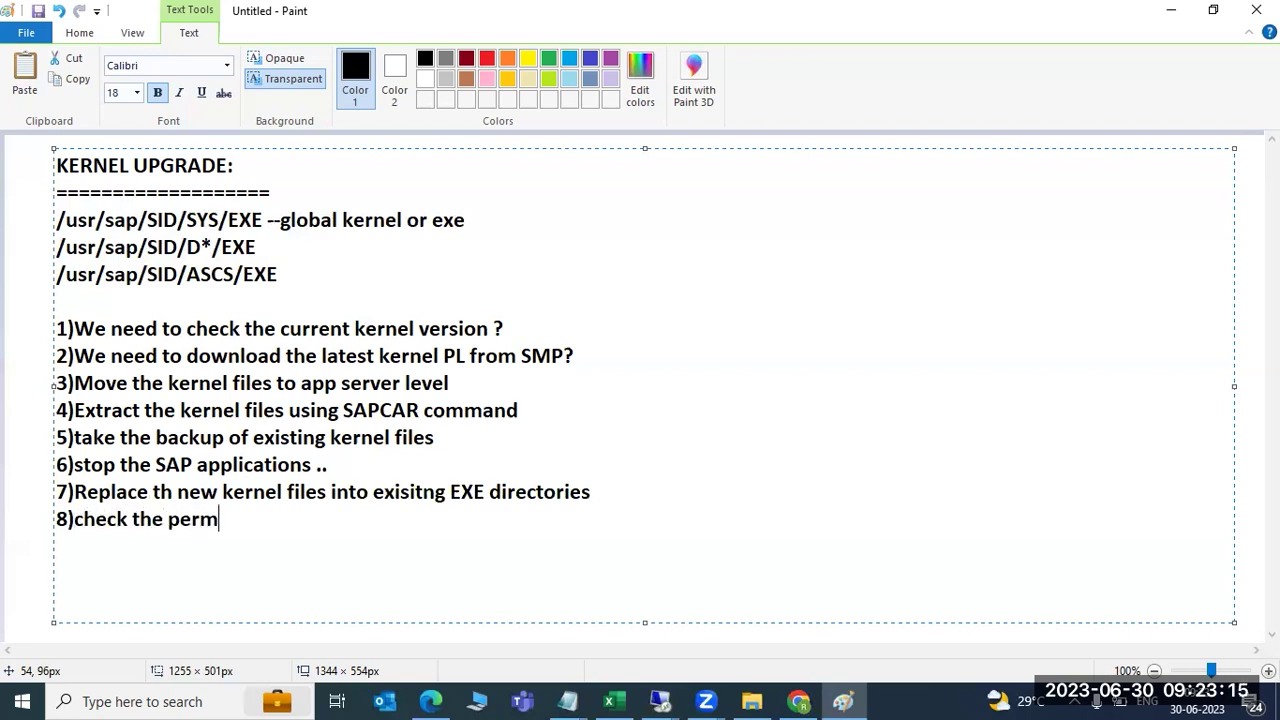
text(ission of )
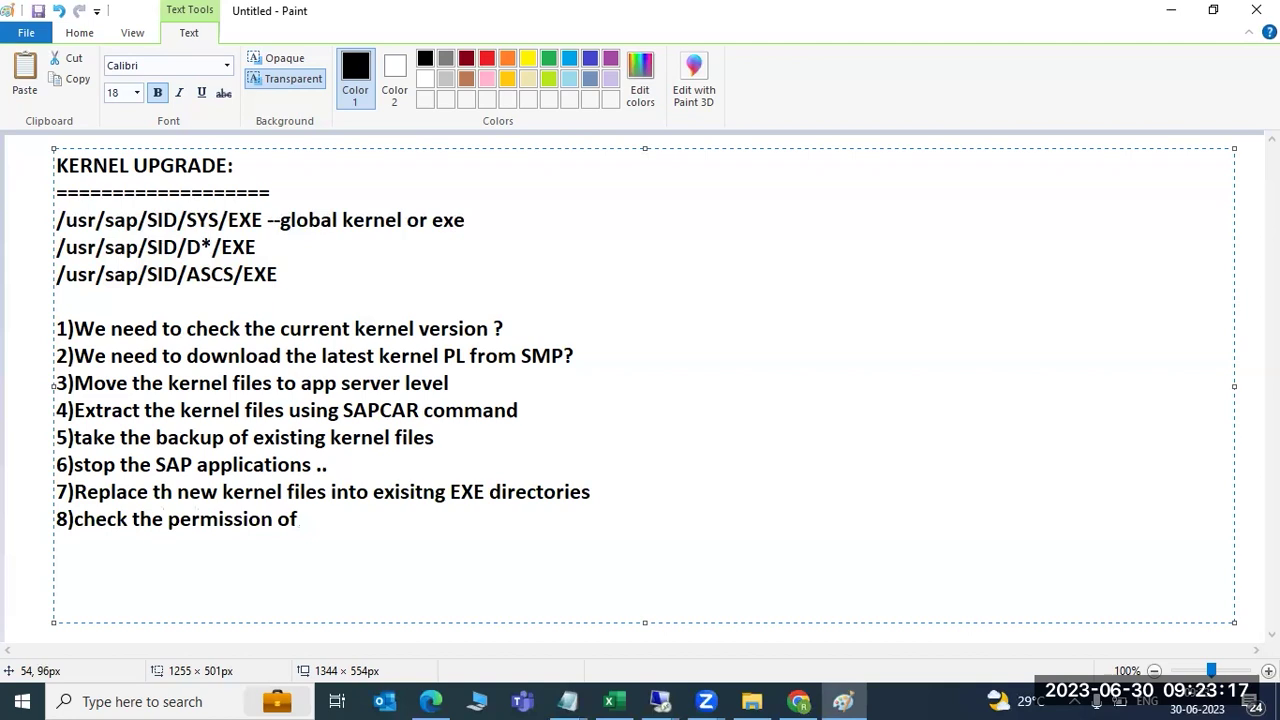
text(kernel files (./saproot.sh)
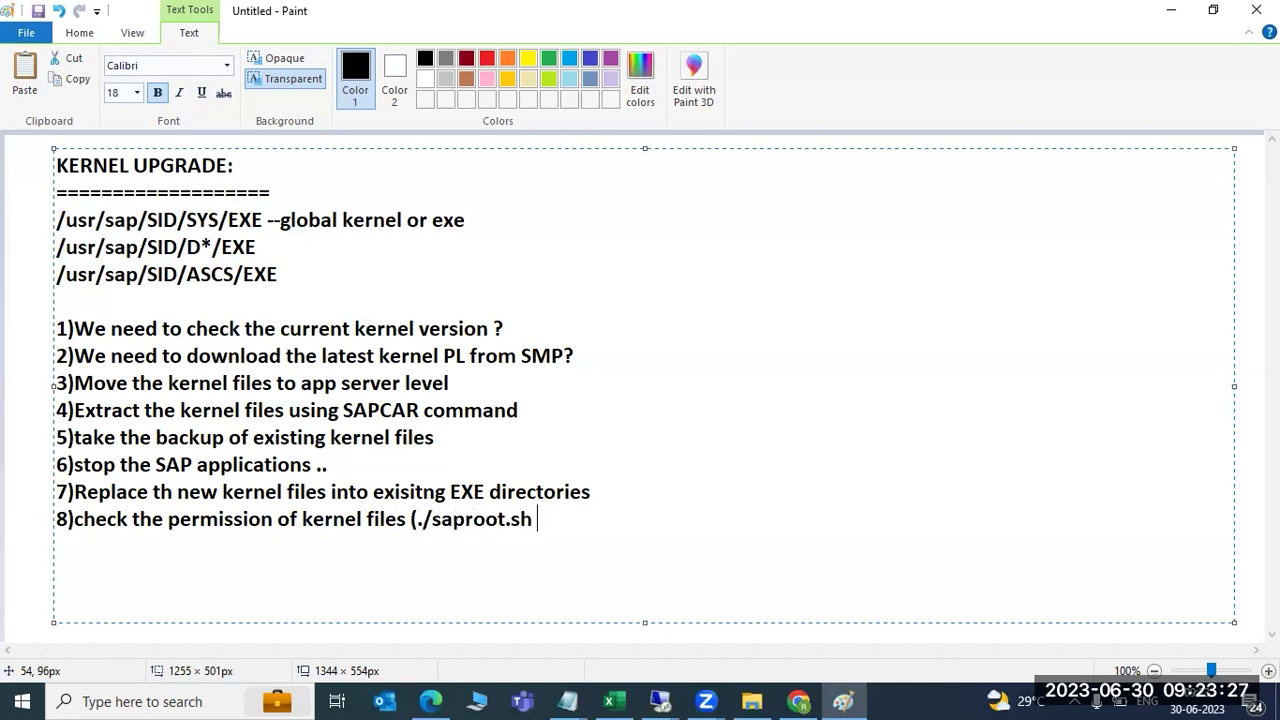
text( ) - to set the permissions, UID ,groups ...)
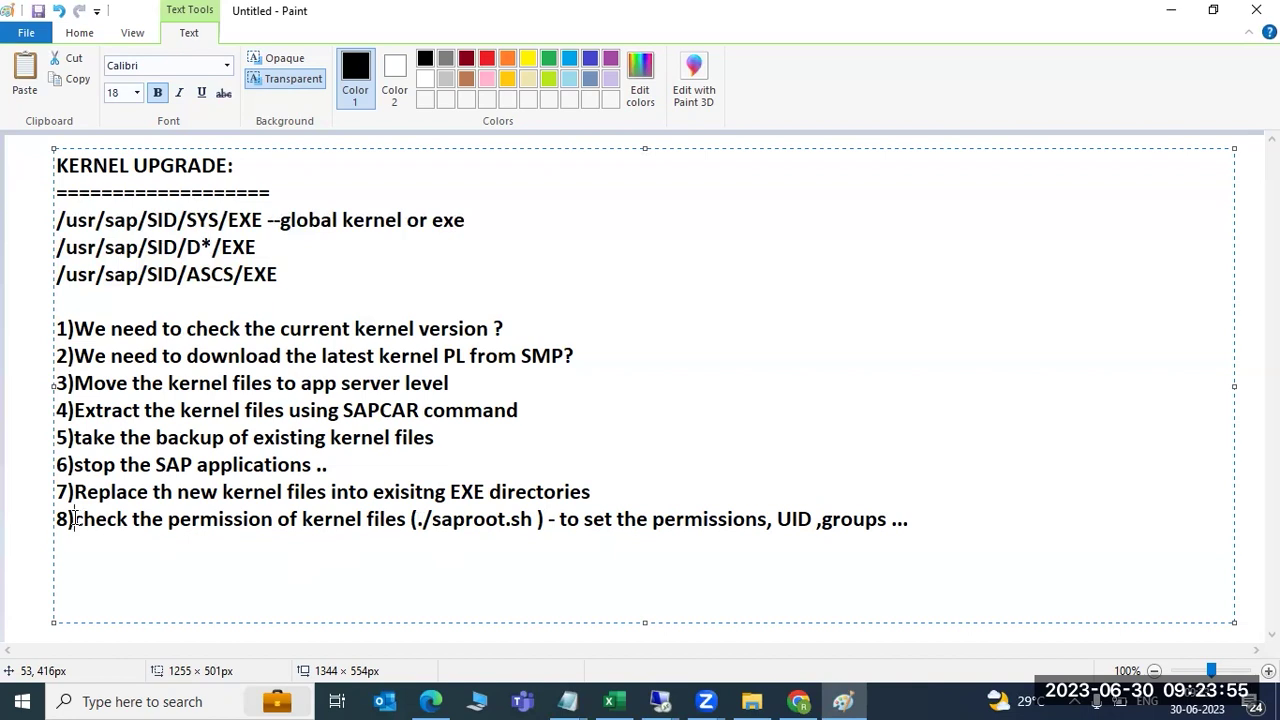
- Highlight the saproot.sh remark briefly and add the line "9)start the SAP systems" below it
drag(422, 519, 904, 520)
click(915, 525)
text(9))
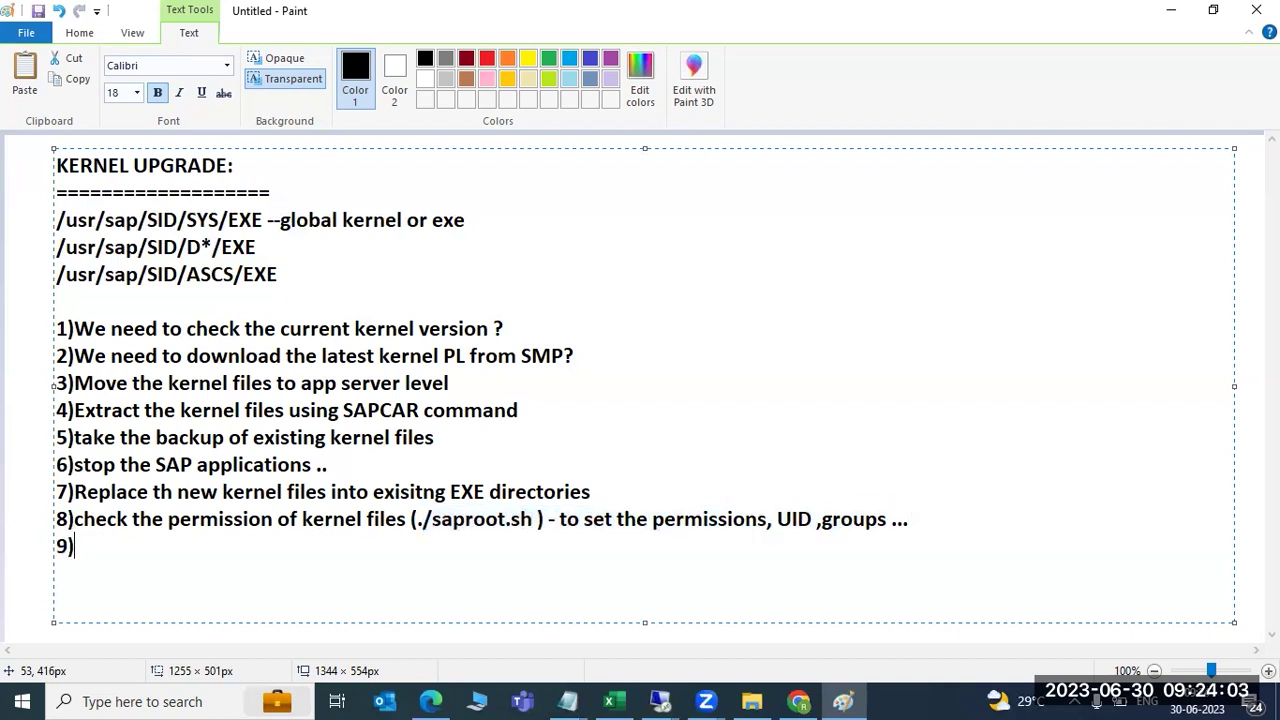
text(start the SAP systems)
key(Return)
- Write the last item as "10)Perform the post steps."
text(10)you can)
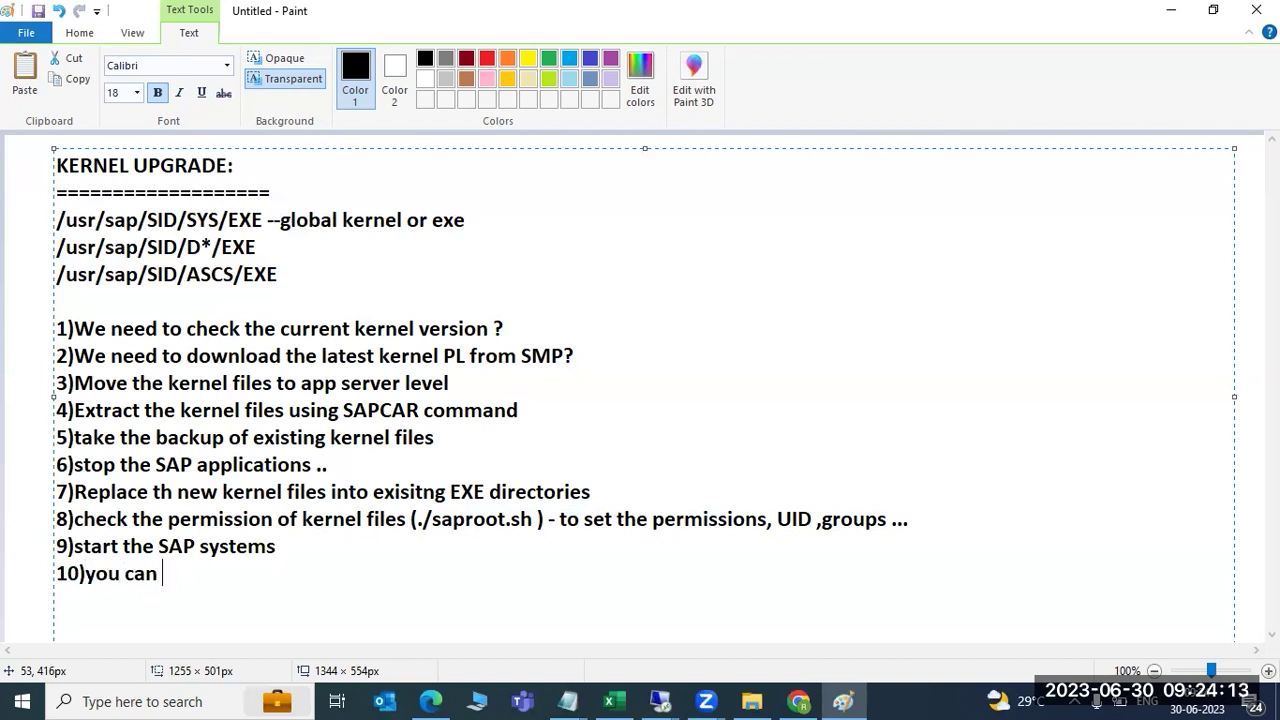
key(BackSpace)
key(BackSpace)
key(BackSpace)
key(BackSpace)
key(BackSpace)
key(BackSpace)
key(BackSpace)
text(Perform)
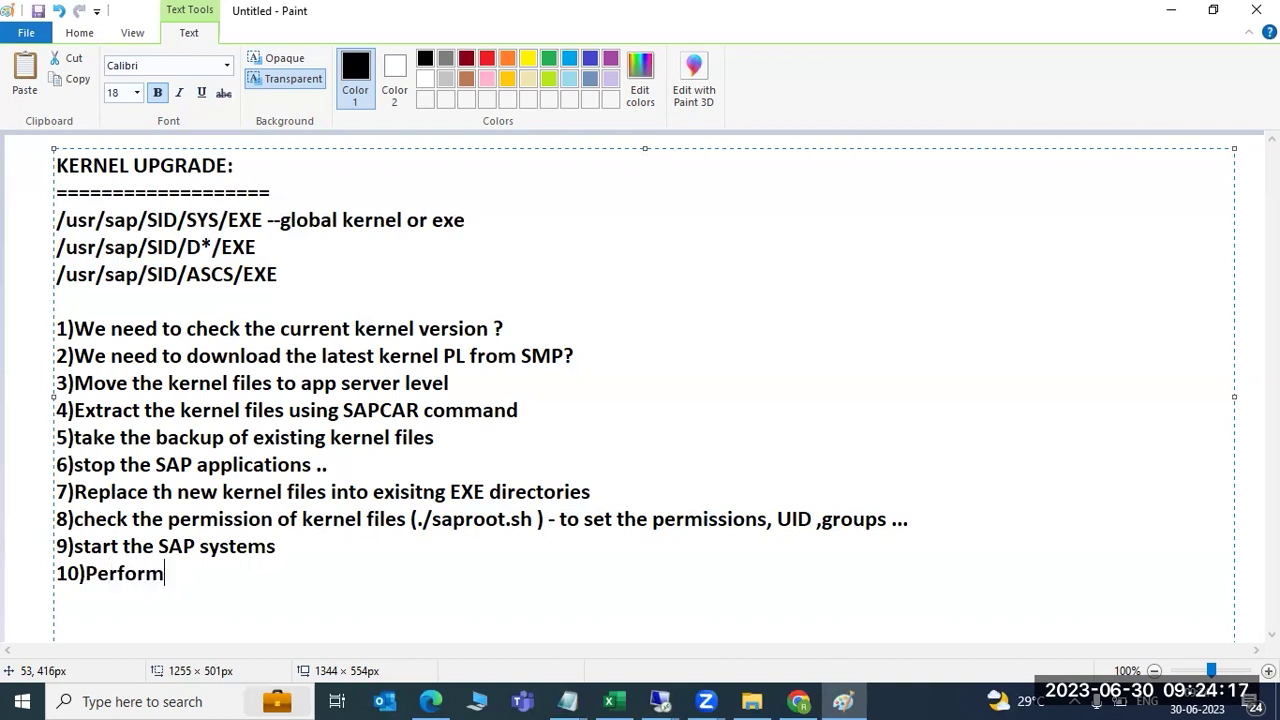
text( the post steps.)
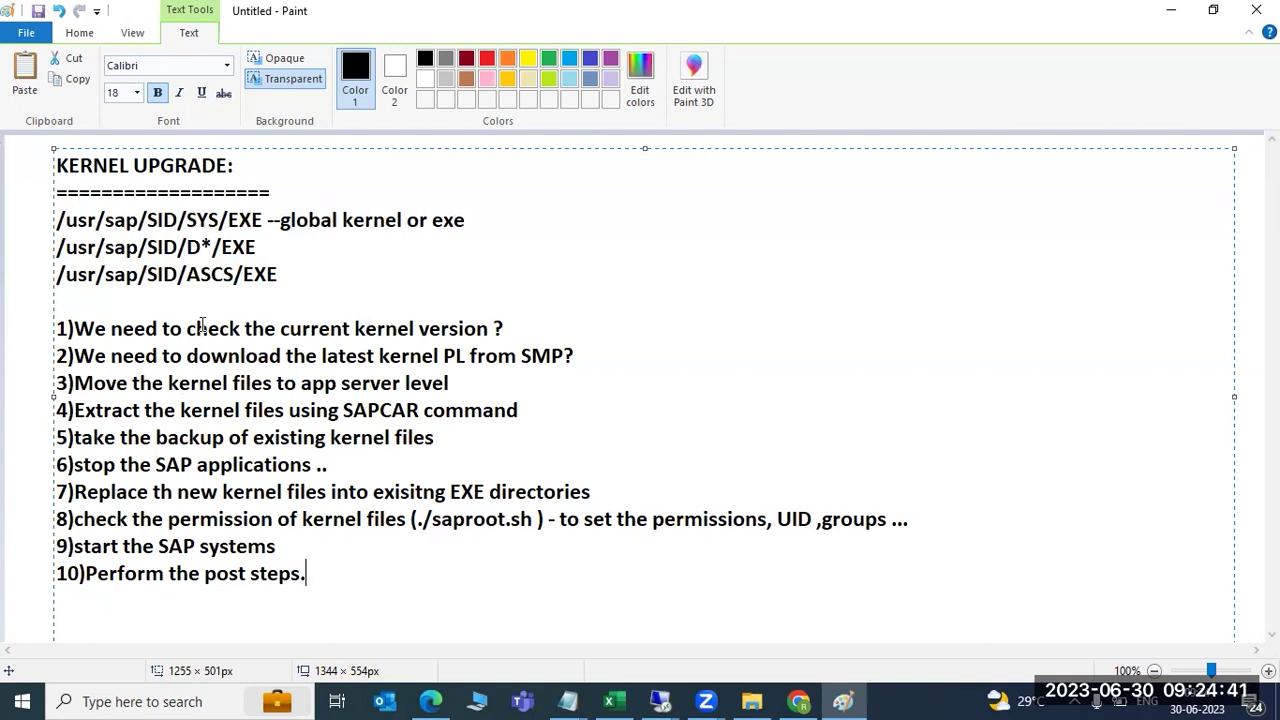
drag(198, 328, 290, 329)
mouse_move(597, 700)
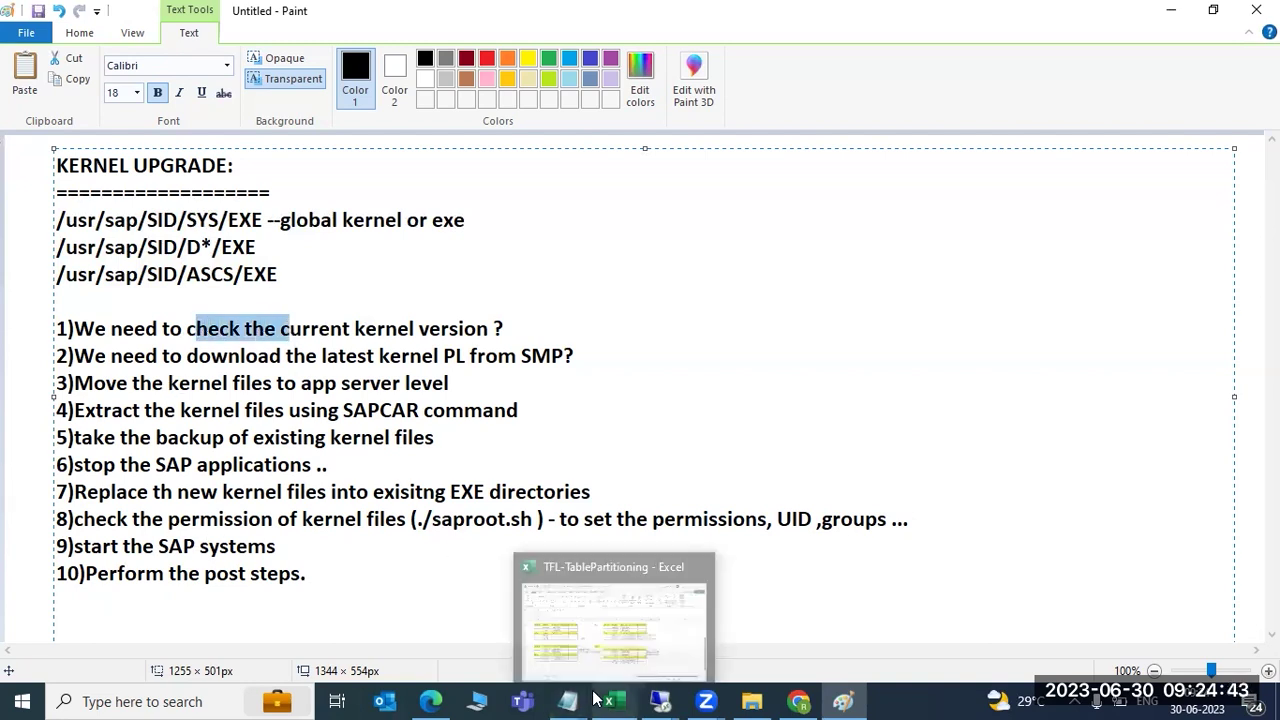
key(super+r)
click(155, 644)
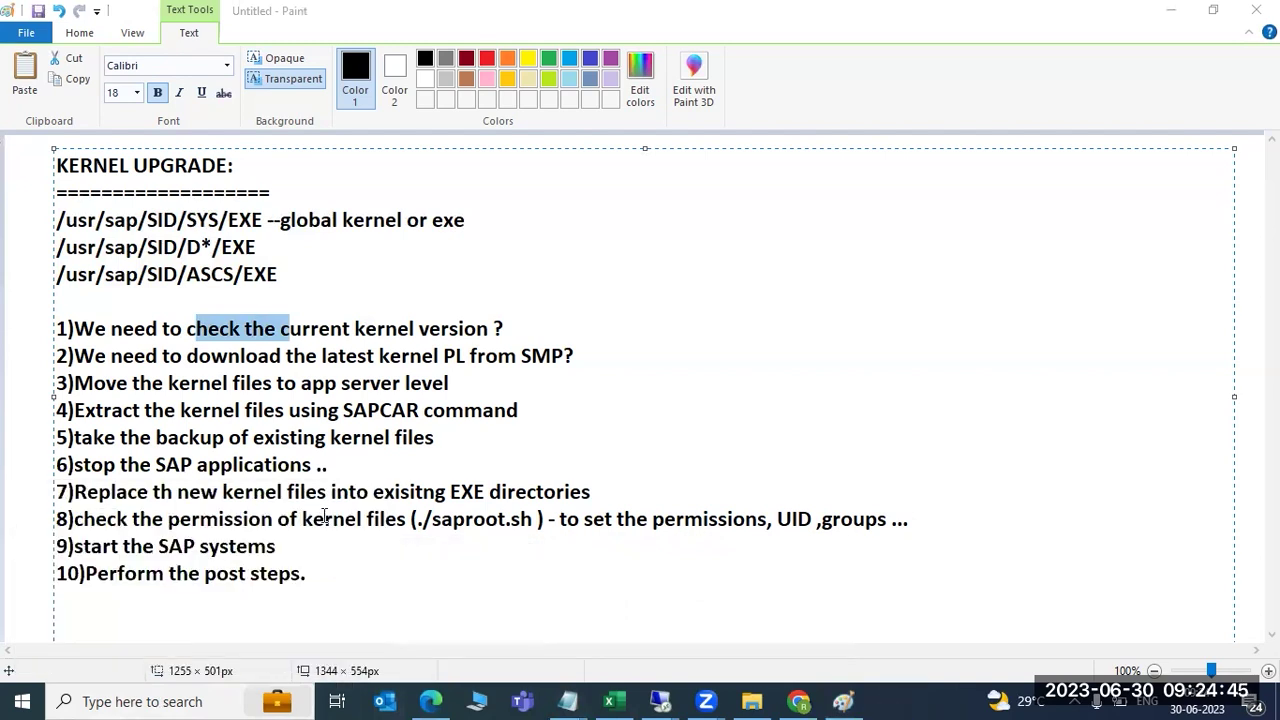
click(739, 230)
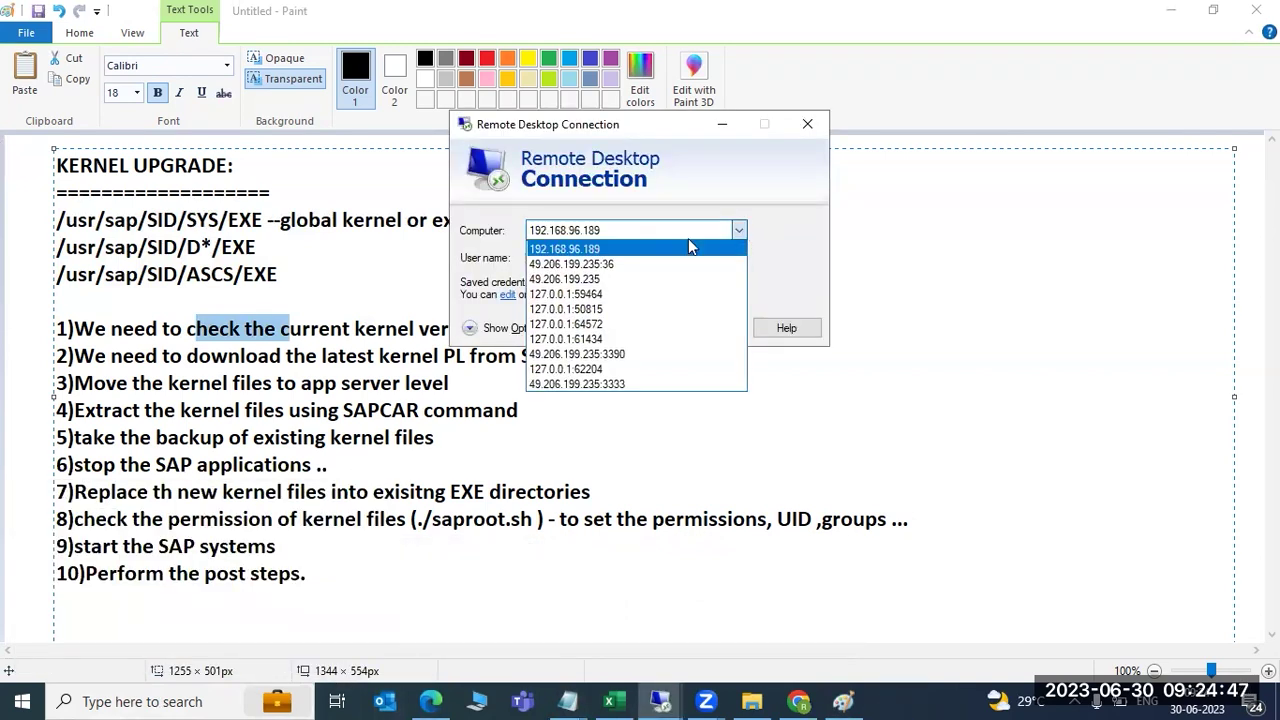
click(567, 287)
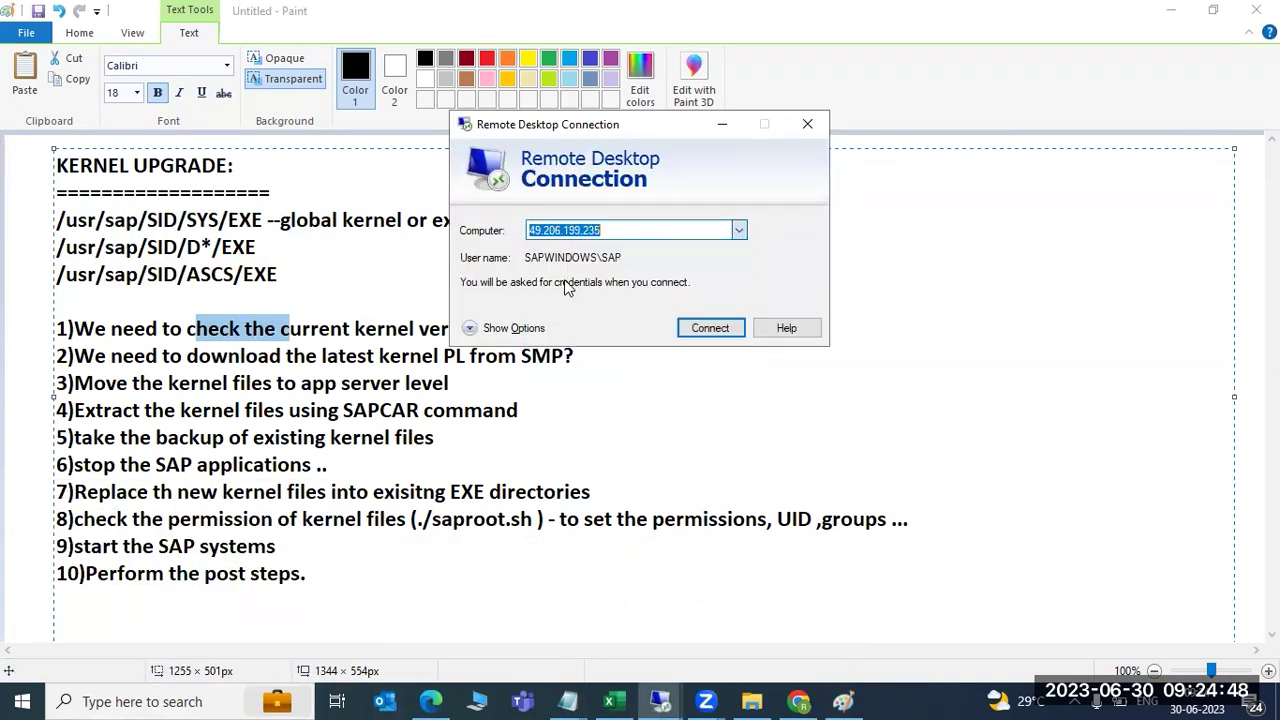
click(514, 329)
click(712, 322)
key(ctrl+a)
text(nw)
key(Return)
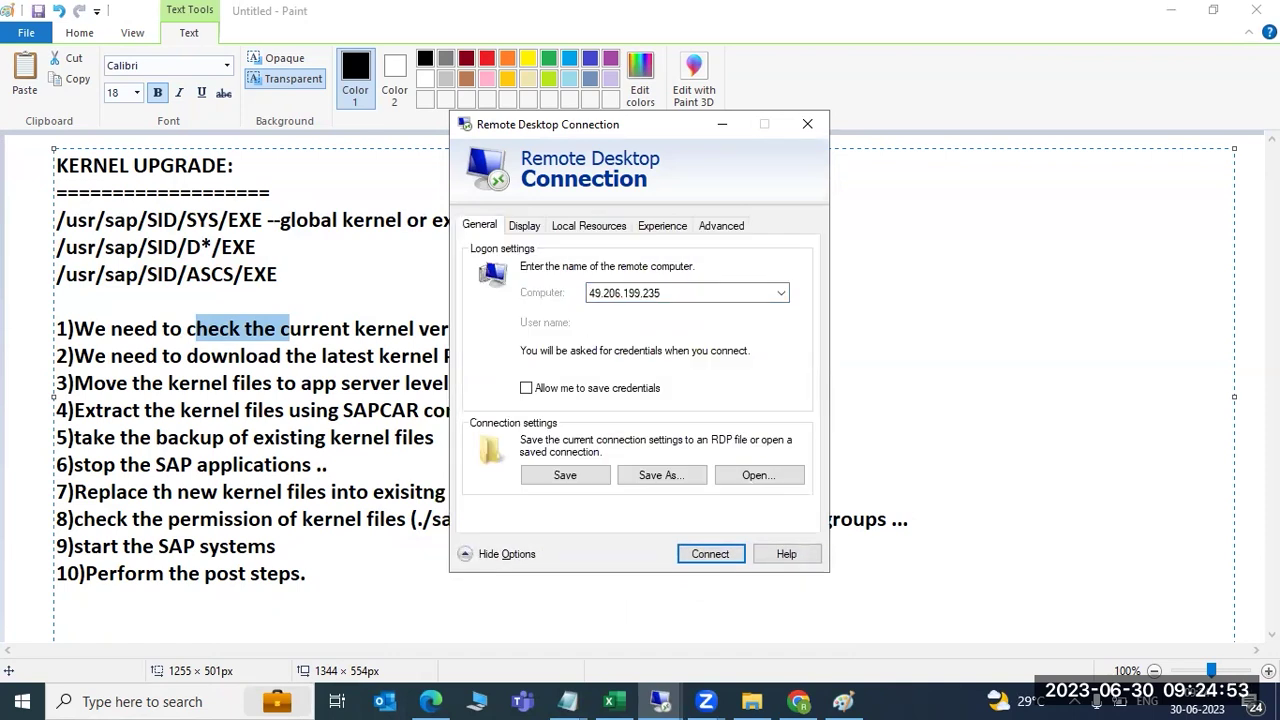
text(•••)
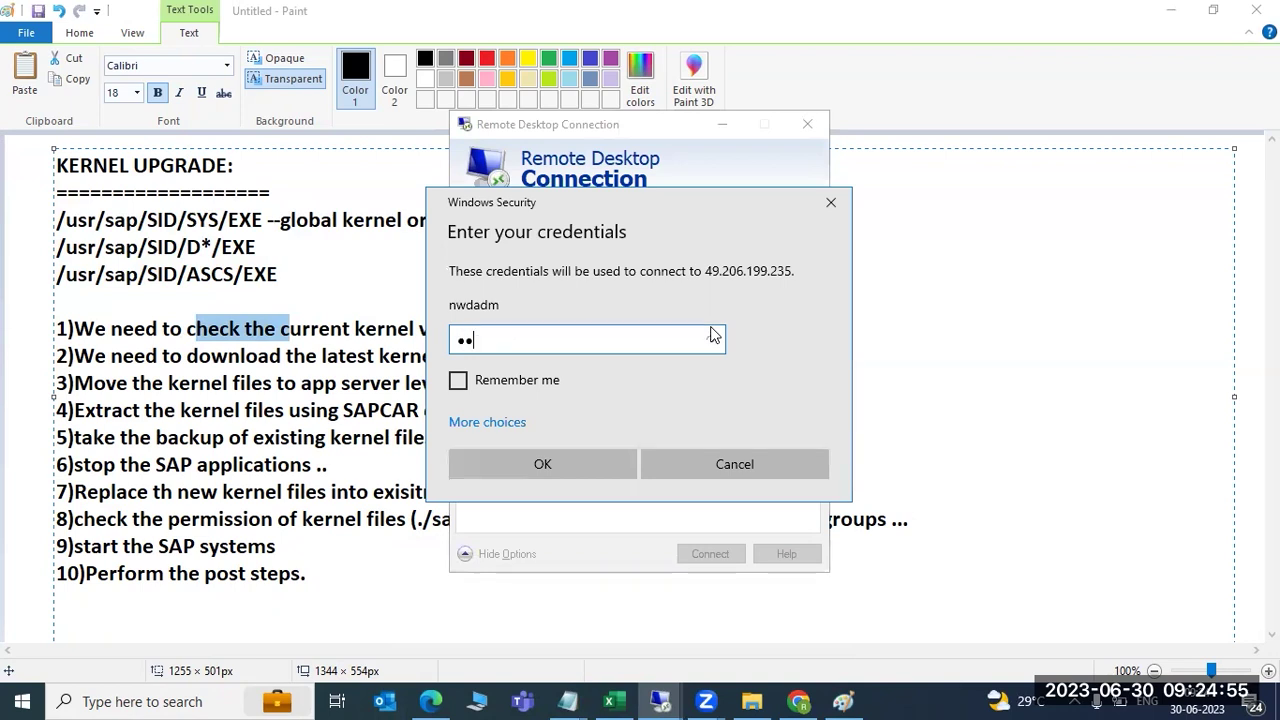
text(•••••••)
key(Return)
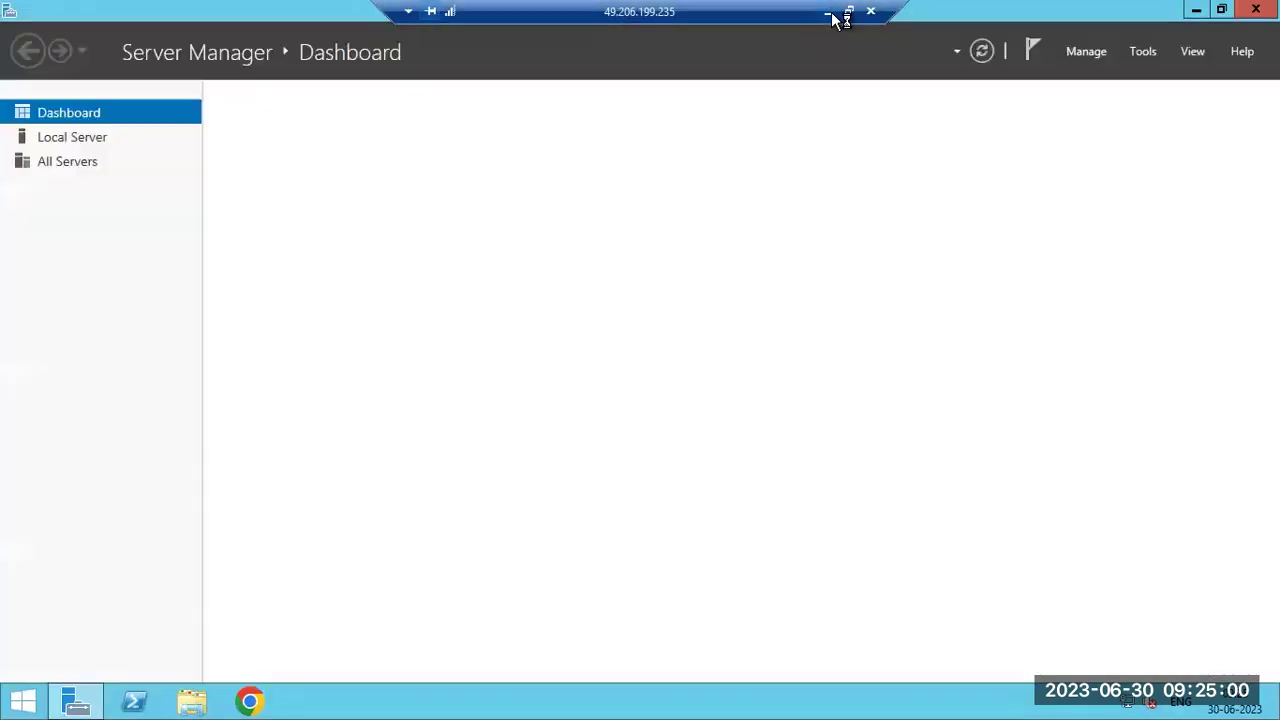
- Return to the Paint notes and append "--disp+work or SM51-release information" to item 1
click(828, 13)
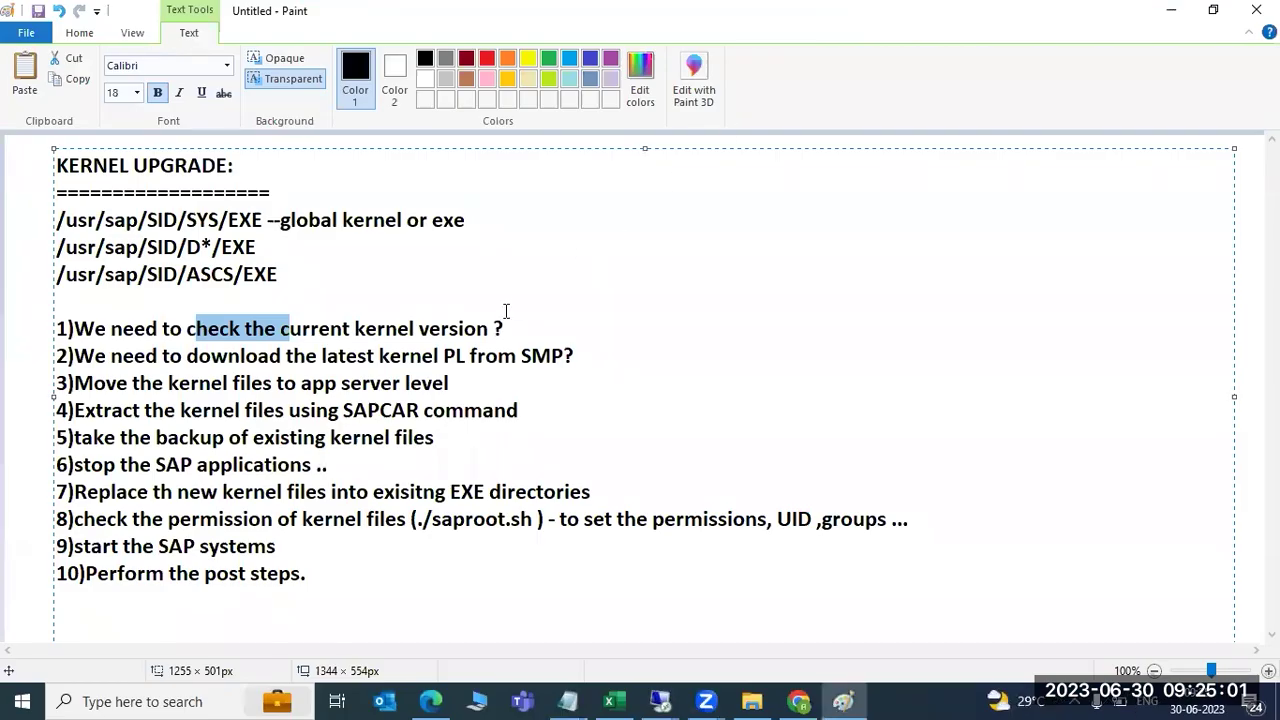
click(543, 327)
text(--)
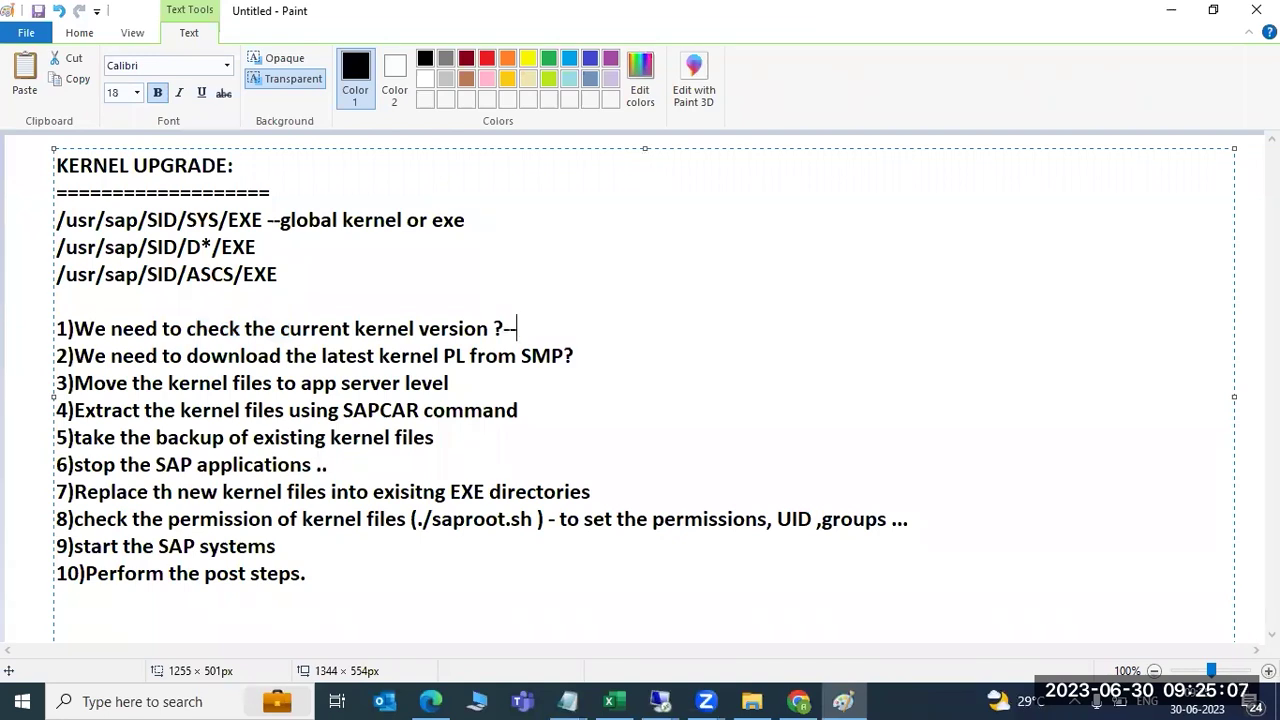
text(disp+work)
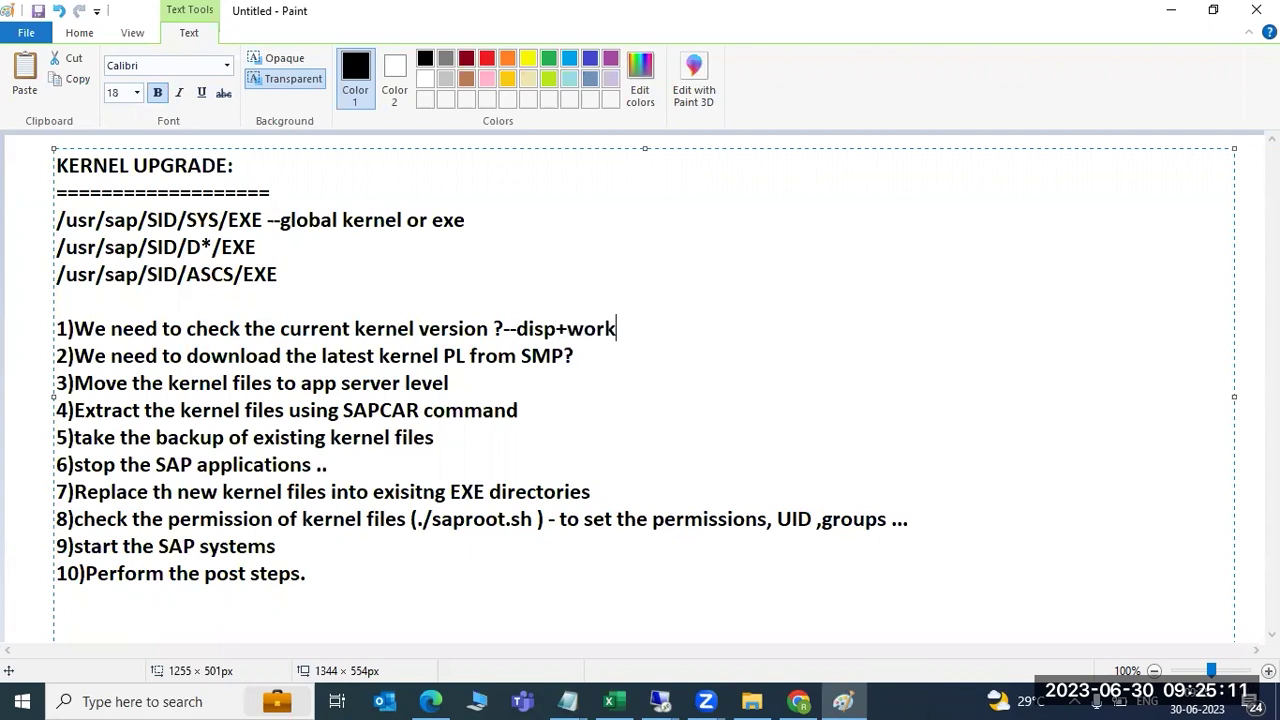
text( or SM52-)
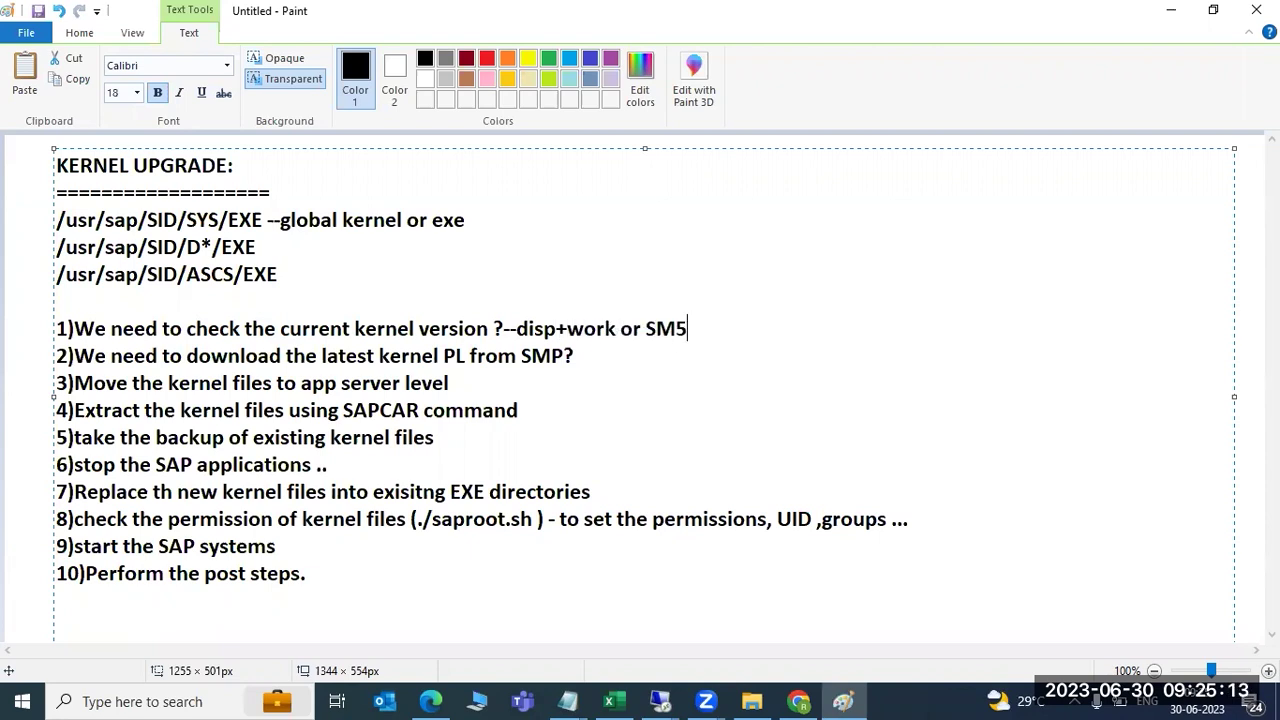
key(BackSpace)
key(BackSpace)
text(1-release information)
- Switch to the nwdadm remote session, close Server Manager and open a Command Prompt
click(659, 701)
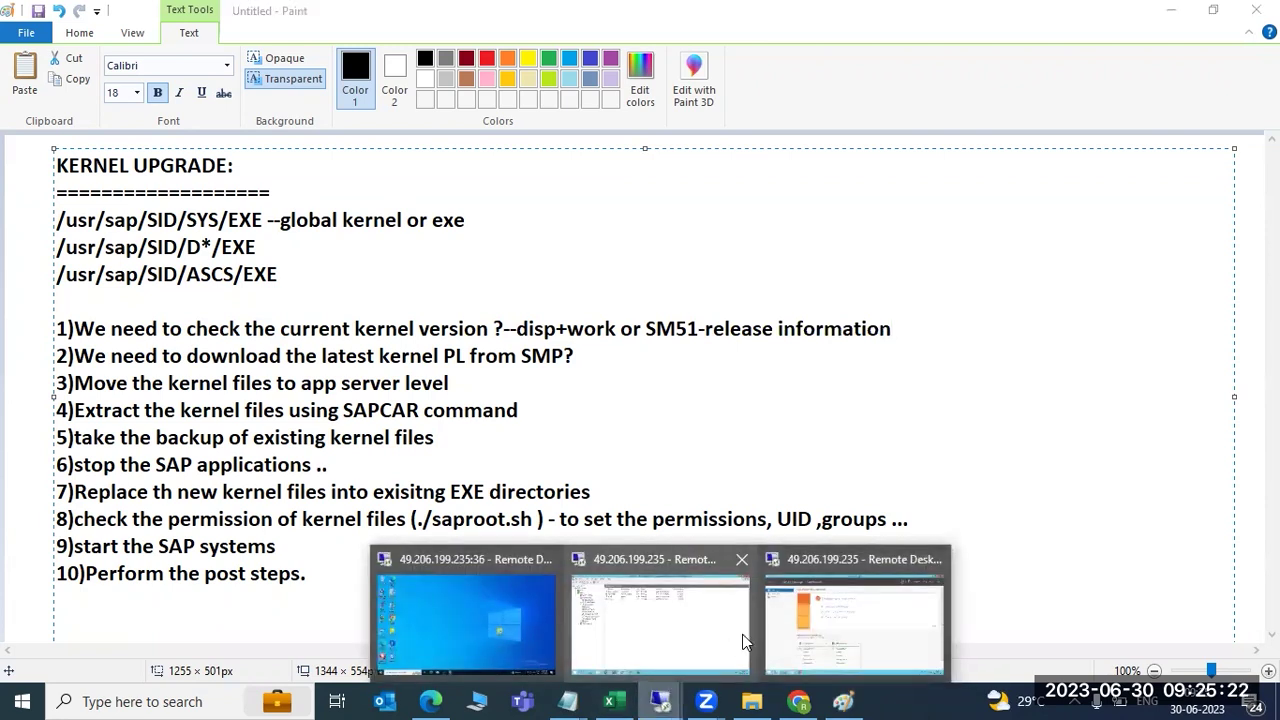
click(838, 608)
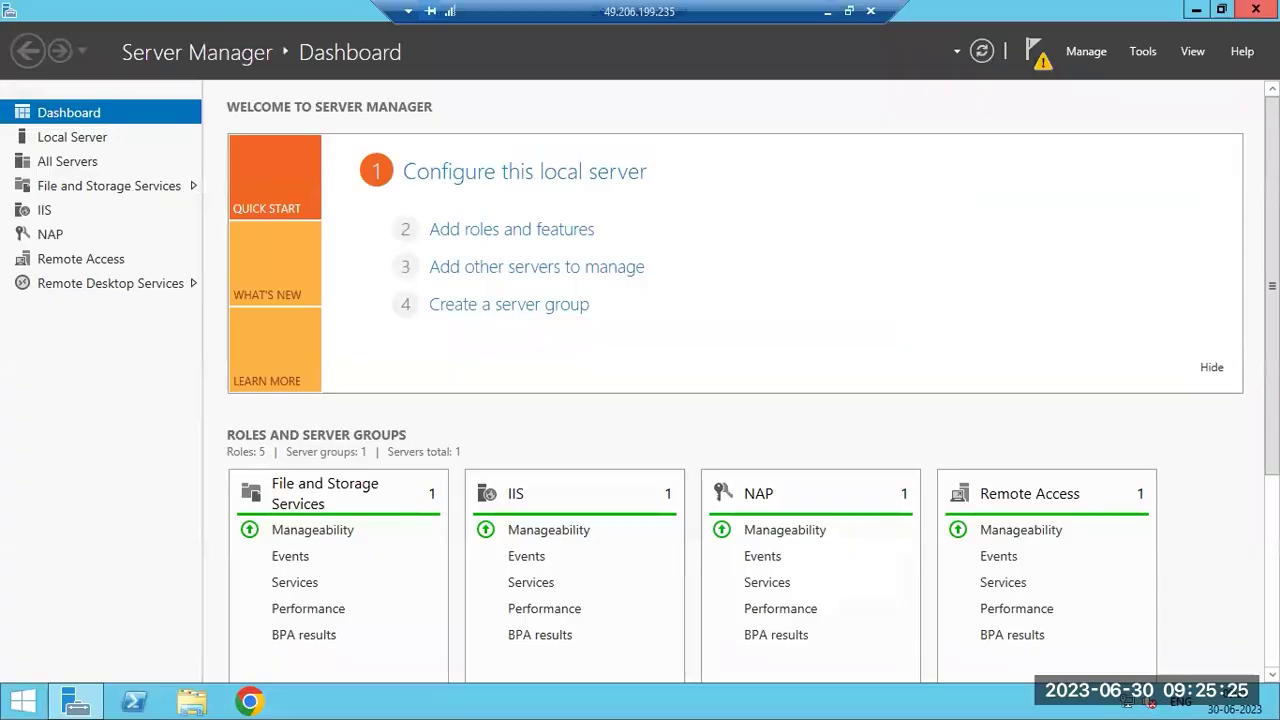
click(1255, 9)
click(22, 701)
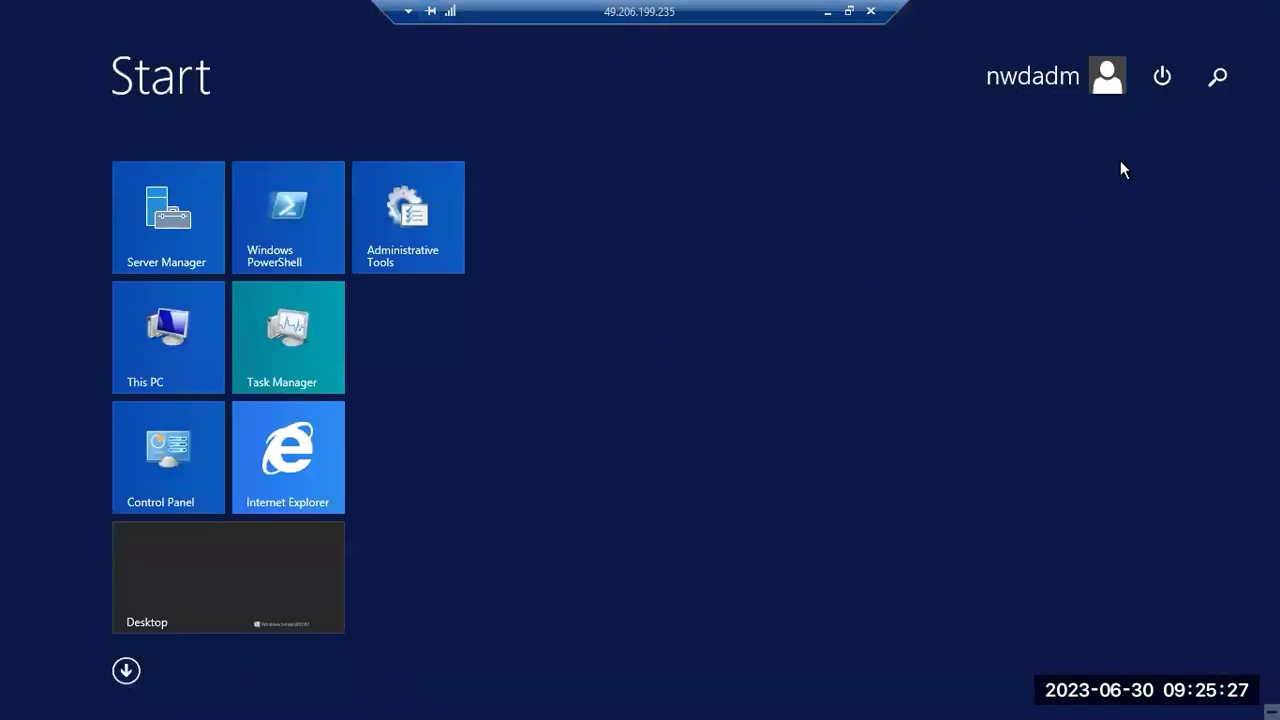
click(1228, 79)
text(cmd)
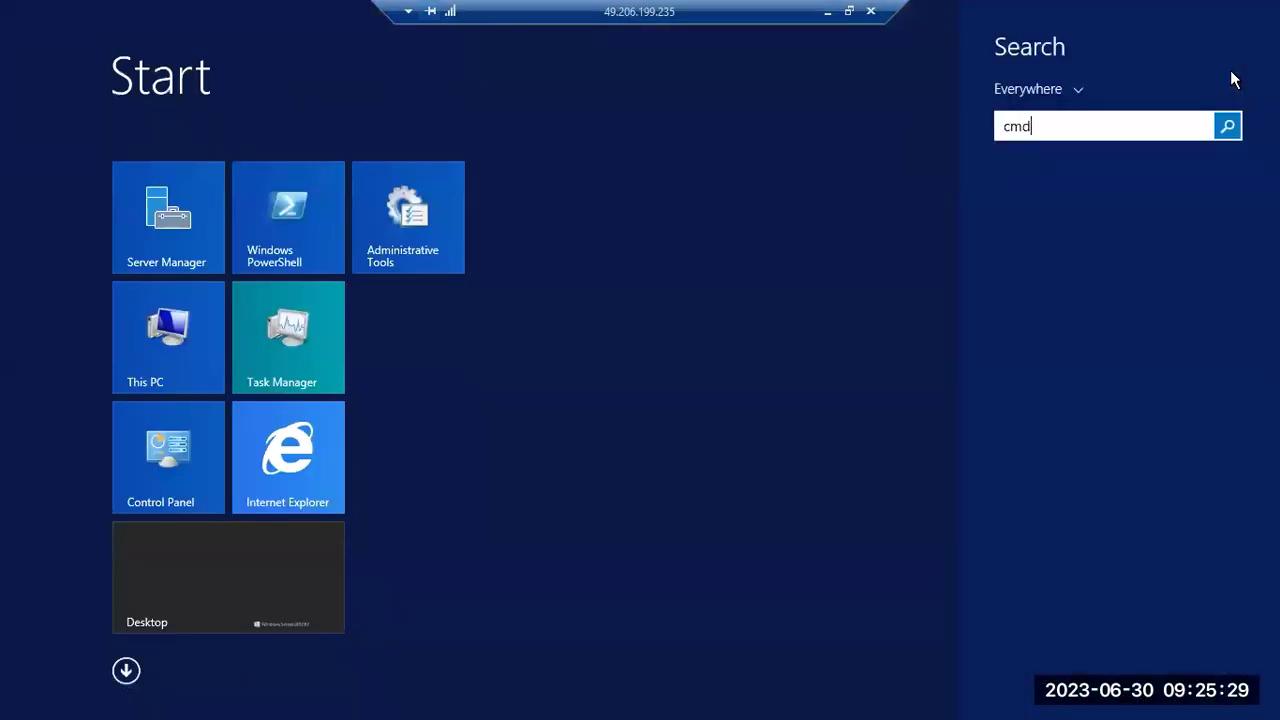
key(Return)
- Run disp+work and examine the kernel release and patch number in the enlarged Command Prompt window
text(disp+work)
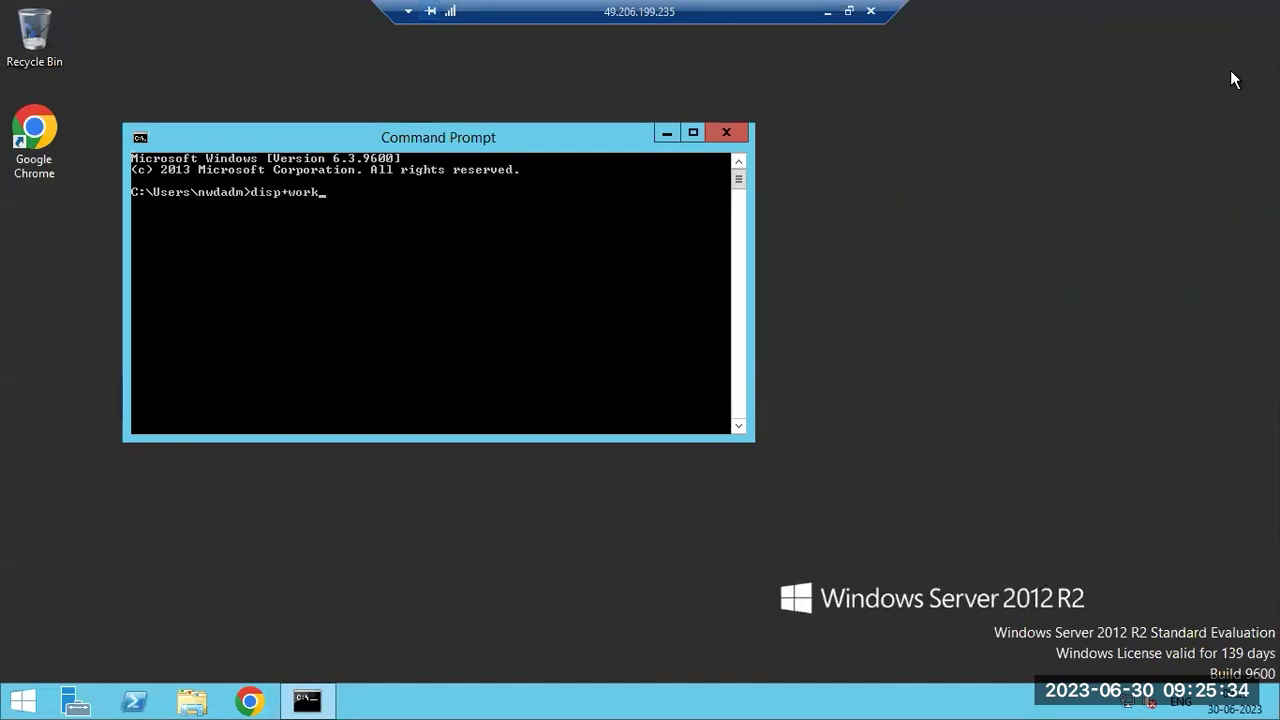
key(Return)
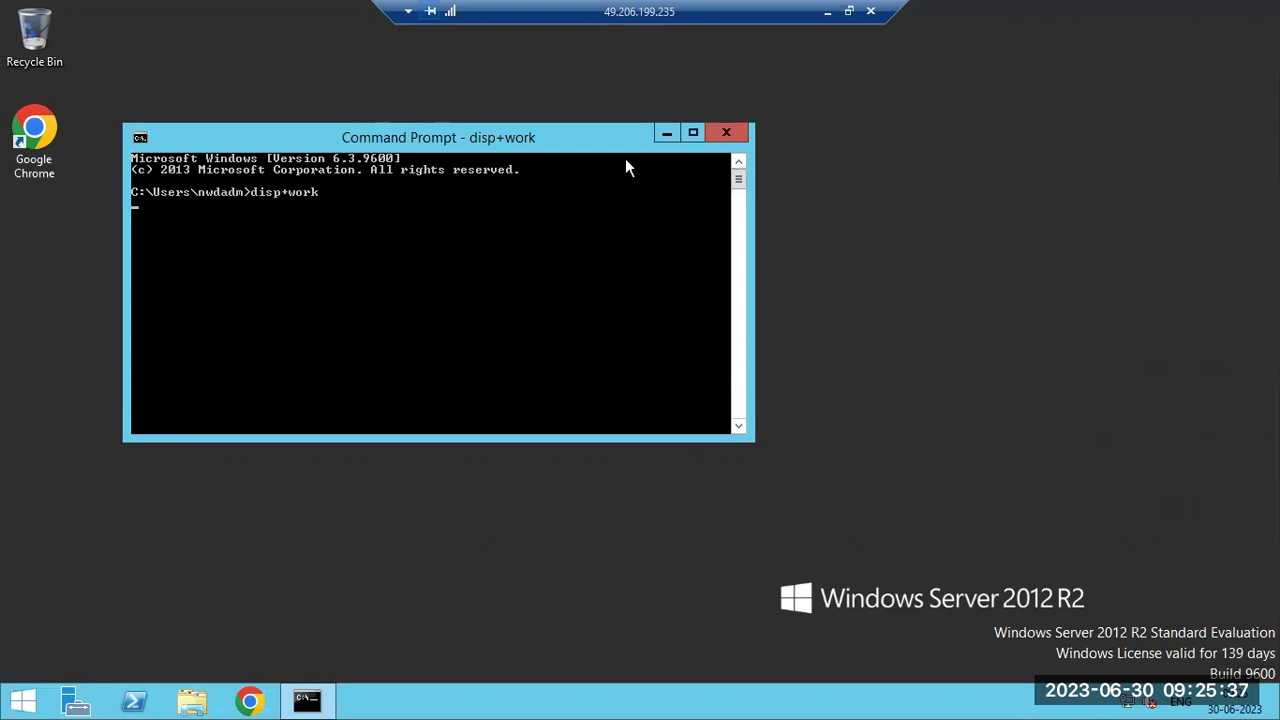
click(692, 133)
scroll(323, 312, up, 8)
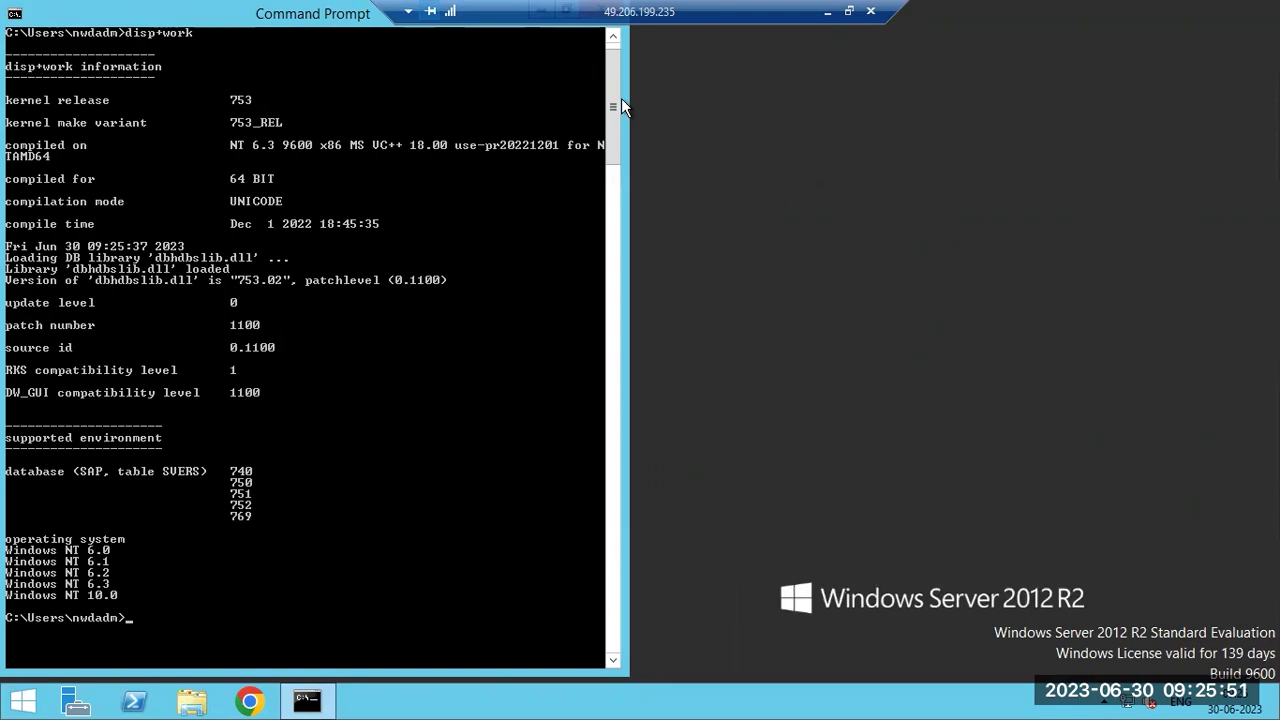
- Switch to the other remote session and log on to the NWD system in client 100 as basis with the password
click(827, 11)
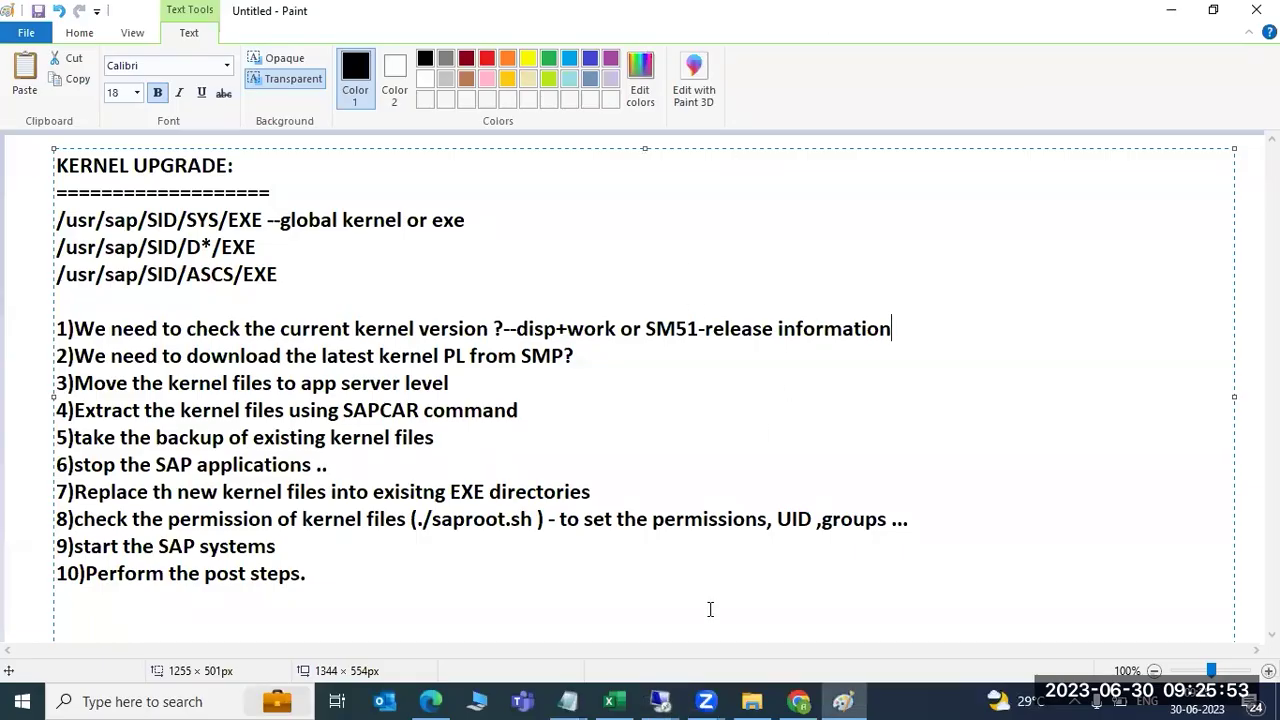
mouse_move(660, 701)
click(639, 660)
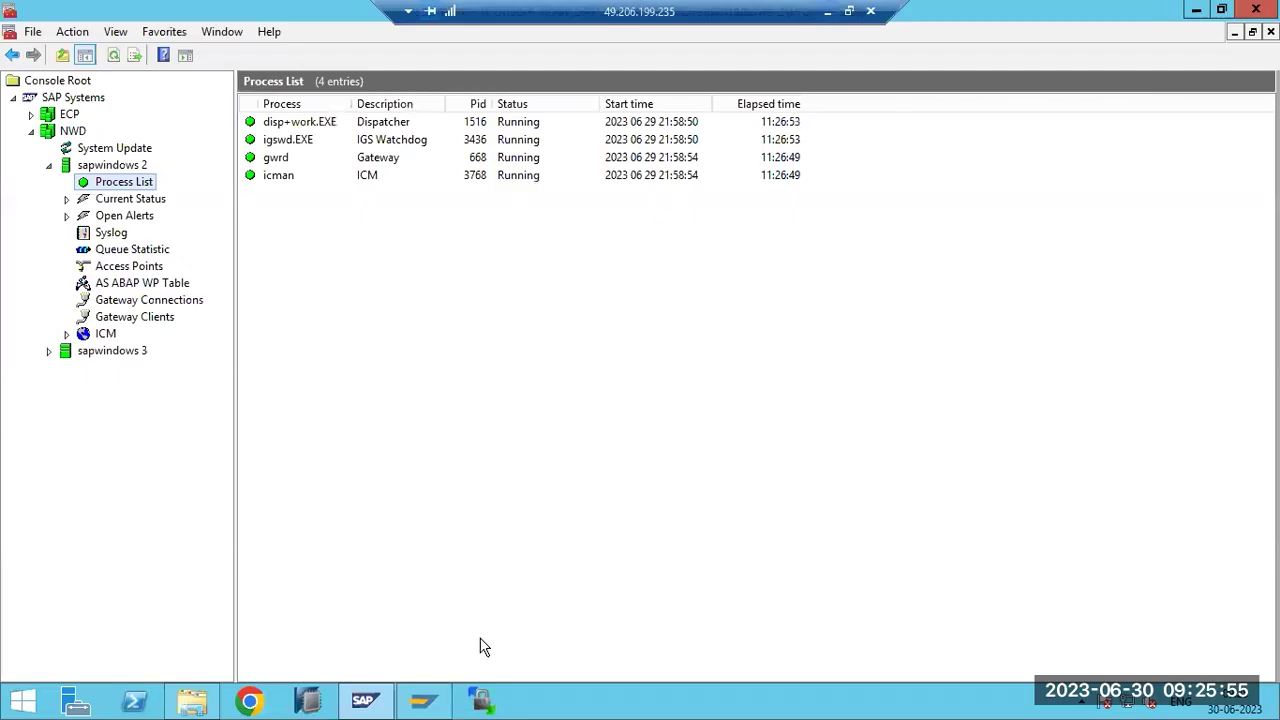
click(422, 700)
double_click(543, 207)
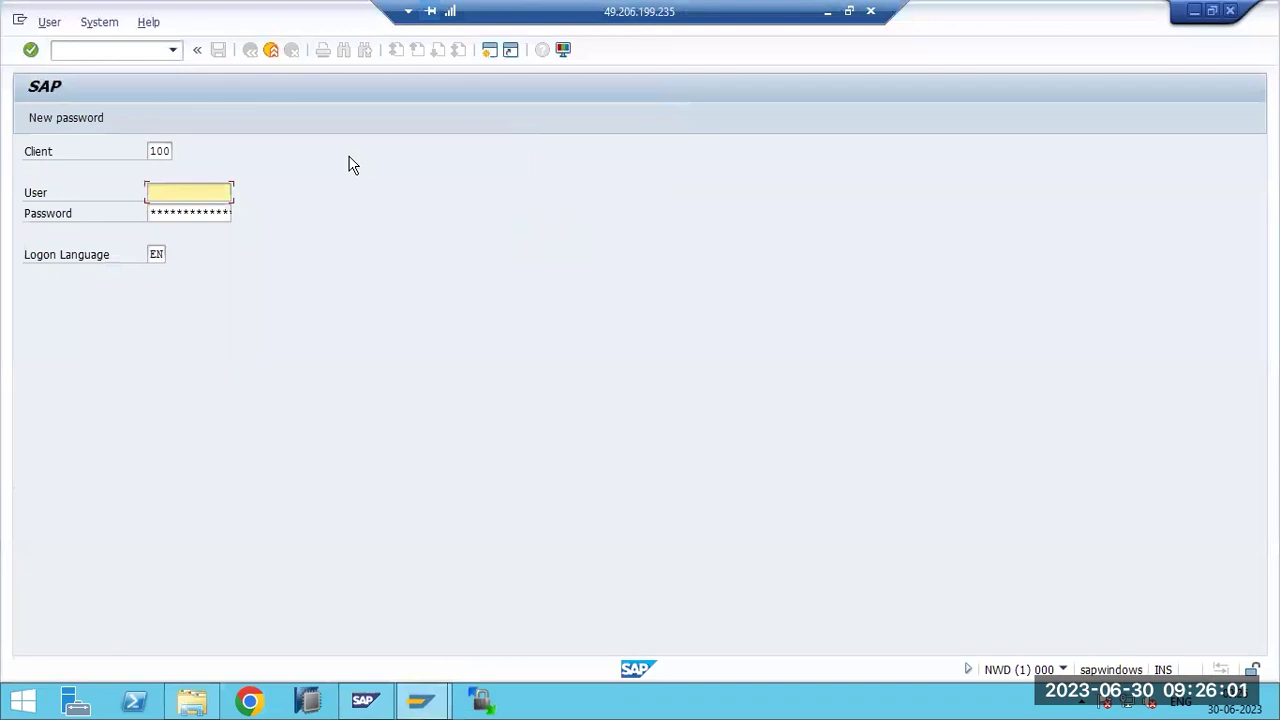
text(b)
click(166, 211)
key(ctrl+v)
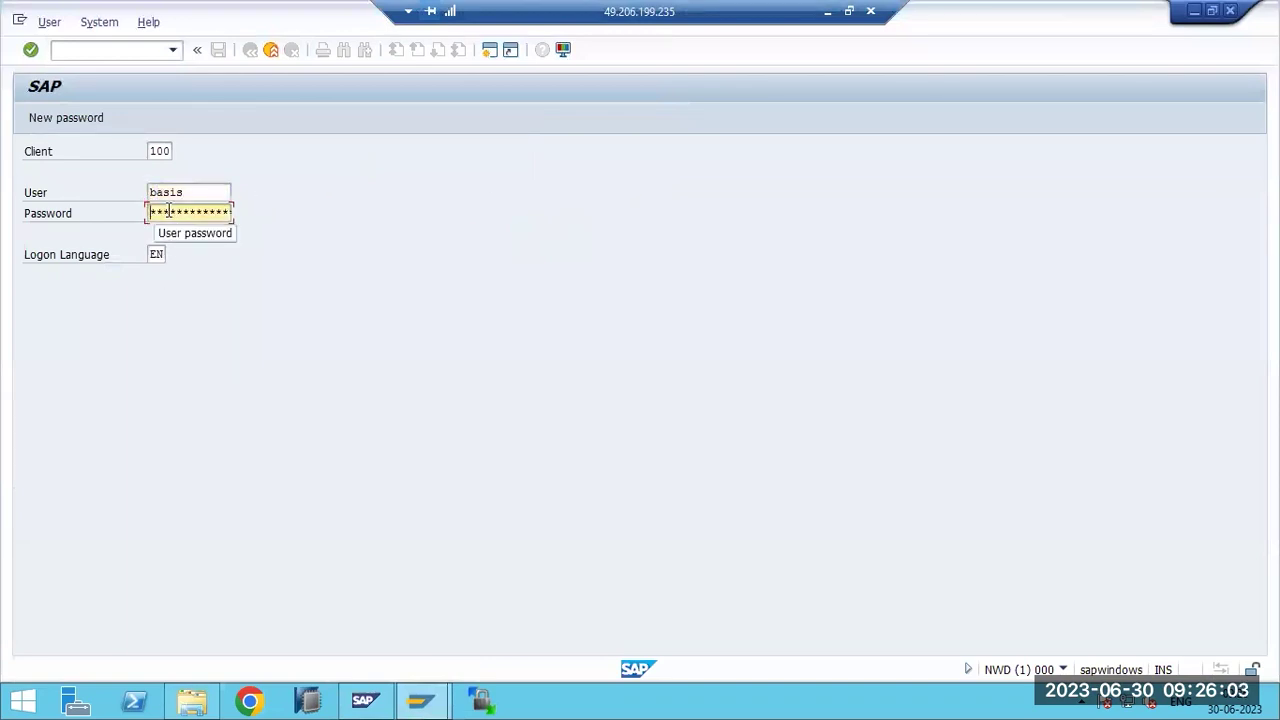
key(Return)
- Start transaction SM51 and display the release information of instance sapwindows_NWD_02, dismissing the Internet Explorer security notice
text(sm51)
key(Return)
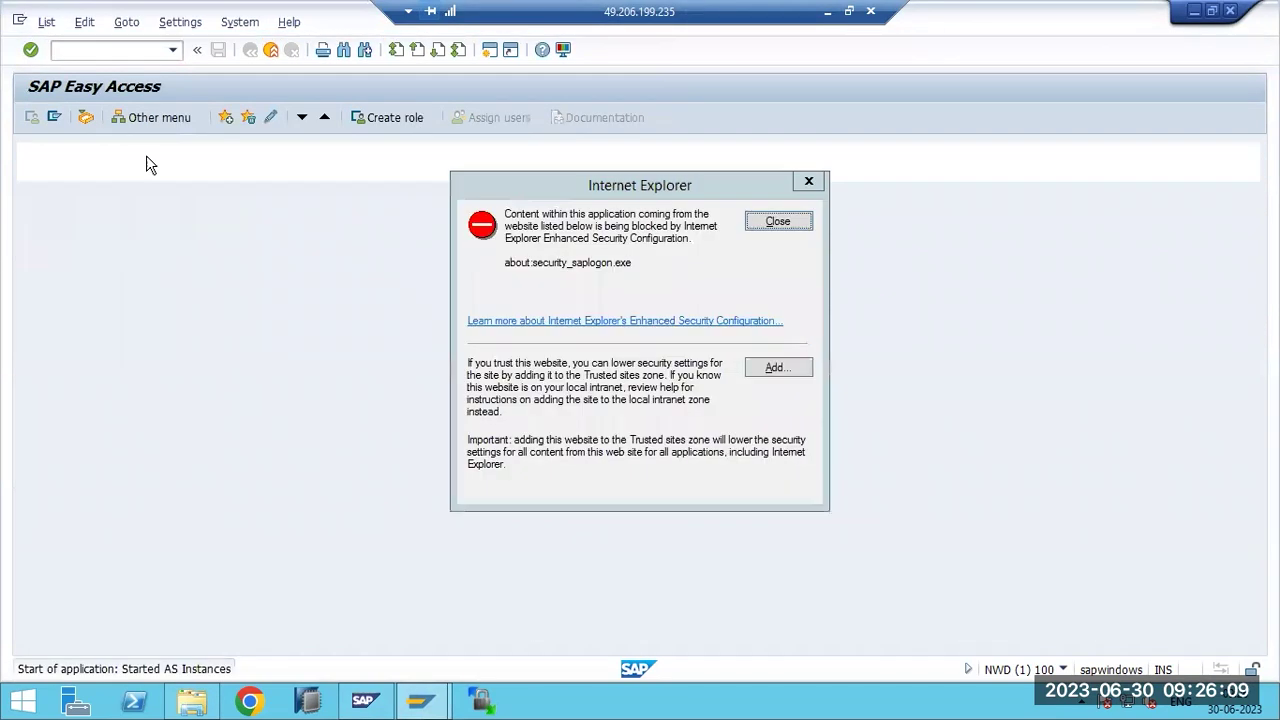
click(155, 117)
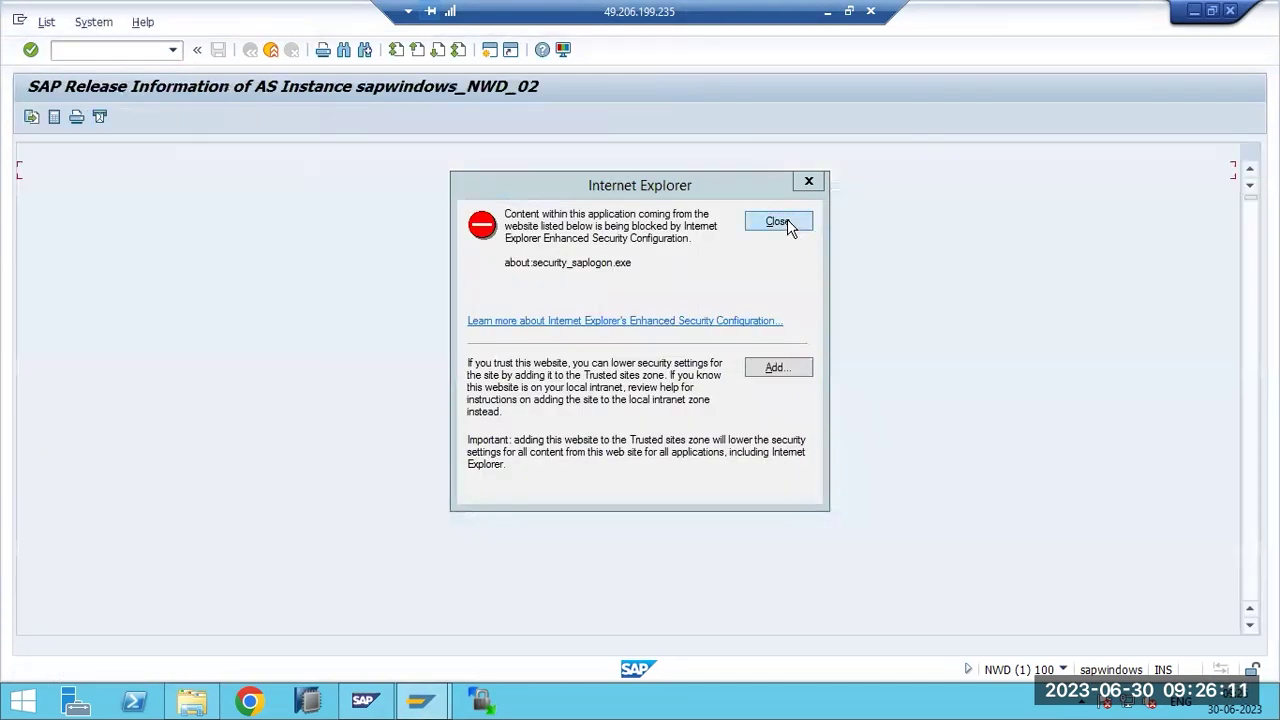
click(778, 221)
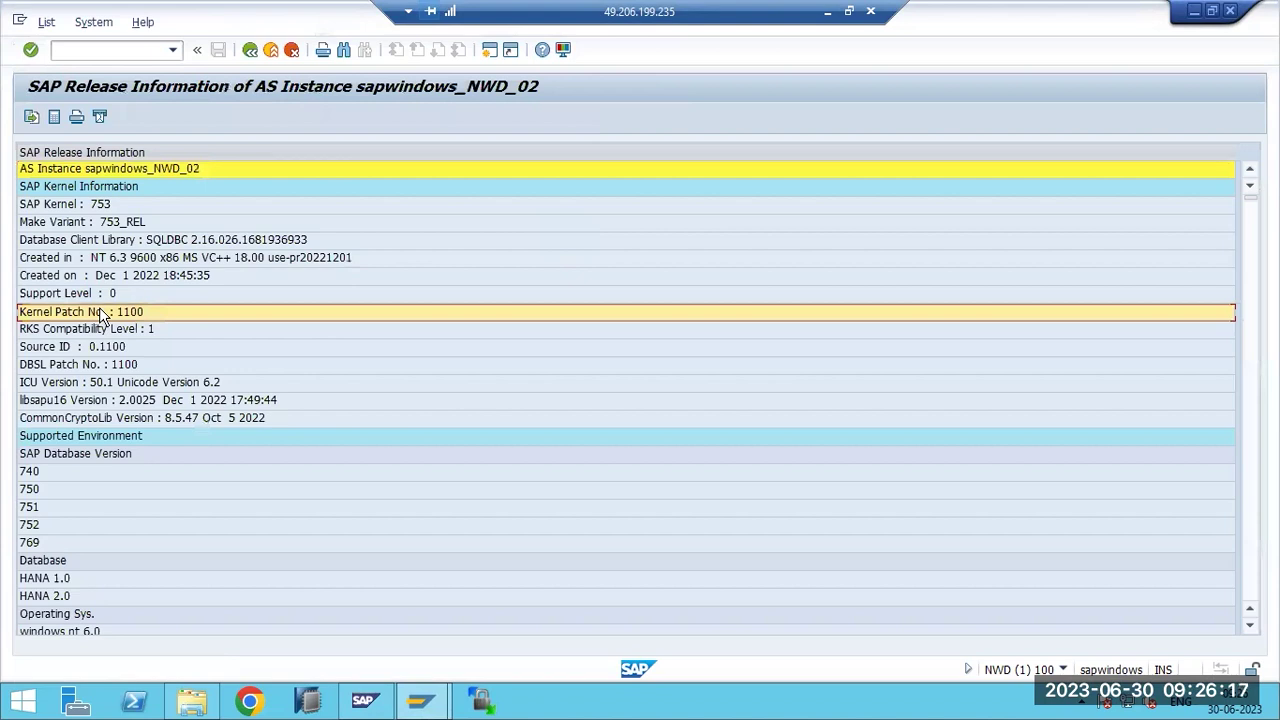
- Examine the SAP kernel release and the DBSL patch number in the release information
click(97, 206)
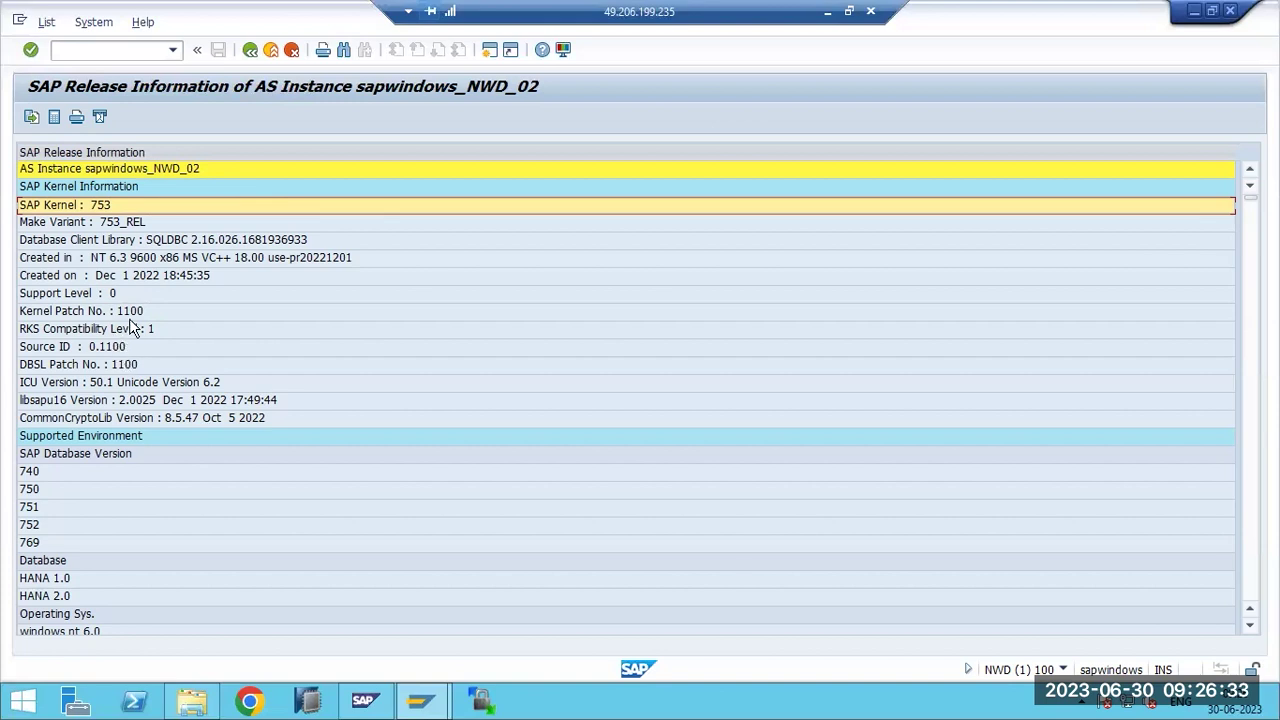
click(128, 367)
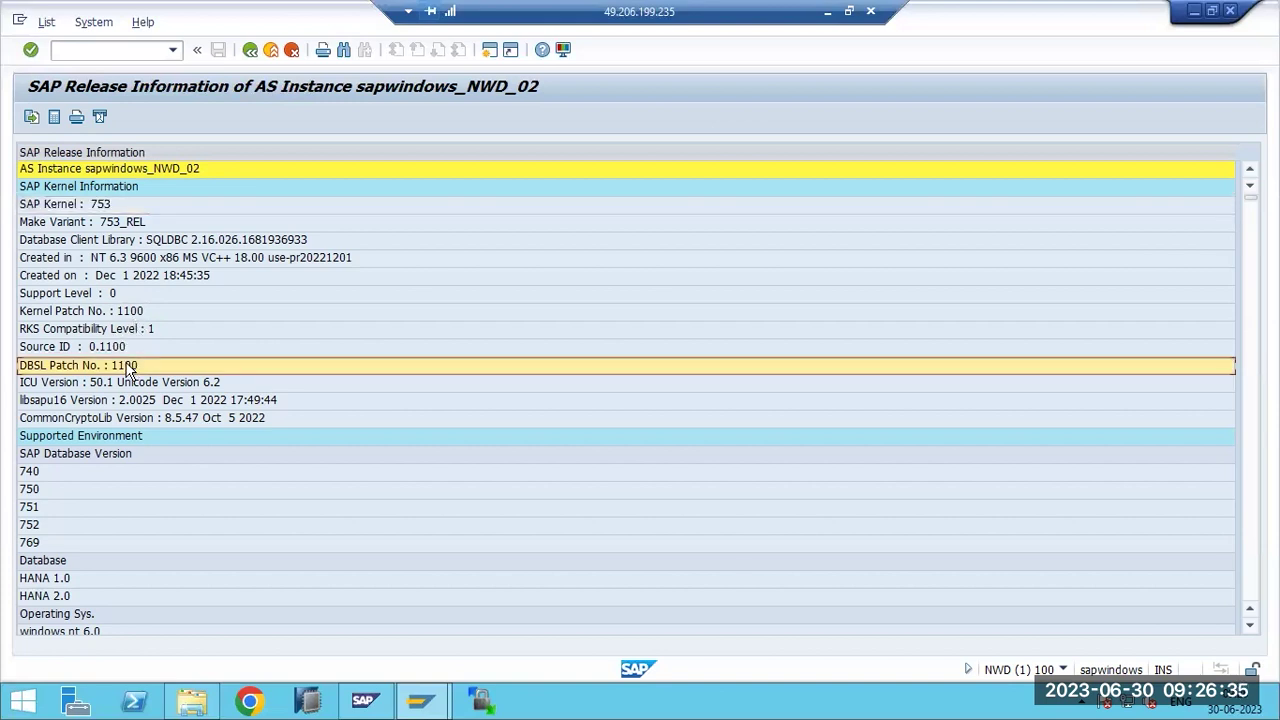
click(108, 206)
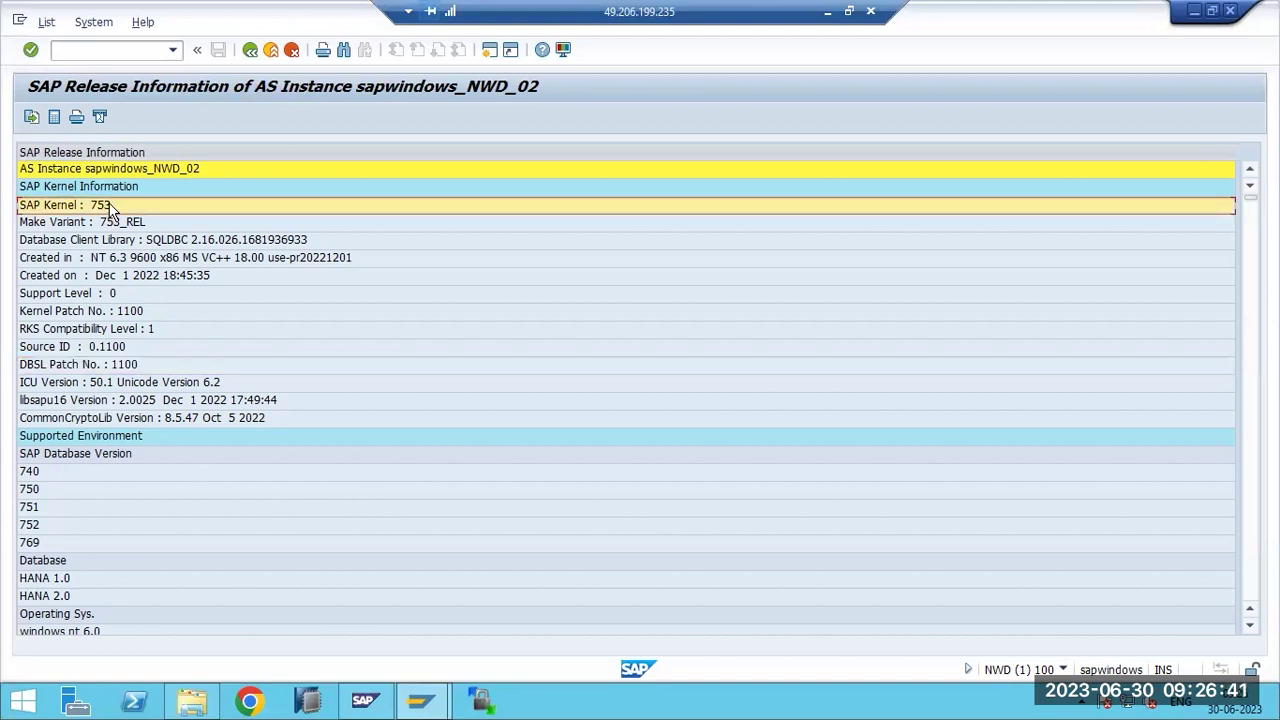
click(106, 22)
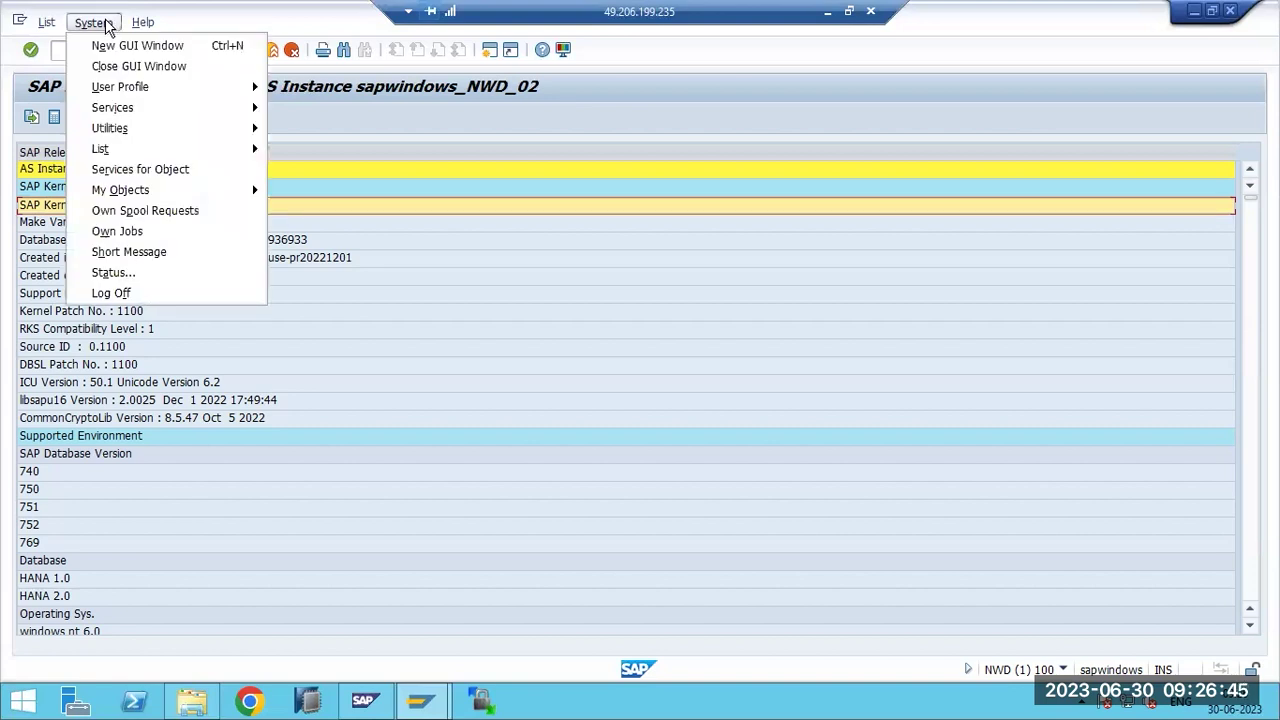
- Return to the Paint notes and extend the heading to "KERNEL patch or release UPGRADE:"
click(827, 11)
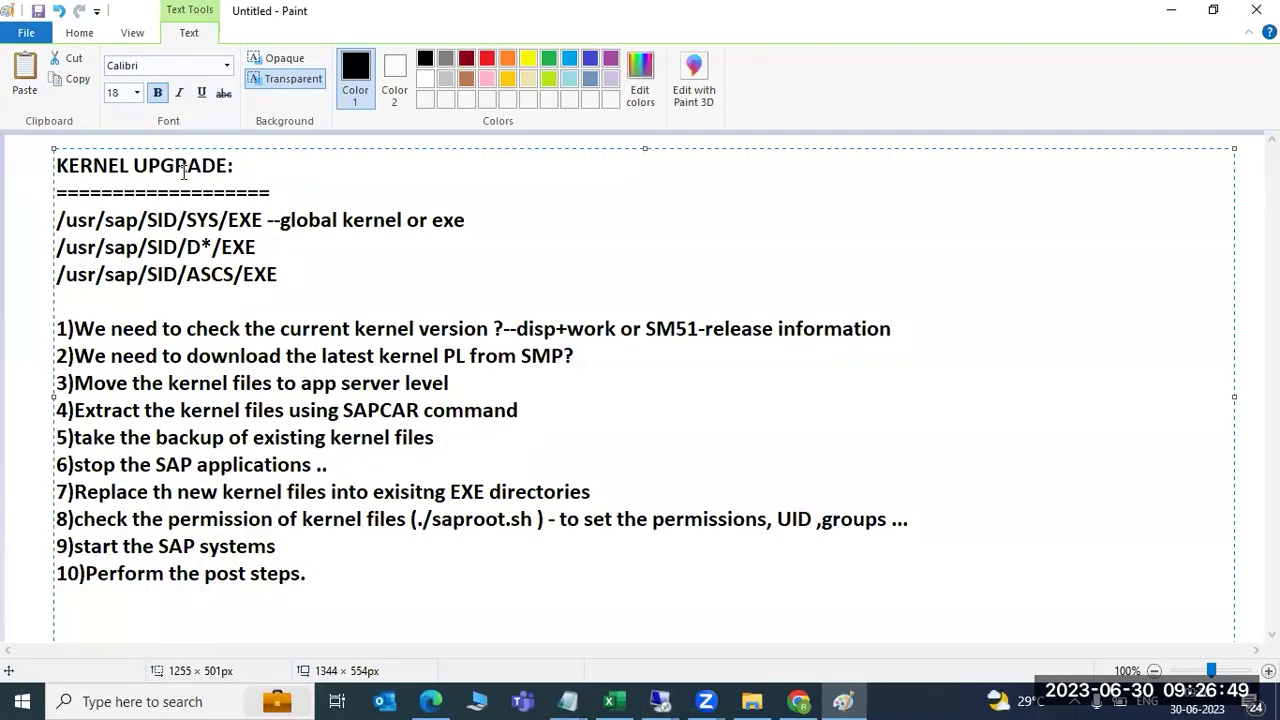
text(patch or re)
text(ease)
key(BackSpace)
key(BackSpace)
key(BackSpace)
key(BackSpace)
text(lease)
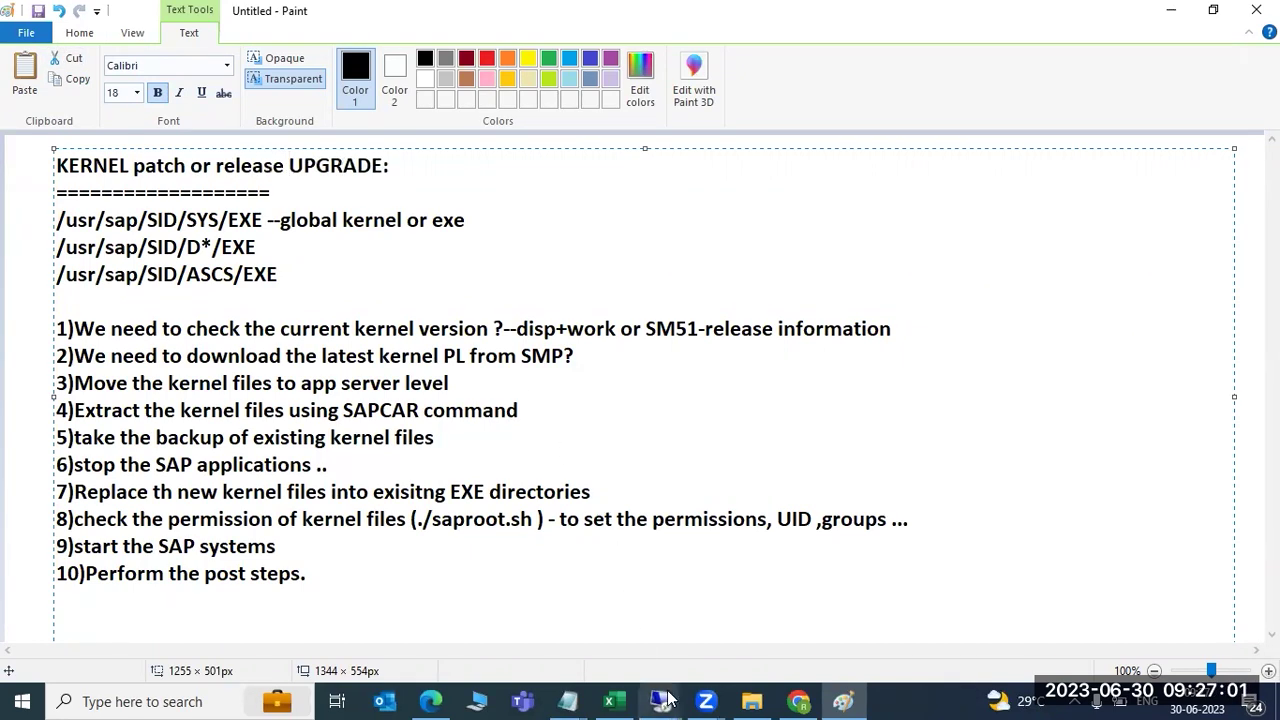
- Go back to the SAP release information and compare the kernel patch number row with the SAP kernel release row
mouse_move(668, 697)
click(716, 606)
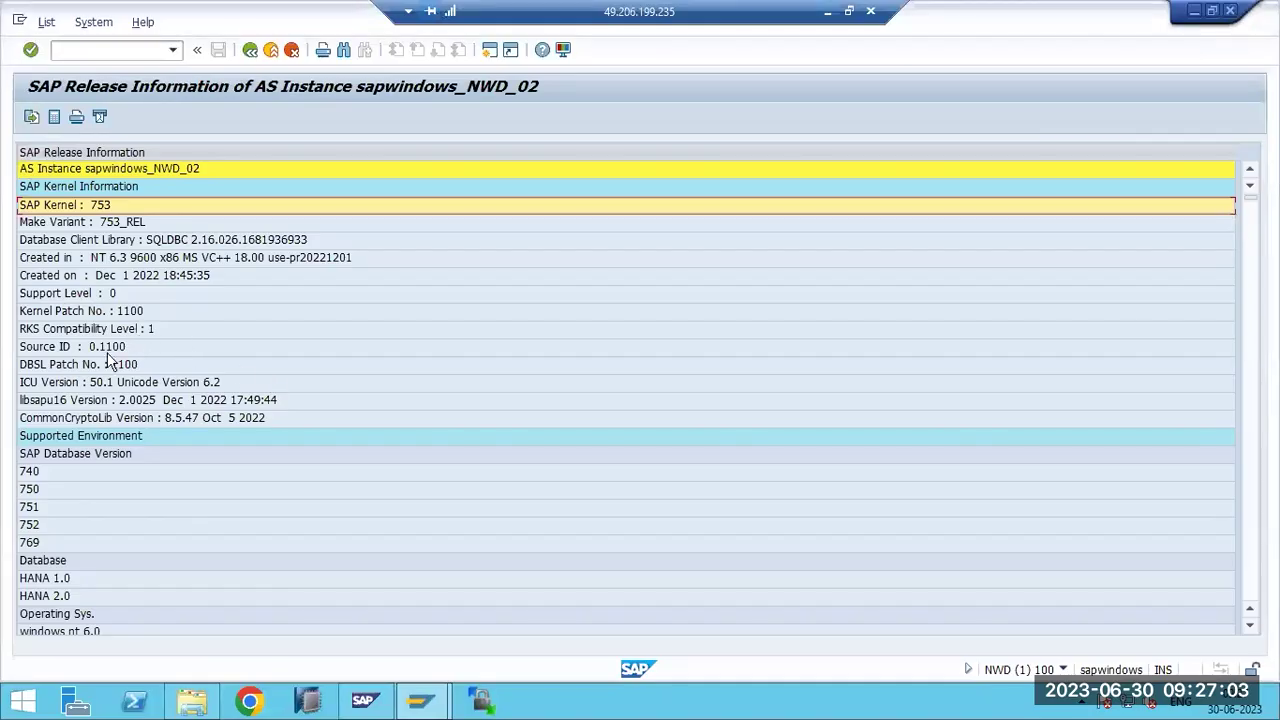
click(75, 313)
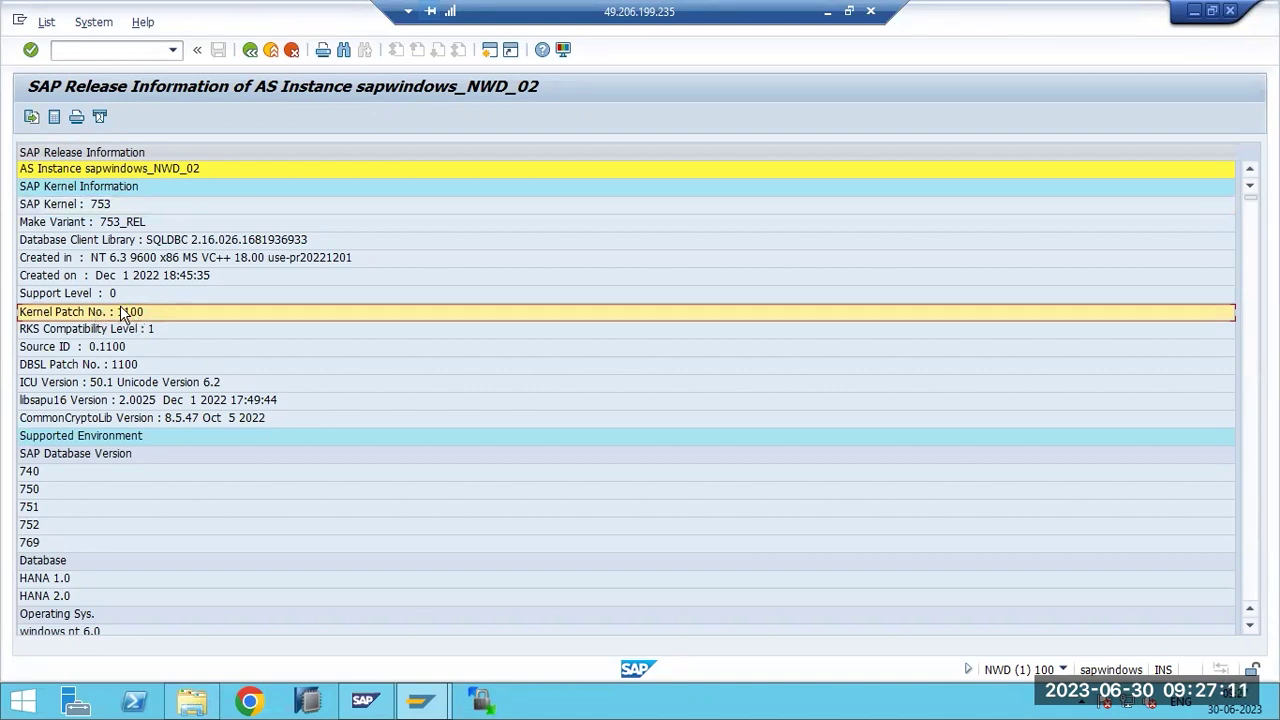
click(99, 209)
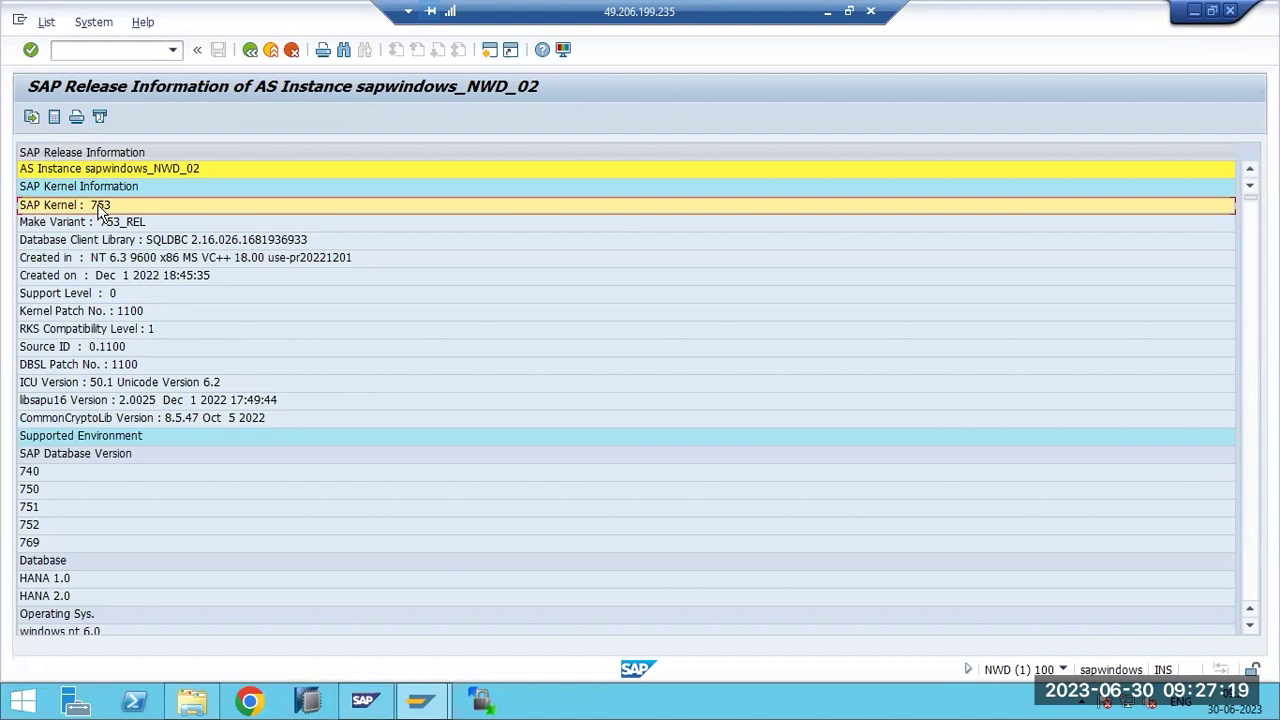
click(116, 316)
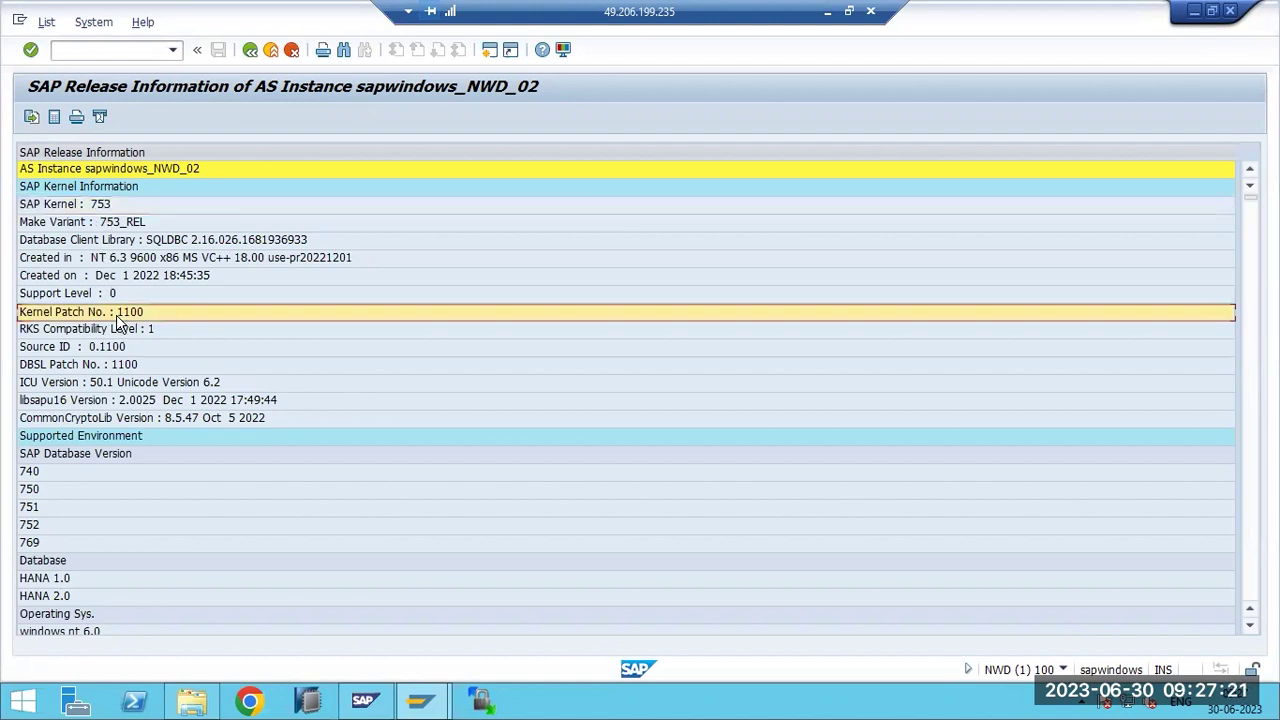
click(84, 207)
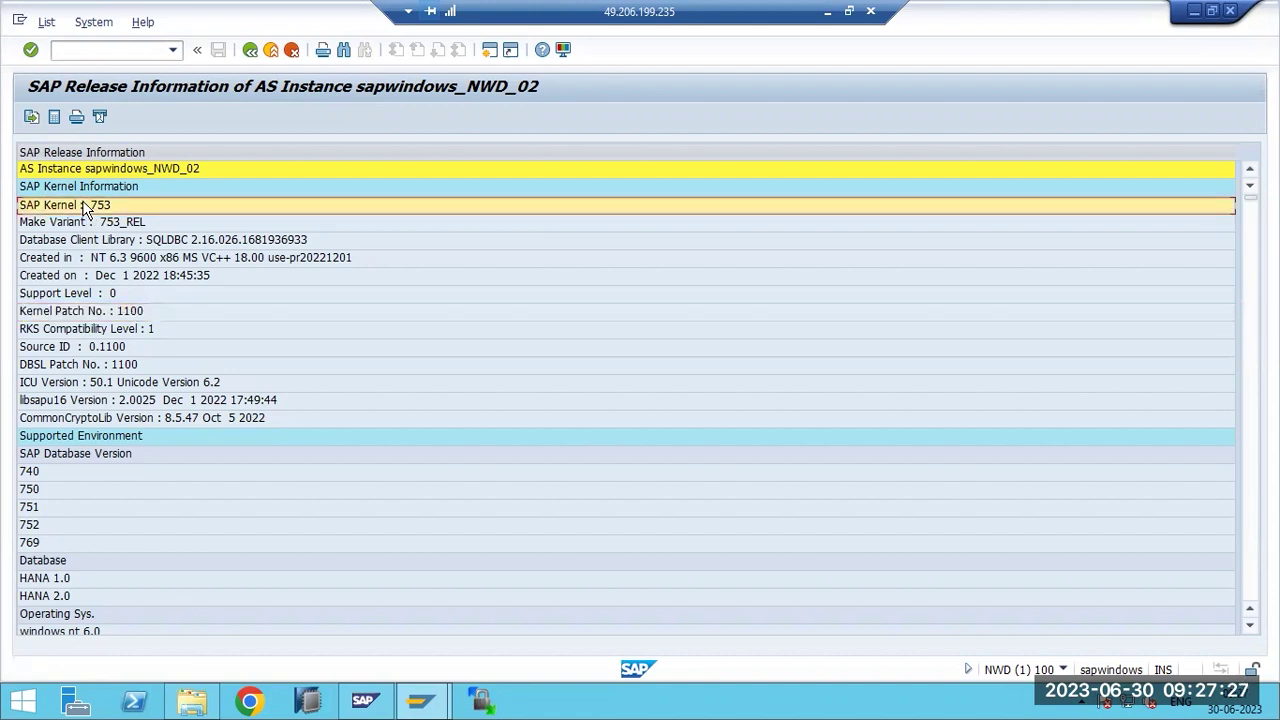
- Open the system status and view the installed software component versions, picking out SAP_BASIS
click(93, 22)
click(114, 272)
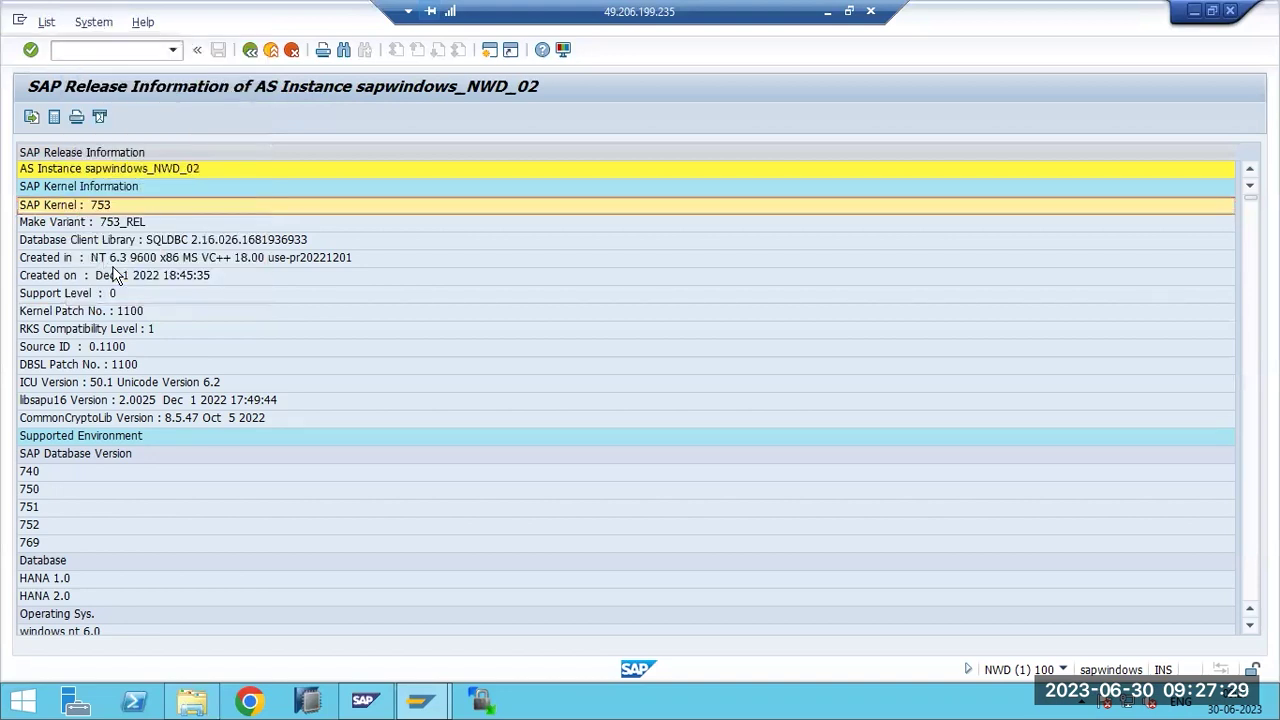
click(494, 366)
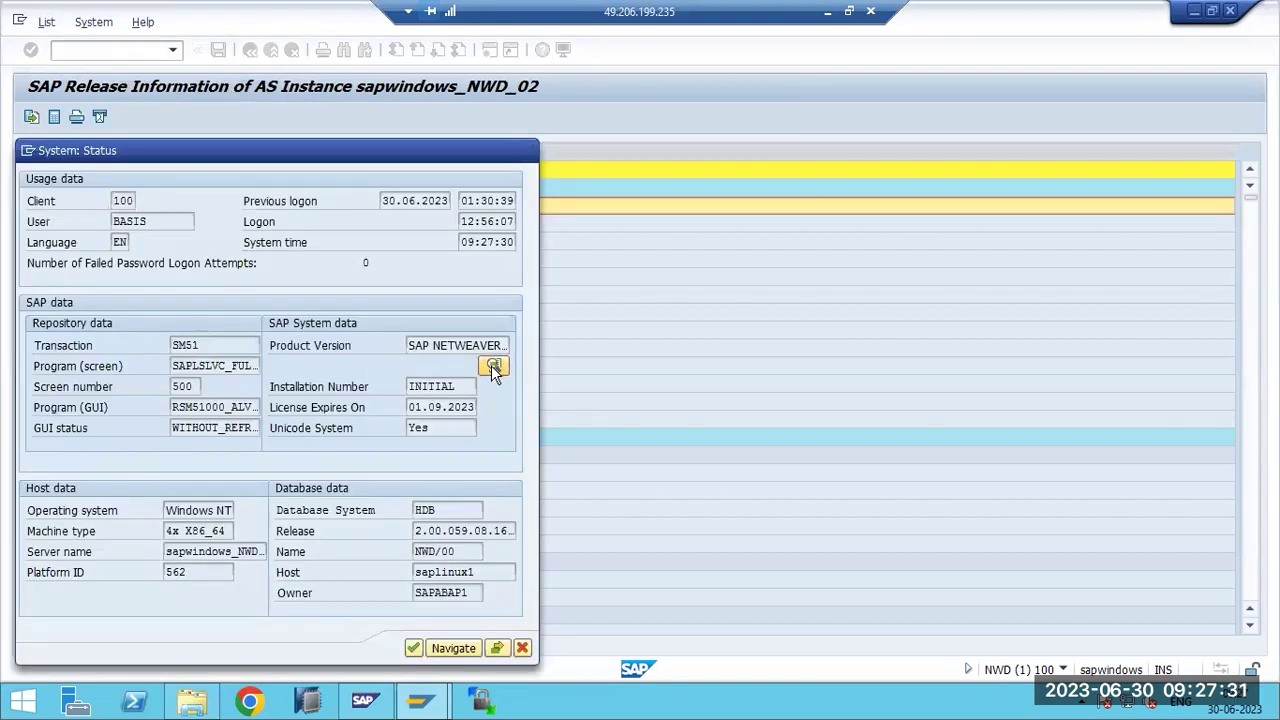
click(73, 326)
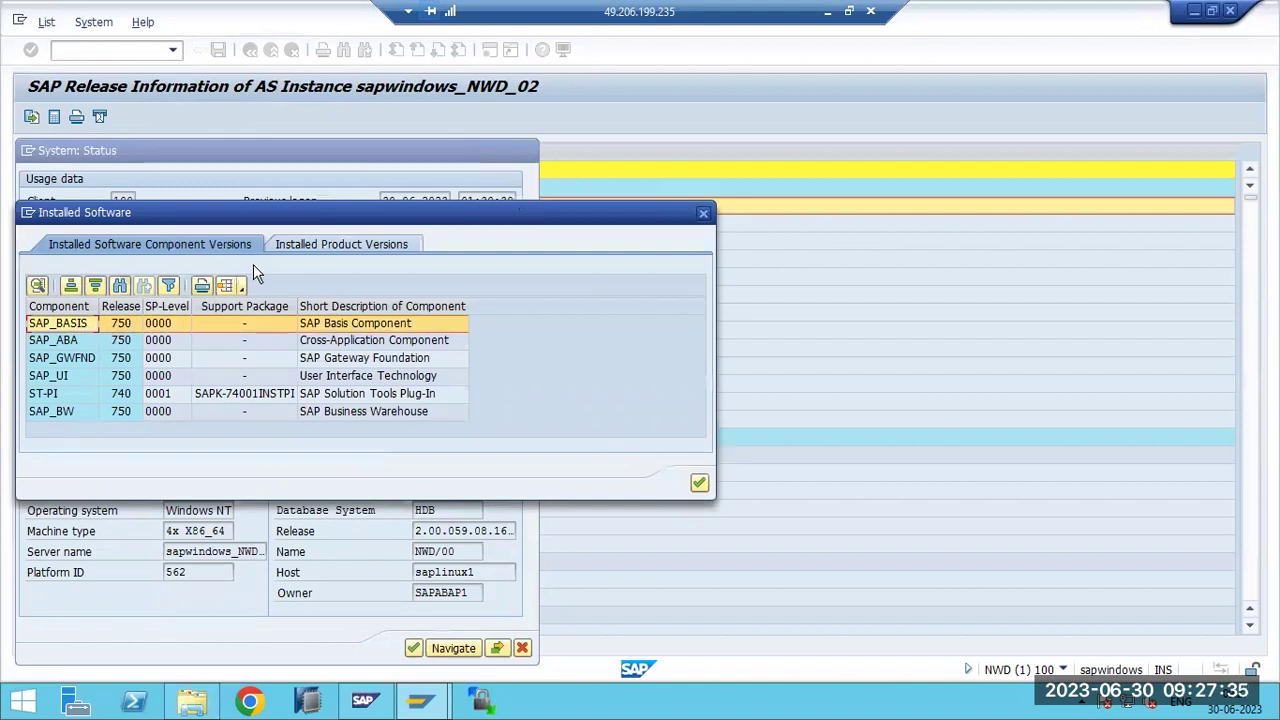
- Reposition the installed software list for viewing, and close it together with the system status window
drag(236, 217, 579, 240)
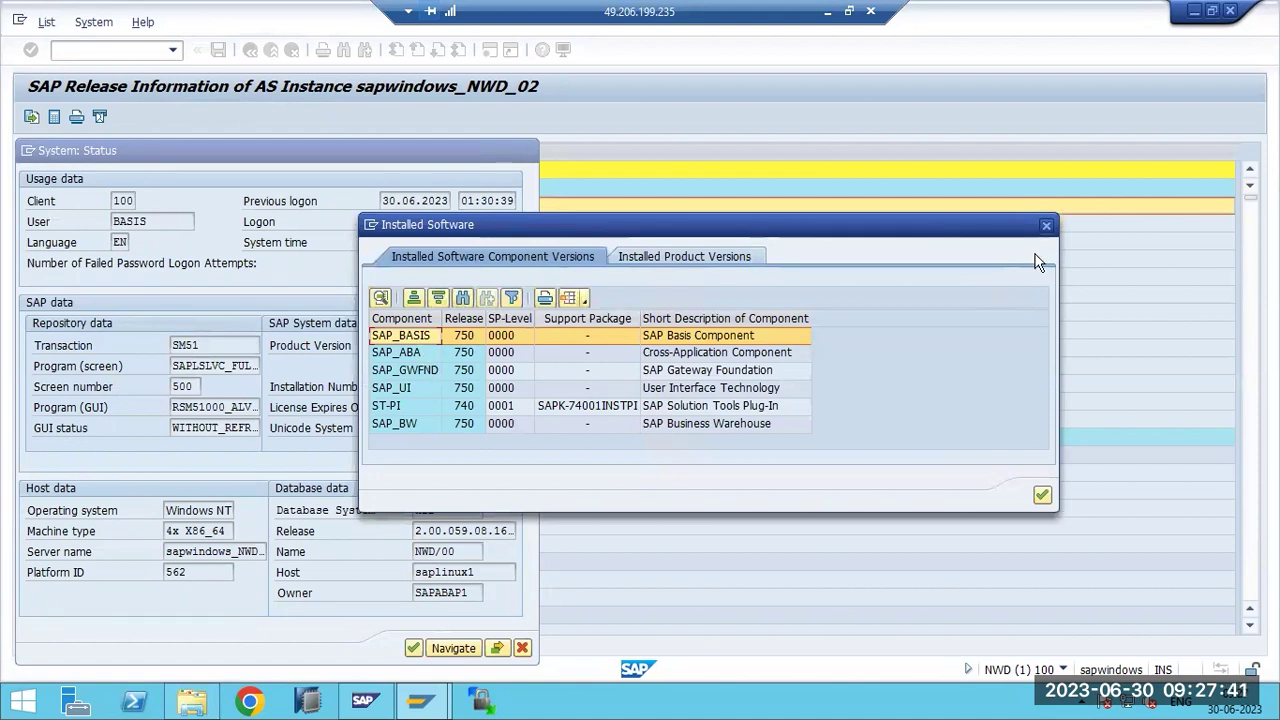
click(1046, 225)
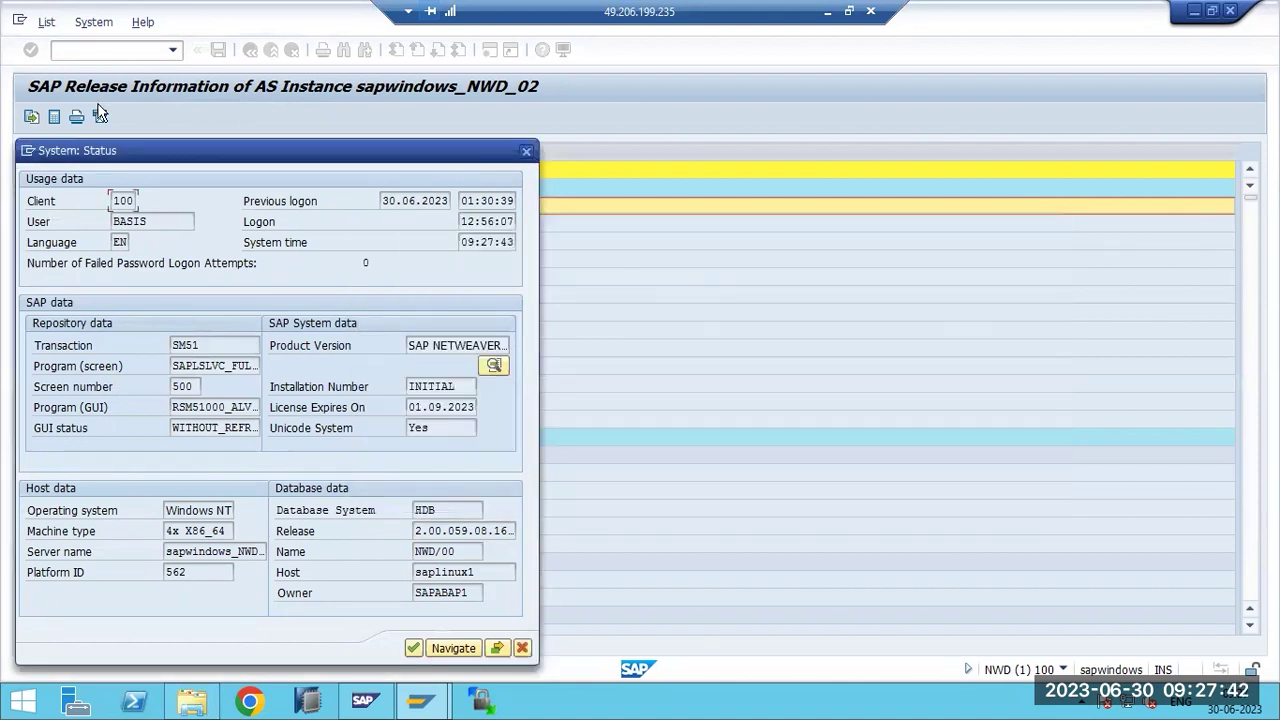
click(526, 153)
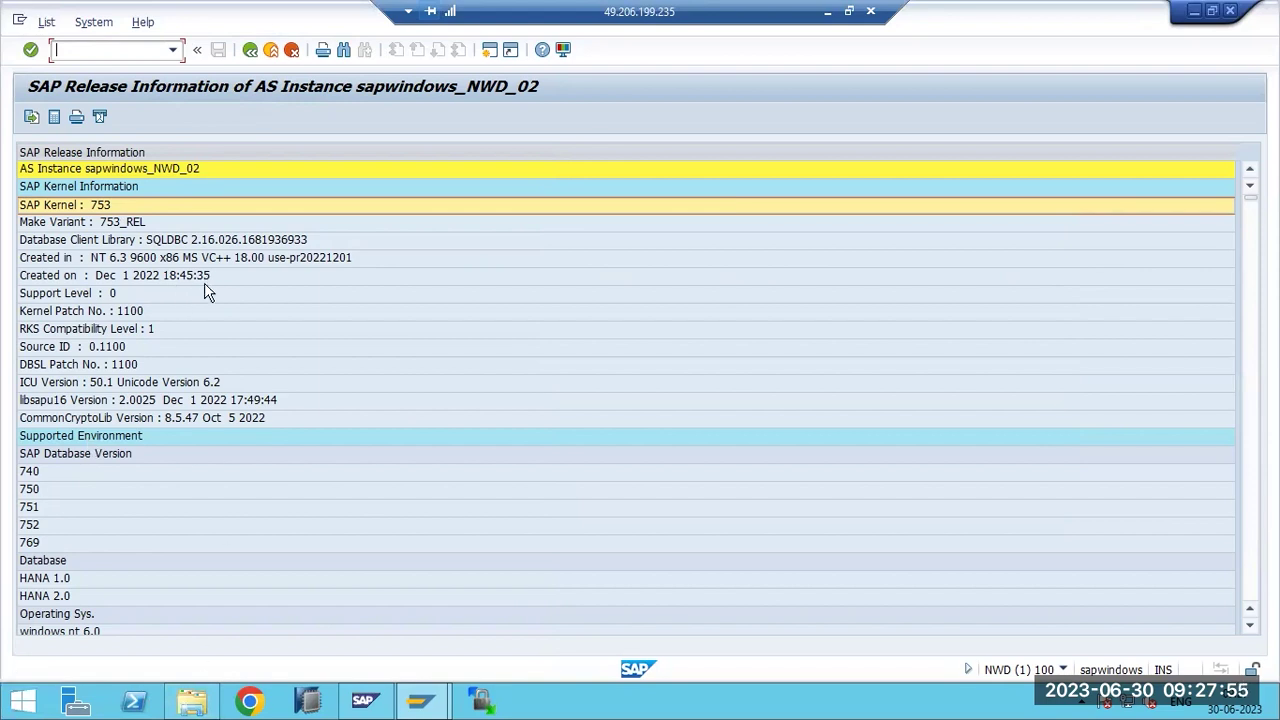
- Reopen the system status, review the installed software component versions, and return to the SAP release information
click(95, 22)
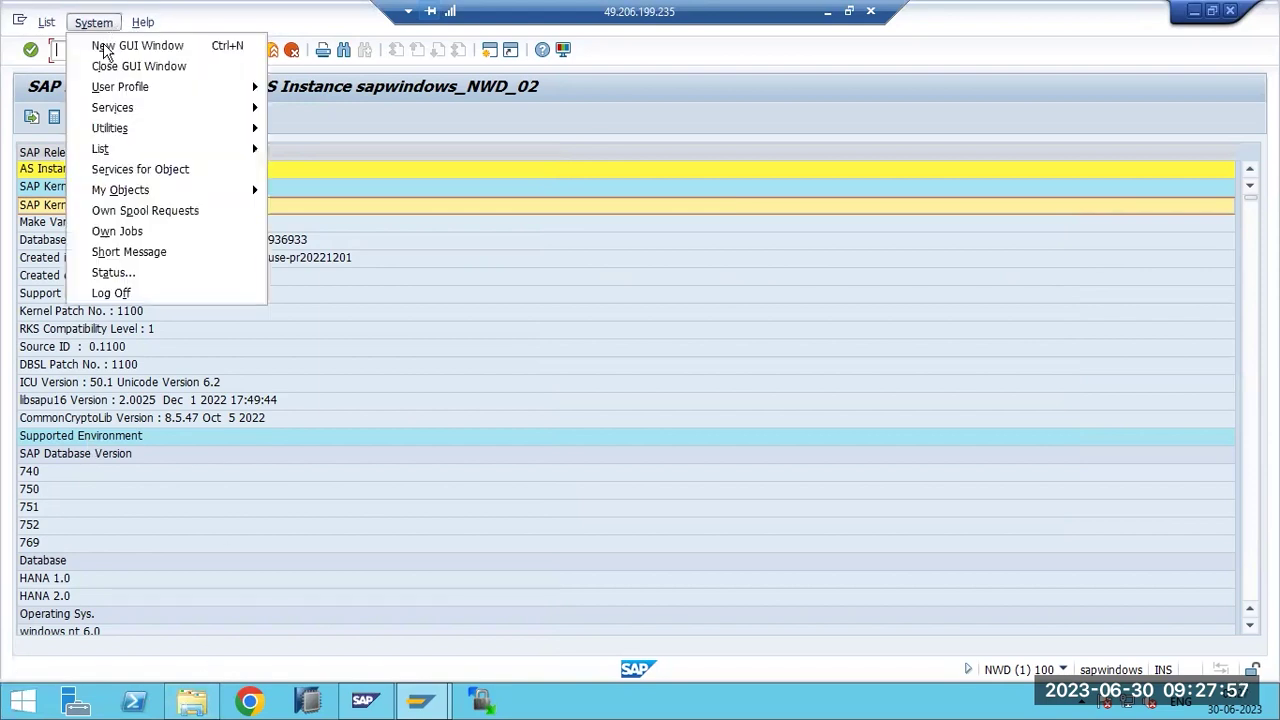
click(112, 273)
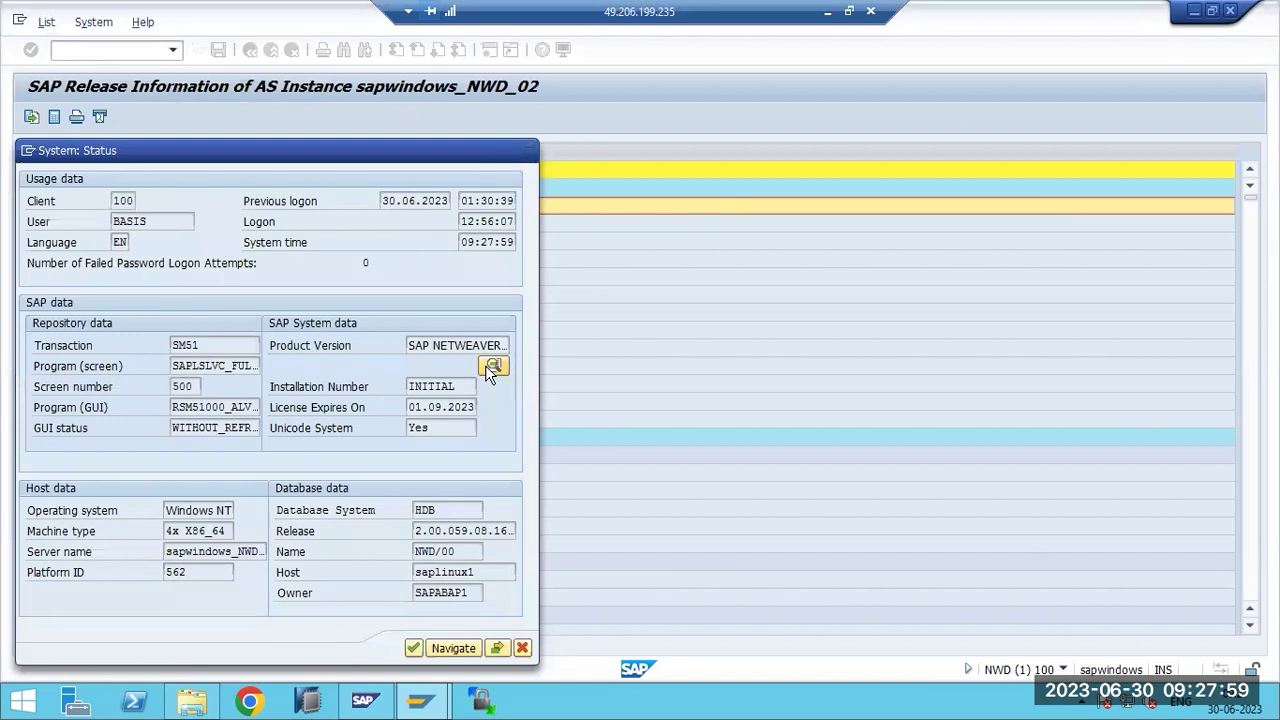
click(486, 366)
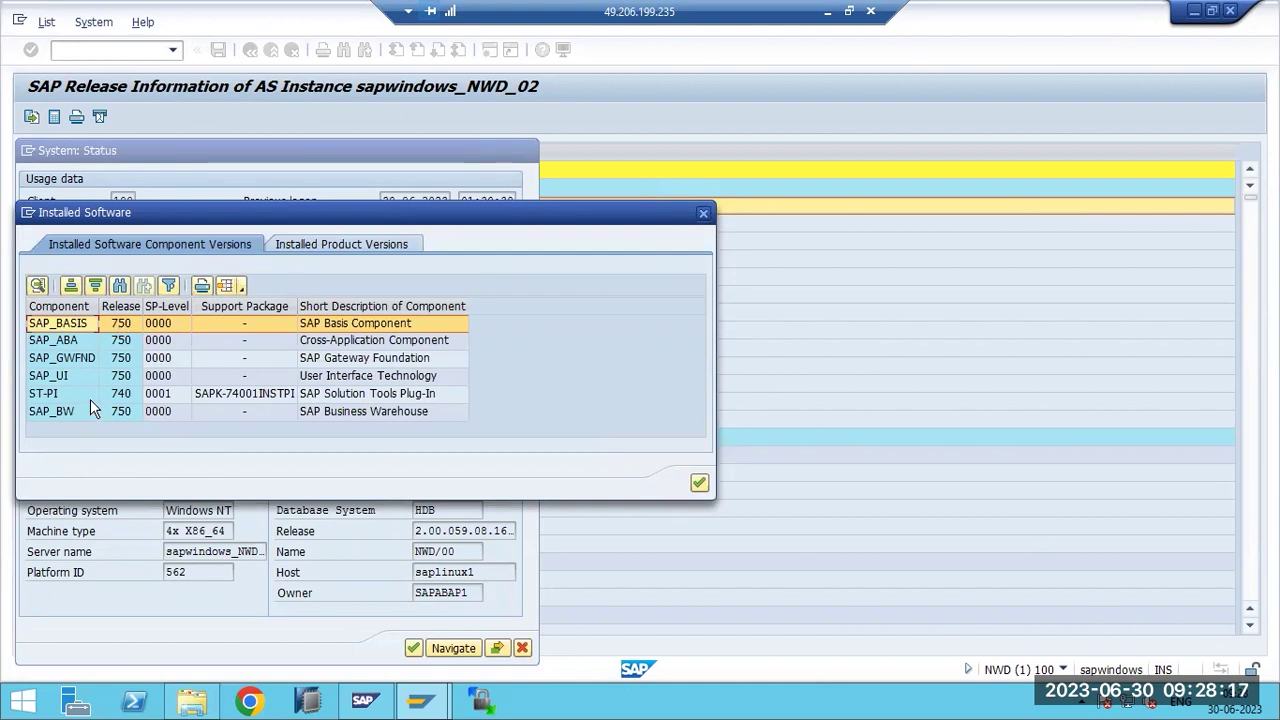
click(699, 484)
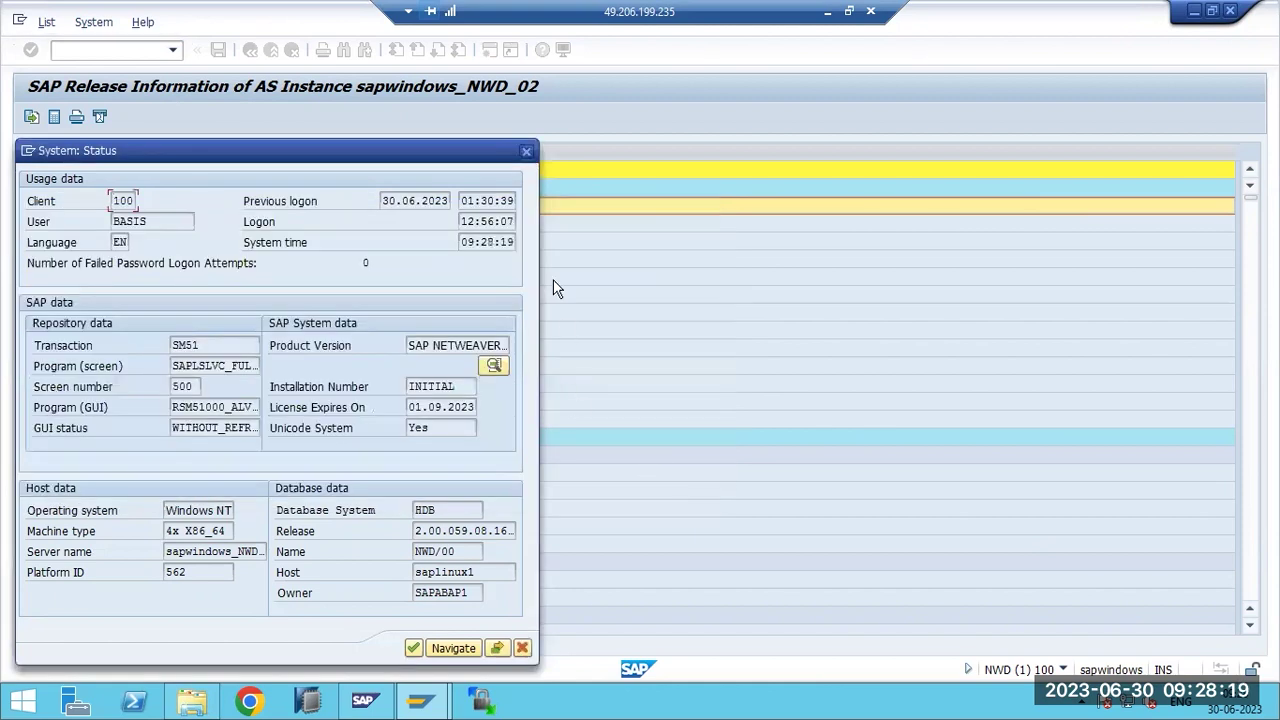
click(526, 153)
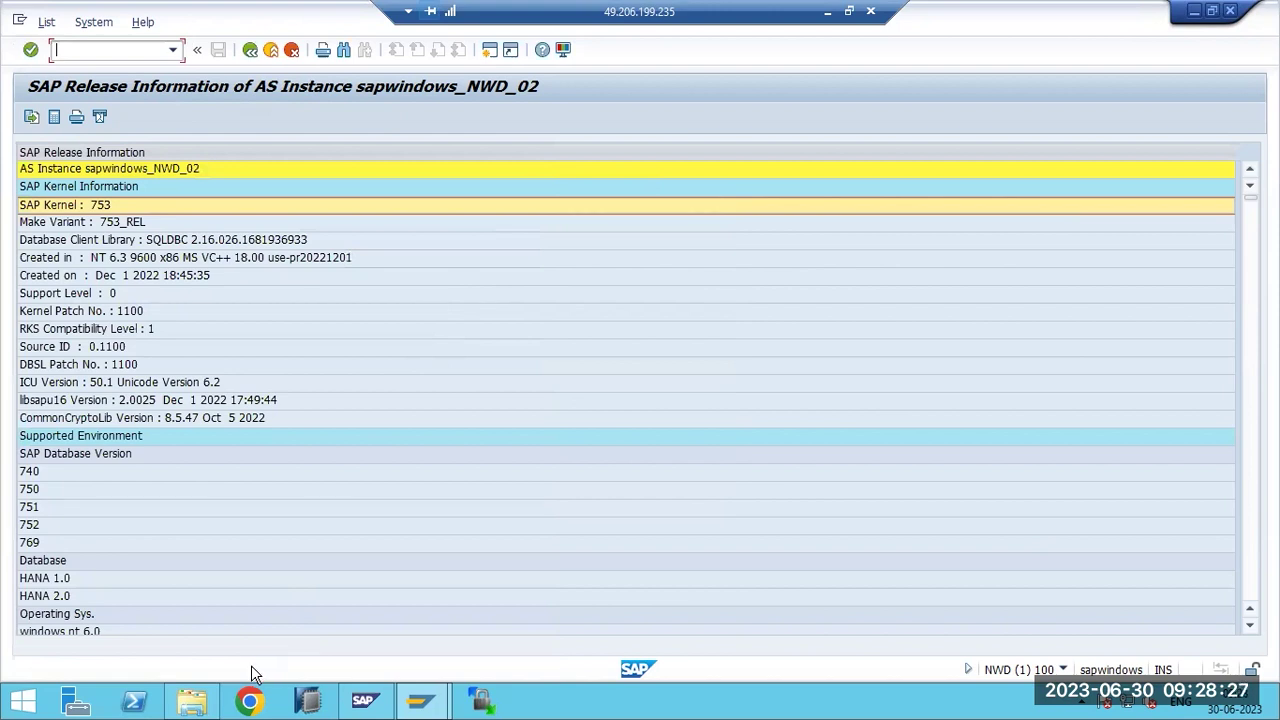
- Switch to Chrome on the remote server and load the SAP Service Marketplace page
click(256, 699)
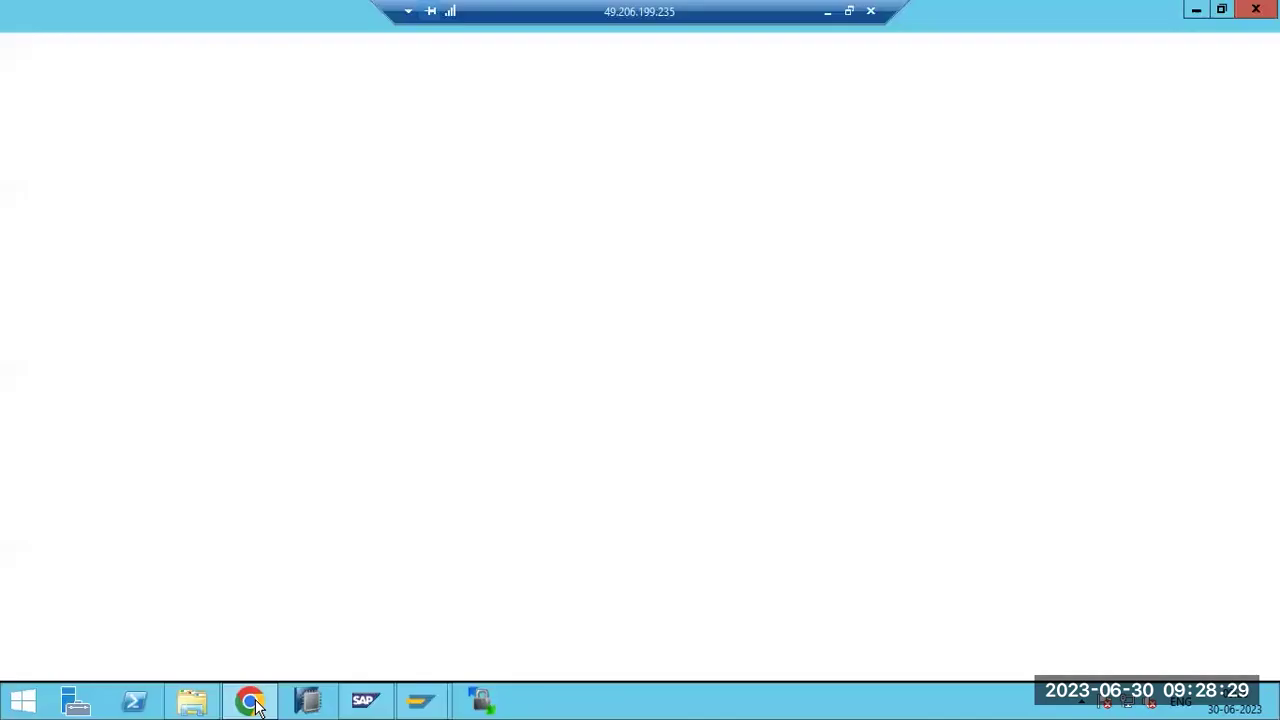
click(486, 529)
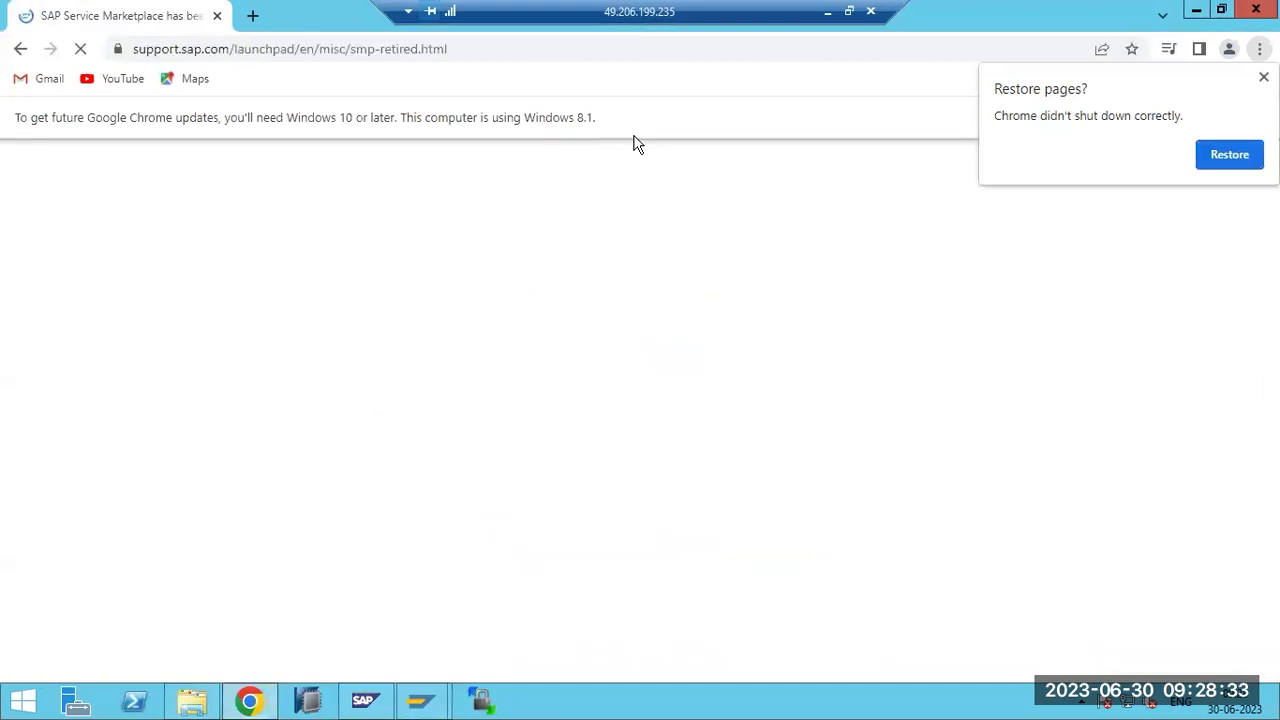
- Switch to the remote session showing the disp+work output and browse the kernel files in the NEWKERNEL-1200 folder on the SAP (E:) drive
click(827, 11)
mouse_move(660, 701)
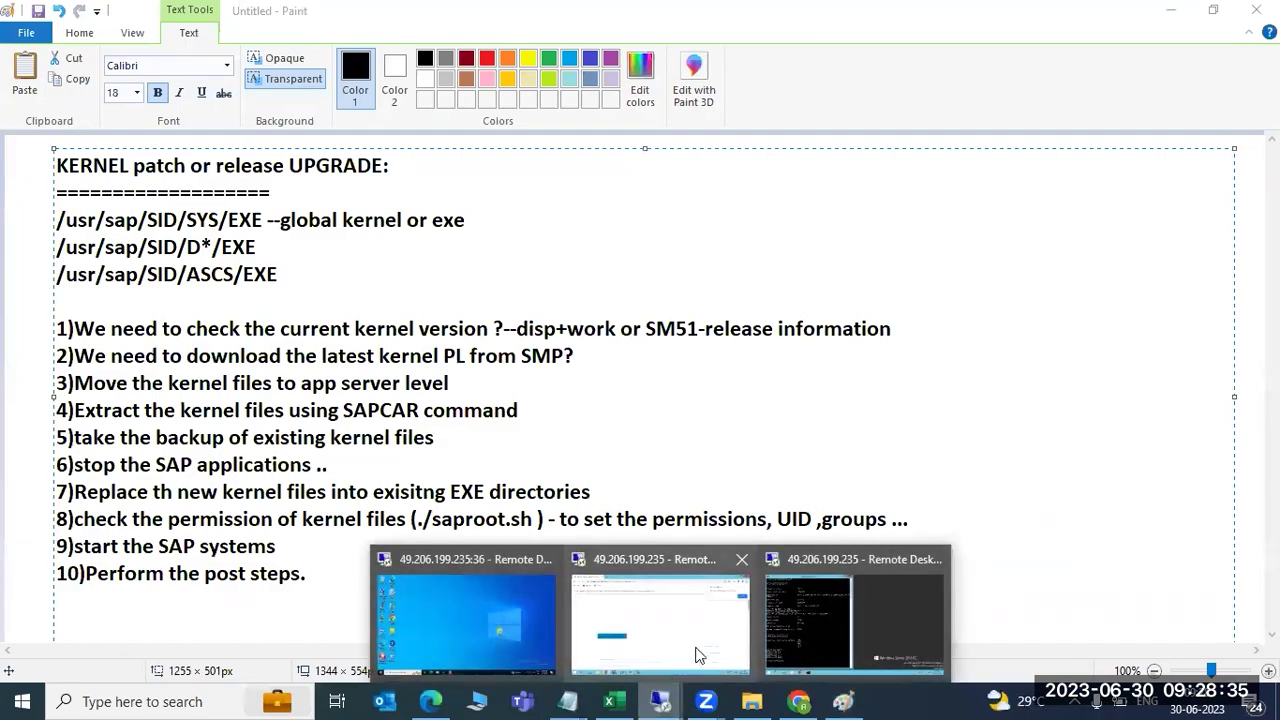
click(812, 610)
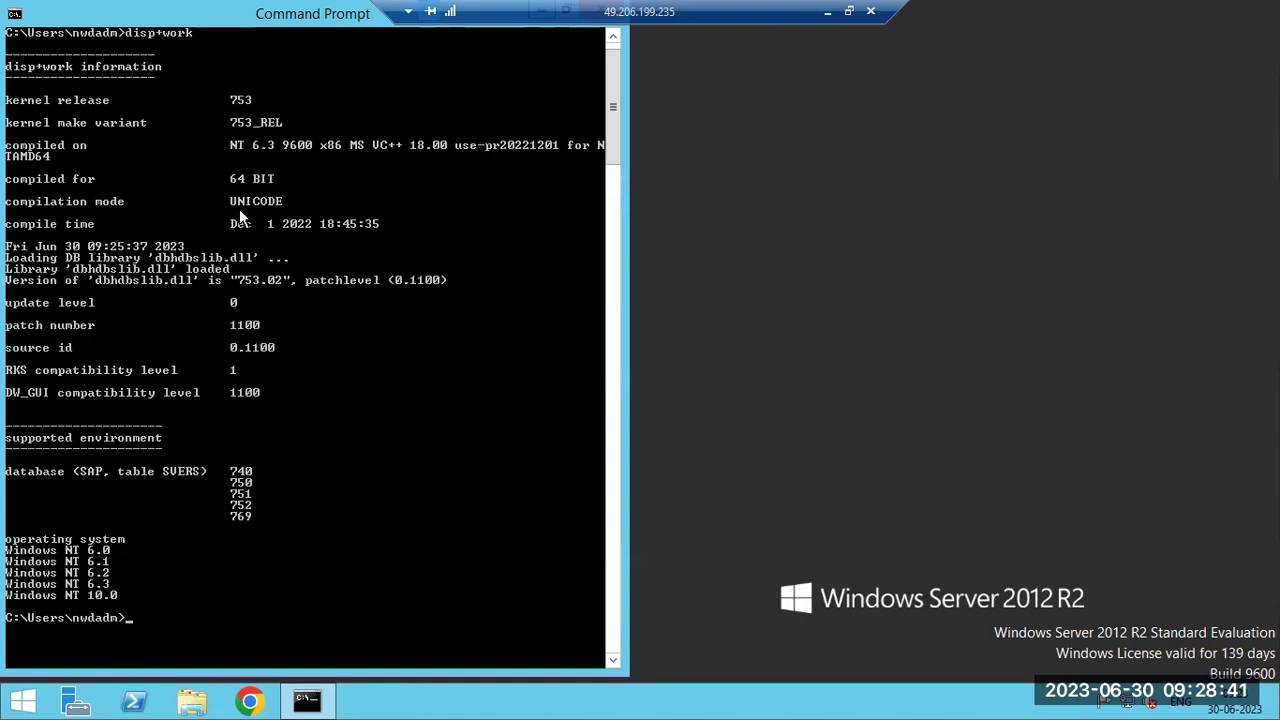
click(192, 701)
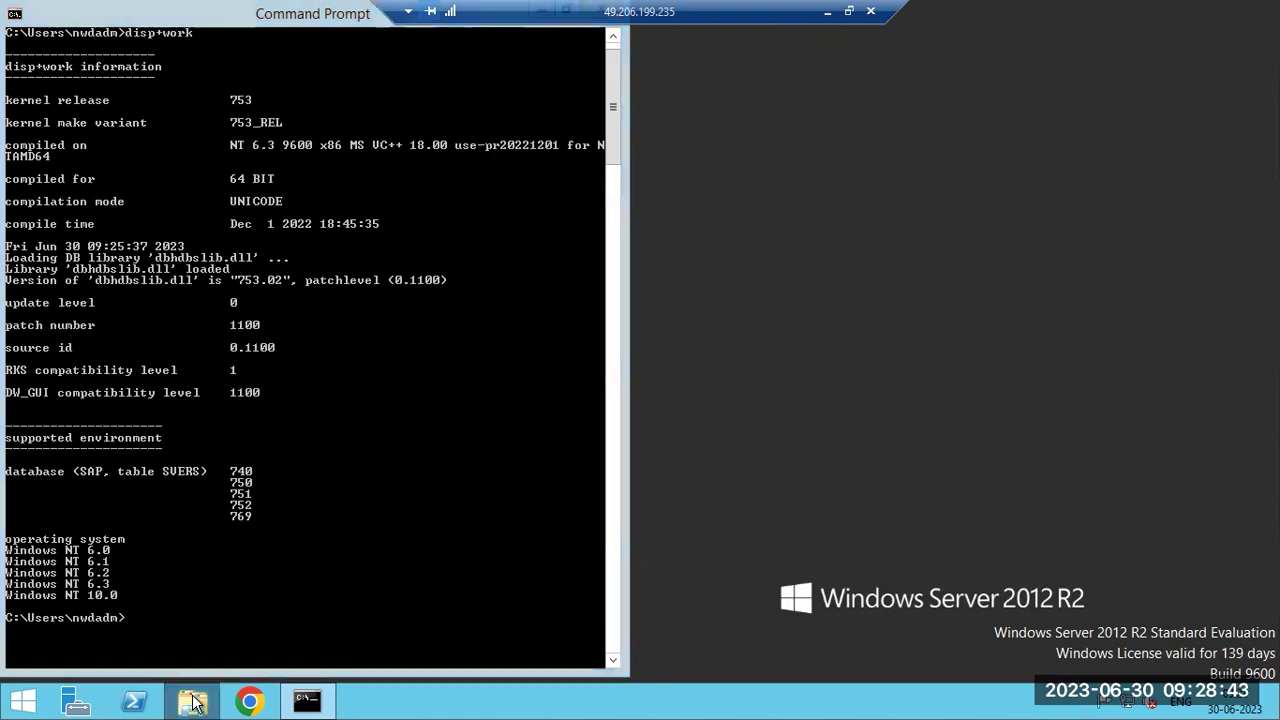
double_click(790, 452)
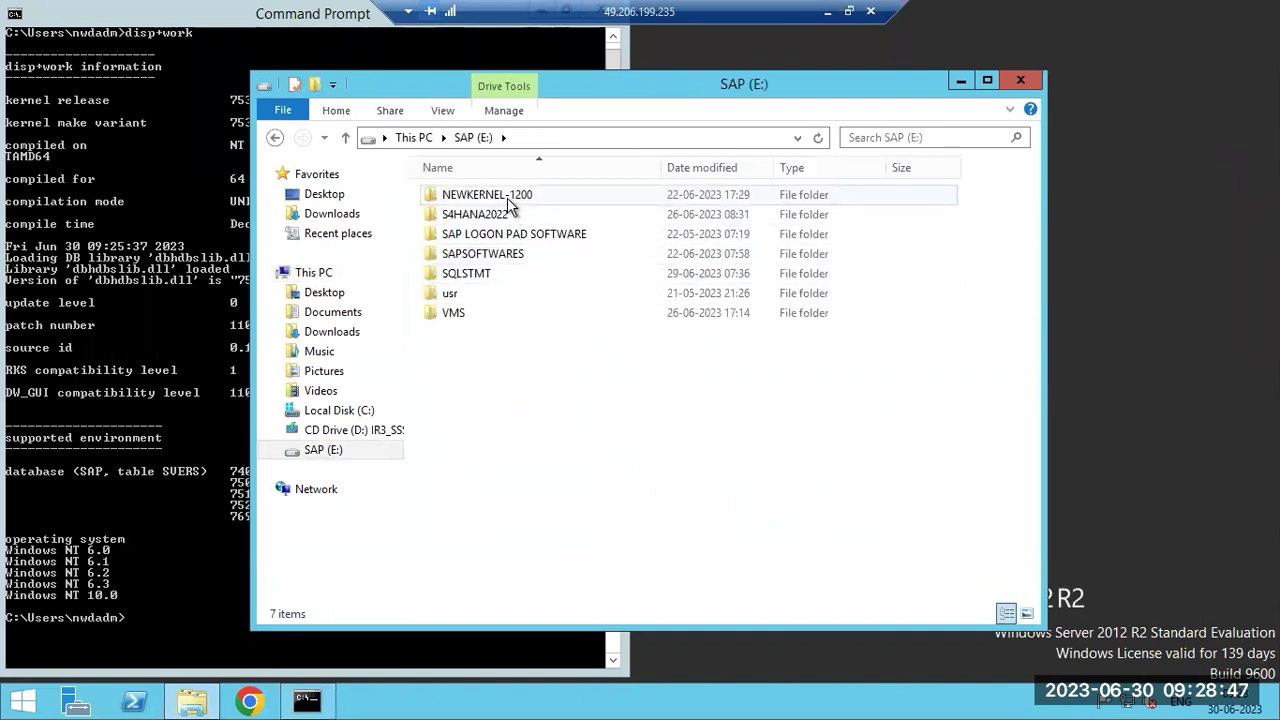
double_click(508, 194)
scroll(510, 220, down, 20)
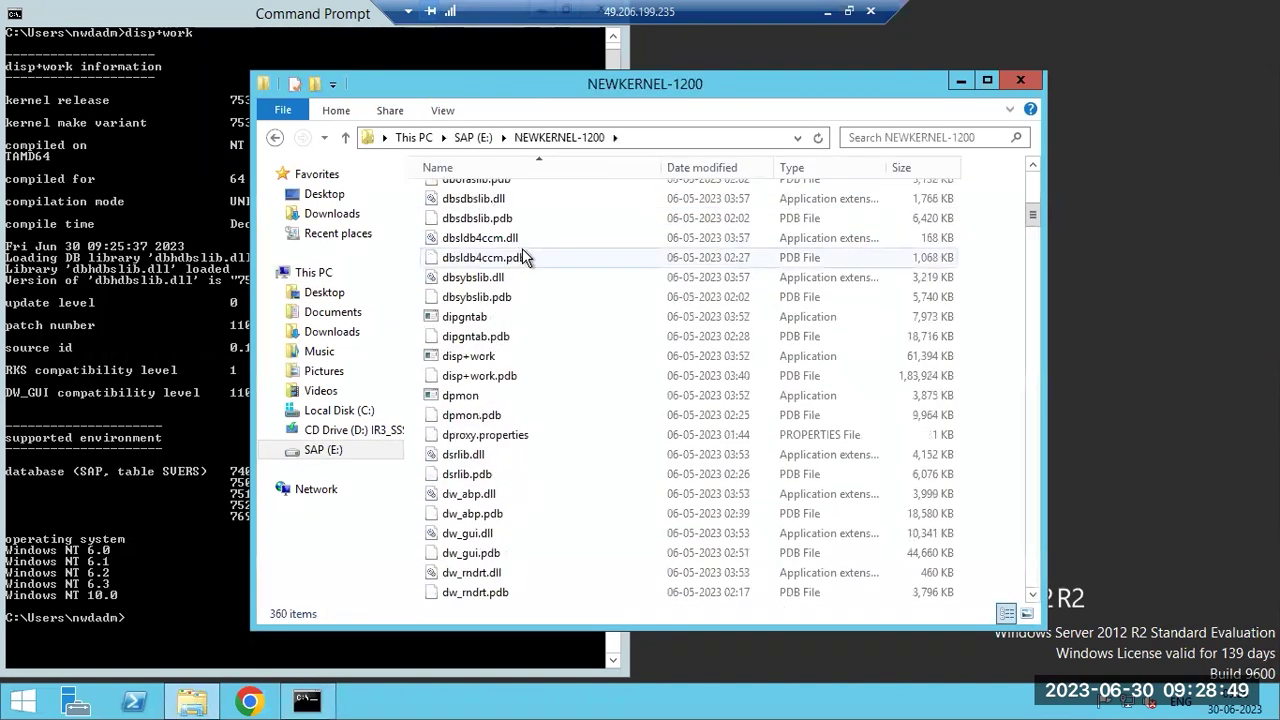
scroll(518, 468, down, 20)
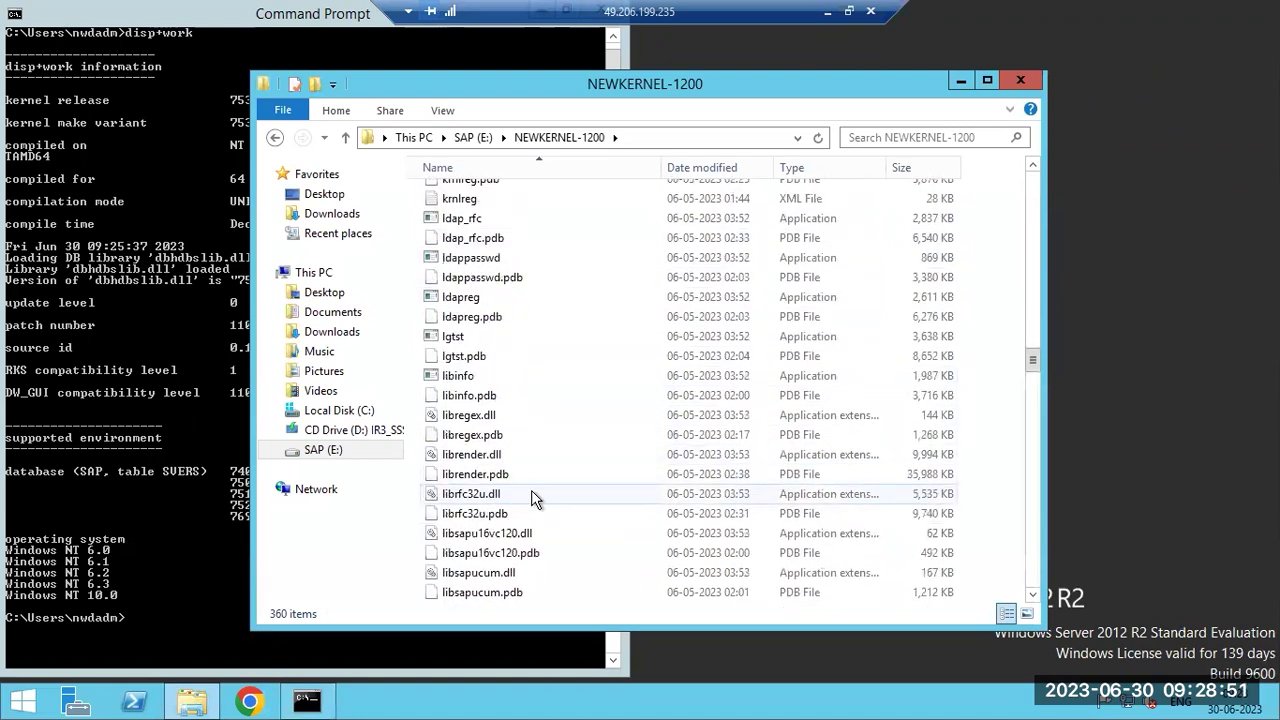
- Permanently delete everything in NEWKERNEL-1200 except SAPEXE_1200-80002612.SAR and SAPEXEDB_1200-80002623.SAR, granting administrator permission for all items, and close the folder
click(516, 456)
key(ctrl+a)
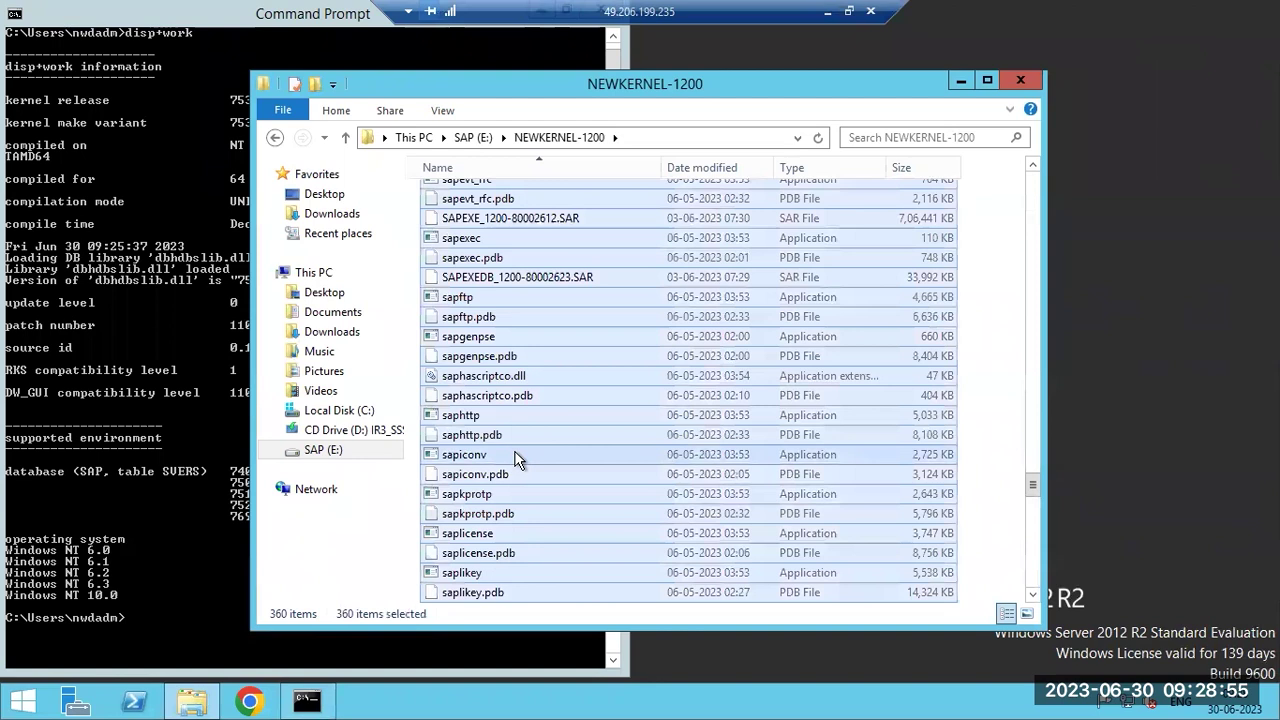
ctrl+click(466, 278)
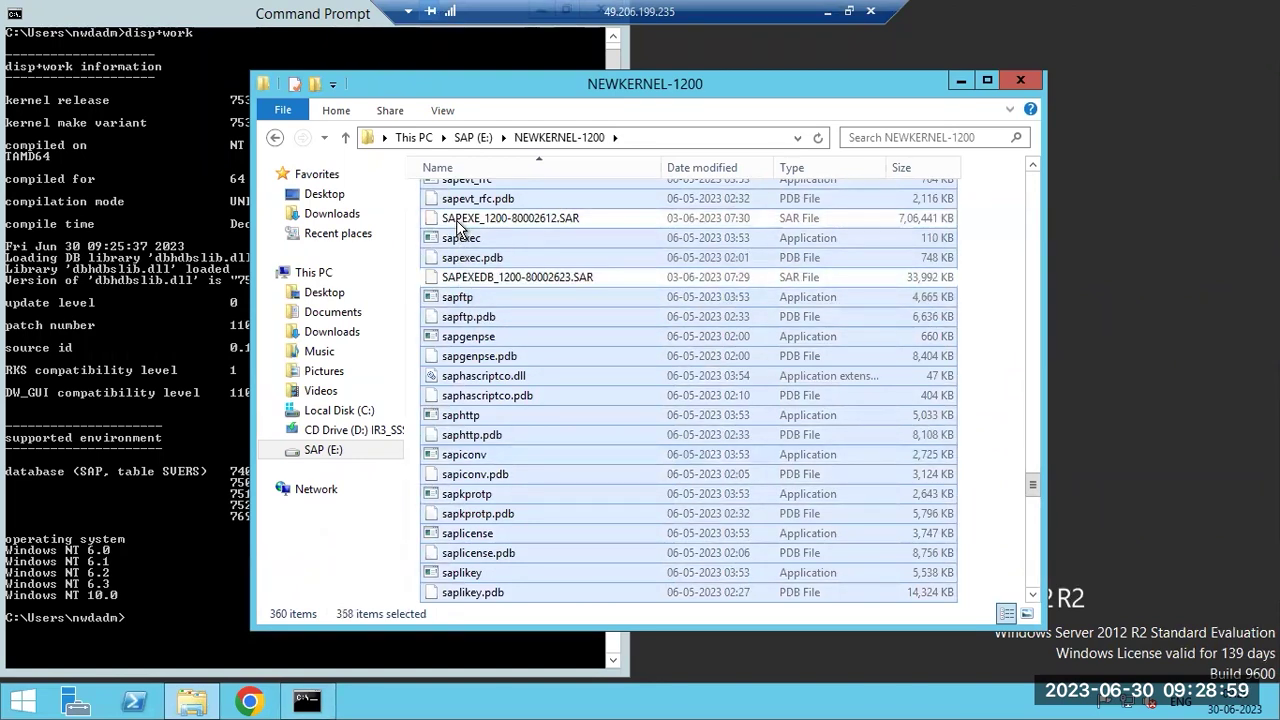
key(shift+Delete)
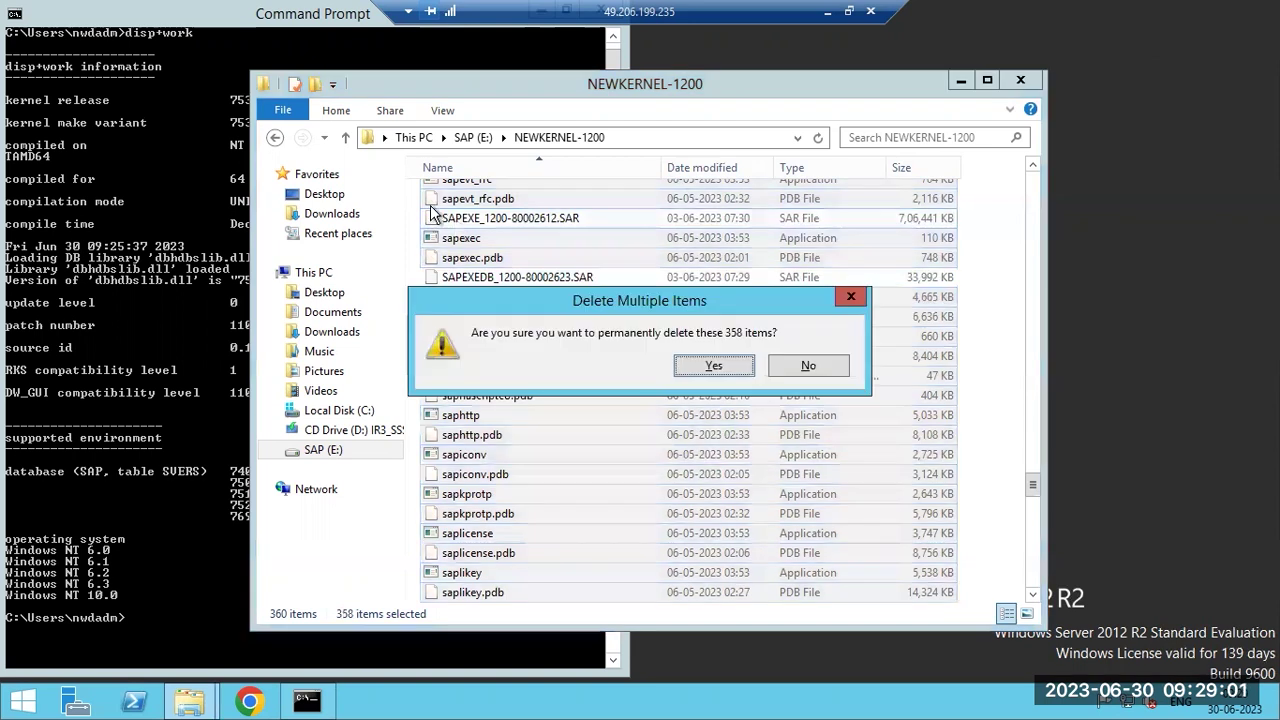
click(697, 369)
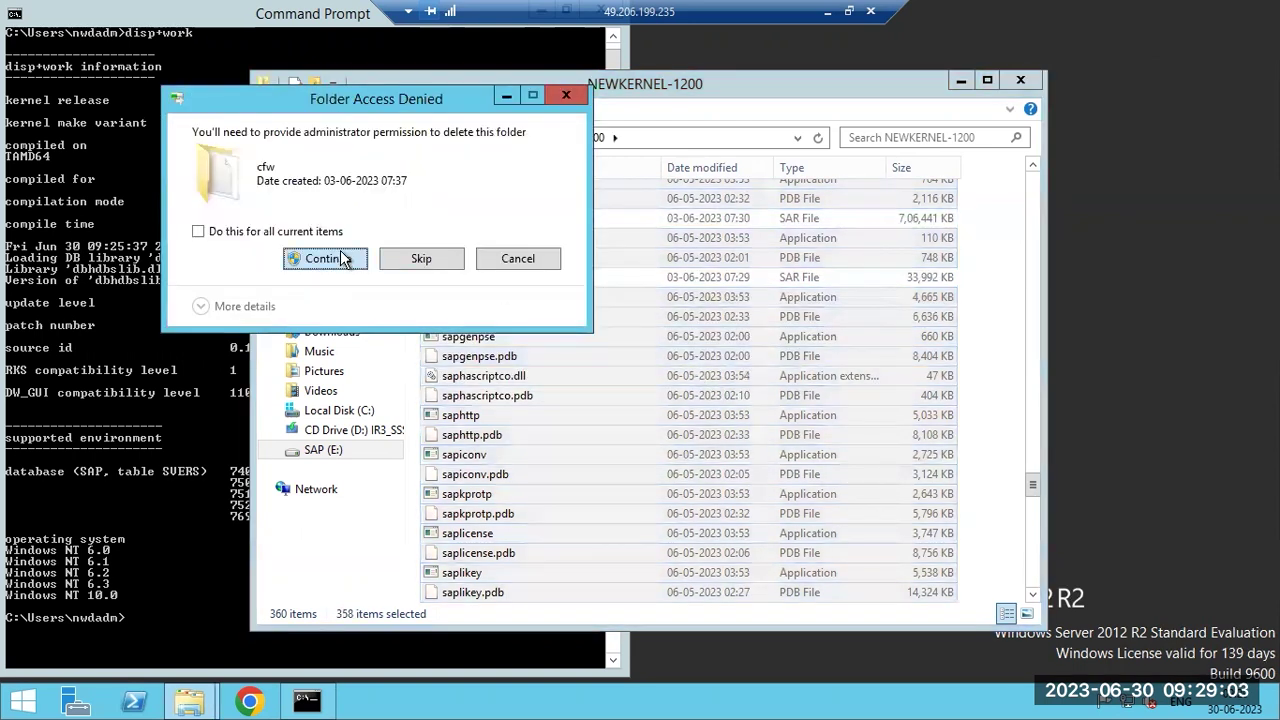
click(340, 257)
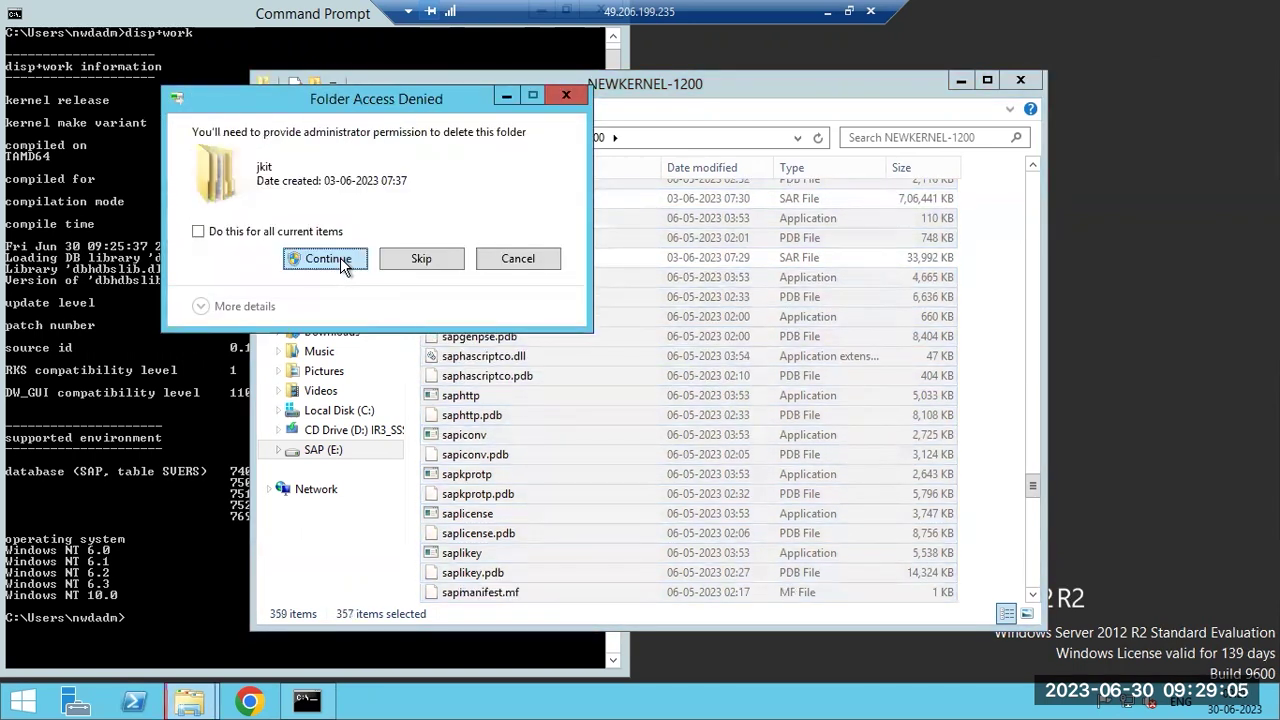
click(340, 257)
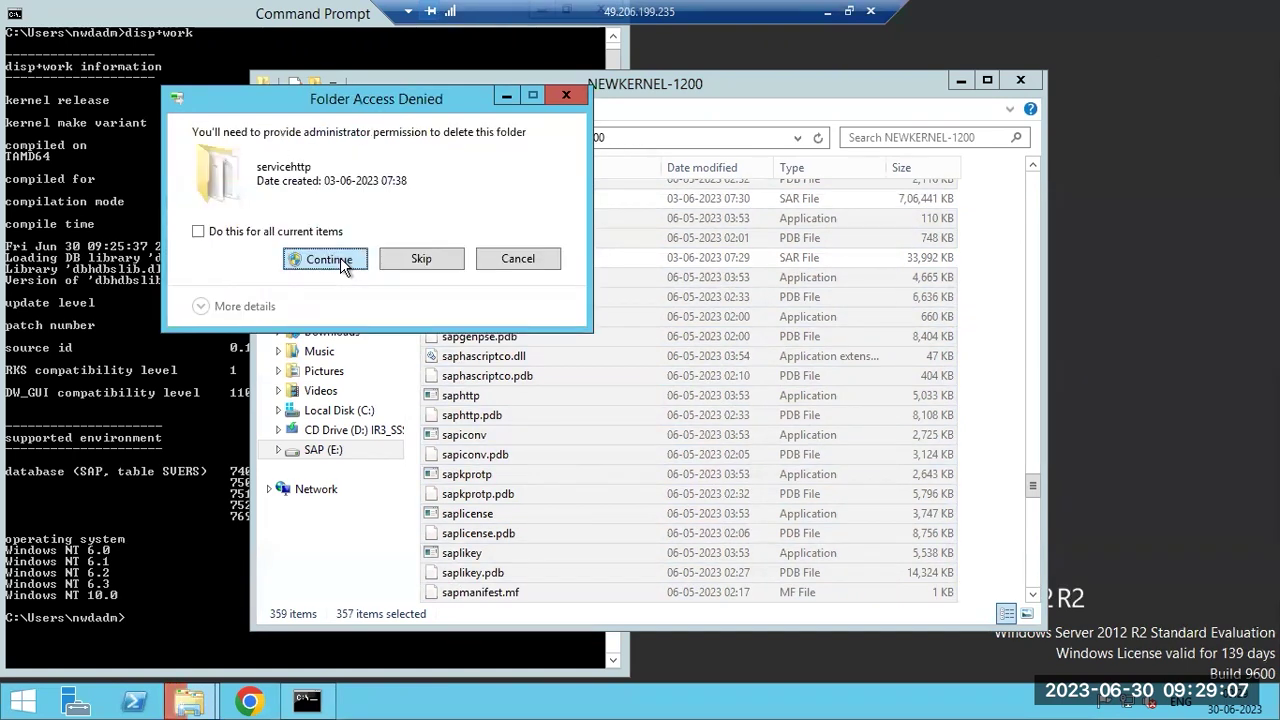
click(340, 258)
click(340, 257)
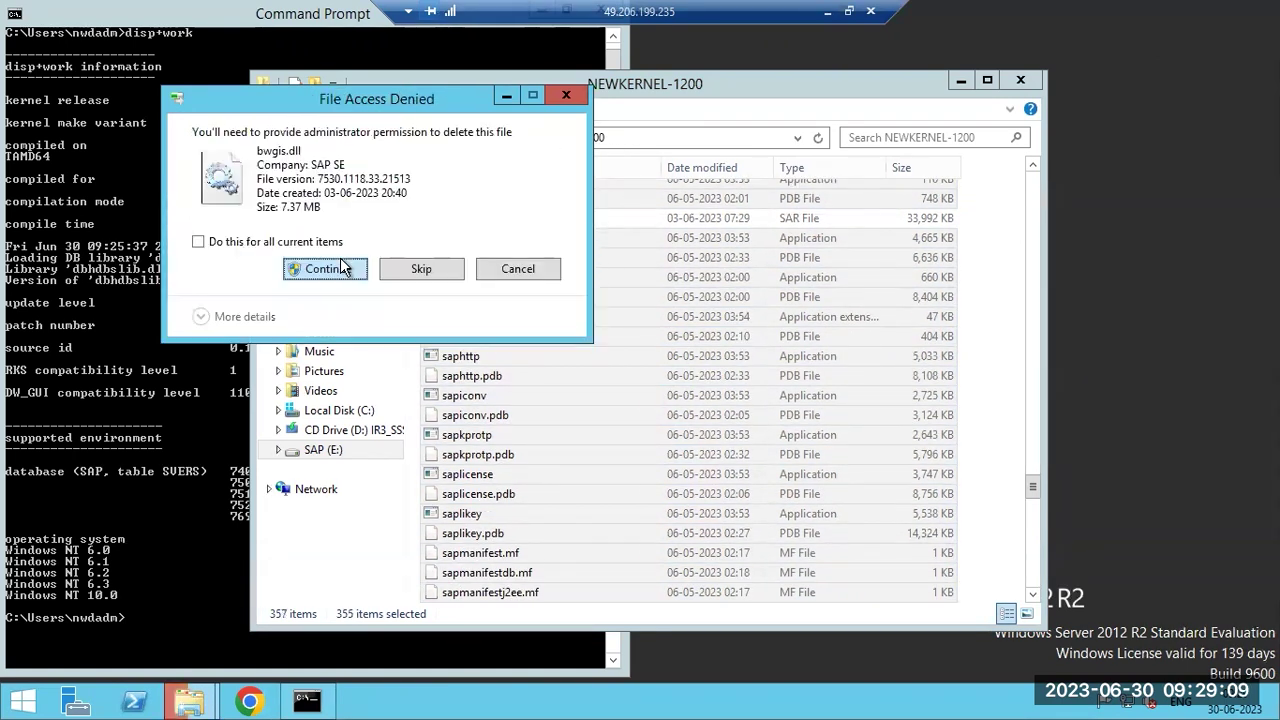
click(340, 257)
click(320, 232)
click(326, 258)
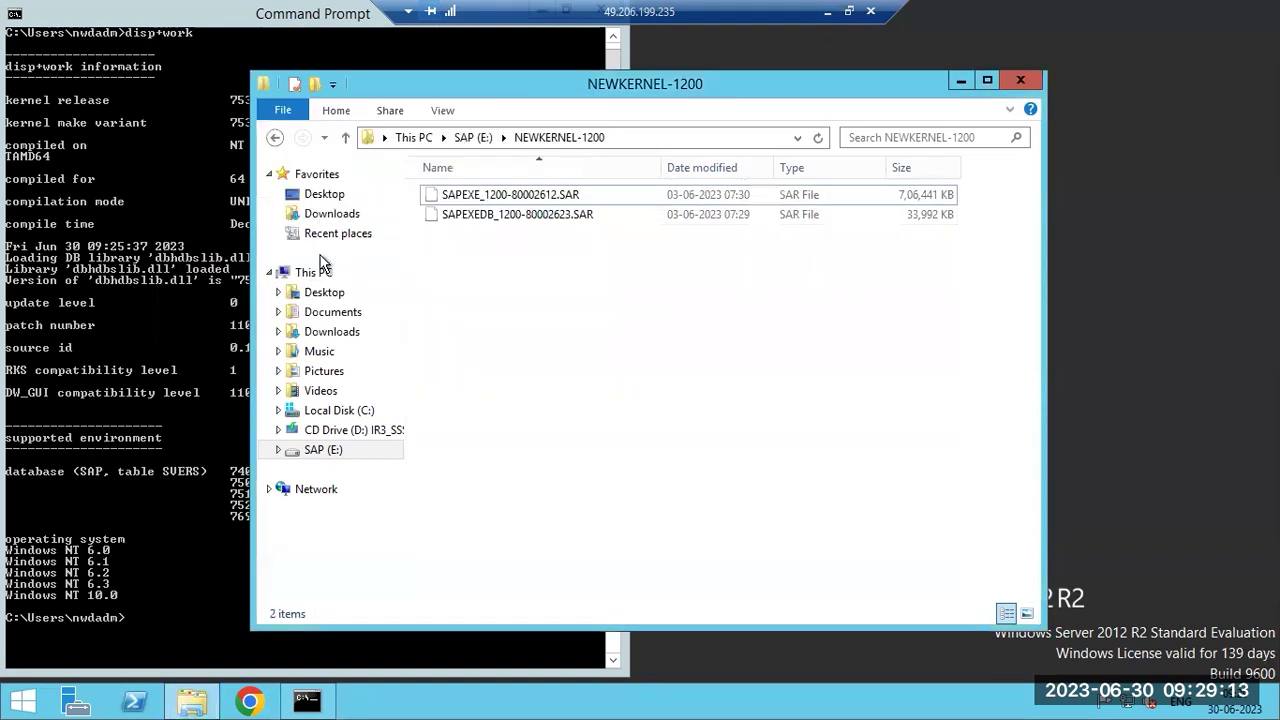
click(1020, 80)
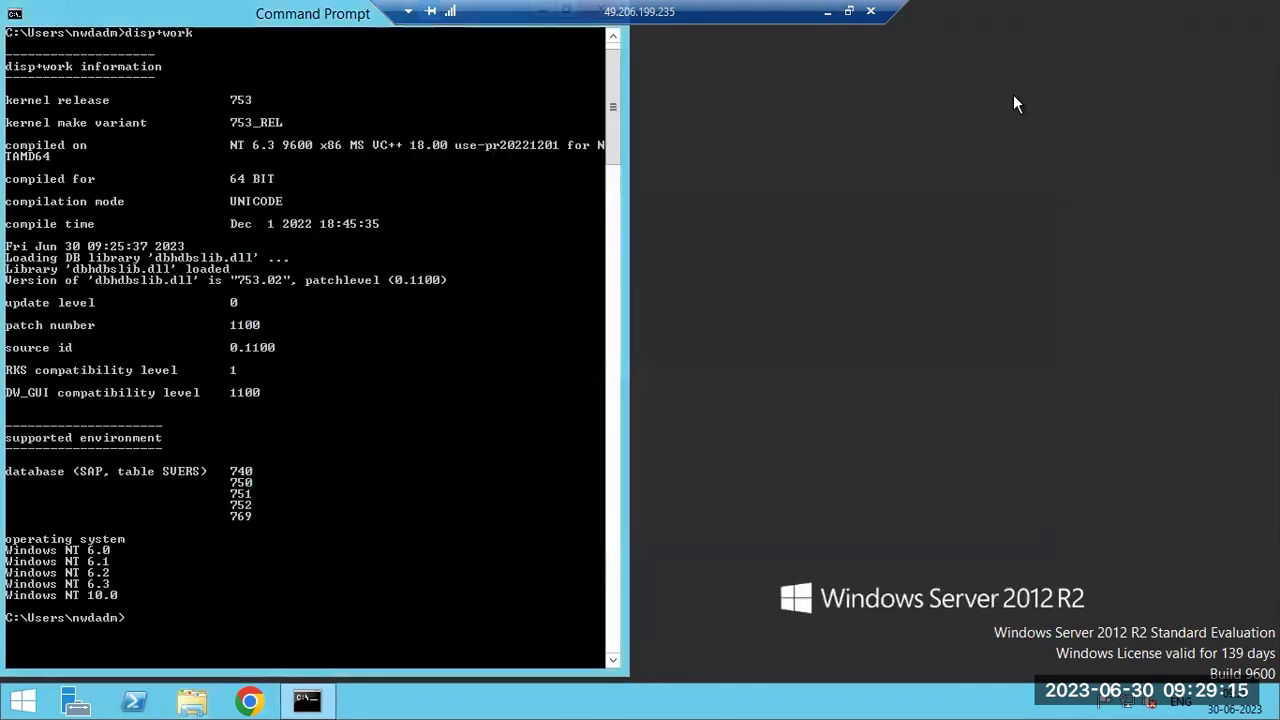
- Return to the remote session with Chrome, visit the SAP Support Portal and open Software Downloads
click(826, 11)
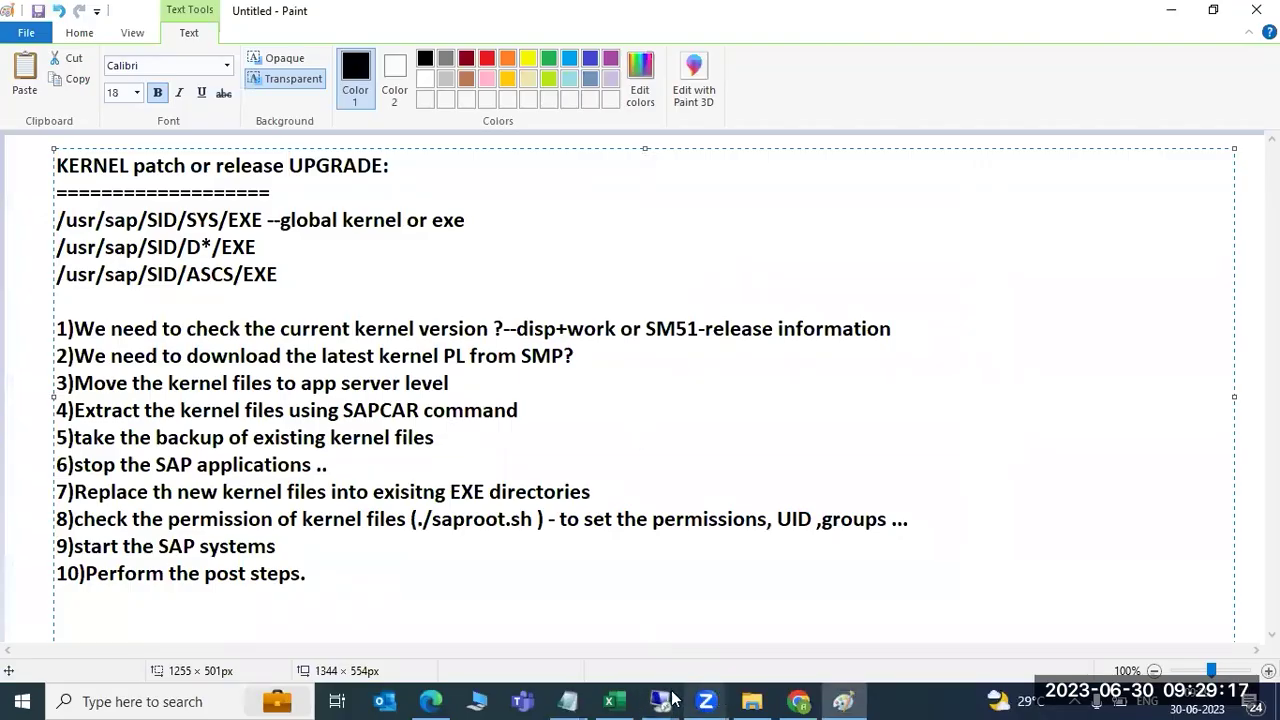
mouse_move(660, 701)
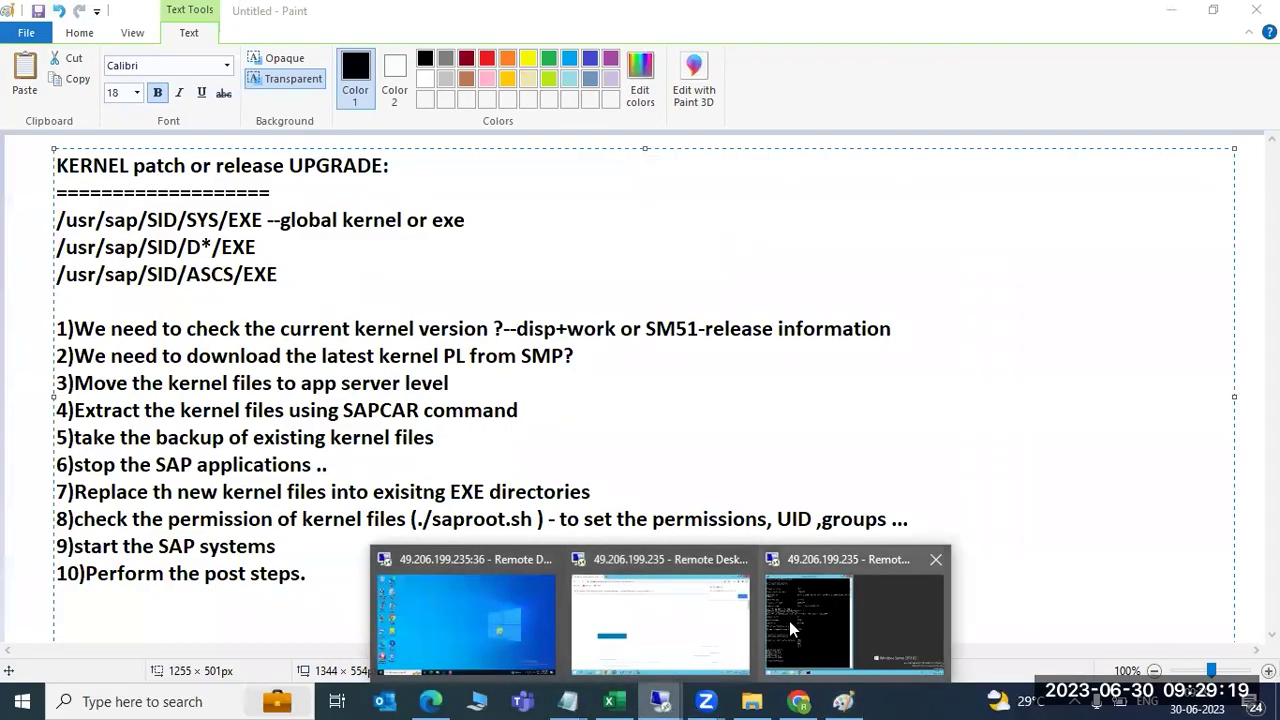
click(660, 620)
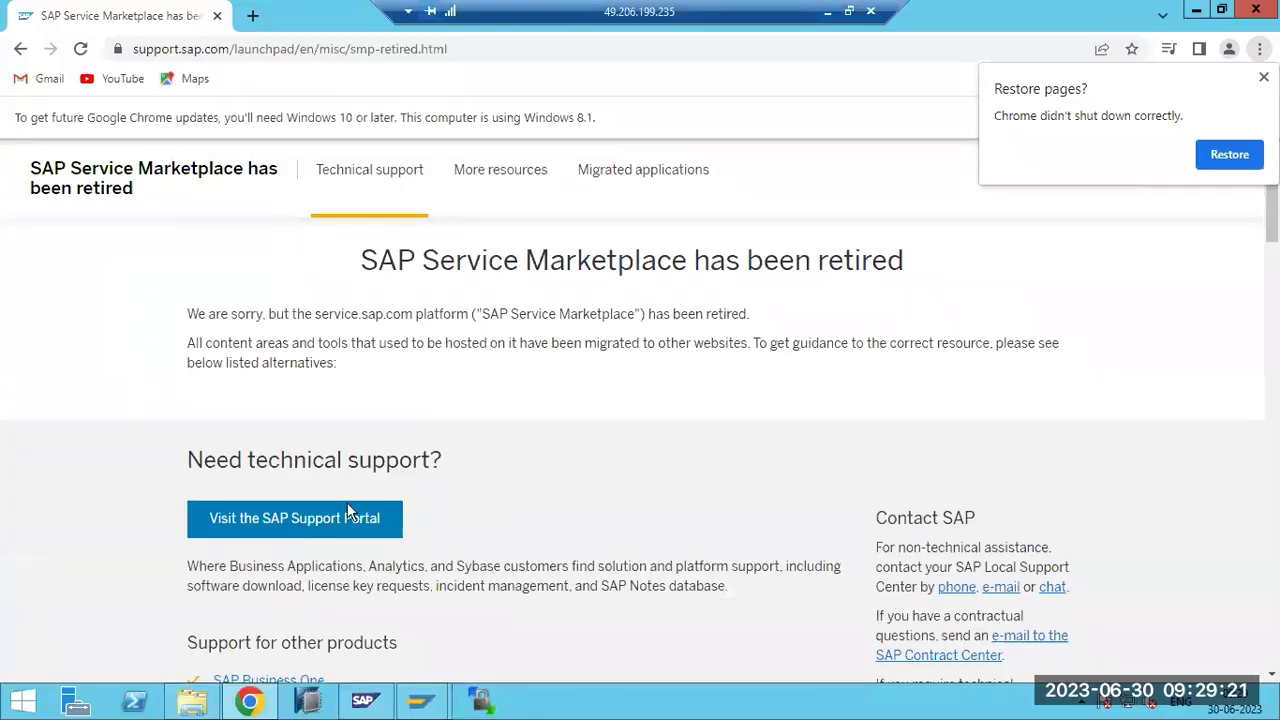
click(330, 525)
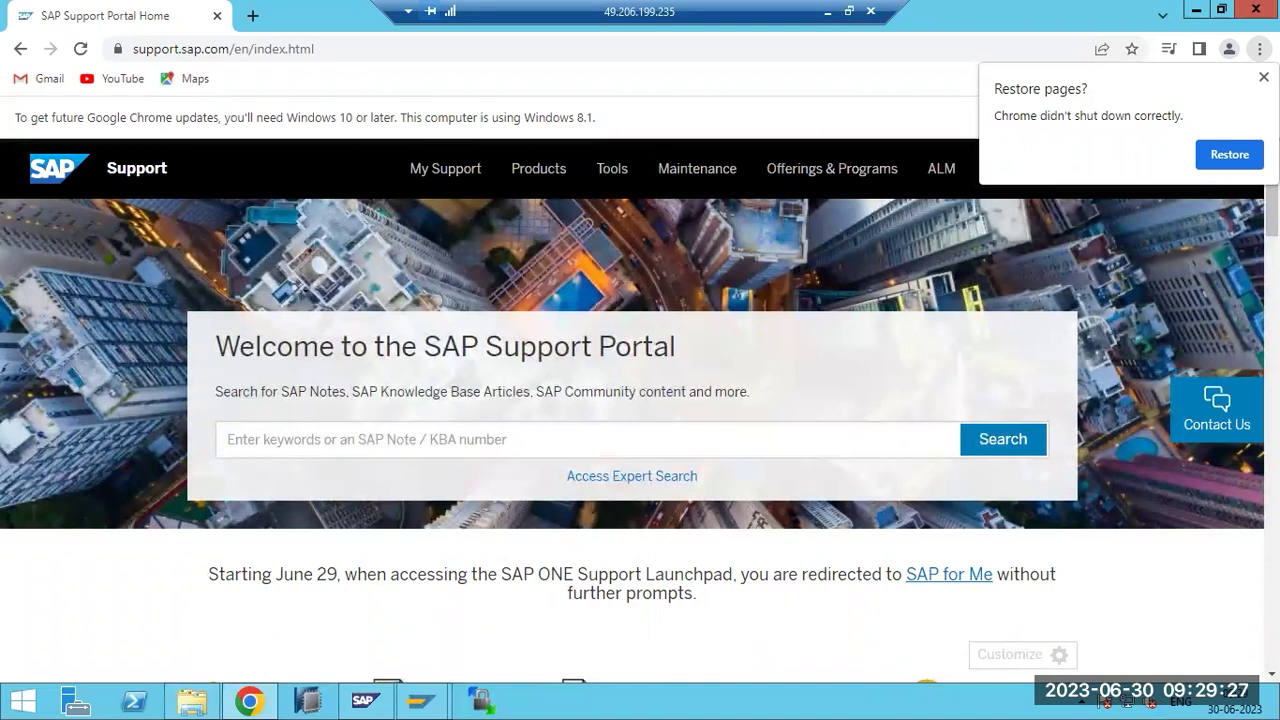
scroll(950, 365, down, 2)
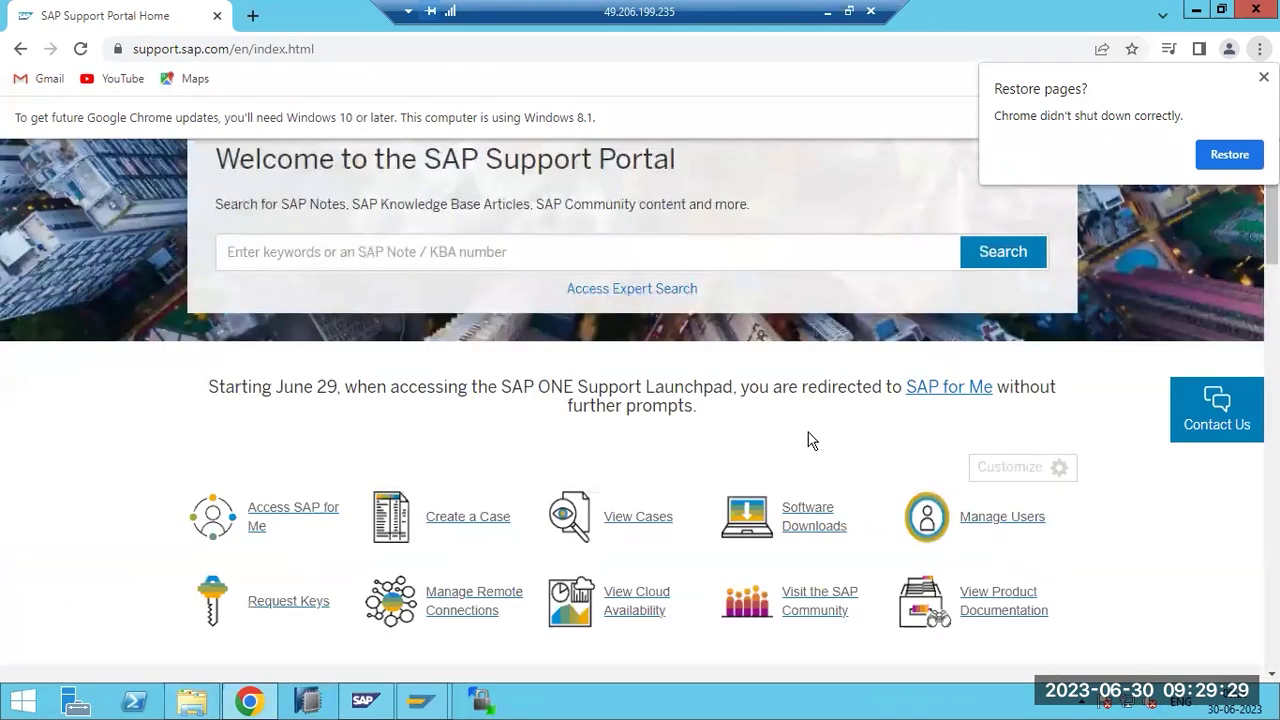
click(795, 515)
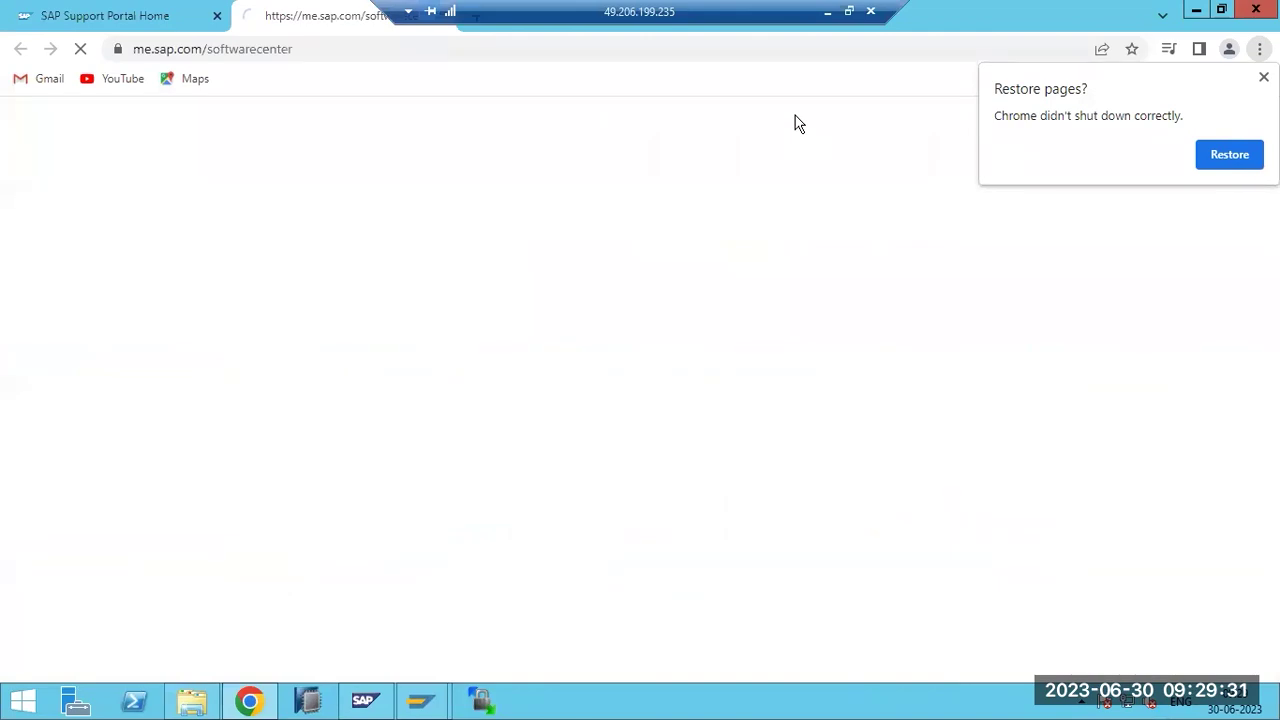
- Switch to the Paint notes and add the line "release note -" beneath step 1 on checking the current kernel version
key(alt+Tab)
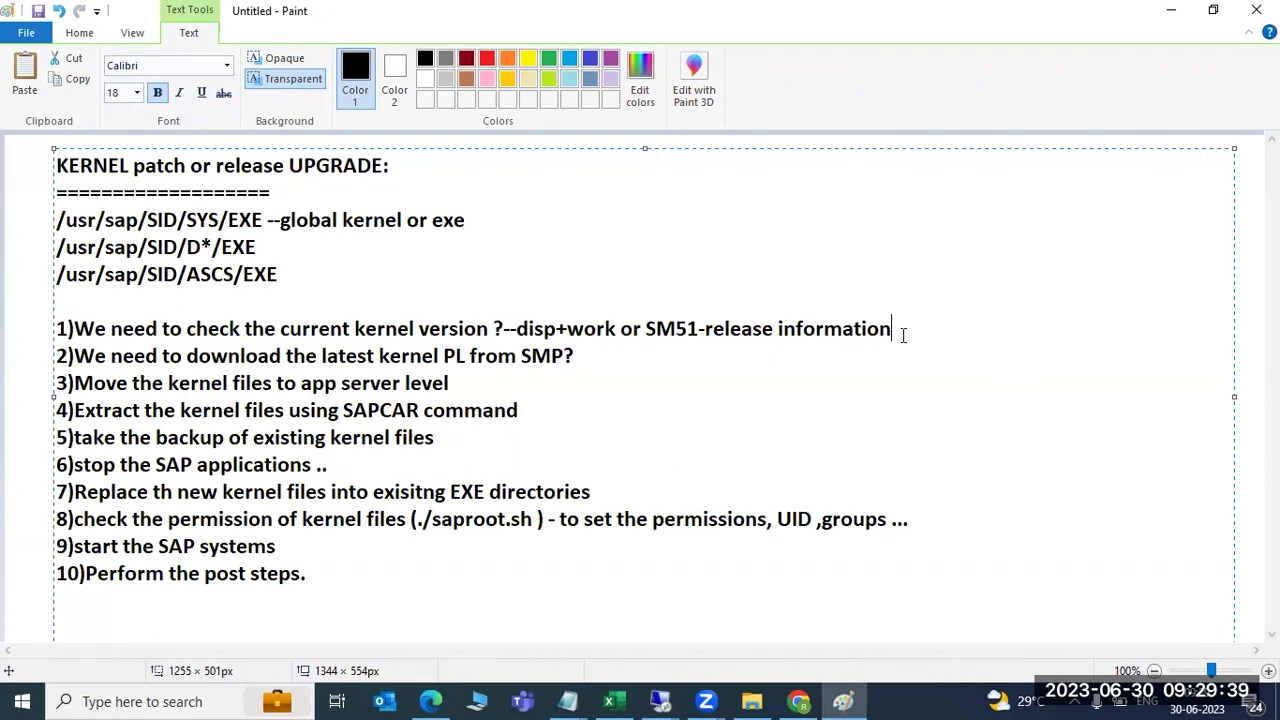
key(Return)
text(reeas)
key(BackSpace)
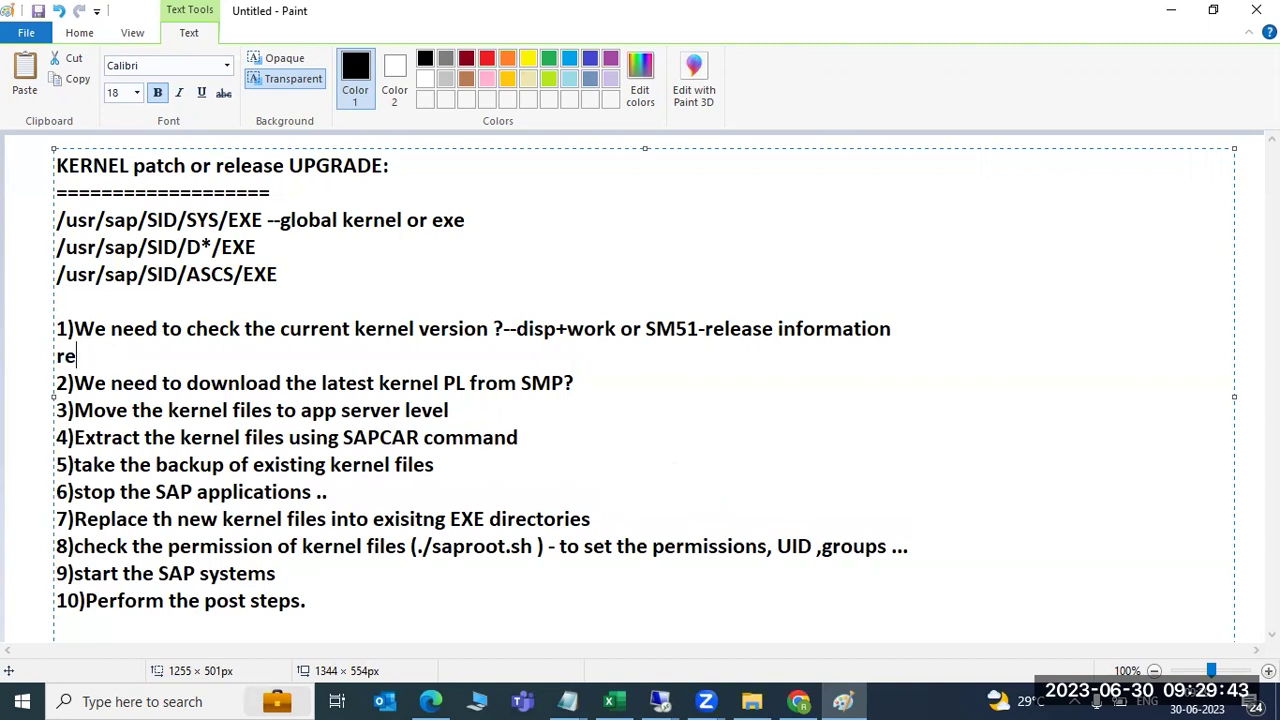
text(se note -)
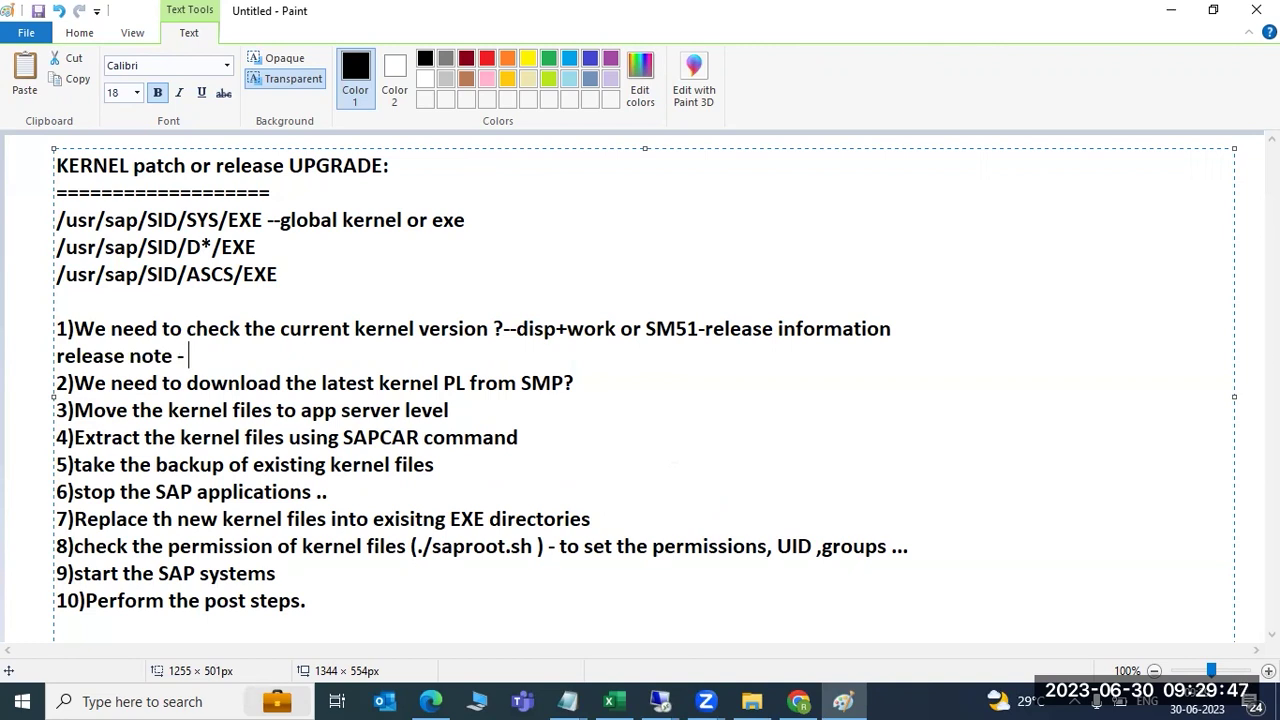
- Switch to the remote session's browser and open SAP KERNEL 64-BIT UNICODE under letter K of the Support Packages & Patches alphabetical index
click(659, 700)
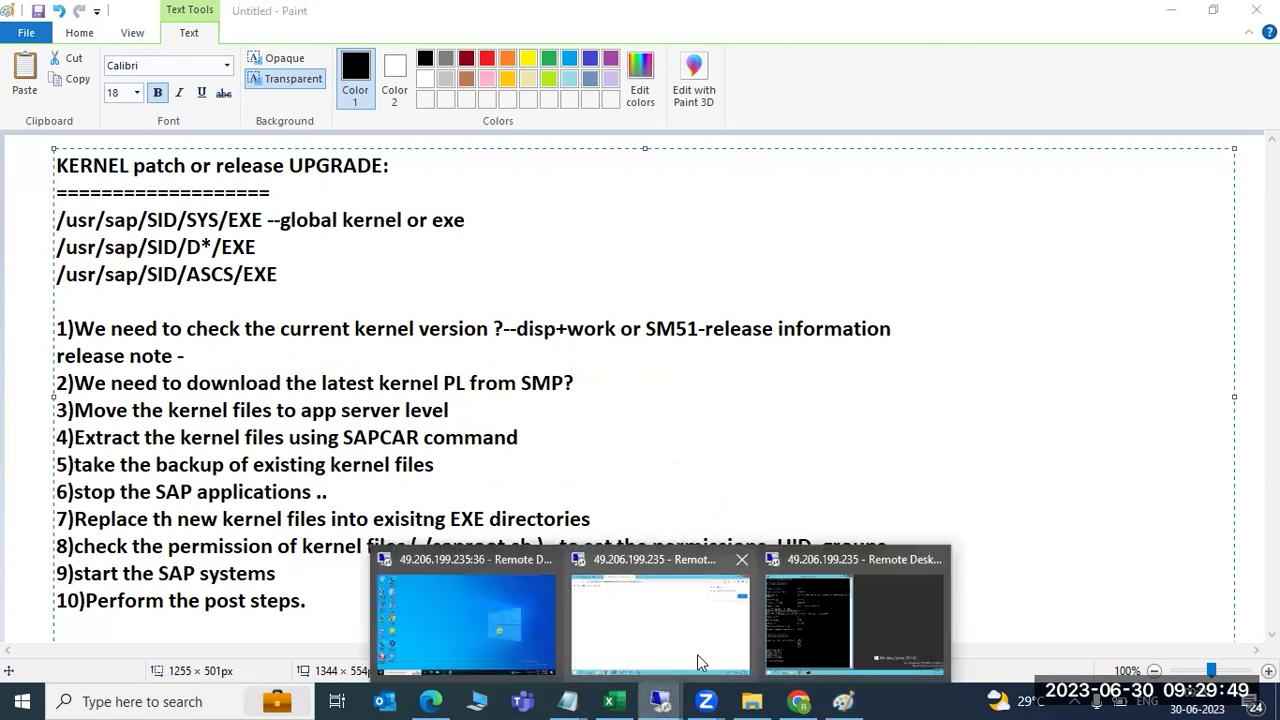
click(716, 615)
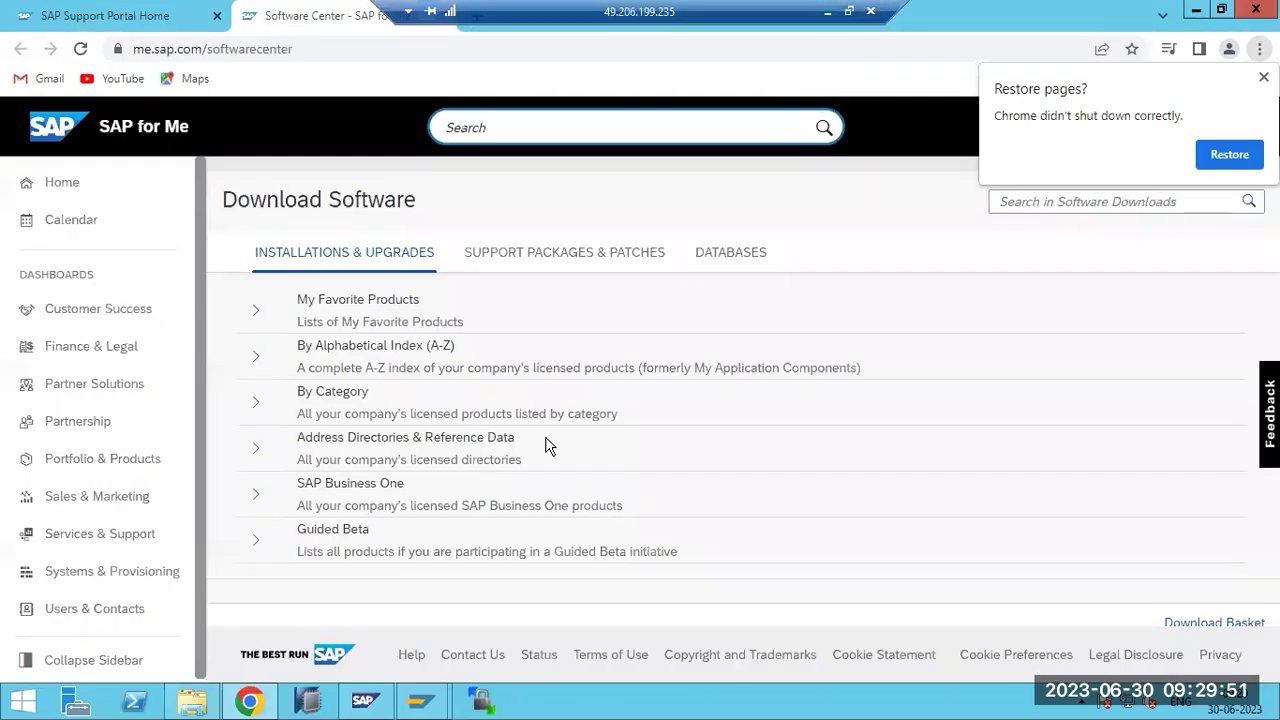
click(466, 252)
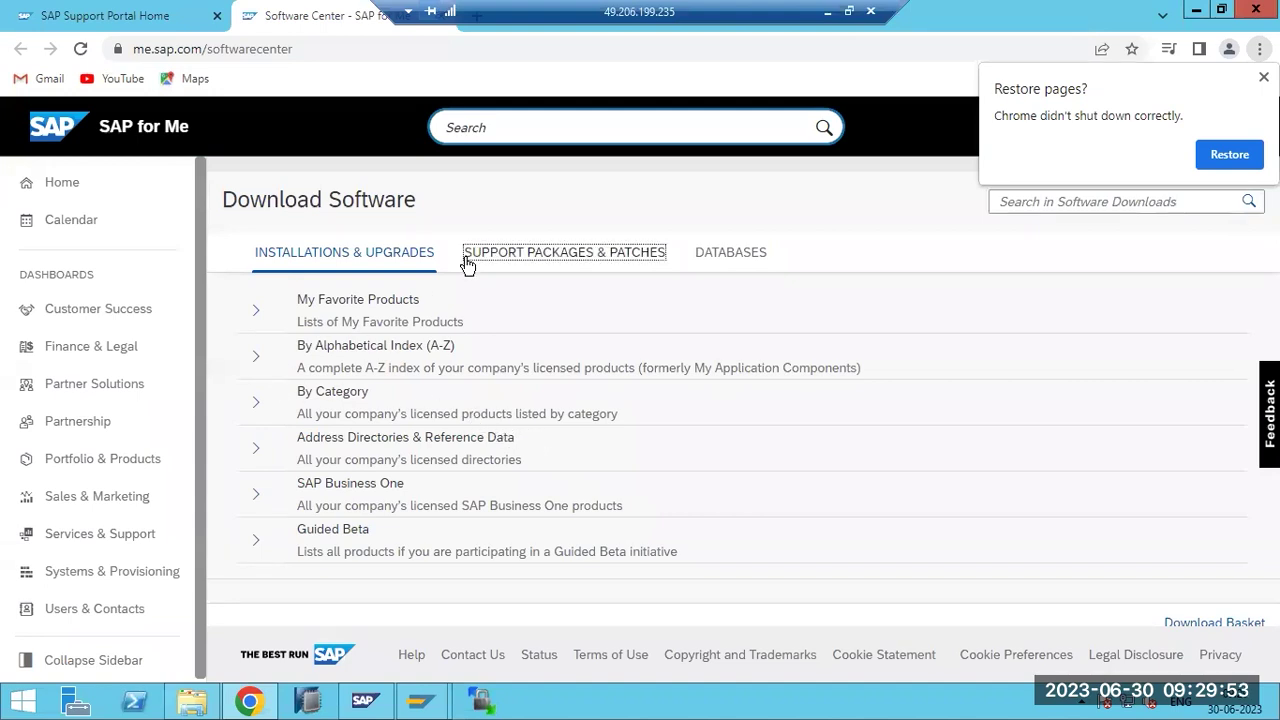
click(256, 357)
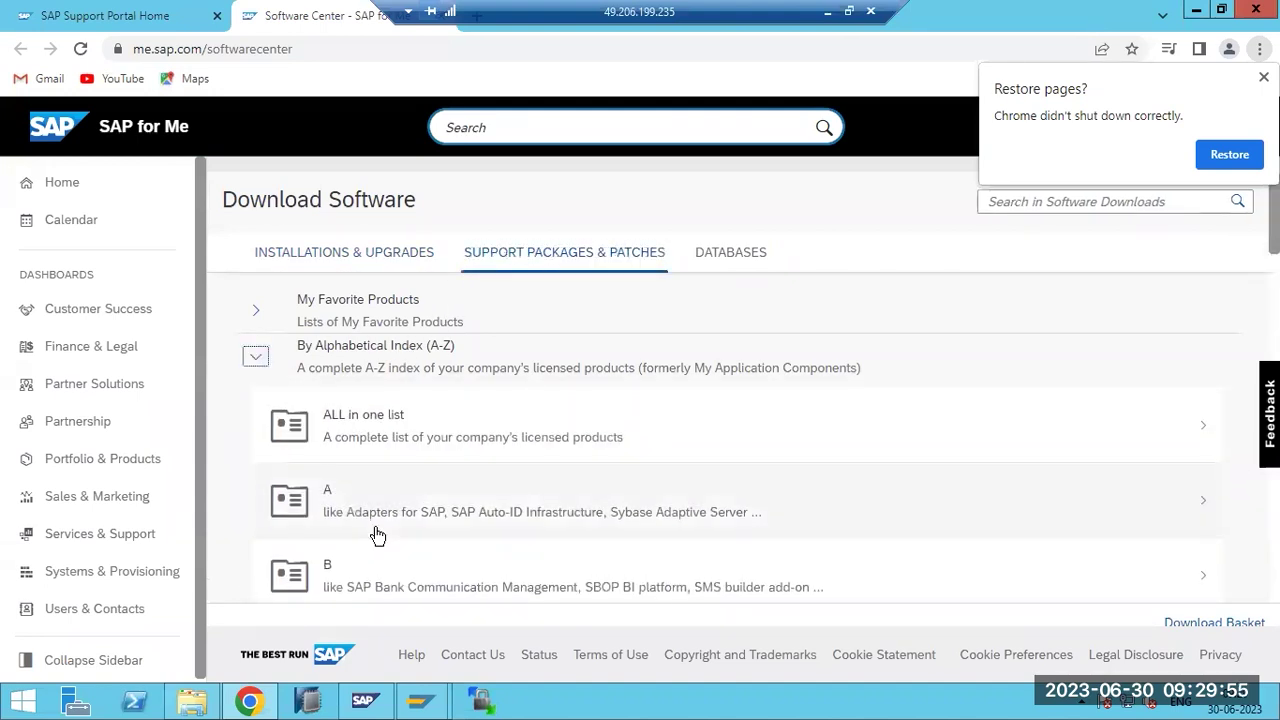
scroll(372, 533, down, 6)
scroll(377, 537, down, 3)
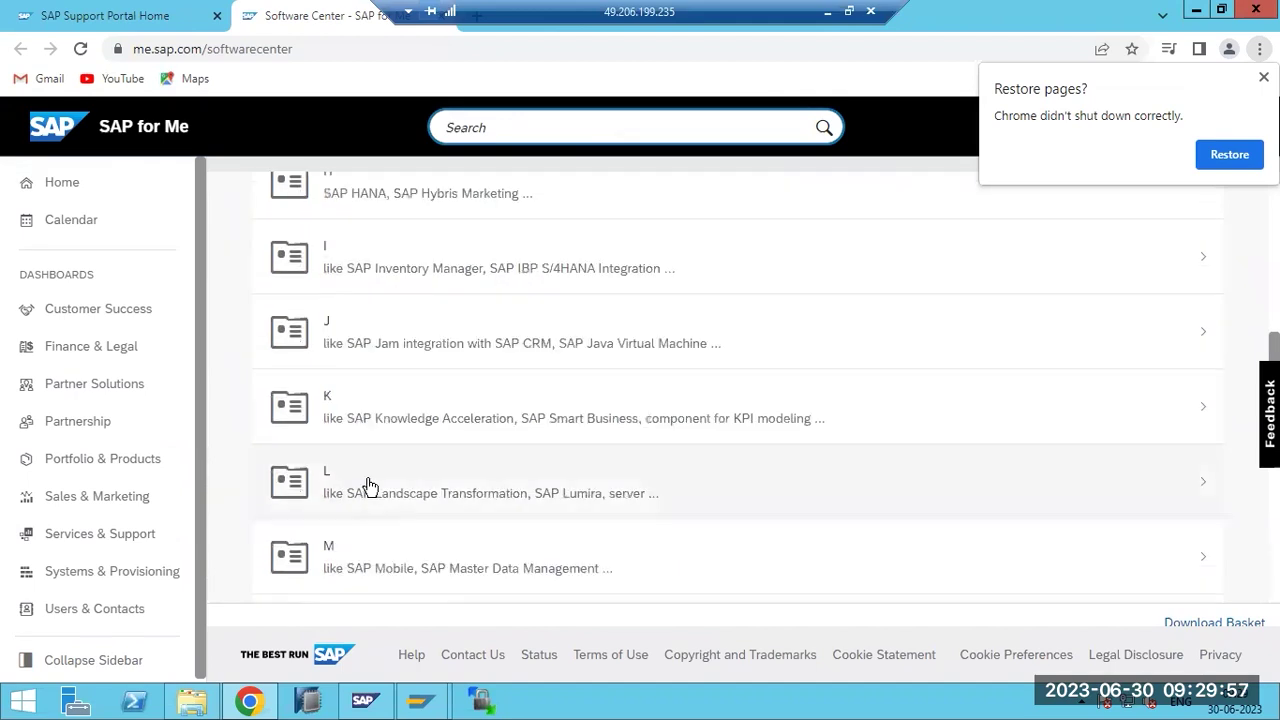
click(371, 429)
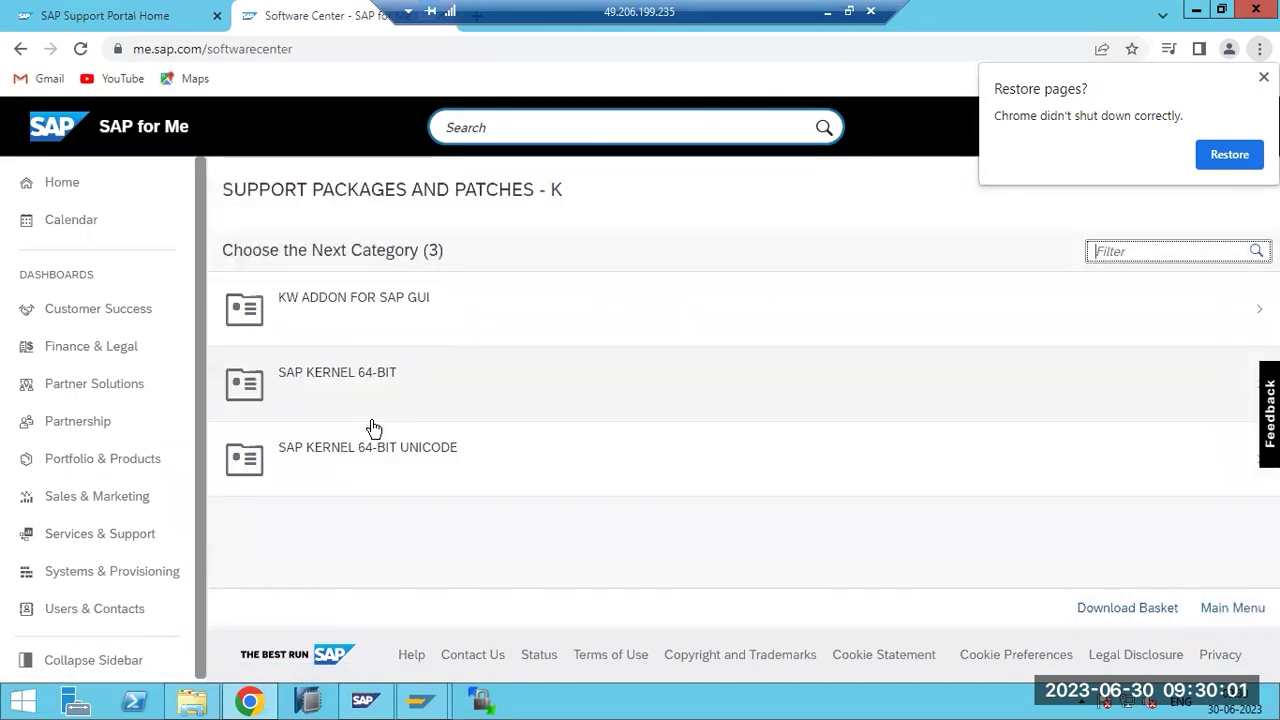
click(385, 466)
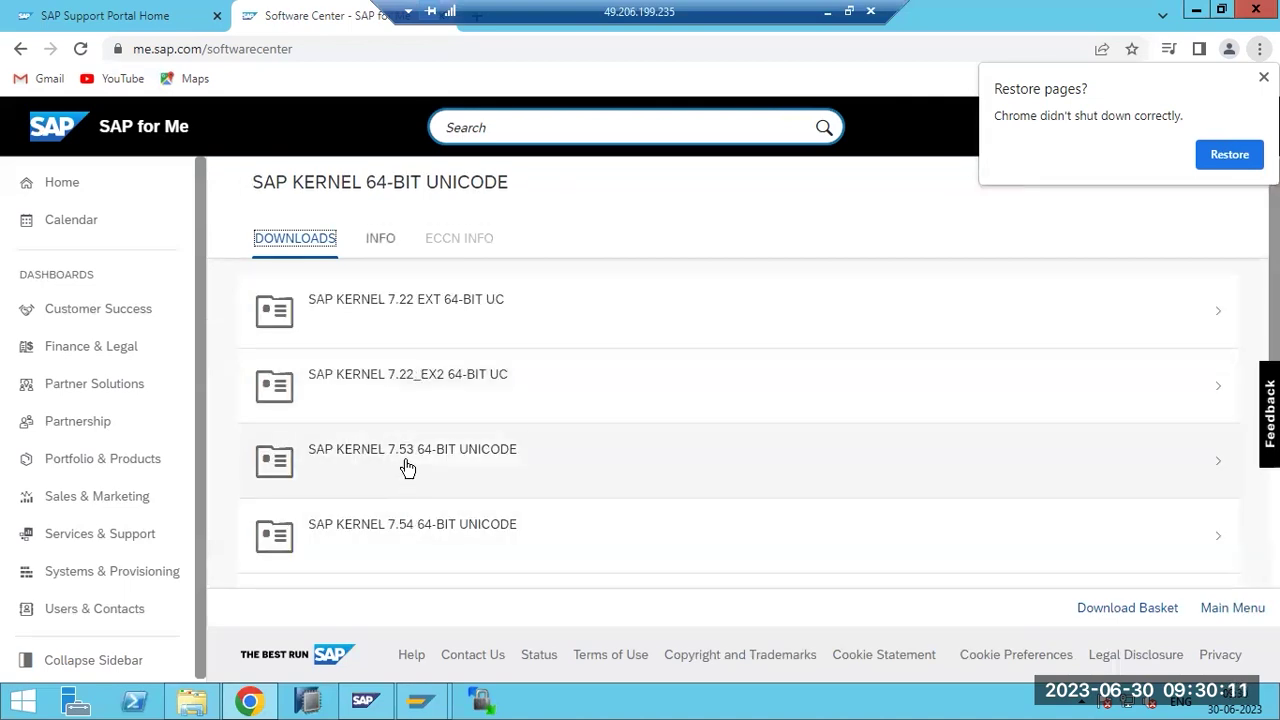
- Open the SAP KERNEL 7.53 64-BIT UNICODE downloads, filter them to WINDOWS ON X64 64BIT and look through the available files
scroll(408, 468, down, 1)
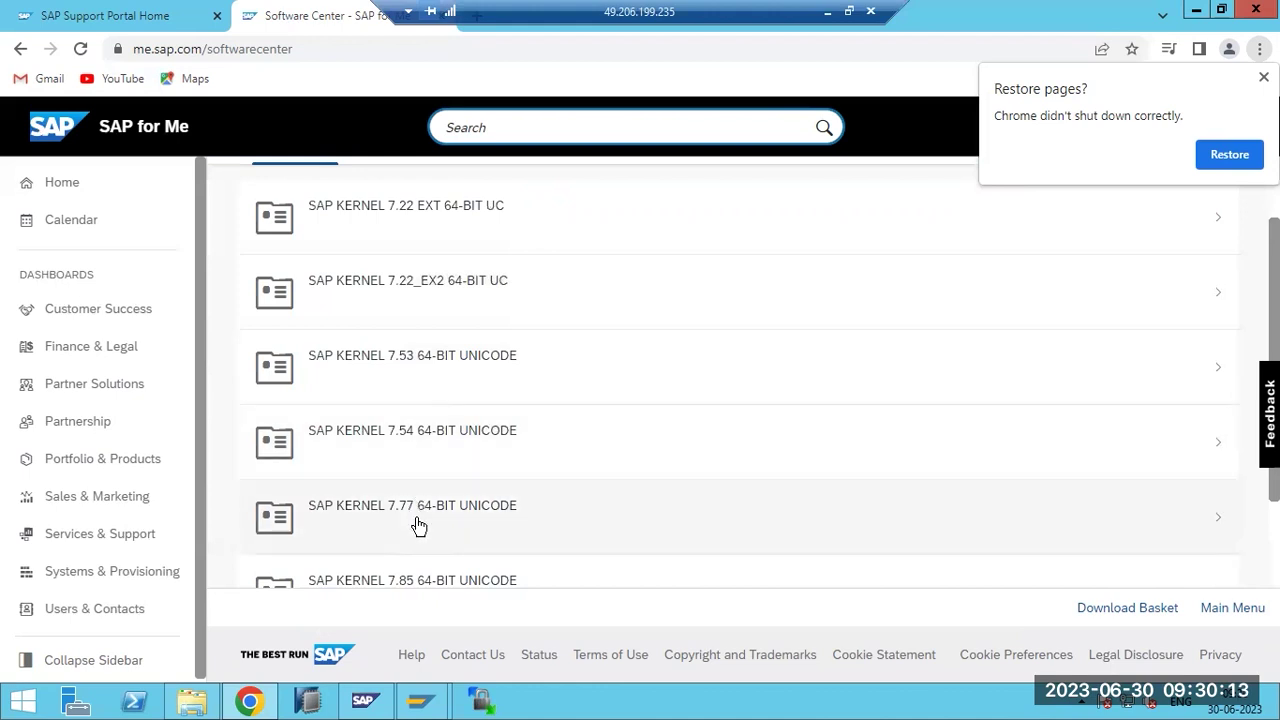
scroll(419, 526, down, 1)
scroll(429, 557, down, 1)
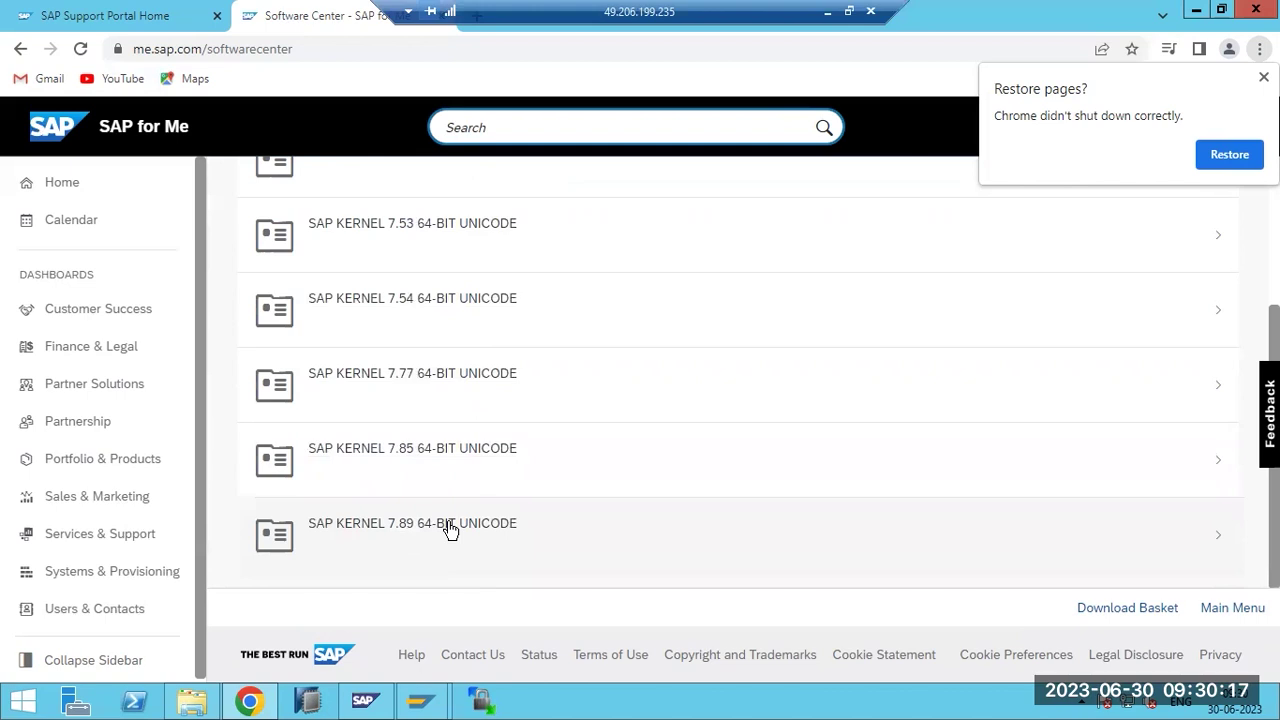
click(426, 246)
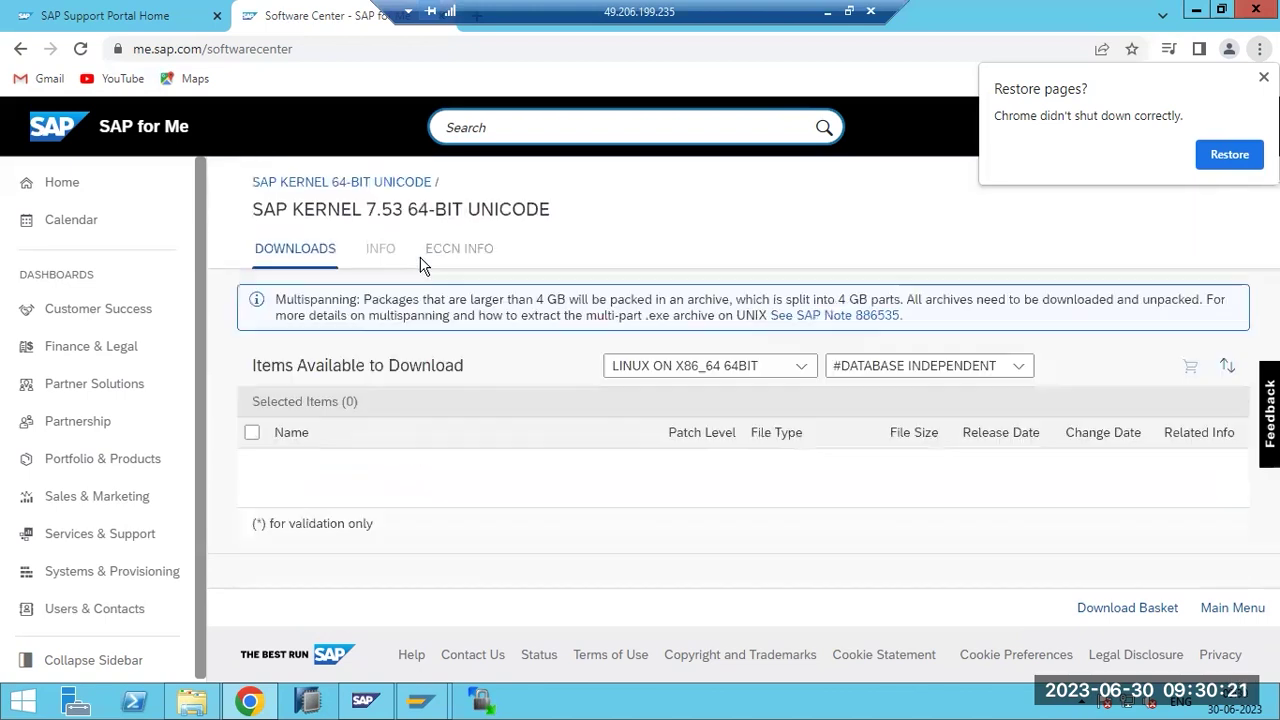
click(814, 370)
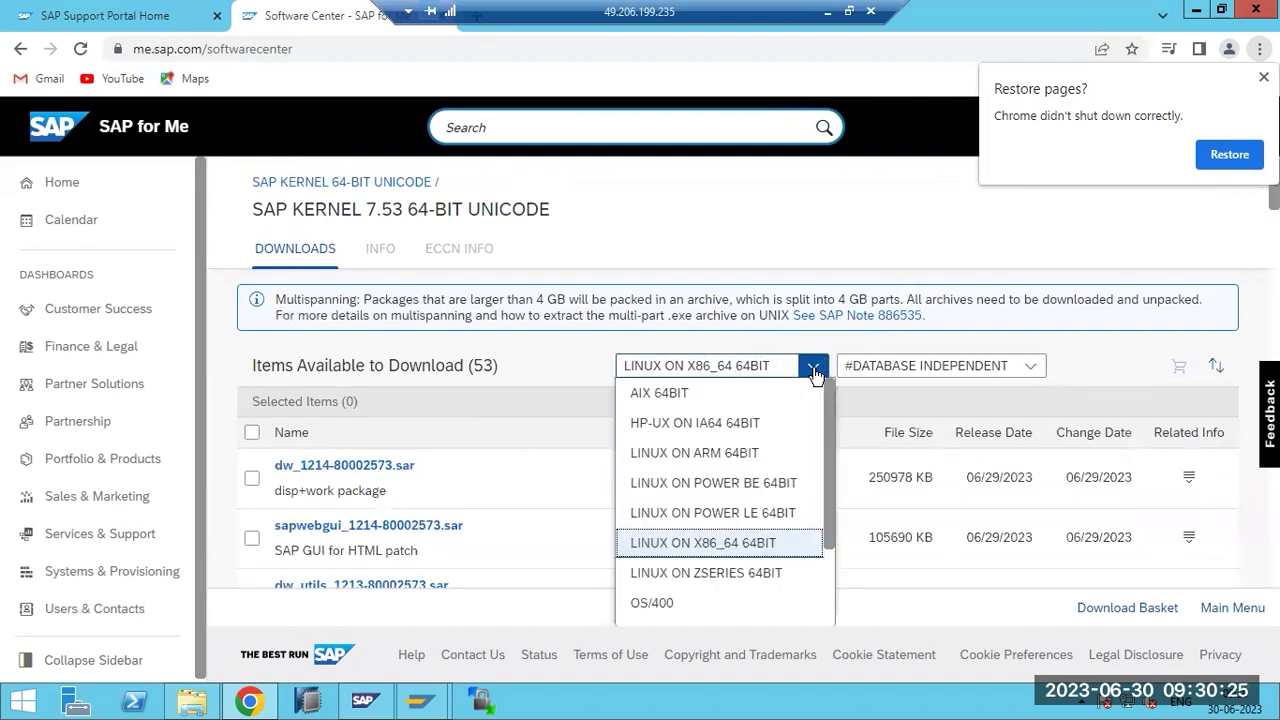
scroll(655, 602, down, 2)
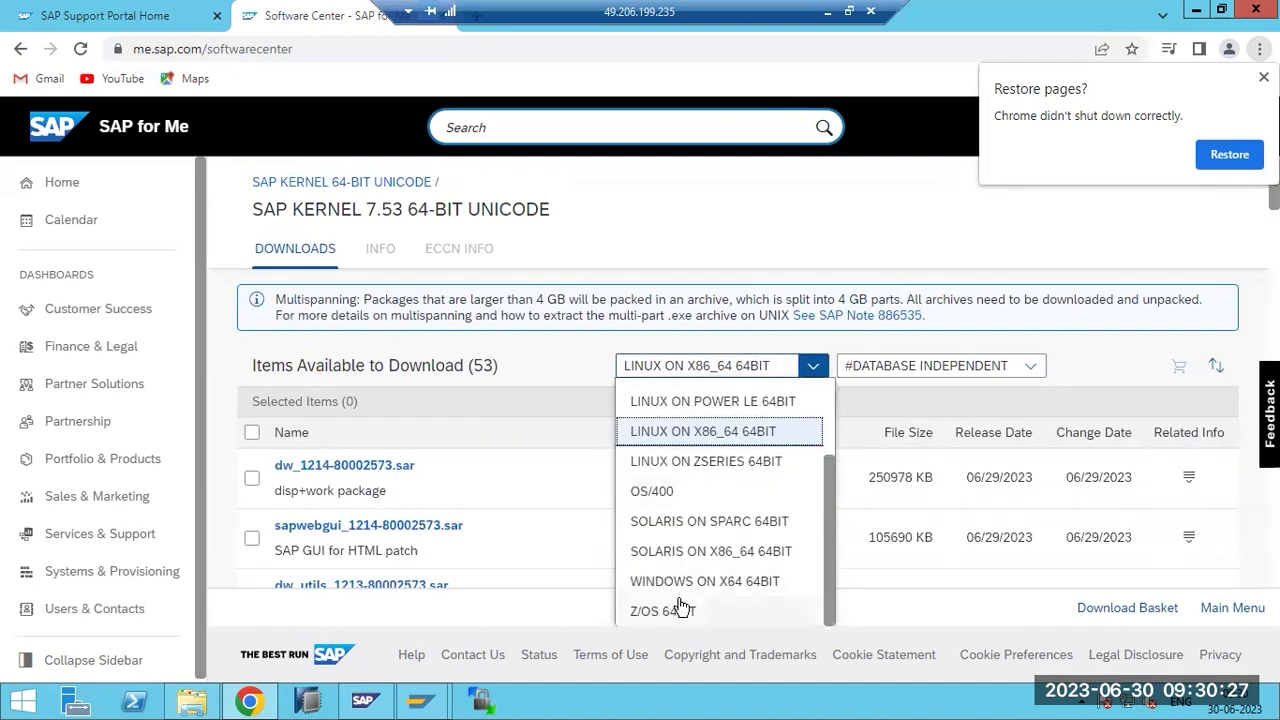
click(686, 594)
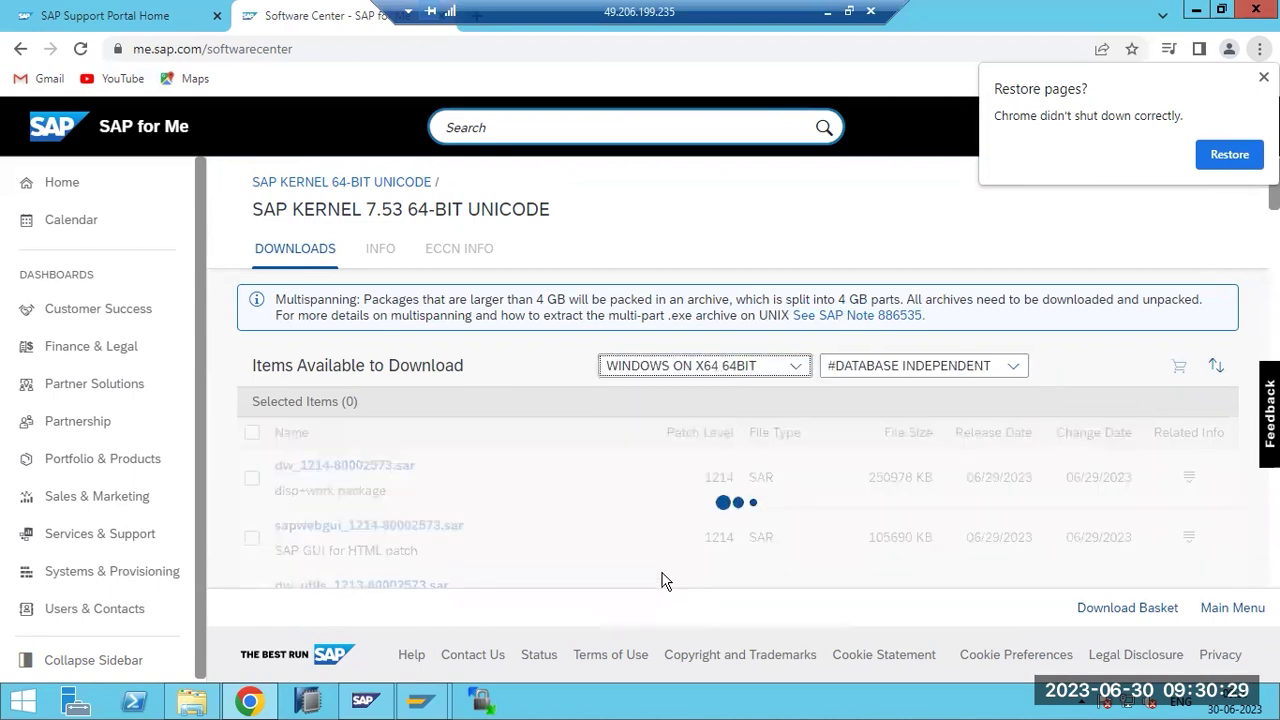
scroll(353, 548, down, 1)
scroll(353, 548, down, 2)
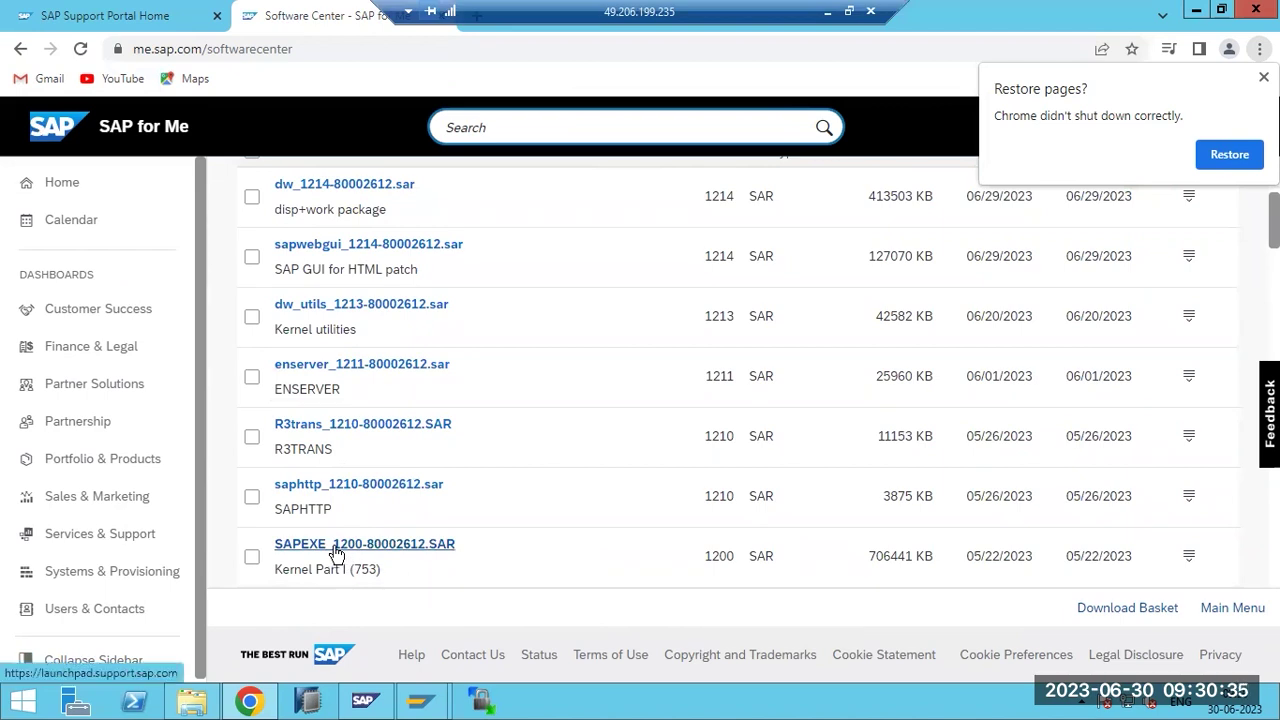
scroll(336, 553, up, 3)
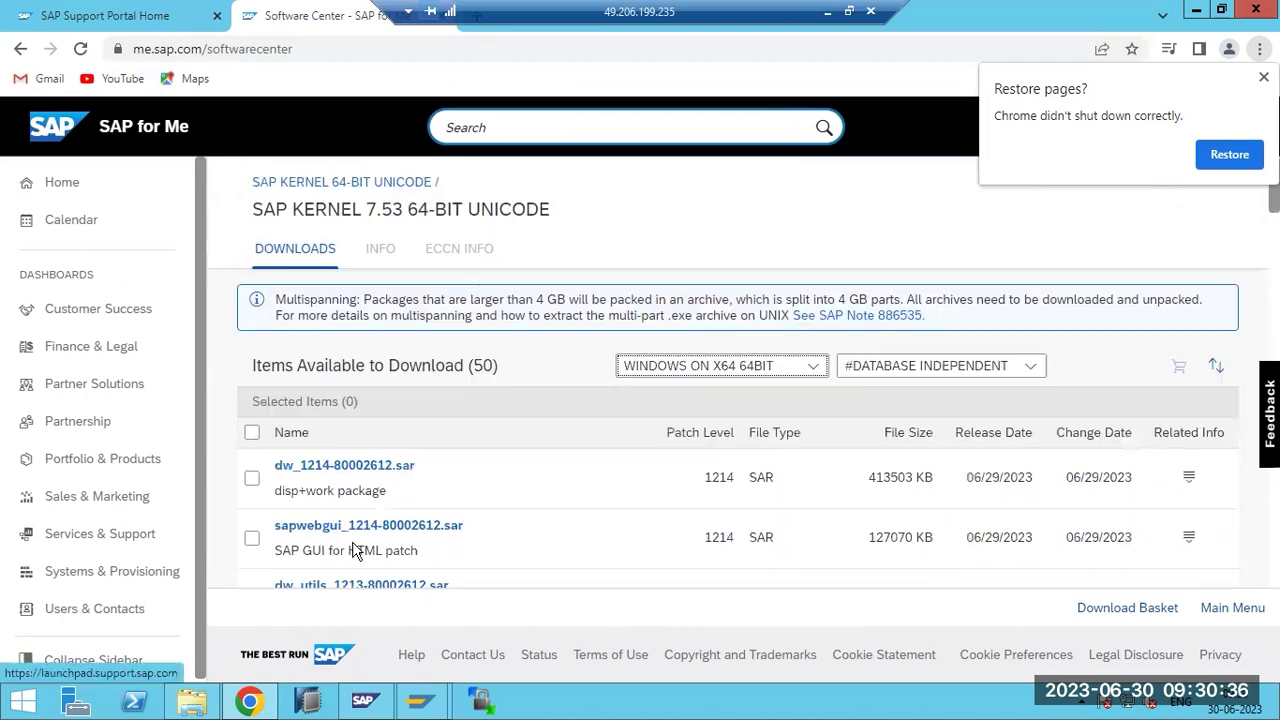
- Go back to the SAP KERNEL 64-BIT UNICODE list and open the SAP KERNEL 7.77 64-BIT UNICODE downloads
click(323, 184)
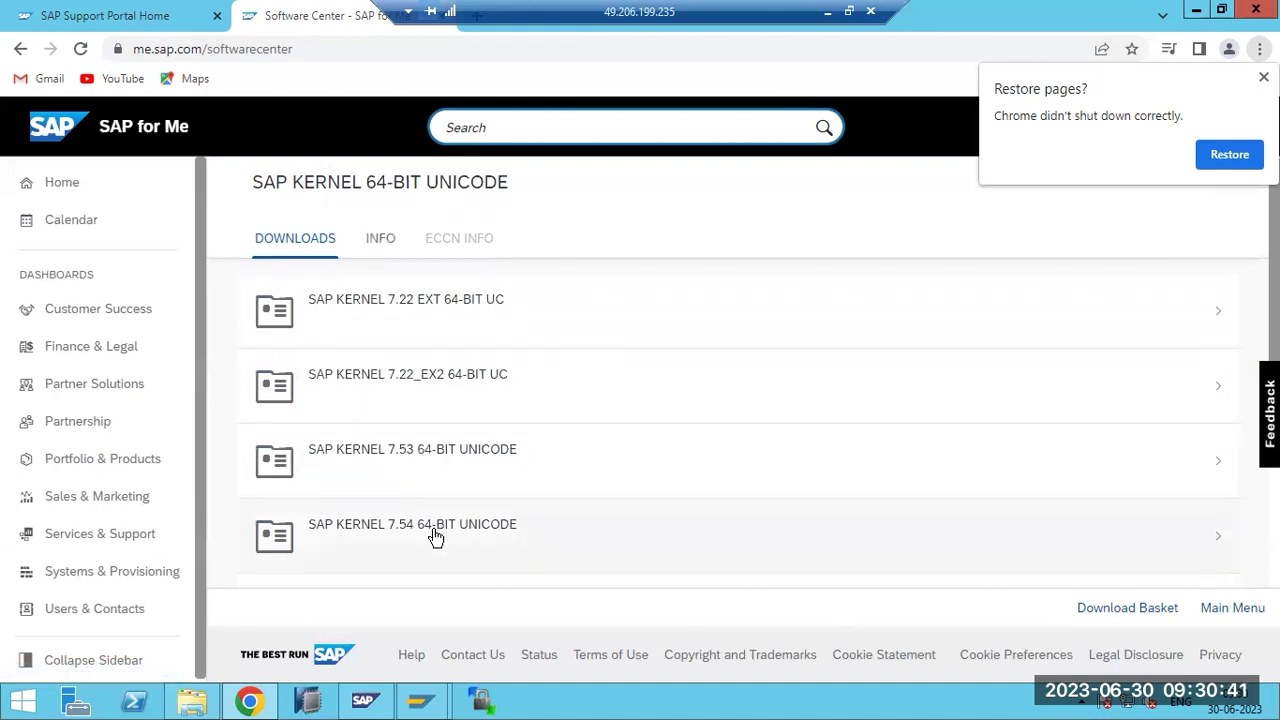
scroll(436, 538, down, 1)
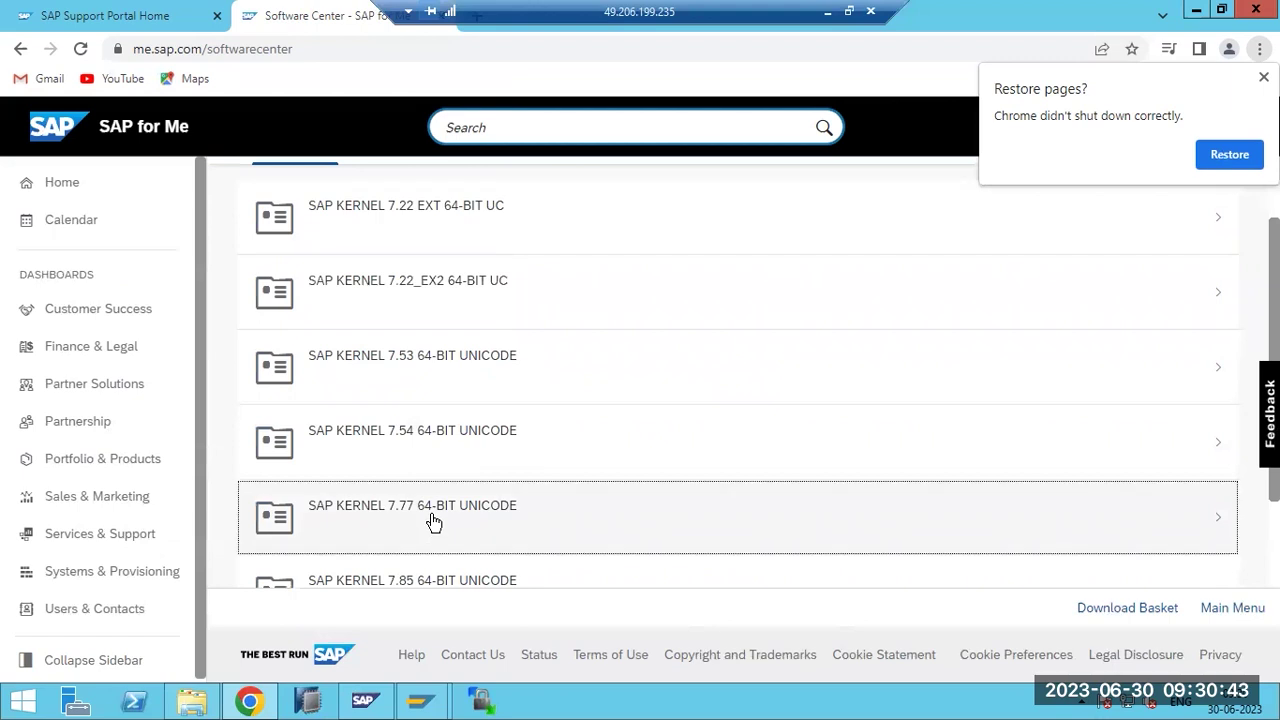
click(434, 522)
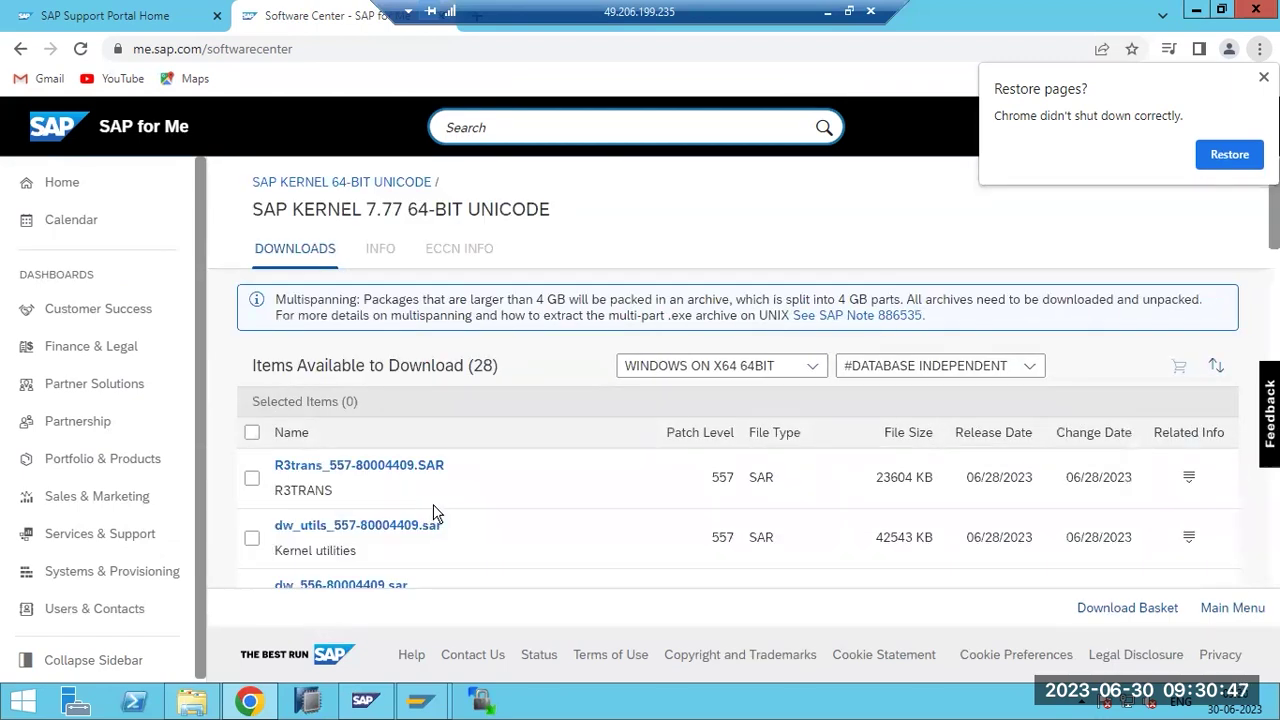
- Find SAPEXE_500-80004409.SAR, Kernel Part I, among the 7.77 downloads and open its Content Info
scroll(455, 505, down, 3)
scroll(455, 505, down, 4)
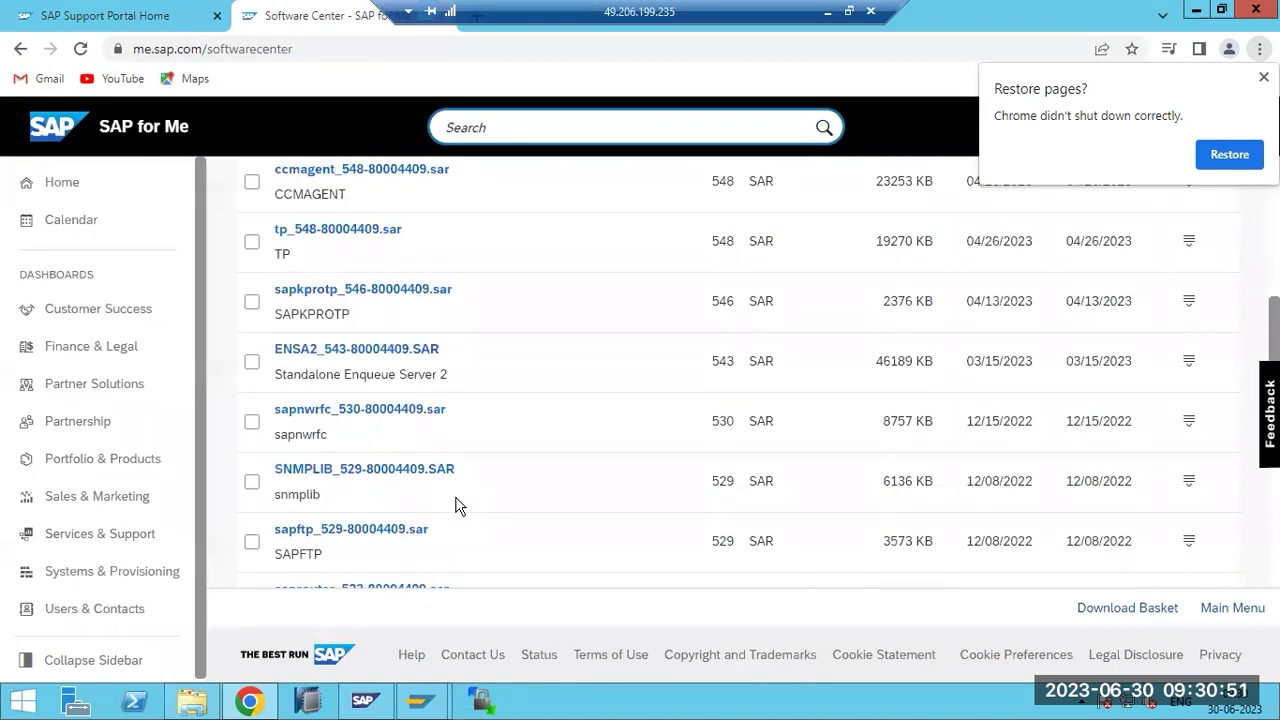
scroll(455, 505, down, 3)
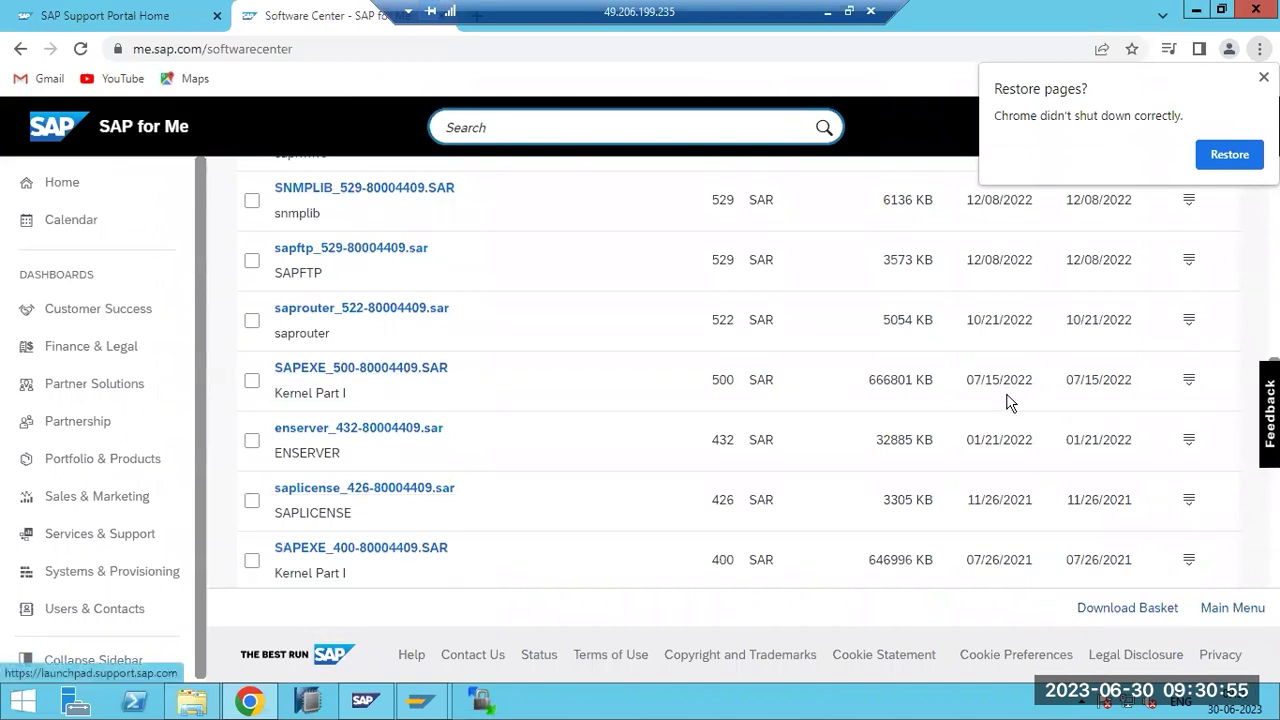
click(1188, 383)
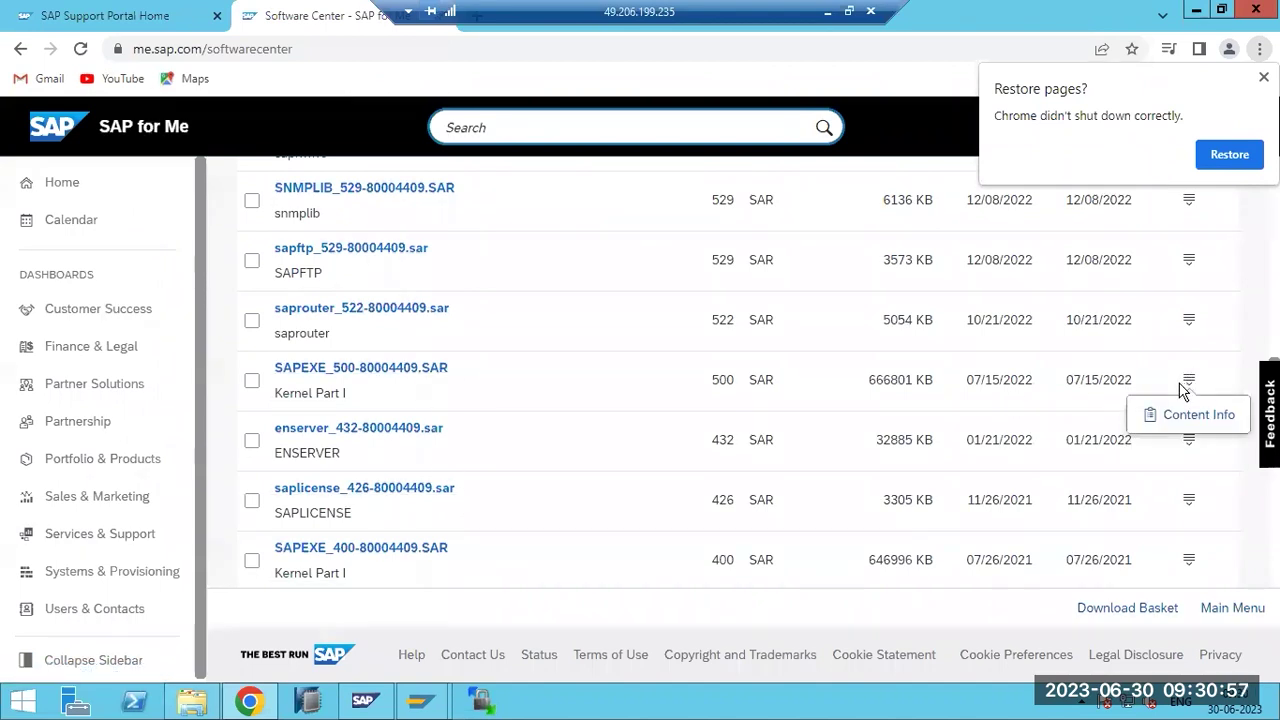
click(1168, 416)
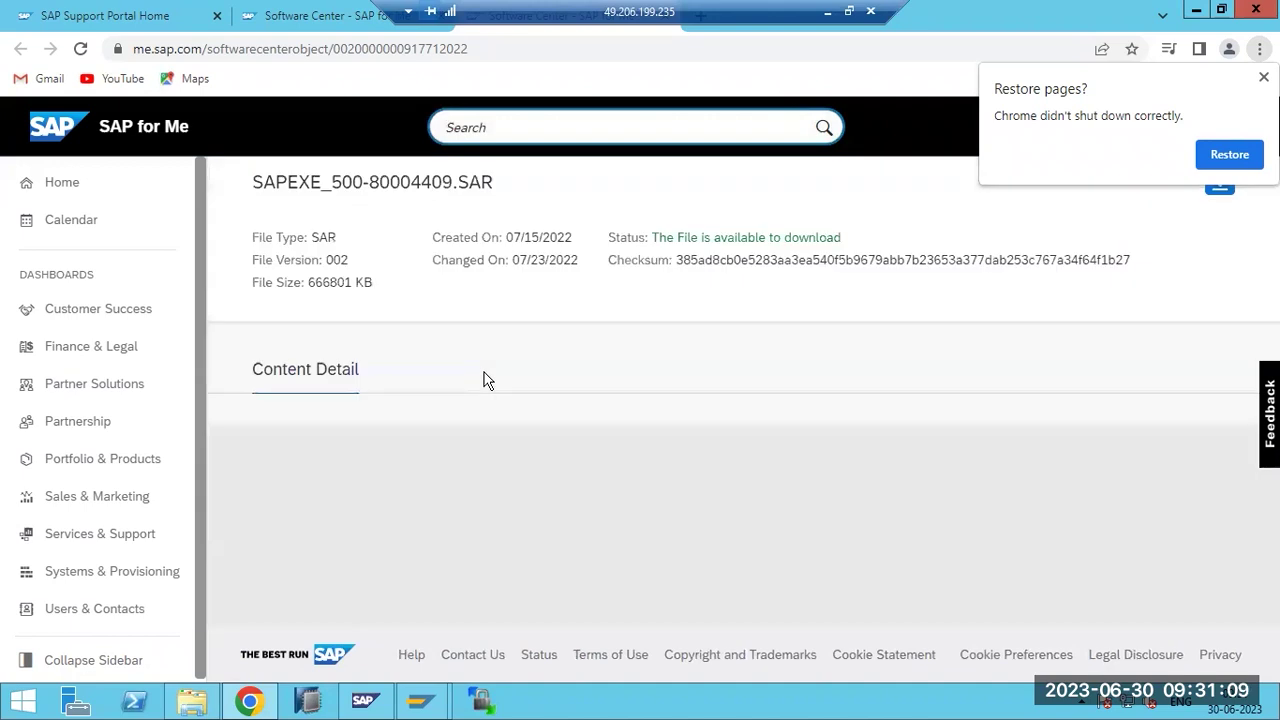
- Examine the file's relinfo information, highlighting the kernel make variant, compile date and supported database releases
drag(367, 452, 435, 468)
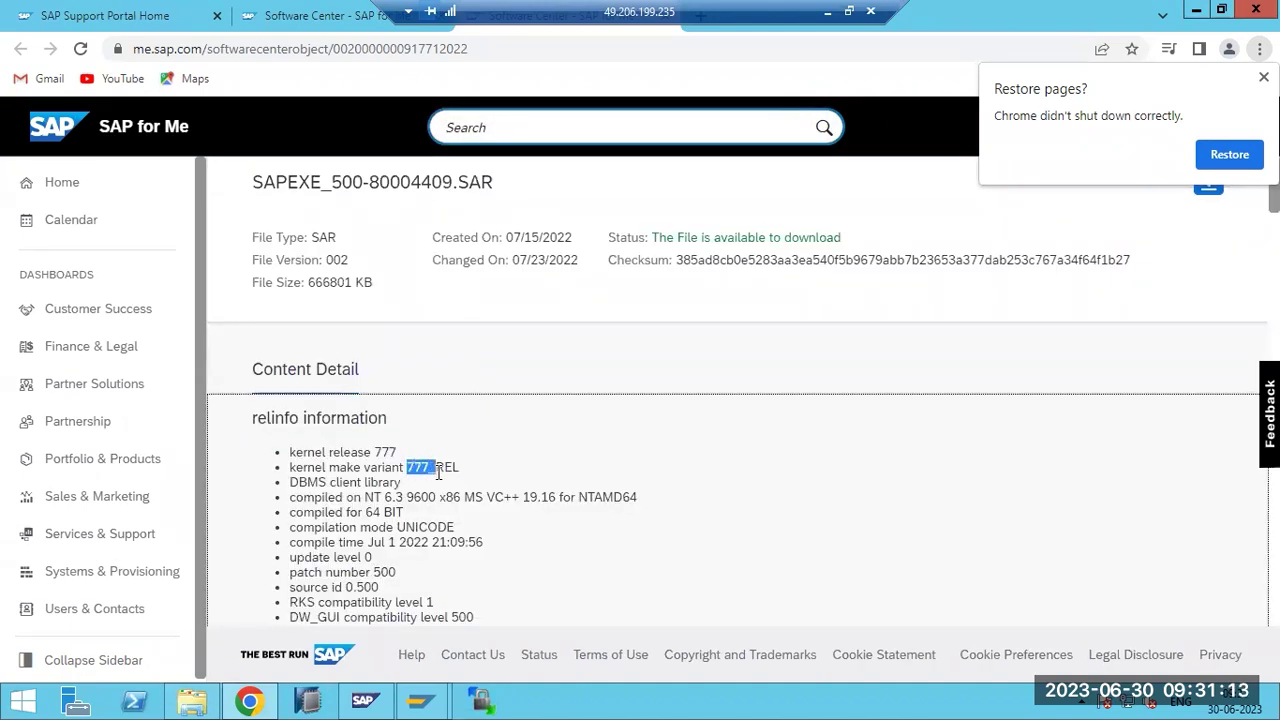
scroll(456, 505, down, 1)
drag(358, 422, 431, 450)
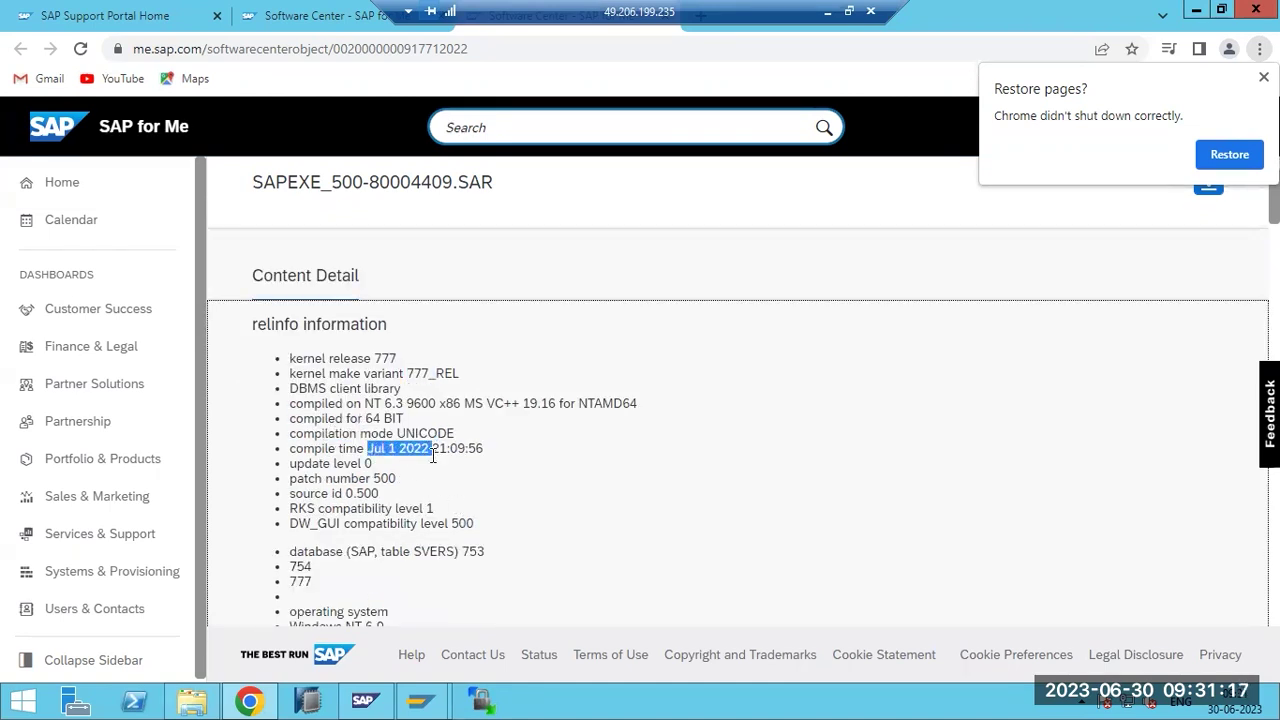
scroll(423, 498, down, 1)
drag(293, 470, 440, 468)
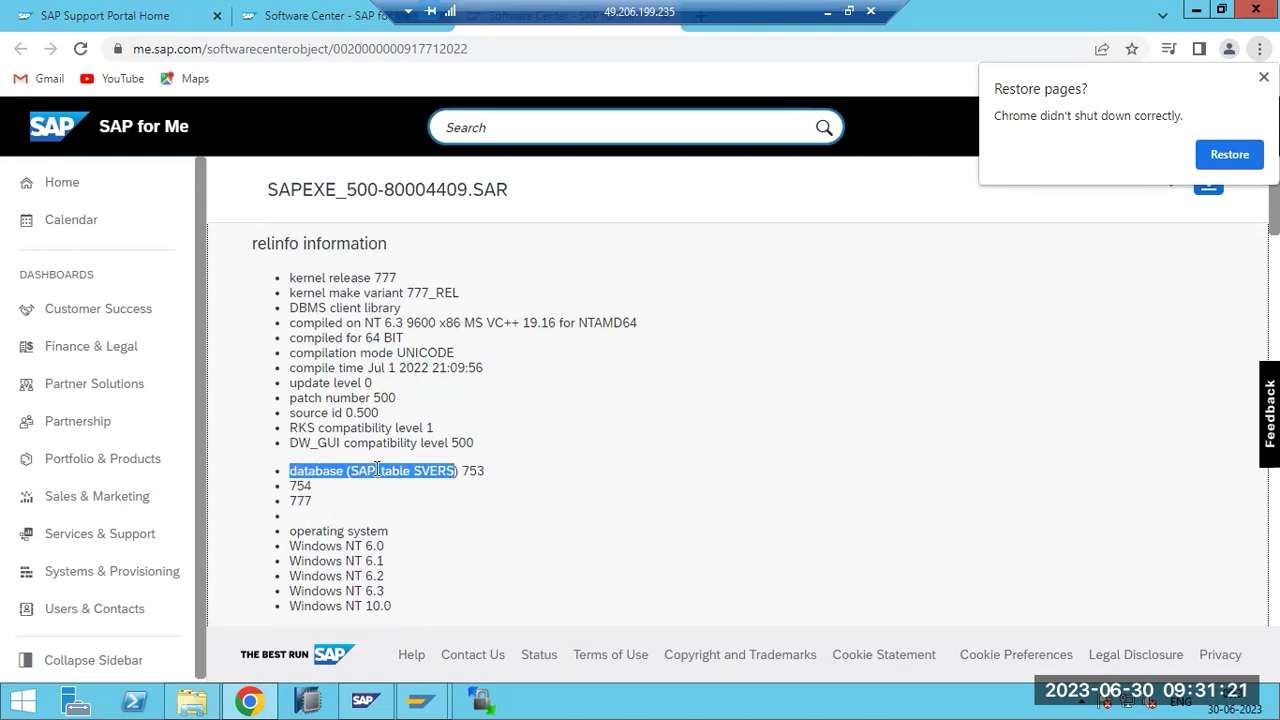
click(393, 470)
drag(474, 477, 496, 498)
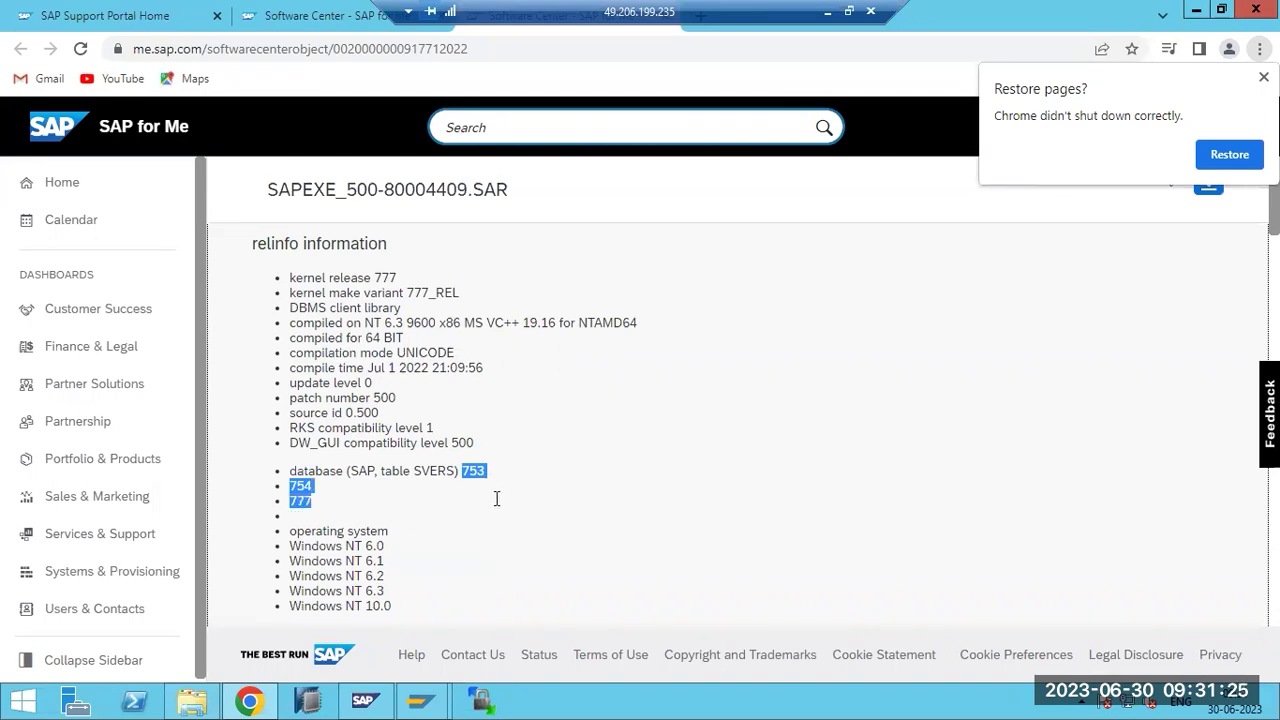
- Review the patch texts, note numbers and patch levels listed for SAPEXE_500-80004409.SAR, checking them against the patch level in the file name
scroll(496, 500, down, 2)
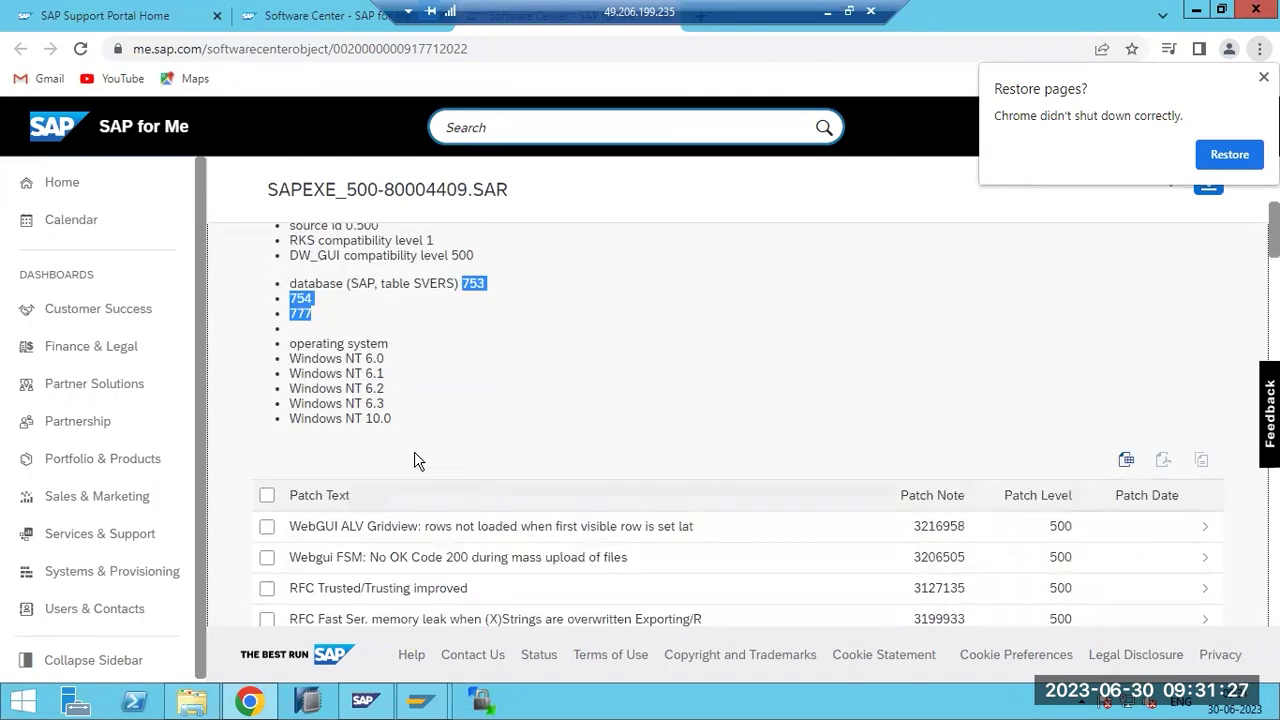
scroll(400, 490, down, 2)
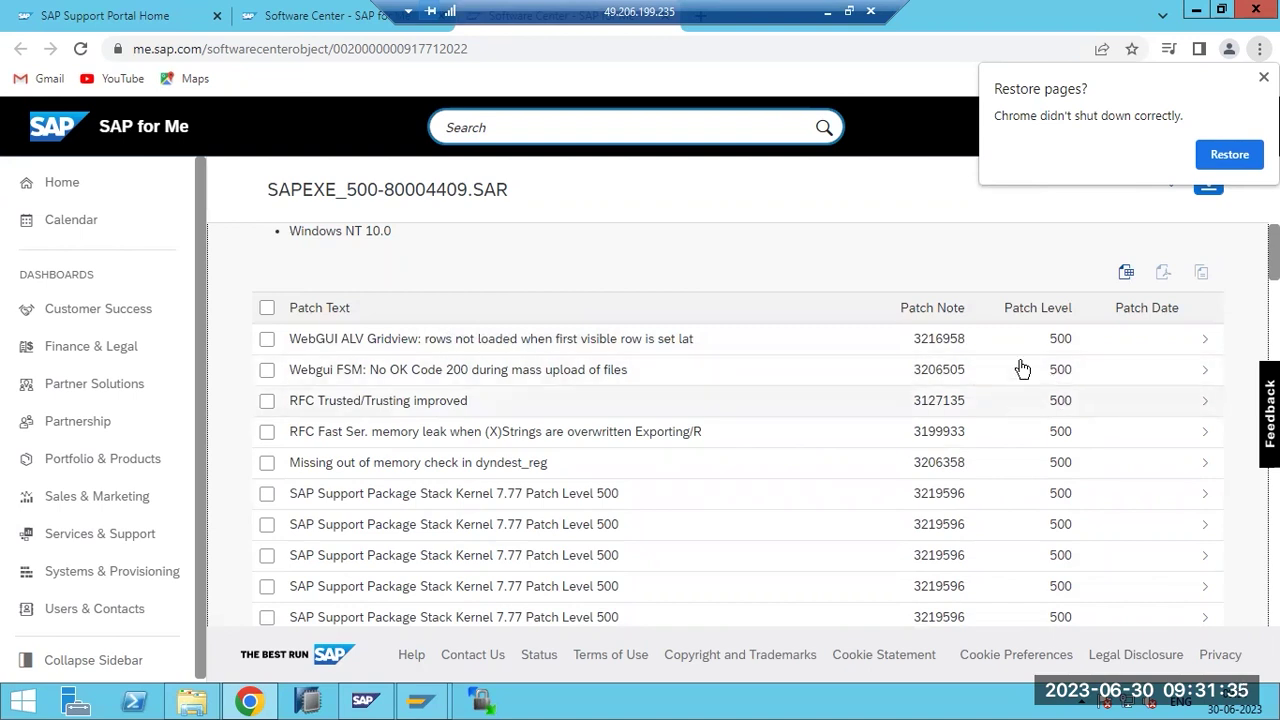
scroll(457, 434, up, 6)
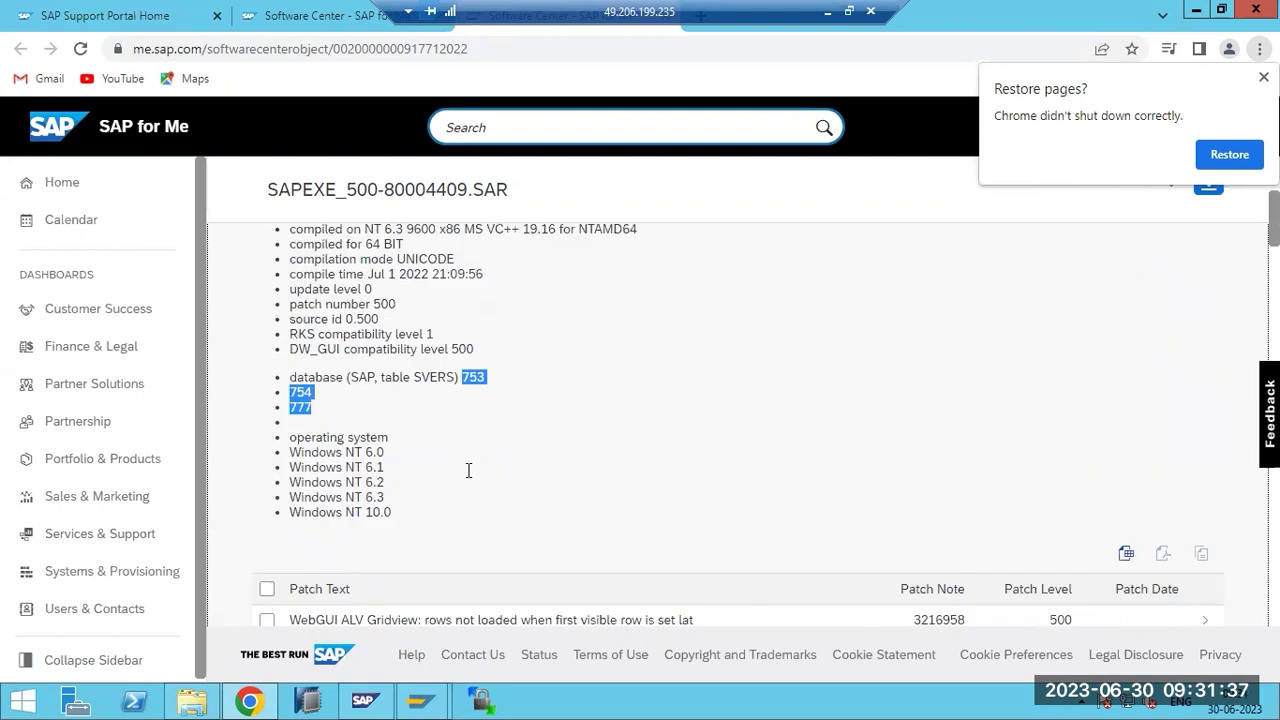
drag(310, 182, 352, 182)
scroll(466, 494, down, 6)
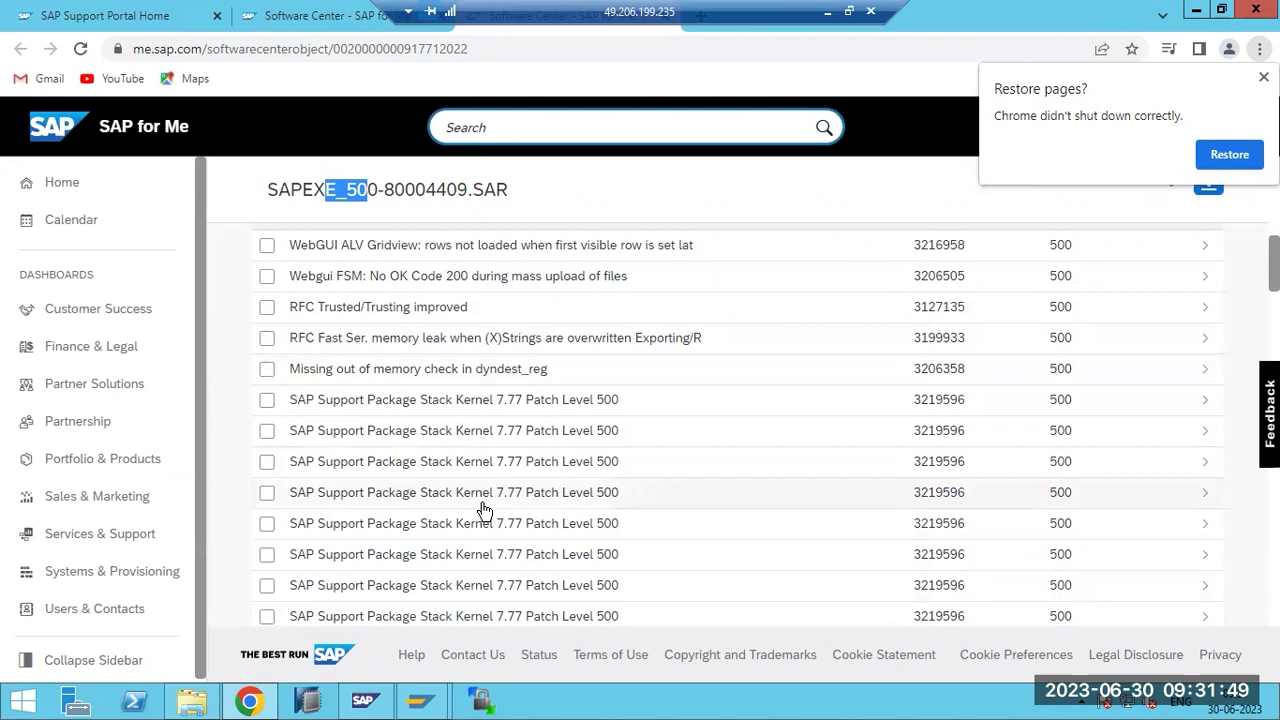
scroll(485, 515, down, 5)
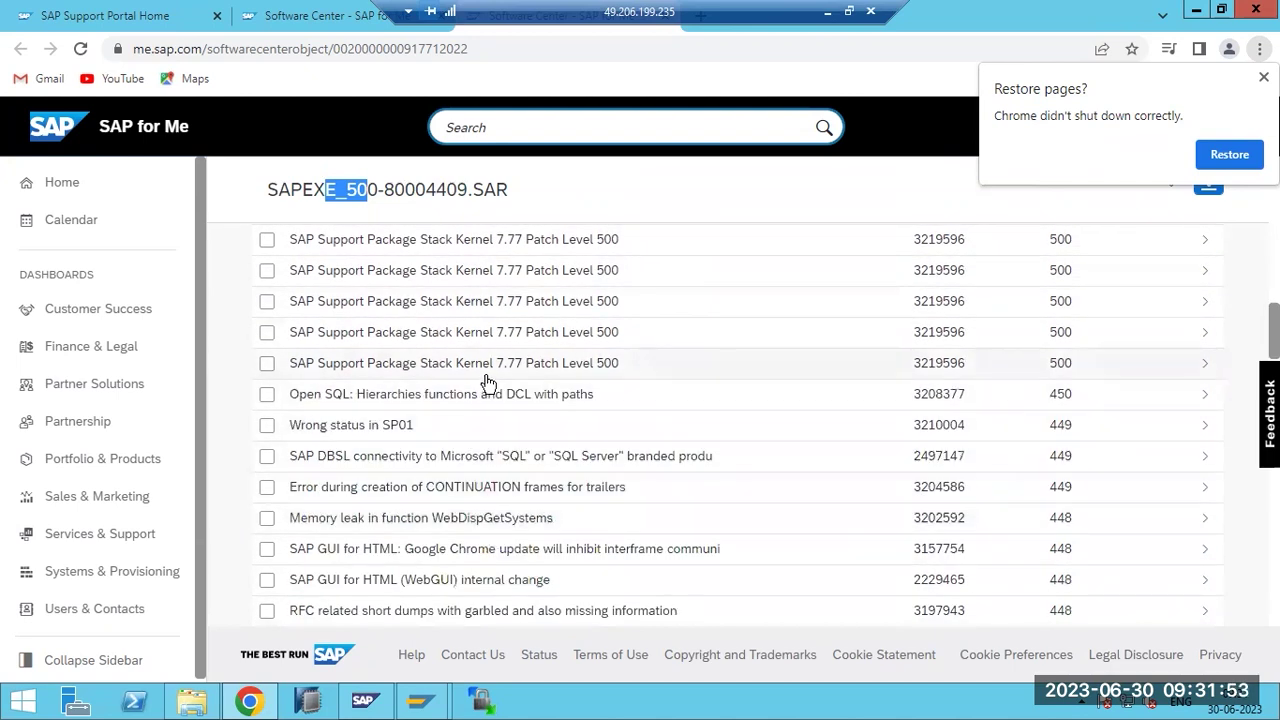
right_click(938, 368)
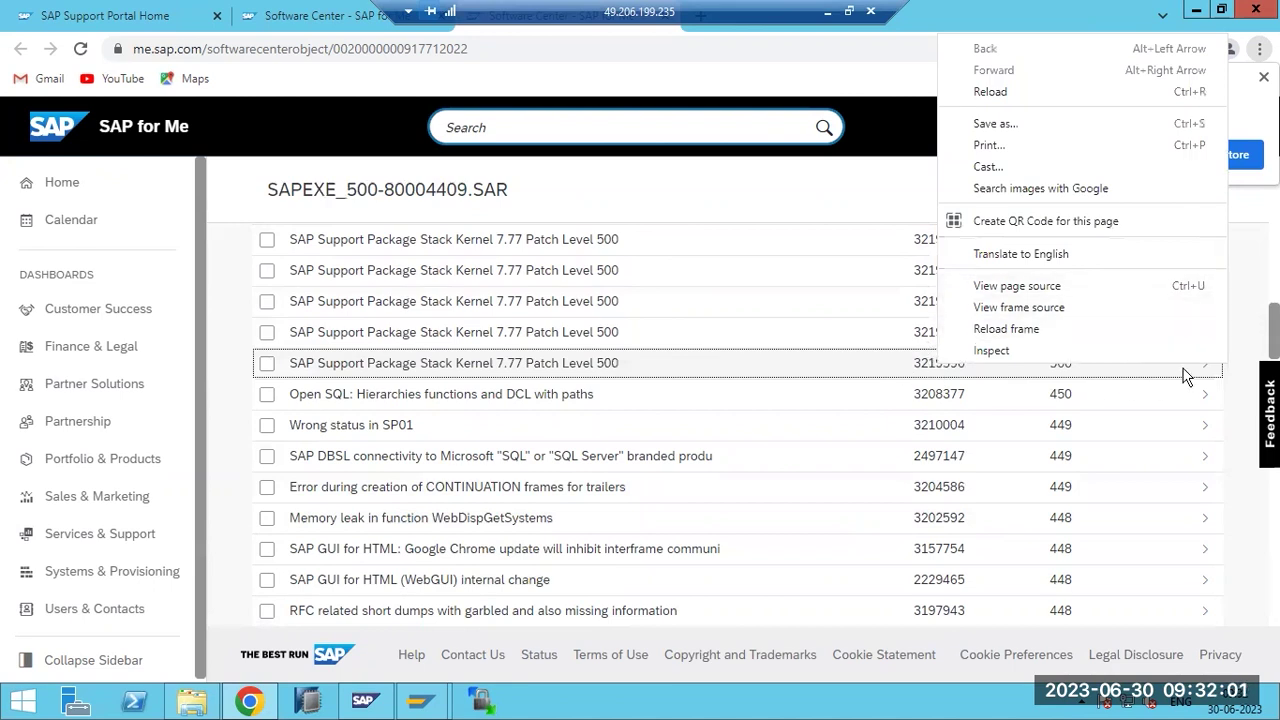
- Return to the relinfo information and highlight the releases listed for database (SAP, table SVERS)
scroll(740, 420, up, 10)
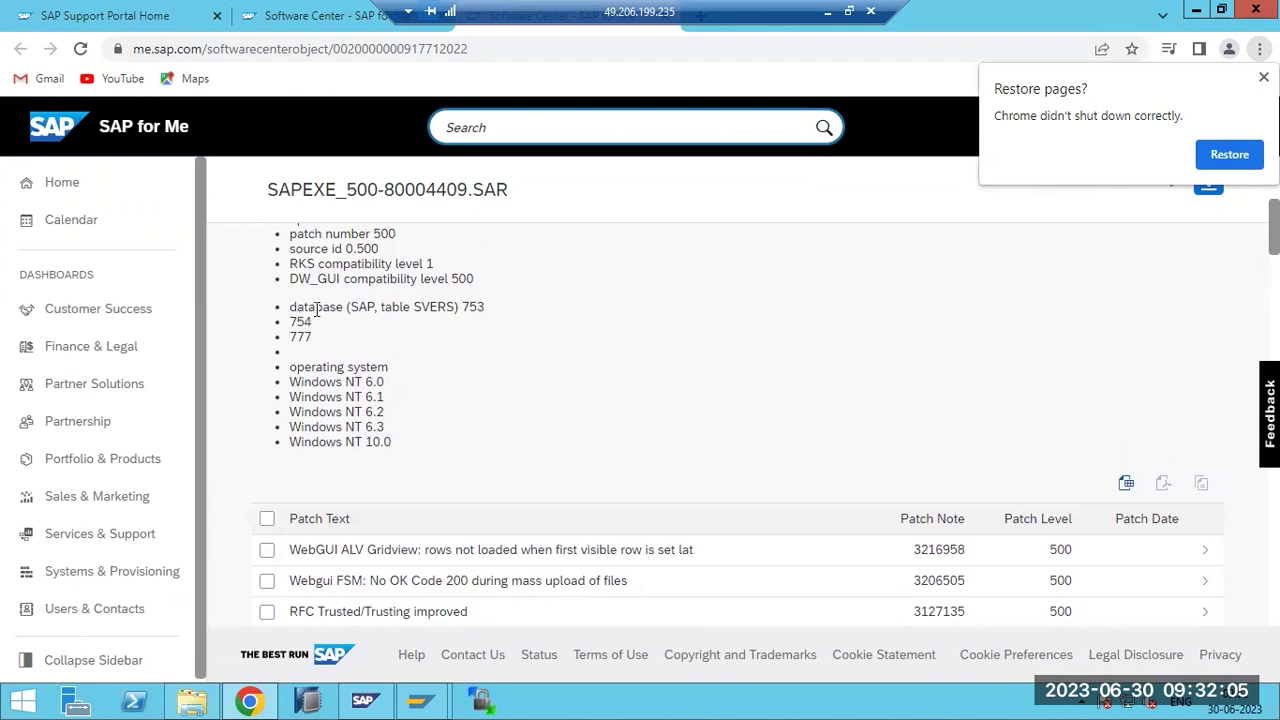
drag(311, 306, 378, 307)
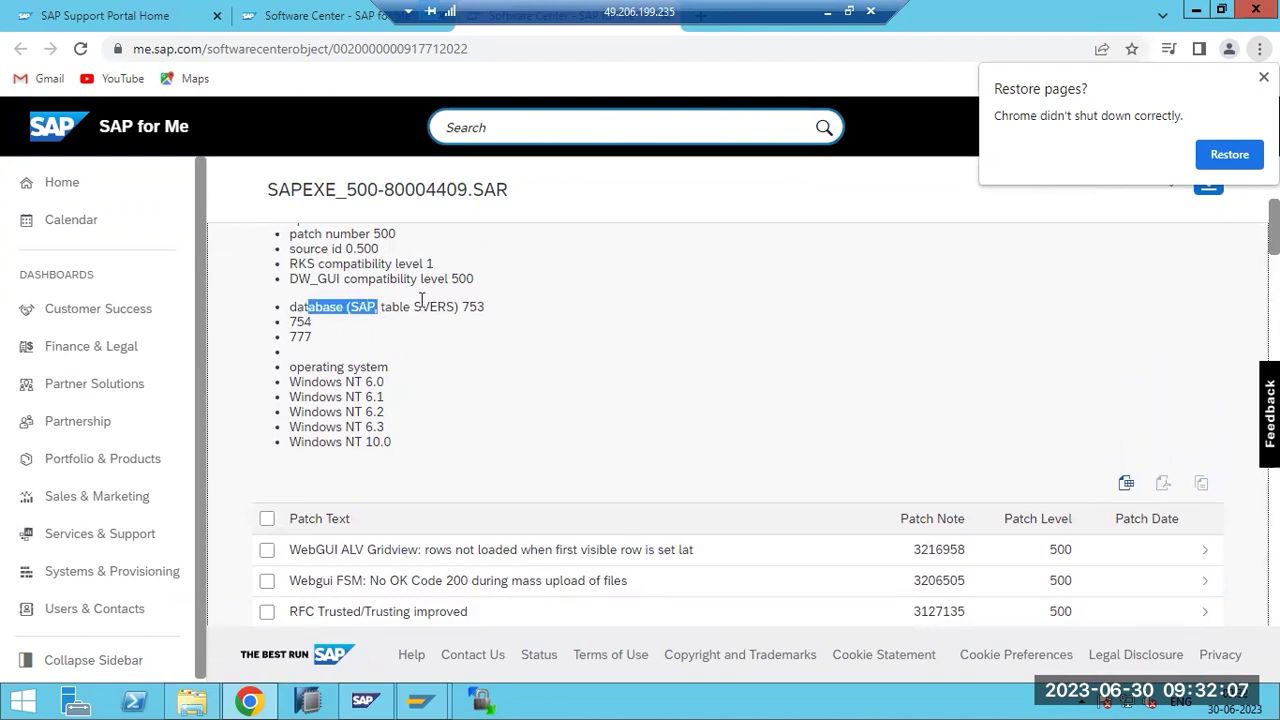
click(466, 306)
drag(481, 312, 487, 331)
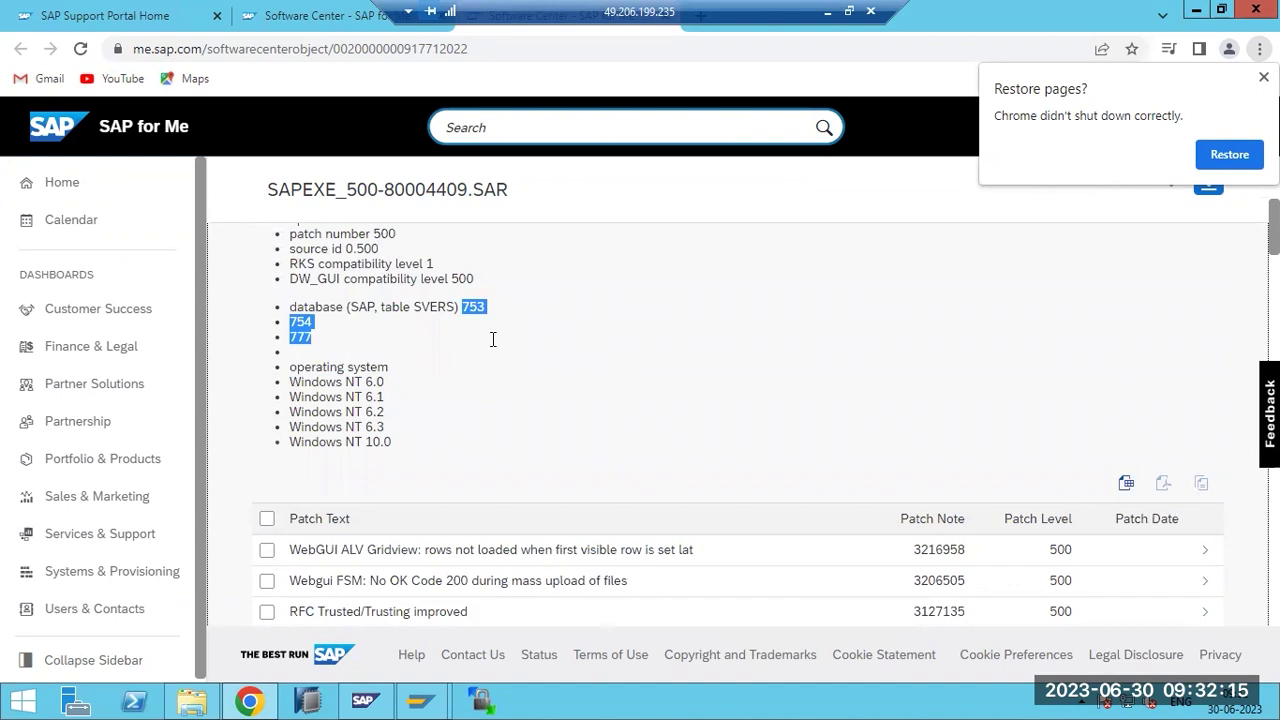
- Copy patch note number 3219596 from the SAP Support Package Stack Kernel 7.77 row and search for it in the SAP Support Portal
scroll(492, 340, down, 5)
scroll(509, 351, up, 2)
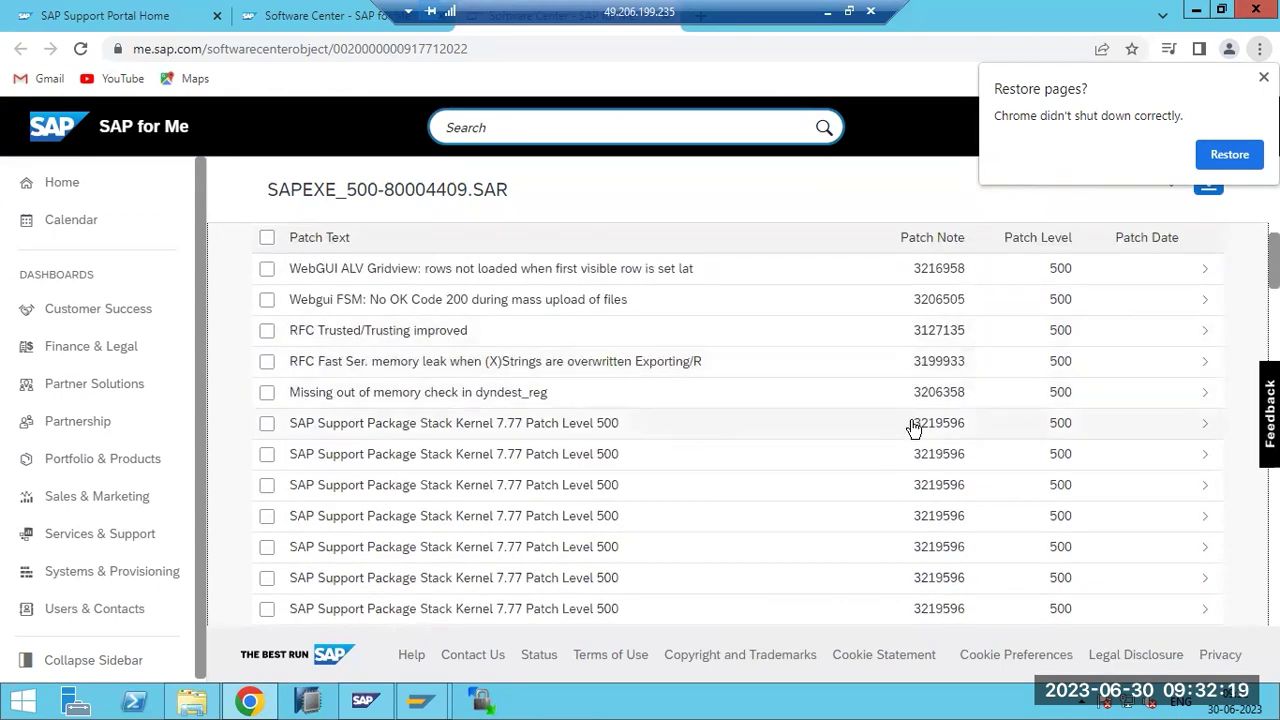
drag(914, 428, 960, 430)
click(942, 432)
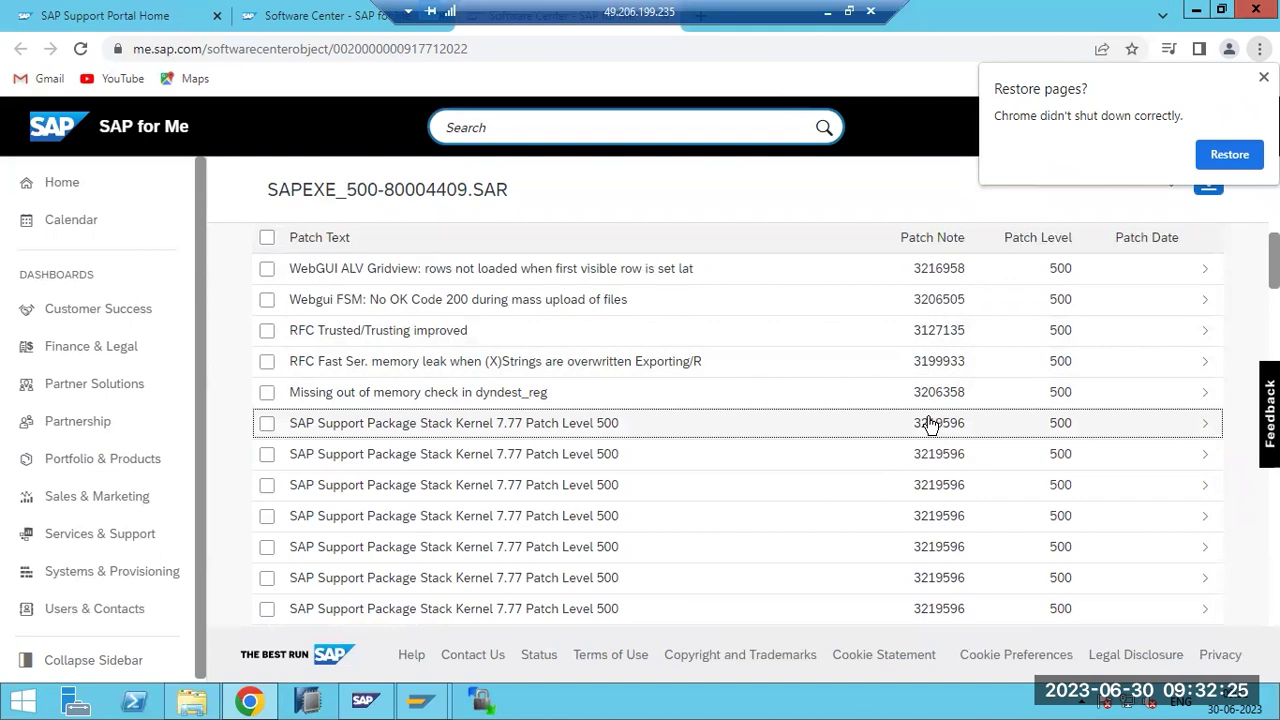
drag(903, 431, 968, 434)
key(ctrl+c)
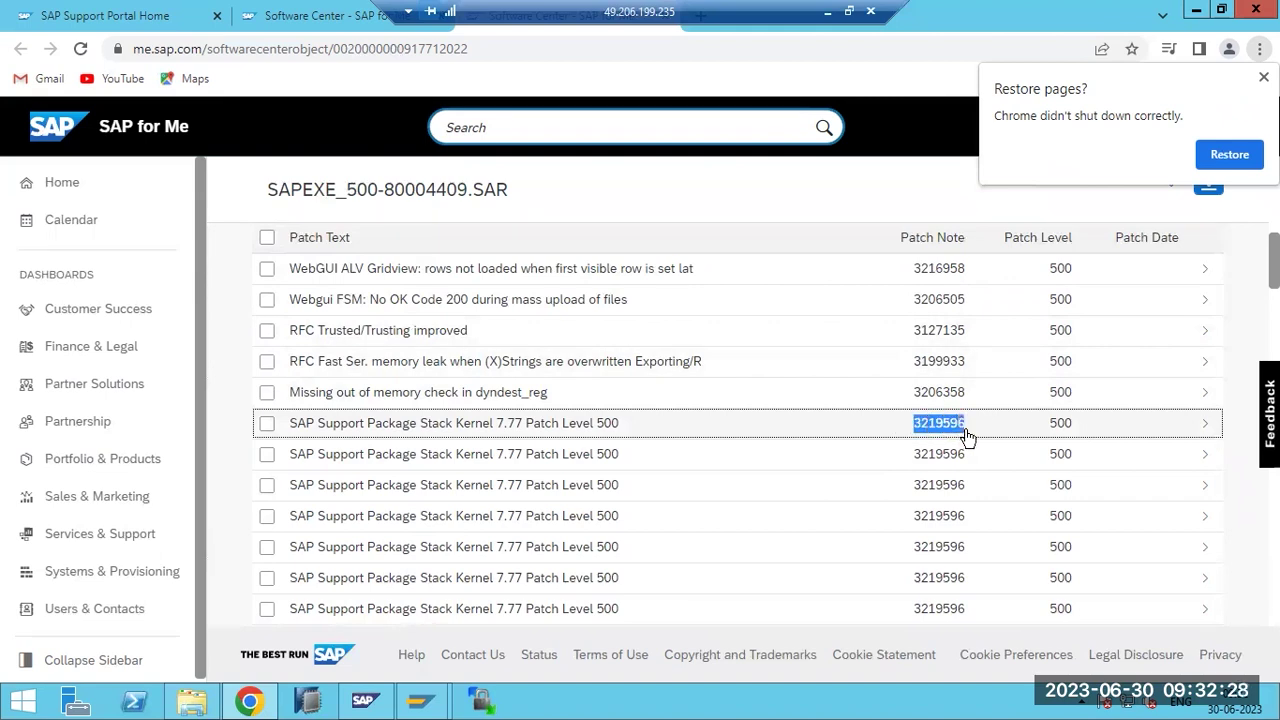
click(150, 28)
click(312, 262)
key(ctrl+v)
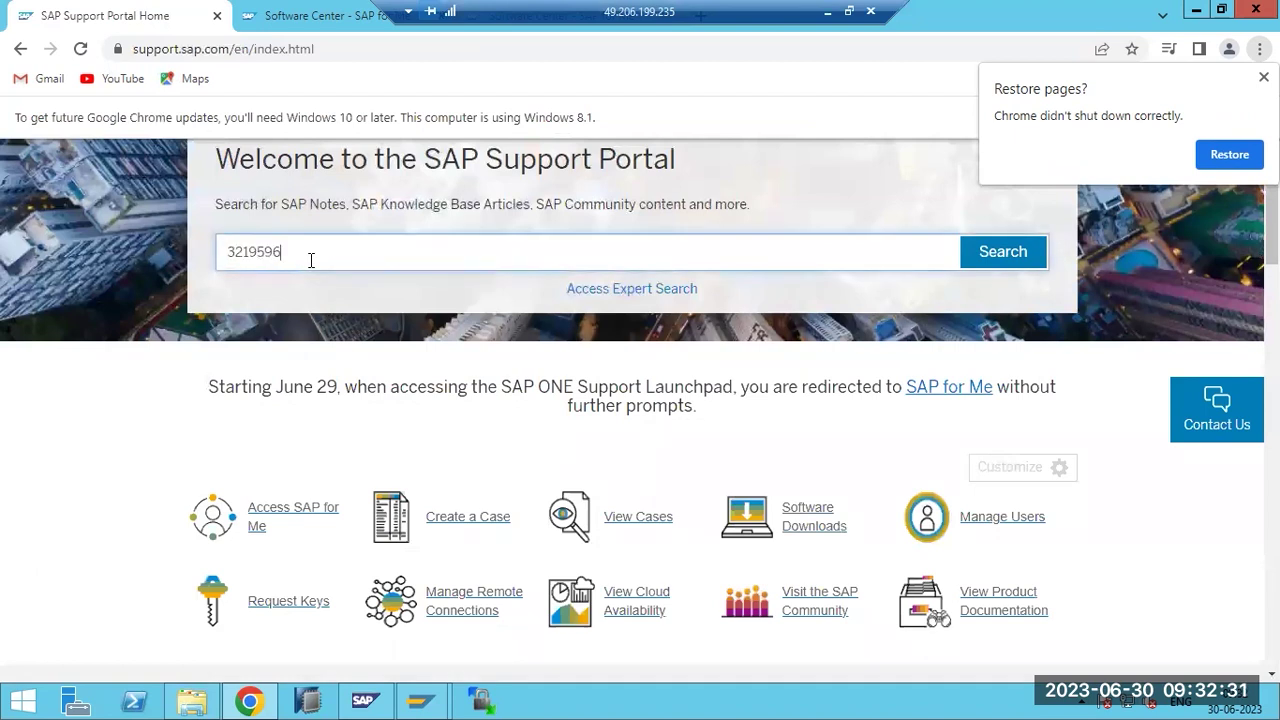
key(Return)
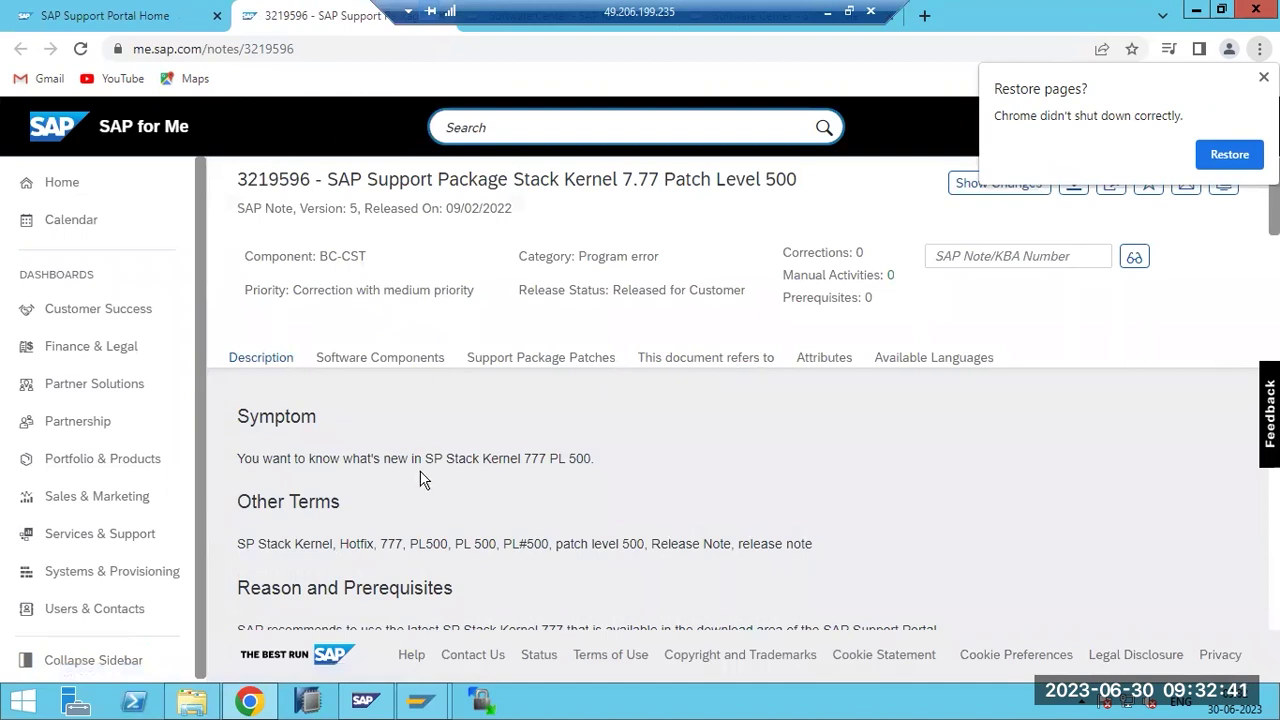
- Read the note's Reason and Prerequisites section, highlighting the recommendation, the supported S/4HANA release and the downward compatibility statements for kernel 777
scroll(420, 478, down, 1)
drag(314, 537, 488, 540)
scroll(492, 537, down, 1)
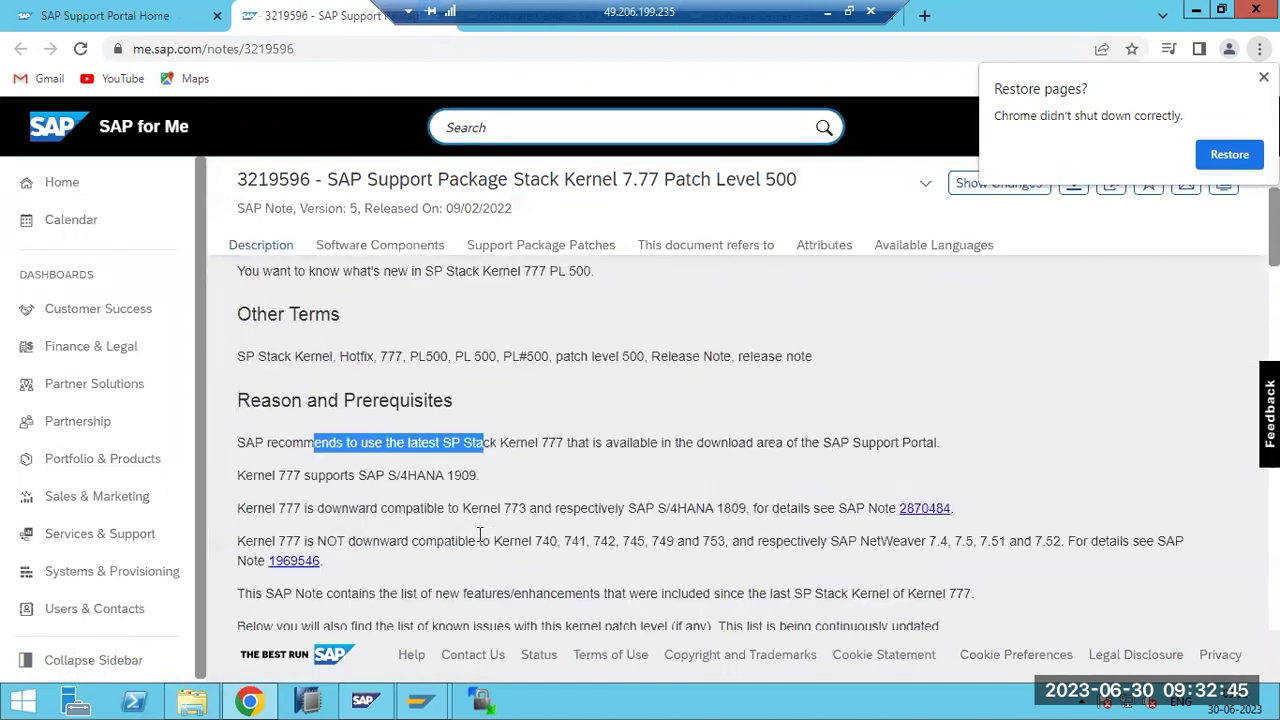
drag(268, 476, 481, 485)
scroll(450, 532, down, 1)
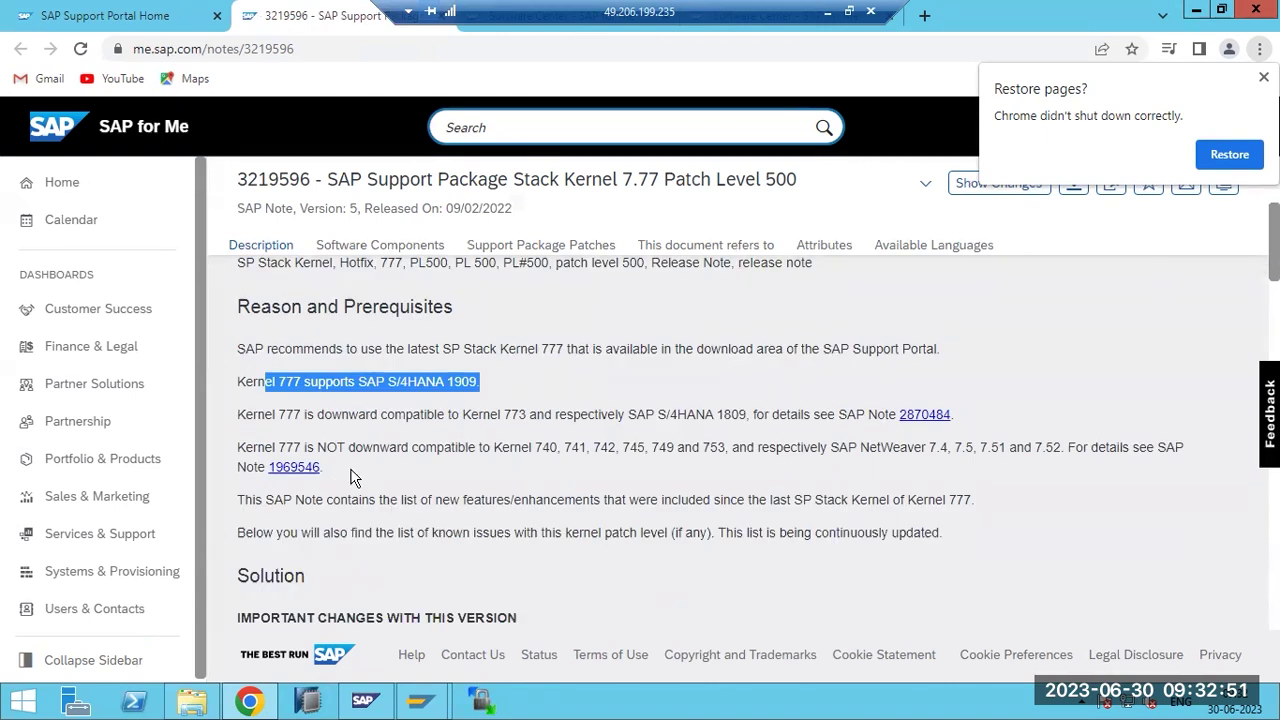
click(345, 414)
drag(345, 414, 647, 418)
click(404, 477)
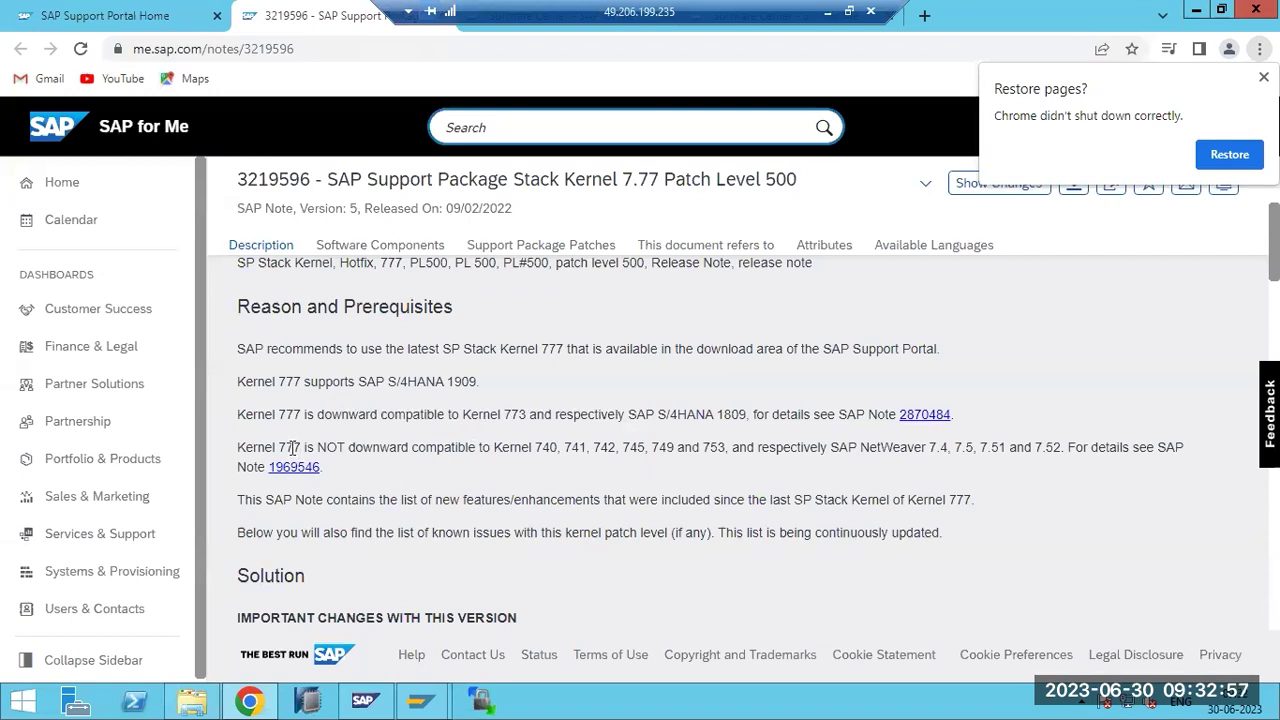
drag(286, 447, 658, 443)
drag(860, 450, 1096, 470)
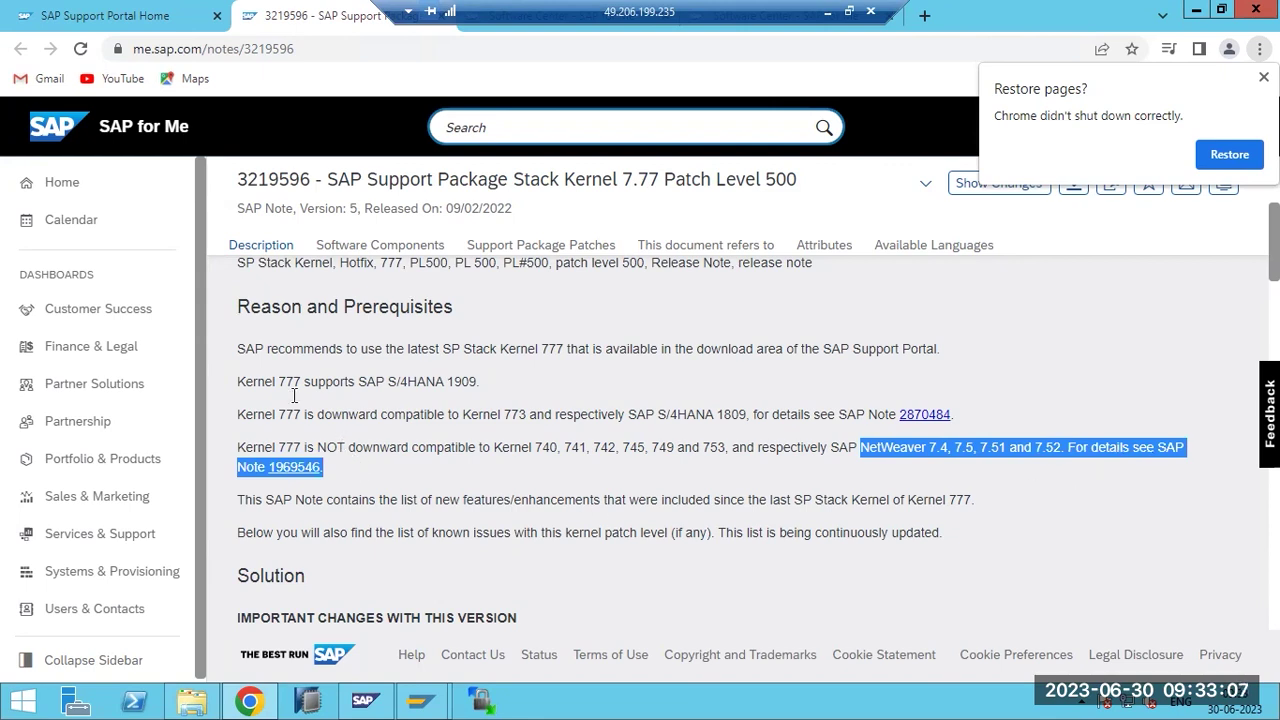
drag(260, 306, 1023, 556)
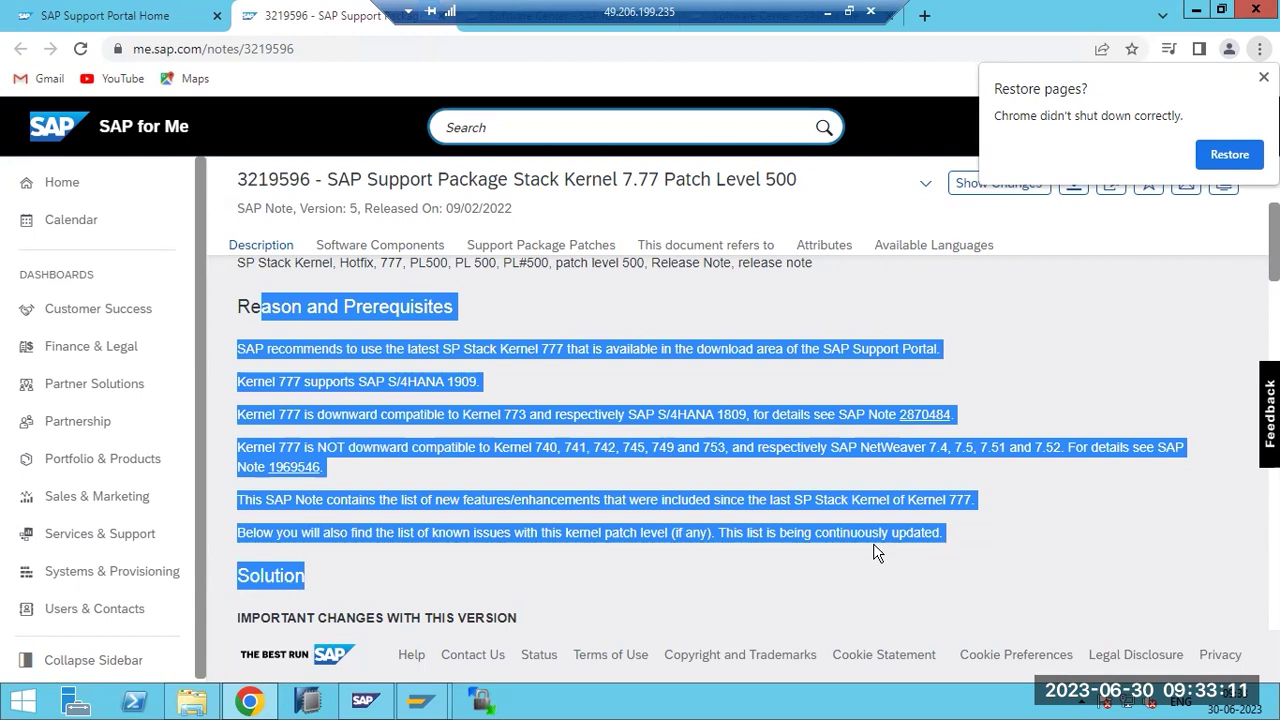
- Skim the important changes, new features and added parameters in the note's Solution section and return to the note header
scroll(757, 560, down, 2)
scroll(757, 562, down, 2)
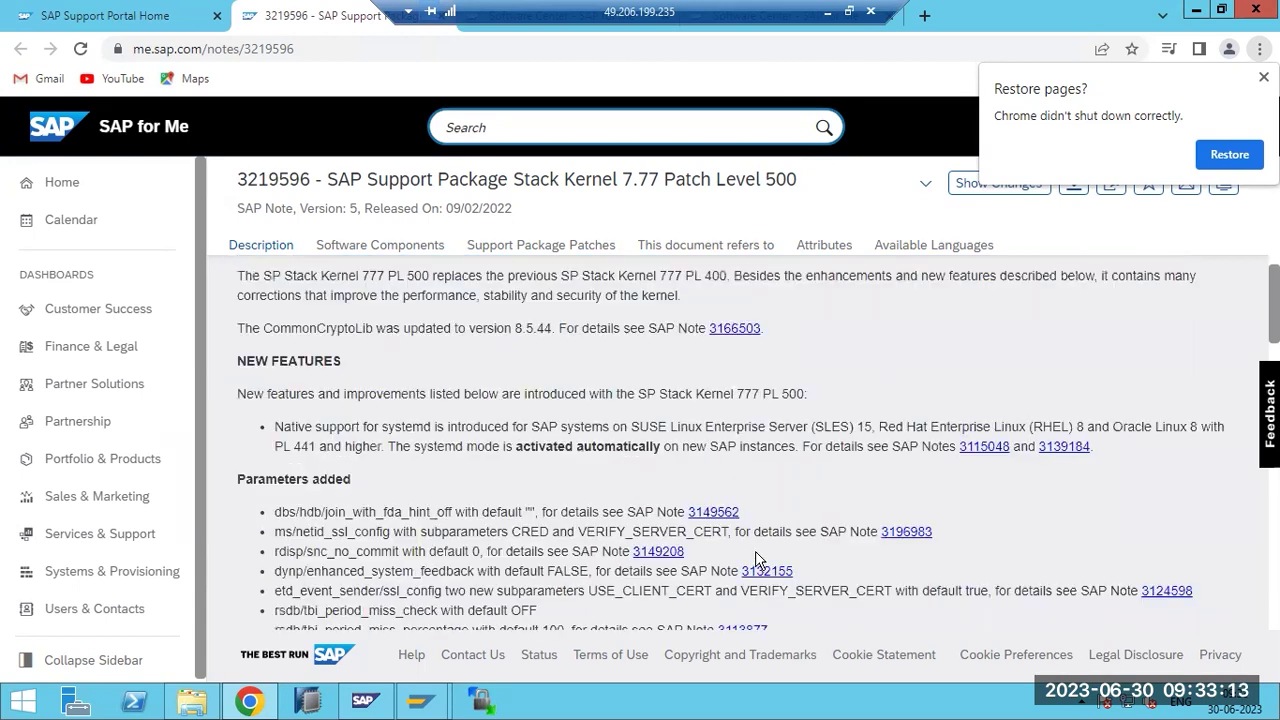
scroll(757, 560, up, 1)
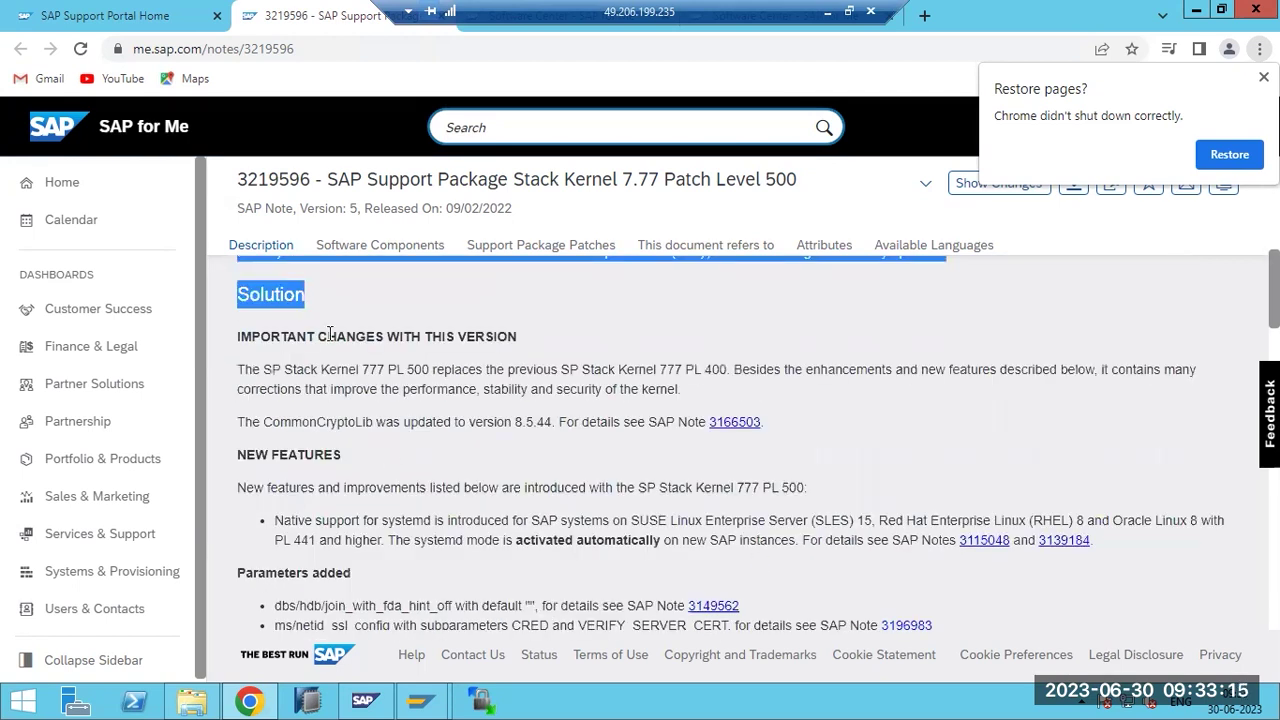
scroll(443, 486, up, 3)
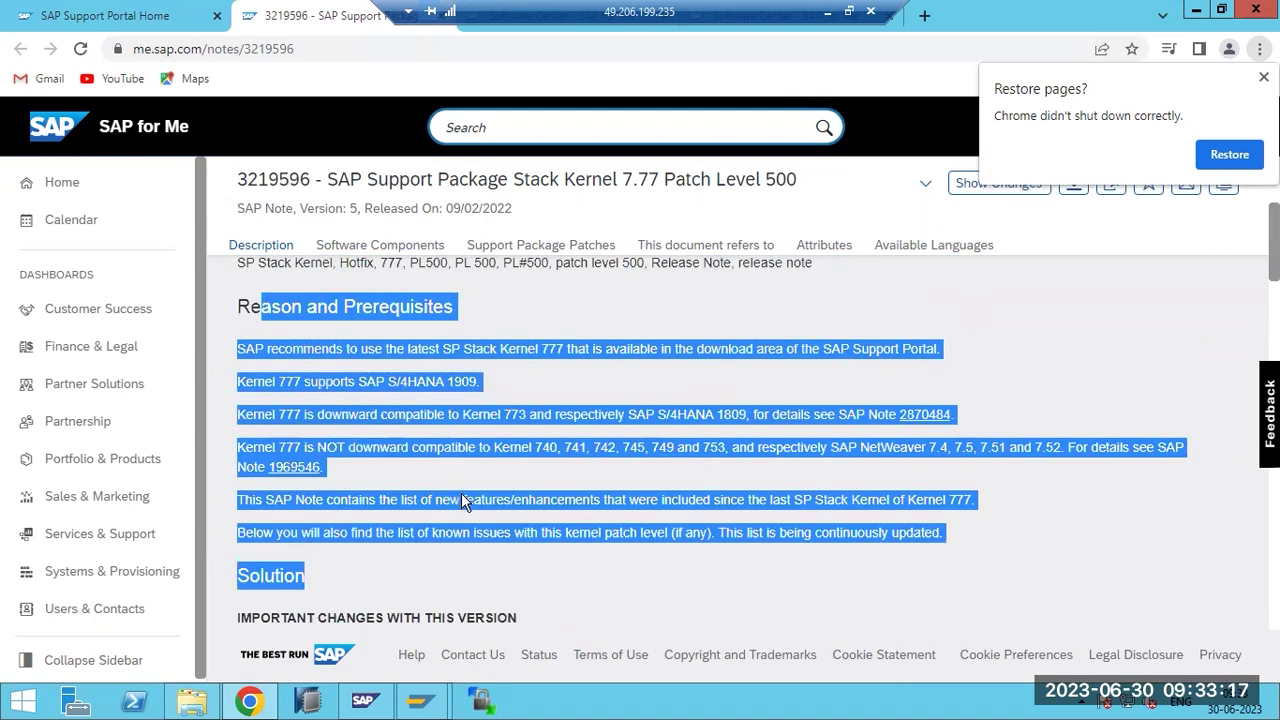
scroll(466, 502, up, 3)
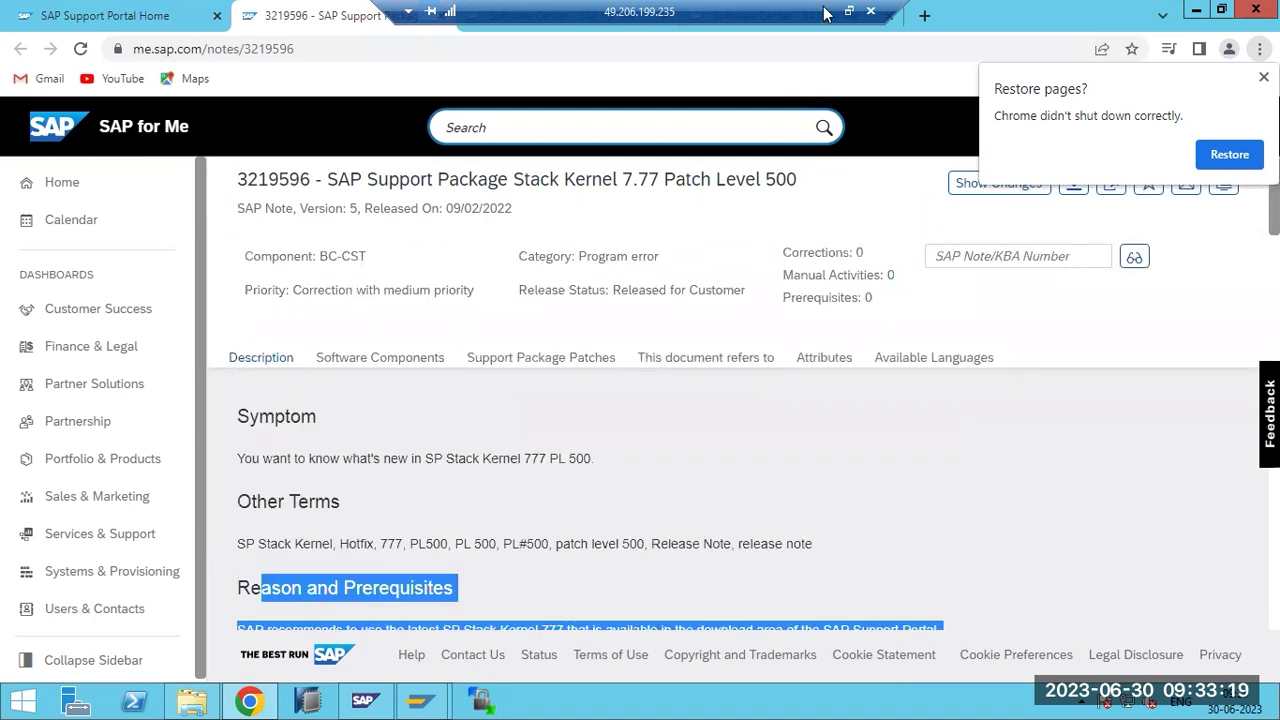
- Switch to the Paint notes and replace "release note -" below step 1 with "IMP : check the release note before applying the patches ..."
key(alt+Tab)
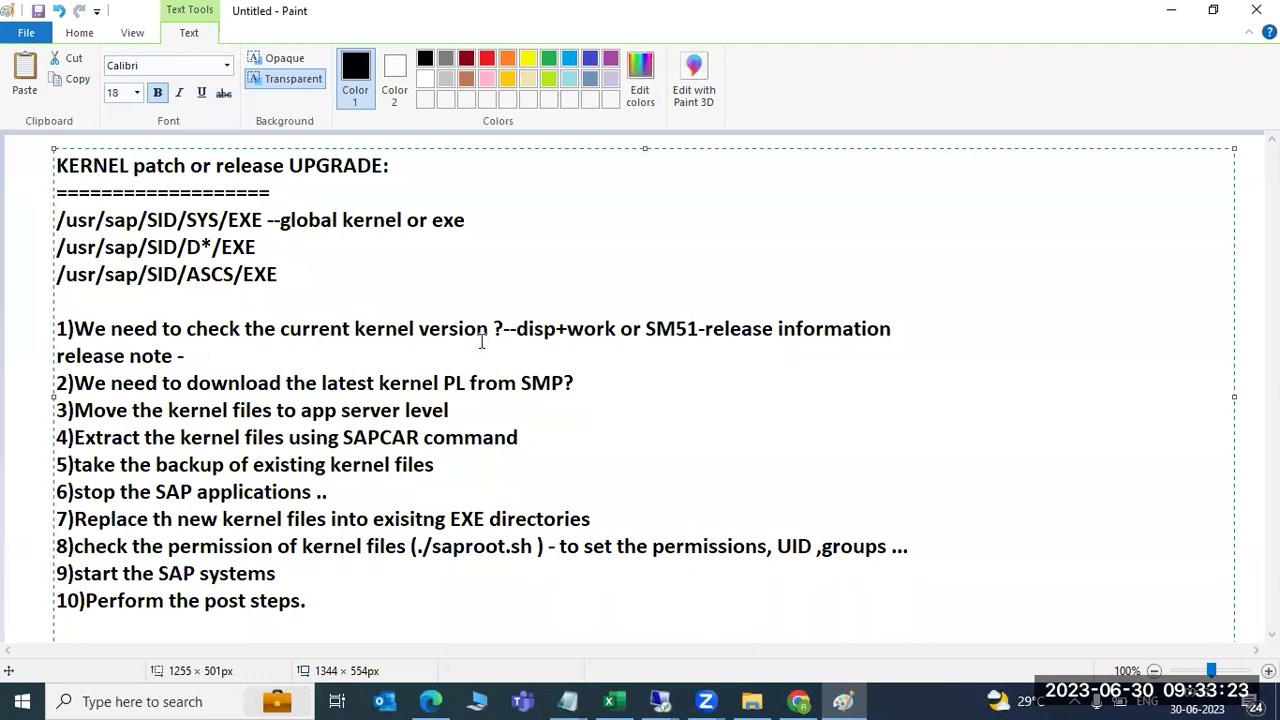
key(BackSpace)
key(BackSpace)
key(BackSpace)
key(BackSpace)
key(BackSpace)
key(BackSpace)
key(BackSpace)
key(BackSpace)
key(BackSpace)
text(MP : che)
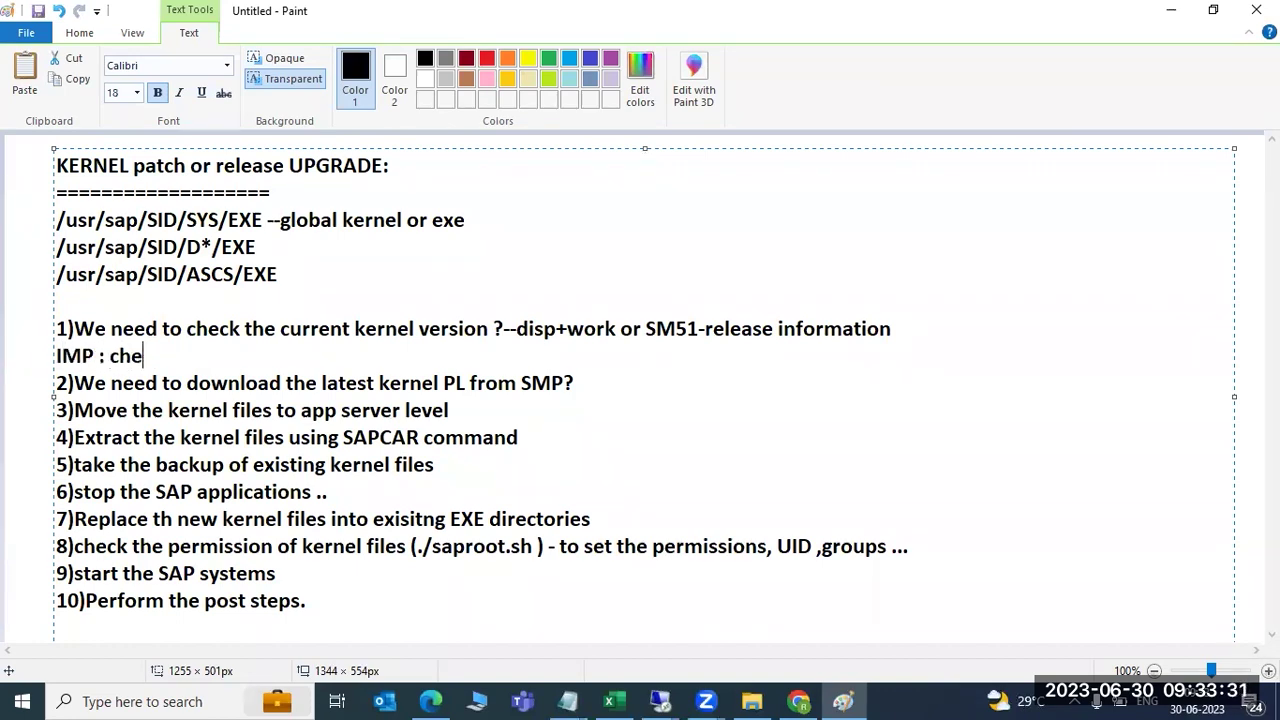
text(ck the release note before applying the patches ...)
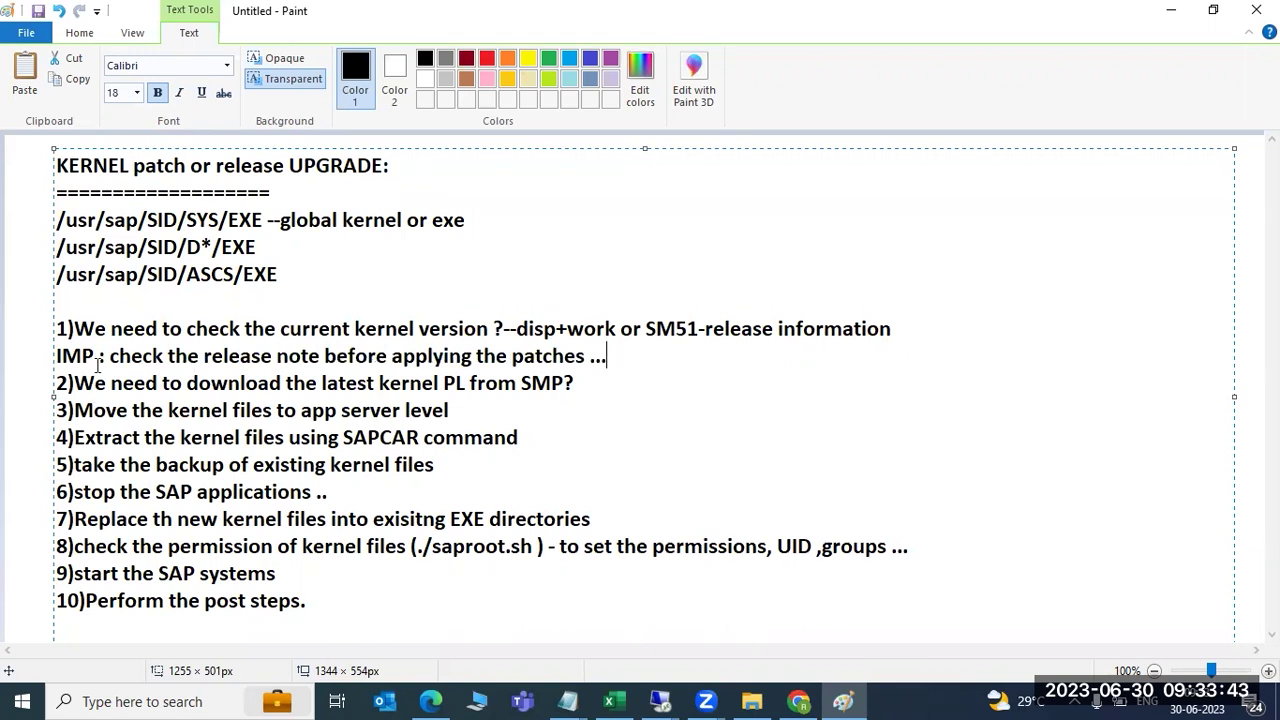
drag(87, 352, 186, 356)
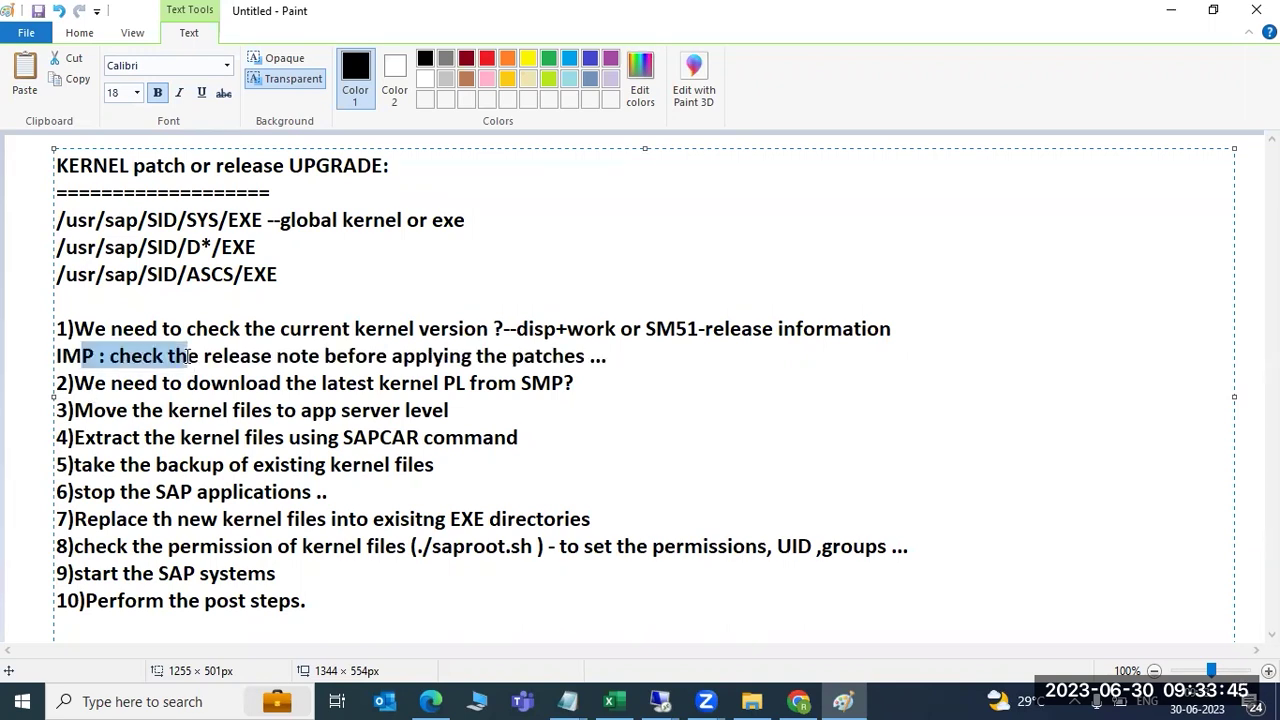
- Return to the Software Center in the remote session's browser and open the downloads for SAP KERNEL 7.53 64-BIT UNICODE
mouse_move(672, 688)
click(671, 632)
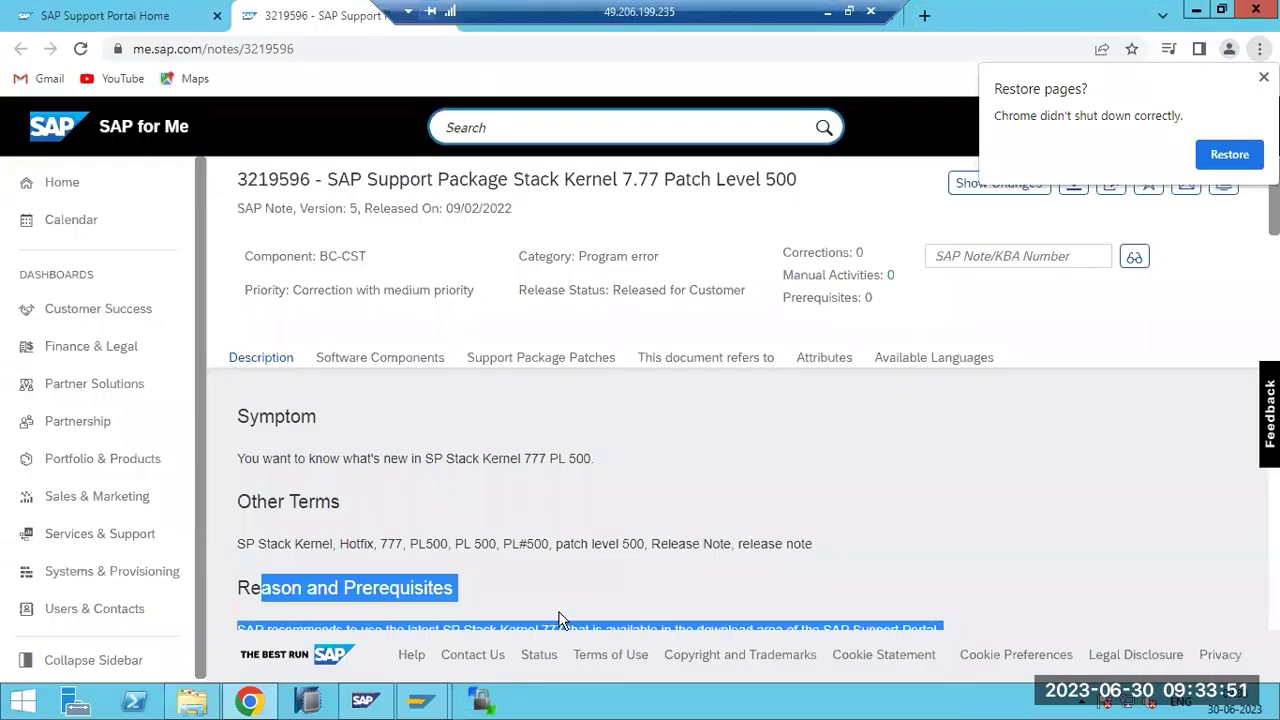
click(147, 18)
click(340, 17)
click(632, 16)
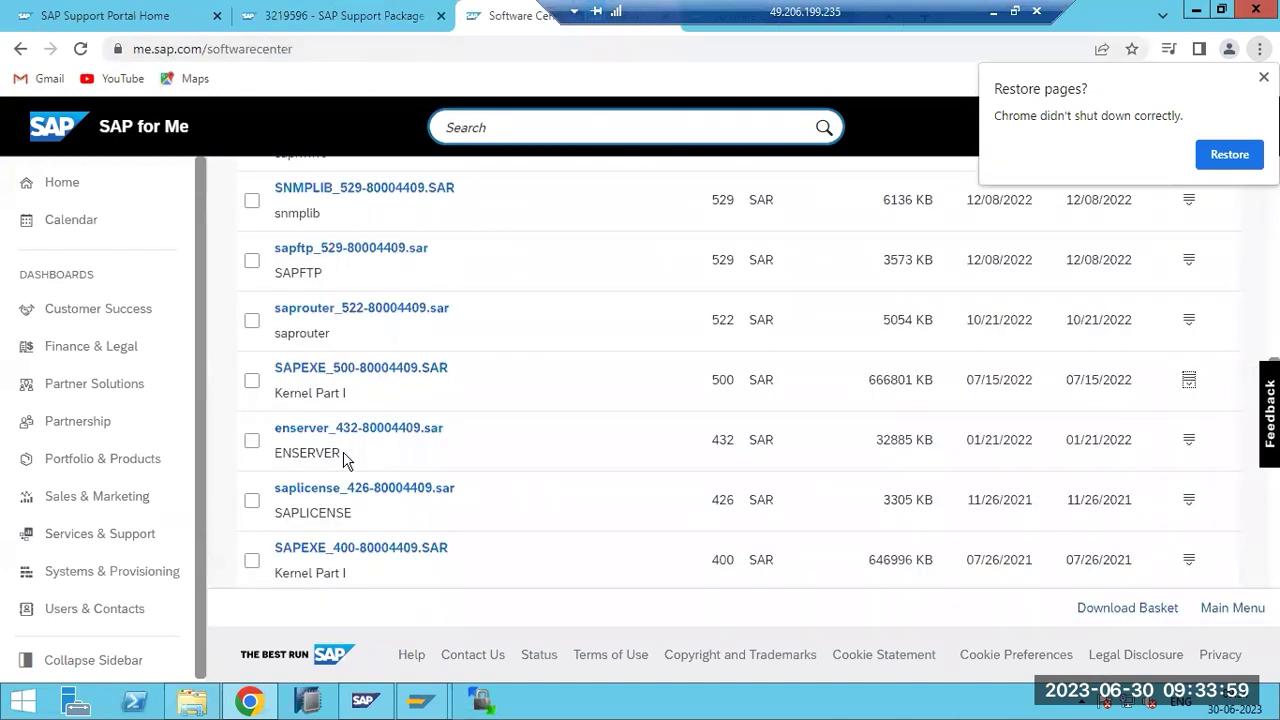
scroll(350, 460, up, 5)
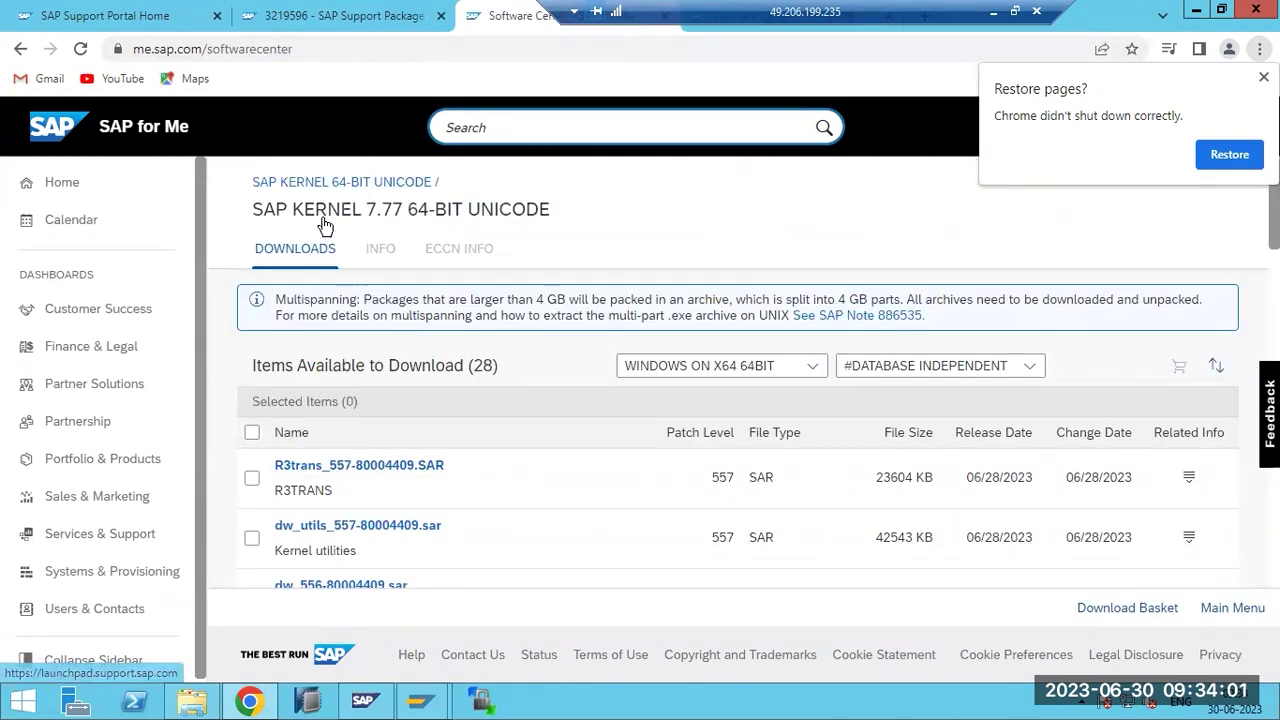
drag(440, 182, 313, 188)
click(313, 186)
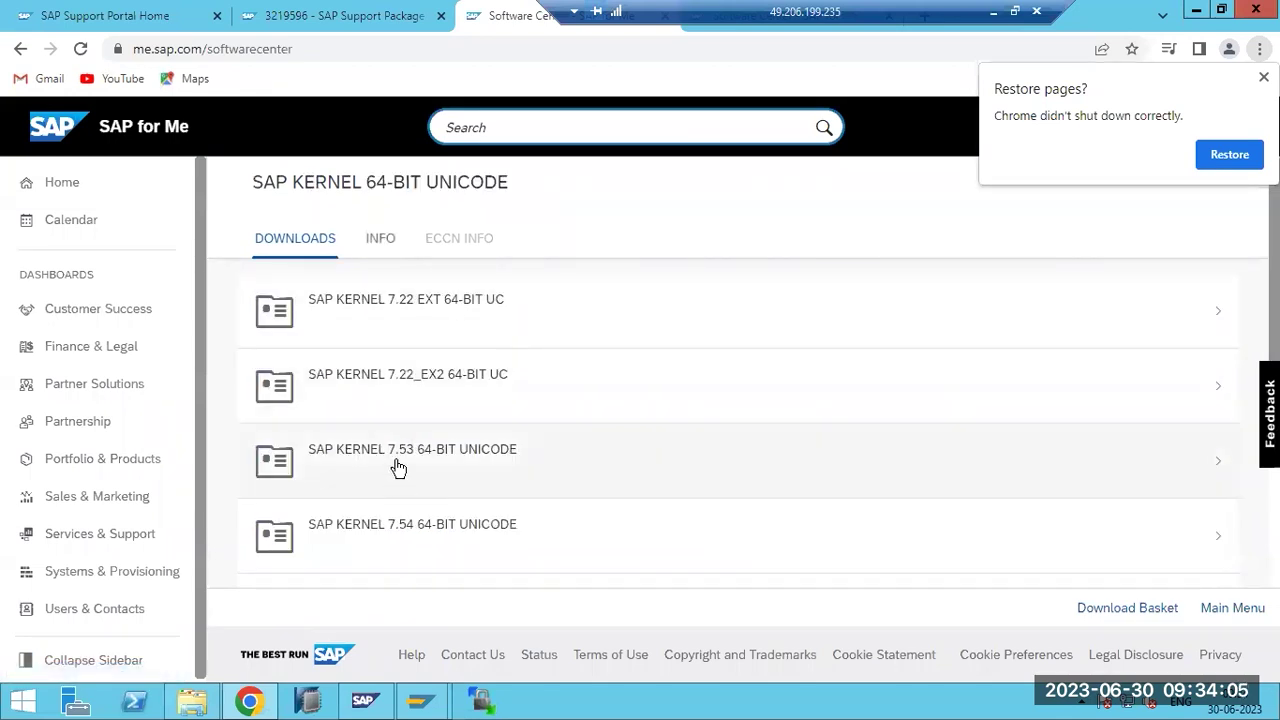
click(398, 468)
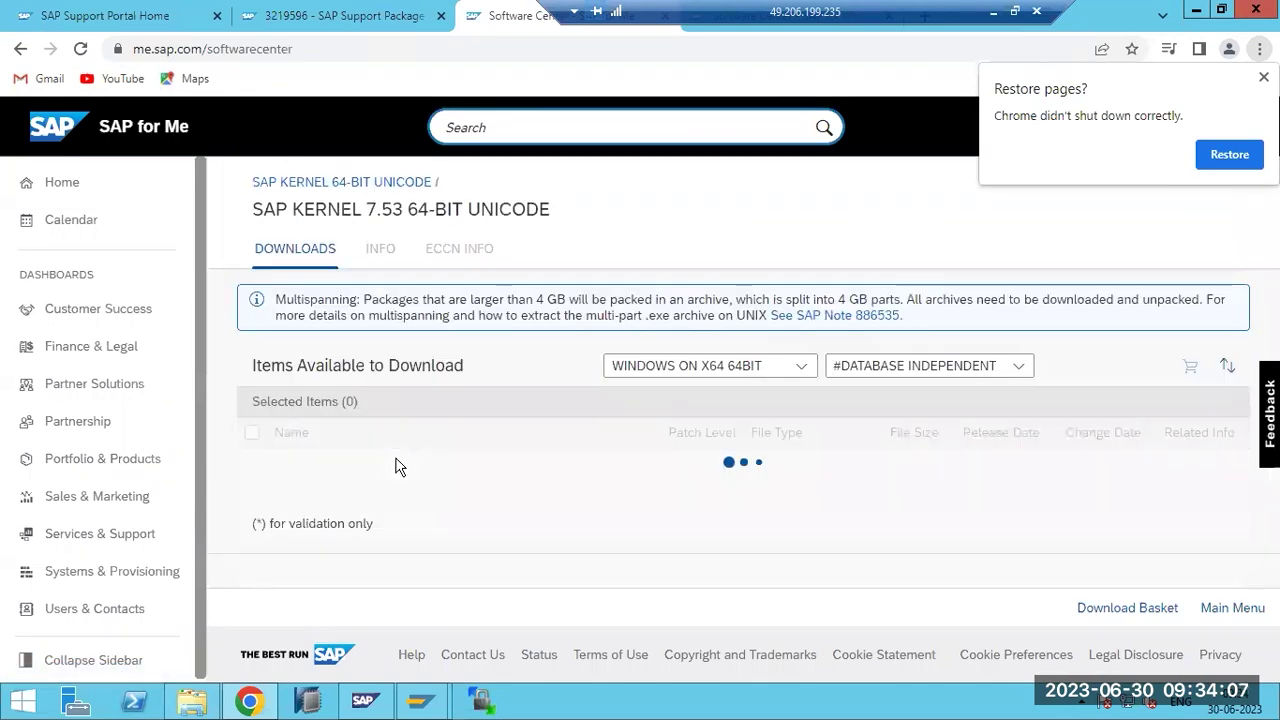
- Compare the Kernel Part I (753) packages in the 7.53 downloads and start downloading SAPEXE_1200-80002612.SAR
scroll(465, 563, down, 1)
scroll(465, 563, down, 7)
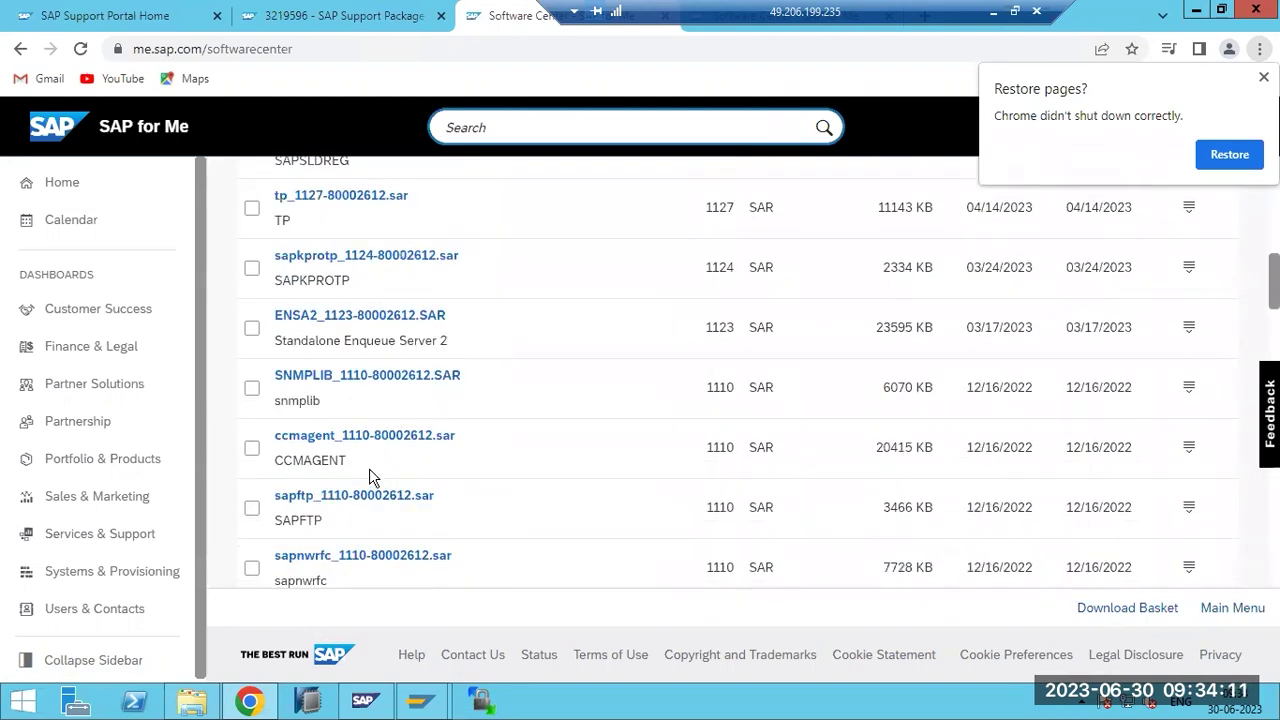
scroll(378, 550, down, 1)
scroll(378, 550, down, 1)
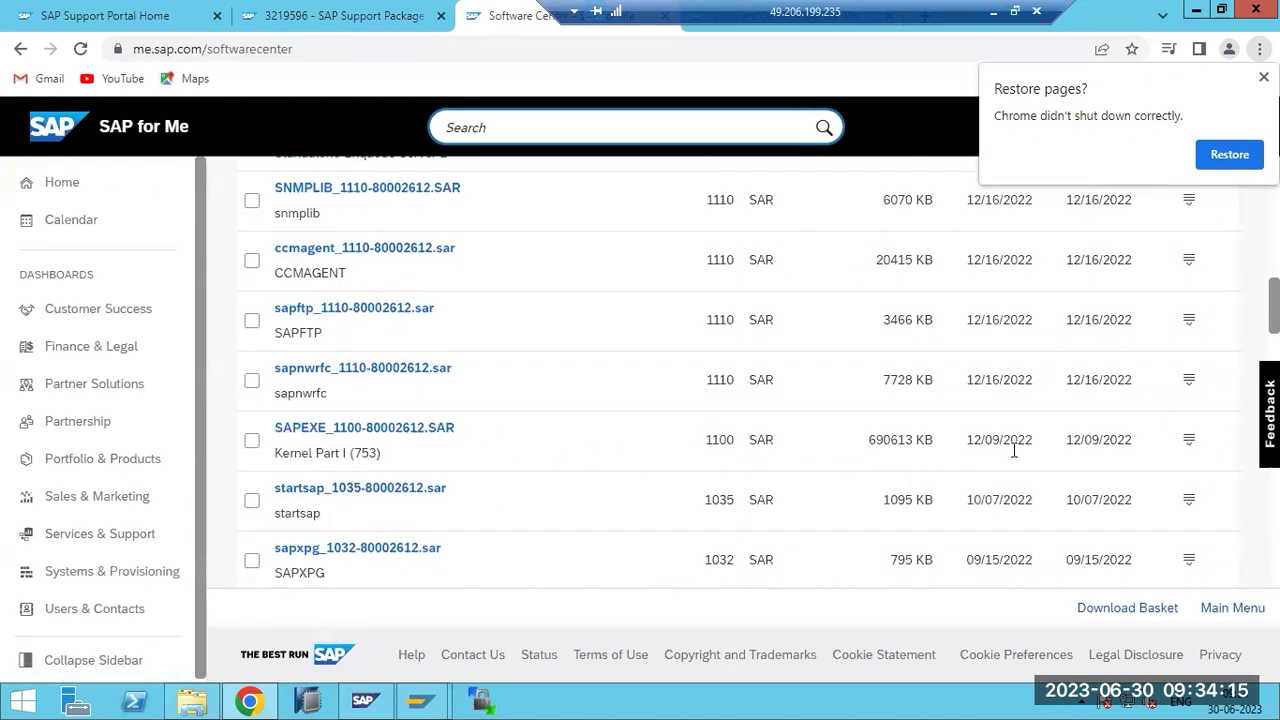
drag(1006, 440, 1028, 448)
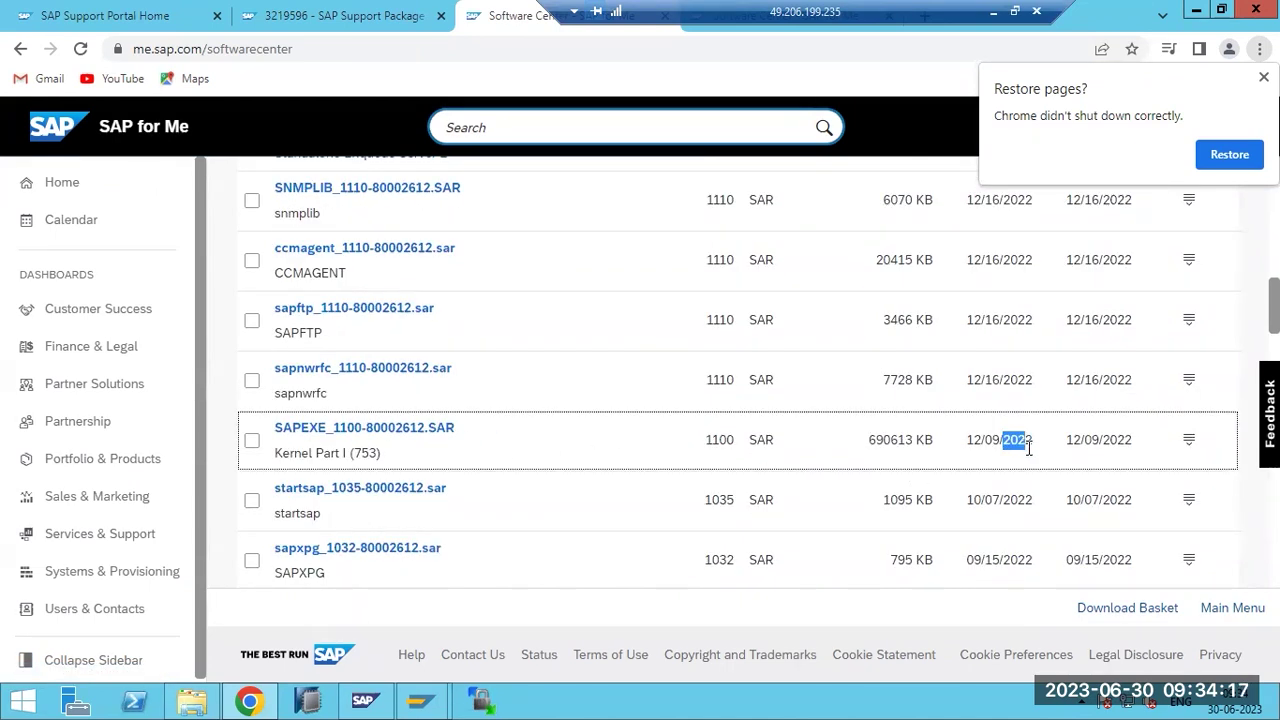
scroll(427, 440, up, 3)
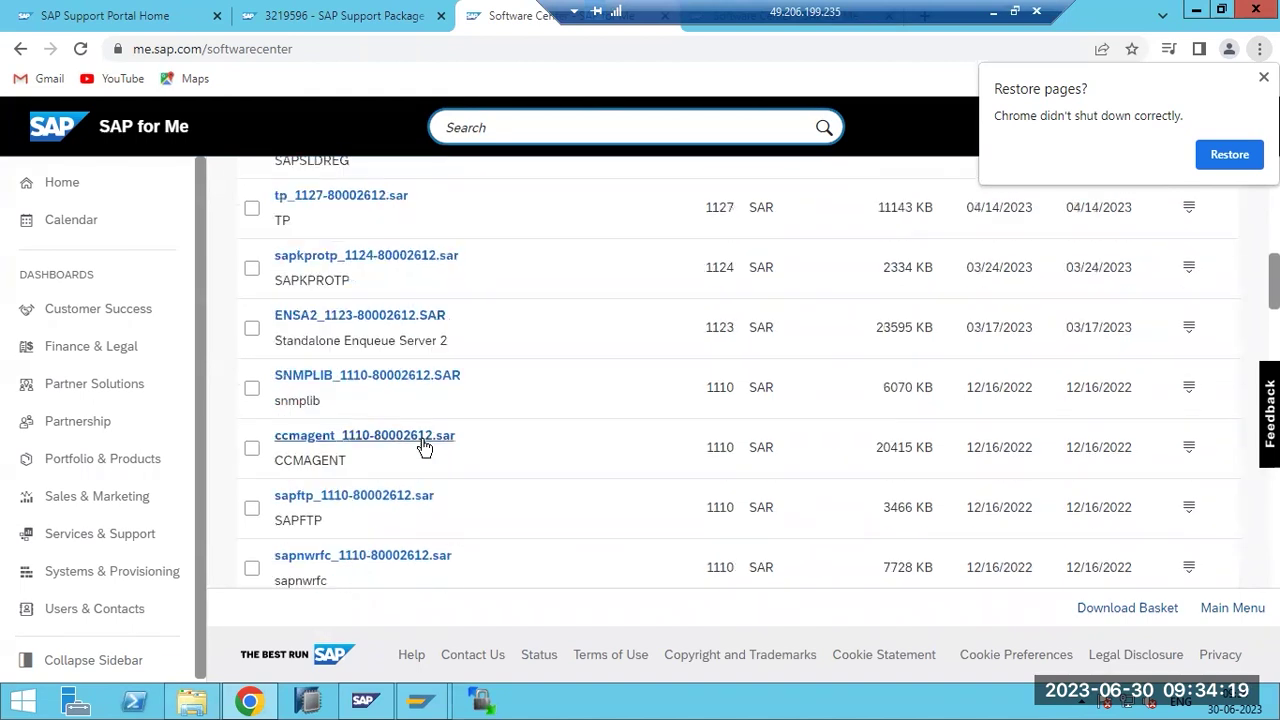
scroll(424, 446, up, 2)
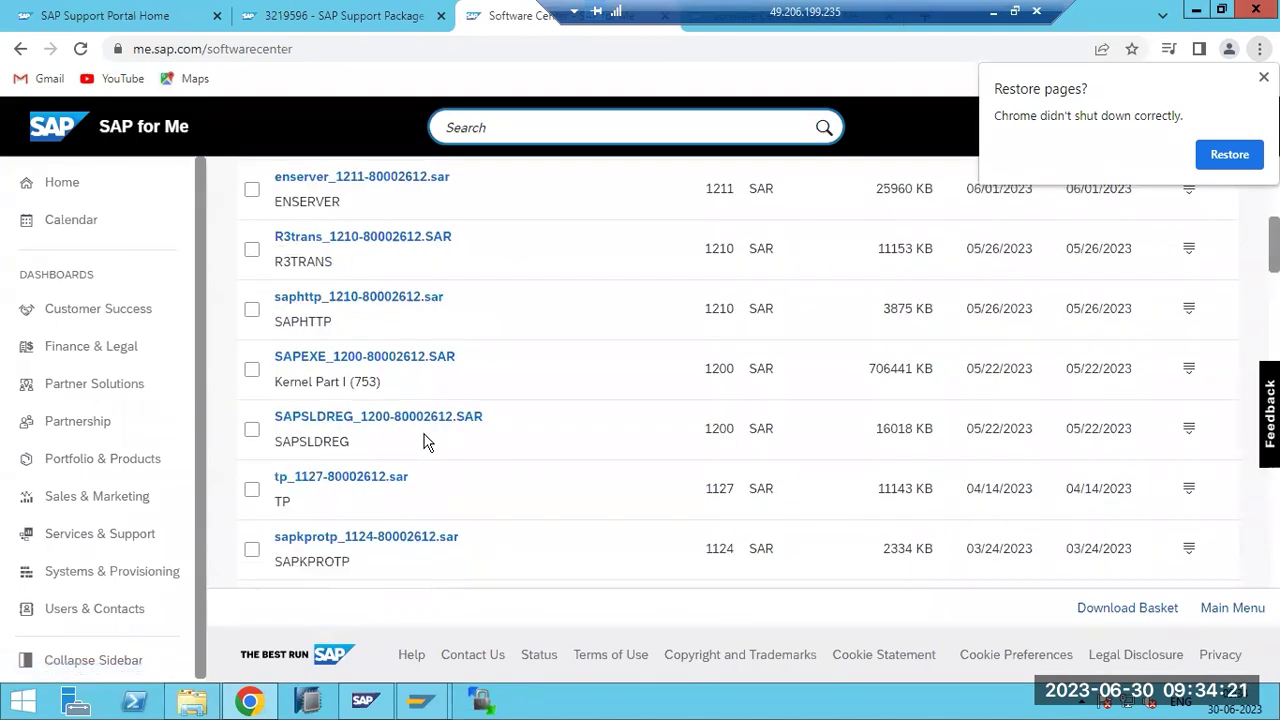
click(372, 365)
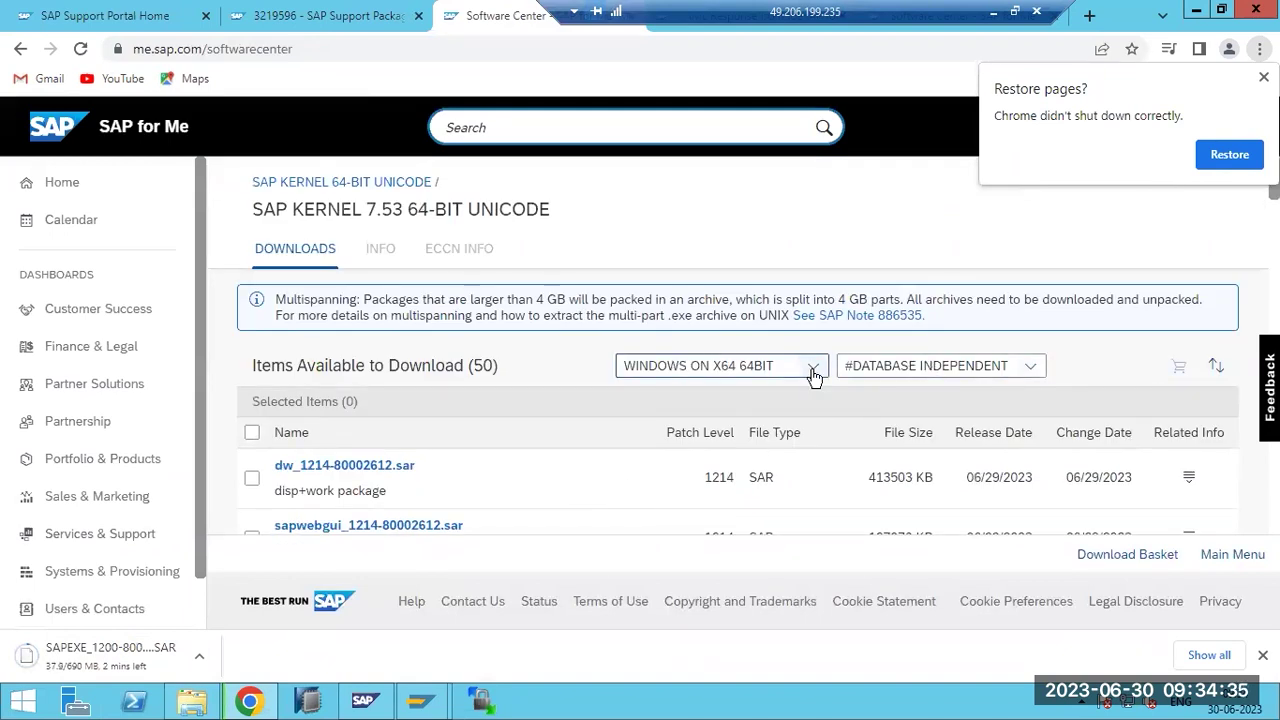
- Filter the 7.53 kernel downloads by SAP HANA DATABASE to list the Kernel Part II packages
click(864, 369)
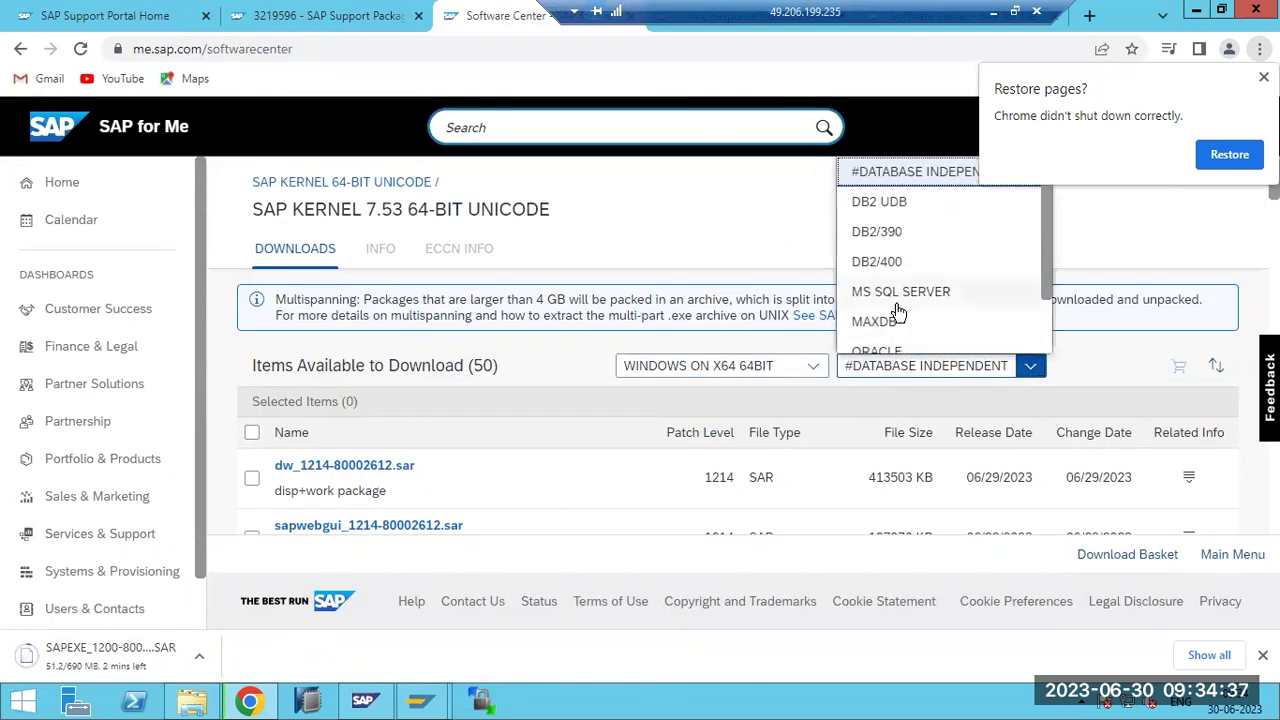
scroll(894, 308, down, 2)
click(898, 340)
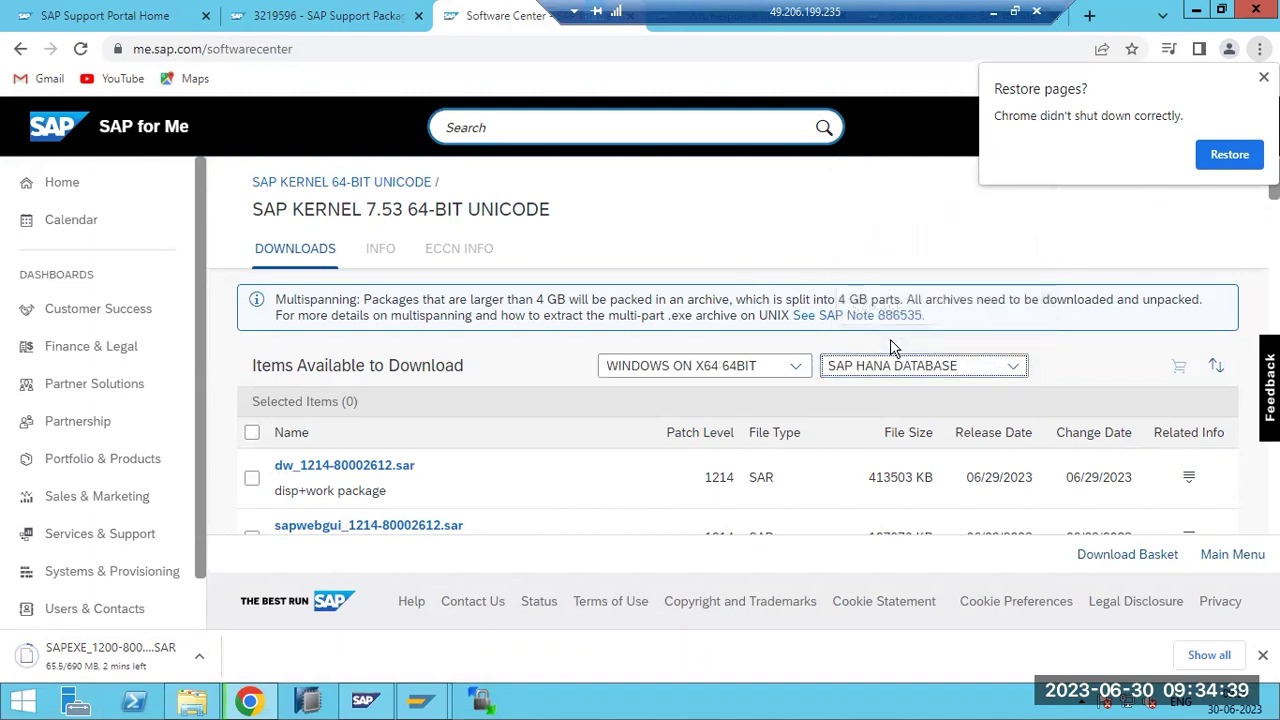
scroll(453, 447, down, 1)
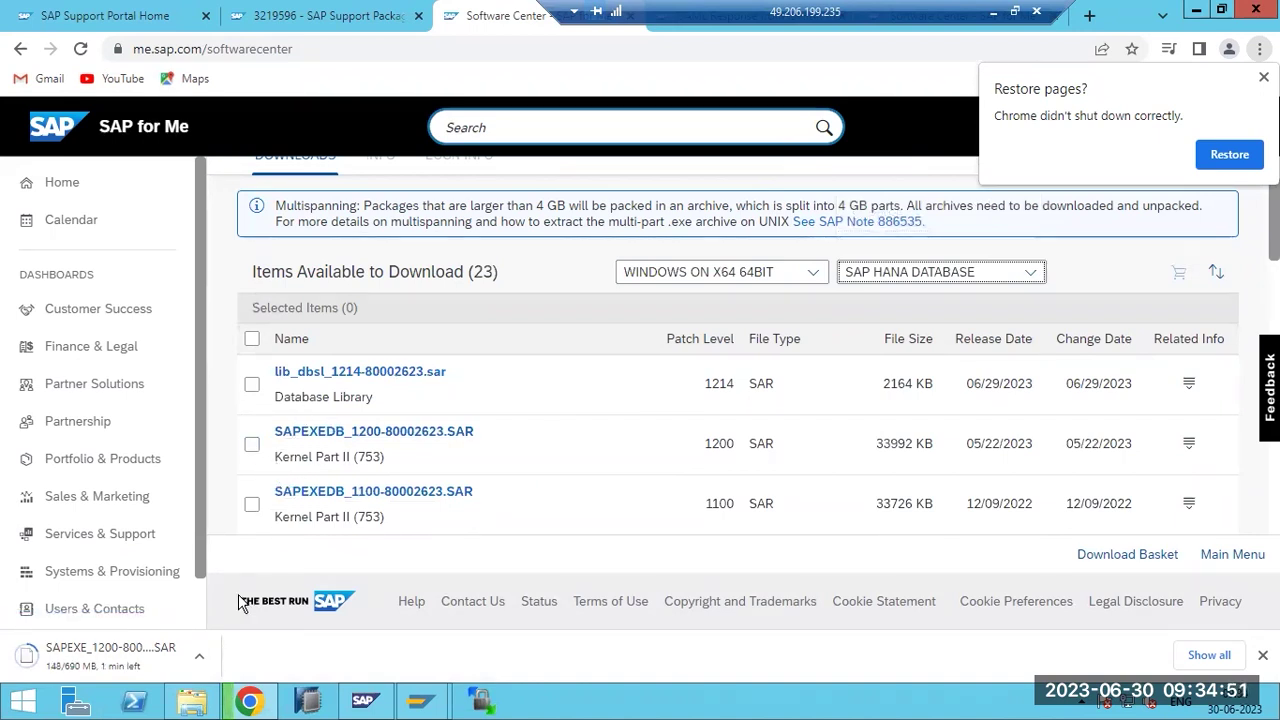
- Cancel the running download of the SAPEXE_1200 package
click(200, 655)
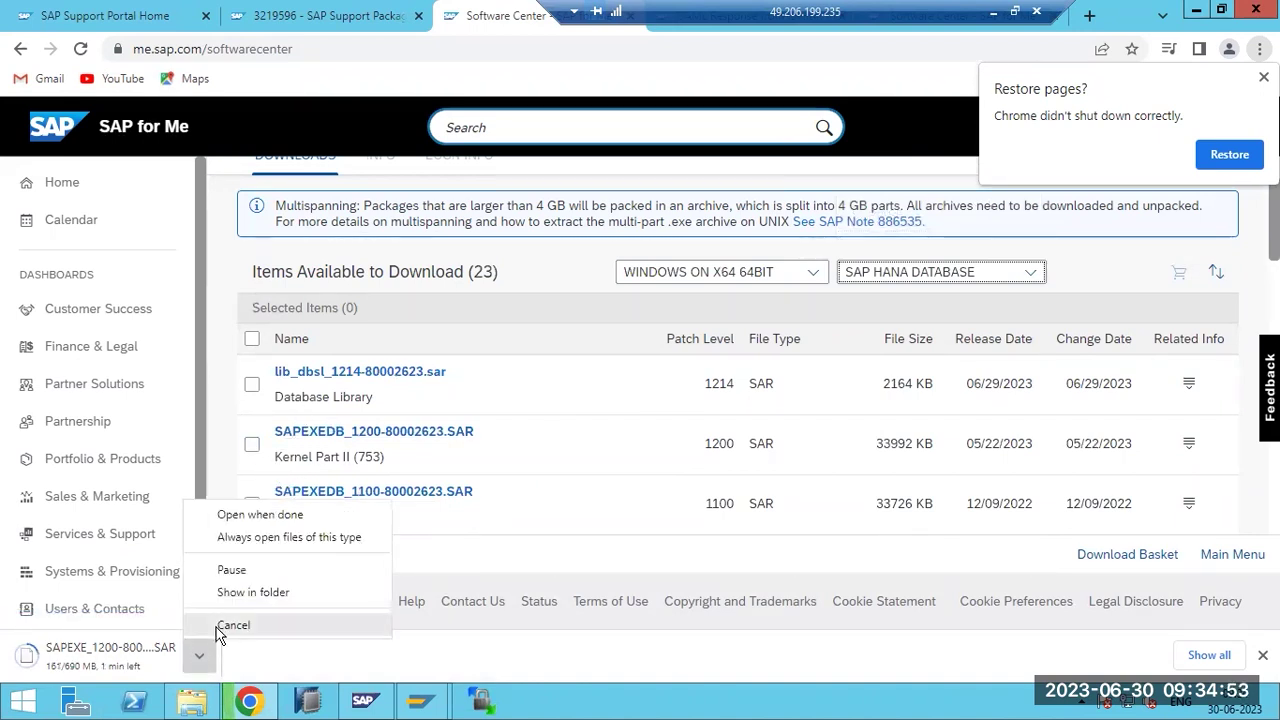
click(220, 624)
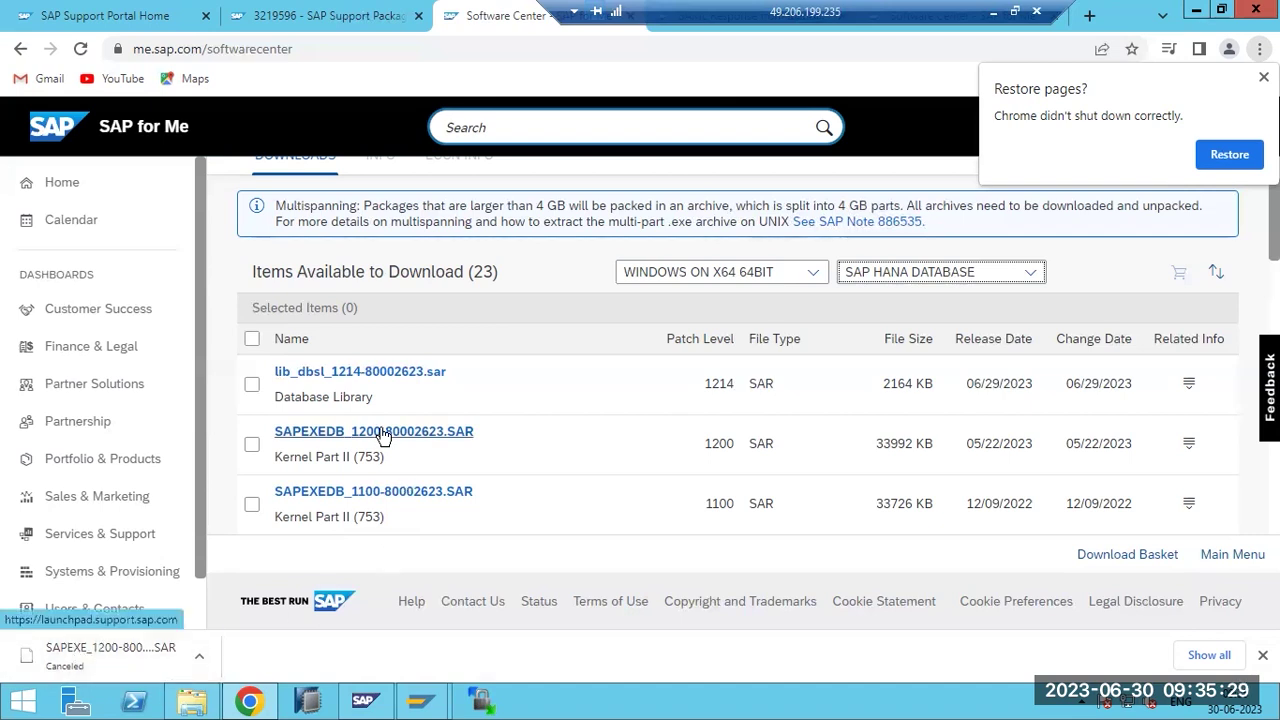
- Switch to the remote session's File Explorer and open the NEWKERNEL-1200 folder on the SAP (E:) drive
click(195, 706)
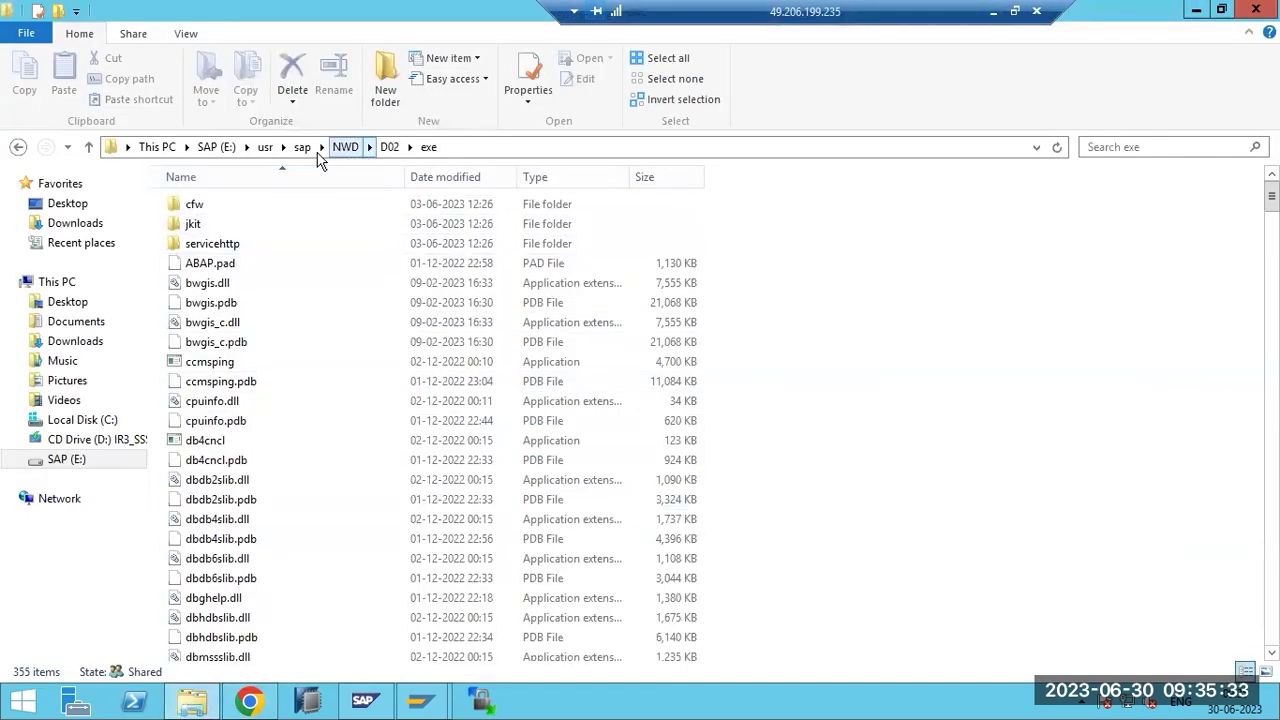
click(222, 147)
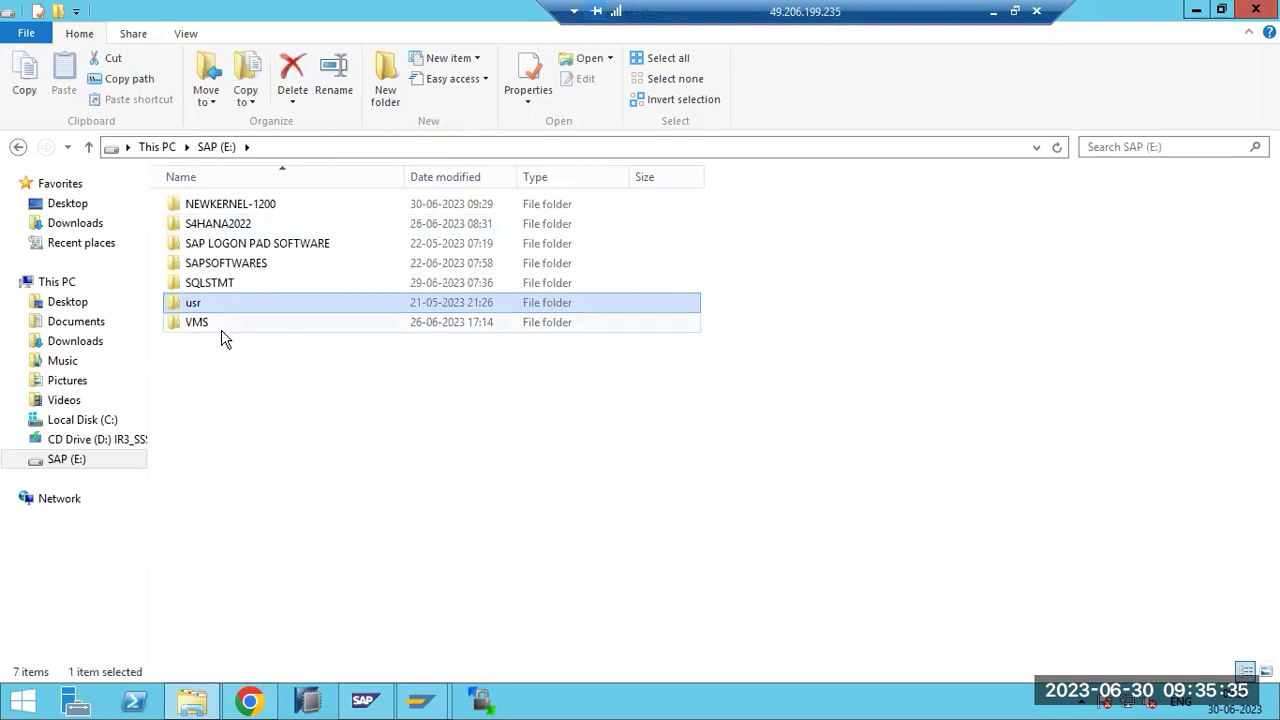
double_click(226, 264)
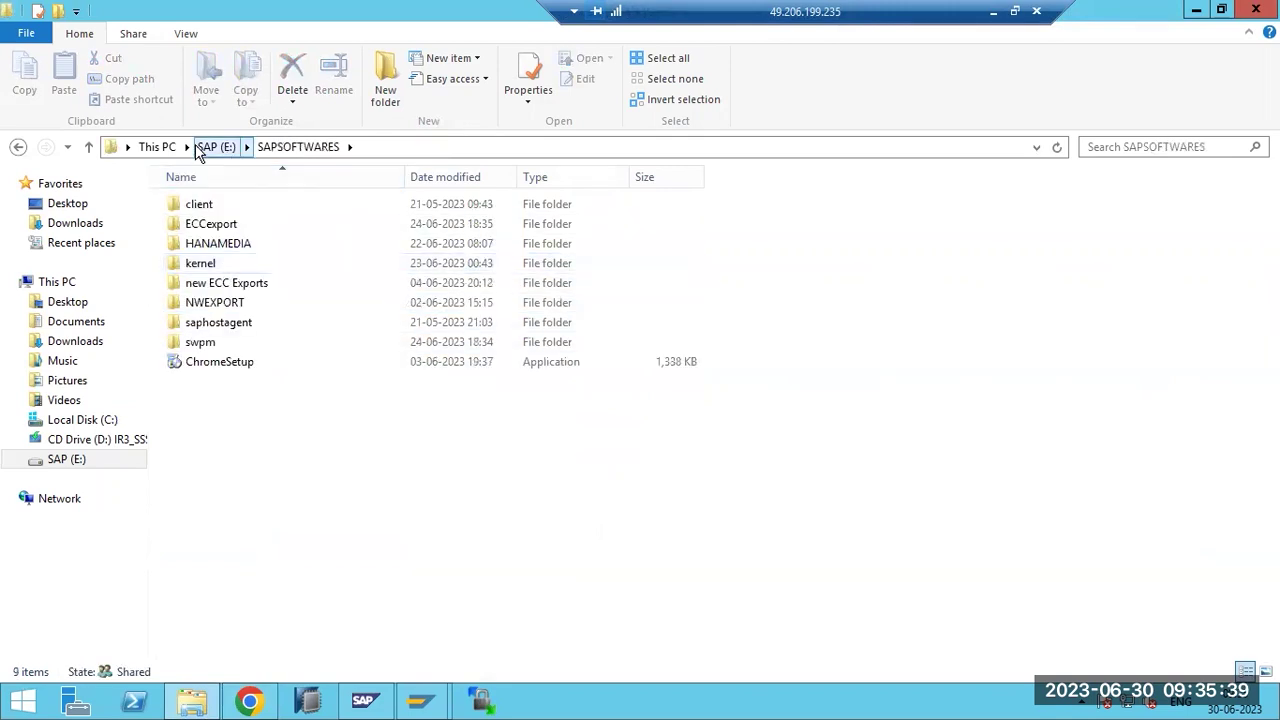
click(160, 147)
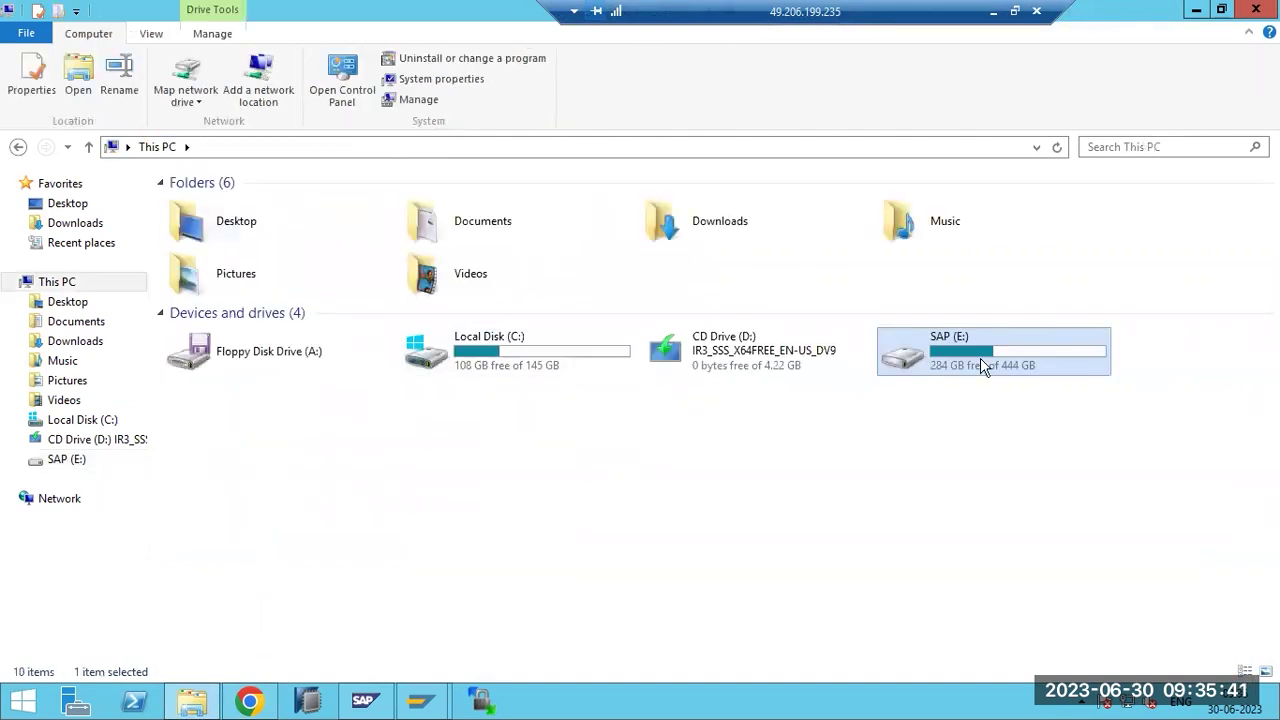
double_click(980, 358)
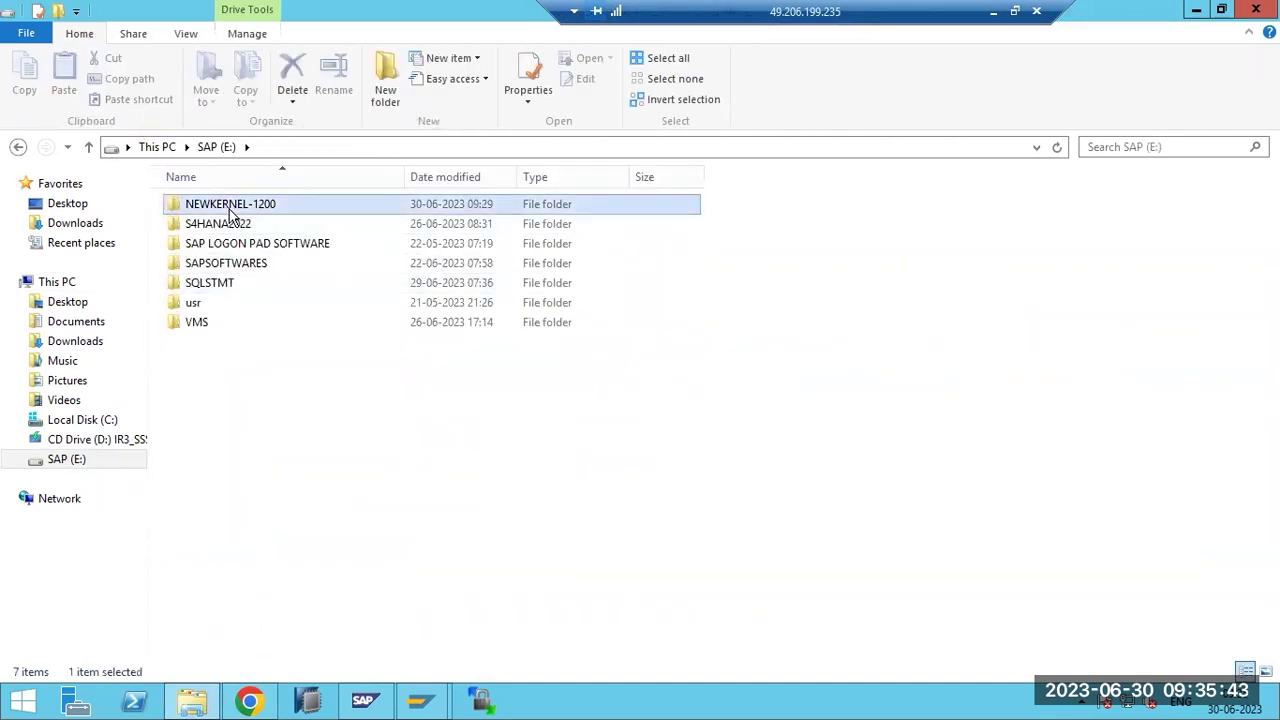
double_click(262, 205)
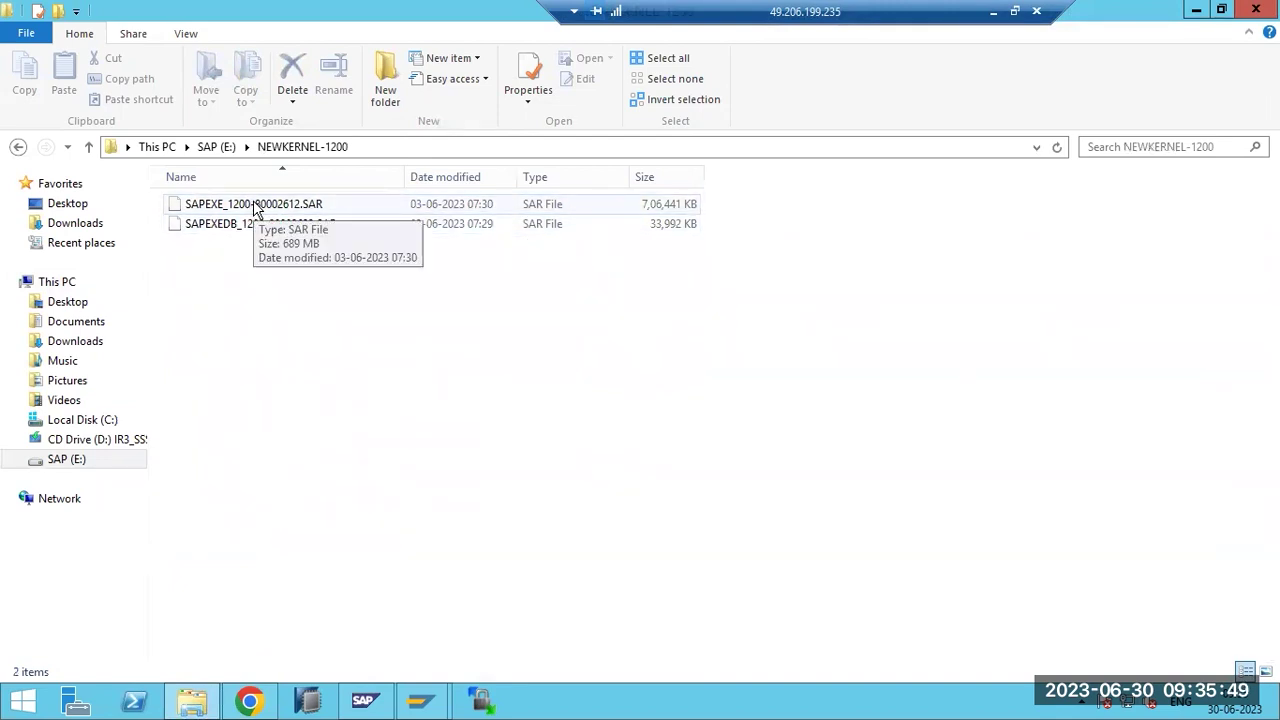
- Review the notes on moving the kernel files and extracting them with SAPCAR in Paint, and return to the remote session's NEWKERNEL-1200 folder
click(993, 11)
click(175, 390)
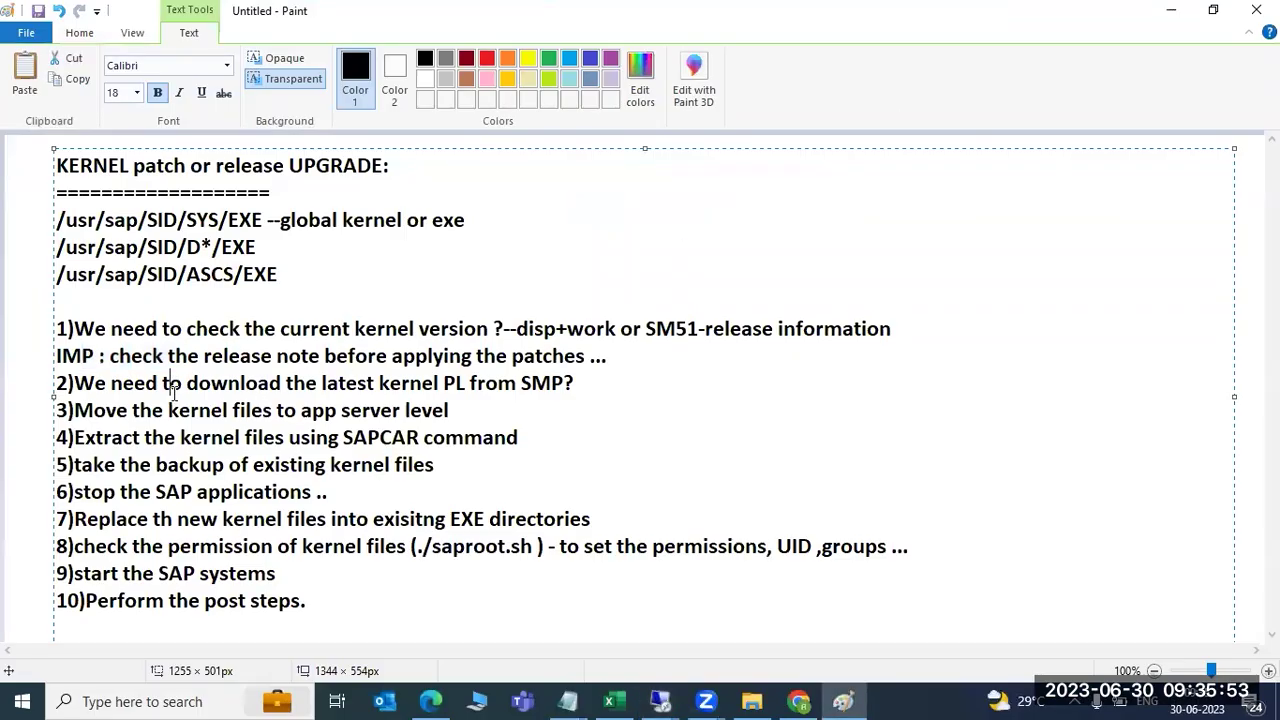
drag(168, 410, 243, 437)
mouse_move(663, 700)
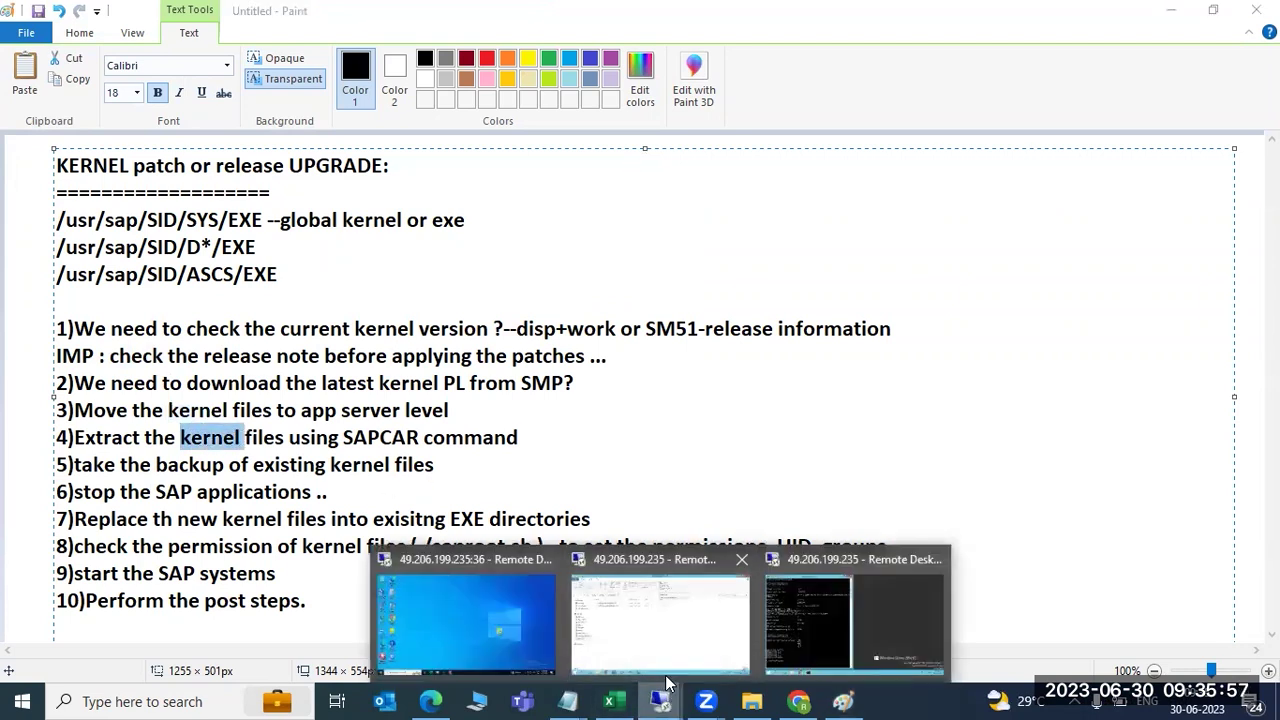
click(609, 570)
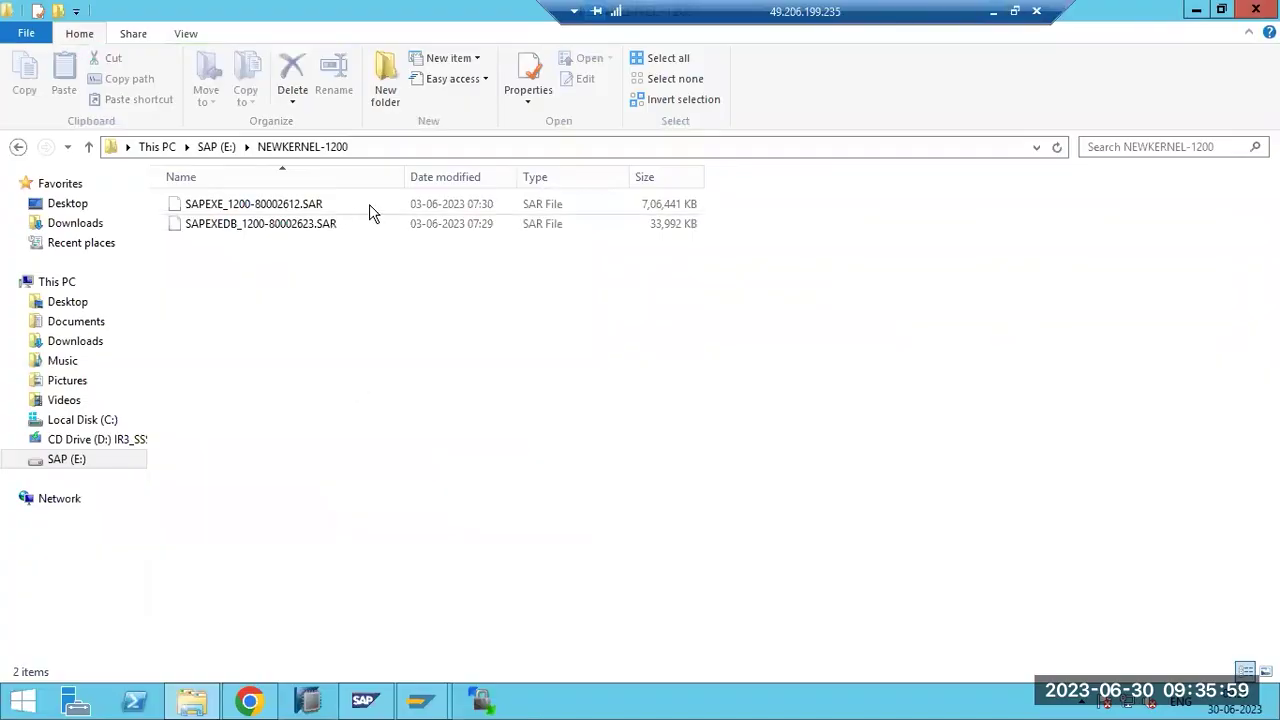
- Open a command prompt in the NEWKERNEL-1200 folder and begin the command SAPCAR -xvf SAPEXE
click(405, 147)
text(cmd)
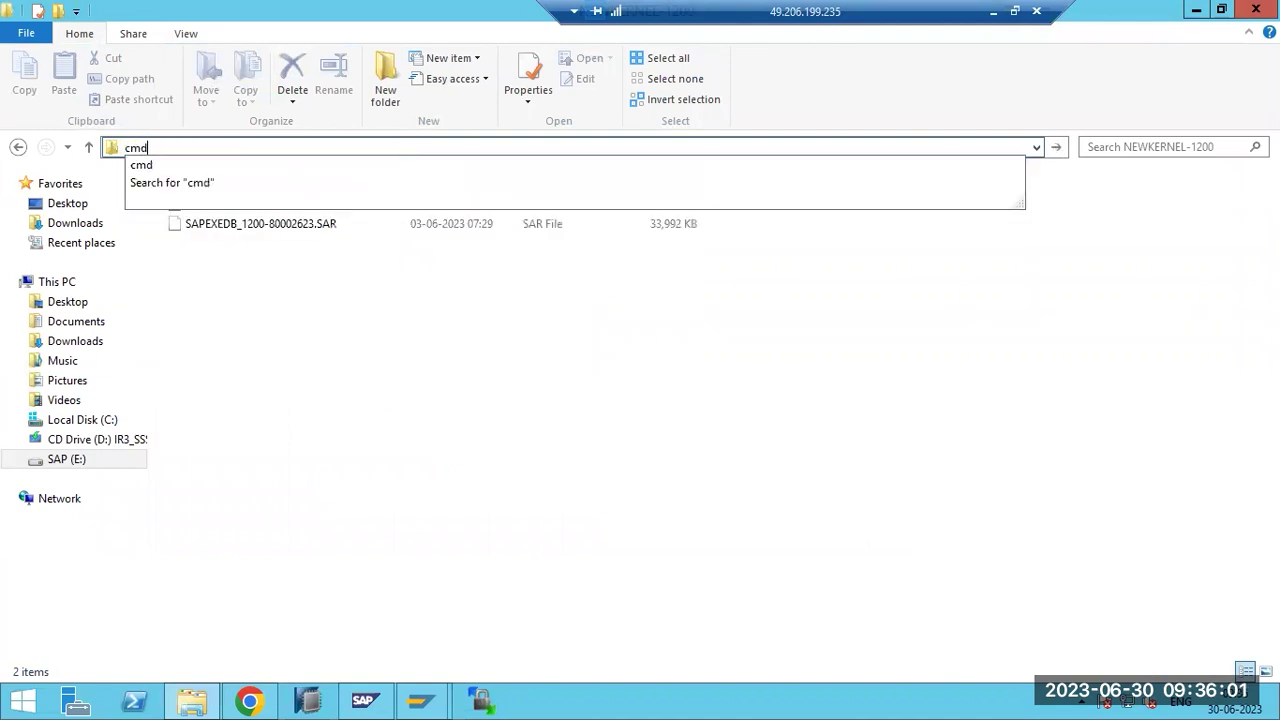
key(Return)
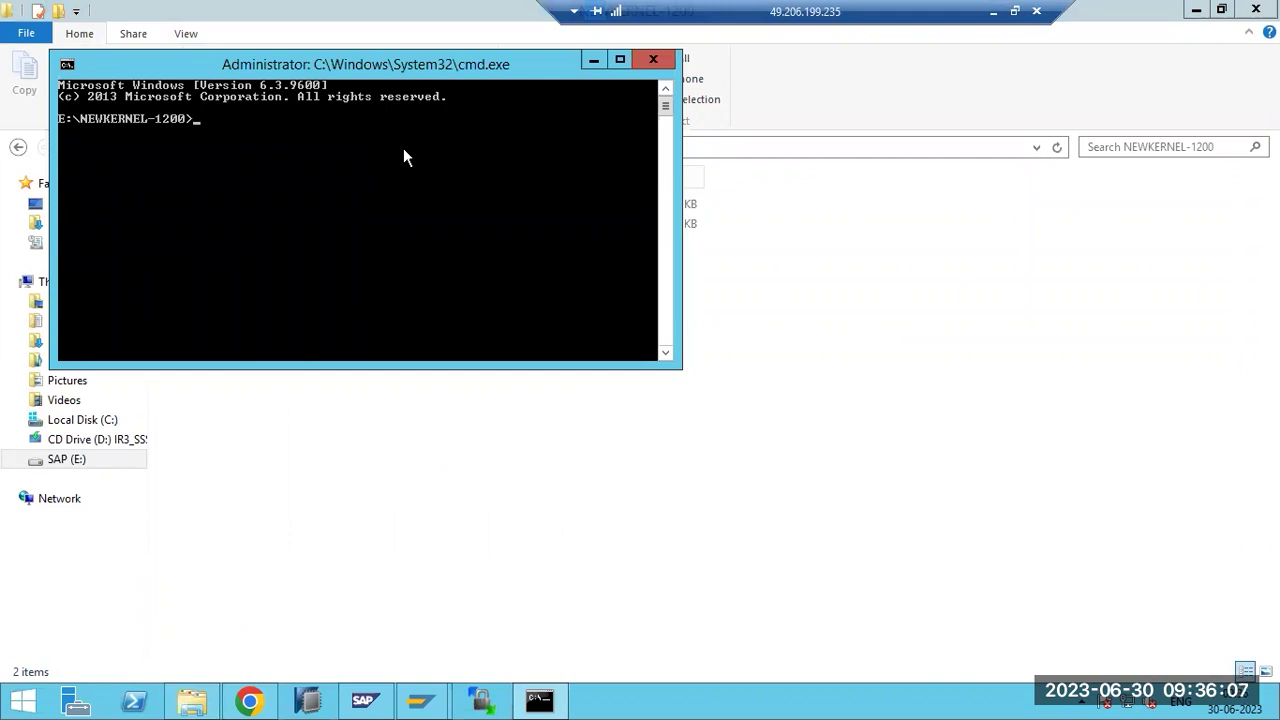
text(SAPCAR -xvf SAPEXE)
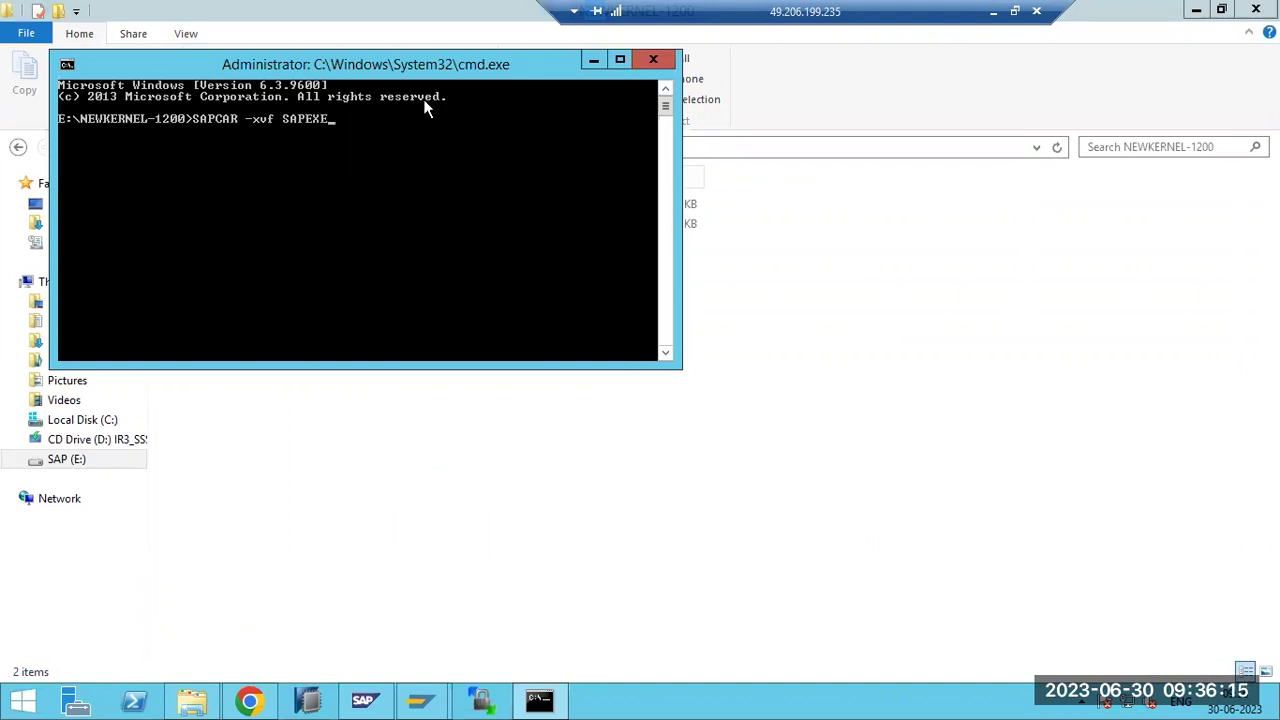
- Copy the full file name of the SAPEXE_1200-80002612.SAR archive, leaving the name as it is
click(448, 545)
click(240, 207)
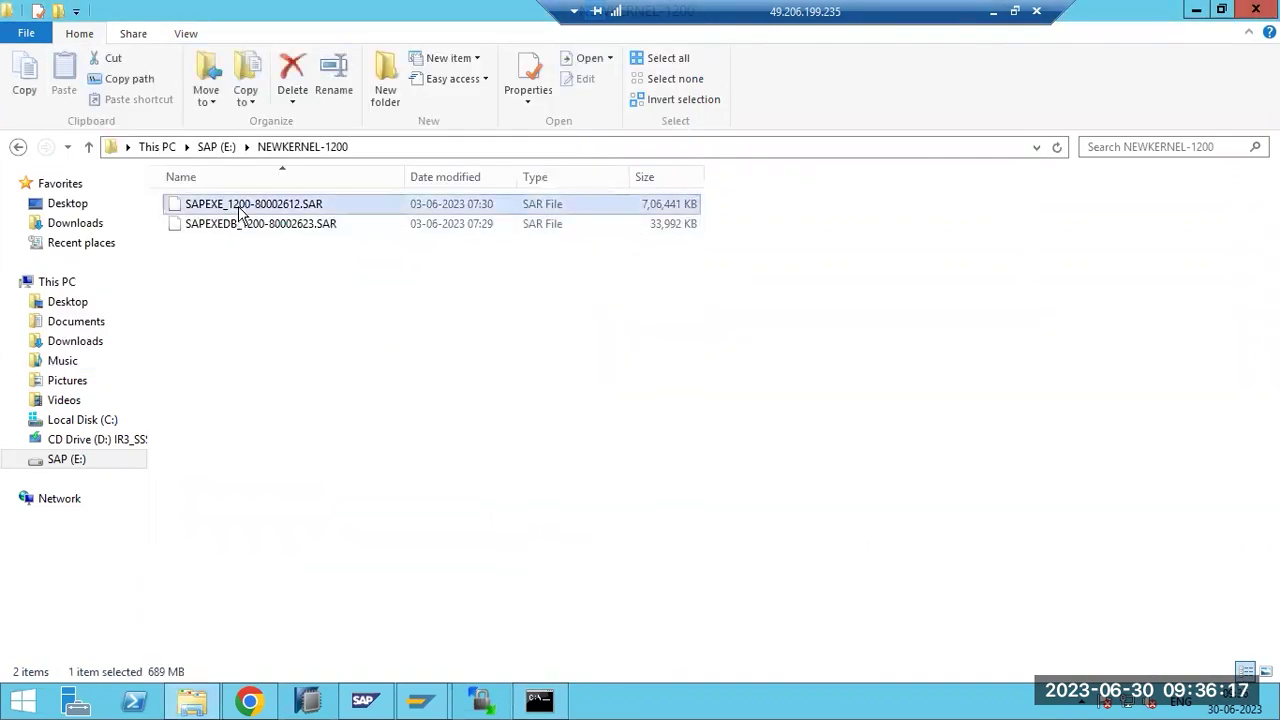
right_click(240, 209)
click(295, 386)
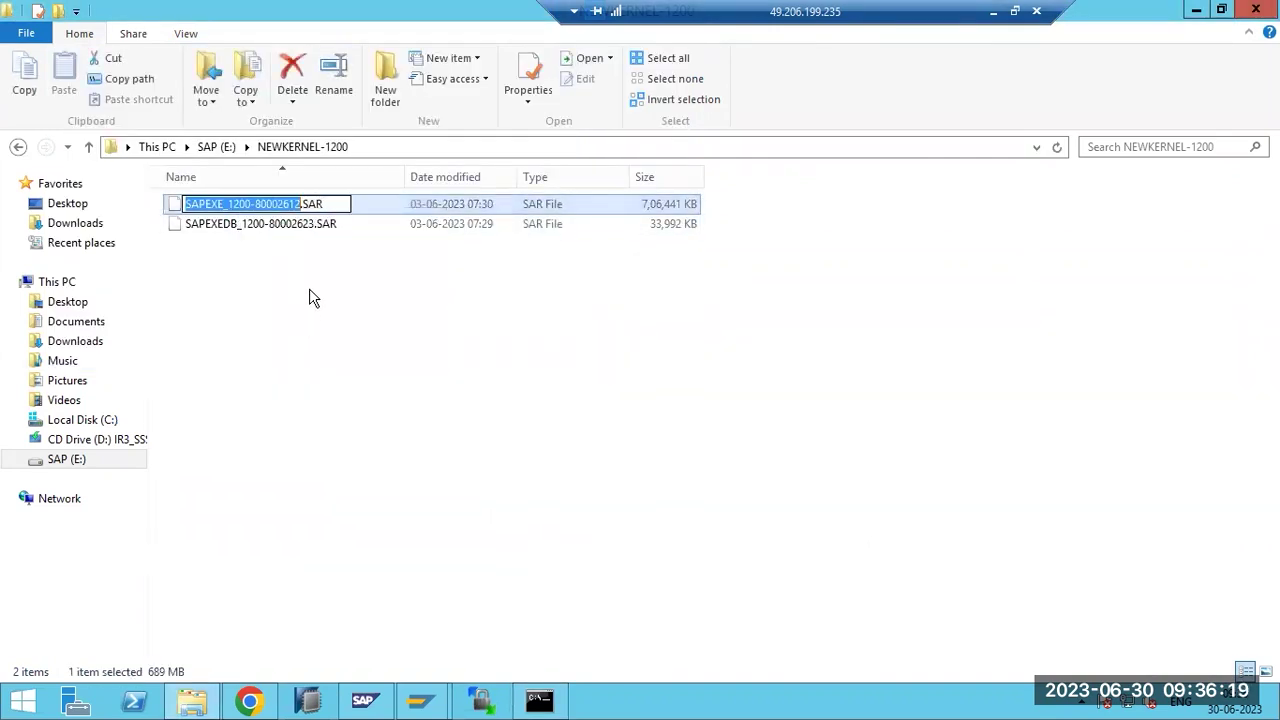
key(ctrl+a)
key(super+c)
click(363, 420)
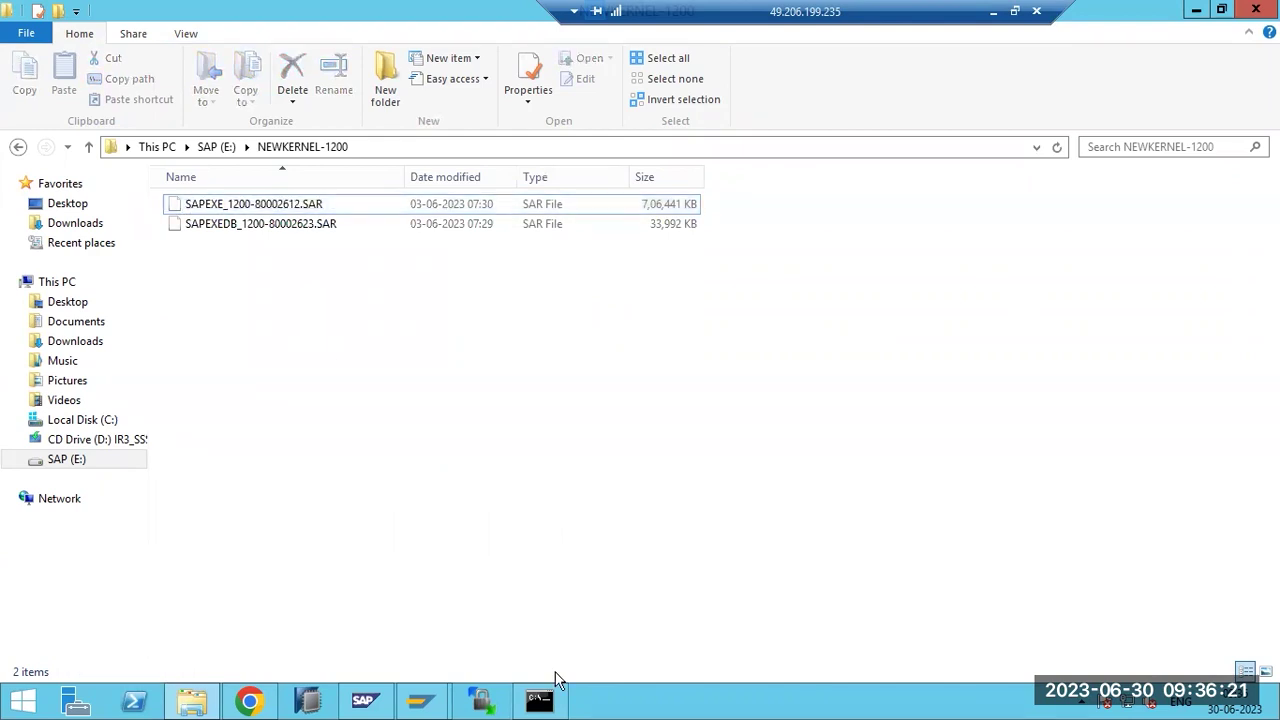
- Try to extract the kernel archive by running SAPCAR -xvf SAPEXE_1200-80002612.SAR in the administrator command prompt
click(540, 700)
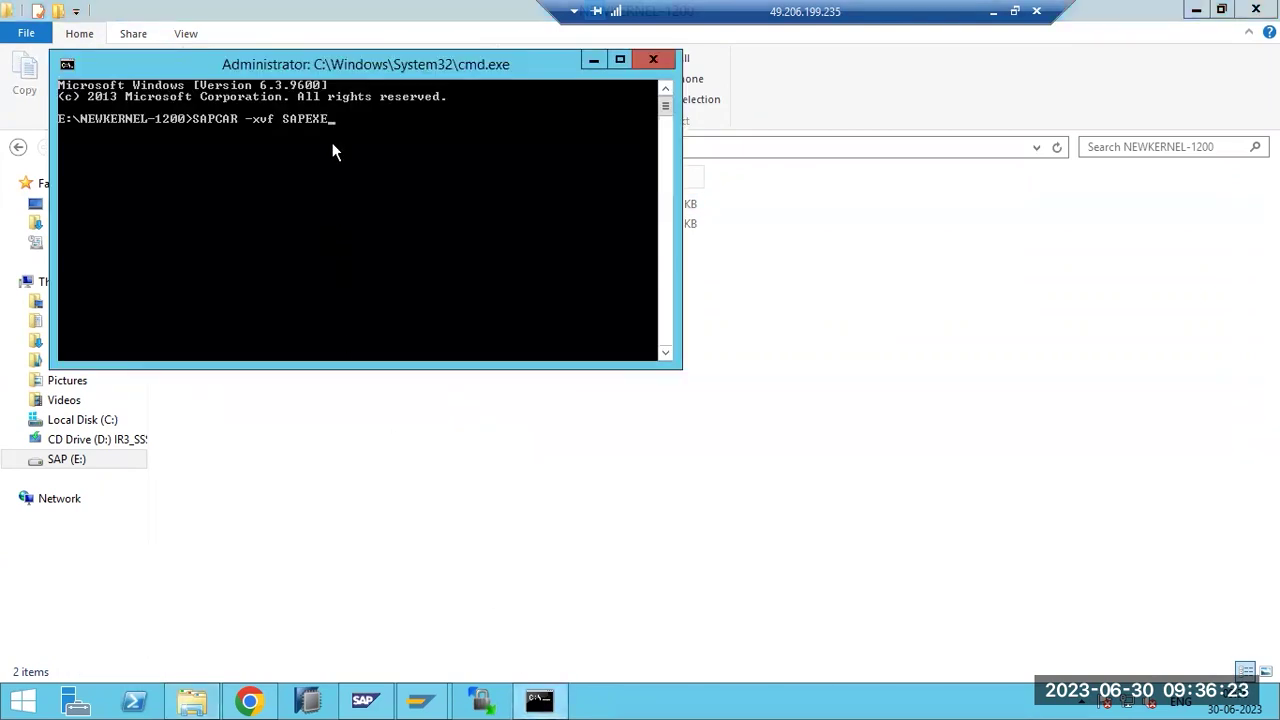
key(BackSpace)
key(BackSpace)
key(BackSpace)
key(BackSpace)
right_click(330, 145)
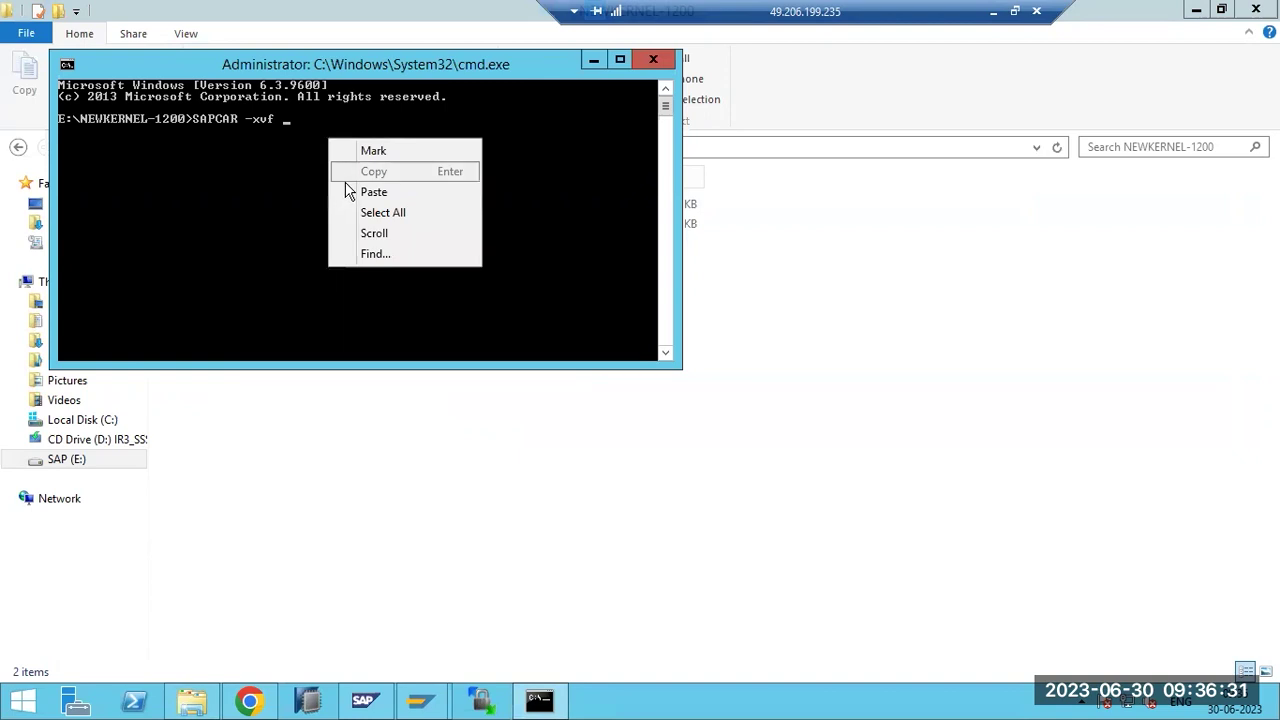
click(345, 189)
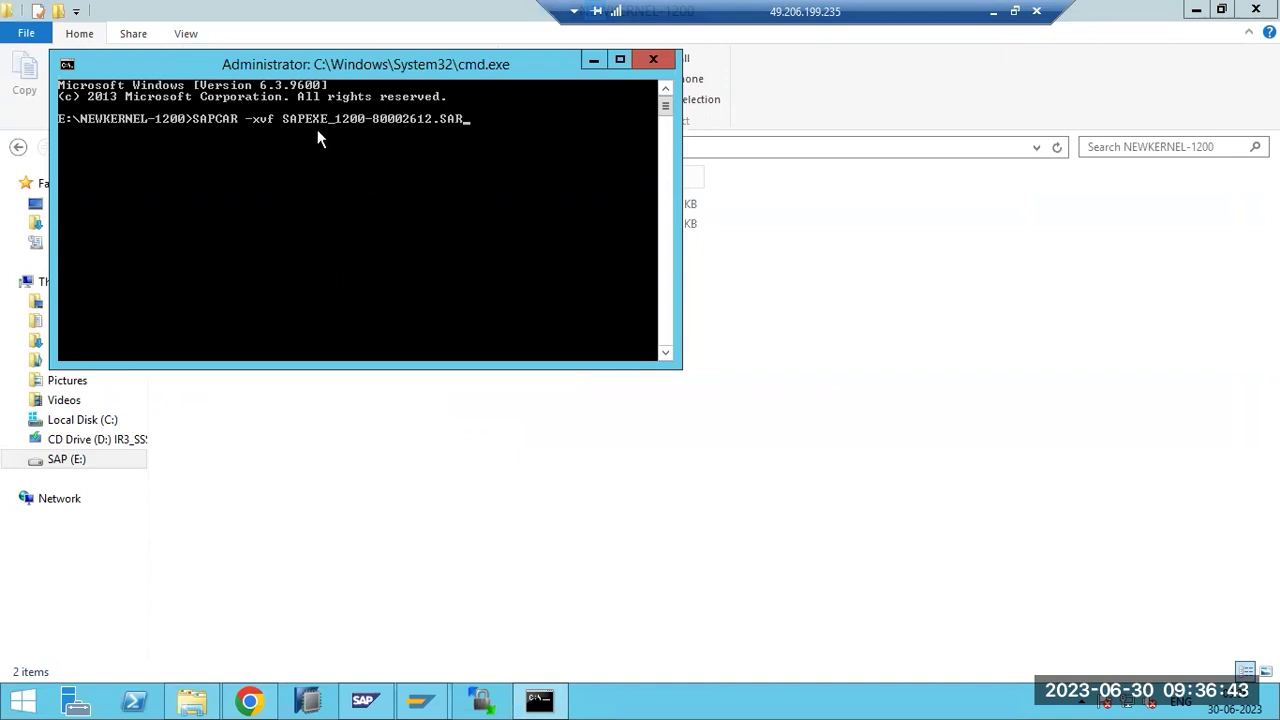
key(Return)
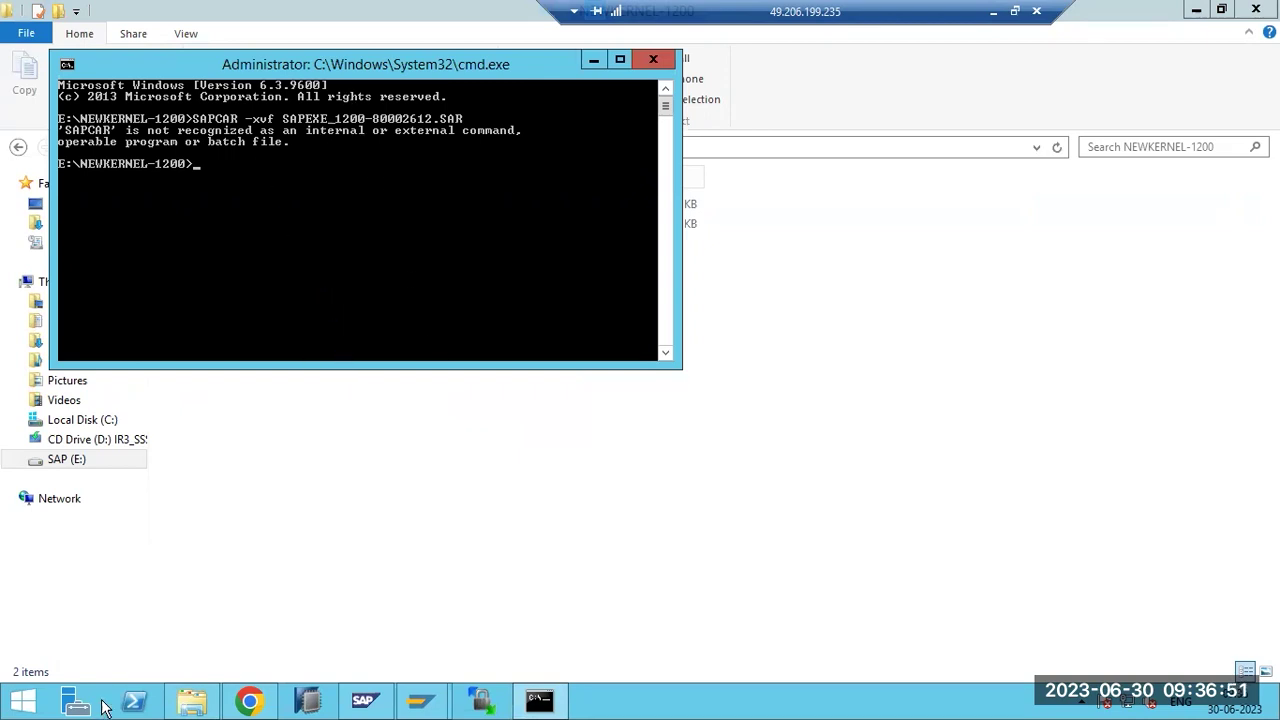
- Switch to the other remote desktop session on the server and open the NEWKERNEL-1200 folder on the SAP (E:) drive
click(24, 703)
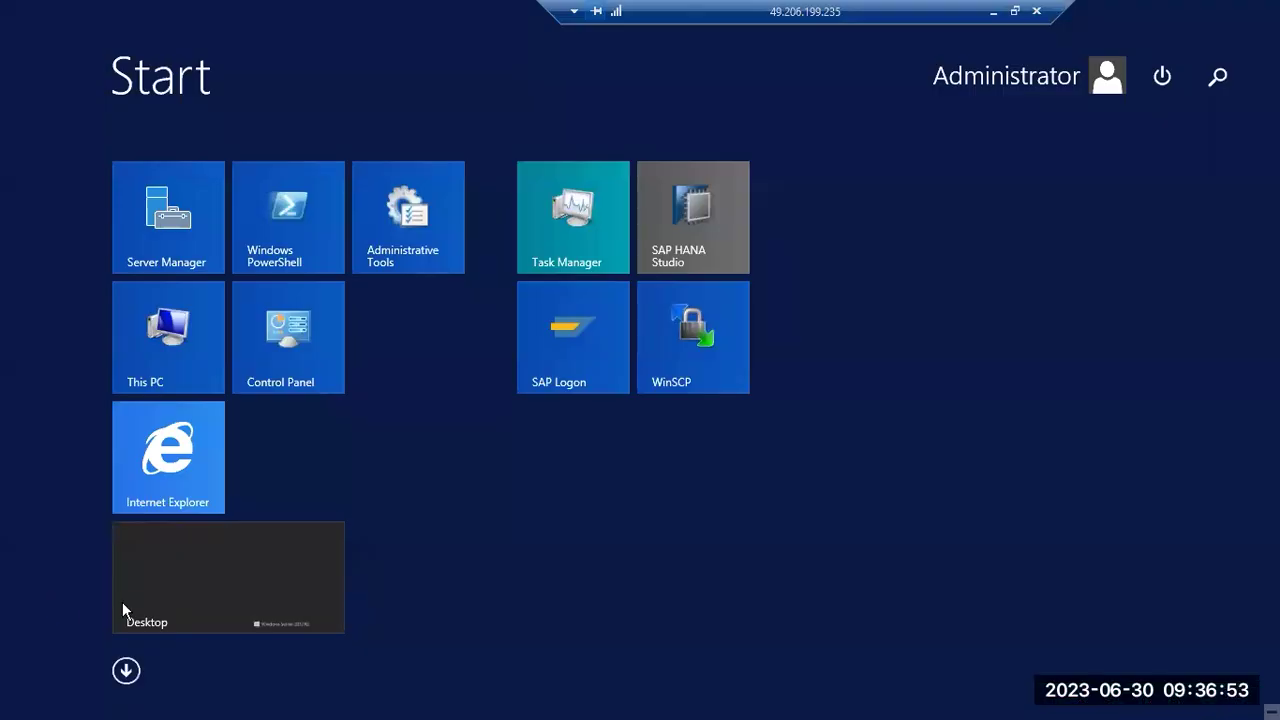
click(128, 604)
click(993, 12)
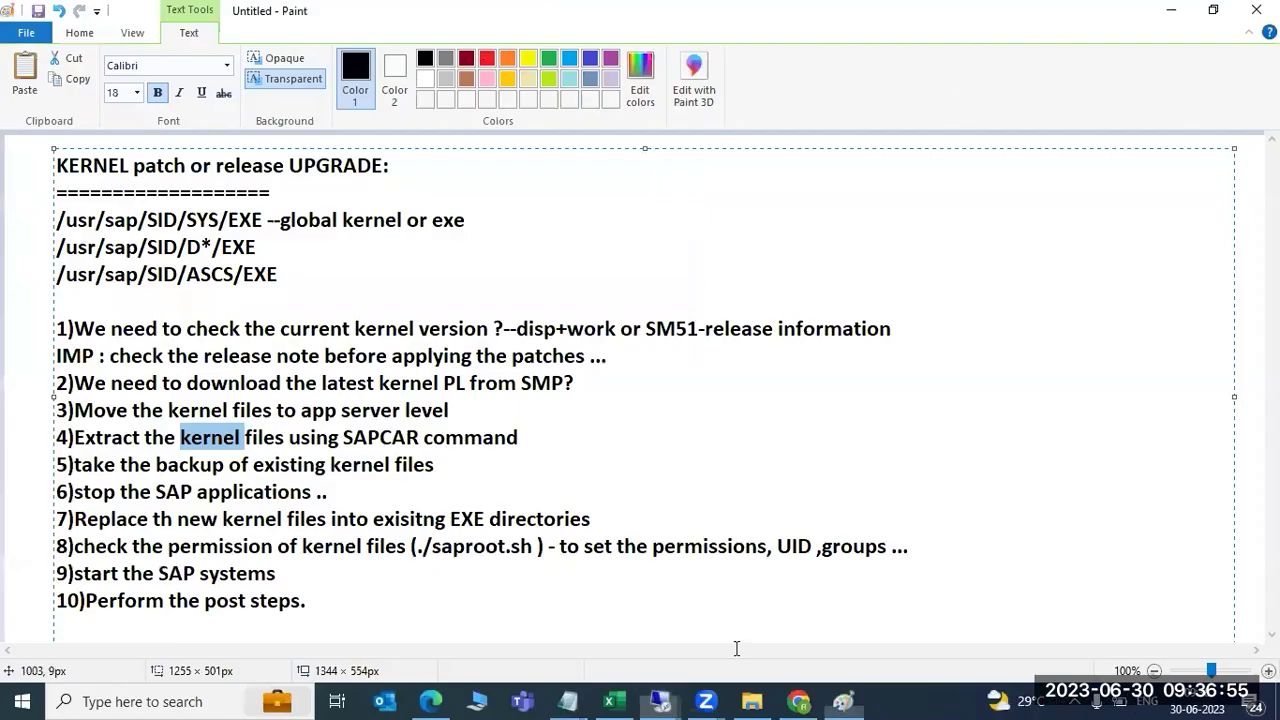
mouse_move(660, 701)
click(797, 612)
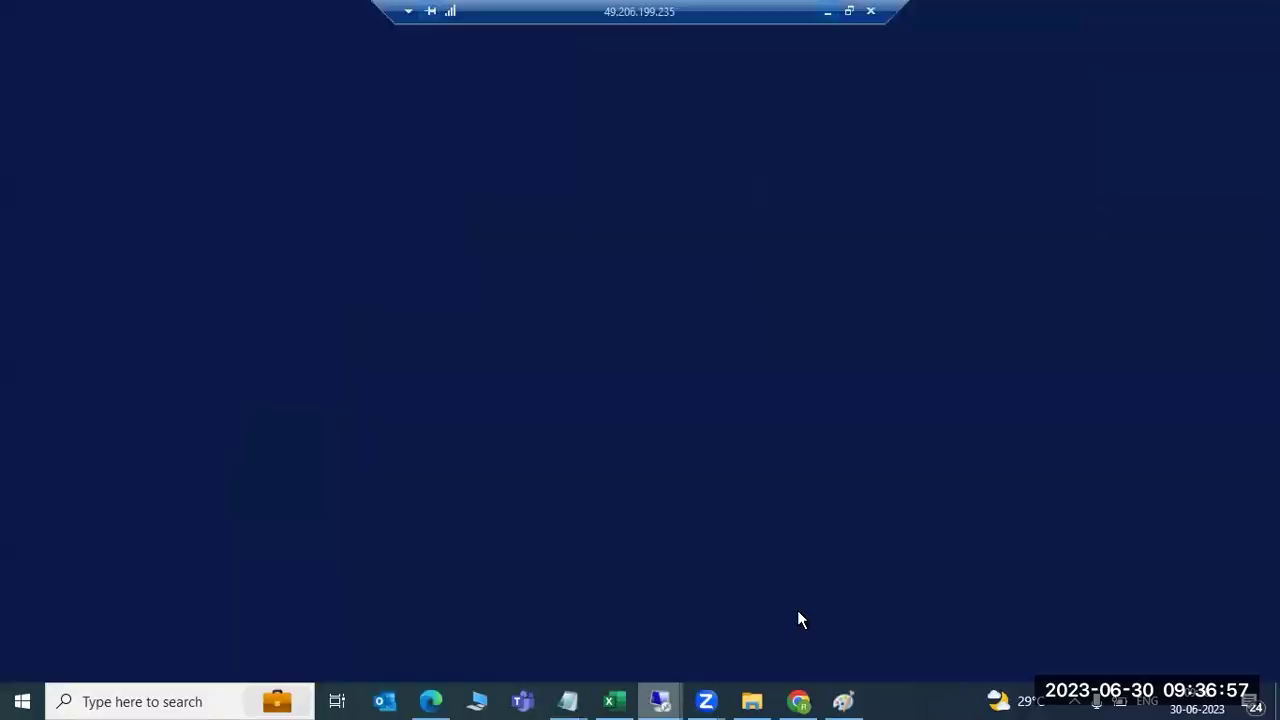
click(194, 702)
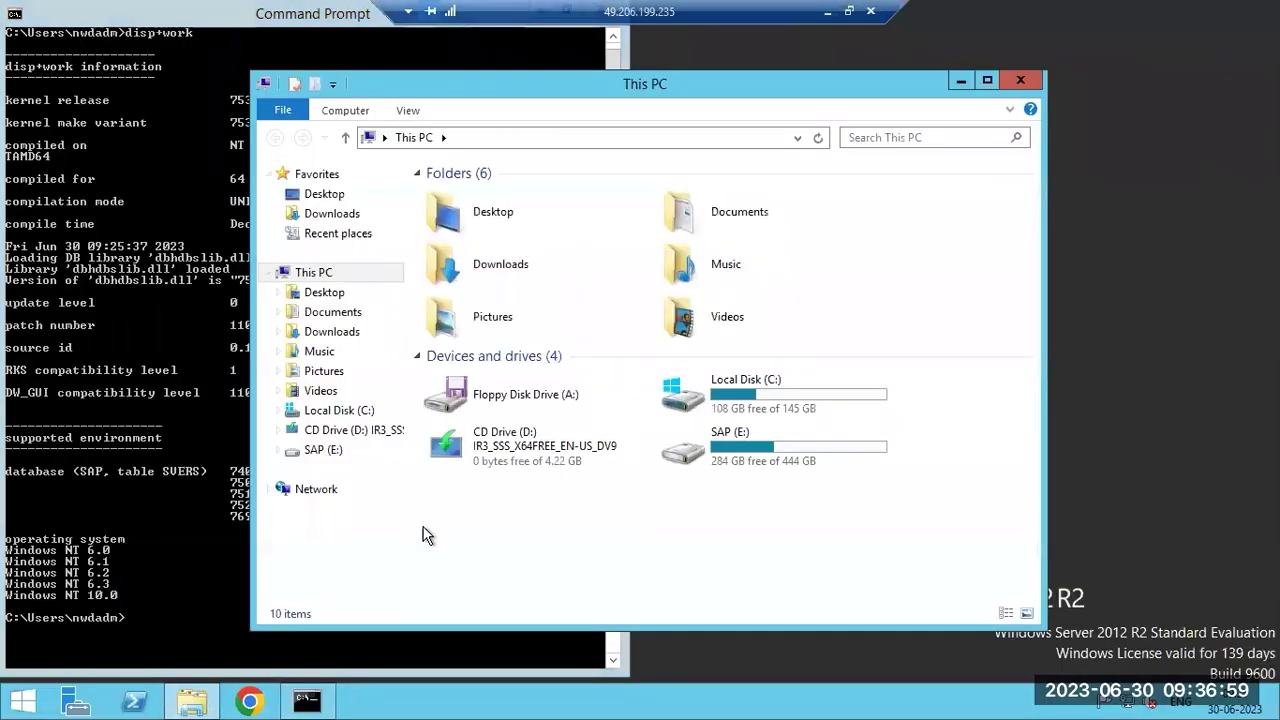
double_click(752, 451)
click(987, 80)
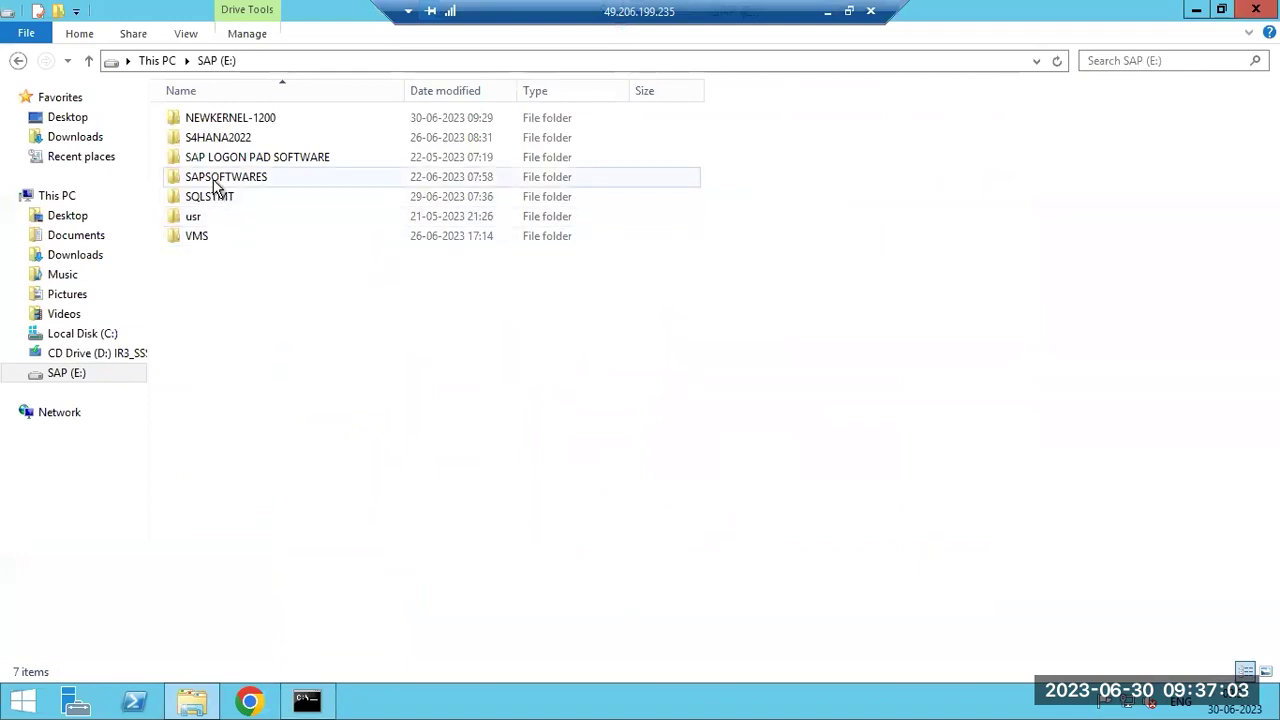
double_click(229, 118)
- Open a command prompt in the NEWKERNEL-1200 folder and run SAPCAR -xvf SAPEXE_1200-80002612.SAR
key(alt+d)
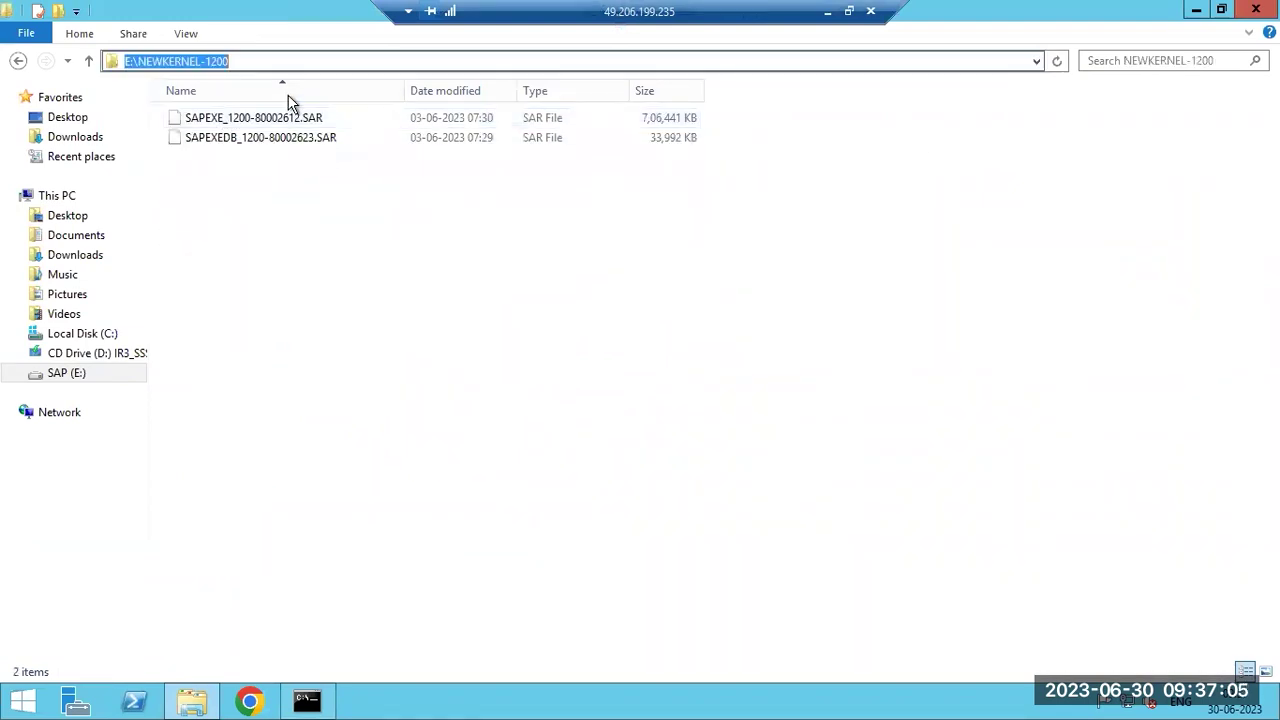
text(cmd)
key(Return)
text(SAPCAR -xvf)
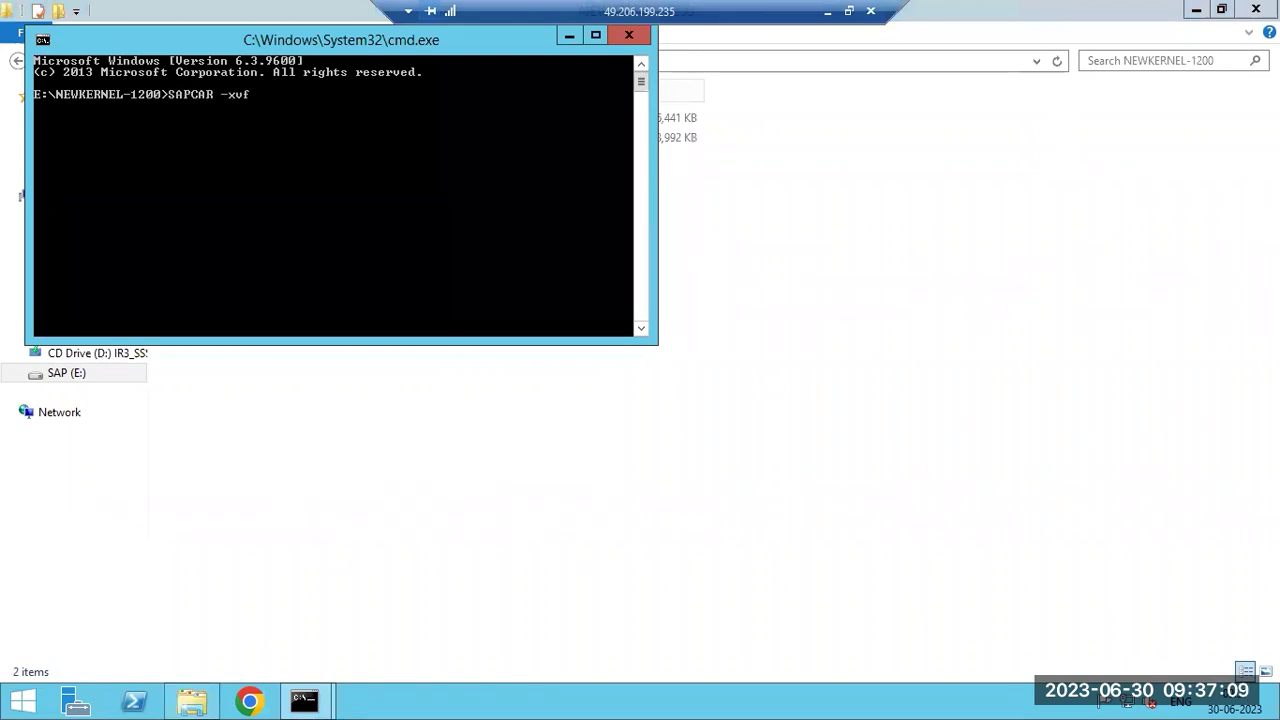
right_click(287, 99)
click(325, 148)
key(Return)
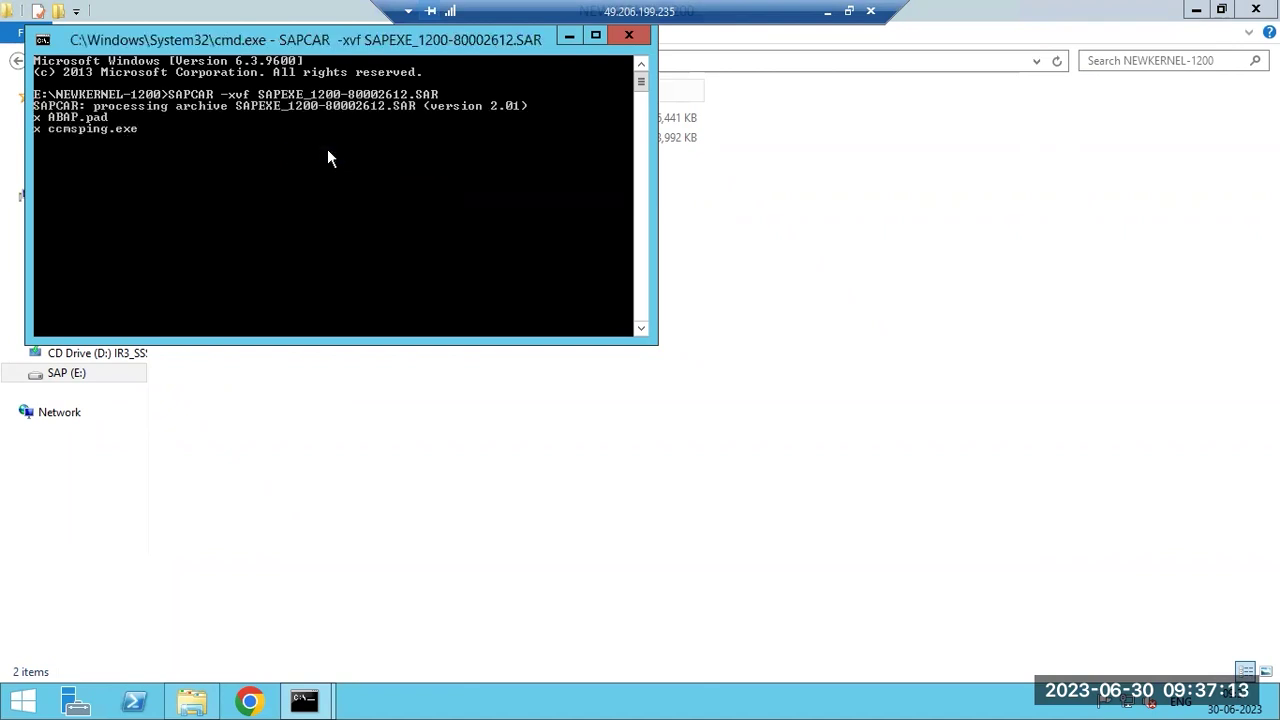
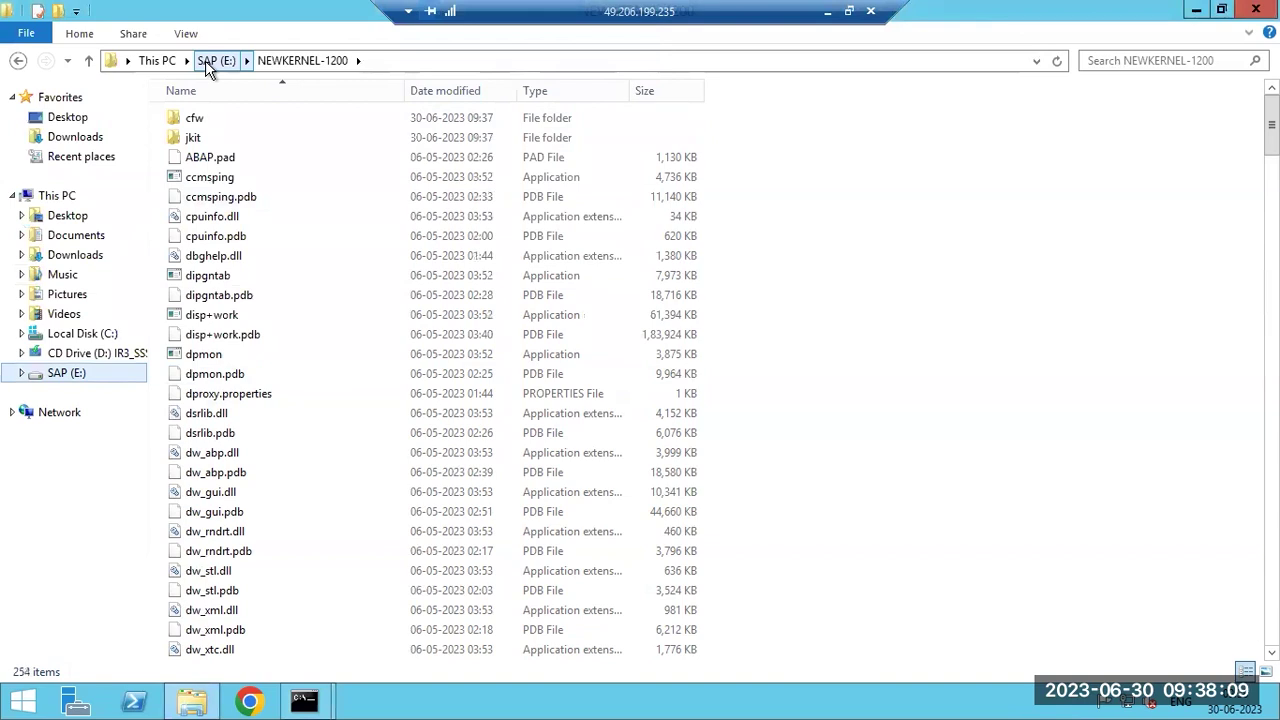
- Review the operating system and database choices for the kernel downloads in the administrator session's SAP software center page
click(250, 703)
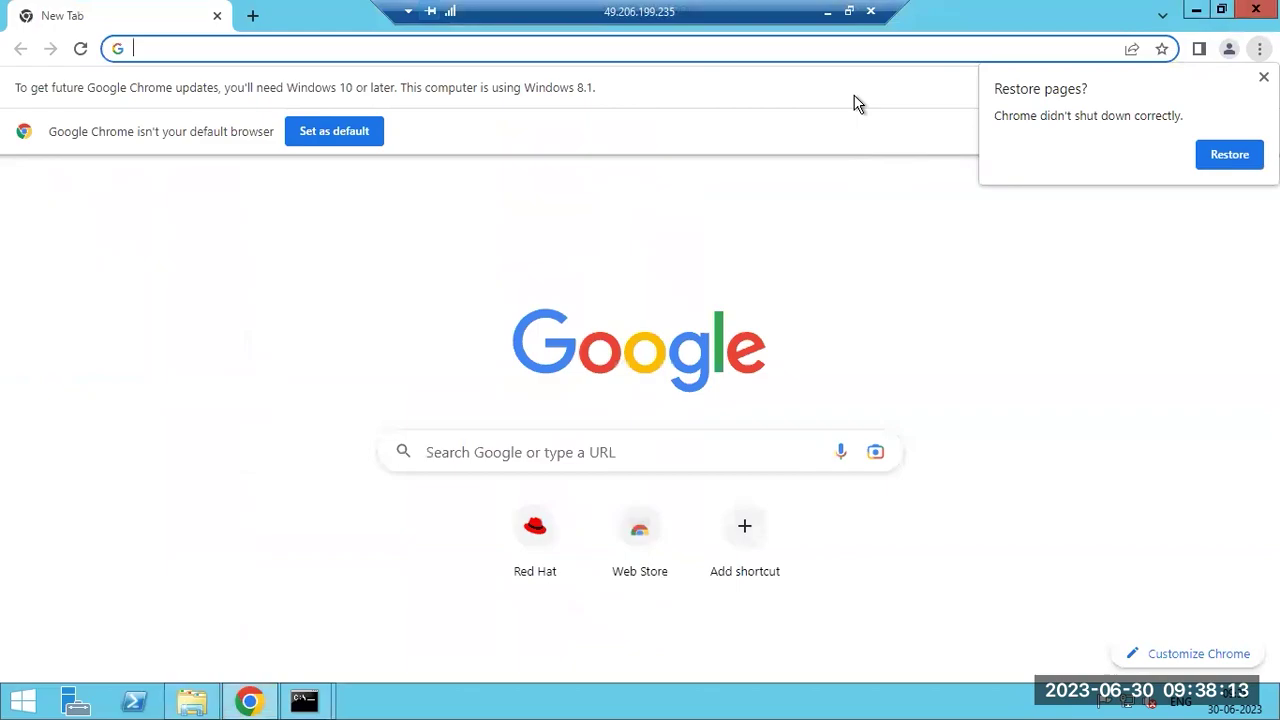
click(827, 12)
mouse_move(660, 701)
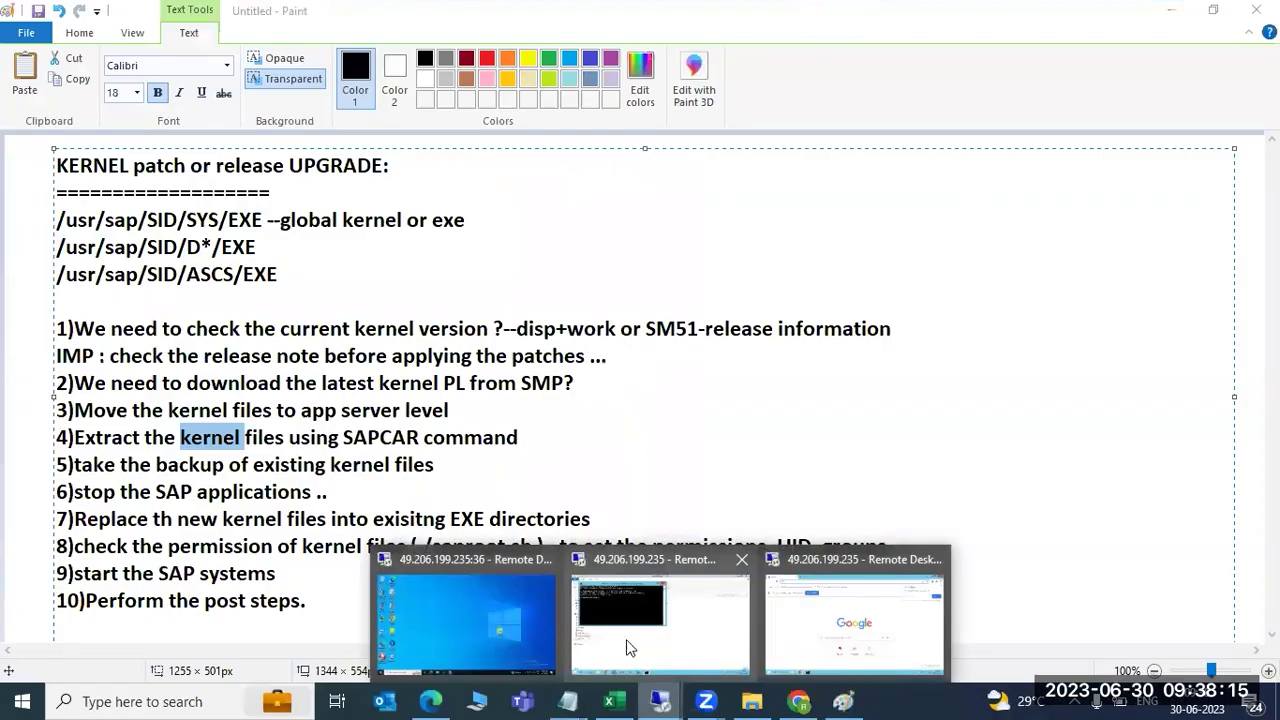
click(622, 652)
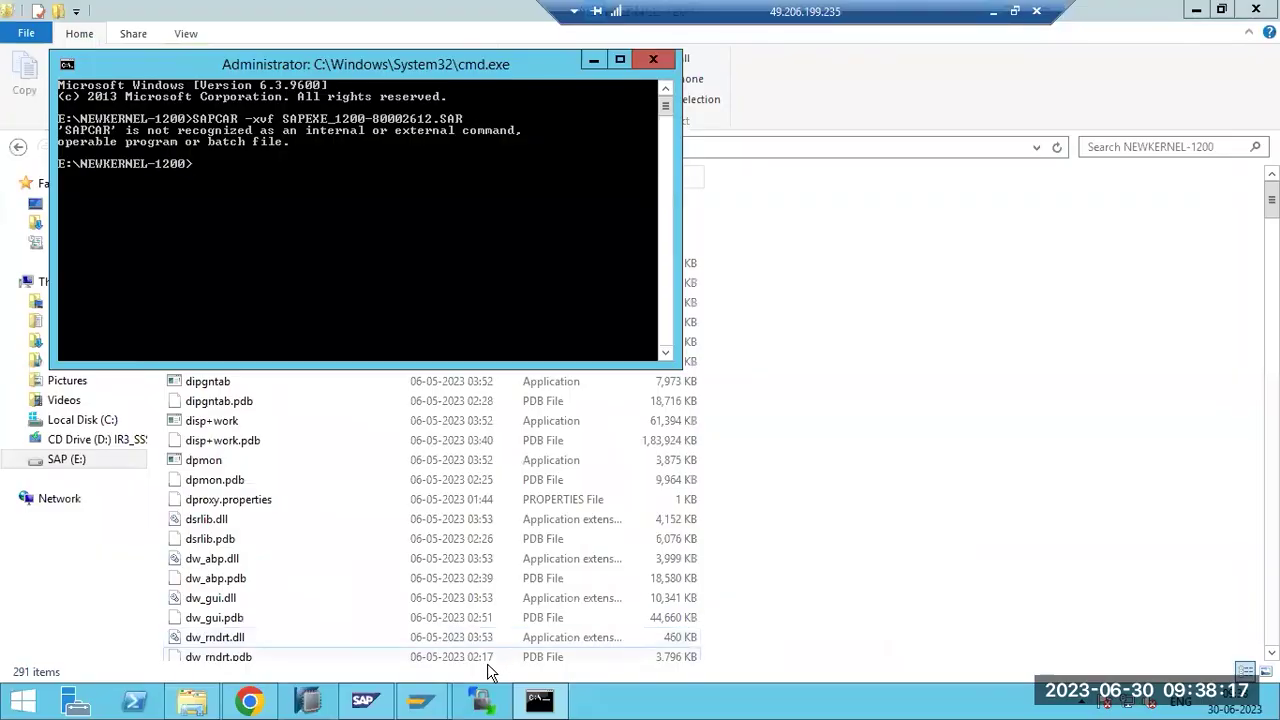
click(260, 702)
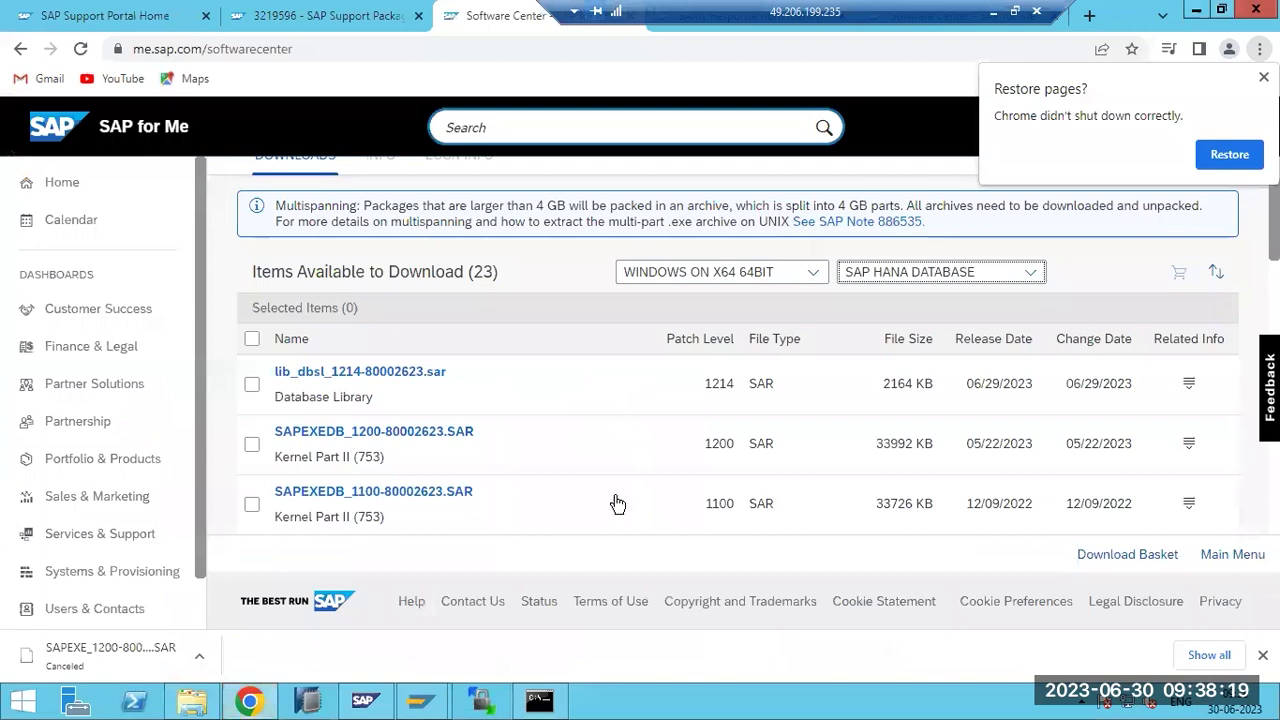
click(822, 281)
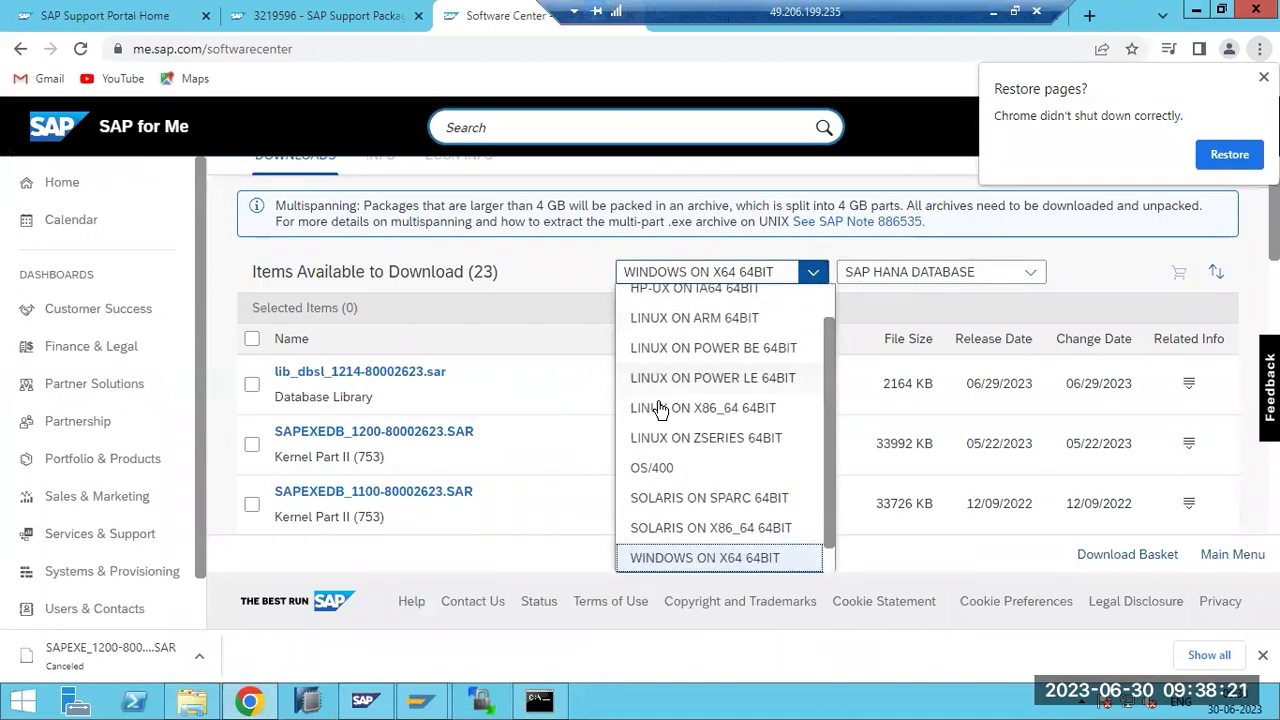
click(855, 276)
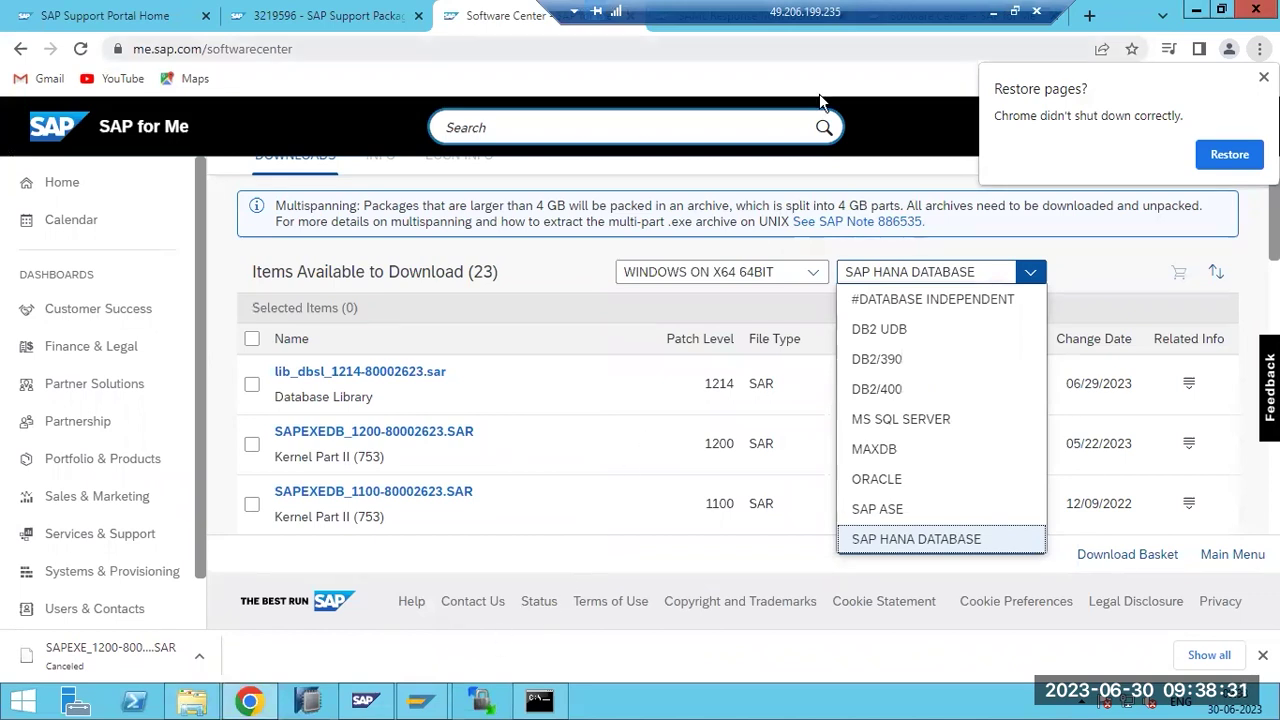
key(alt+Tab)
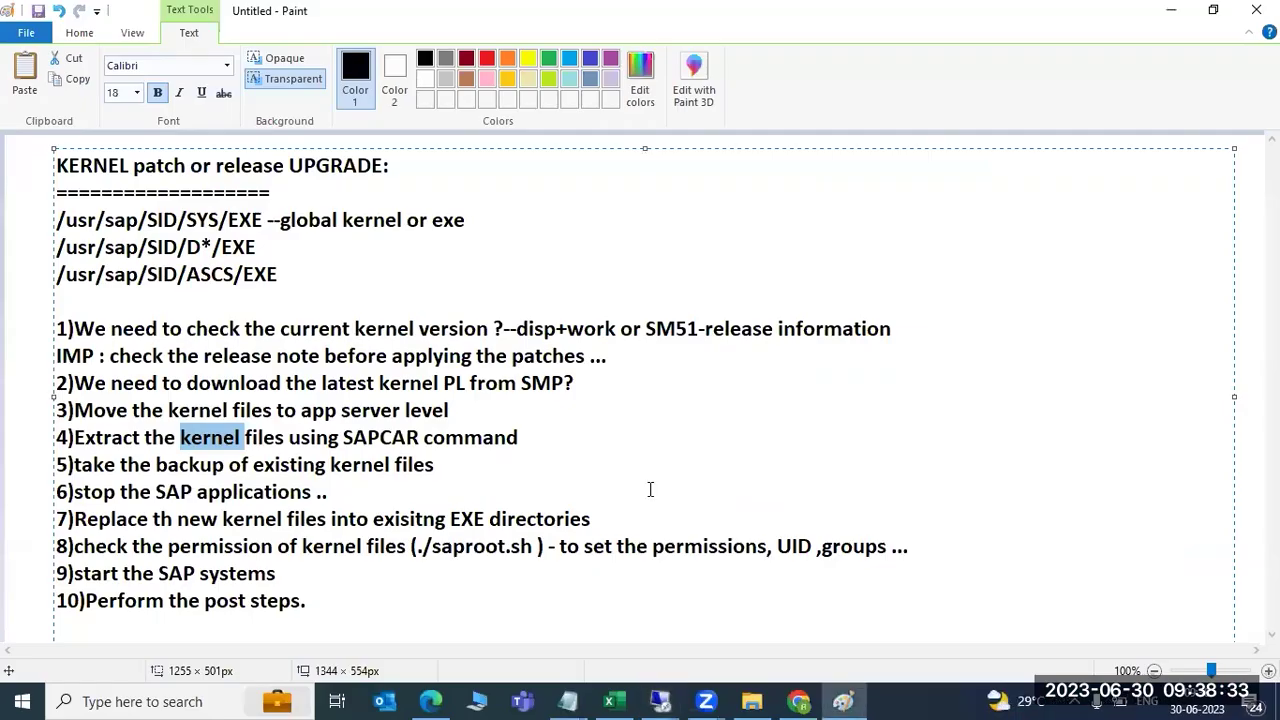
- Return to the command prompt in the other remote session and extract the database kernel archive with SAPCAR -xvf SAPEXEDB*.SAR
click(660, 701)
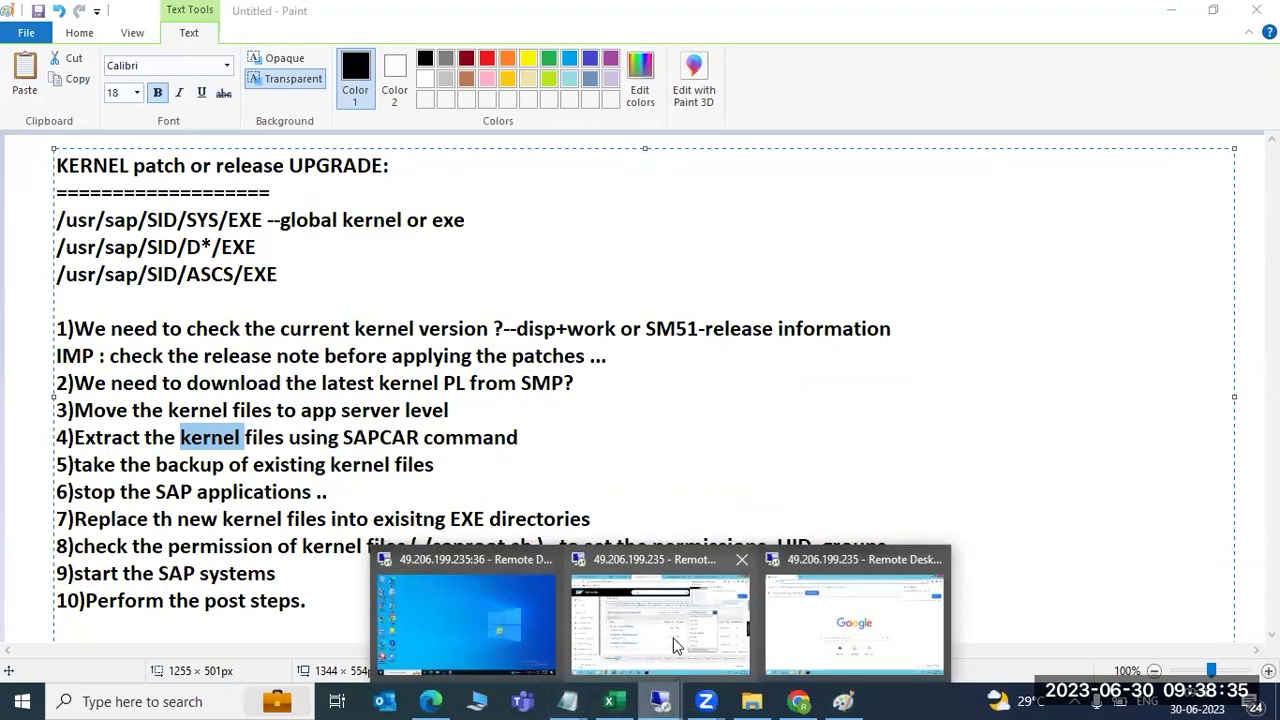
click(788, 632)
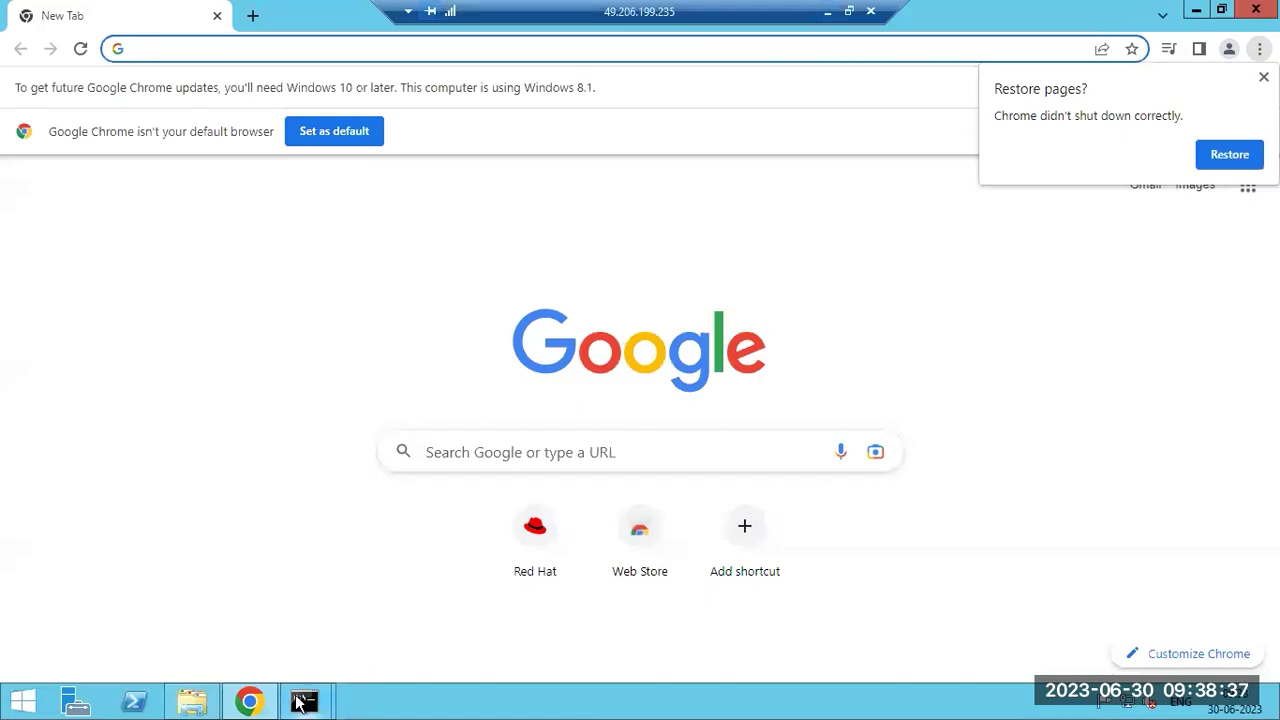
click(298, 703)
click(363, 626)
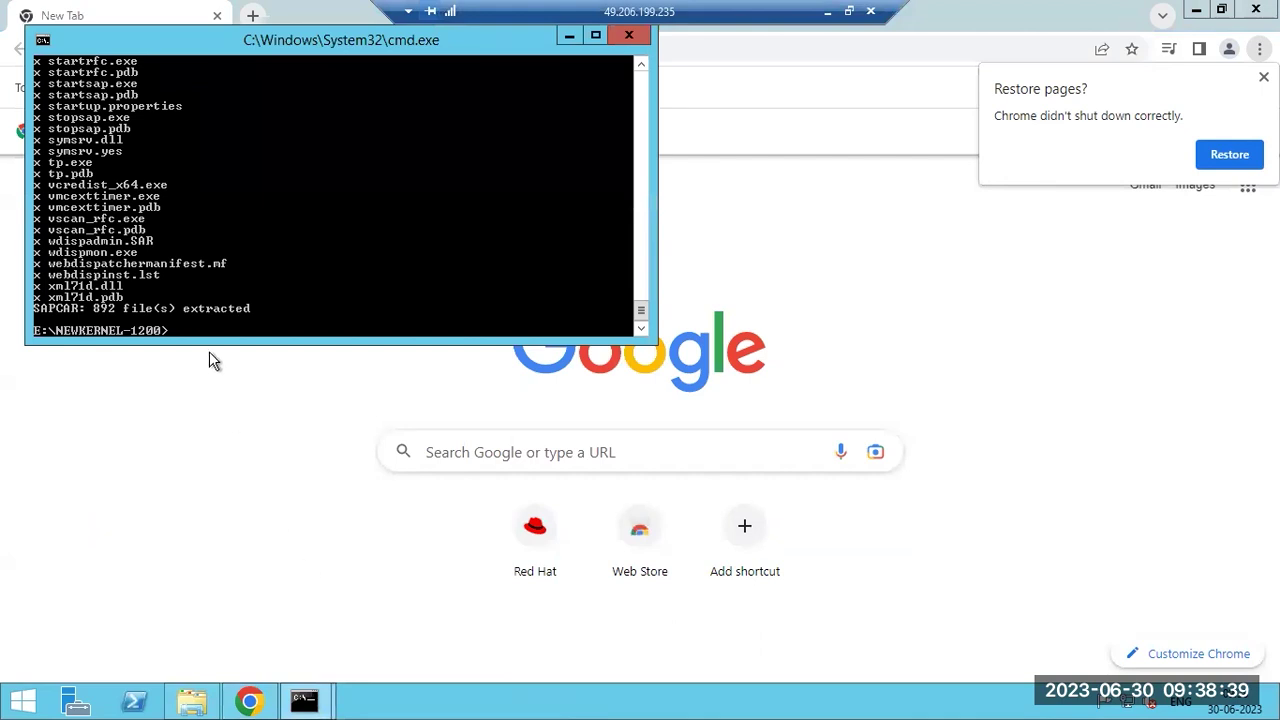
key(Up)
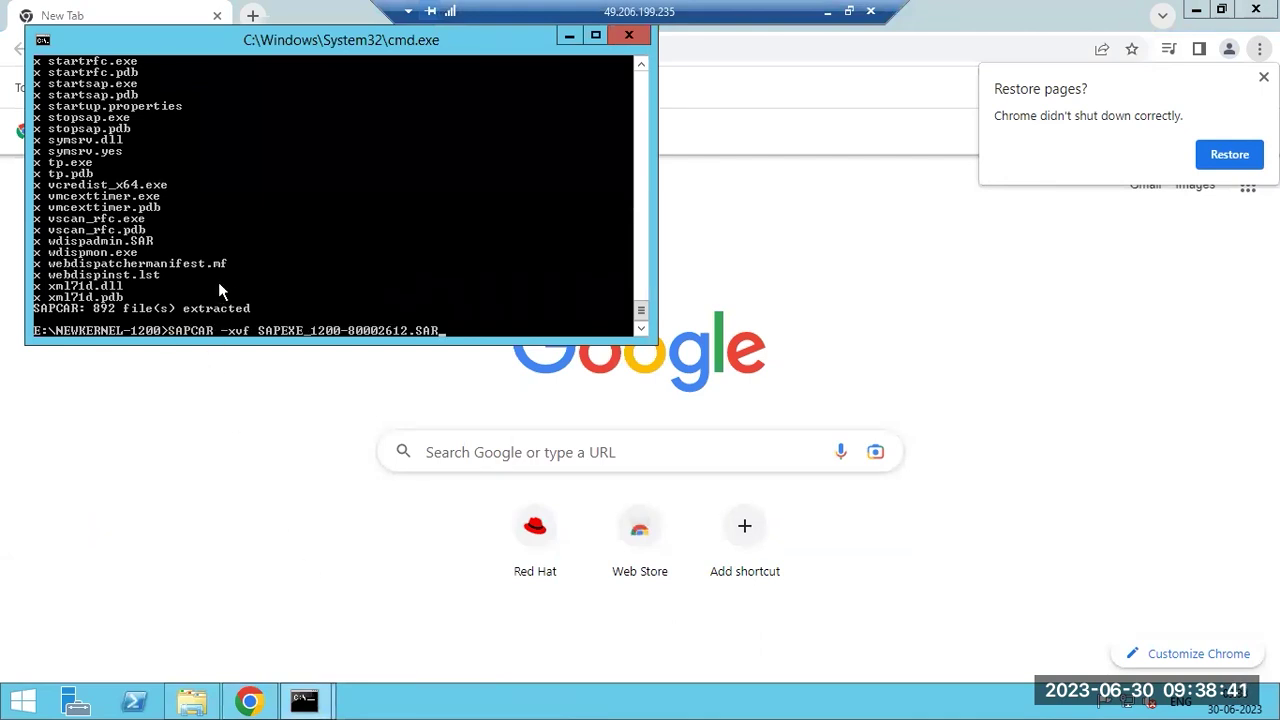
key(BackSpace)
key(BackSpace)
key(BackSpace)
key(BackSpace)
key(BackSpace)
key(BackSpace)
key(BackSpace)
key(BackSpace)
key(BackSpace)
key(BackSpace)
key(BackSpace)
key(BackSpace)
key(BackSpace)
key(BackSpace)
key(BackSpace)
key(BackSpace)
key(BackSpace)
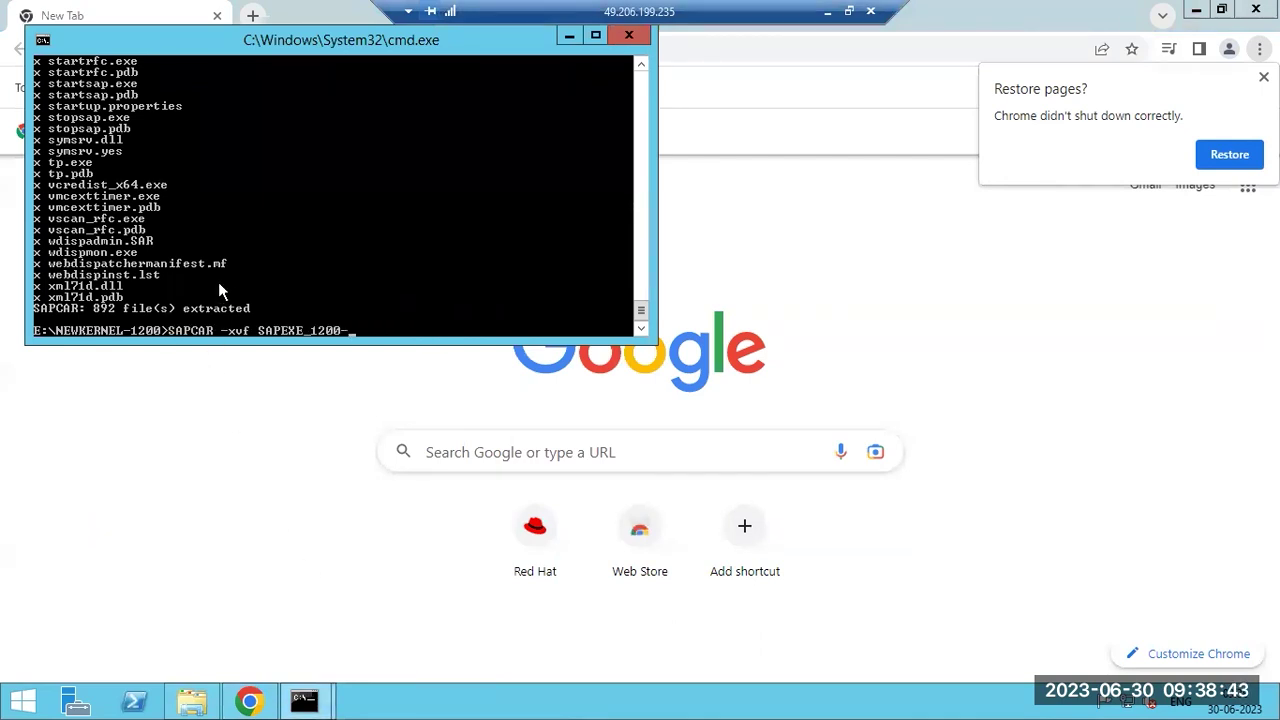
key(BackSpace)
text(DB*.SAR)
key(Return)
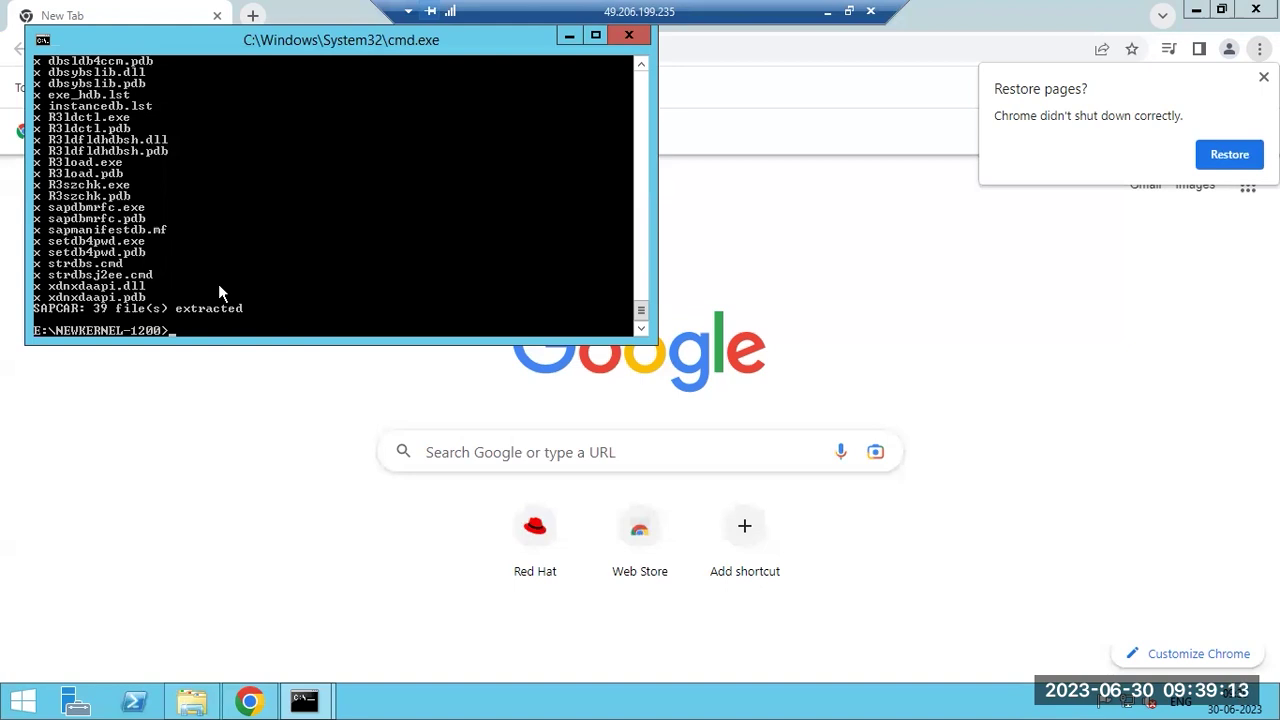
- Minimize the command prompt and the remote session to return to the kernel upgrade notes in Paint
drag(264, 40, 314, 166)
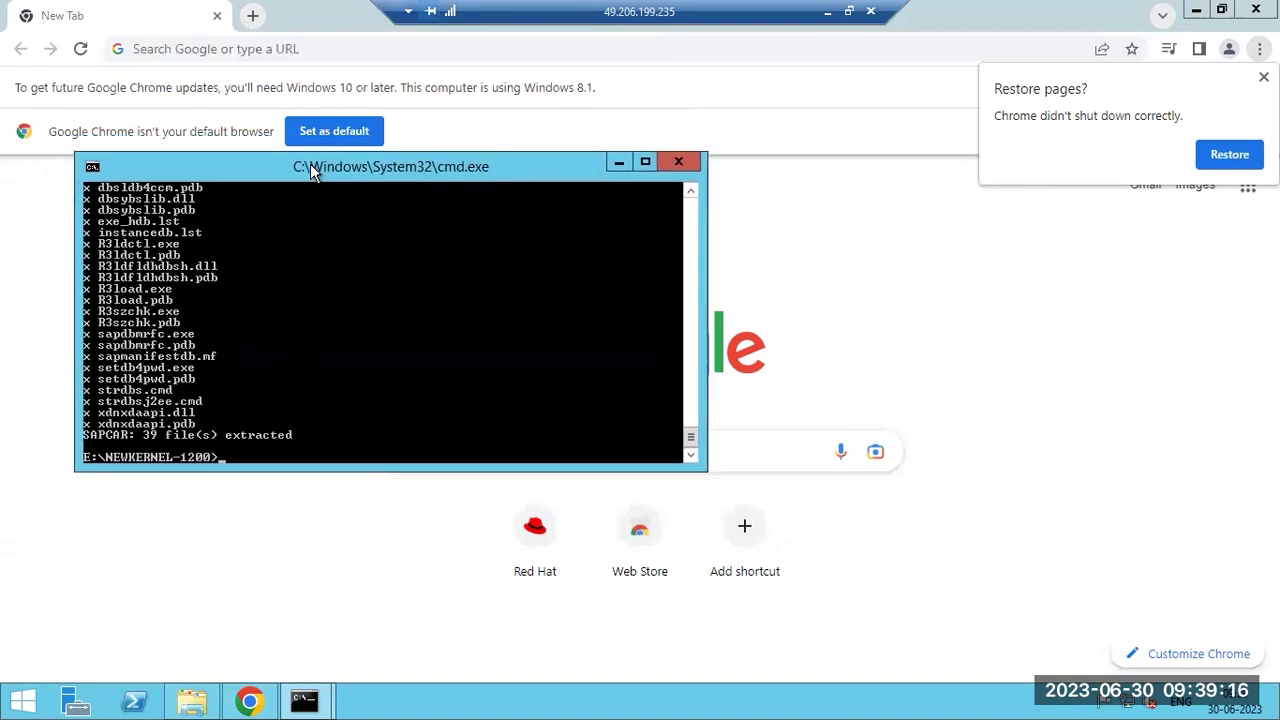
click(618, 163)
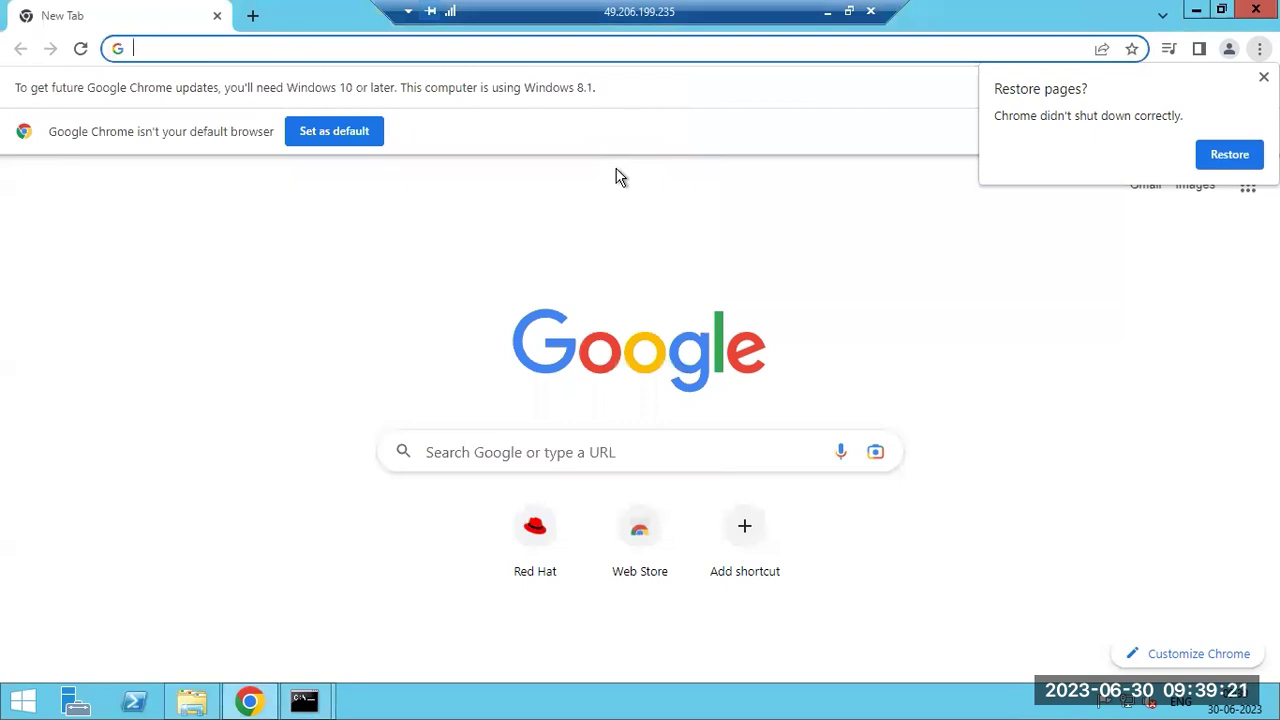
click(827, 11)
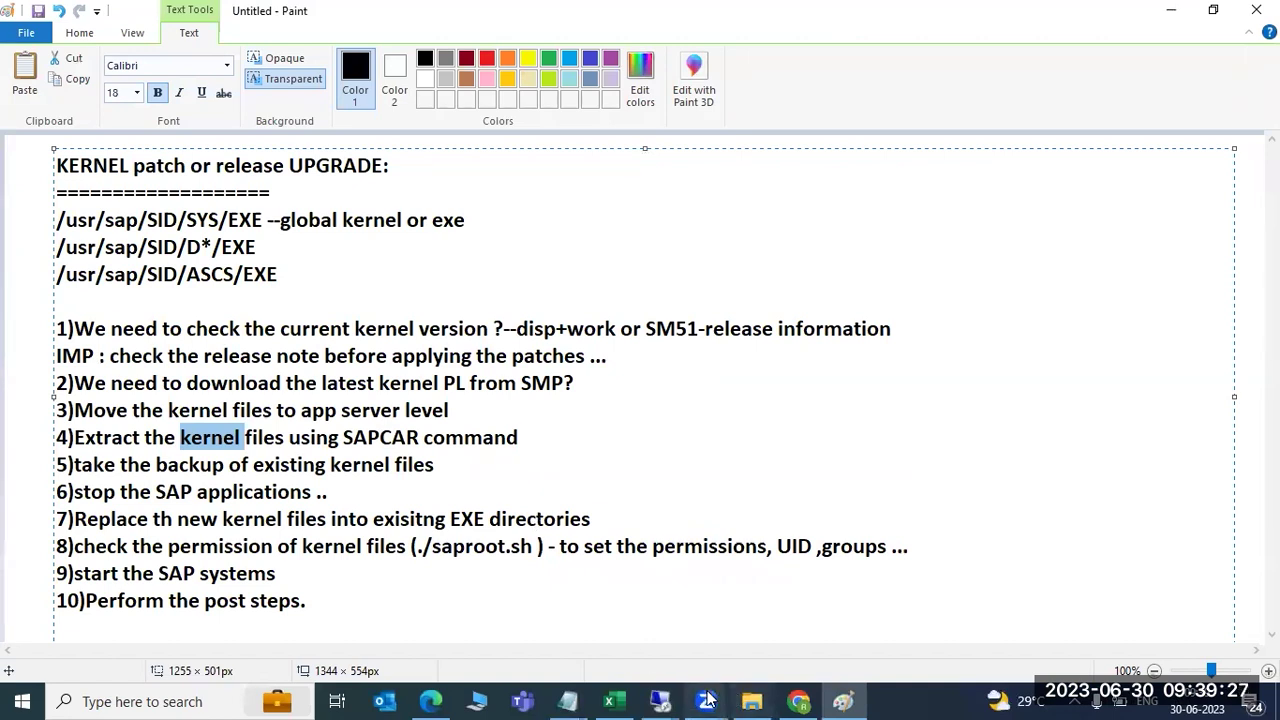
- Switch to the remote session with the SAP software center and open the content information for SAPEXEDB_1200-80002623.SAR
mouse_move(660, 700)
click(657, 668)
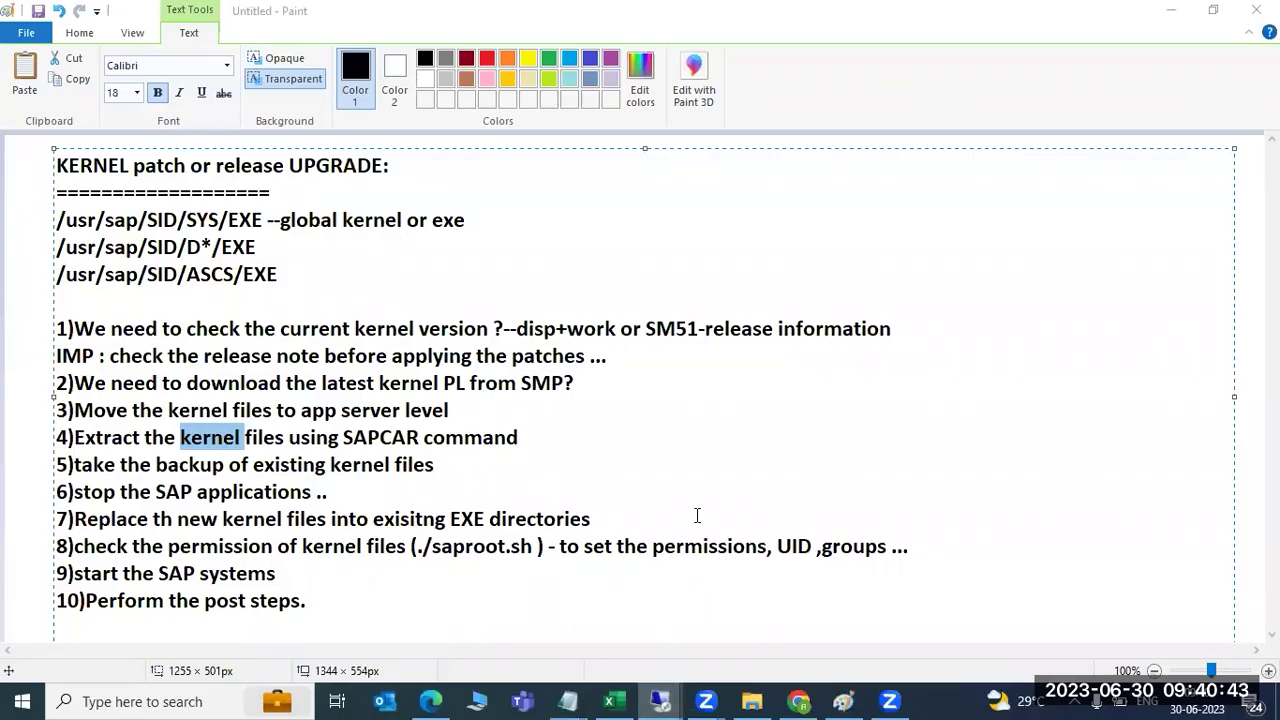
mouse_move(661, 700)
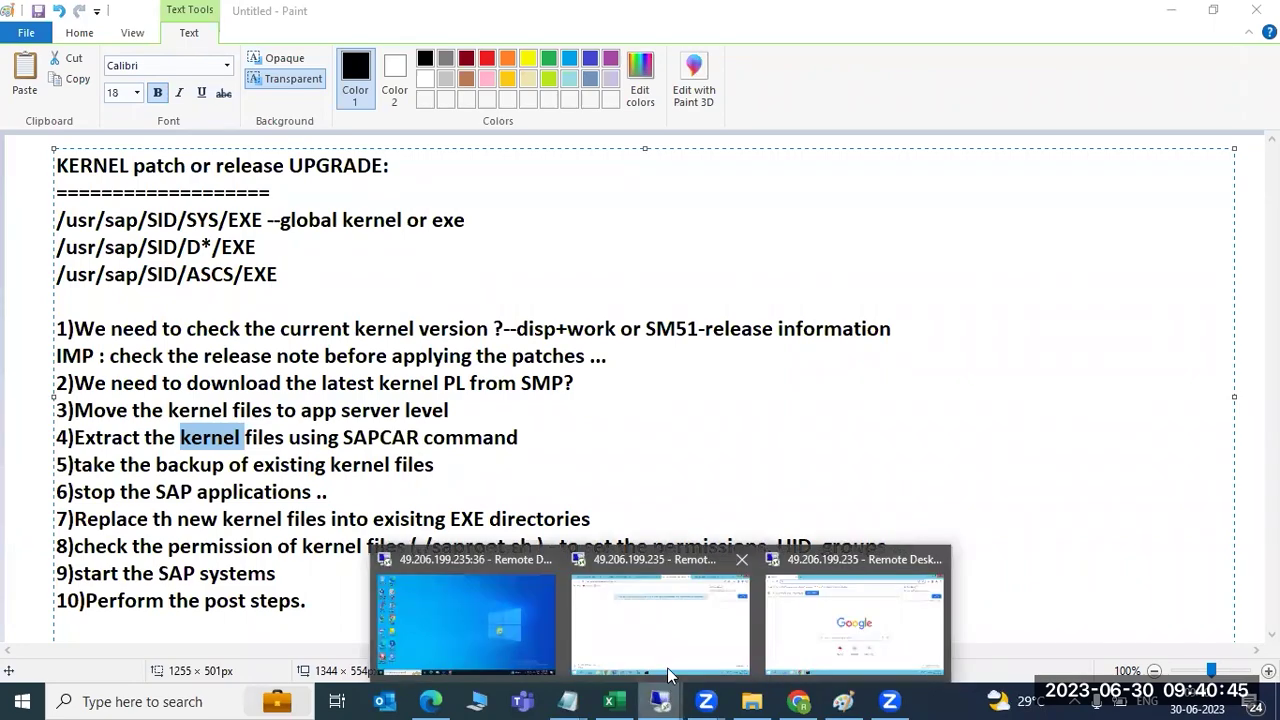
click(665, 607)
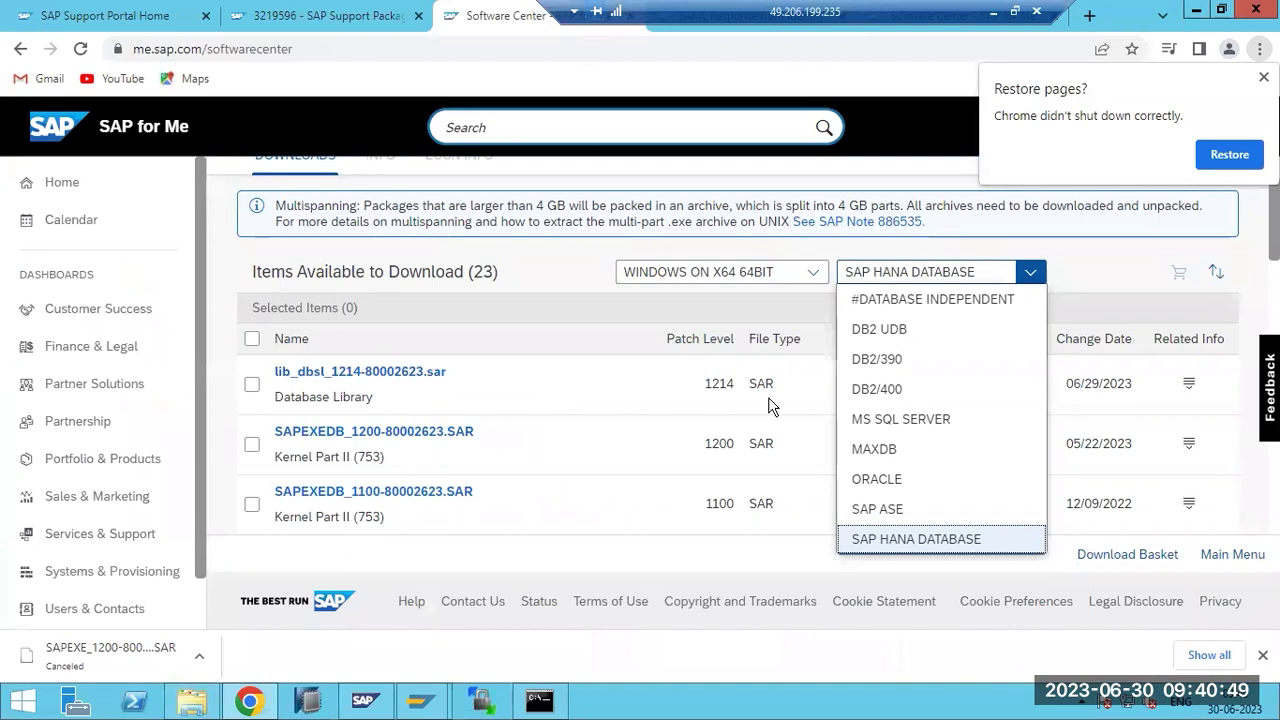
click(1189, 446)
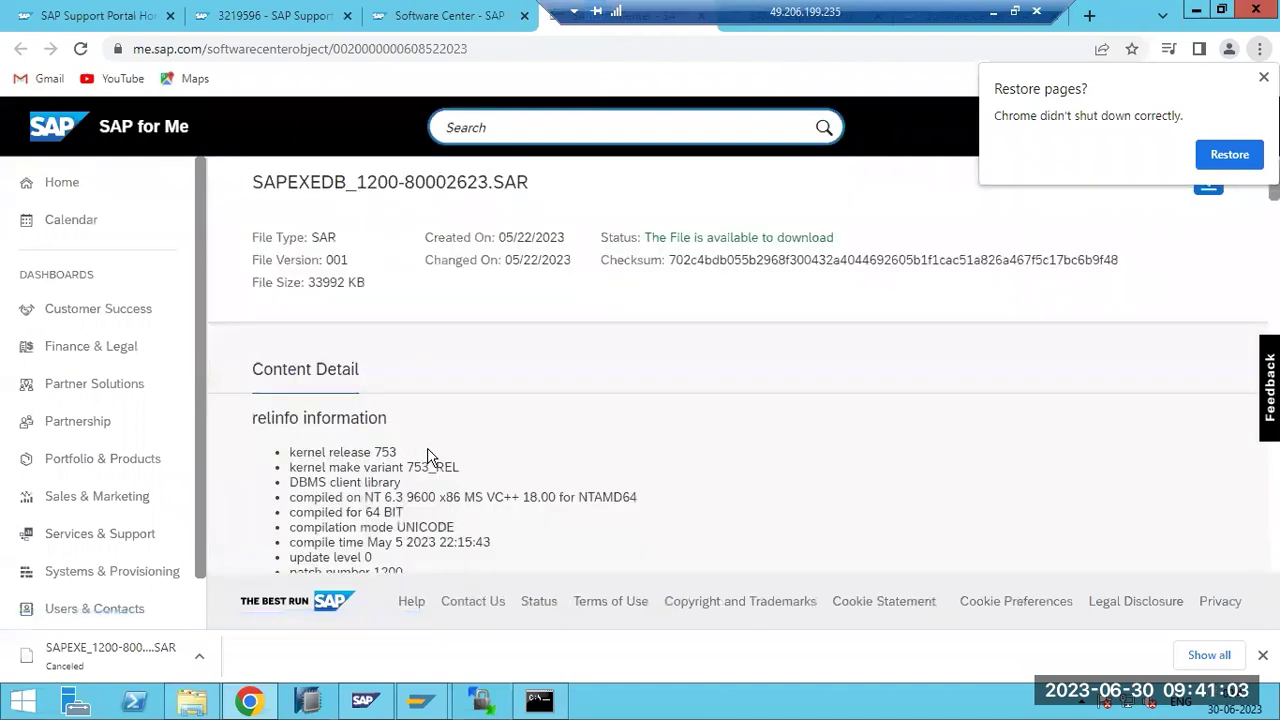
- Examine the patch texts, note numbers and patch levels listed in the content details of SAPEXEDB_1200-80002623.SAR
scroll(434, 449, down, 5)
scroll(441, 462, down, 1)
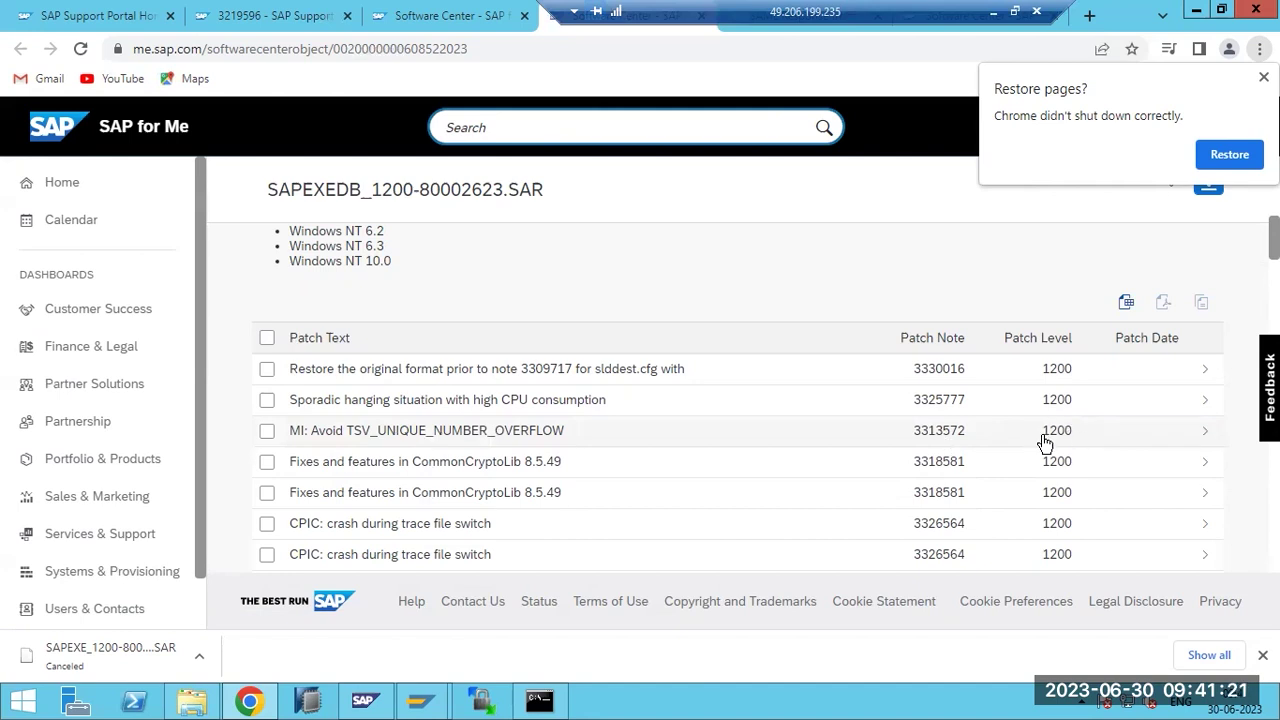
scroll(1057, 445, down, 5)
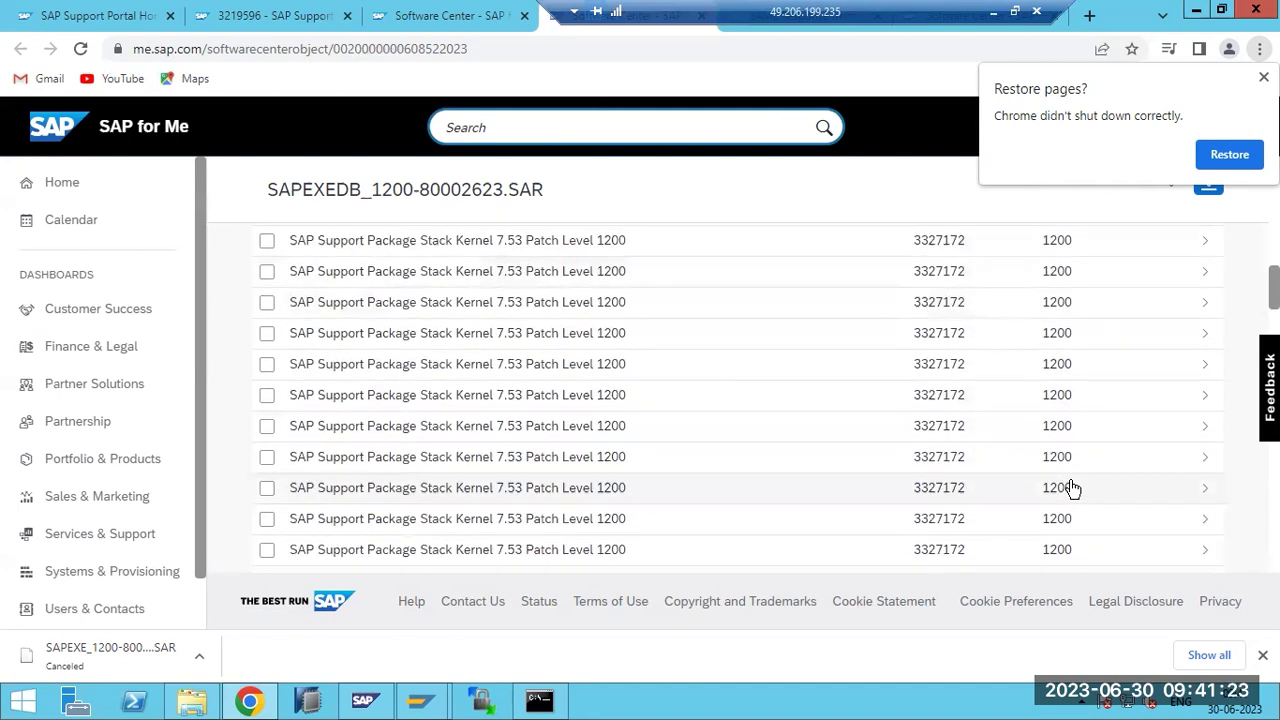
scroll(1071, 488, down, 2)
scroll(1071, 488, up, 1)
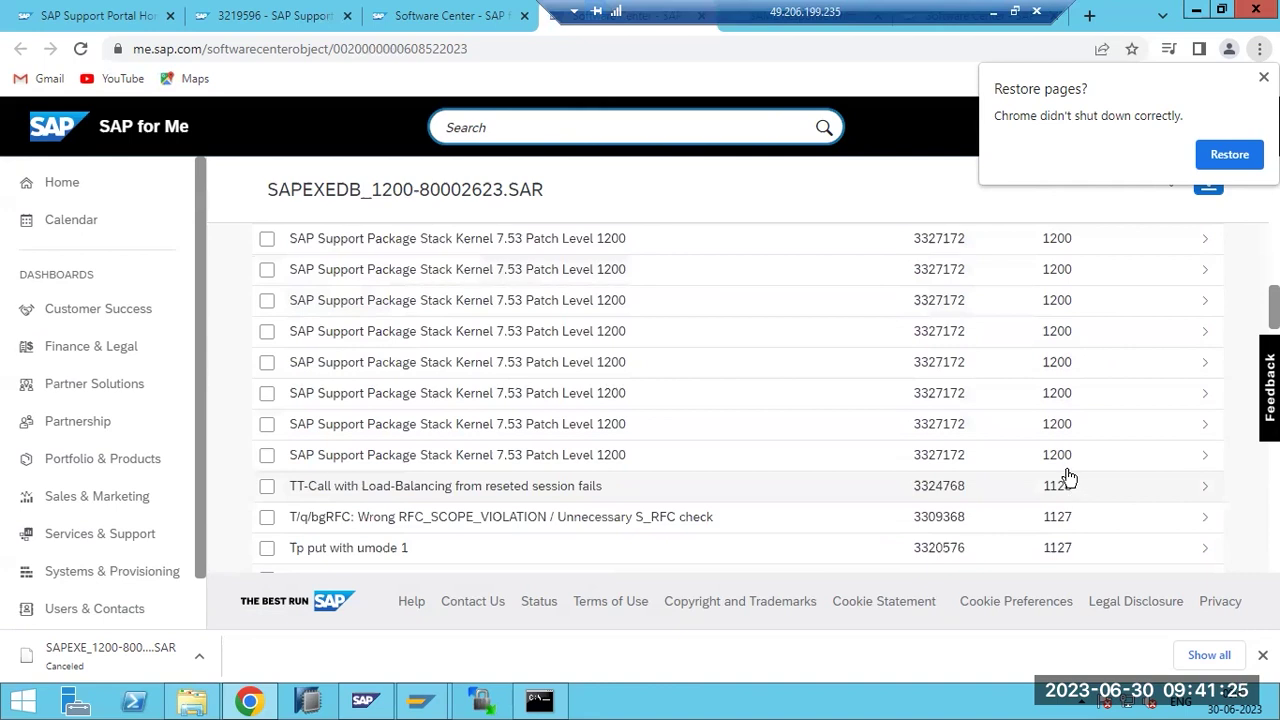
scroll(954, 457, up, 1)
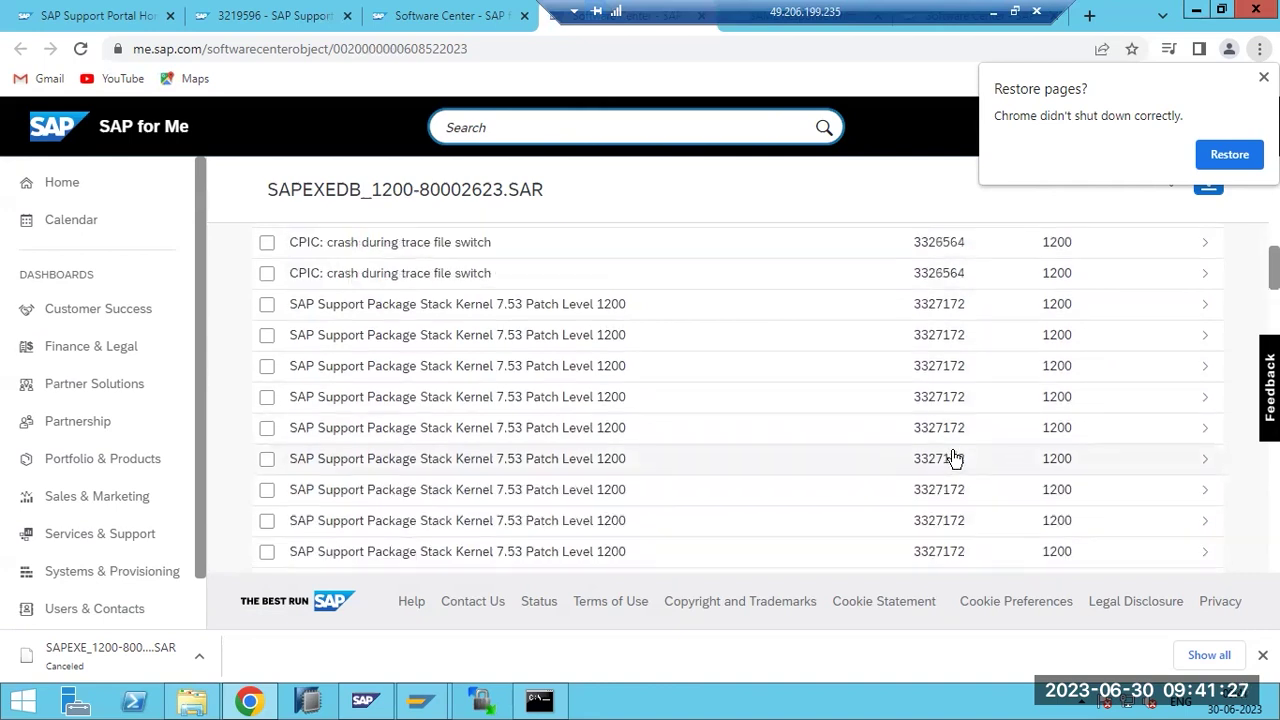
scroll(956, 458, up, 3)
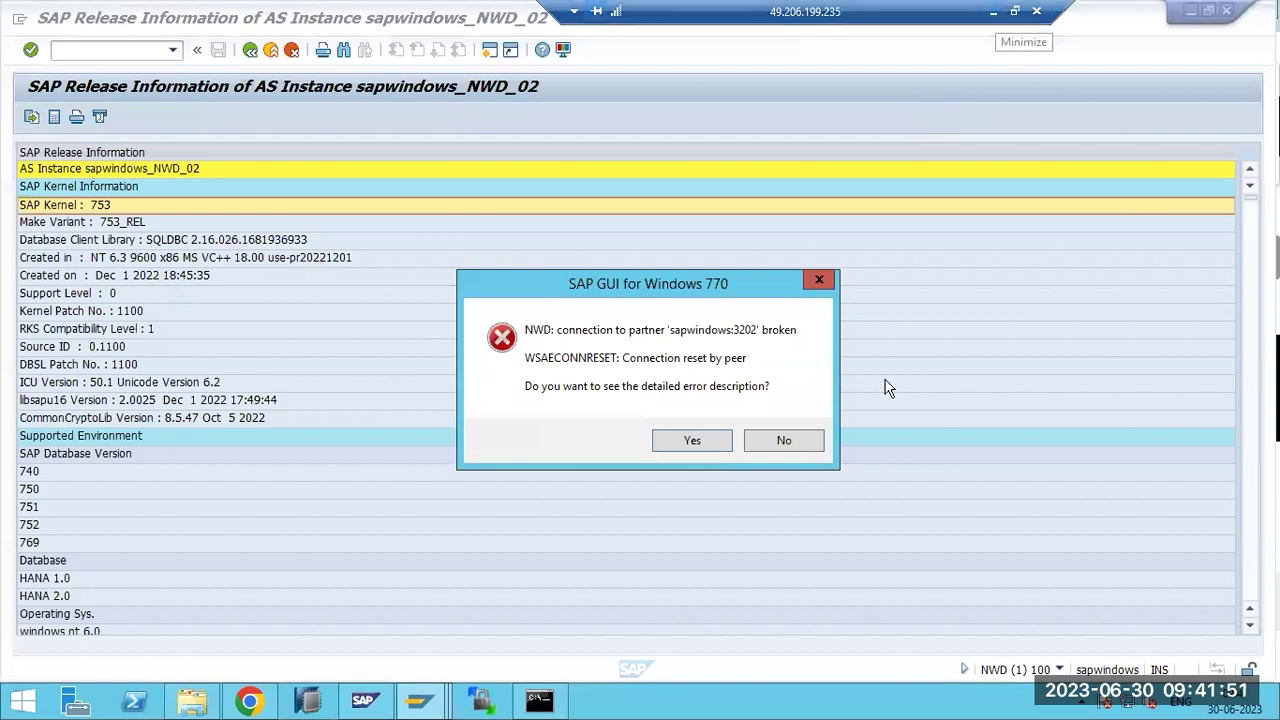
- Decline the detailed SAP GUI connection error description and compare the level 1200 patch entries with the older patch levels
click(812, 442)
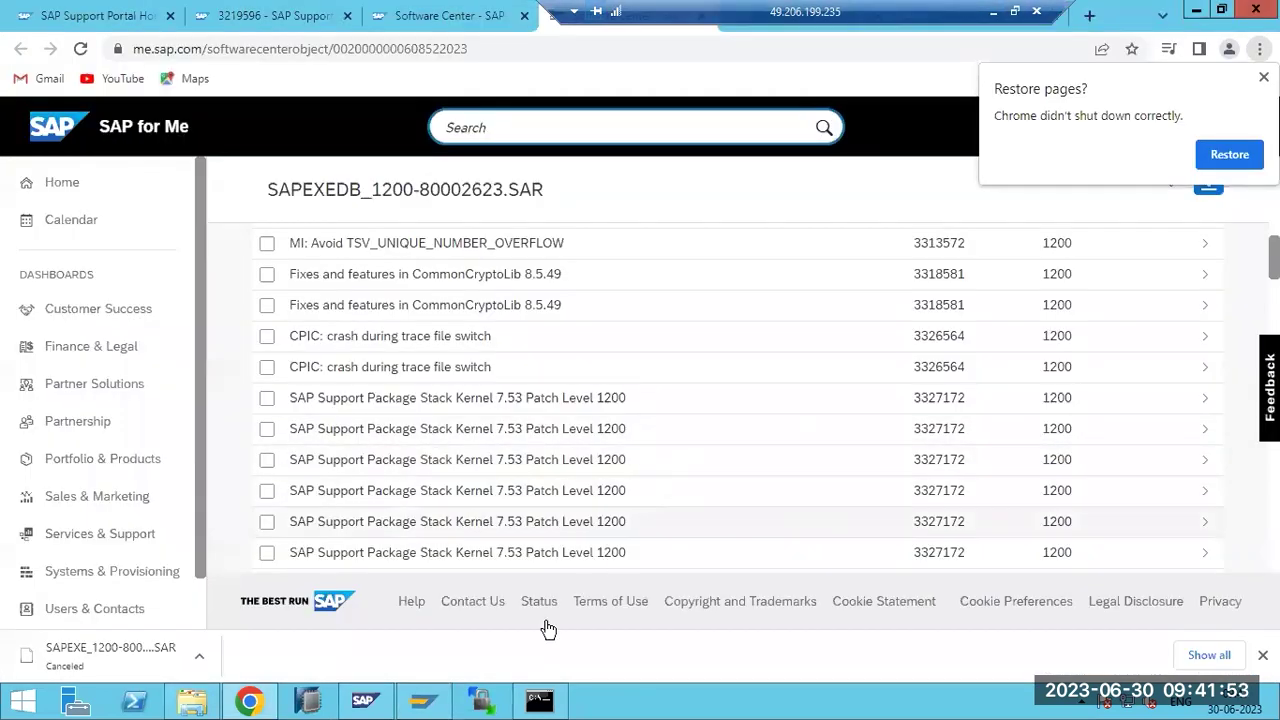
mouse_move(527, 703)
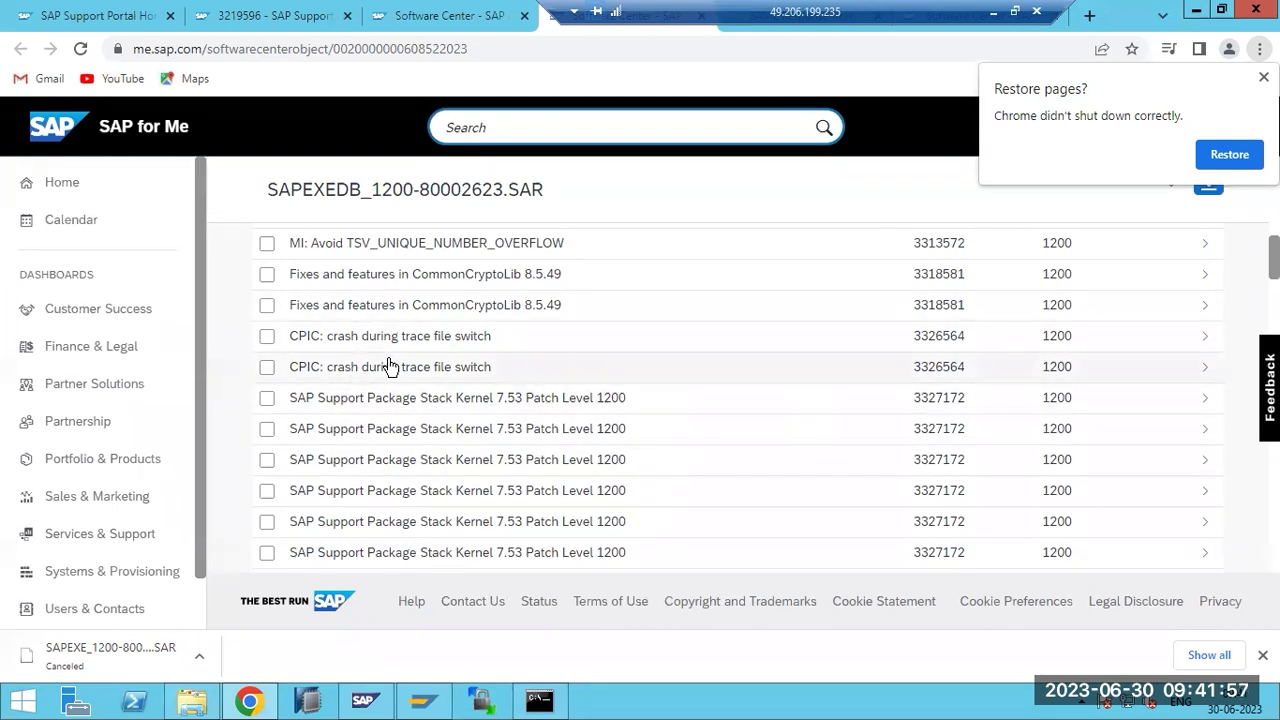
scroll(418, 466, down, 2)
scroll(418, 466, down, 4)
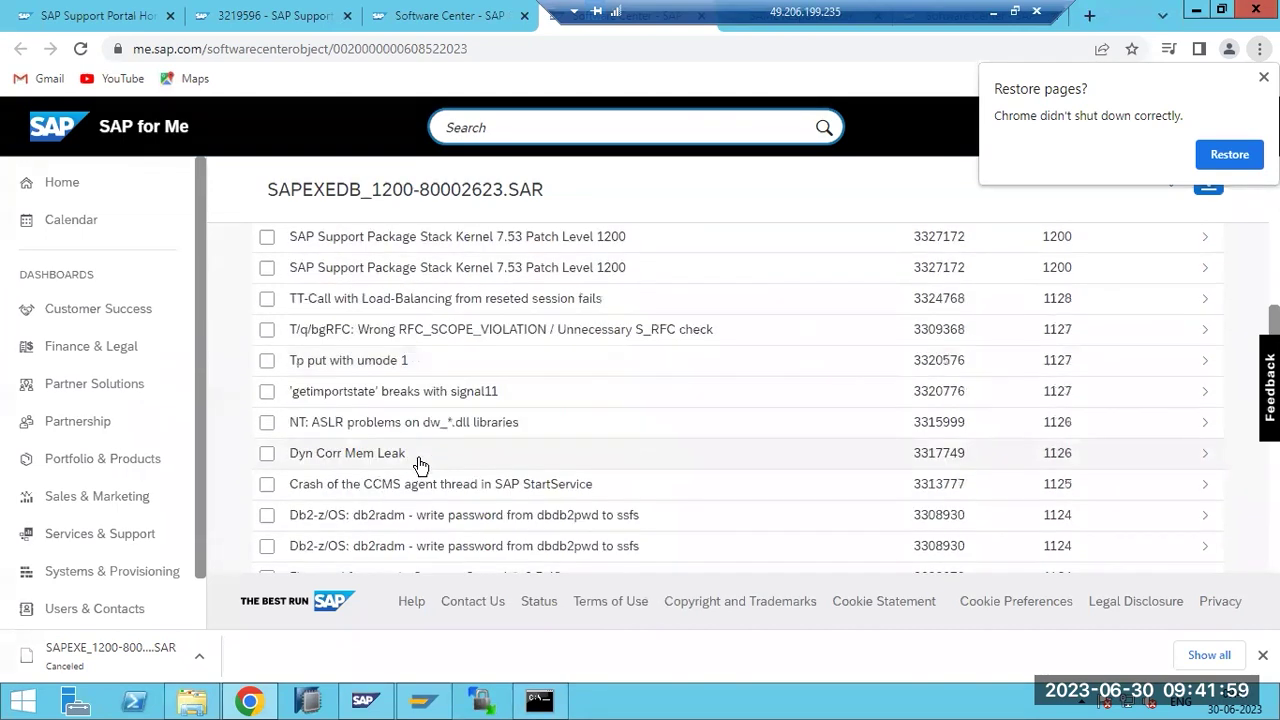
scroll(420, 466, up, 3)
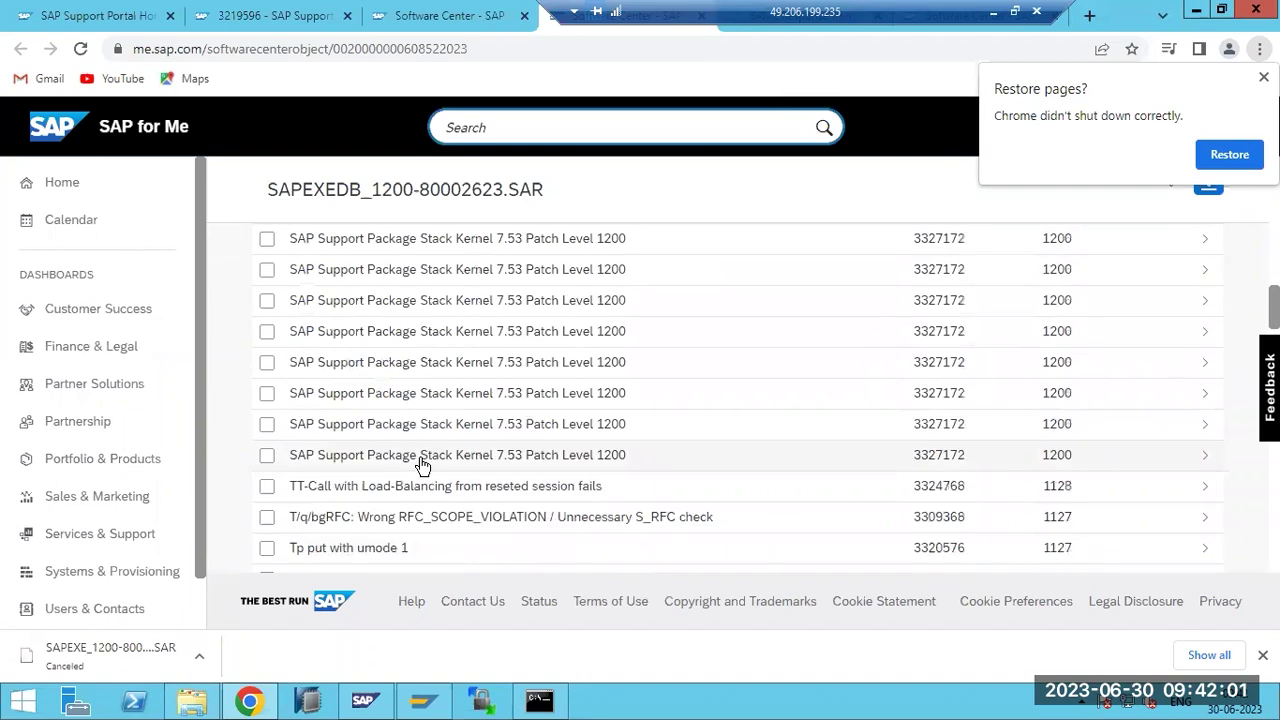
scroll(422, 466, up, 4)
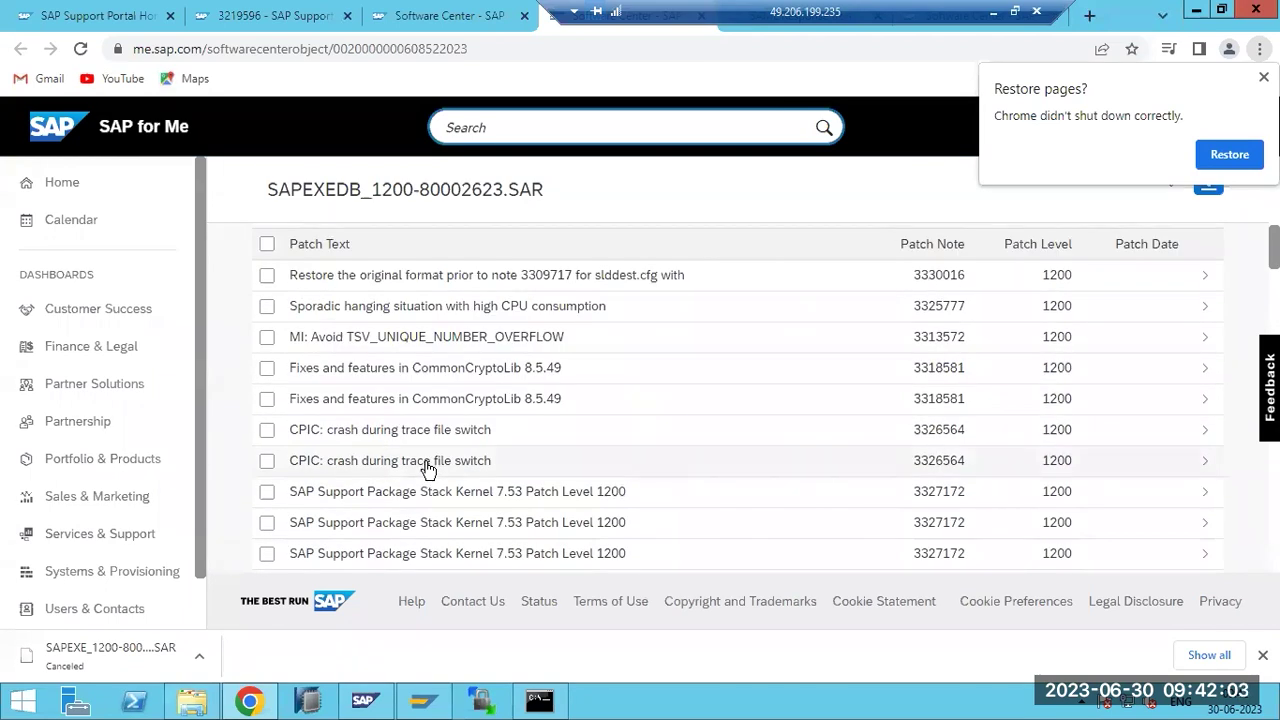
- Check the process lists of the NWD instances sapwindows 2 and sapwindows 3 in the SAP management console
click(539, 700)
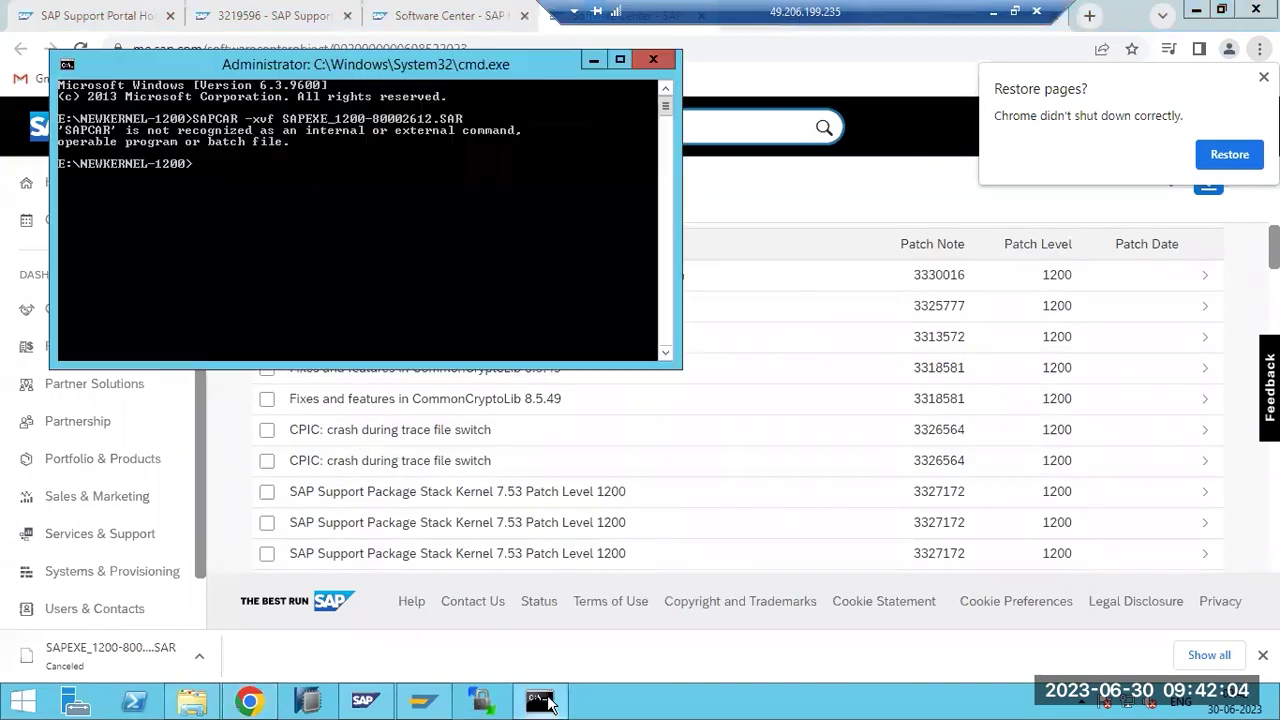
click(372, 700)
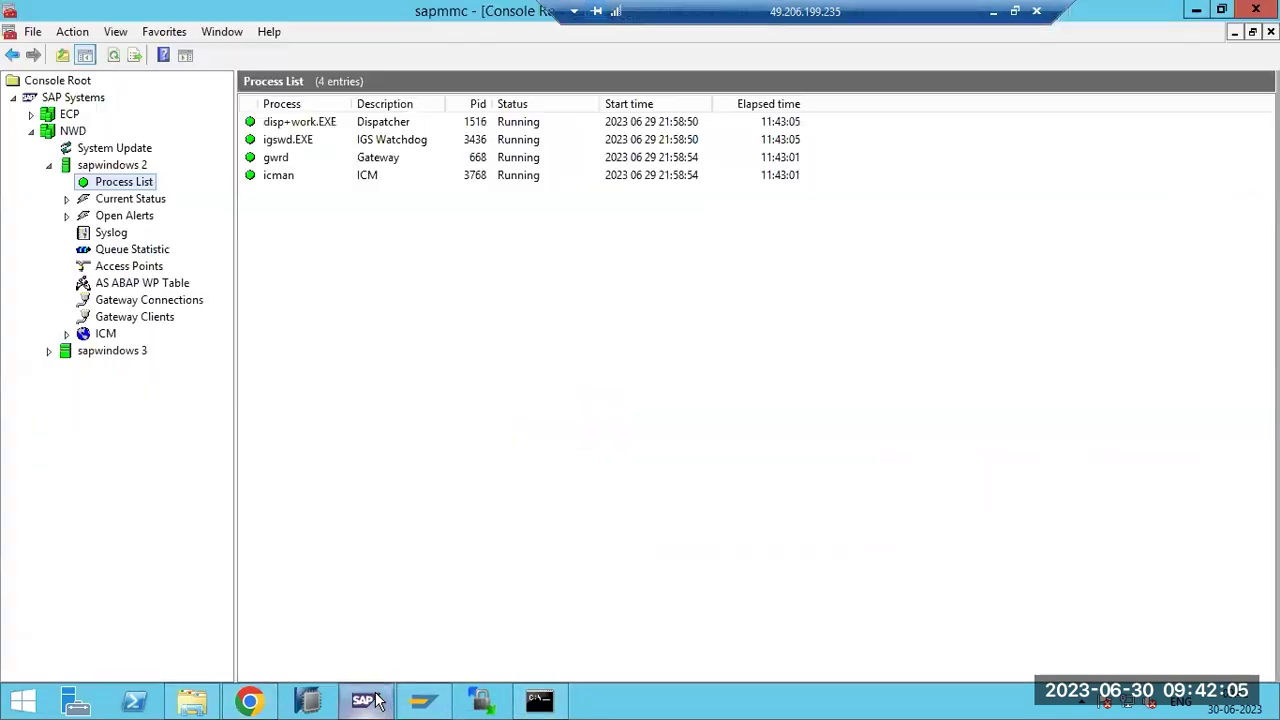
click(113, 55)
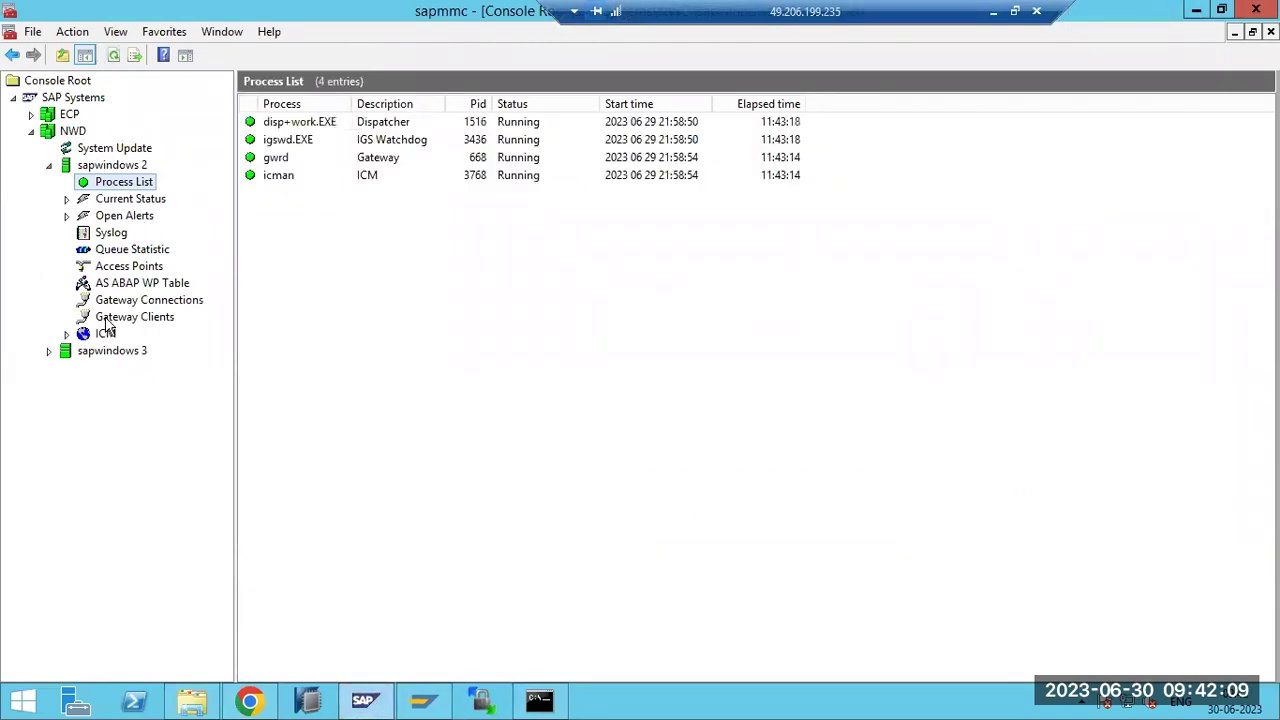
click(48, 351)
click(101, 369)
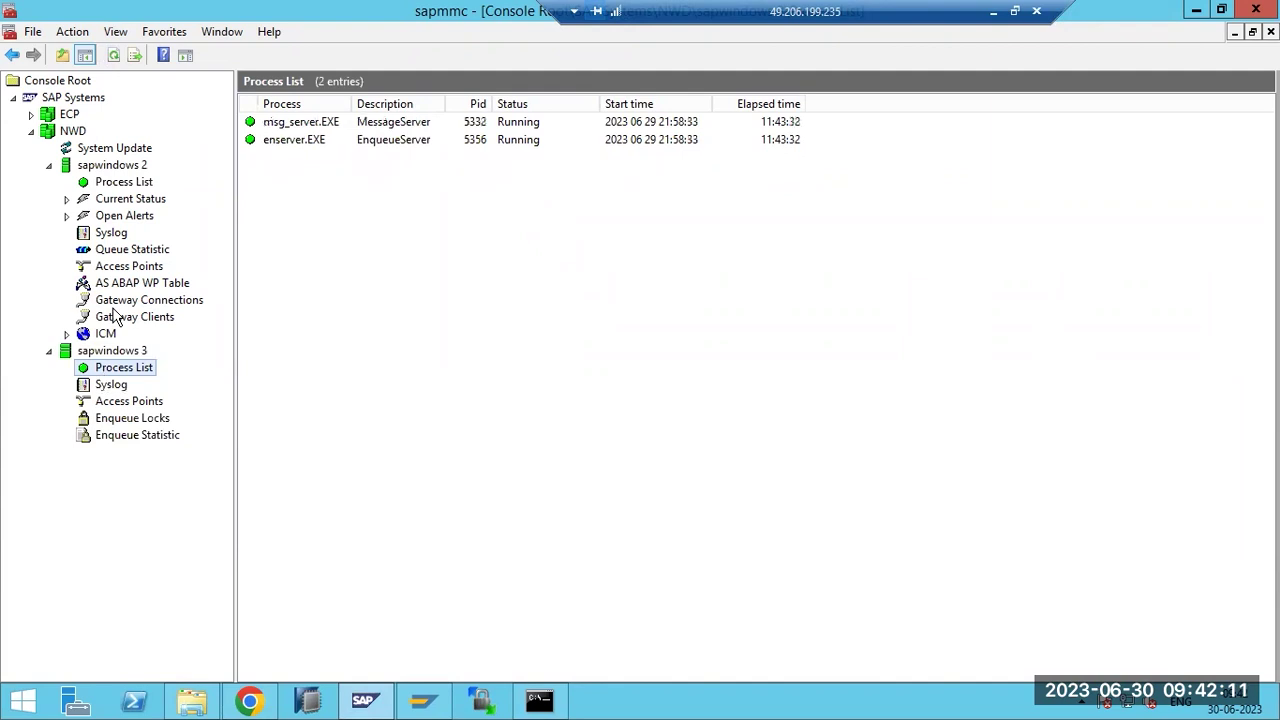
click(116, 184)
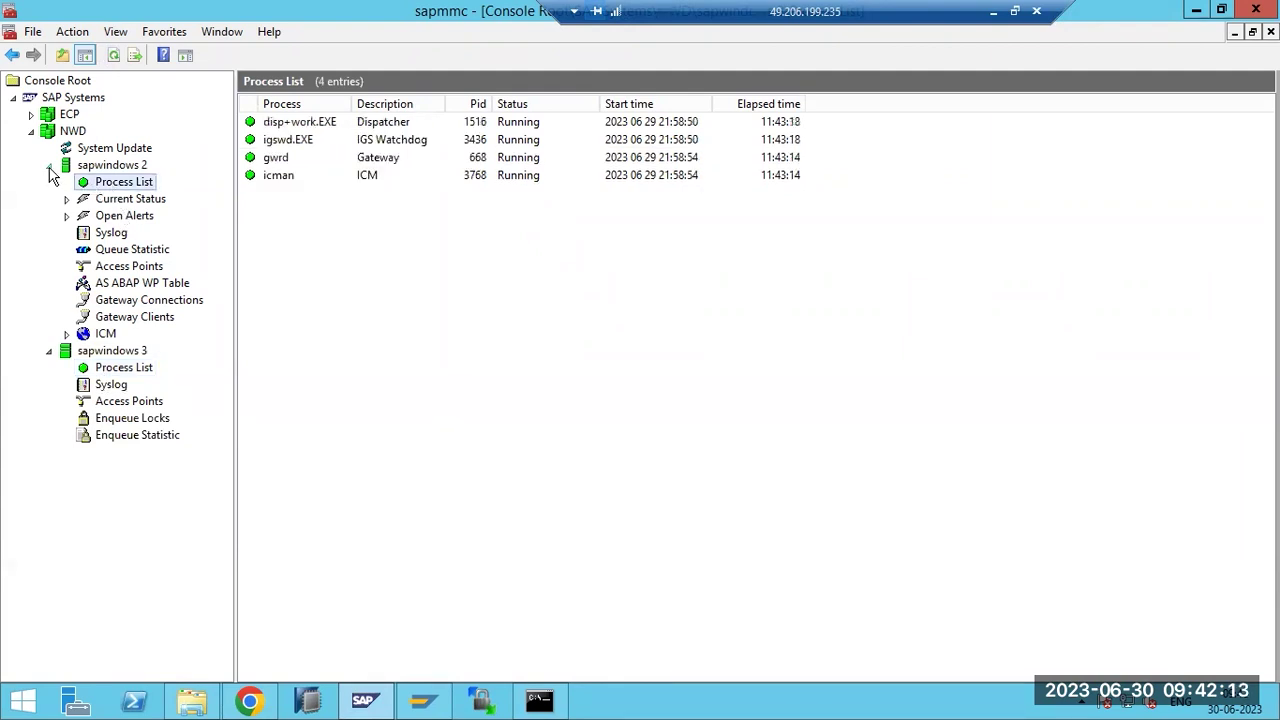
click(49, 166)
click(84, 183)
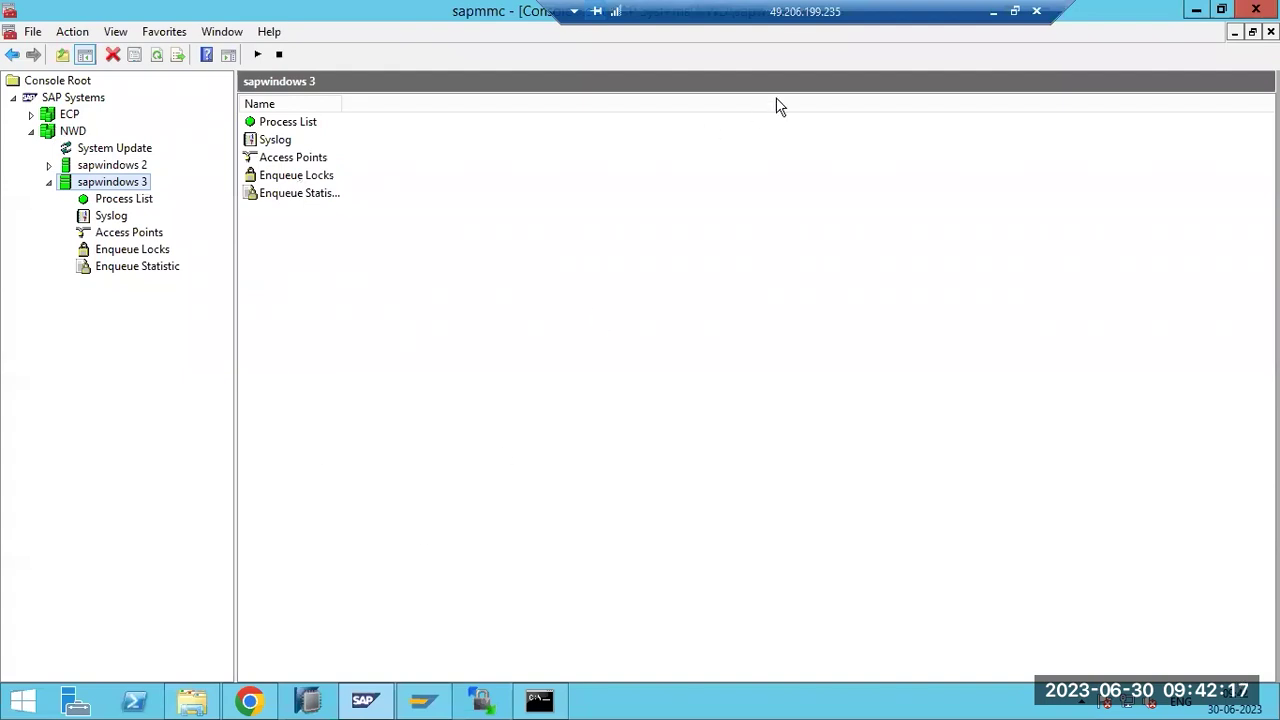
- Minimize the remote session and the file window to consult the kernel upgrade notes in Paint, and reopen the remote session
click(993, 11)
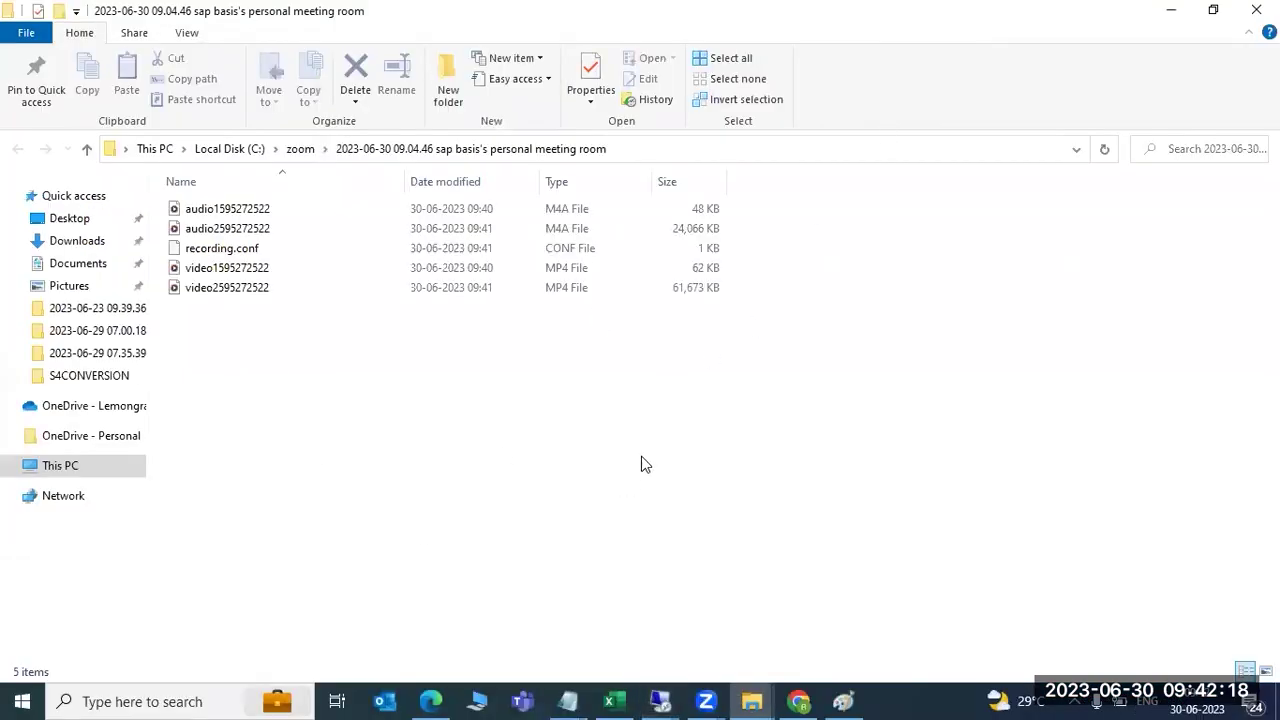
click(1171, 10)
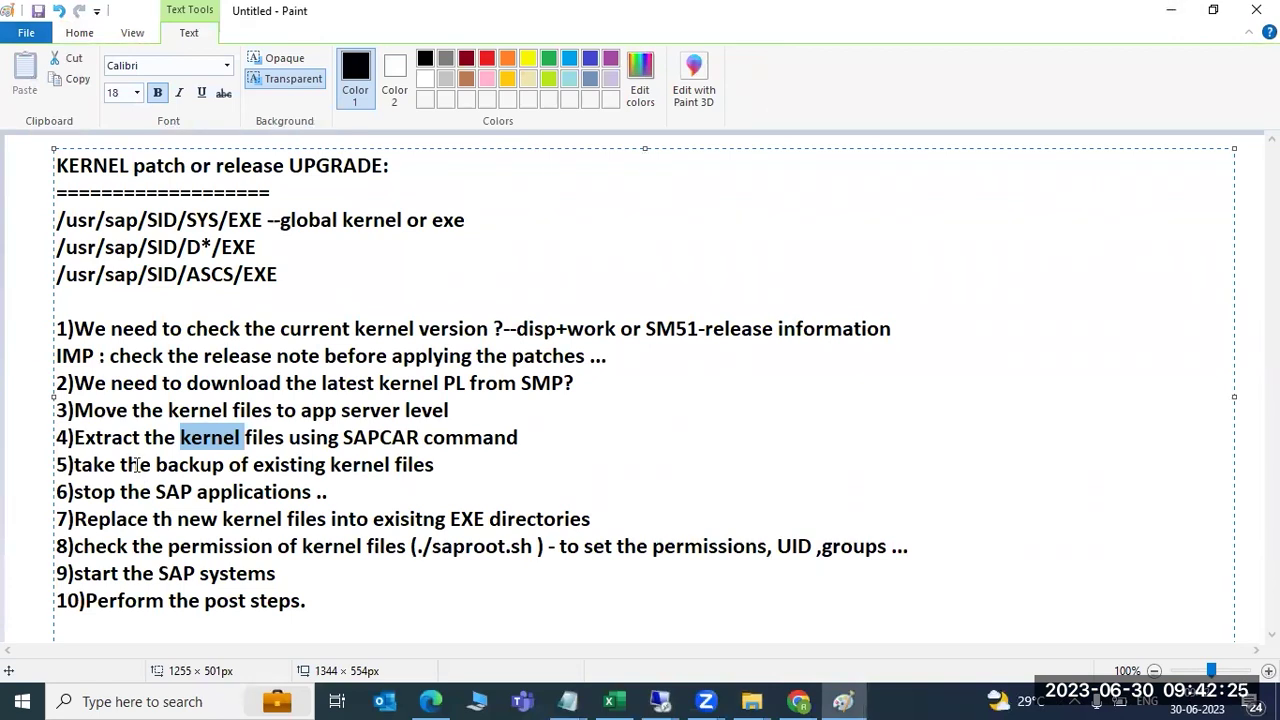
click(665, 700)
click(645, 622)
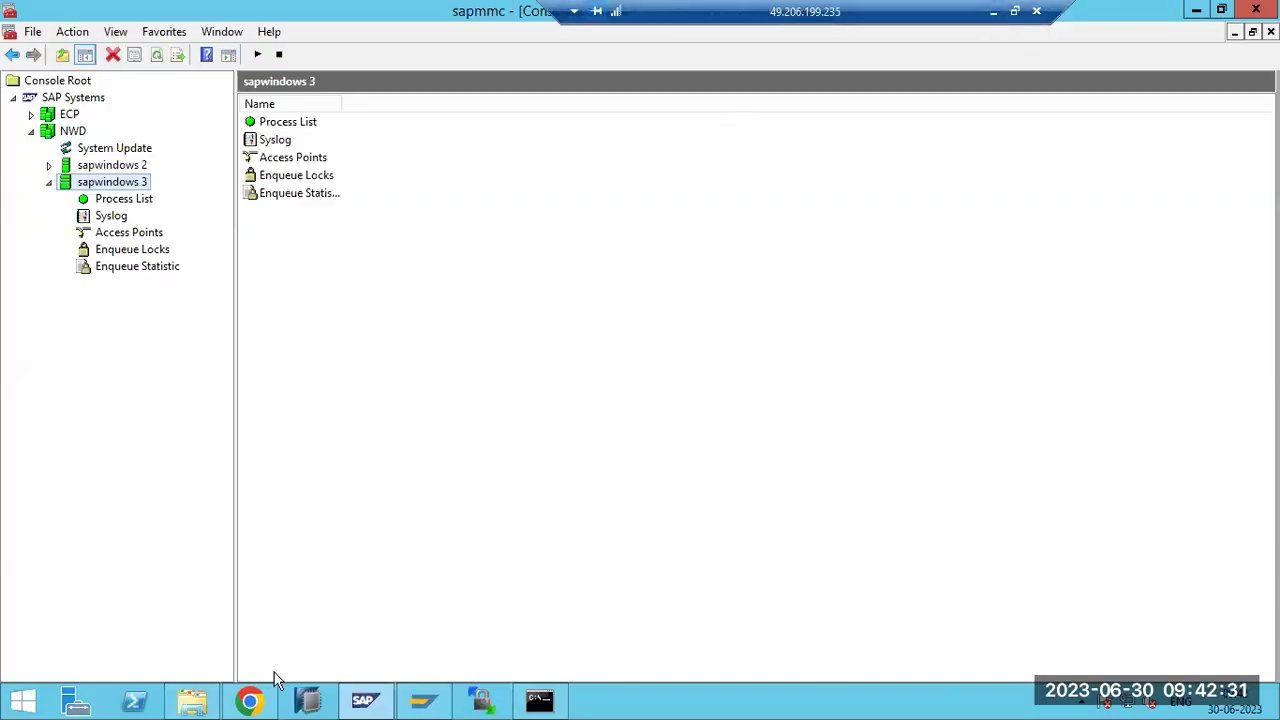
- Return to the browser and examine the SAPEXEDB_1200 patch list for issues fixed at each patch level
click(249, 702)
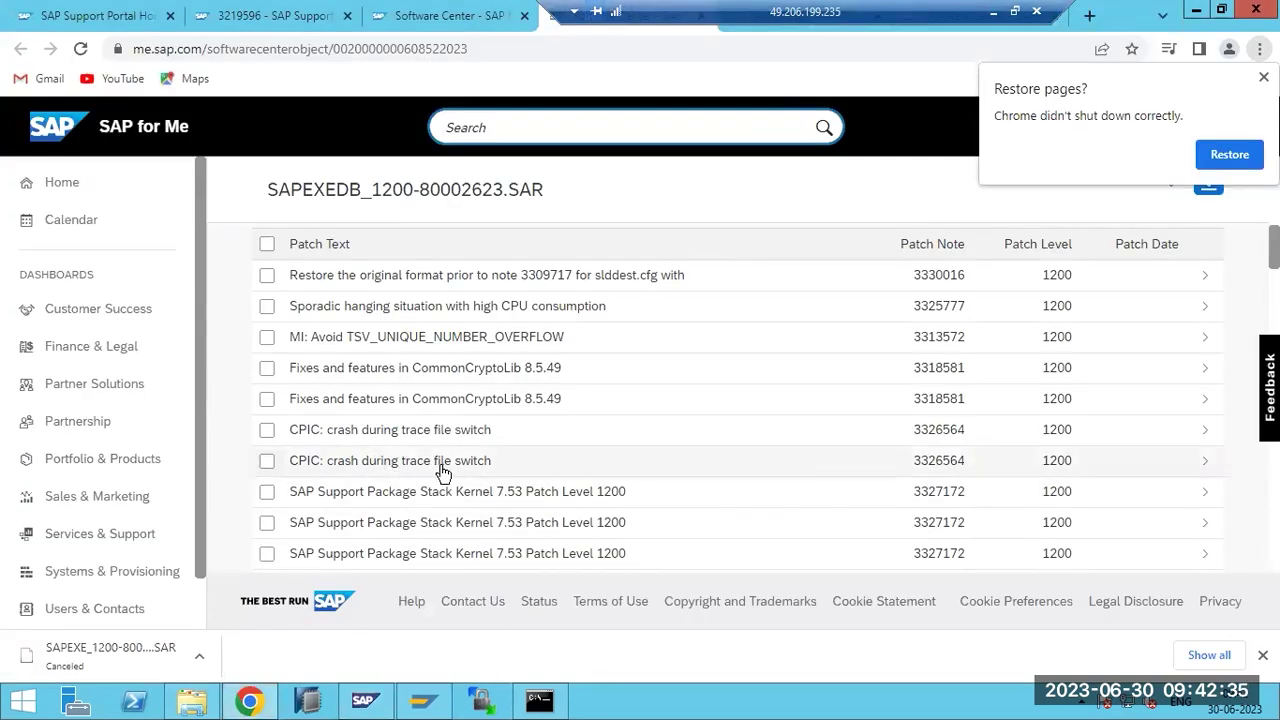
scroll(479, 514, down, 5)
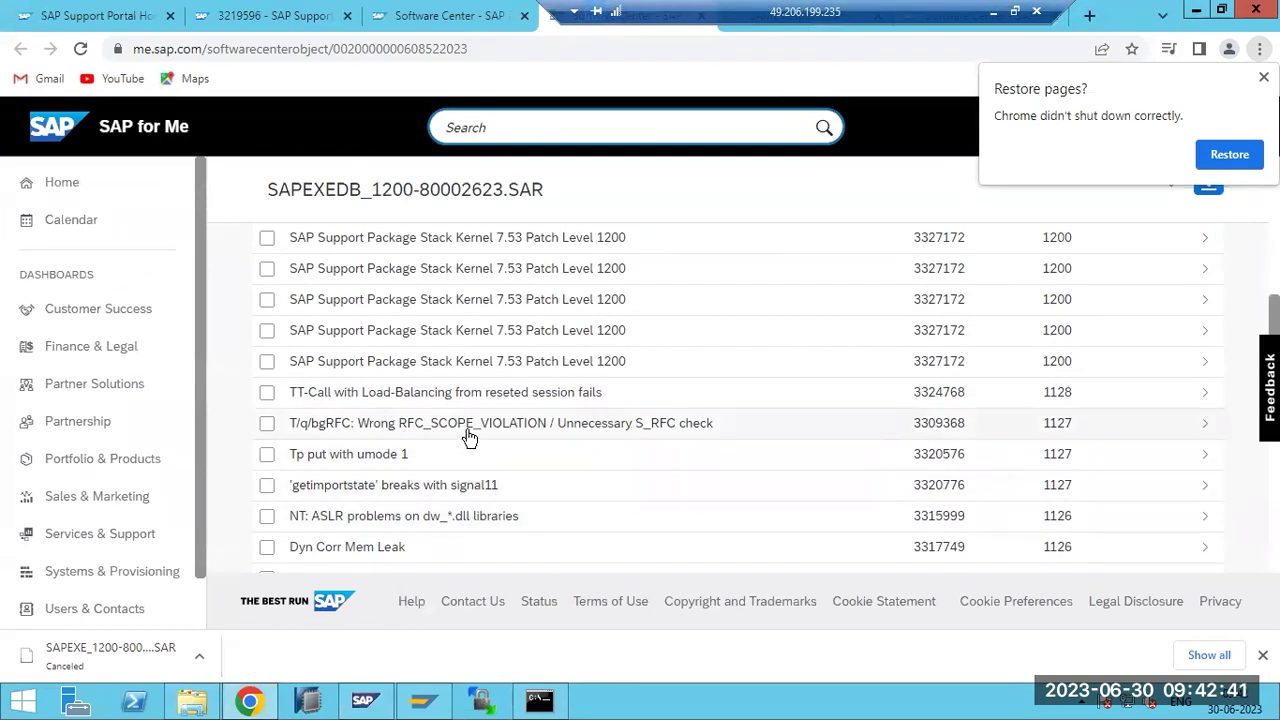
scroll(520, 497, down, 2)
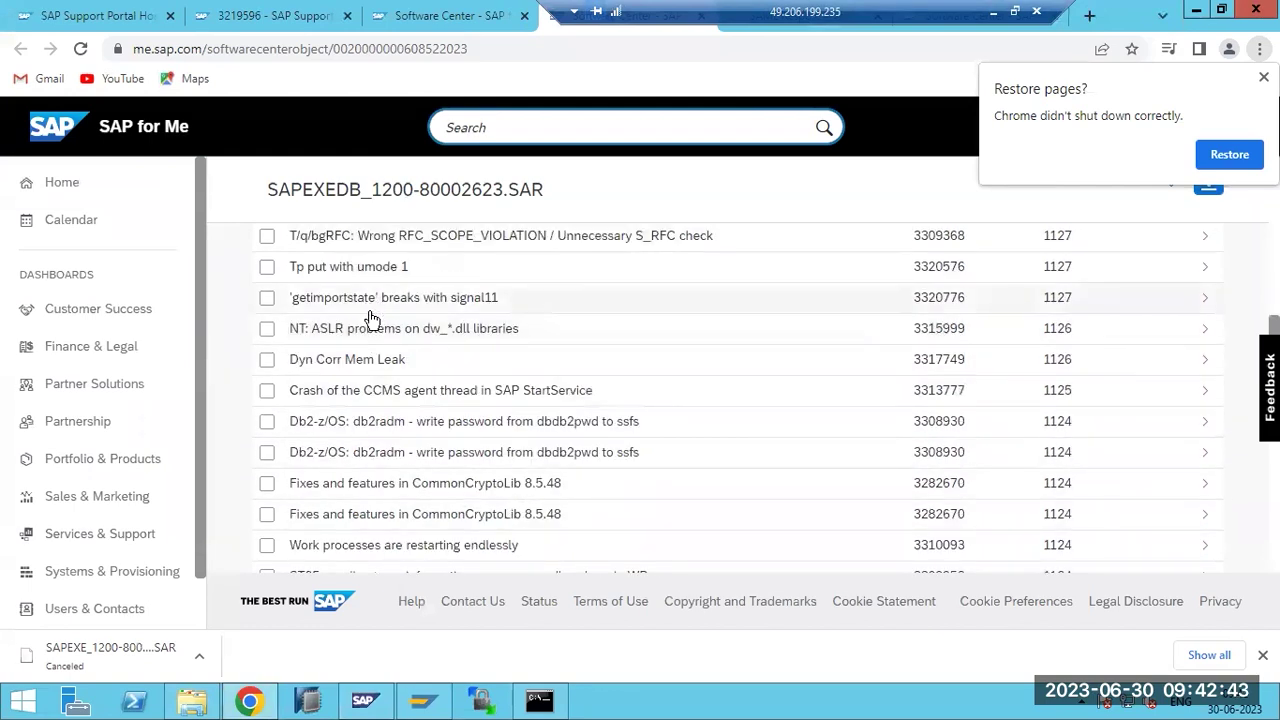
scroll(371, 466, down, 3)
scroll(377, 420, up, 2)
scroll(377, 420, up, 8)
scroll(377, 425, down, 3)
scroll(377, 428, up, 3)
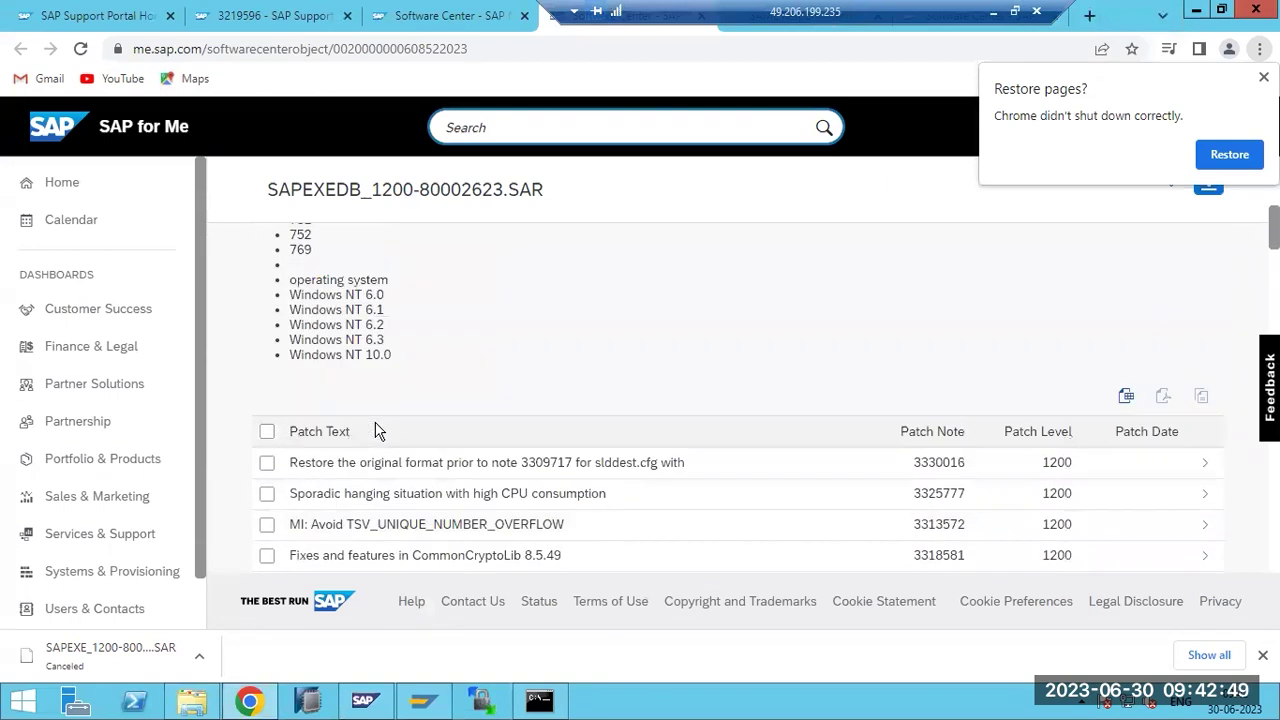
scroll(377, 430, down, 1)
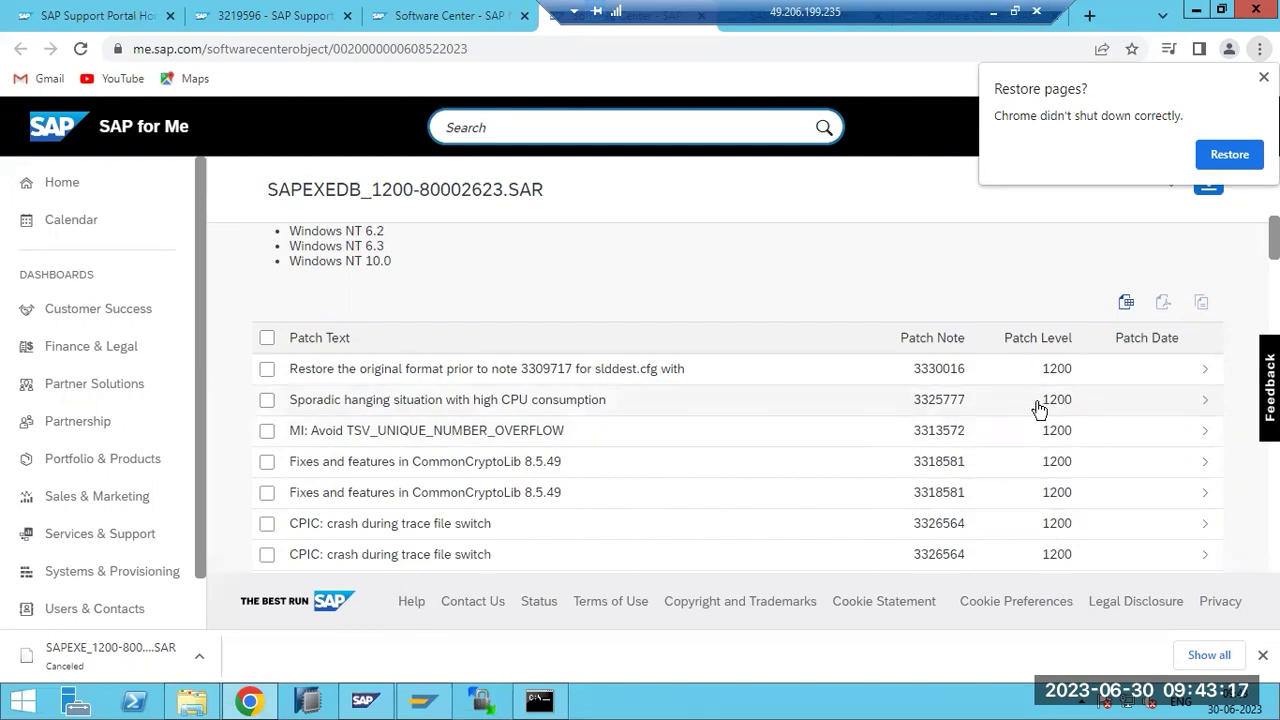
- Copy the patch note number 3325777, search for it in the Support Knowledge Base and open the note
drag(912, 403, 964, 413)
key(ctrl+c)
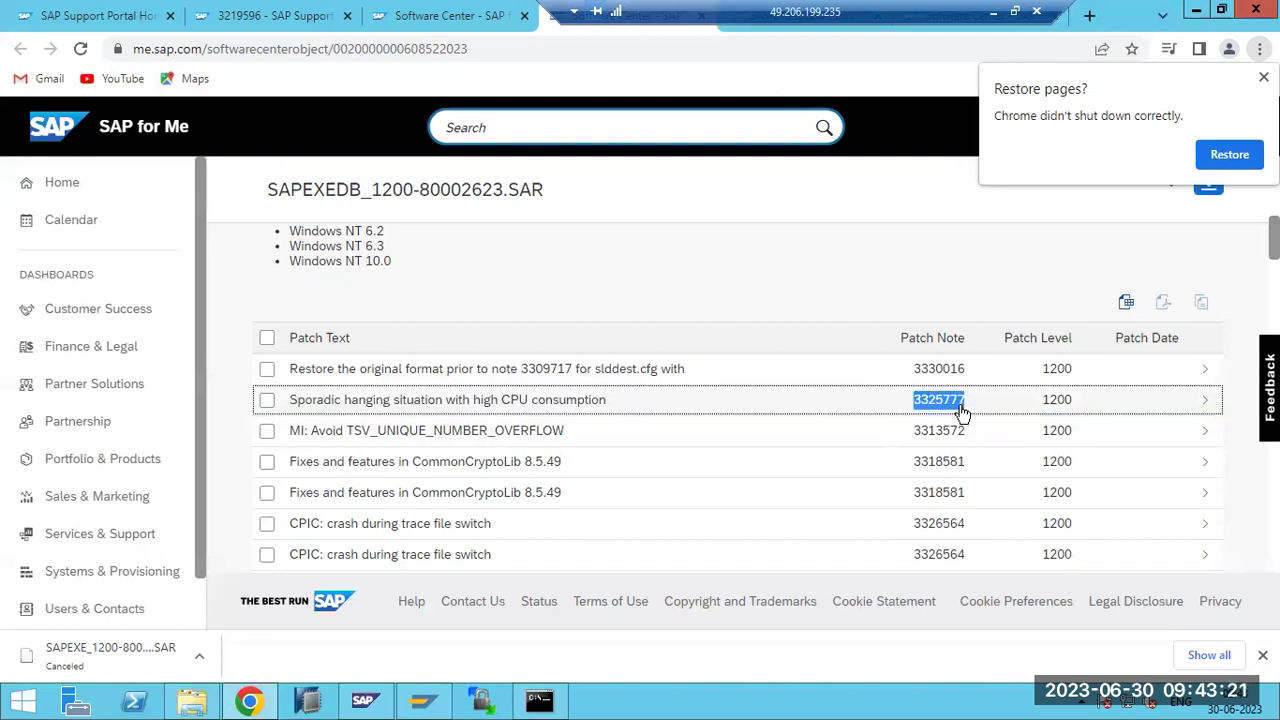
click(257, 17)
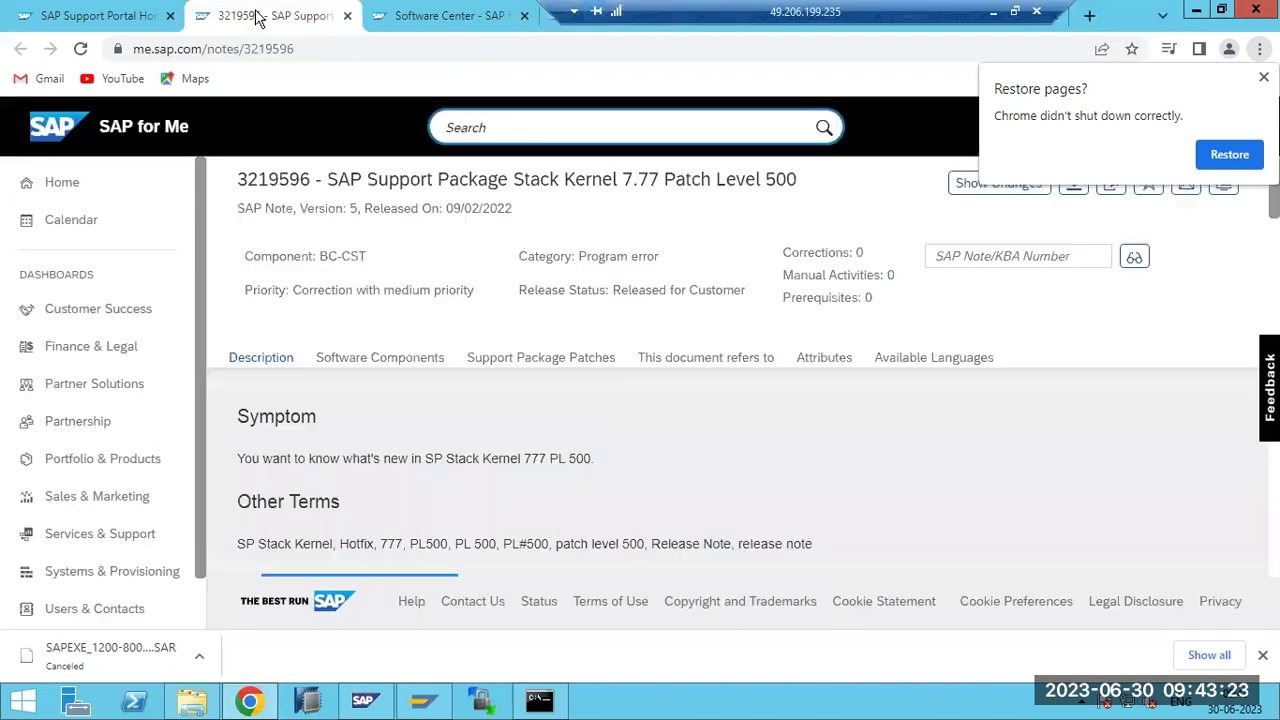
click(490, 128)
key(ctrl+v)
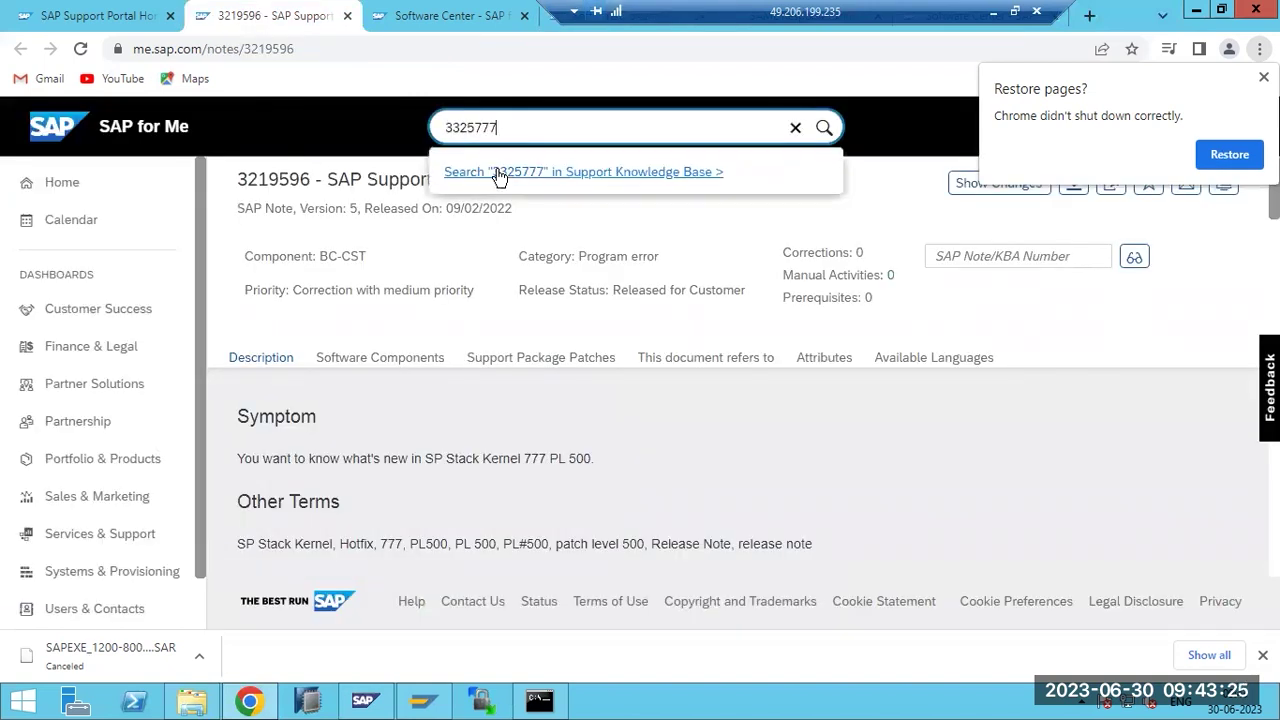
click(499, 174)
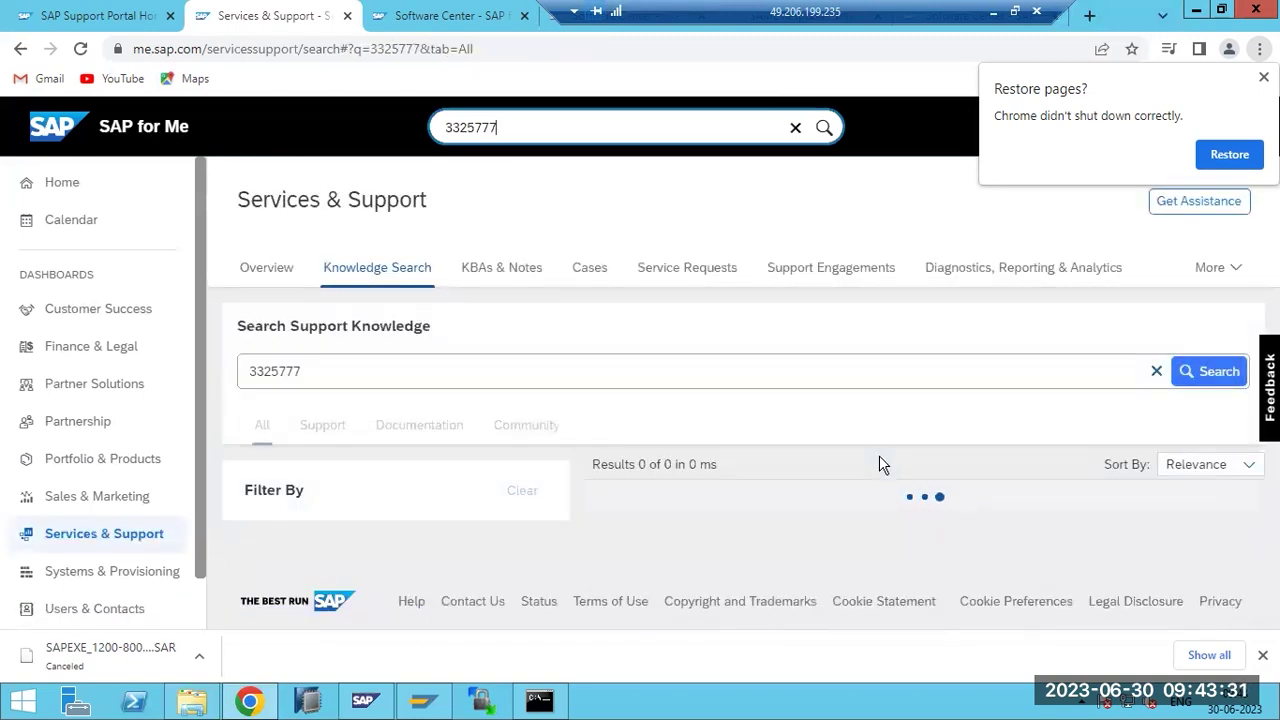
click(740, 537)
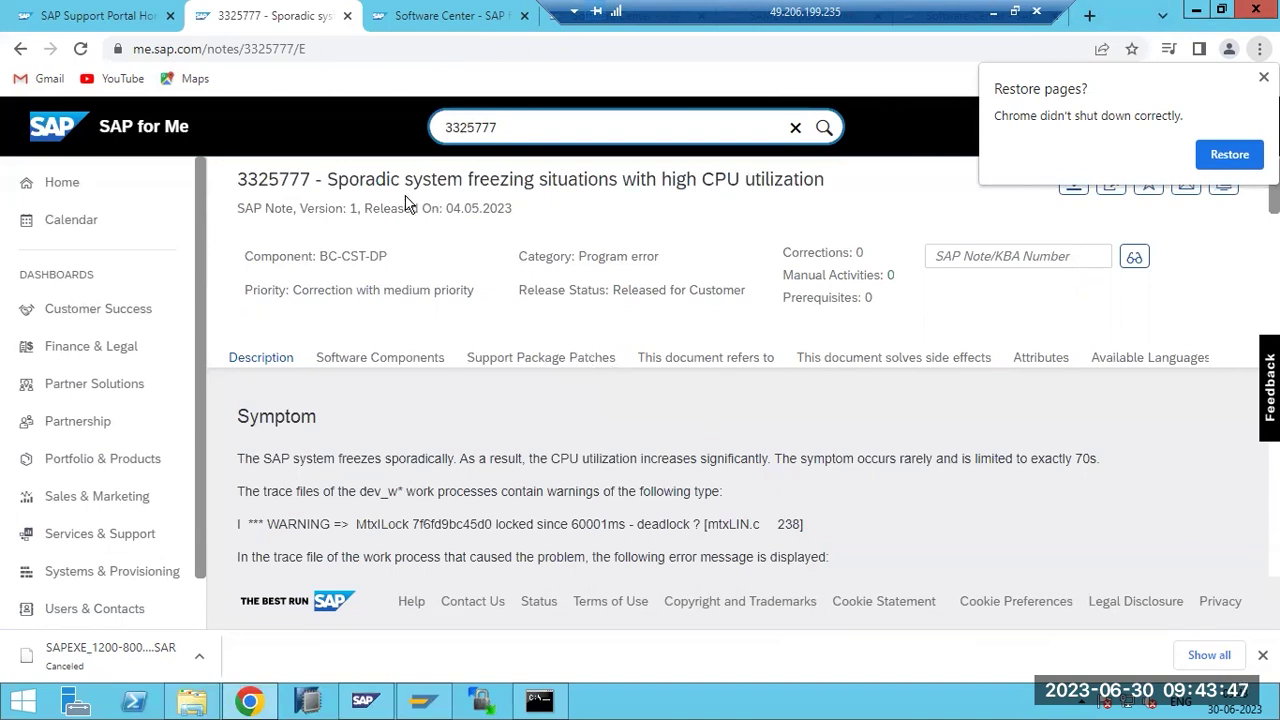
- Read the title and symptom description of SAP Note 3325777
drag(279, 183, 403, 189)
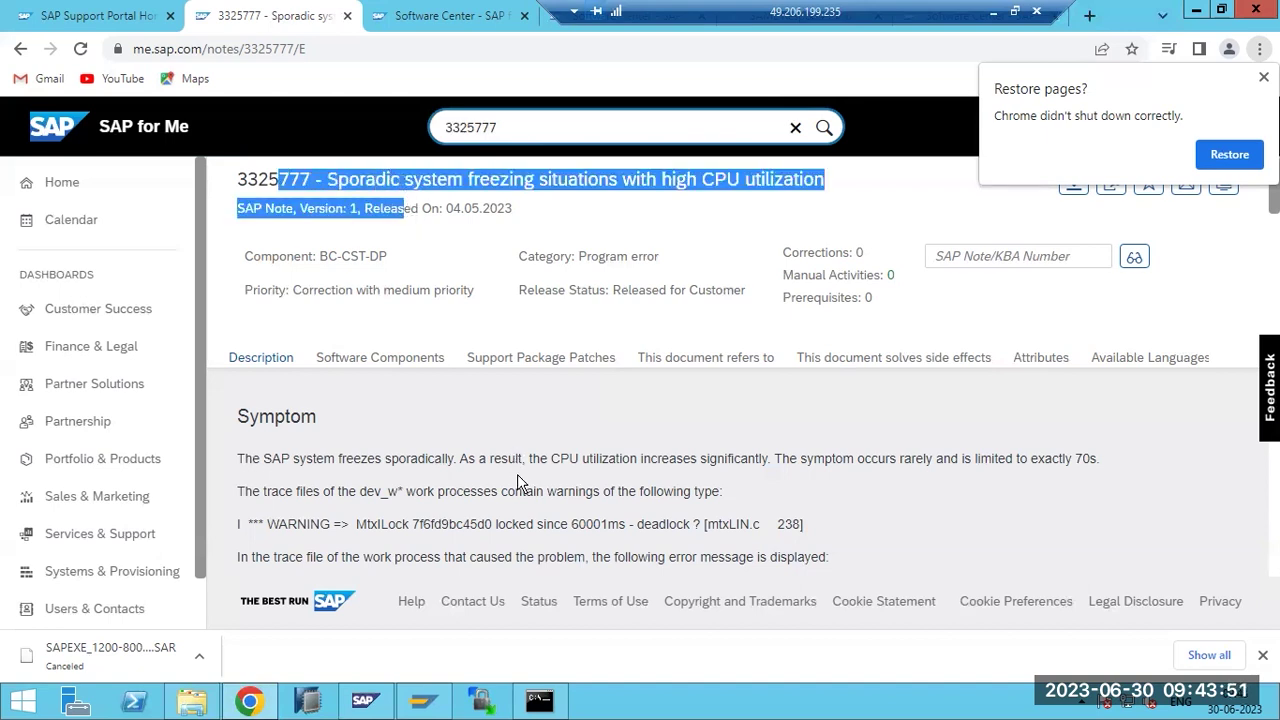
scroll(517, 474, down, 3)
scroll(517, 472, up, 2)
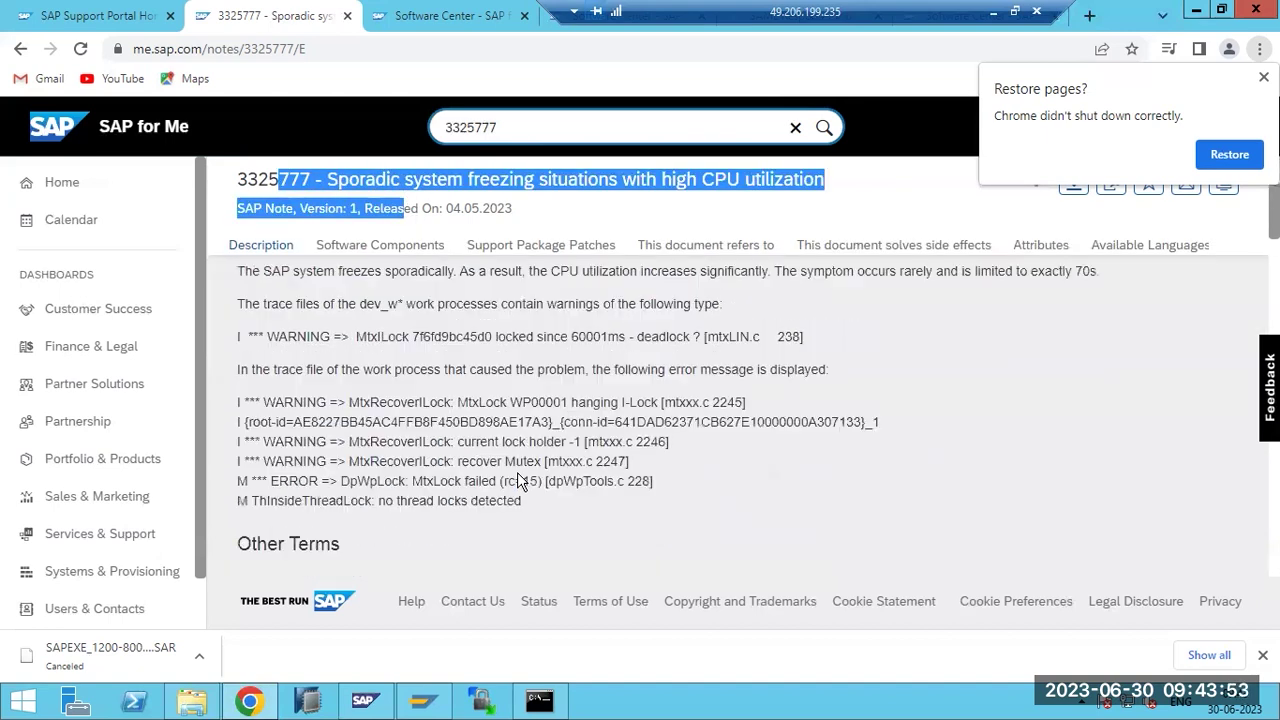
- Read the work process trace warnings and lock error messages in the Symptom section of SAP Note 3325777
click(365, 397)
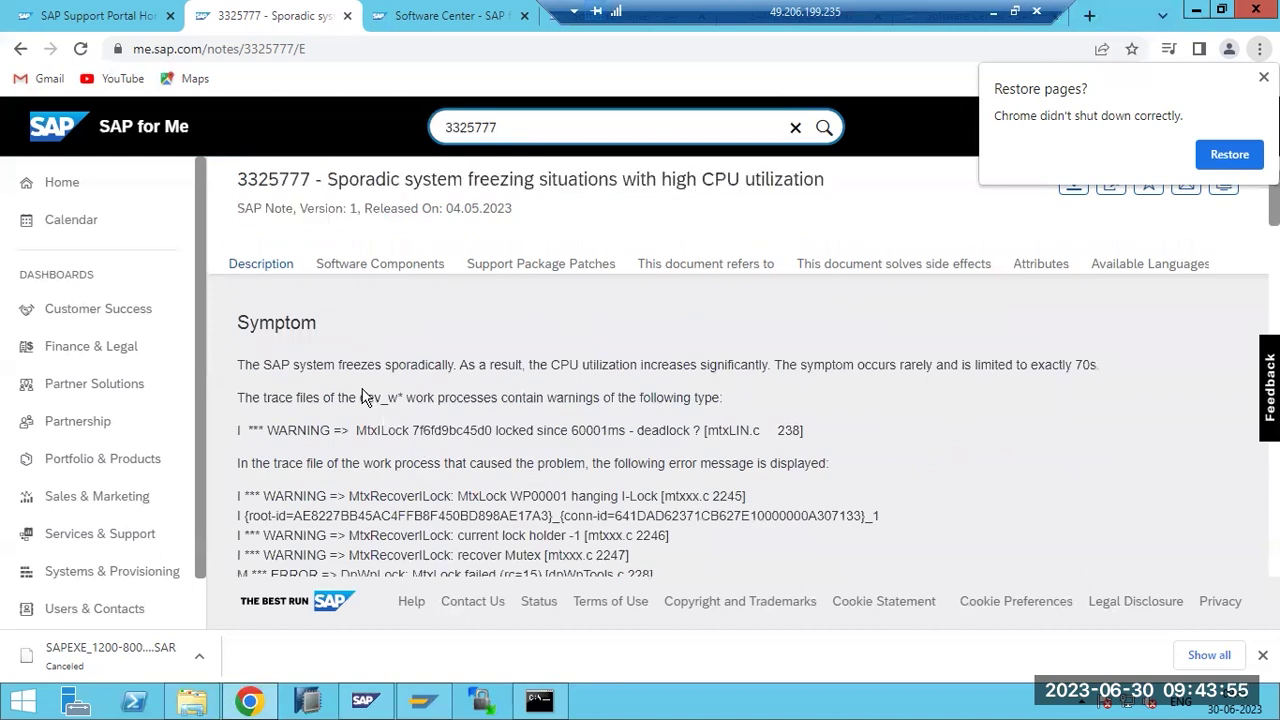
drag(362, 400, 407, 413)
click(357, 400)
scroll(400, 460, down, 1)
drag(297, 337, 635, 341)
drag(296, 402, 253, 398)
click(585, 503)
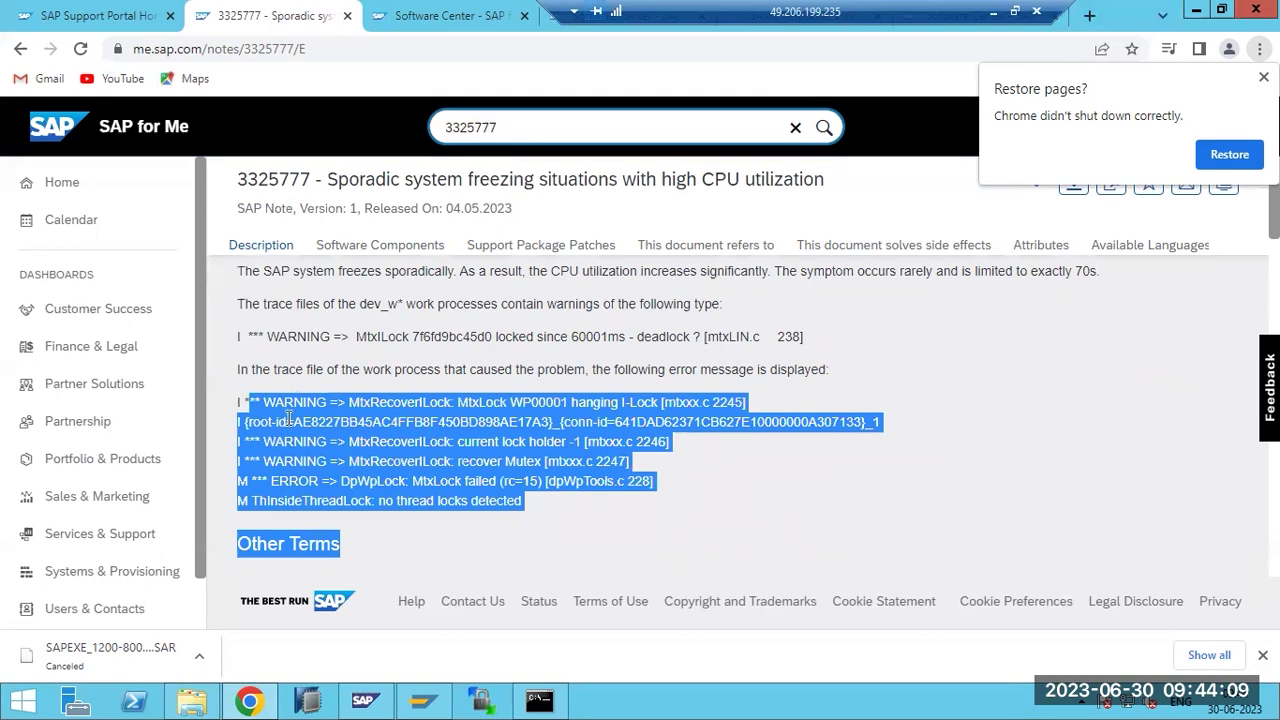
- Examine the note's Solution section, including the kernel archives delivering the corrections, the patch recommendations and the affected software components
scroll(286, 423, down, 3)
scroll(286, 423, down, 2)
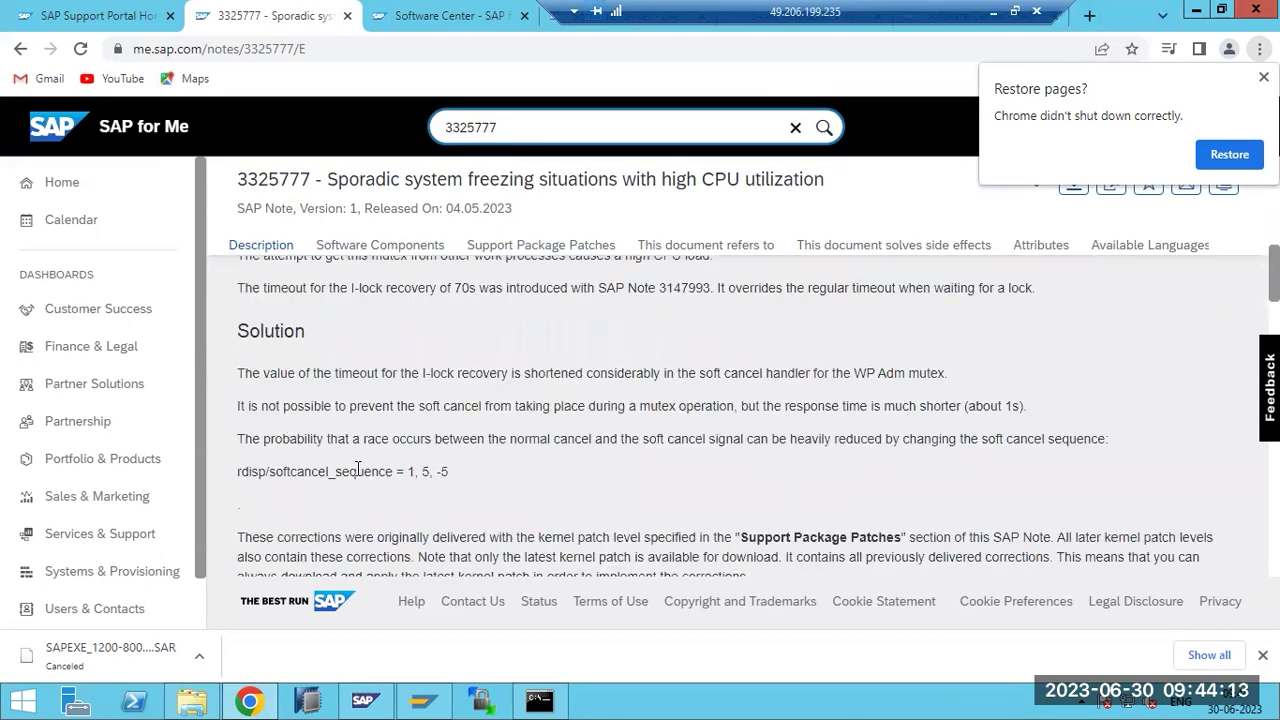
scroll(440, 465, down, 3)
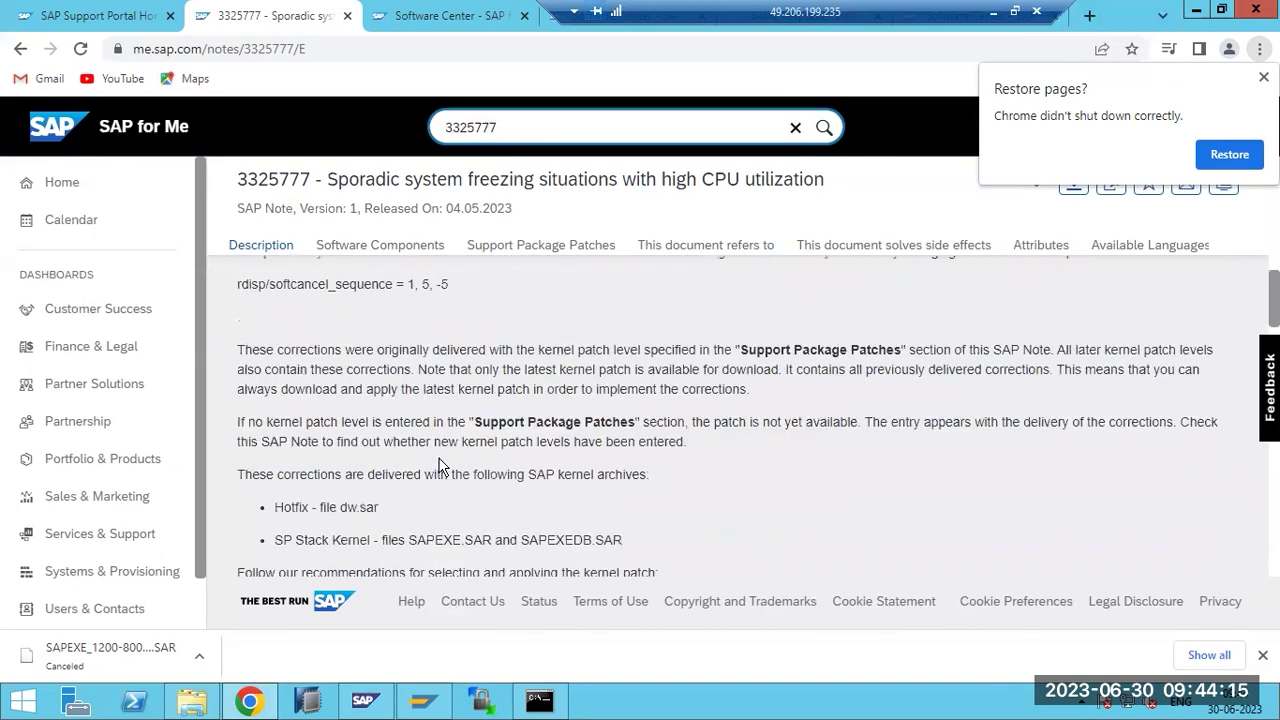
drag(306, 383, 576, 390)
click(512, 450)
drag(328, 447, 624, 453)
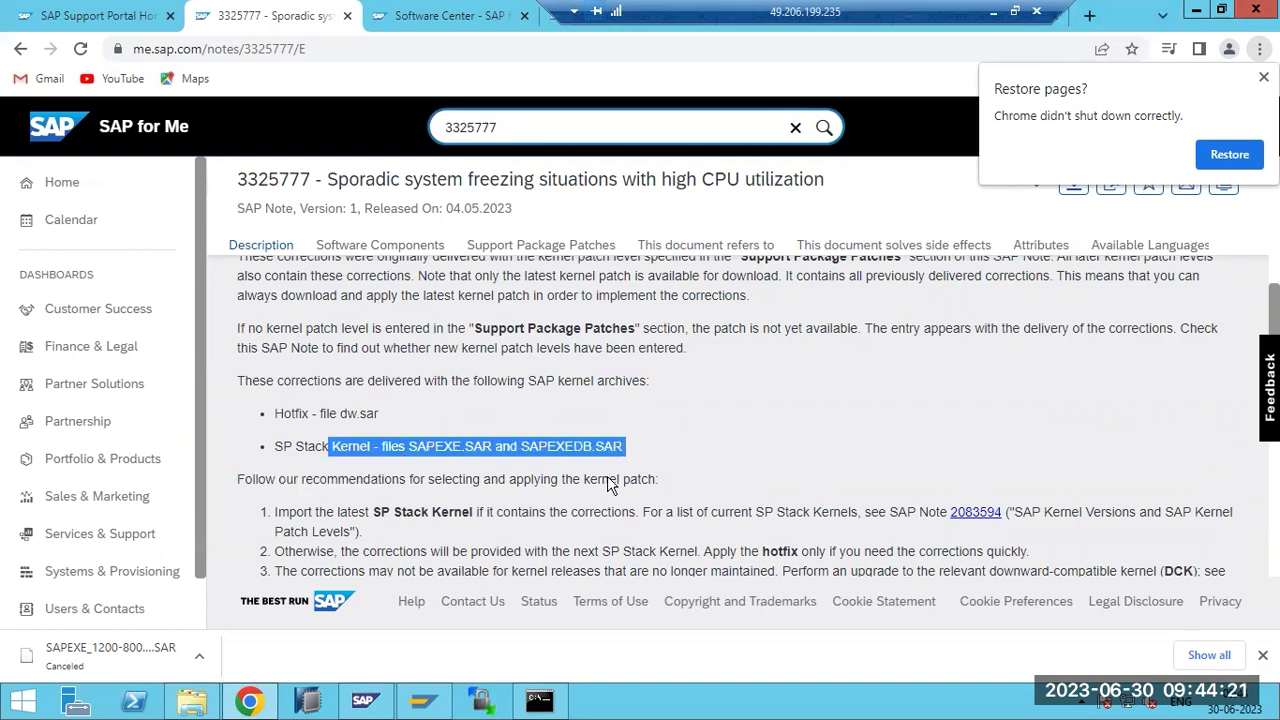
scroll(612, 485, down, 1)
drag(350, 419, 600, 500)
scroll(590, 560, down, 3)
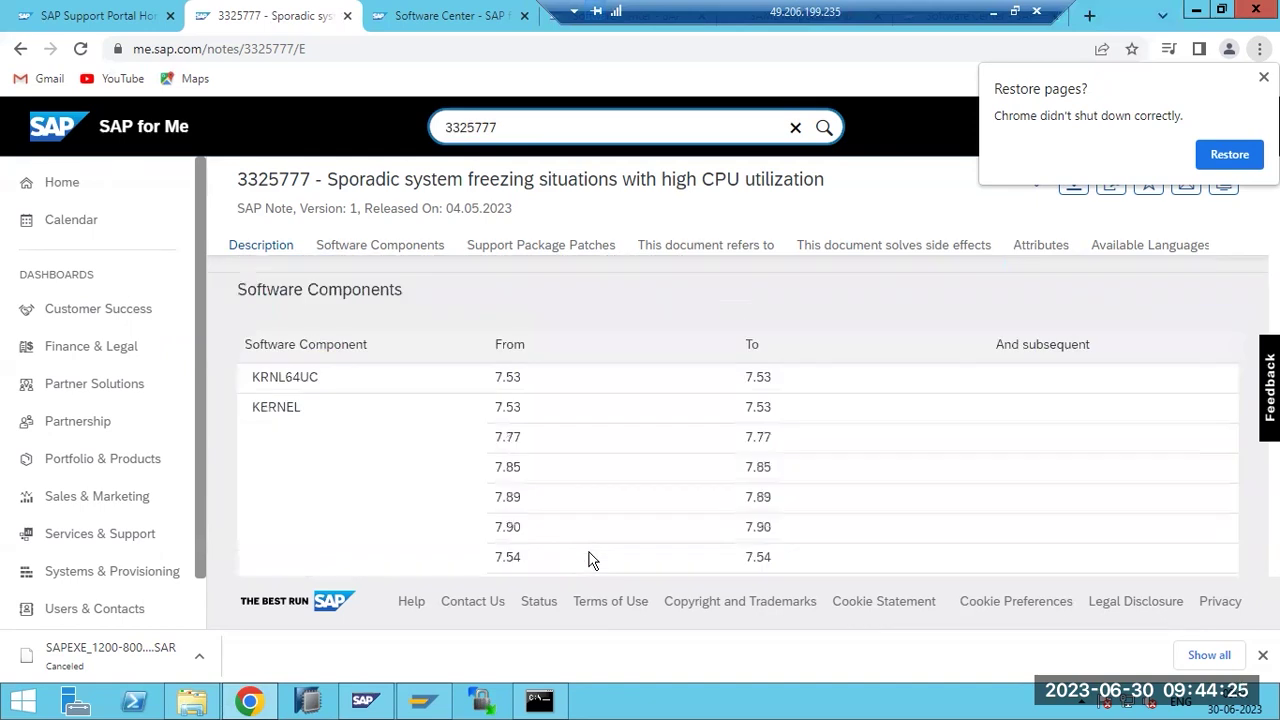
scroll(590, 560, up, 3)
scroll(590, 553, up, 3)
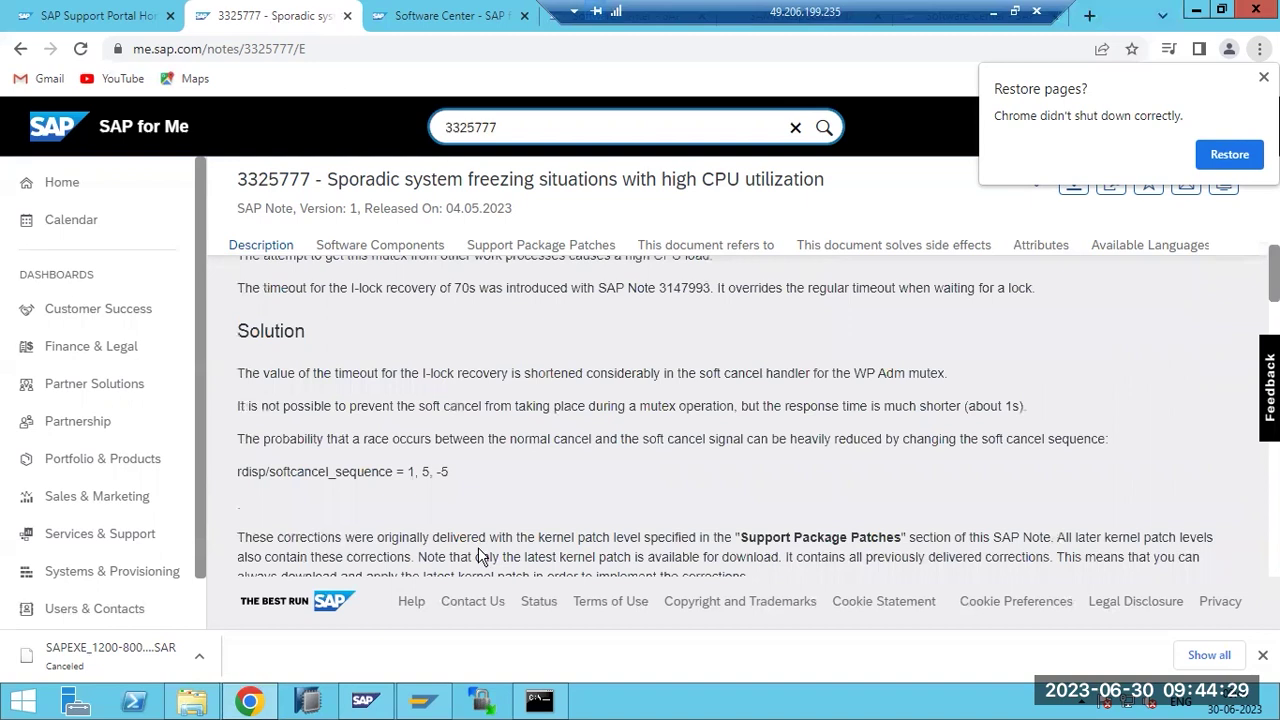
- Highlight the parameter rdisp/softcancel_sequence = 1, 5, -5 in the Solution section and review the kernel patch selection recommendations again
drag(228, 474, 458, 488)
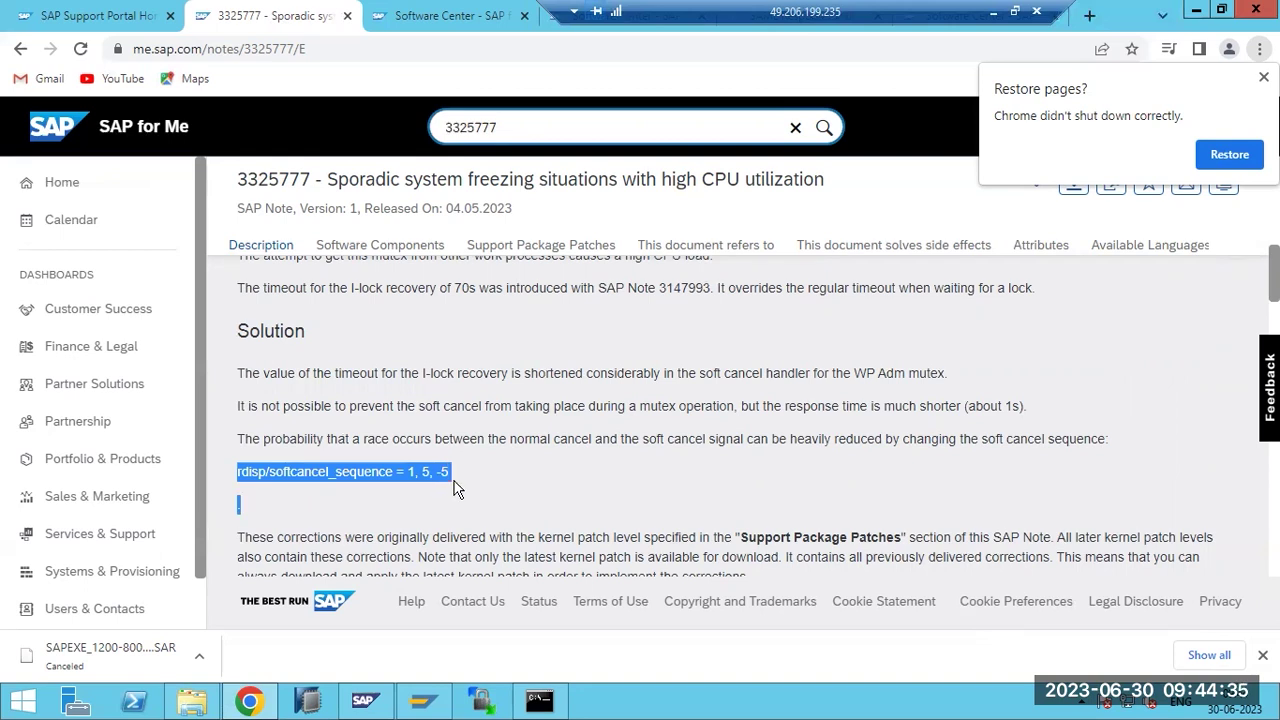
scroll(456, 488, down, 5)
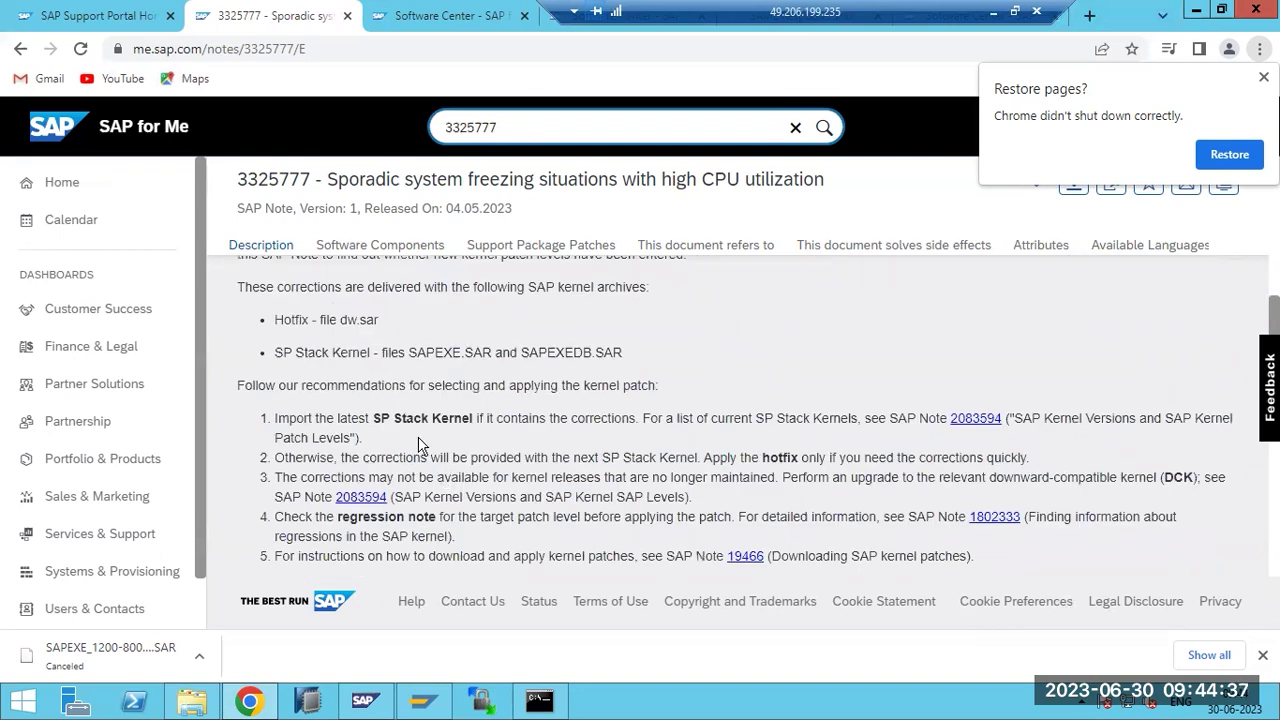
drag(430, 428, 508, 560)
scroll(508, 560, down, 3)
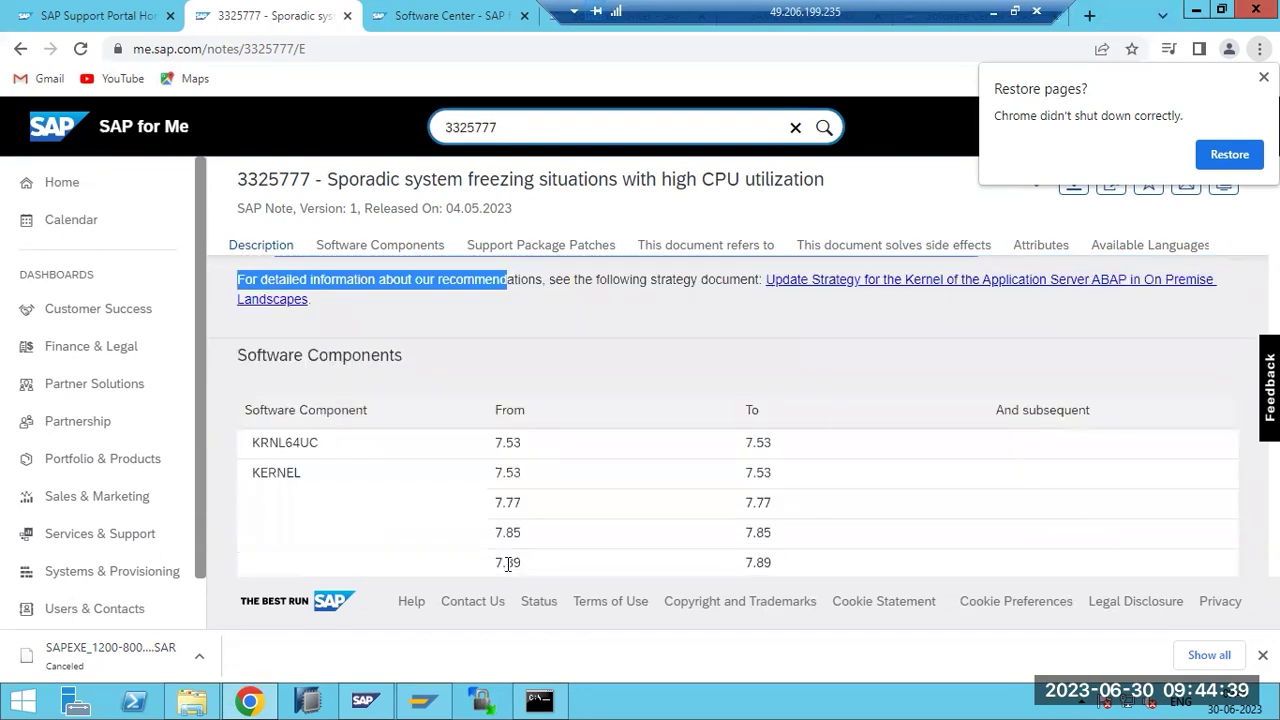
scroll(508, 562, up, 6)
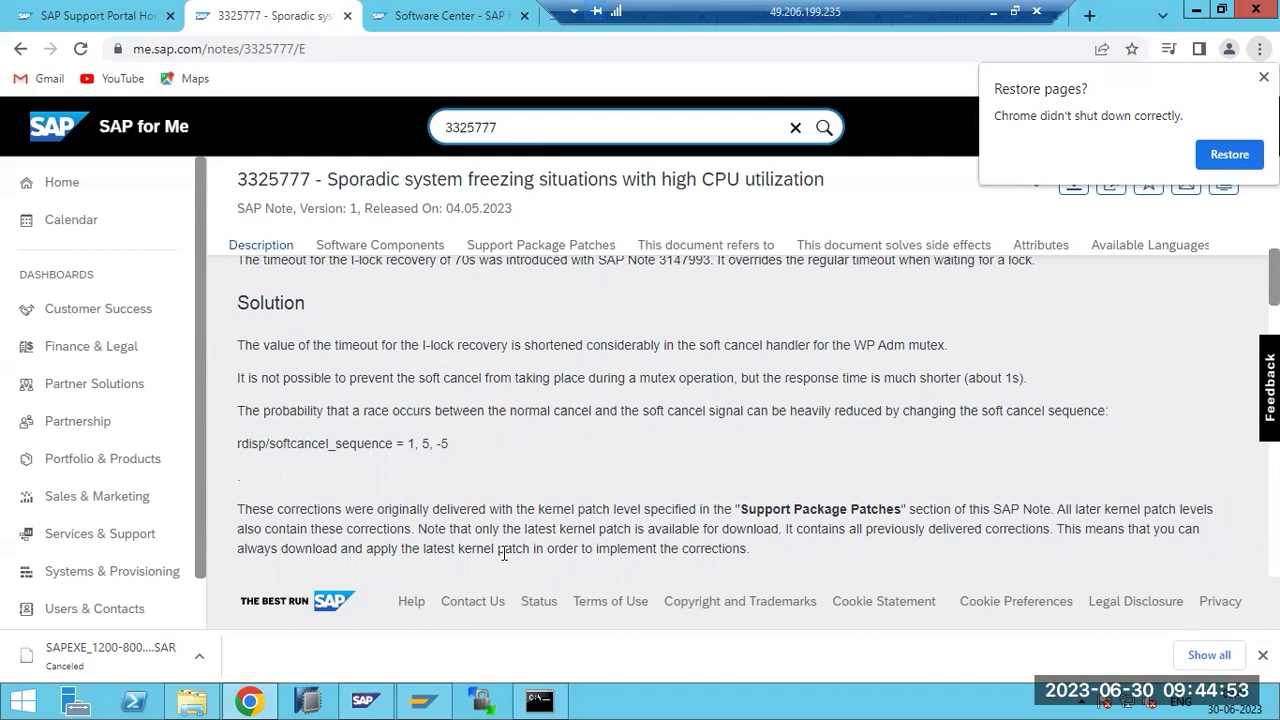
- Move the remote connection bar aside, open the SAPEXE_500-80004409.SAR Software Center page and examine its patch list by patch level
drag(824, 12, 445, 15)
click(975, 16)
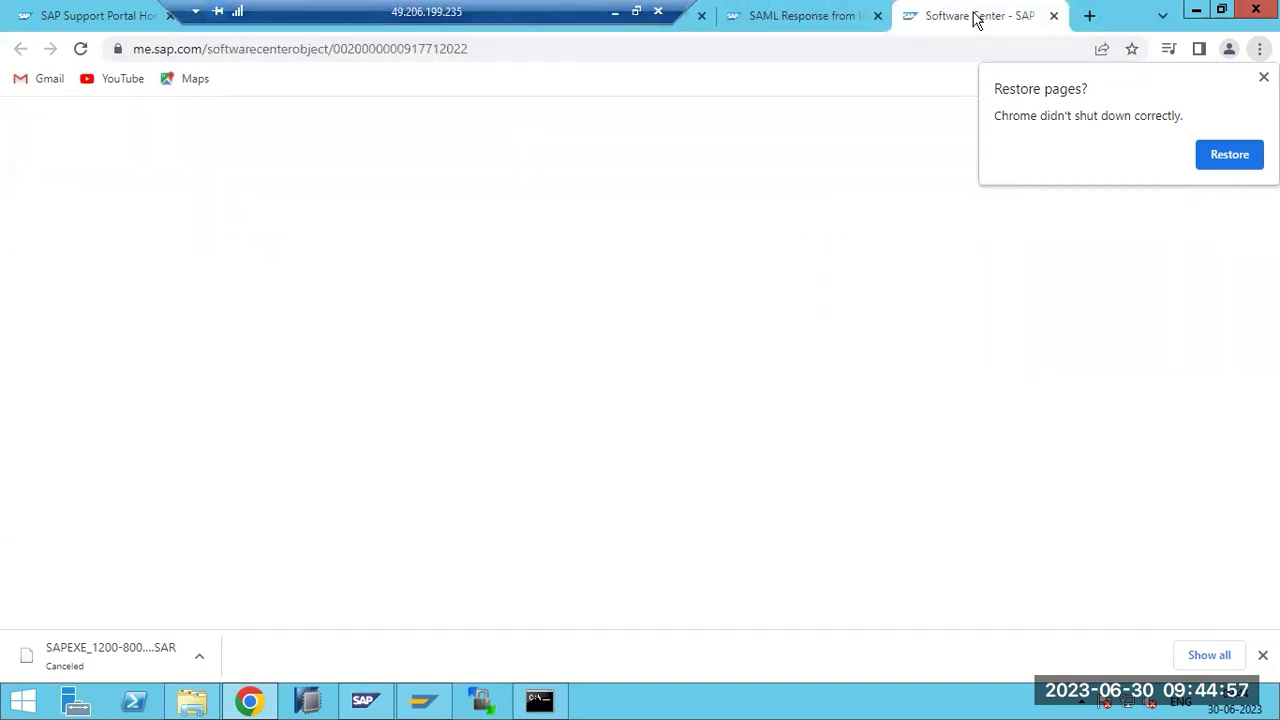
scroll(641, 430, down, 15)
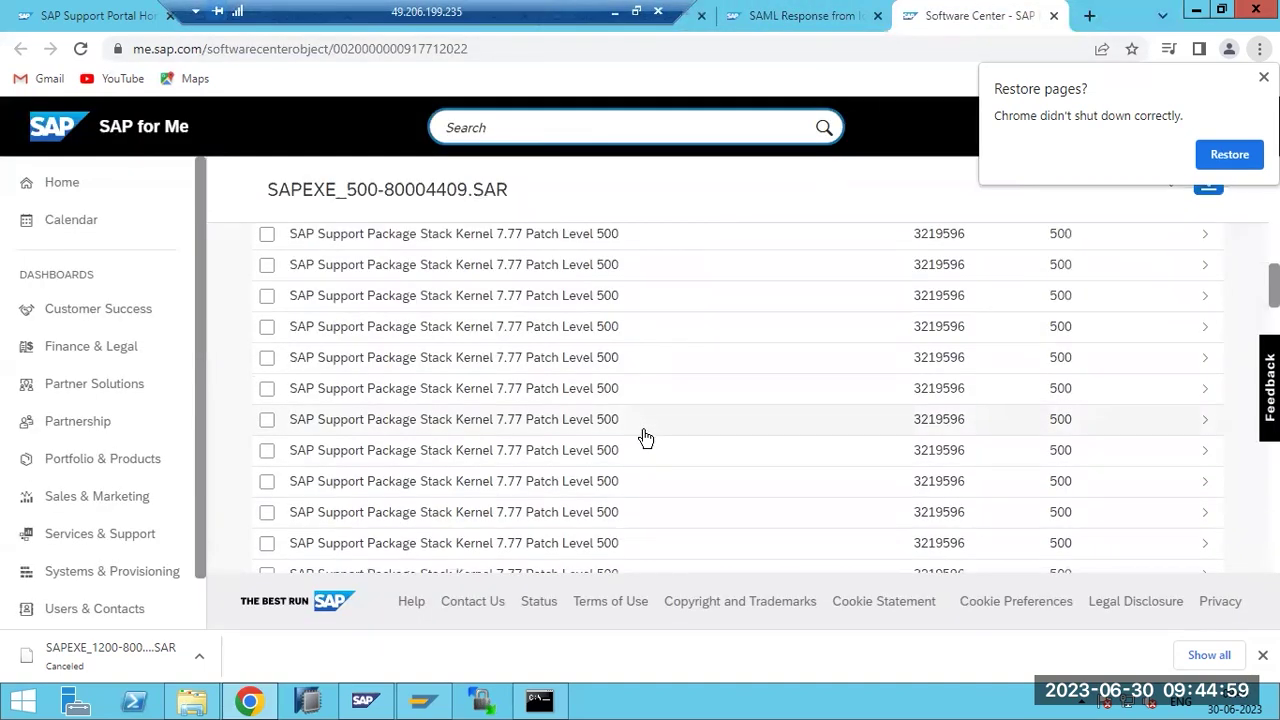
scroll(855, 503, down, 1)
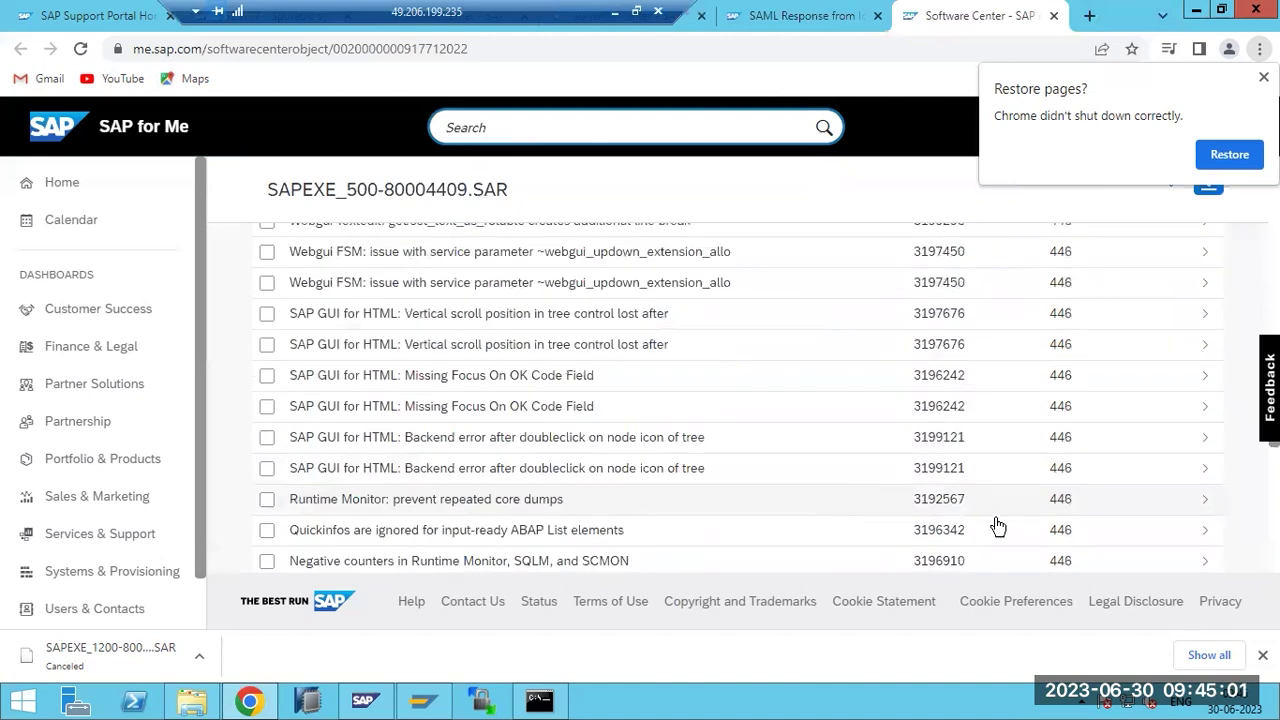
scroll(1043, 510, up, 3)
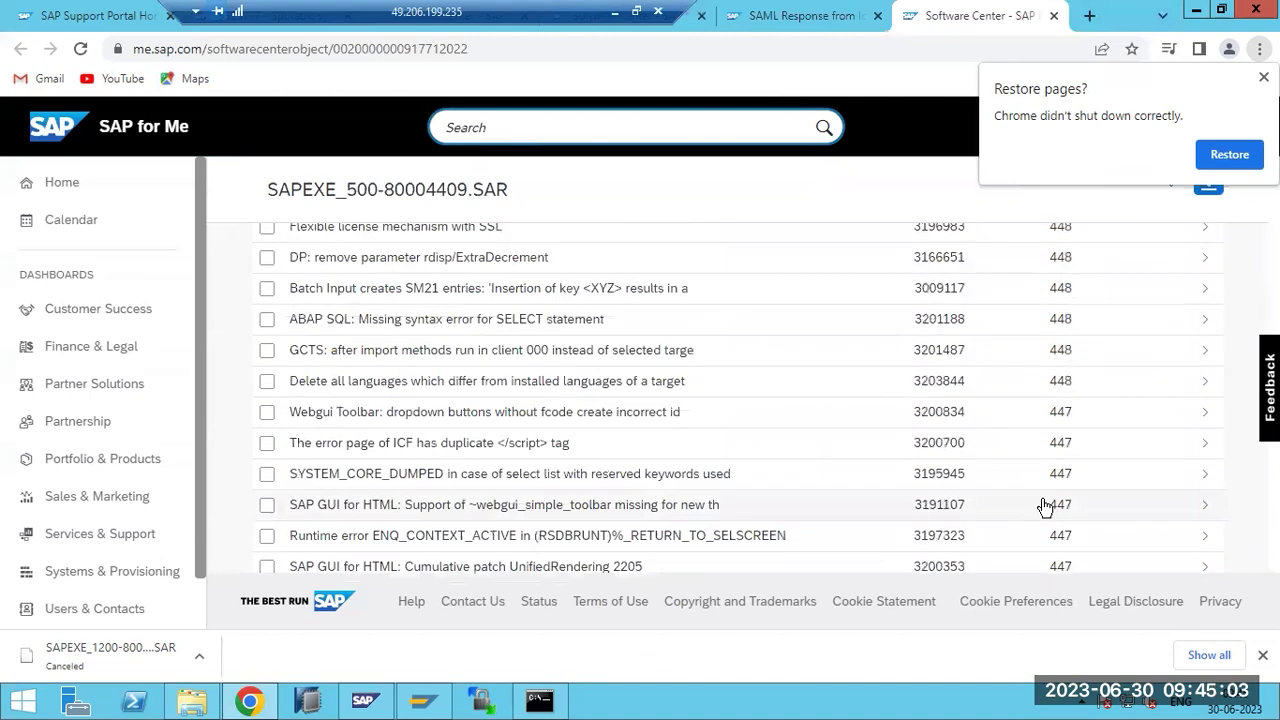
scroll(1040, 405, up, 1)
scroll(1040, 403, up, 4)
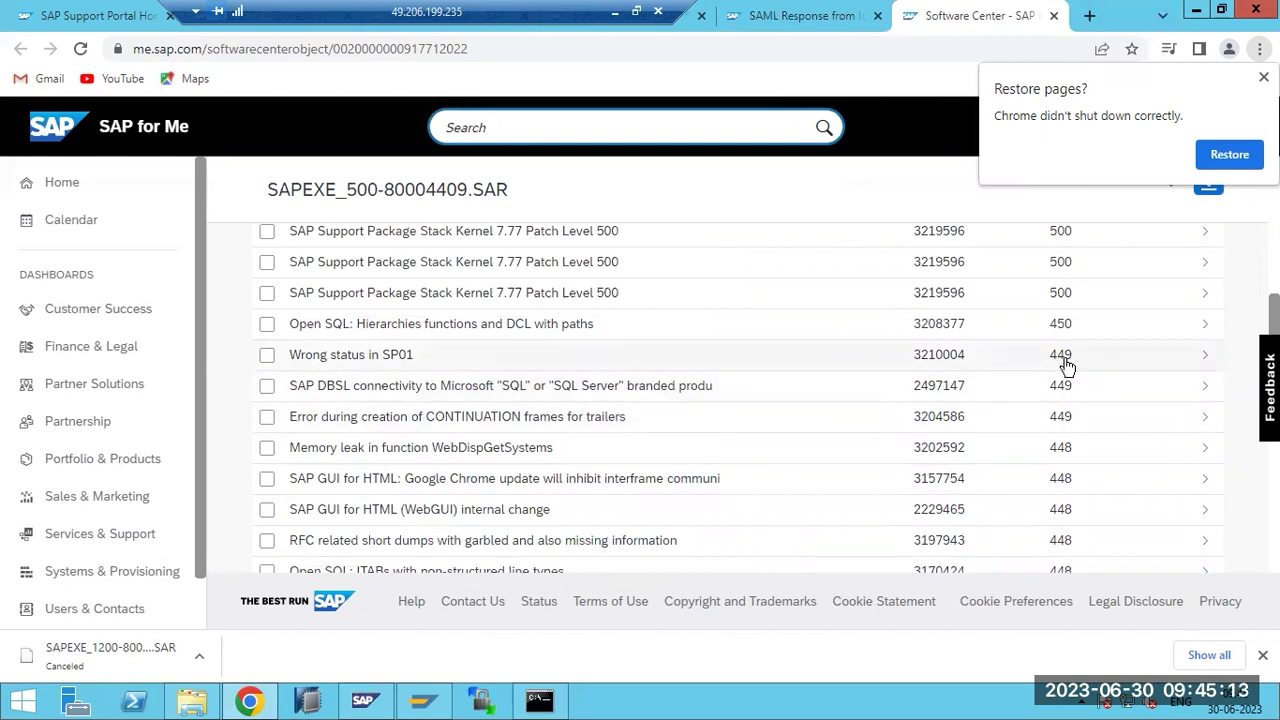
- Examine the level 500 patch entries, the relinfo information and the file details of SAPEXE_500-80004409.SAR
scroll(1065, 367, up, 3)
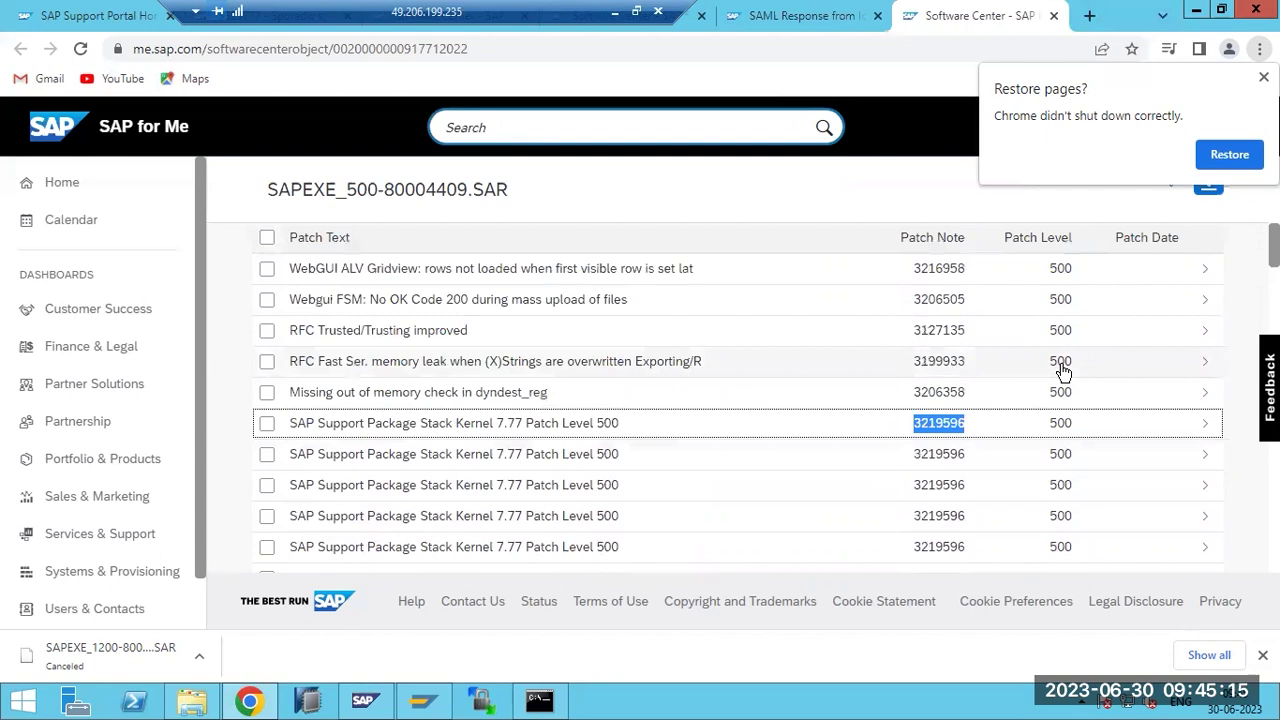
scroll(1065, 370, up, 3)
scroll(1055, 420, down, 2)
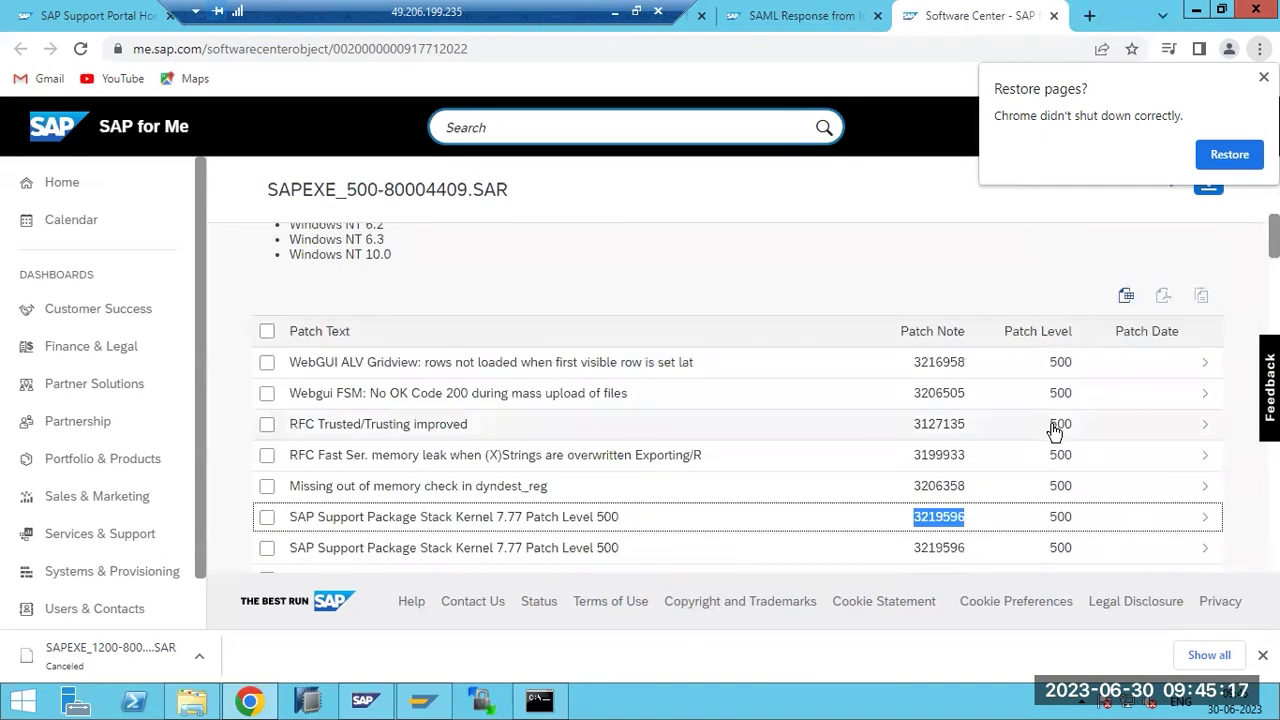
scroll(1057, 432, up, 3)
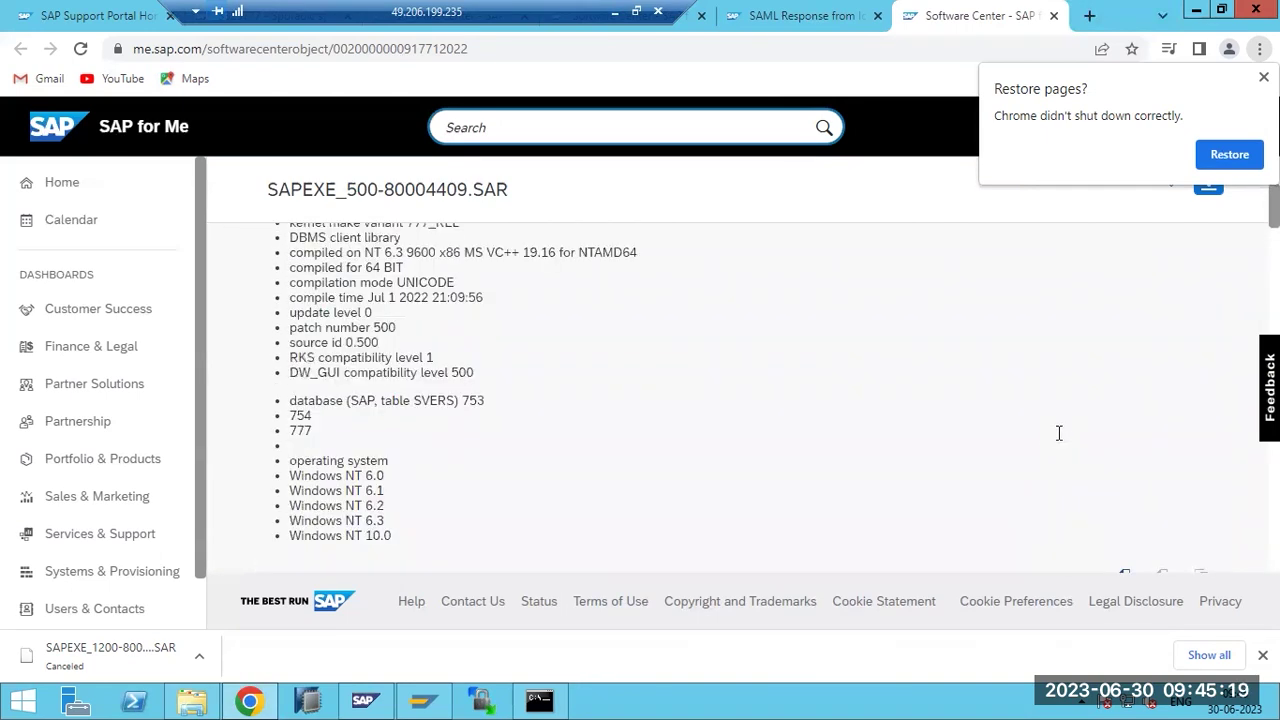
scroll(1061, 436, up, 3)
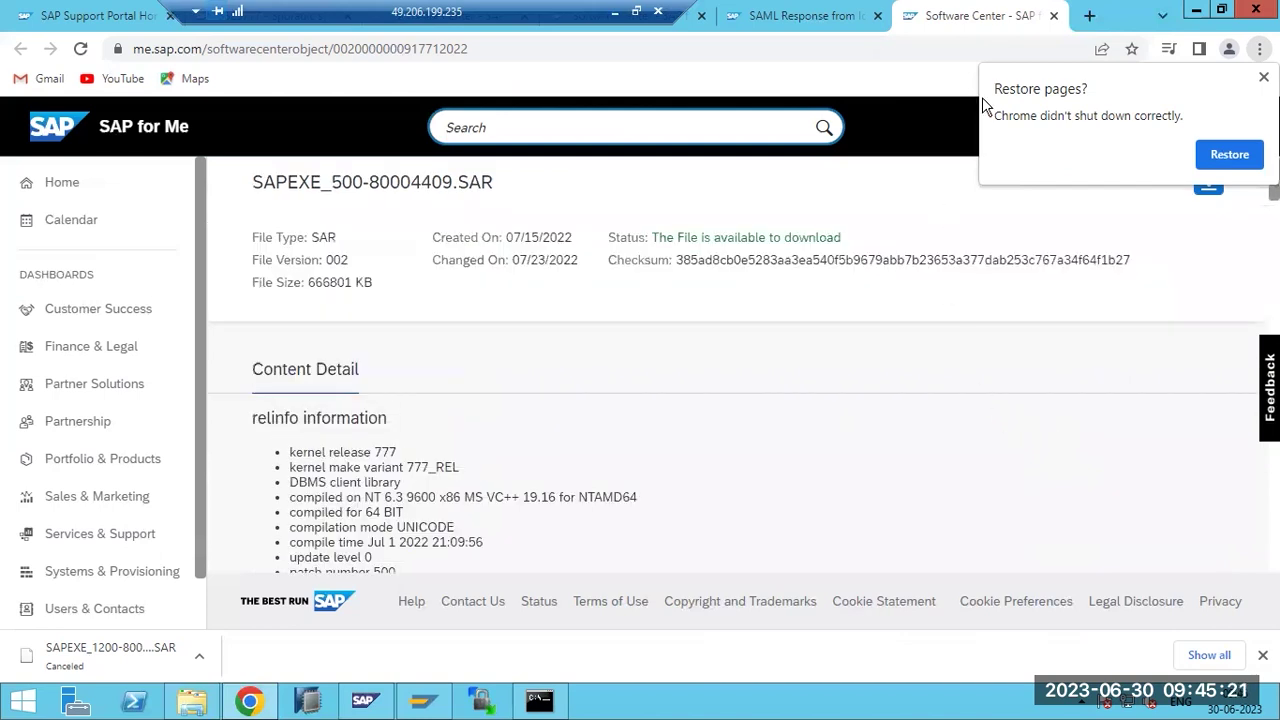
scroll(684, 513, down, 1)
scroll(684, 513, down, 7)
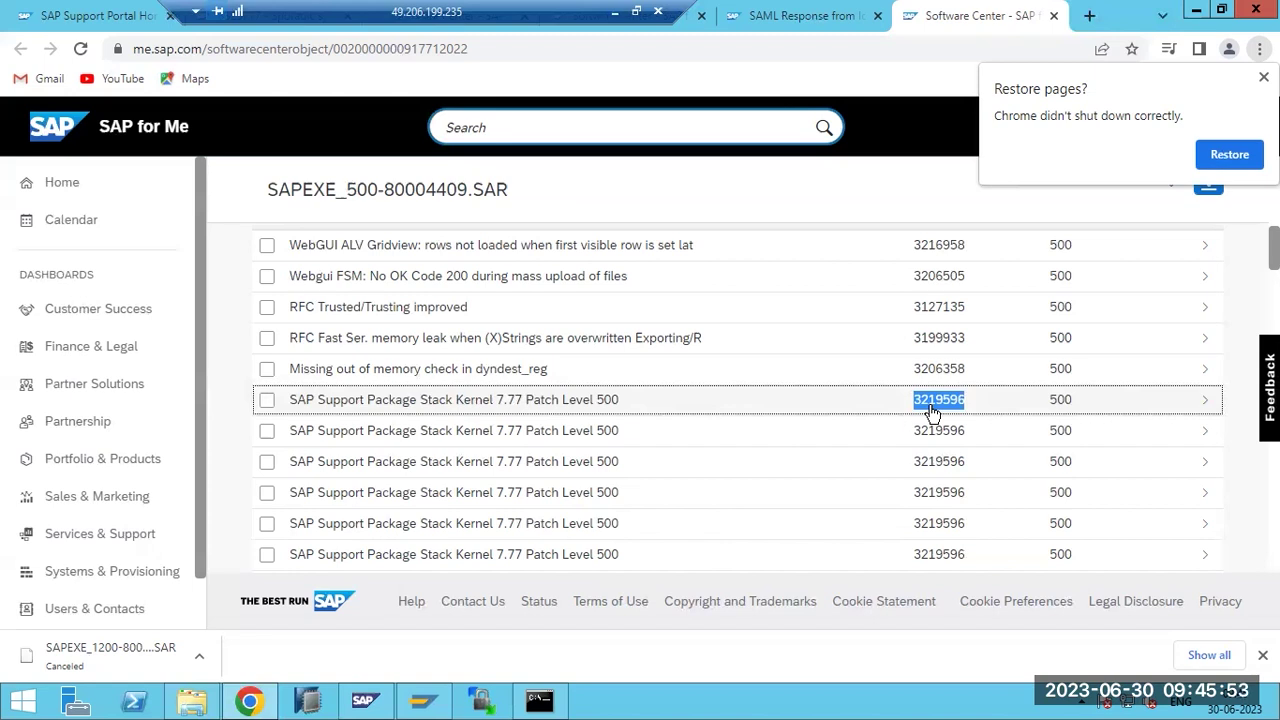
scroll(926, 395, up, 8)
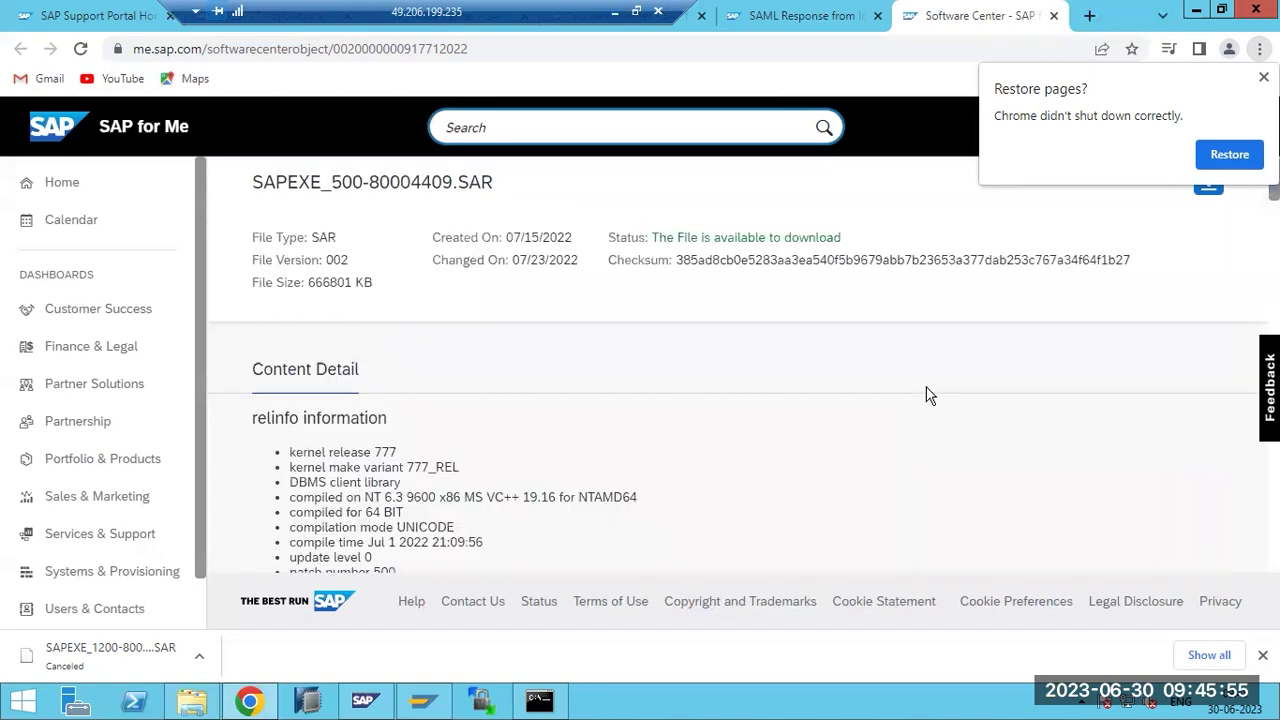
- Check the server's total CPU utilization in Task Manager and bring up the NEWKERNEL-1200 folder
right_click(666, 704)
click(701, 656)
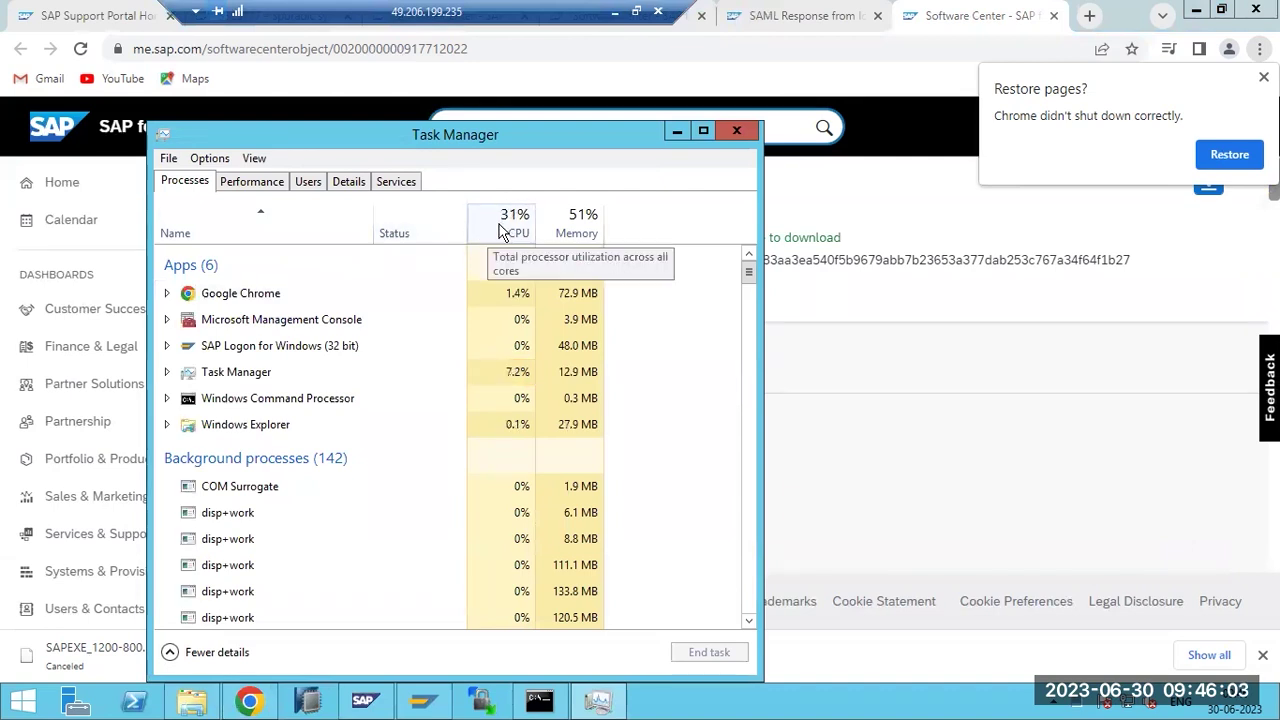
click(194, 700)
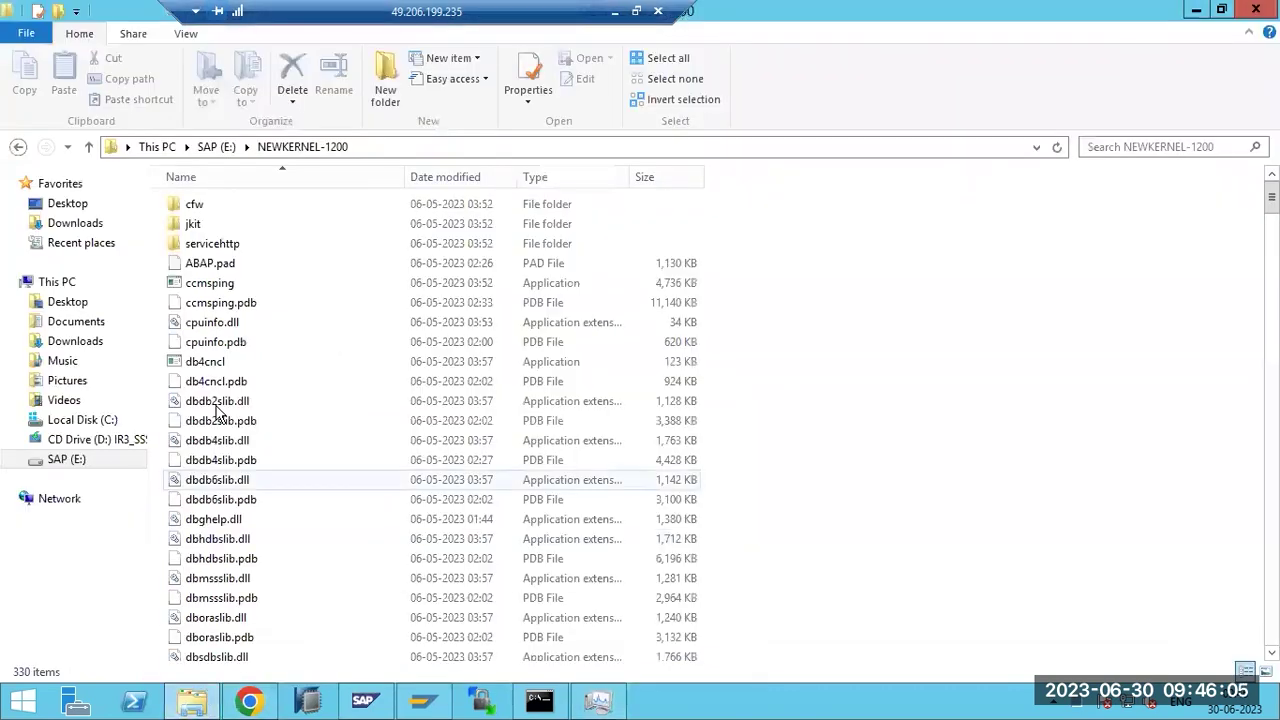
- Return to the browser, switch the remote session to windowed mode and highlight the MtxRecoverILock warning in SAP Note 3325777
click(250, 700)
key(ctrl+alt+Break)
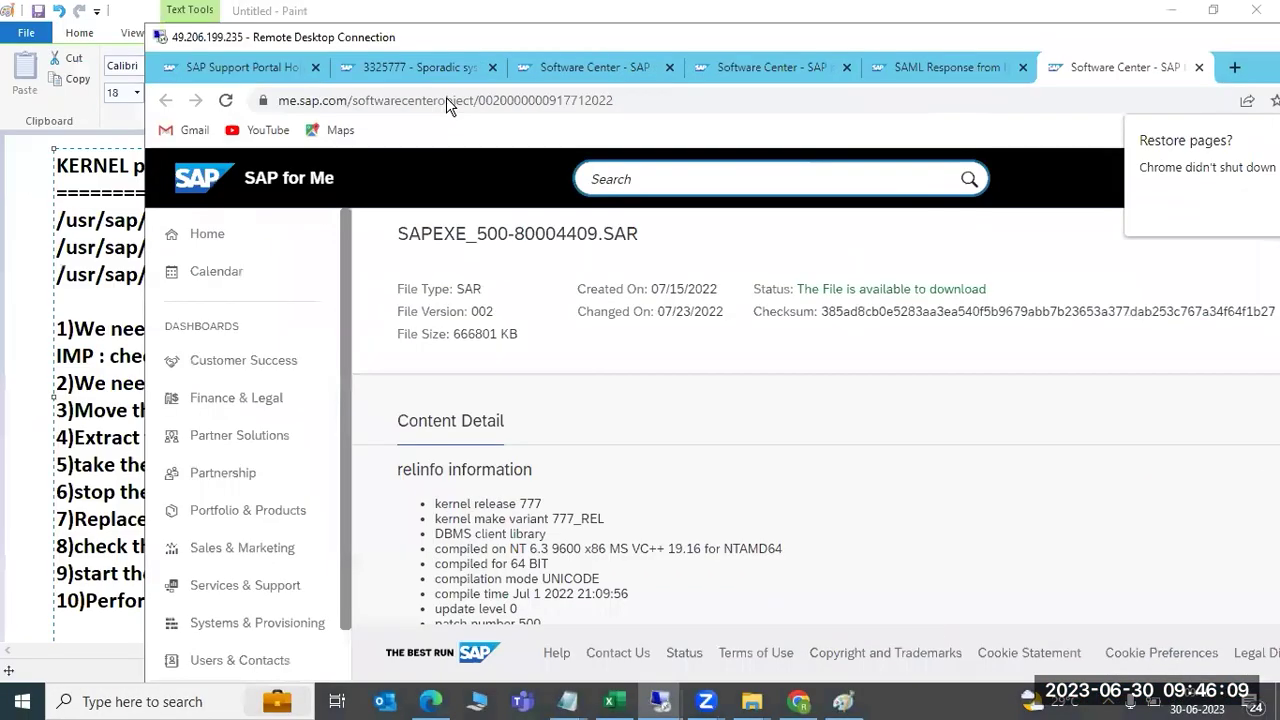
key(ctrl+2)
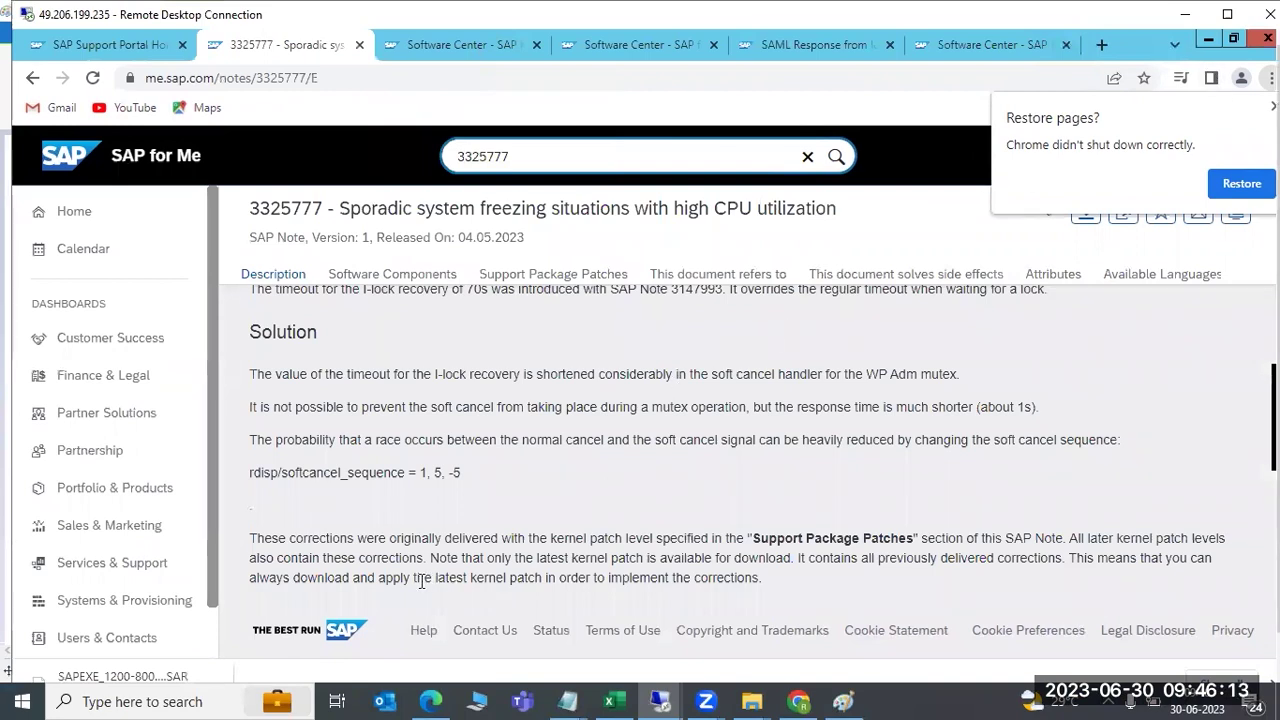
scroll(409, 567, up, 3)
scroll(409, 567, up, 1)
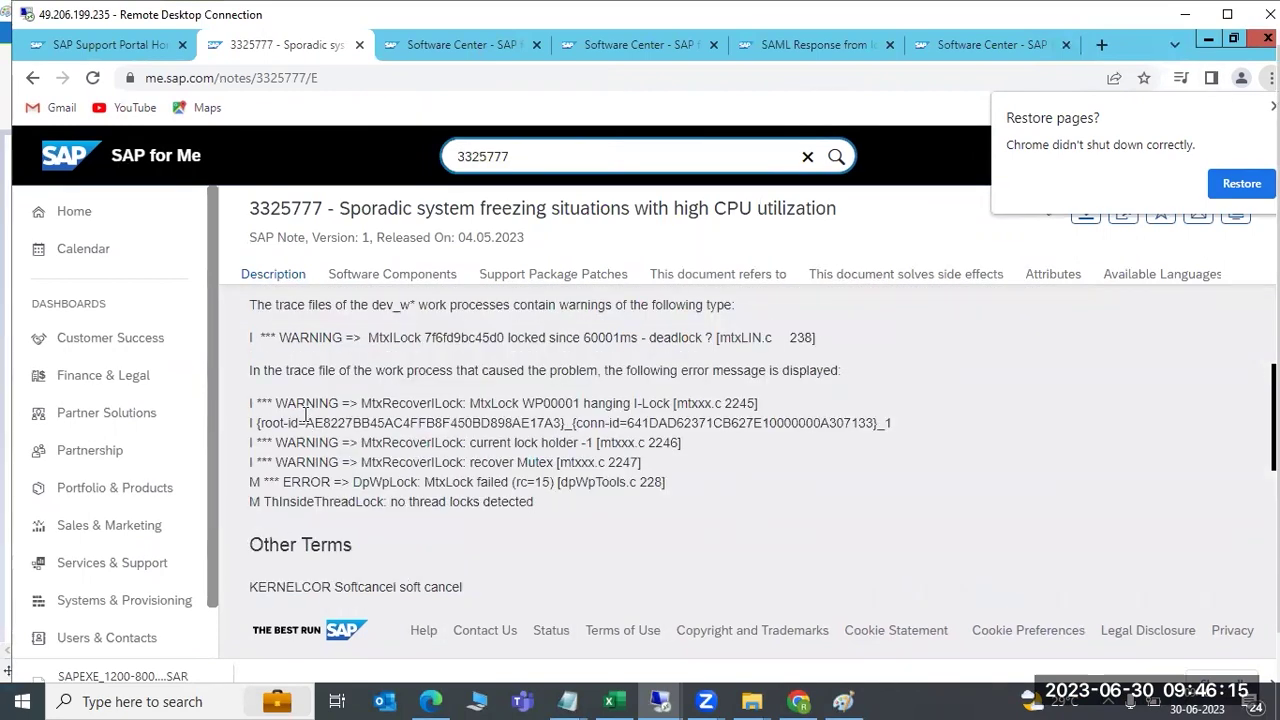
drag(278, 407, 670, 403)
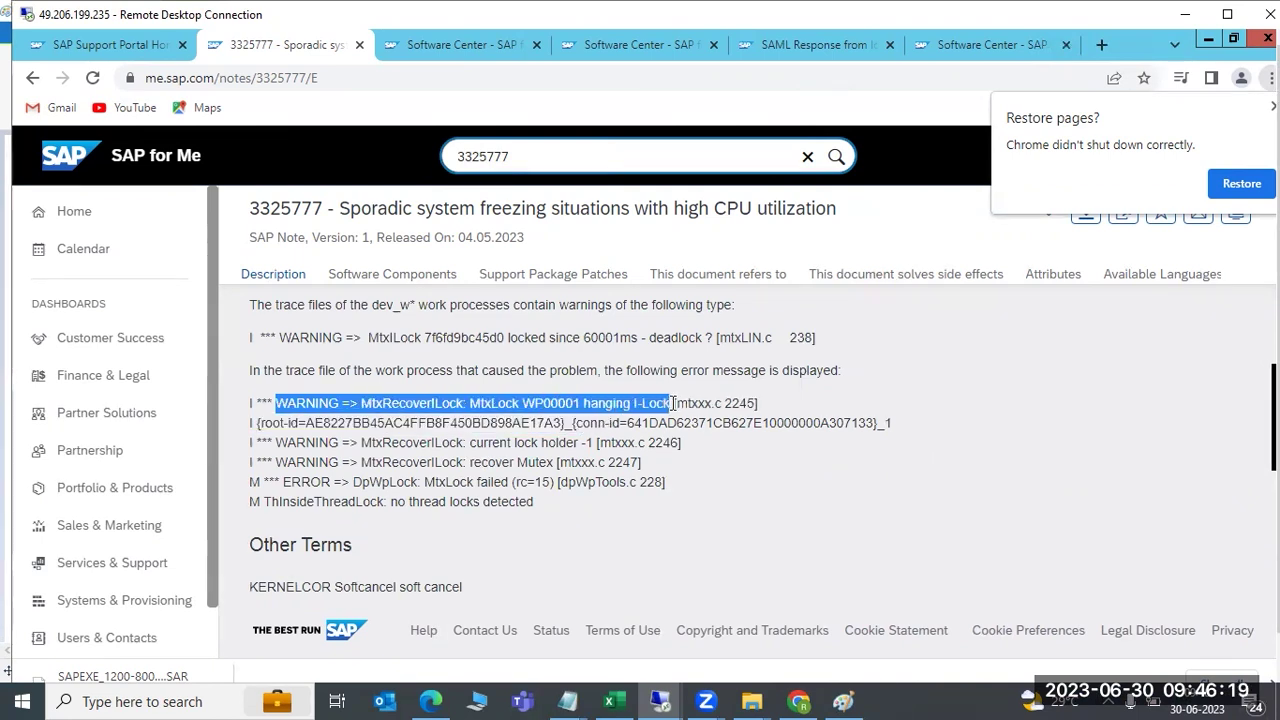
scroll(500, 423, up, 2)
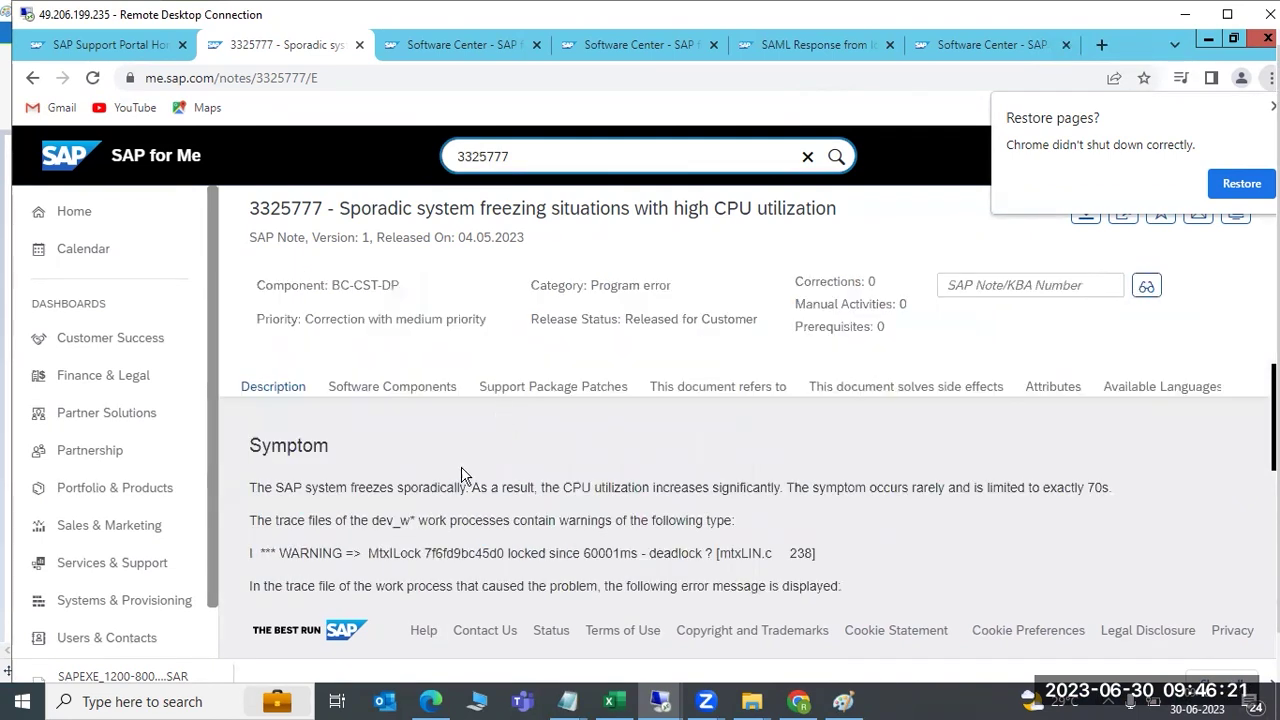
- Open the note's Support Package Patches section and review the patch levels listed for each kernel version
click(515, 388)
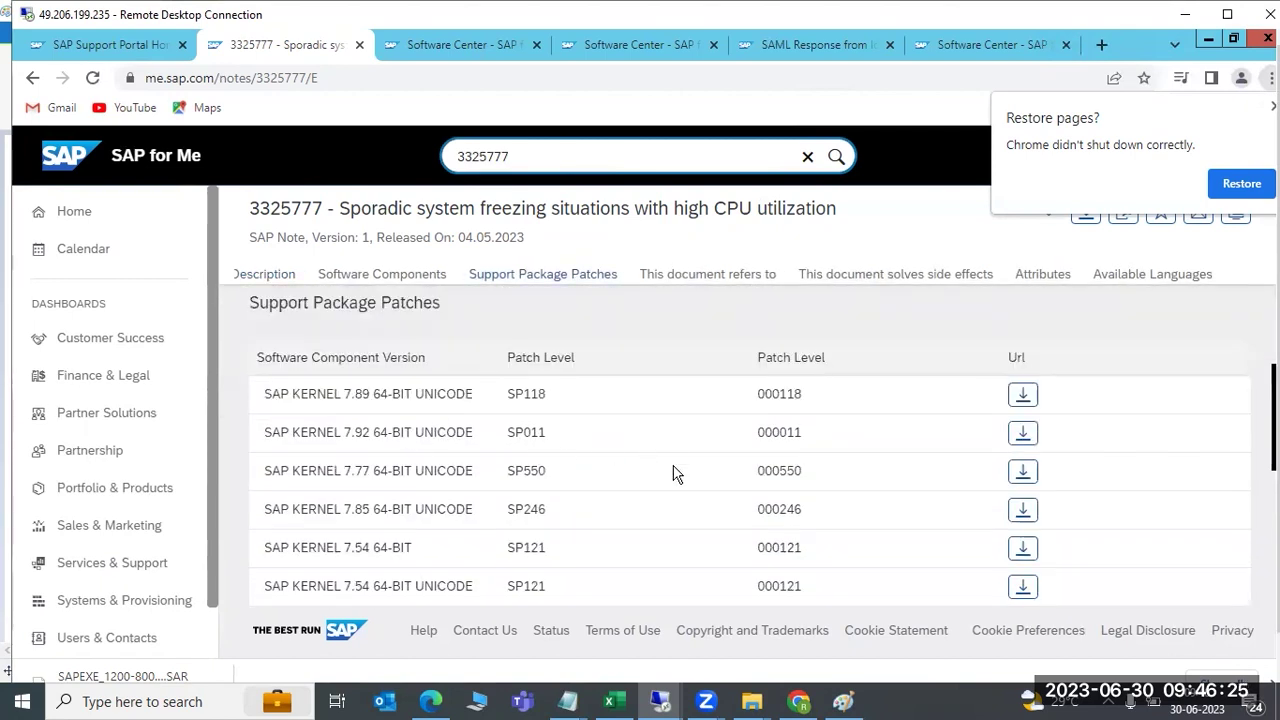
scroll(678, 478, down, 3)
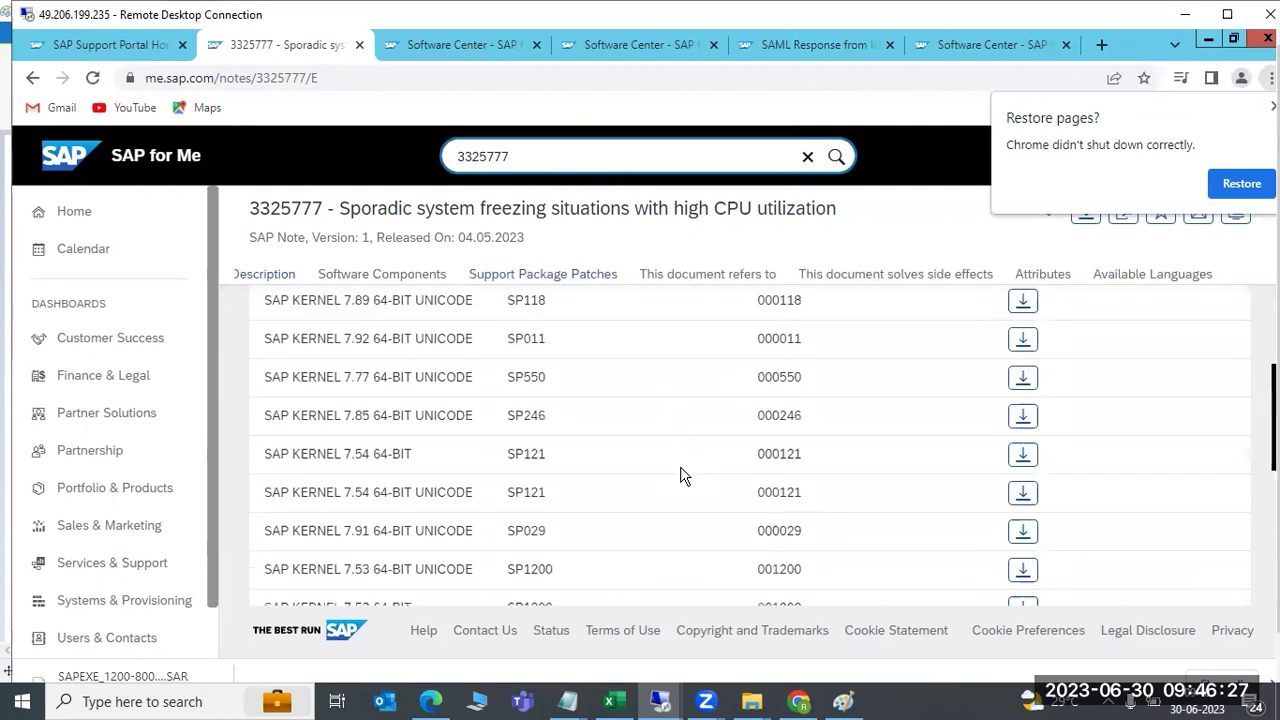
scroll(684, 478, up, 5)
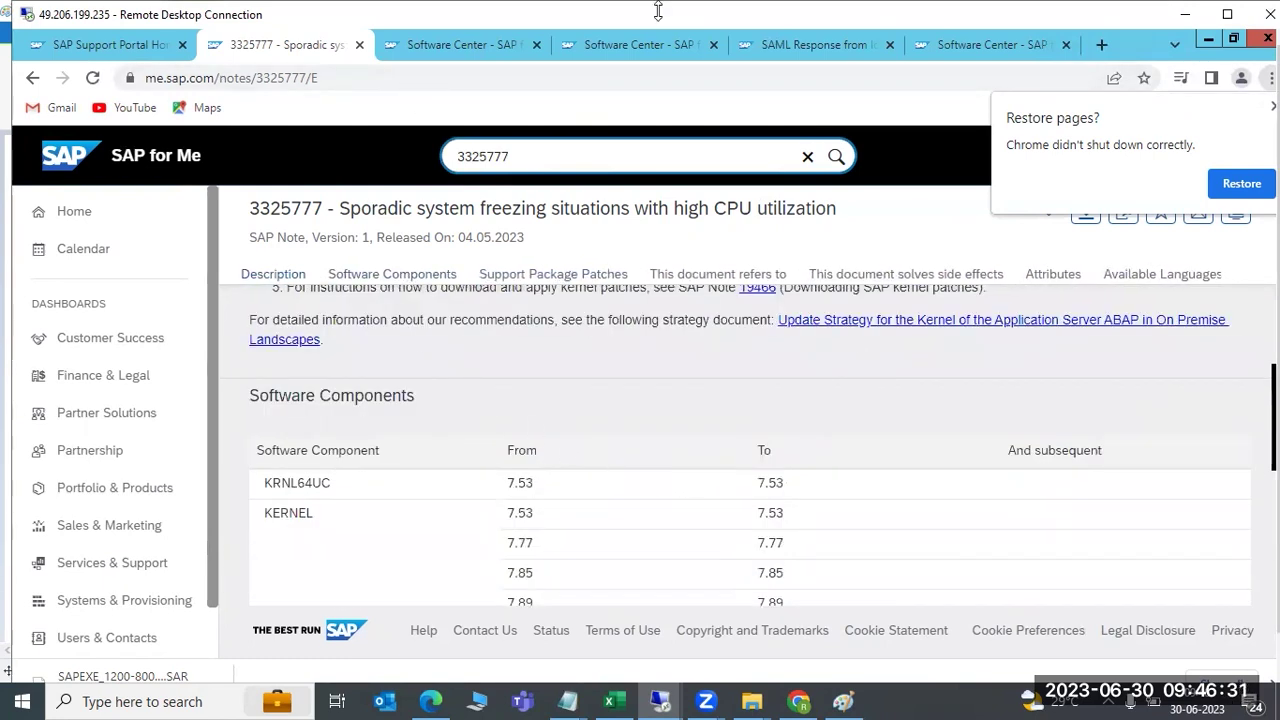
- Clear the remote desktop down to the SAP management console by minimizing the browser and closing the NEWKERNEL-1200 folder and Task Manager
click(1208, 38)
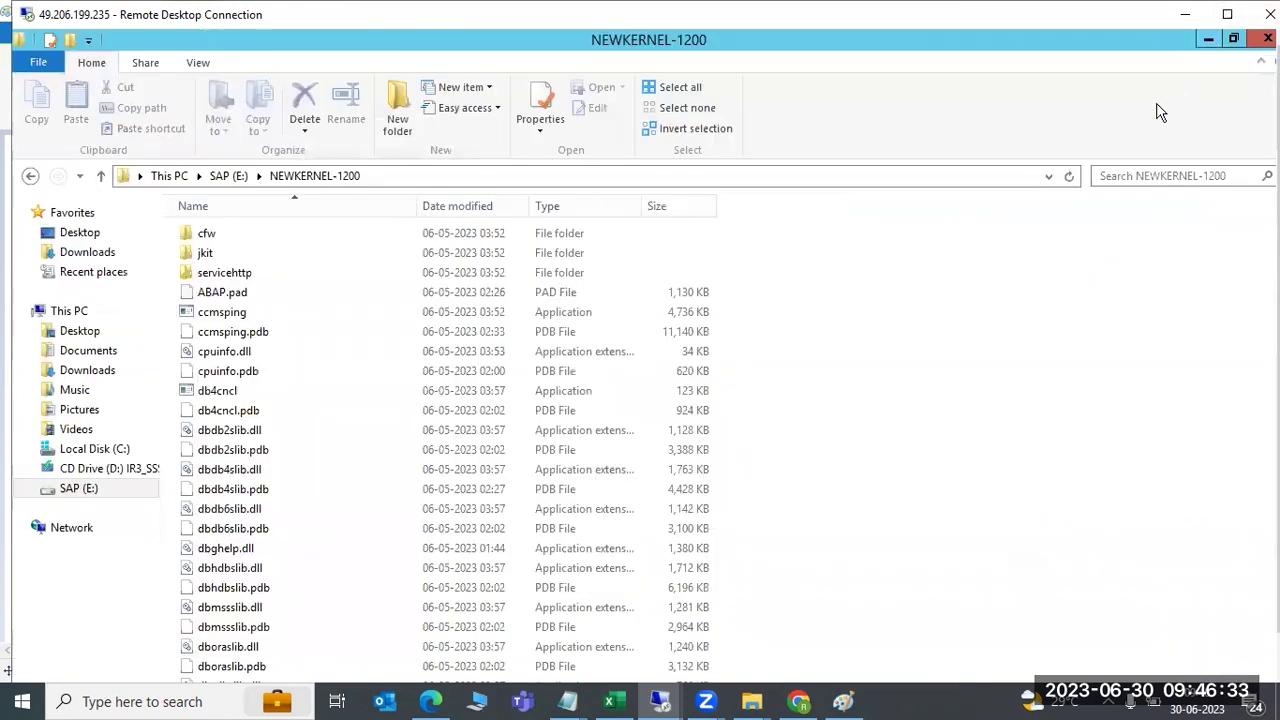
click(1262, 38)
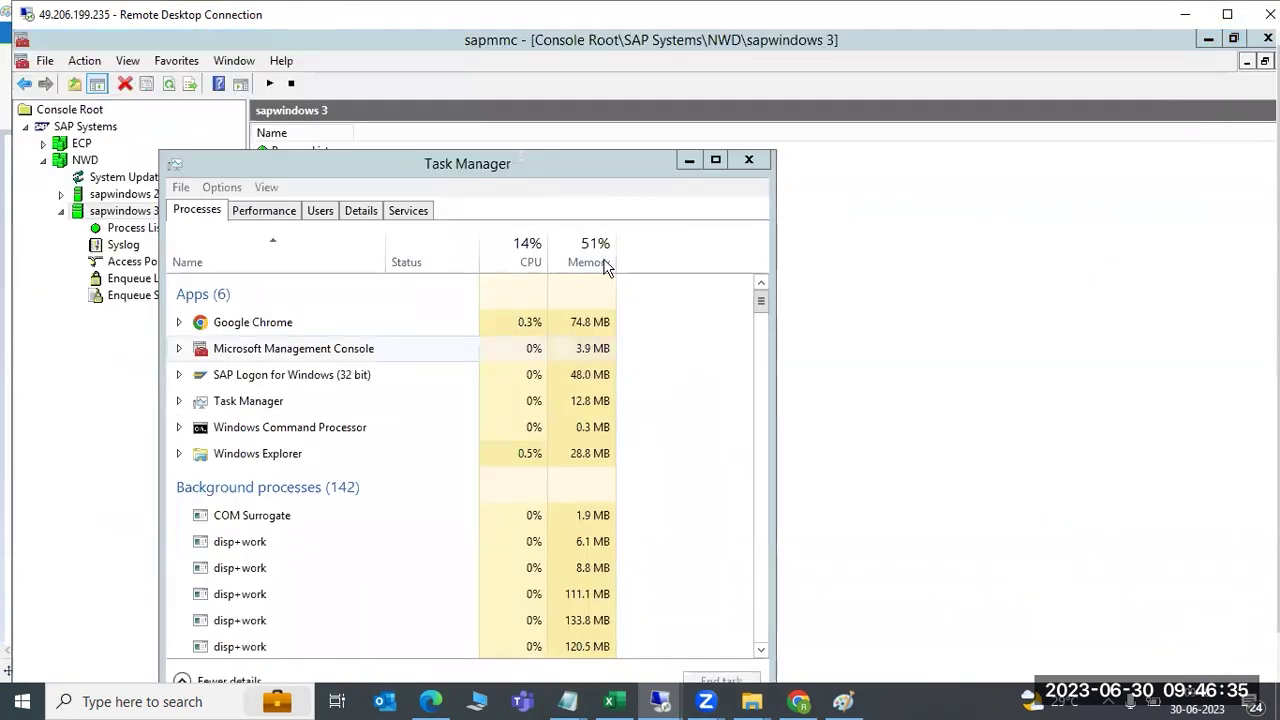
click(748, 160)
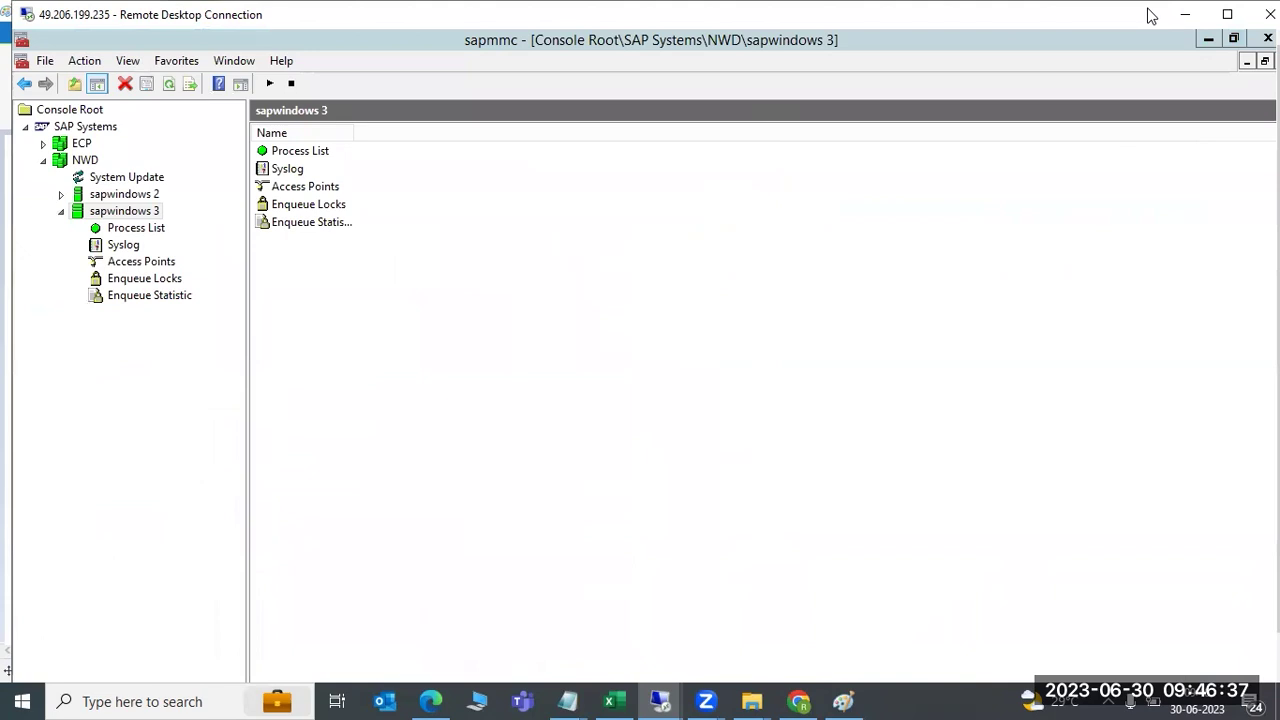
- Switch to the kernel upgrade checklist in Paint and highlight the steps on extracting the kernel files and backing up the existing ones
click(1185, 14)
drag(100, 465, 360, 465)
drag(180, 437, 270, 440)
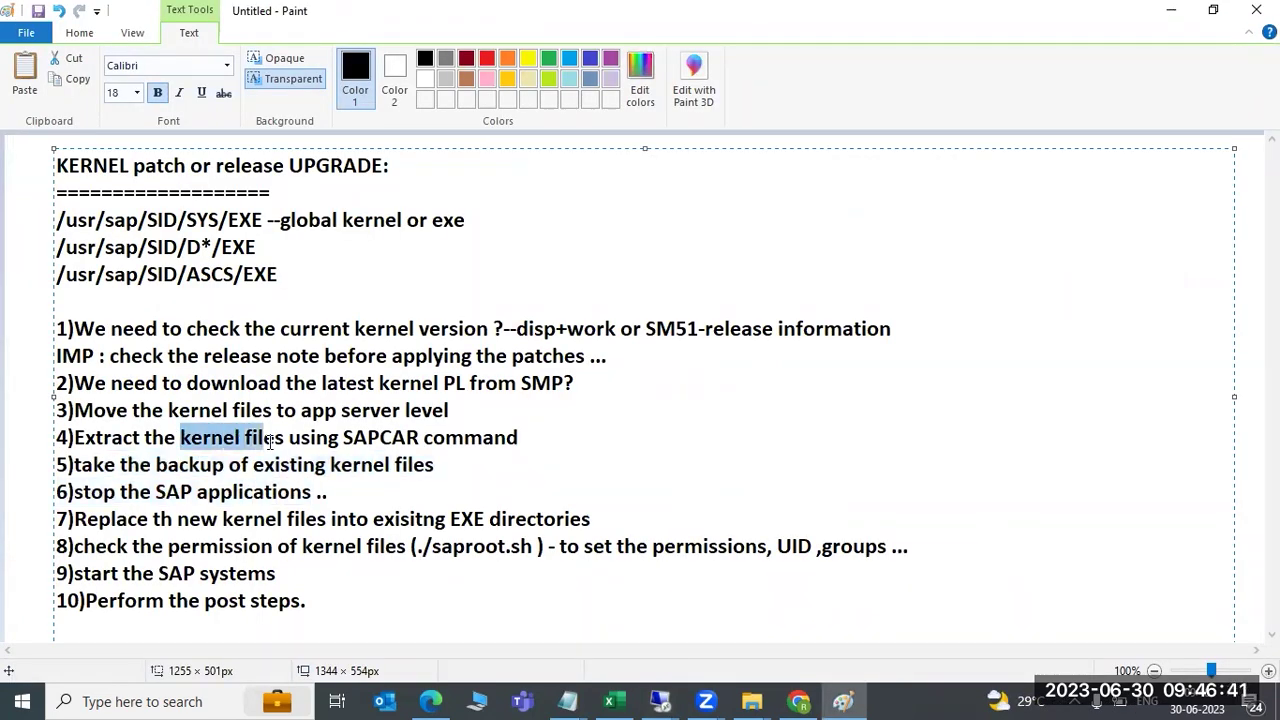
drag(179, 466, 316, 466)
- Return to the remote session in full screen and open the folder E:\usr\sap\NWD\SYS
click(659, 700)
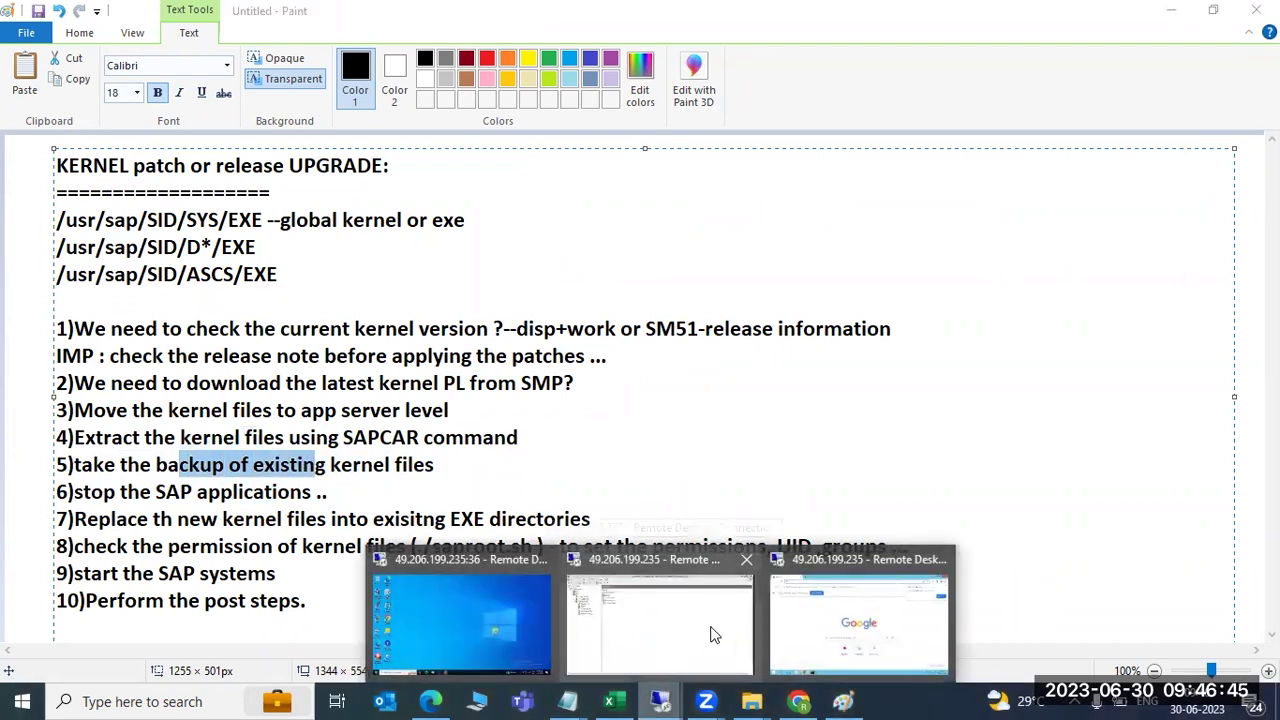
click(676, 646)
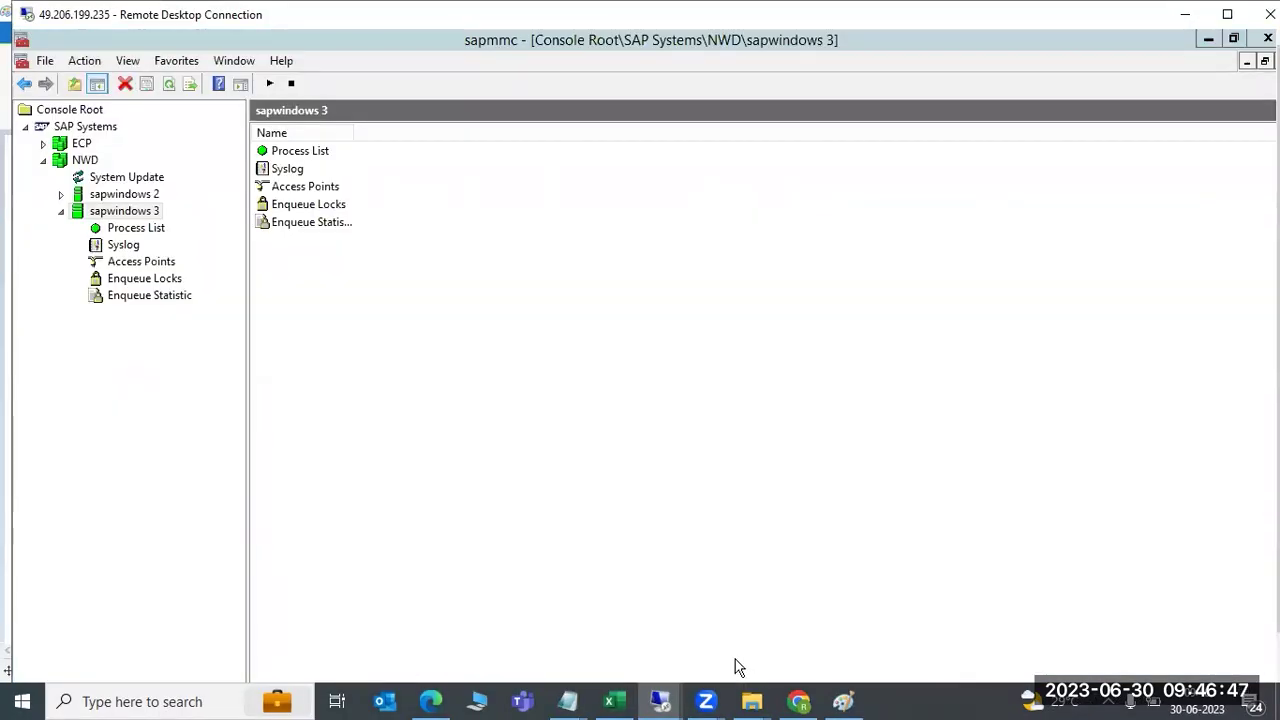
click(752, 701)
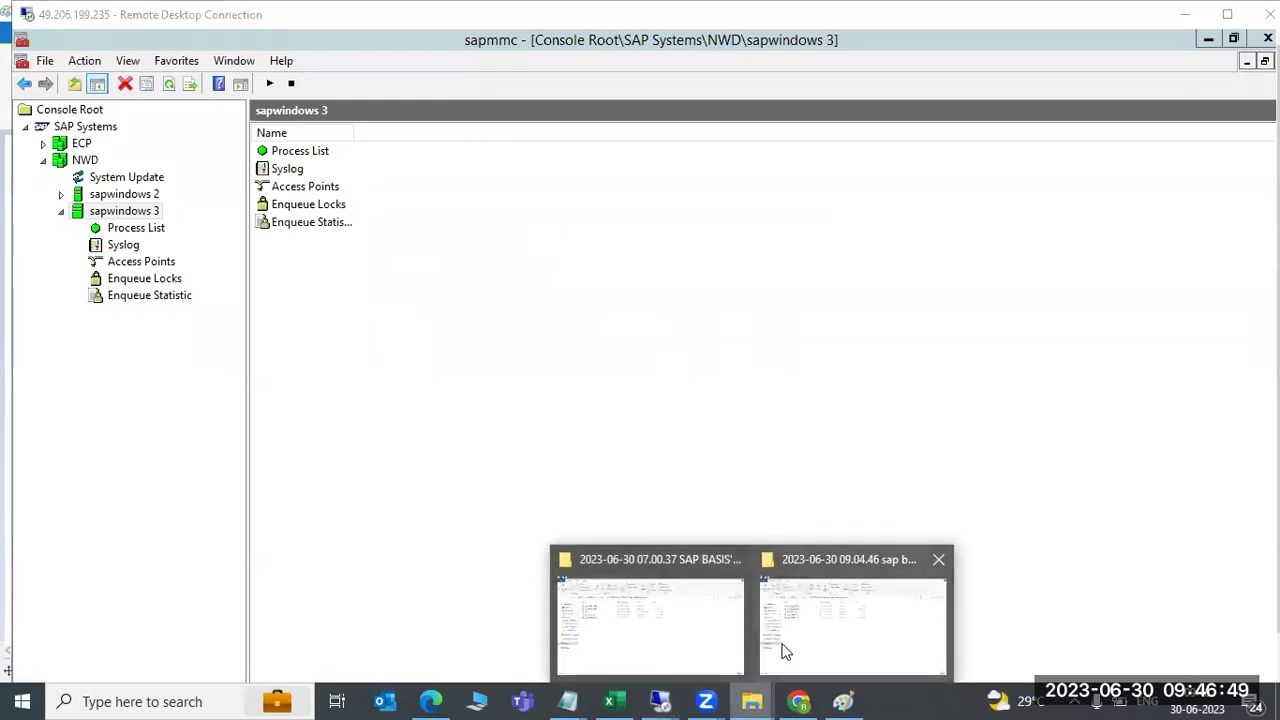
click(1228, 15)
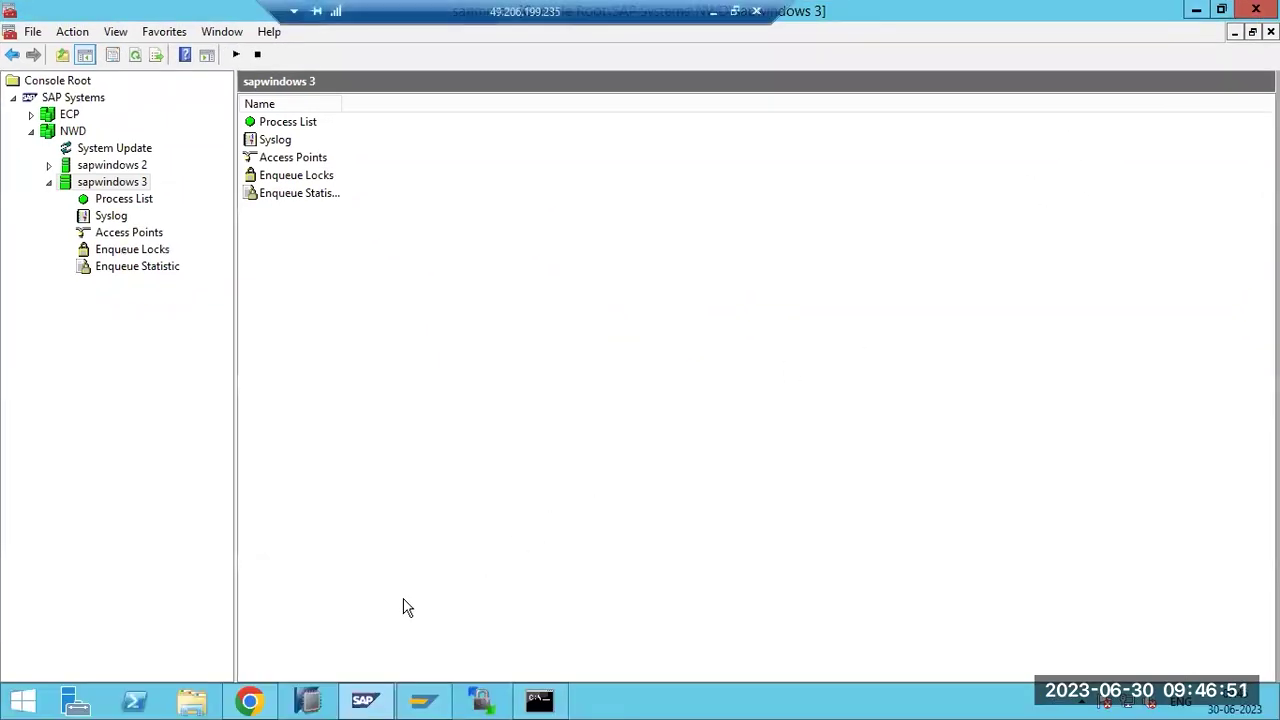
click(192, 700)
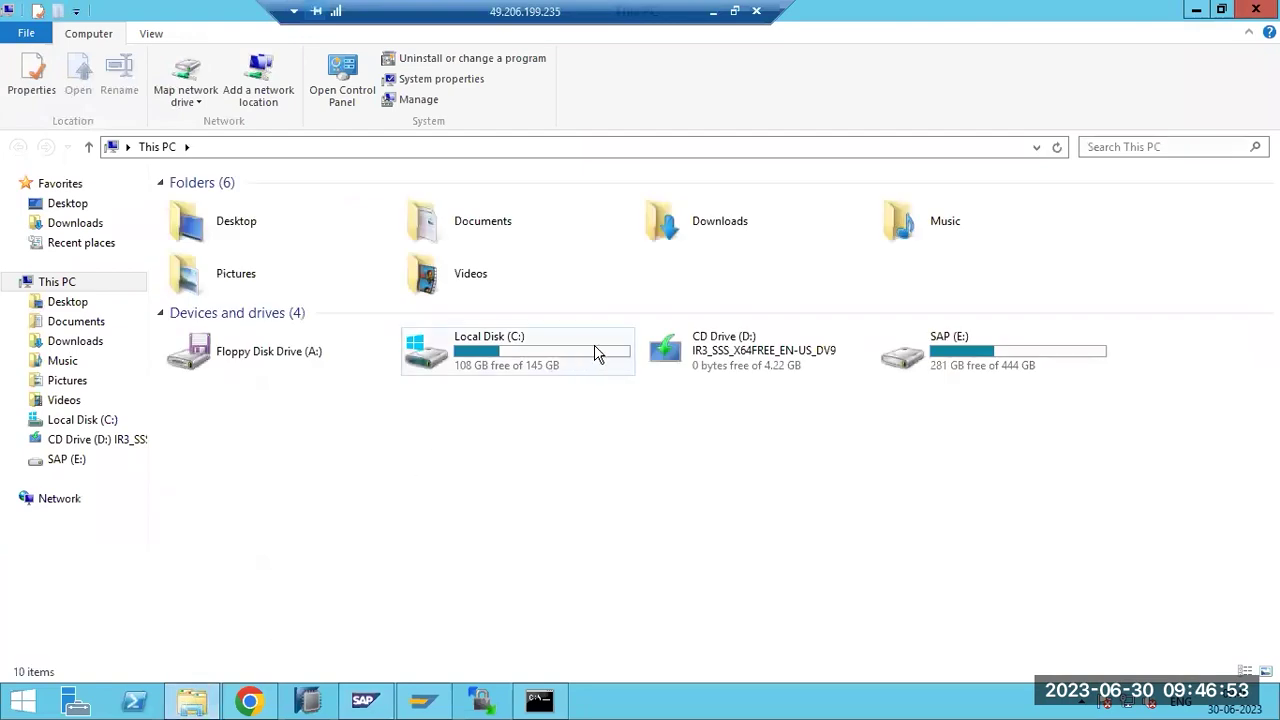
double_click(950, 345)
double_click(200, 302)
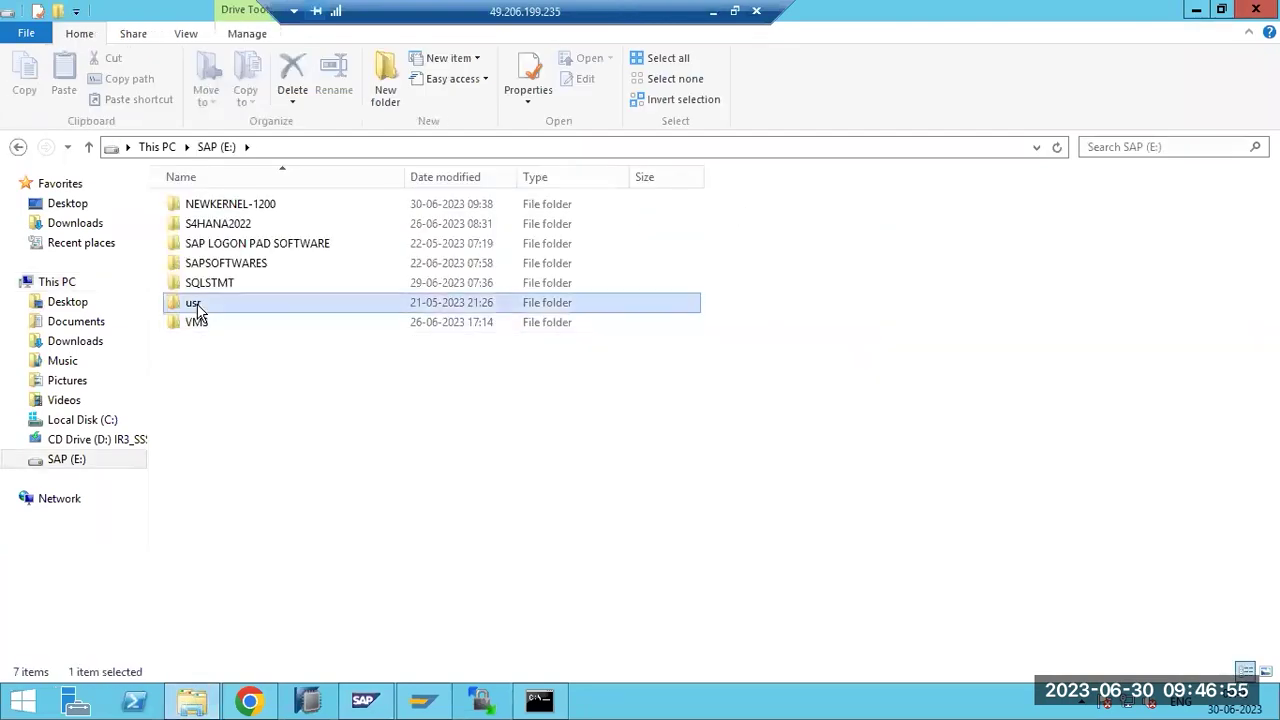
double_click(208, 204)
double_click(206, 244)
double_click(206, 264)
- Duplicate the exe folder inside the NWD SYS folder as a backup of the existing kernel
right_click(203, 214)
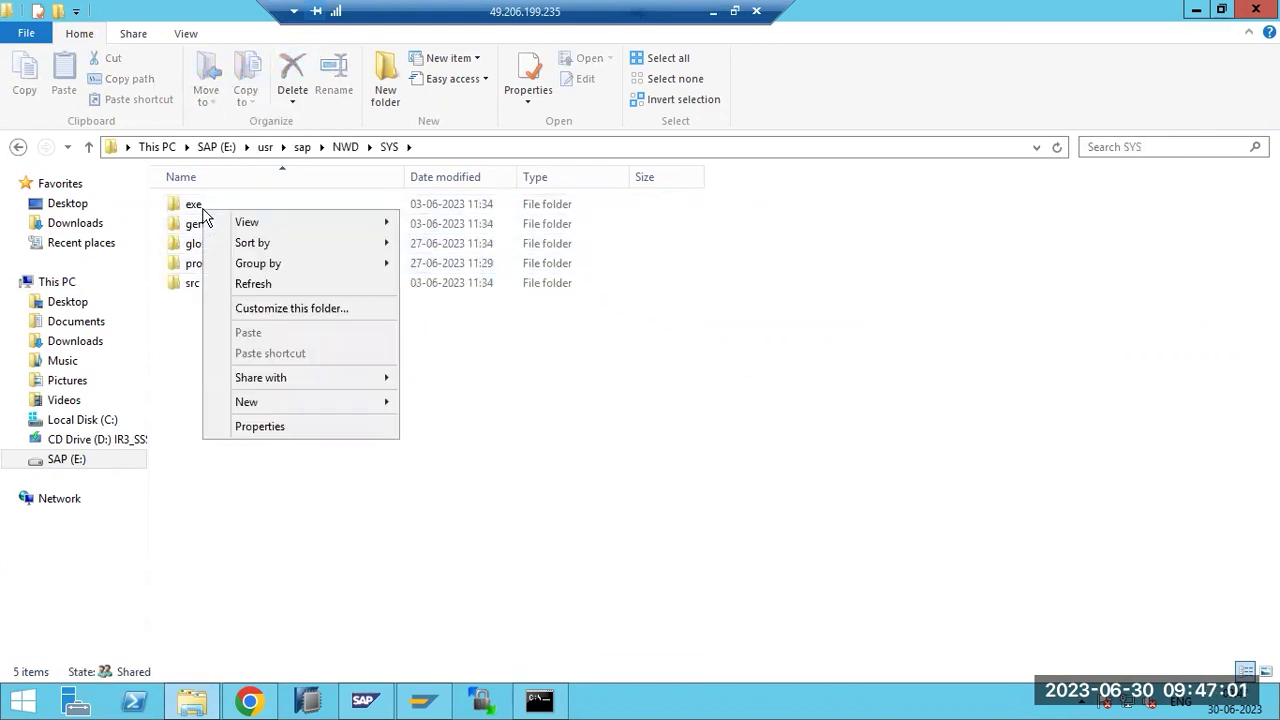
click(196, 208)
right_click(196, 208)
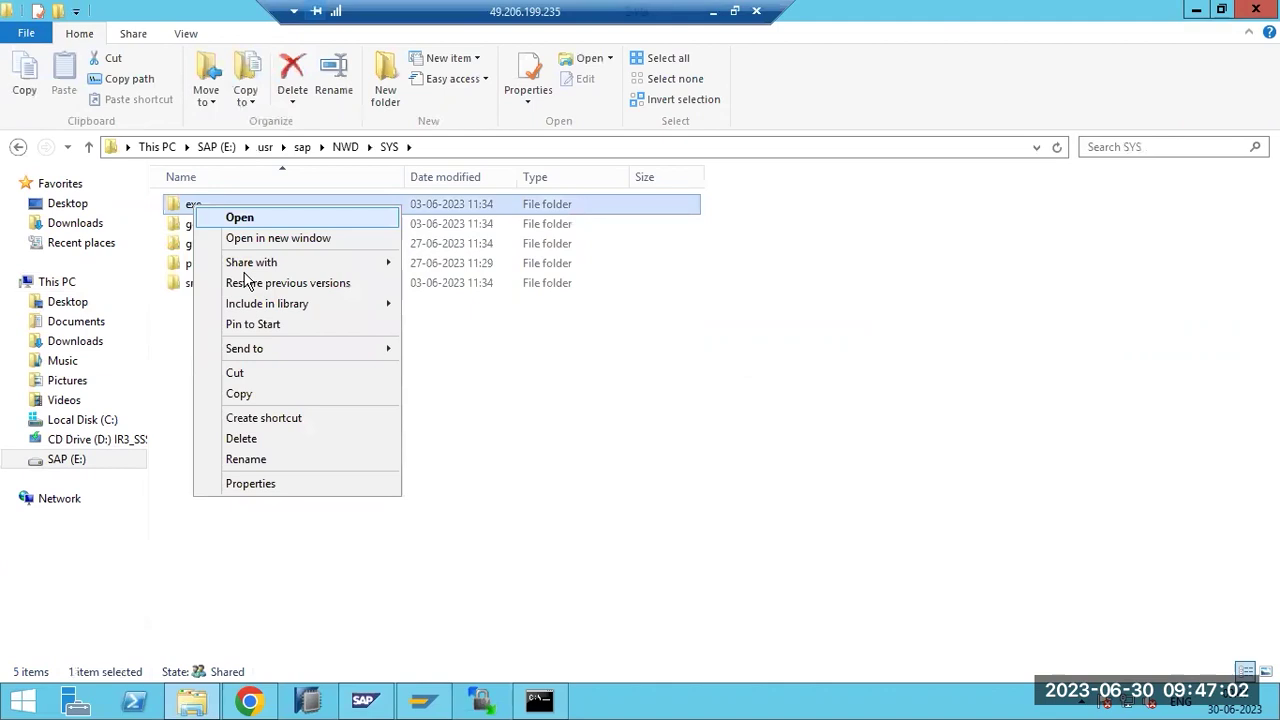
click(232, 392)
click(238, 428)
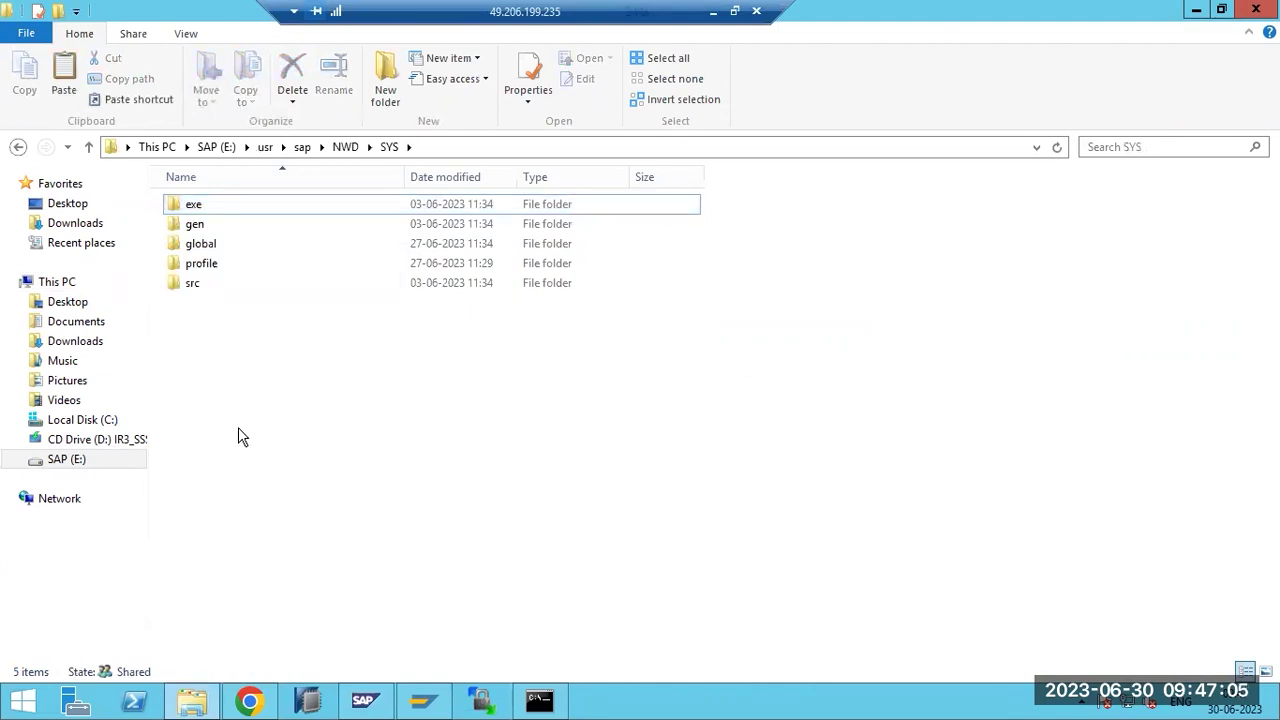
key(ctrl+v)
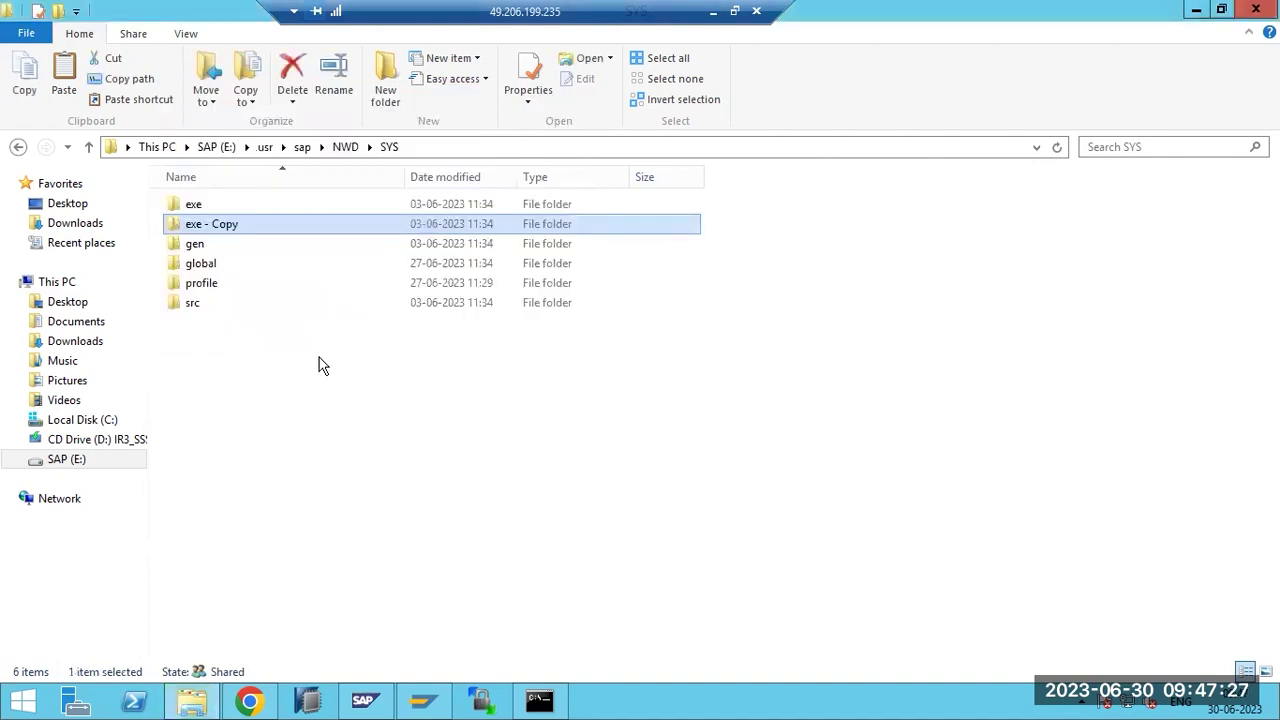
- Rename the copied exe folder as "exe - Copybackup"
double_click(193, 206)
click(388, 148)
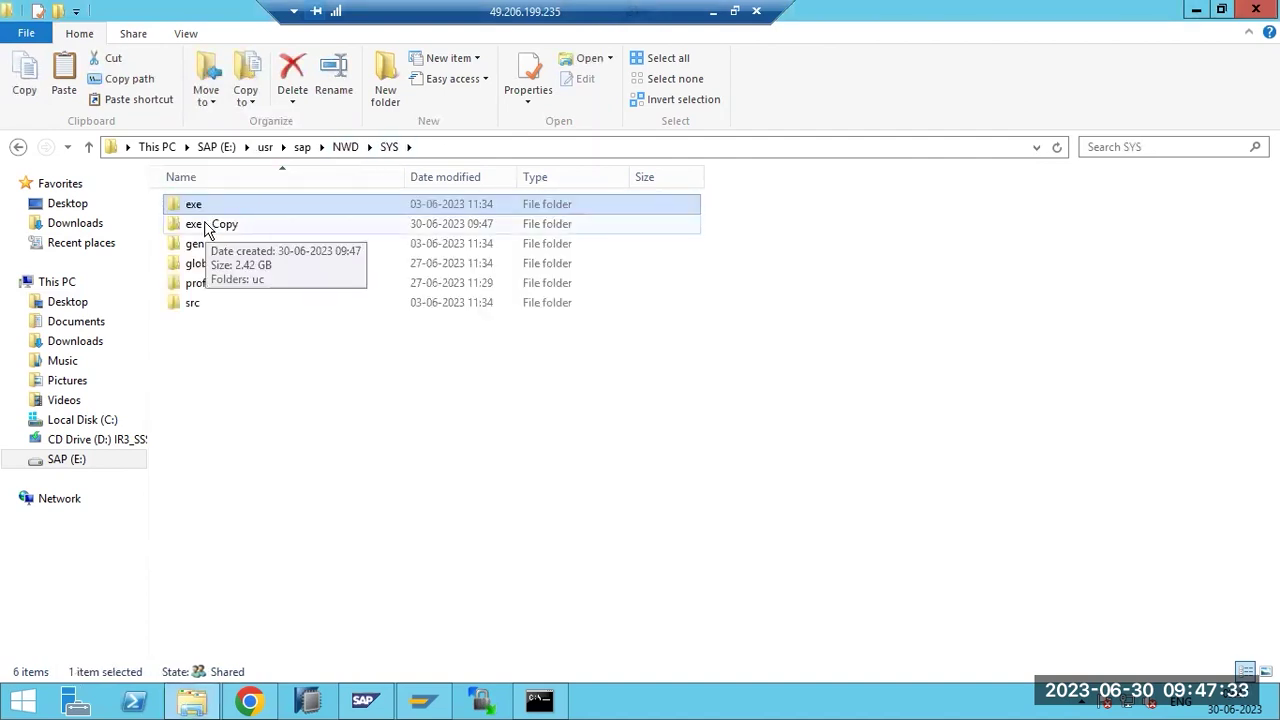
click(205, 226)
right_click(205, 227)
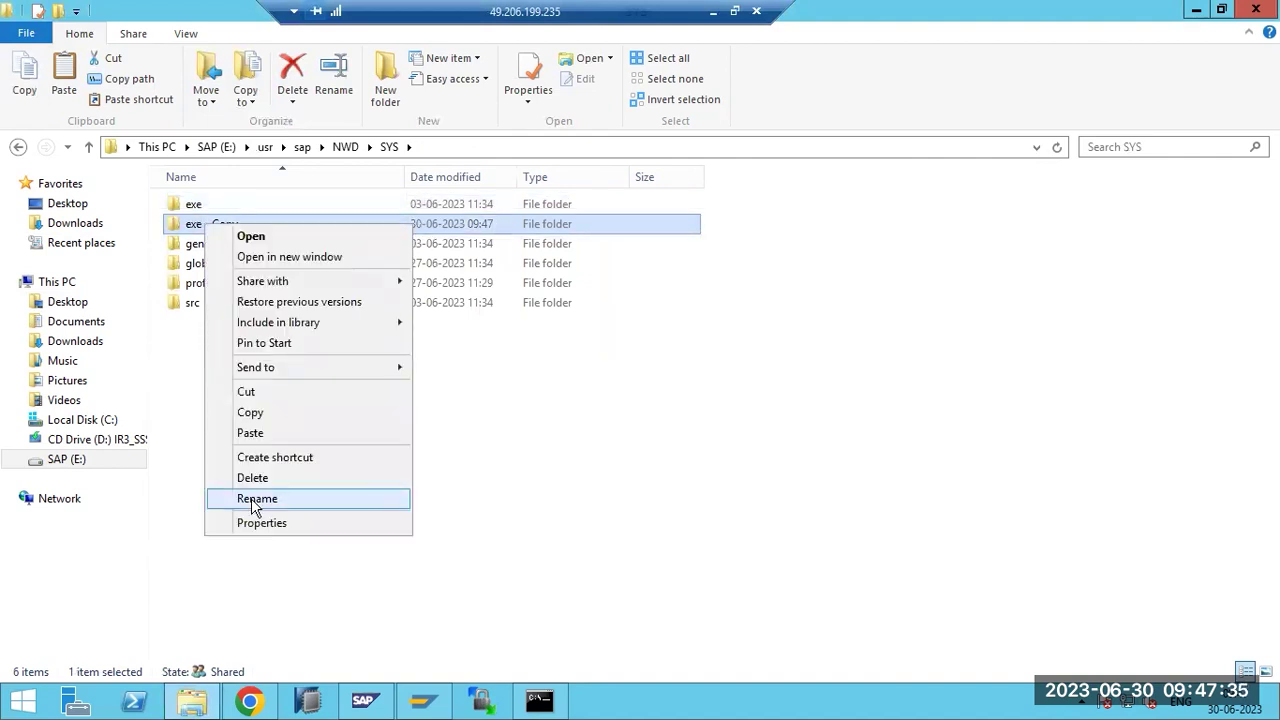
click(255, 500)
click(255, 224)
text(backup)
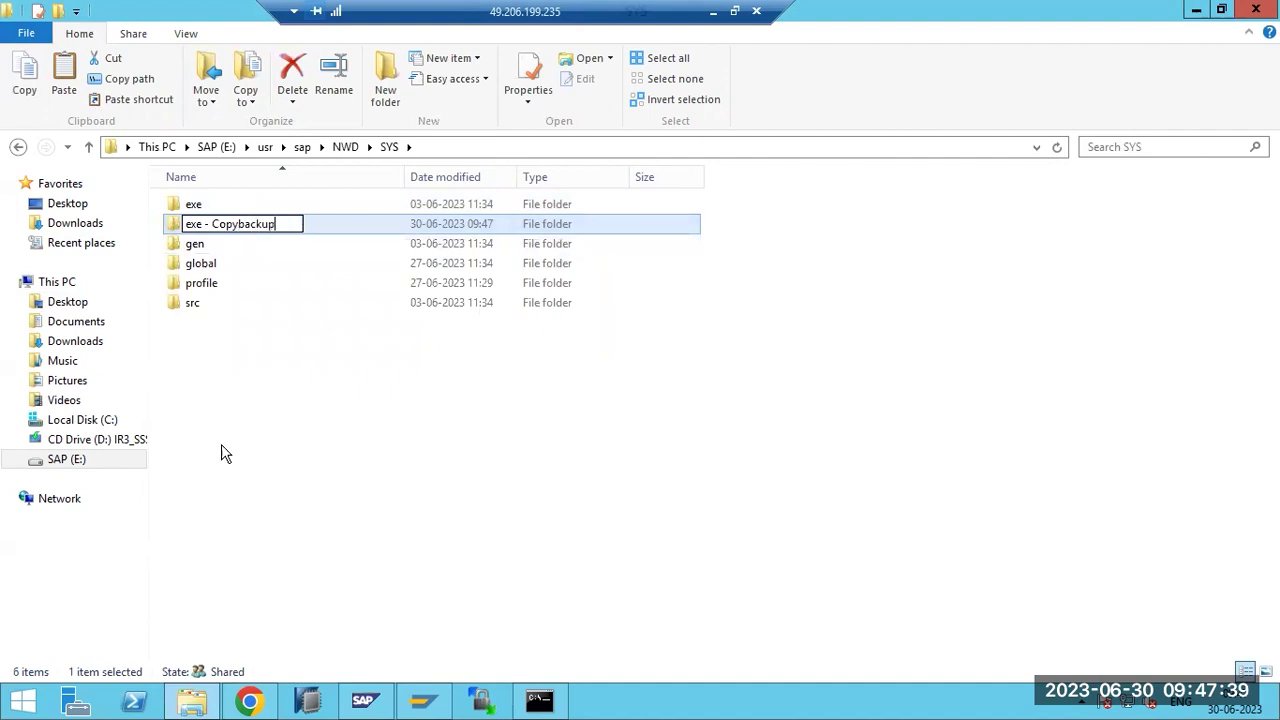
click(224, 454)
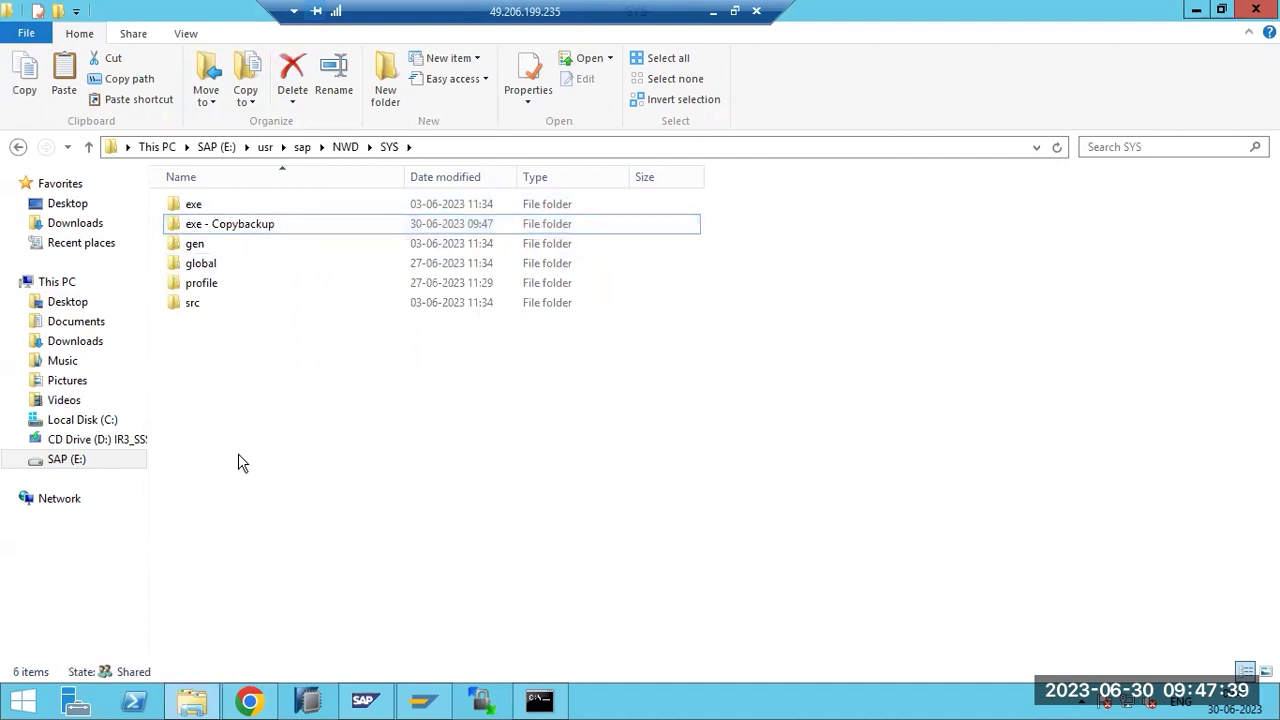
click(207, 212)
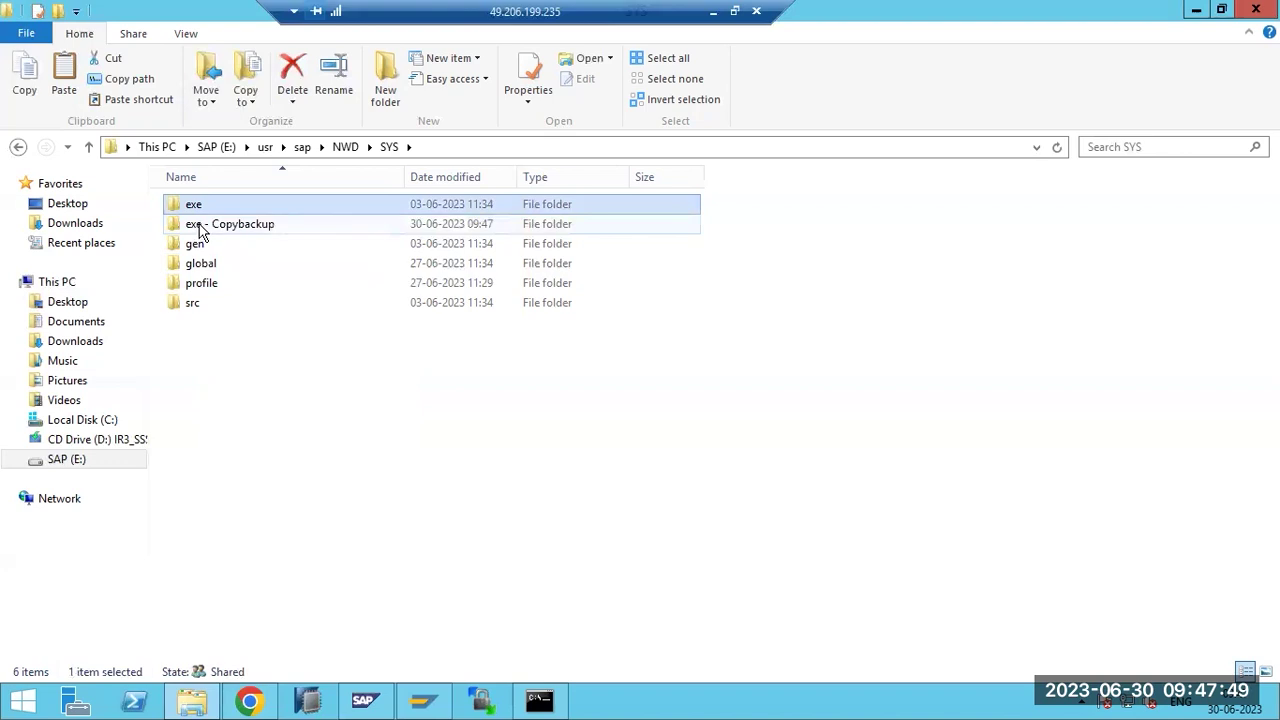
- Stop all NWD instances from the SAP management console with a hard shutdown, authenticating with the OS administrator's password
click(364, 690)
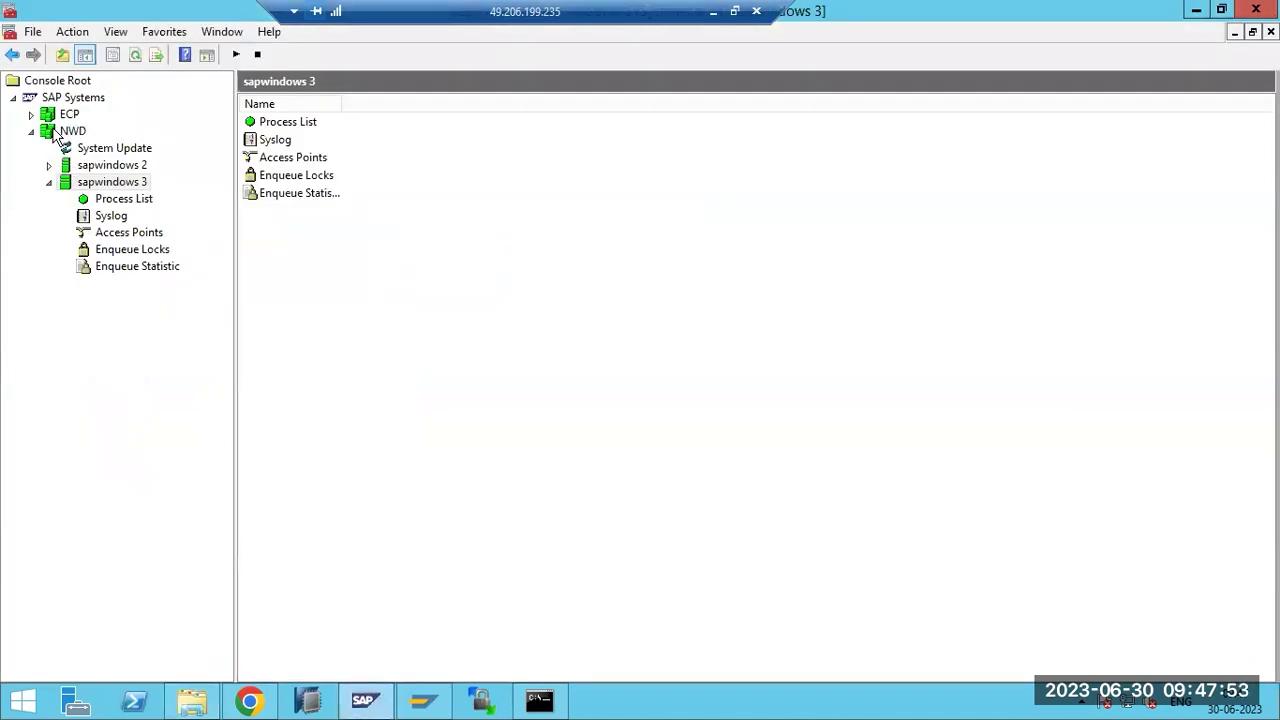
right_click(57, 137)
click(90, 161)
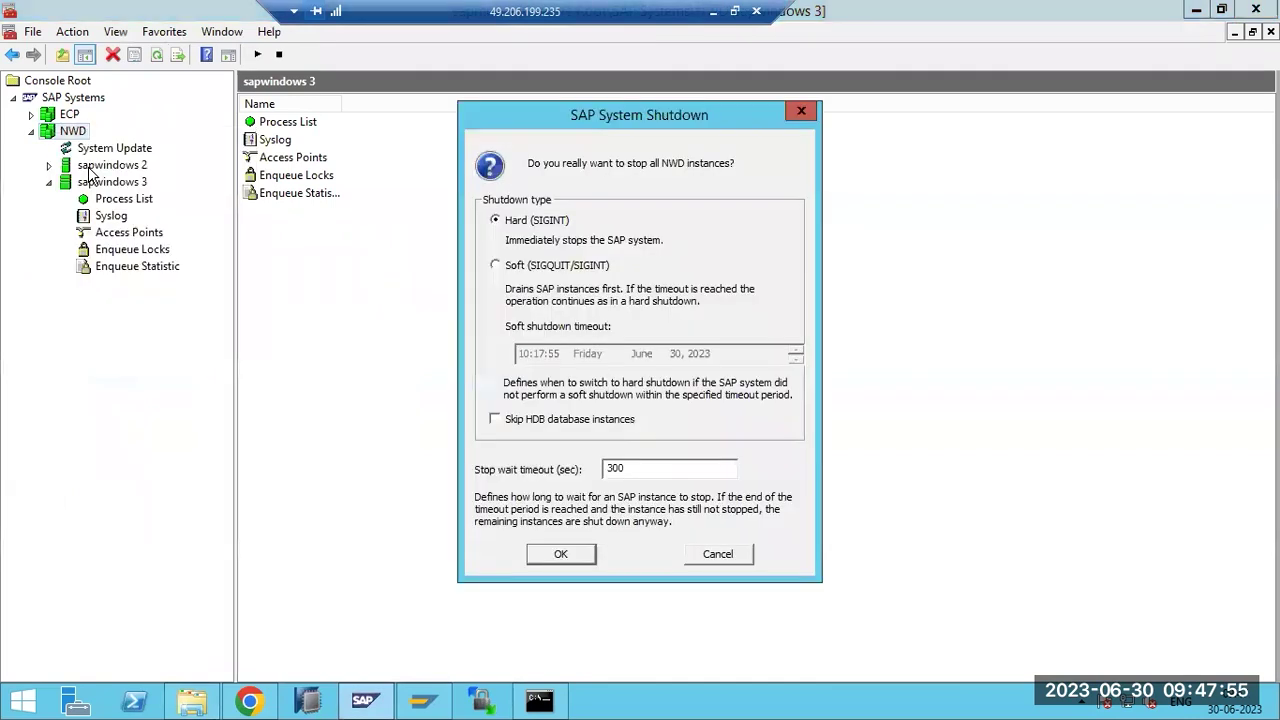
click(574, 560)
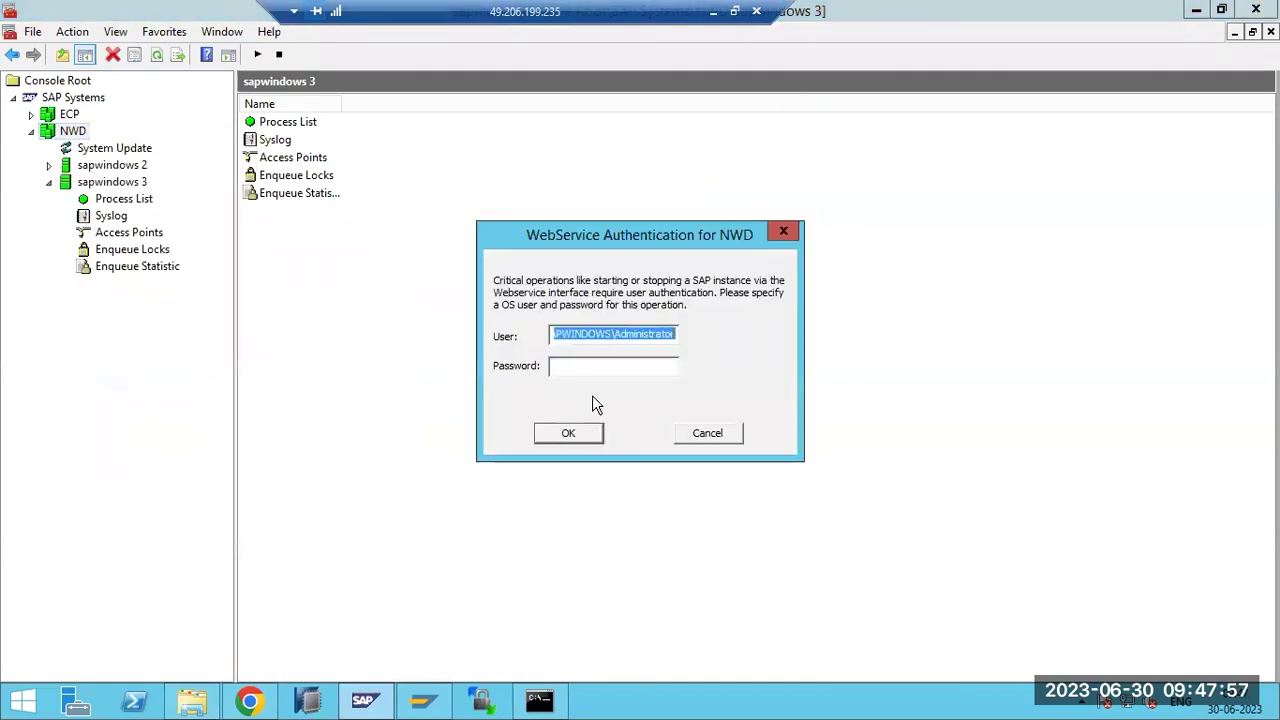
click(585, 370)
text(***)
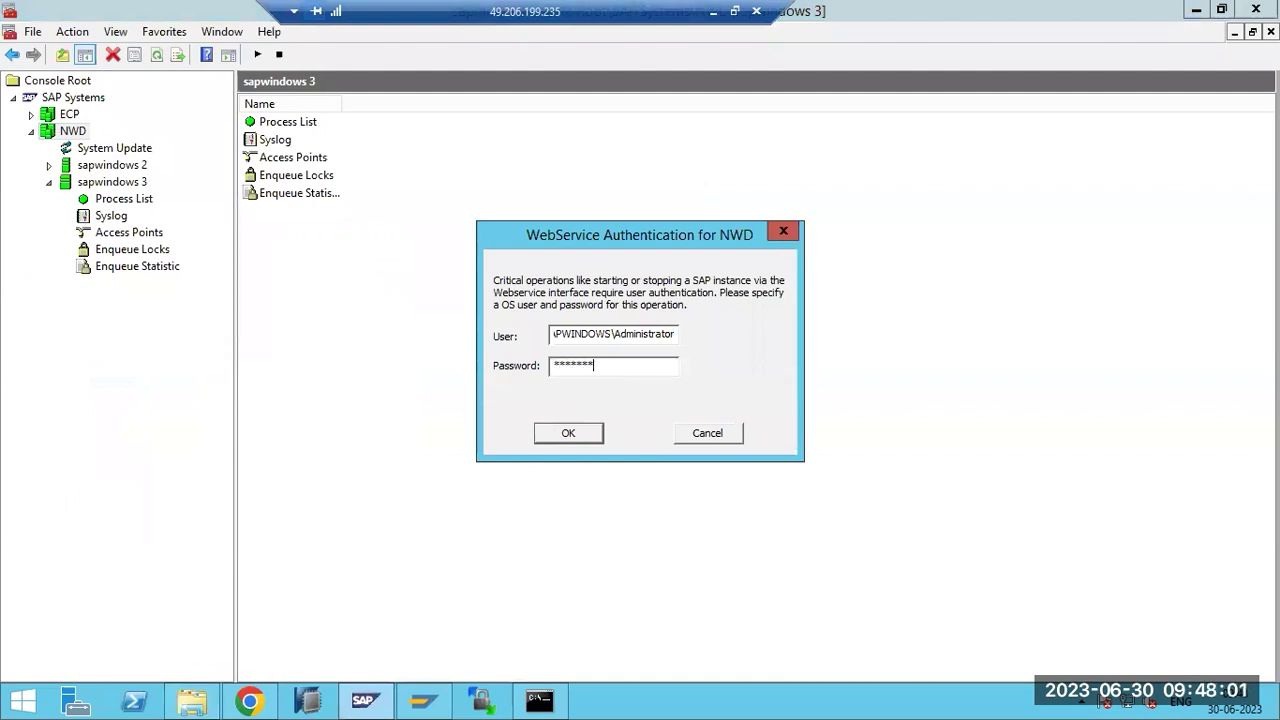
key(shift+Tab)
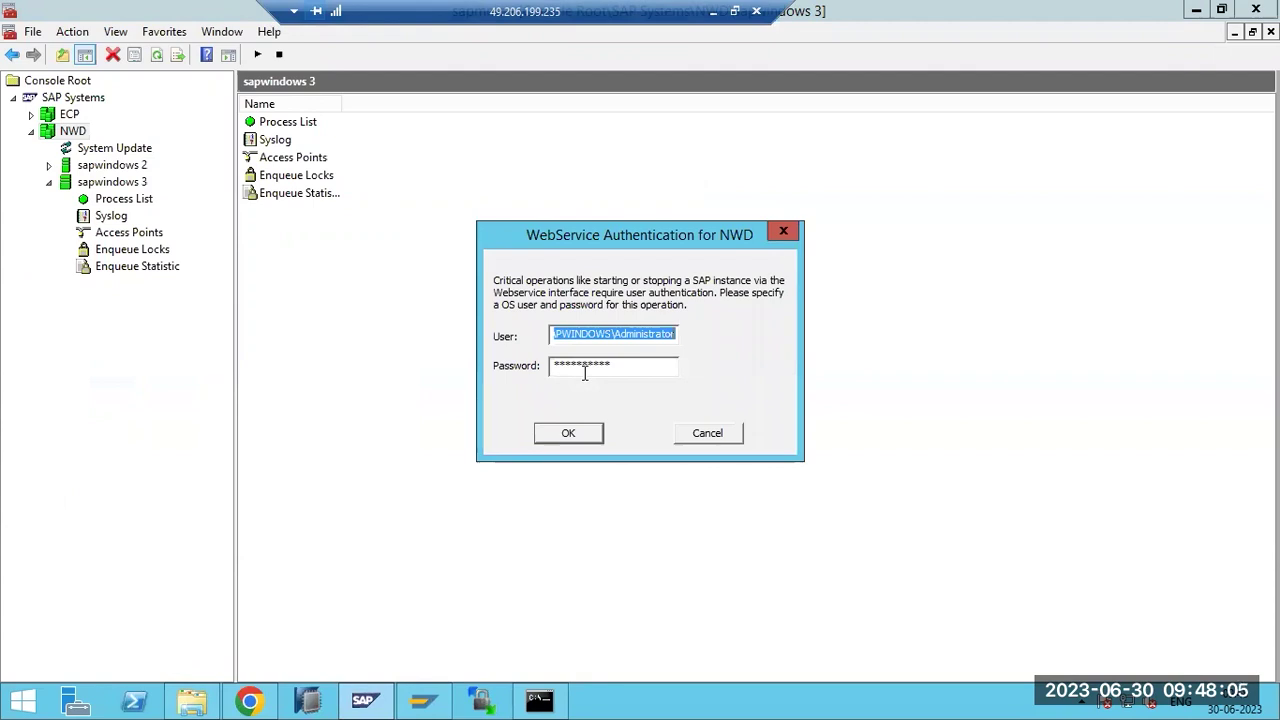
click(645, 366)
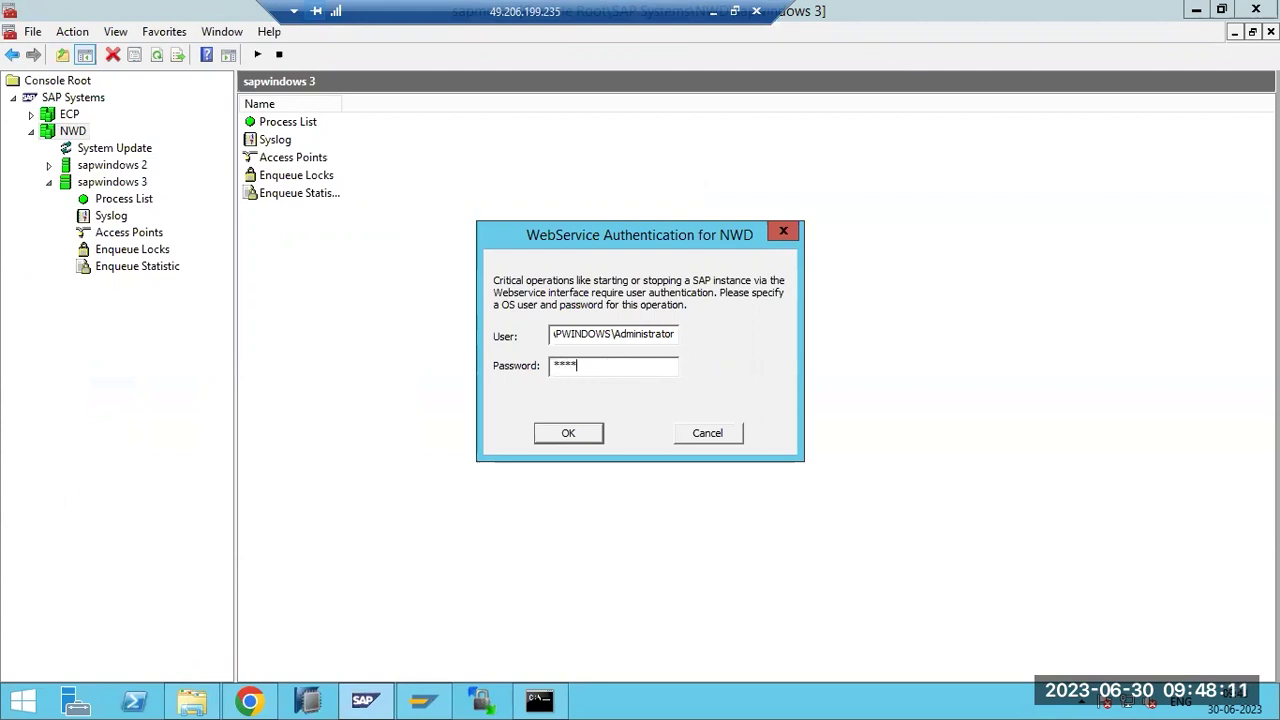
key(Return)
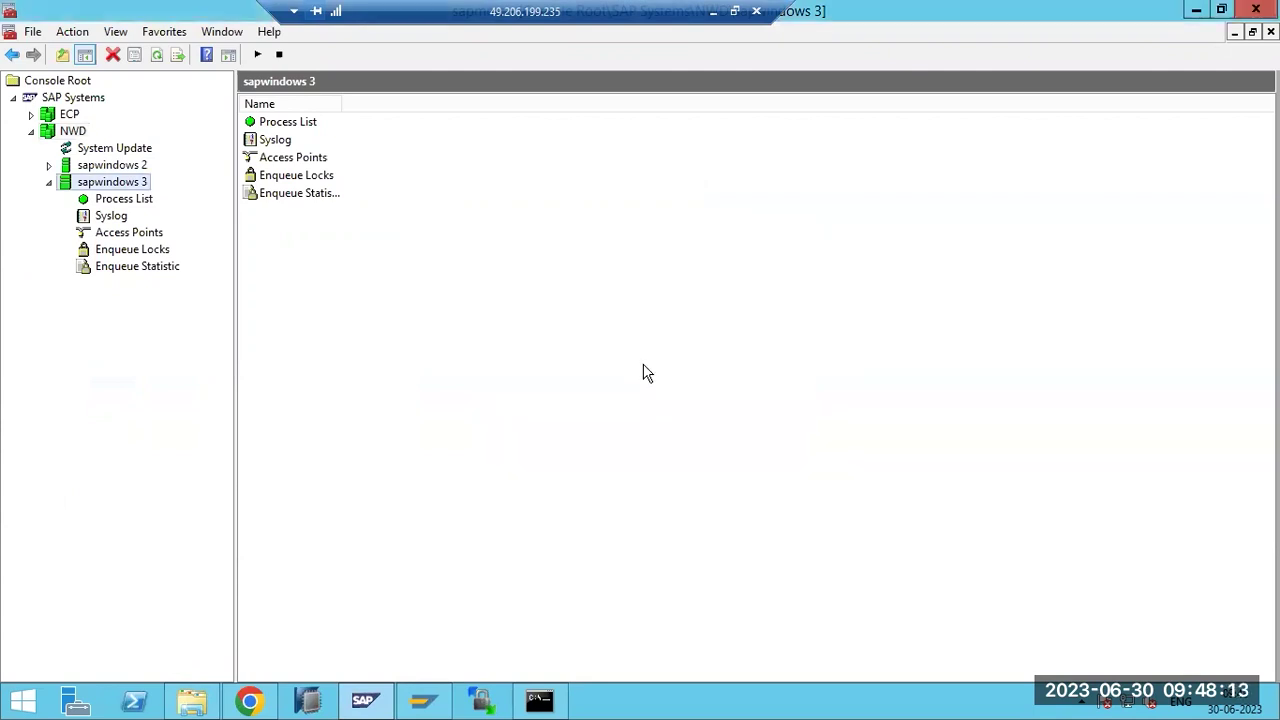
- Refresh the NWD system status and examine the process list of the sapwindows 2 instance during the shutdown
click(157, 57)
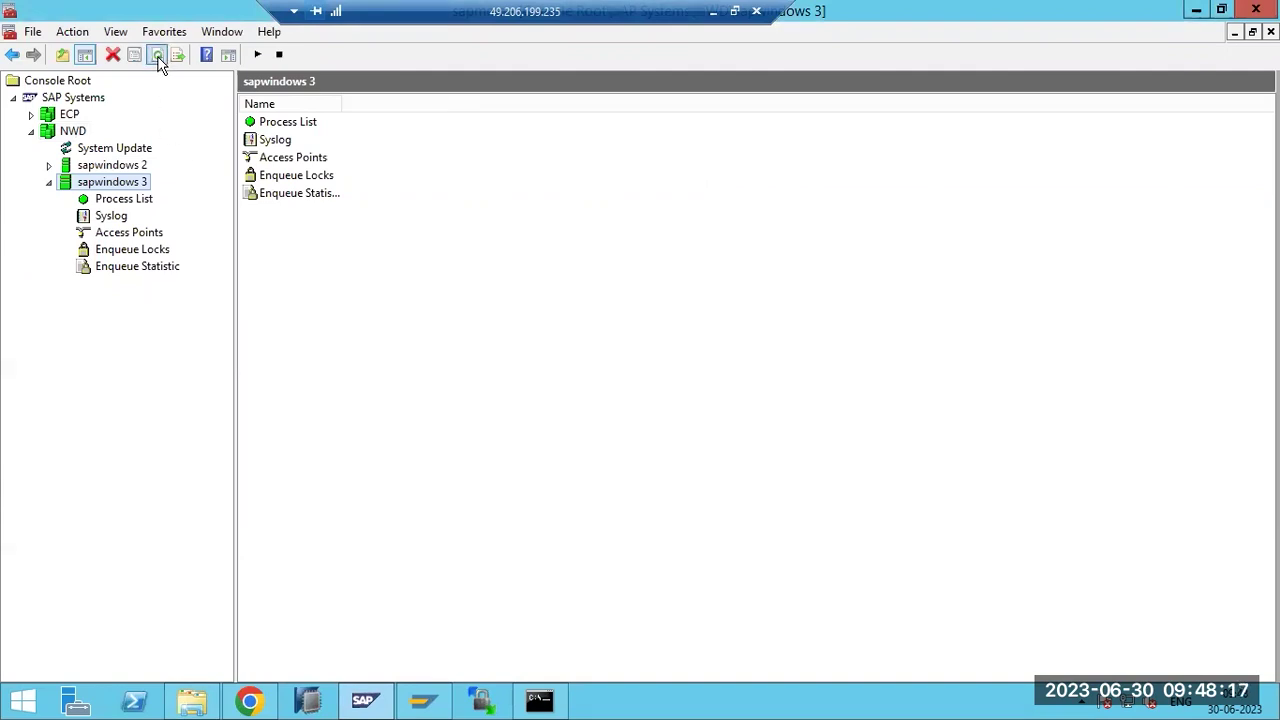
click(421, 704)
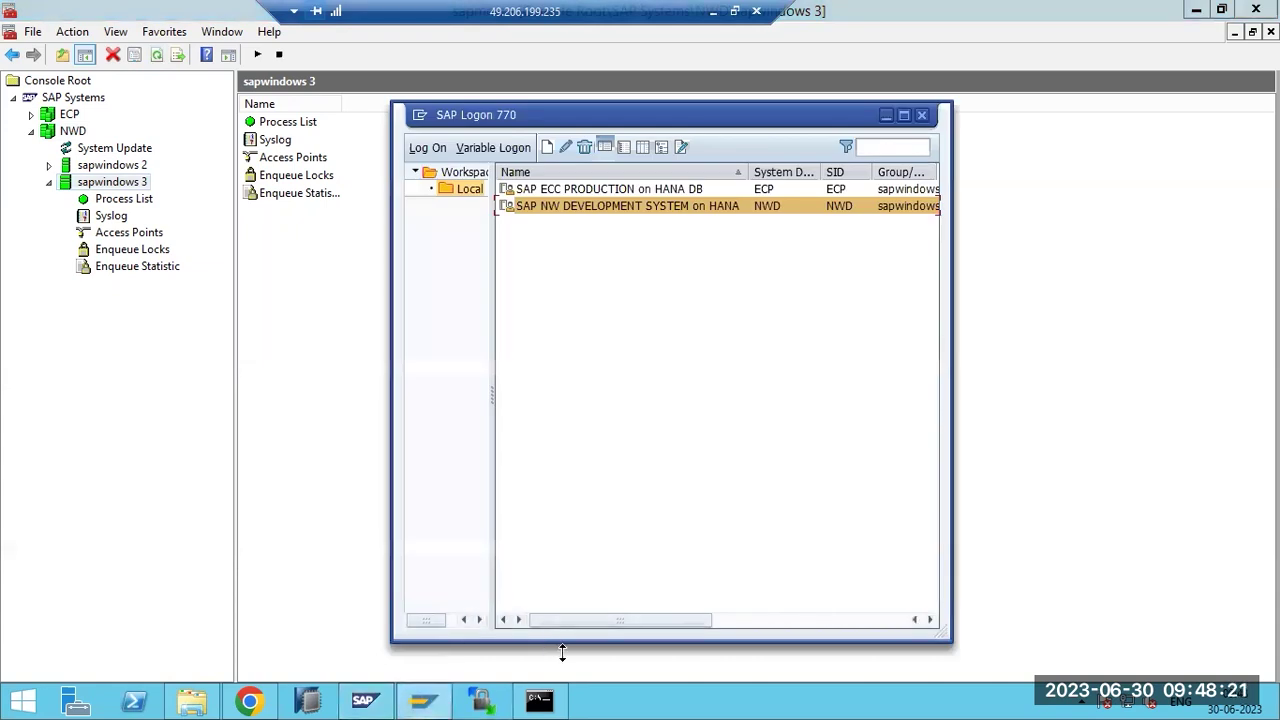
right_click(643, 708)
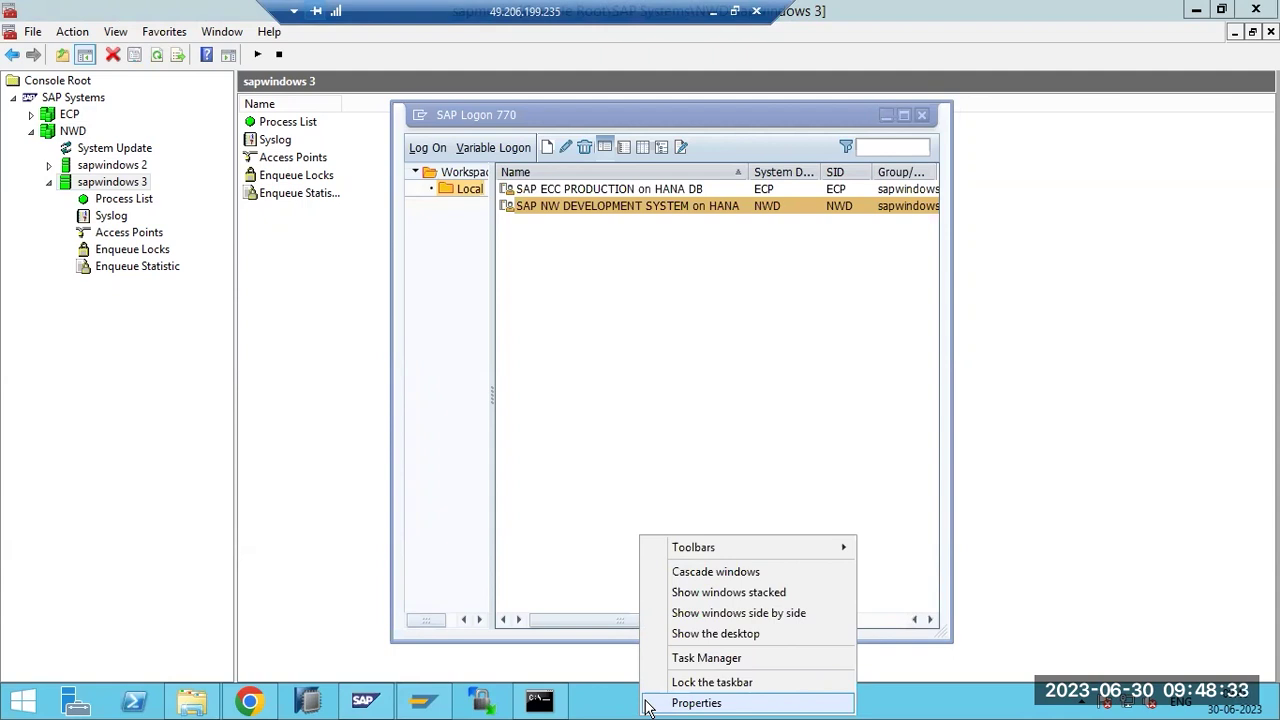
click(185, 510)
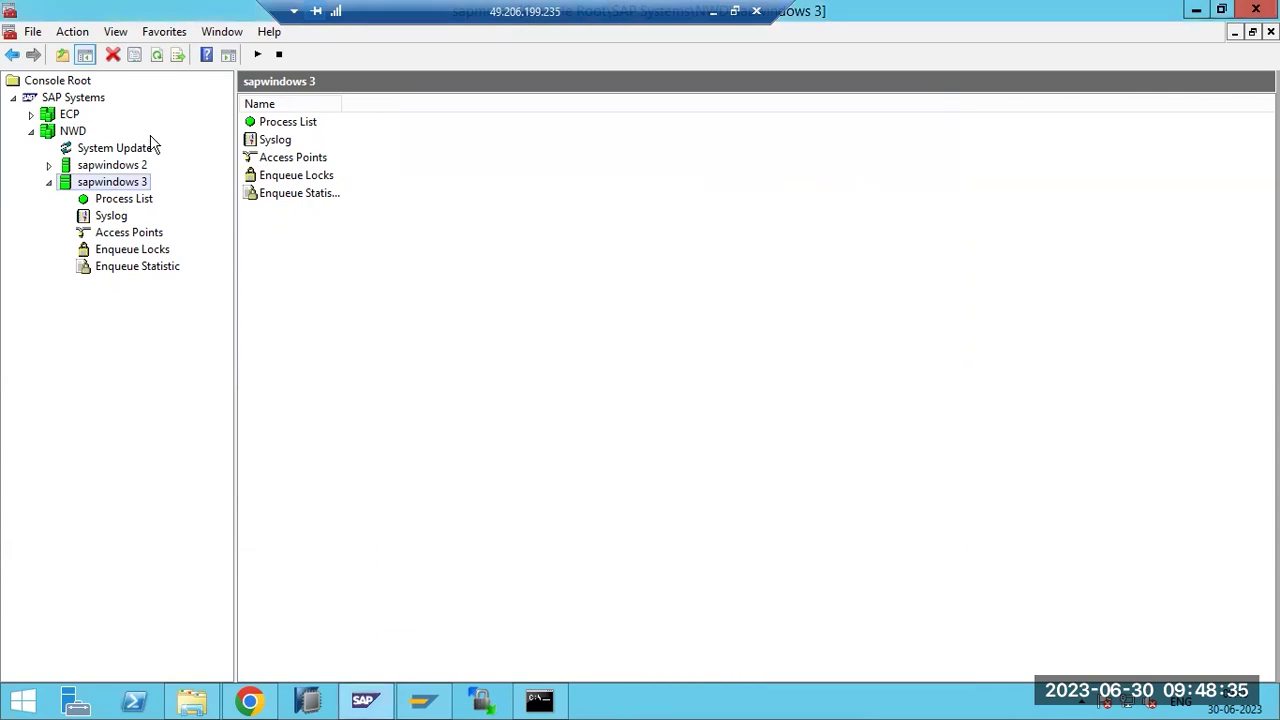
click(157, 57)
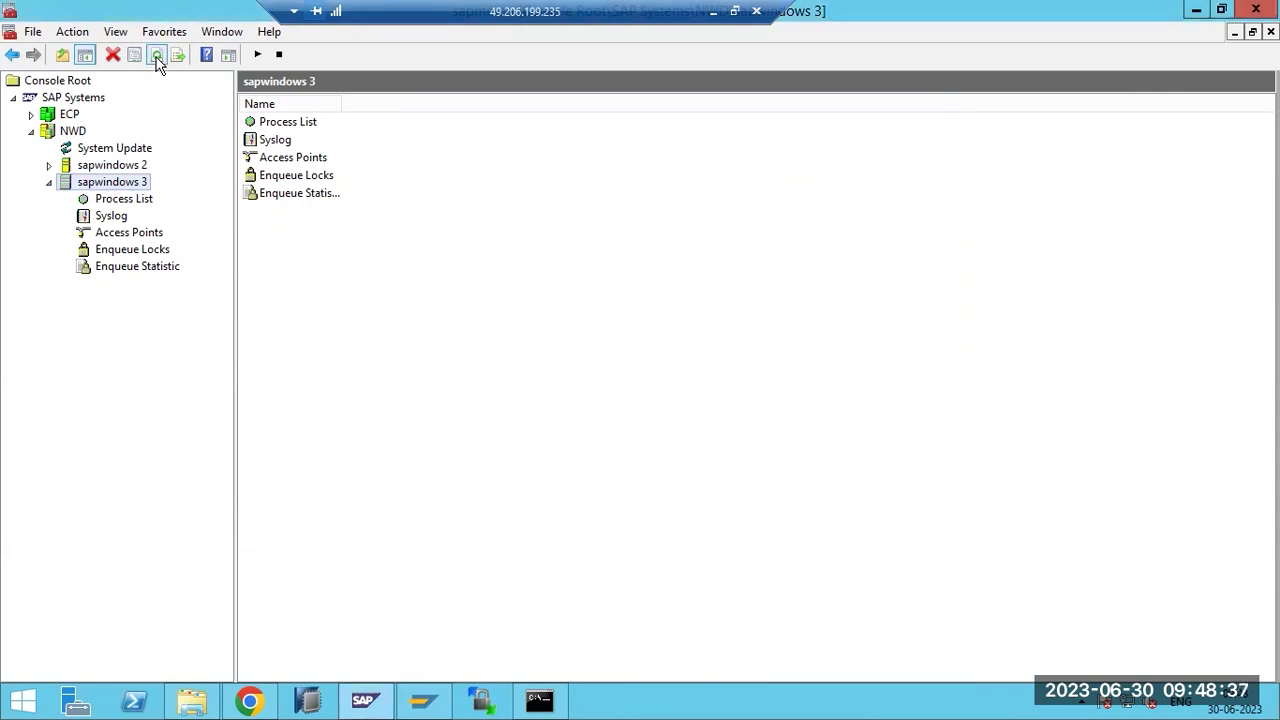
click(49, 165)
click(93, 186)
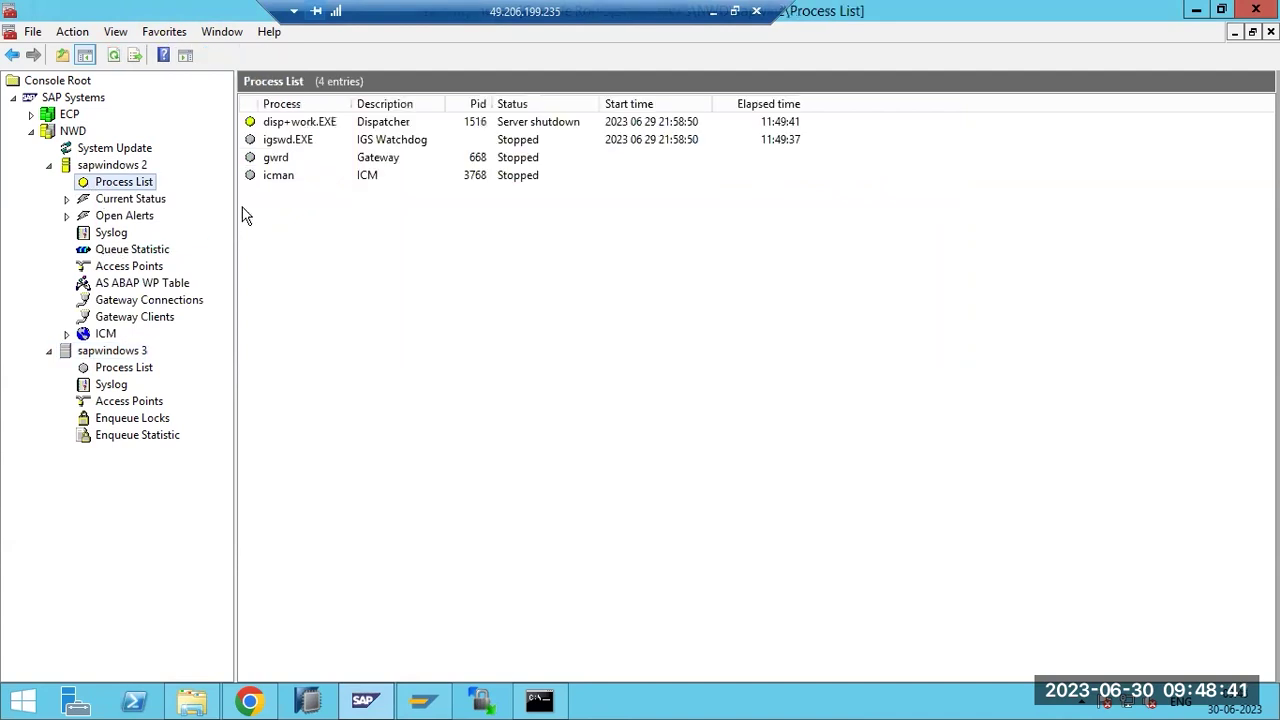
click(116, 54)
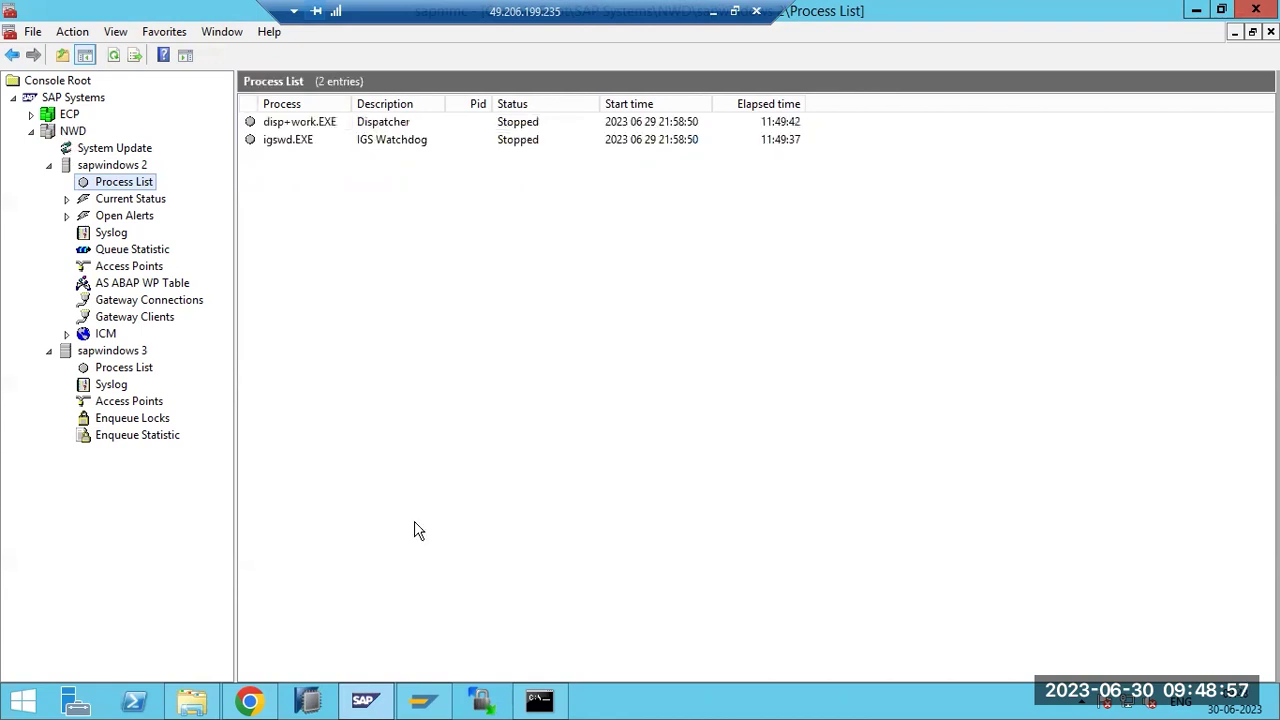
- Stop the SAPNWD_03 and SAPNWD_02 services in Task Manager, and switch back to the Paint checklist
right_click(664, 705)
click(688, 654)
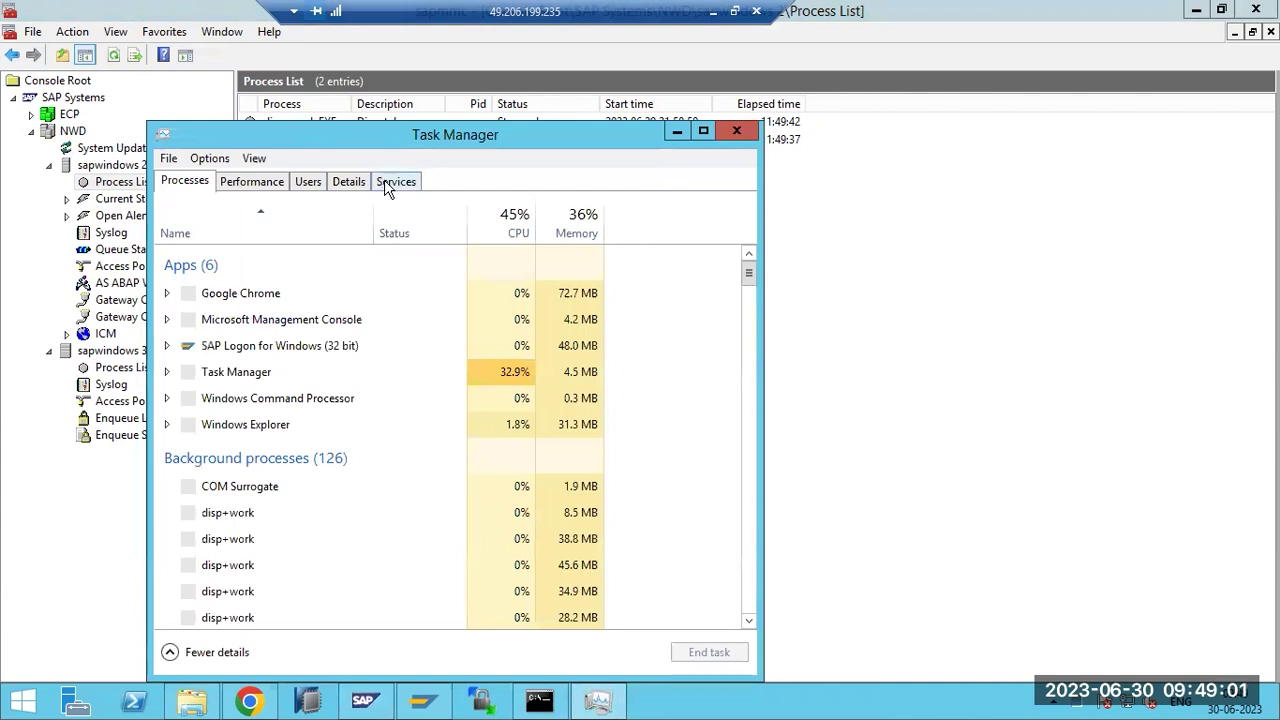
click(390, 182)
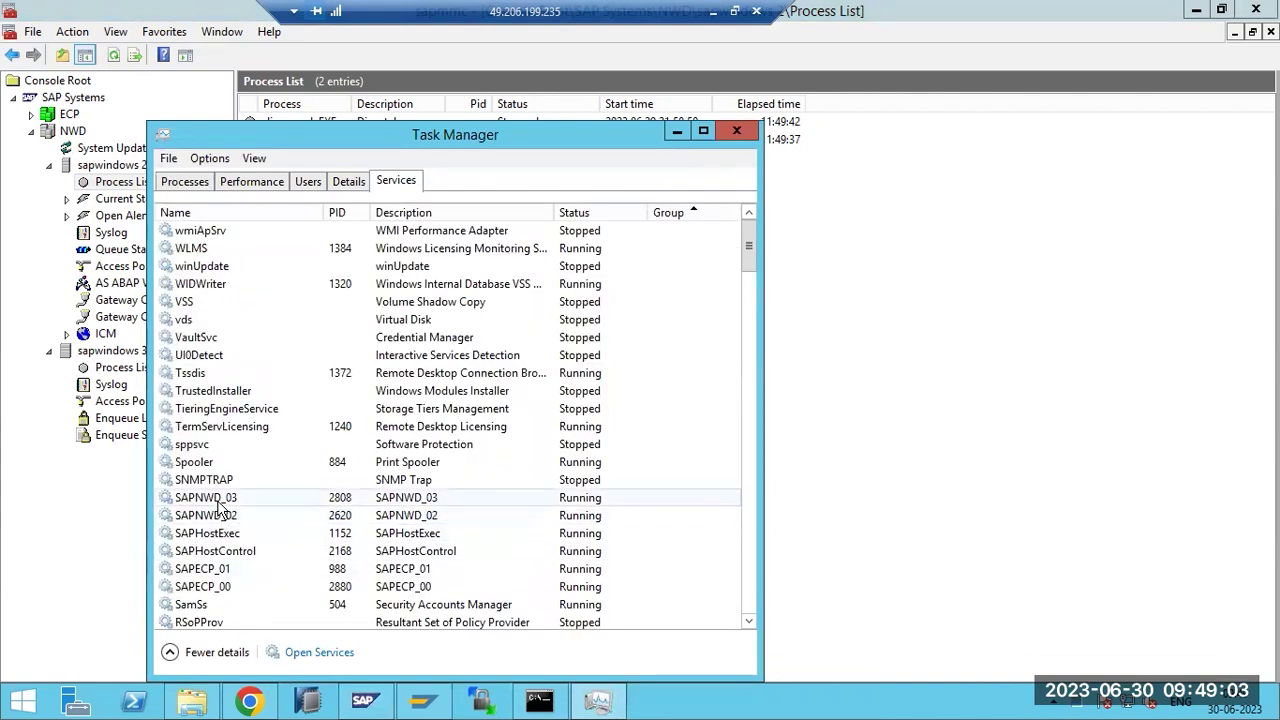
right_click(218, 498)
click(240, 530)
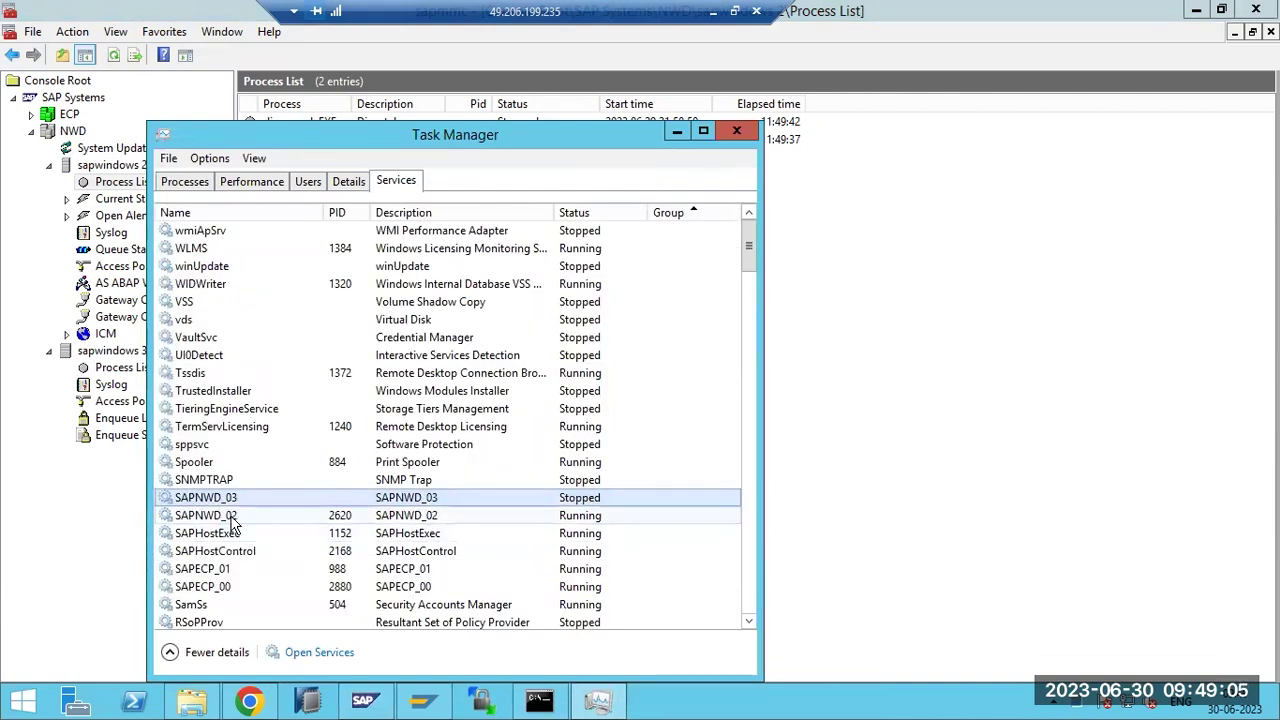
right_click(232, 520)
click(263, 549)
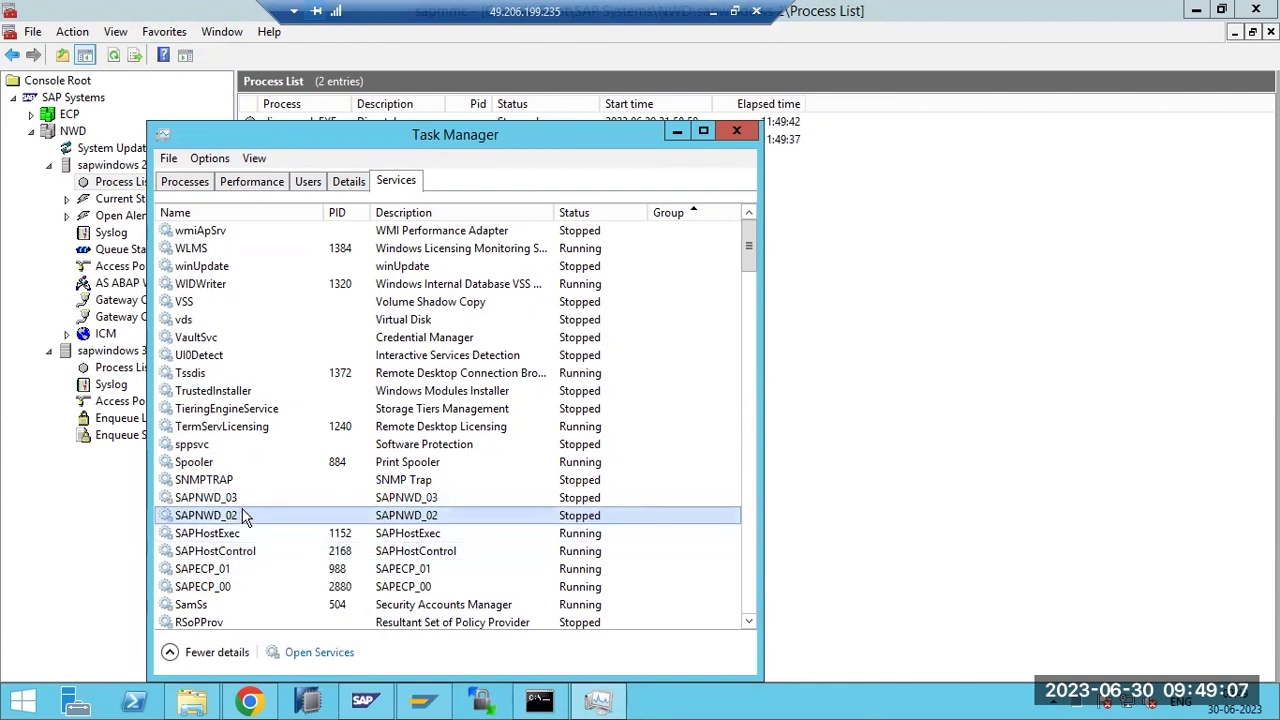
click(772, 495)
click(712, 10)
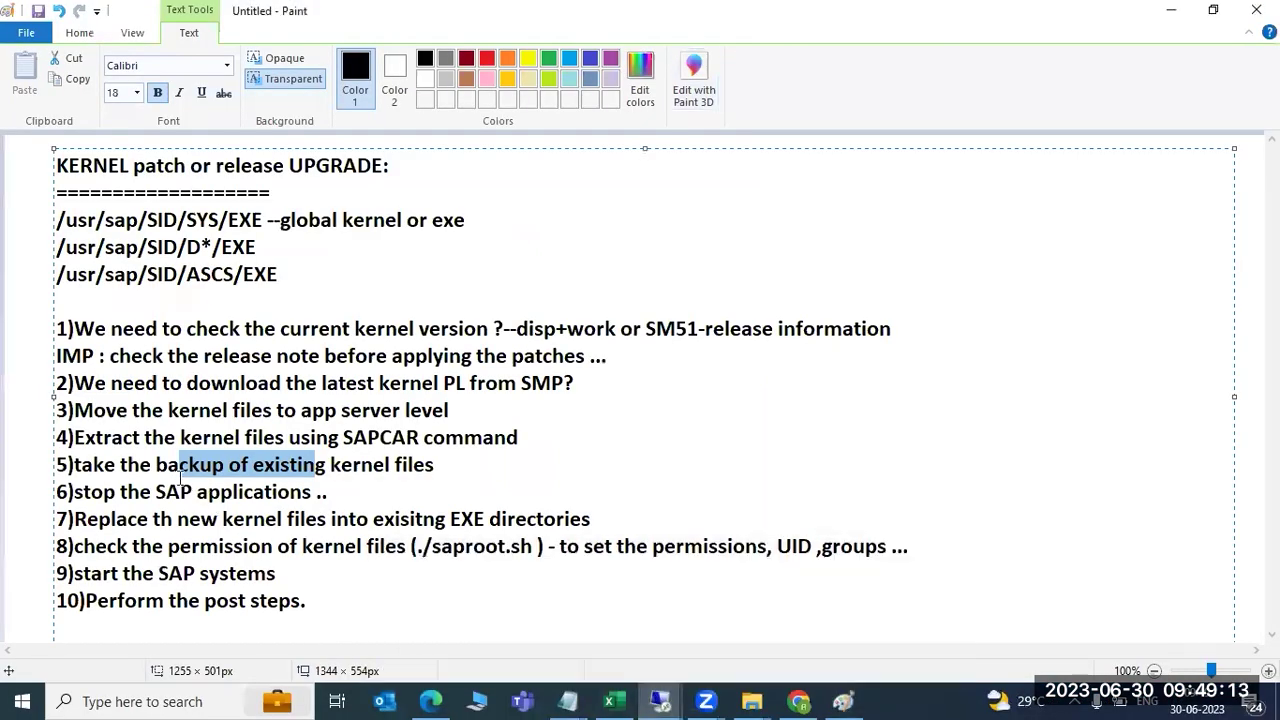
- Highlight checklist items 5 to 7 on backing up, stopping SAP and replacing the new kernel files
drag(105, 464, 201, 464)
drag(101, 491, 238, 493)
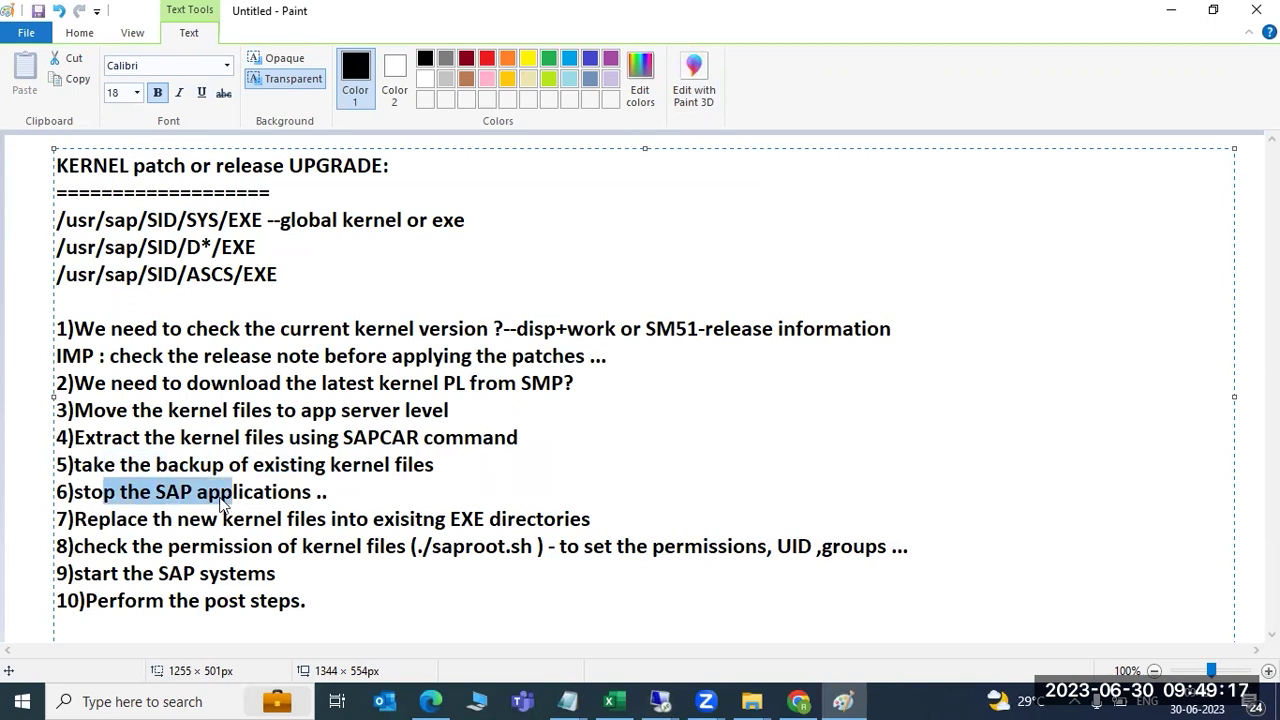
drag(79, 519, 596, 515)
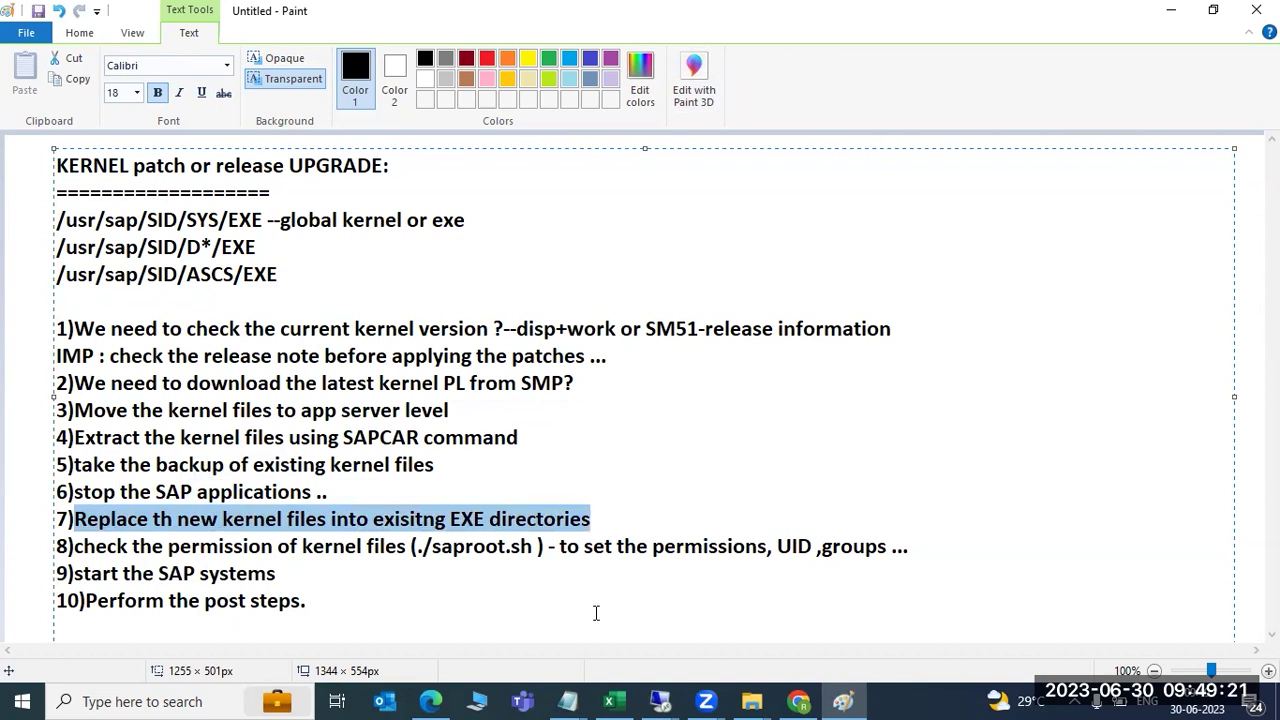
- Switch to the remote server's File Explorer and copy all files and folders in E:\NEWKERNEL-1200
mouse_move(660, 701)
click(660, 615)
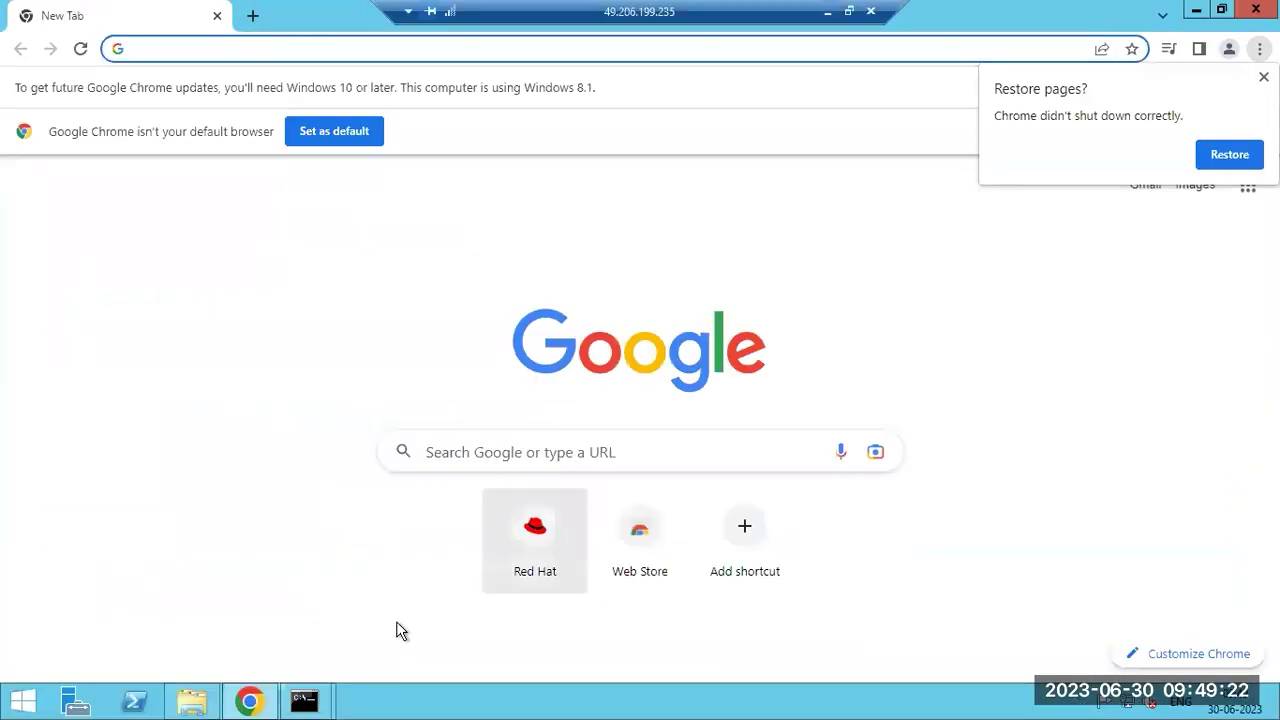
click(208, 697)
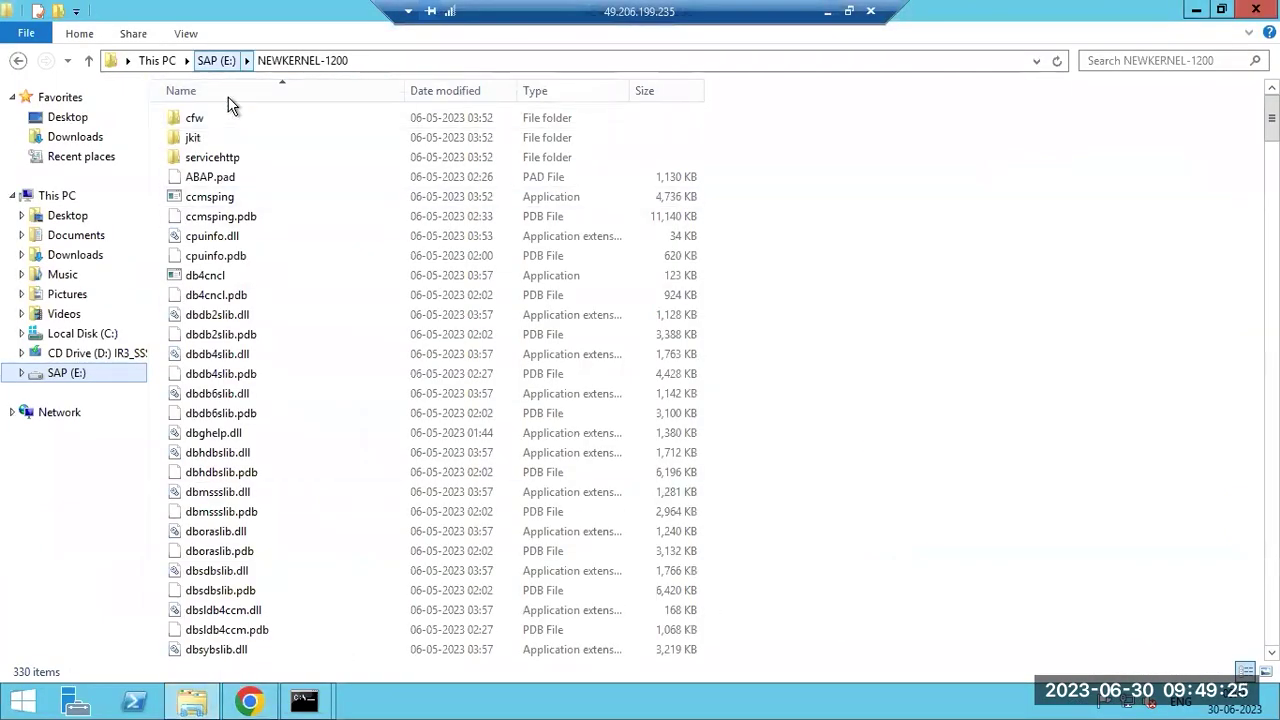
click(216, 60)
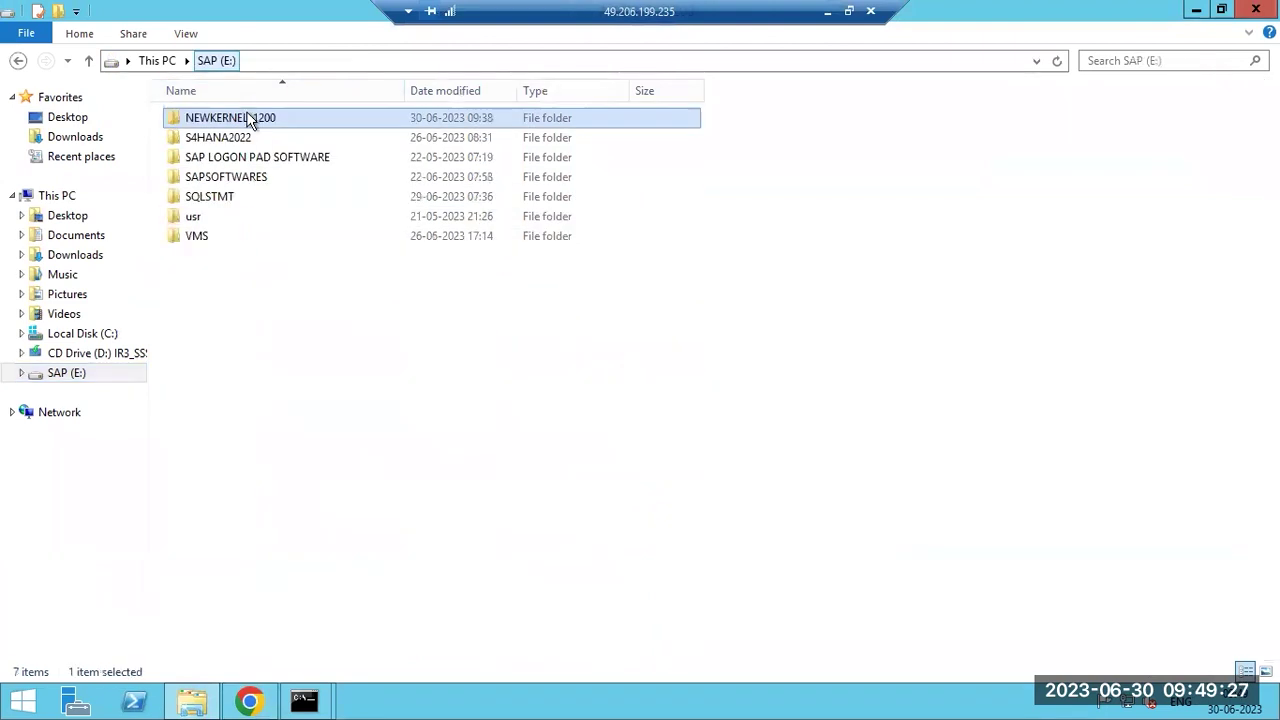
double_click(248, 118)
click(220, 275)
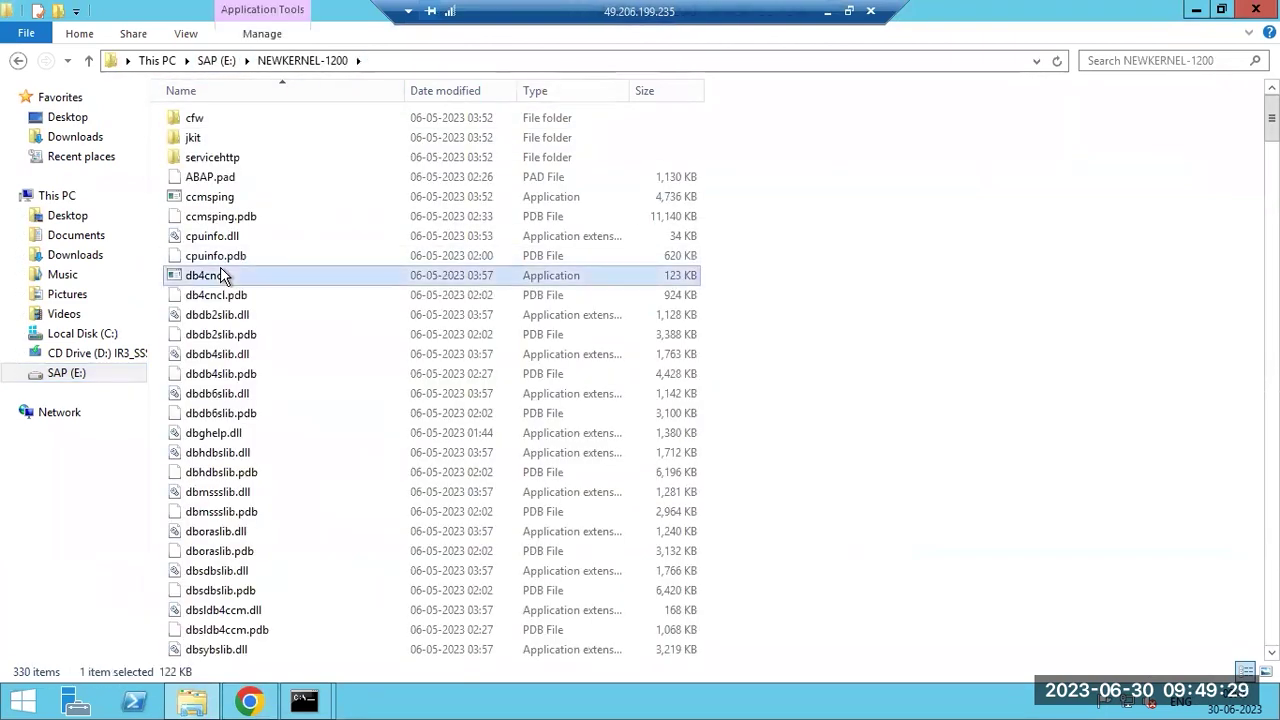
key(ctrl+a)
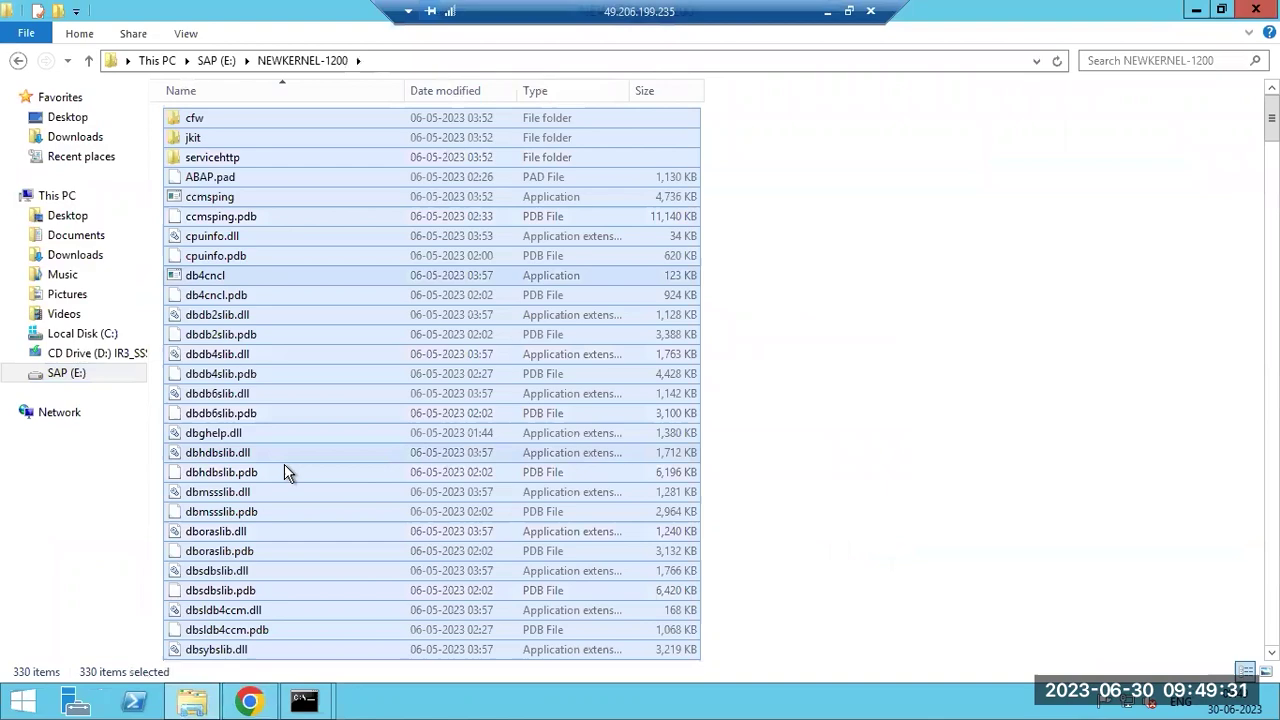
scroll(284, 472, down, 20)
scroll(293, 546, down, 20)
scroll(293, 548, down, 15)
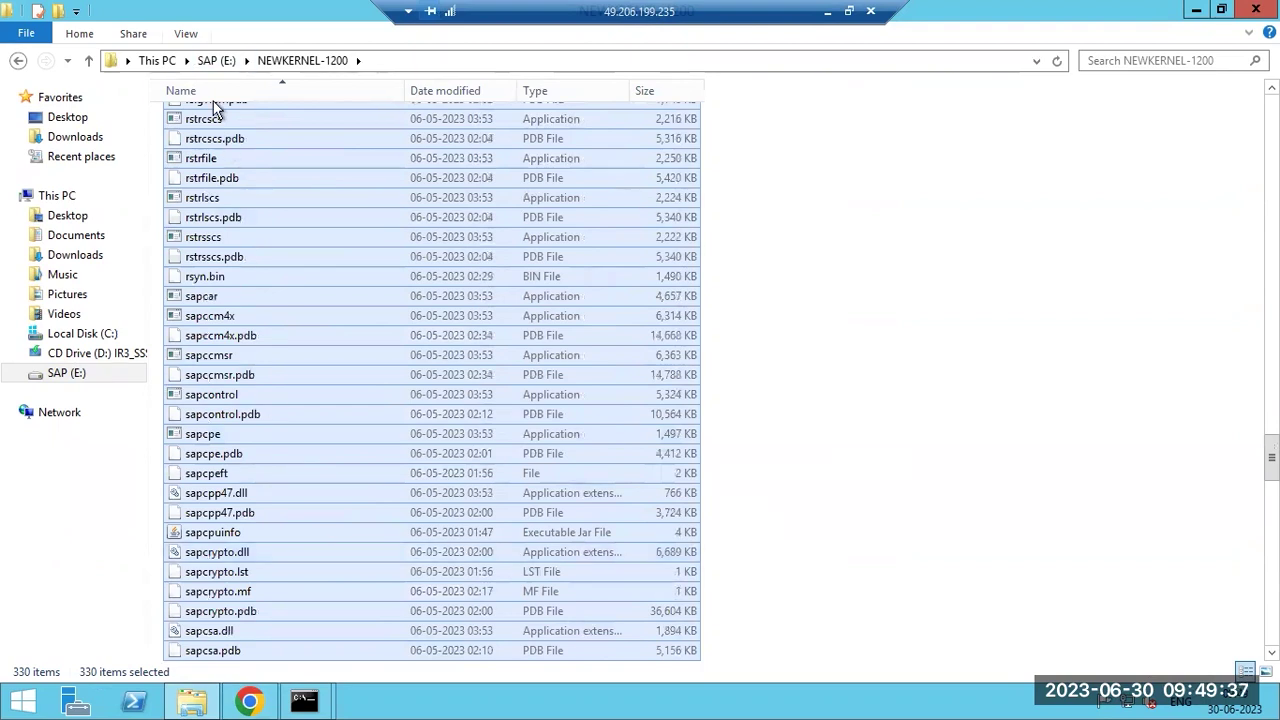
- Paste the new kernel files into E:\usr\sap\NWD\SYS\exe\uc\NTAMD64, replacing the files with the same names
key(BackSpace)
double_click(190, 218)
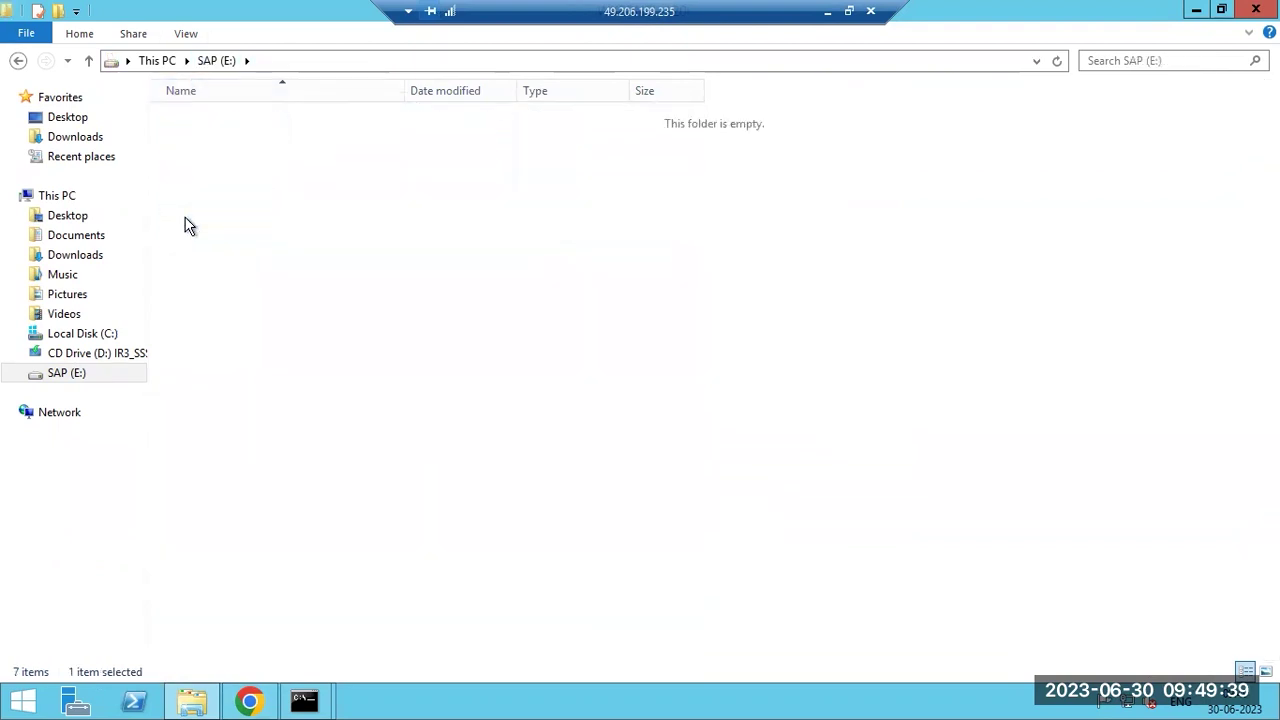
double_click(196, 117)
double_click(200, 157)
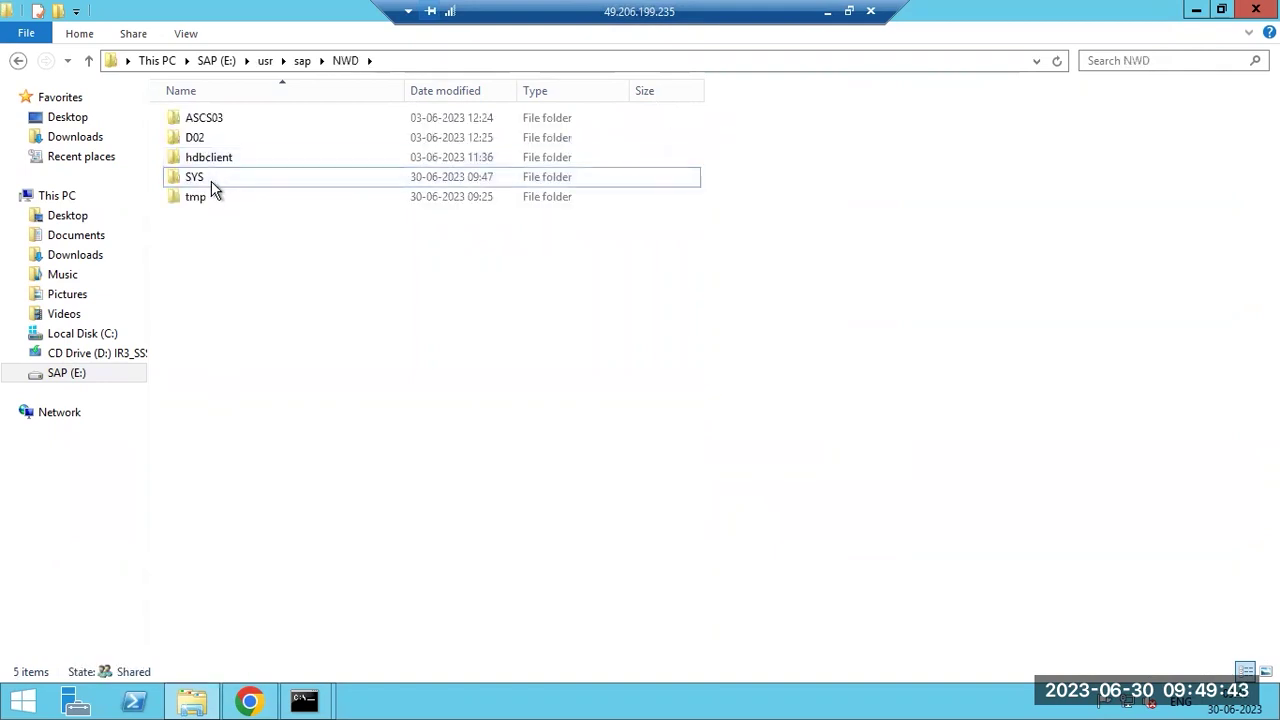
double_click(213, 188)
double_click(194, 119)
double_click(194, 119)
double_click(198, 119)
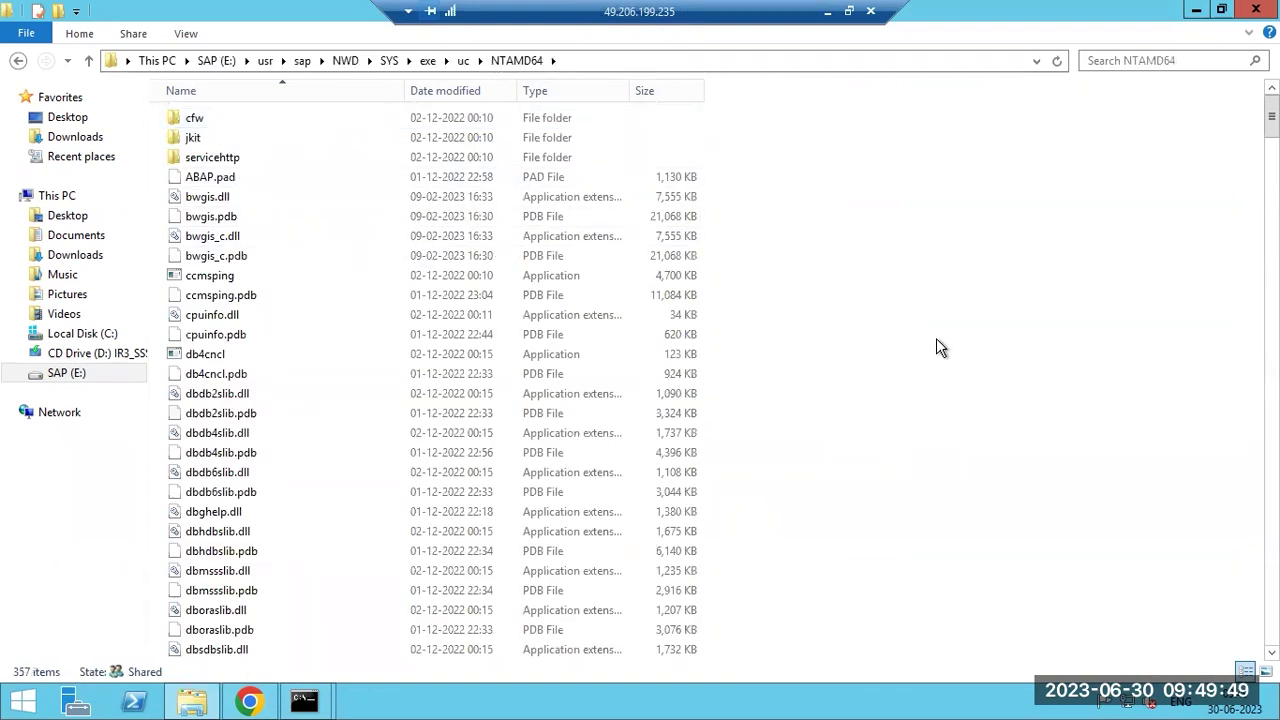
key(ctrl+v)
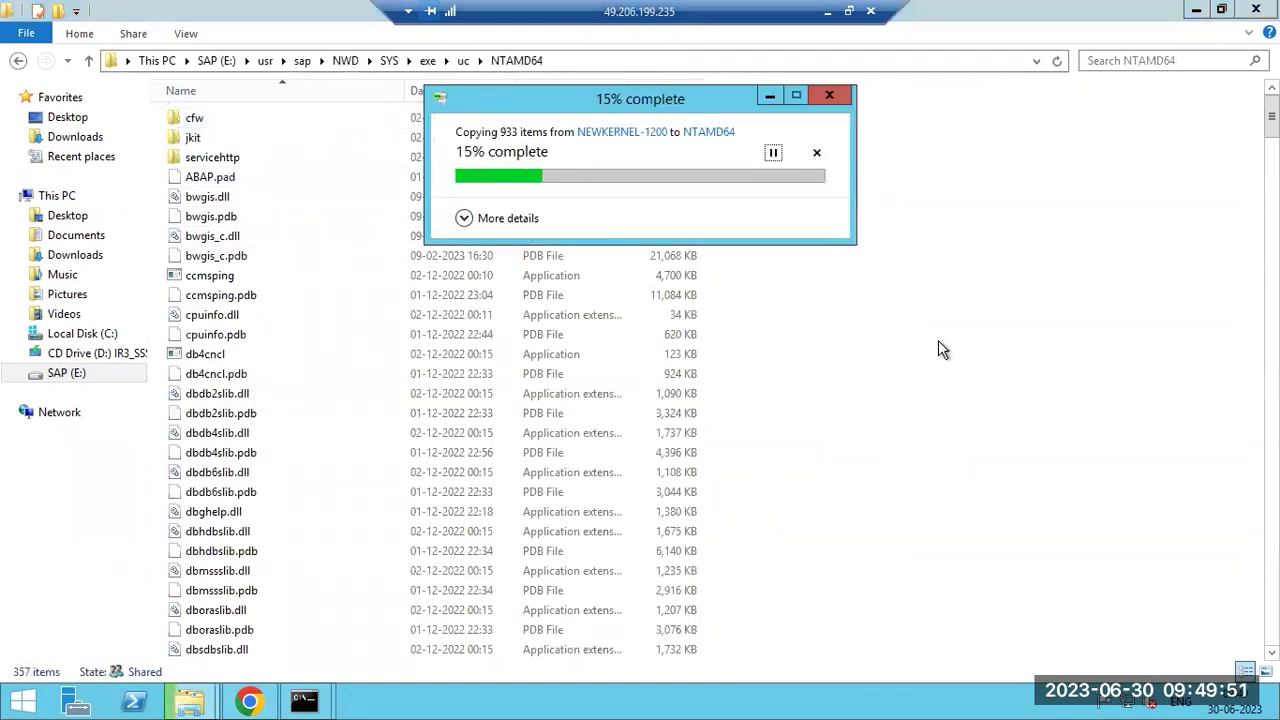
click(477, 220)
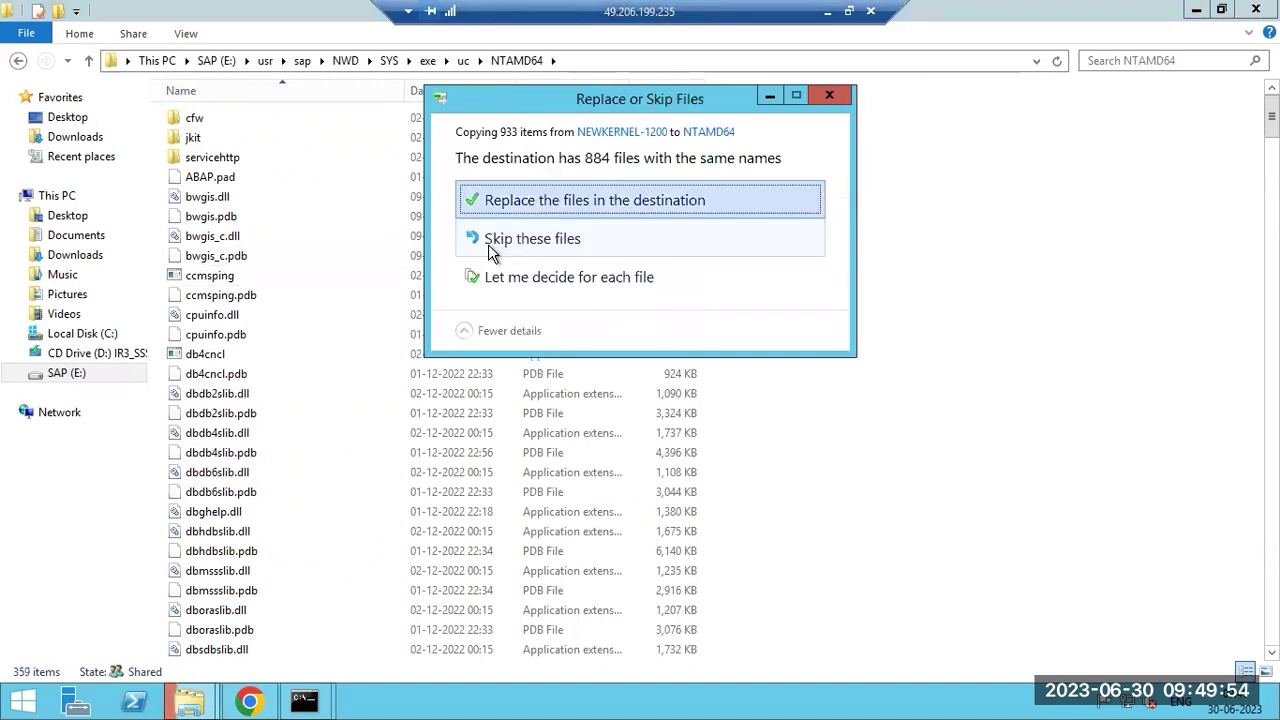
click(608, 197)
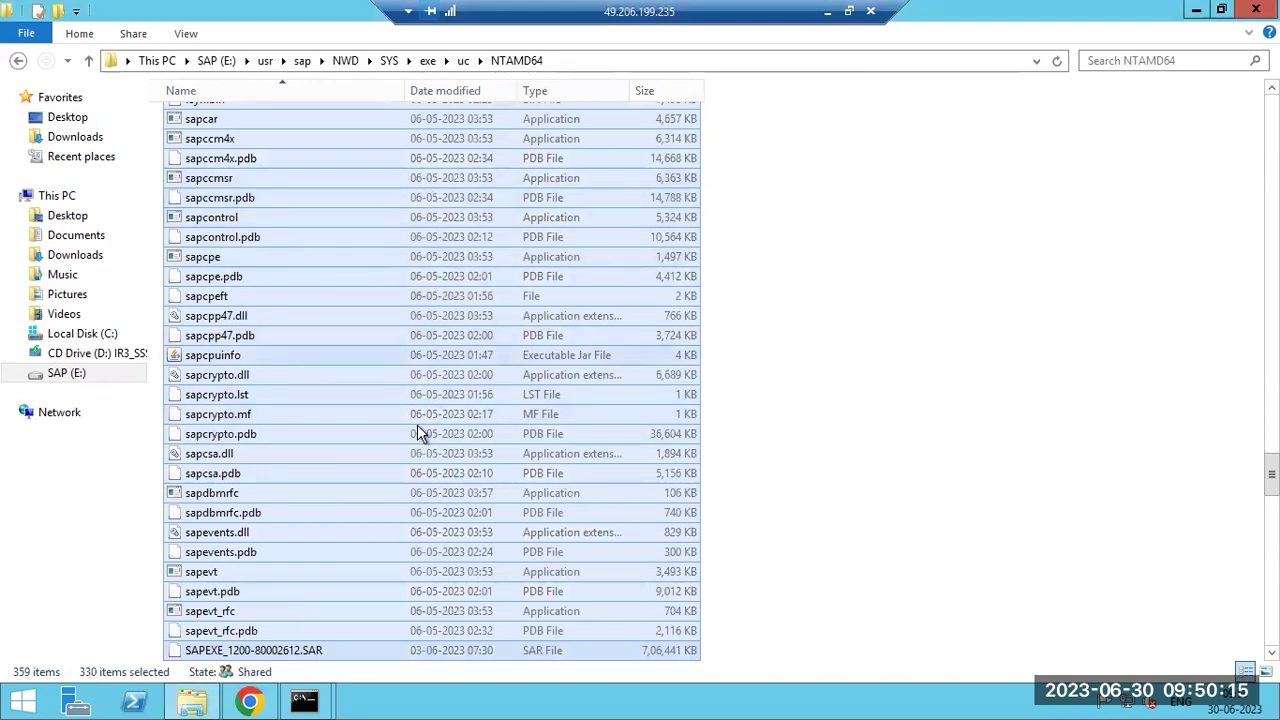
- Compare the file dates in the global NTAMD64 folder with those in the D02 instance's exe folder
scroll(445, 308, up, 10)
scroll(445, 308, up, 20)
scroll(451, 312, up, 20)
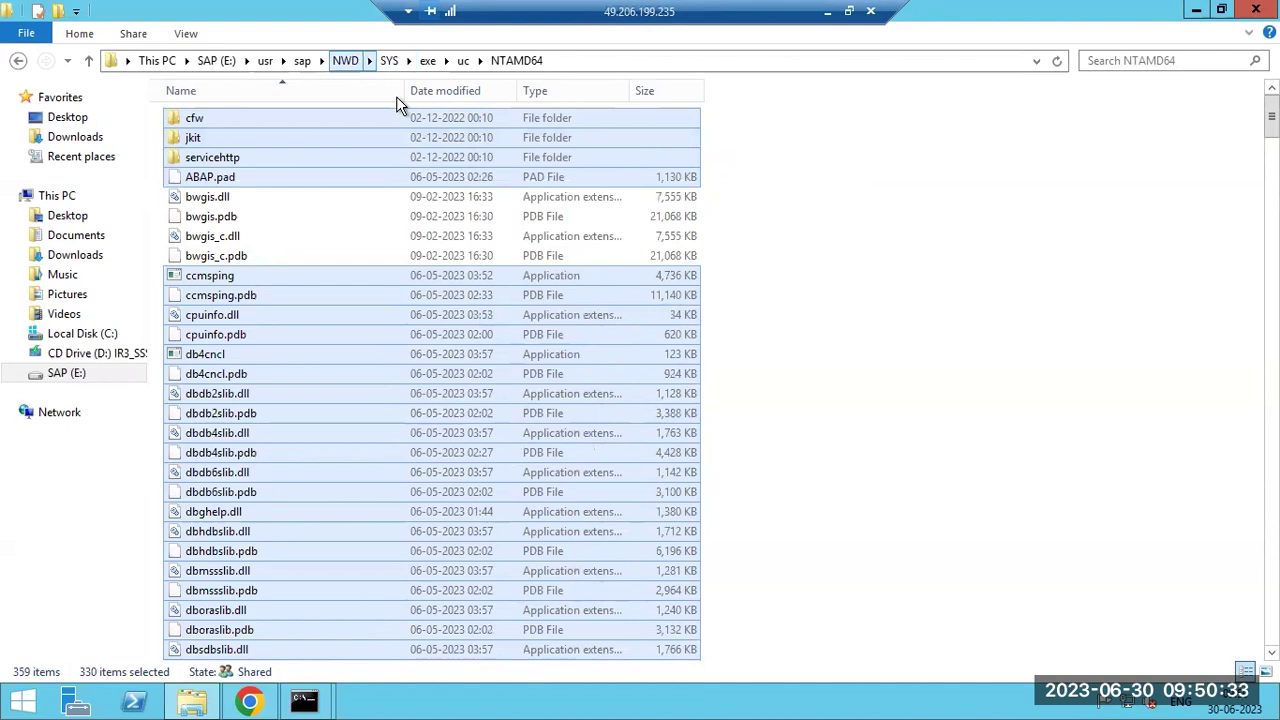
click(345, 60)
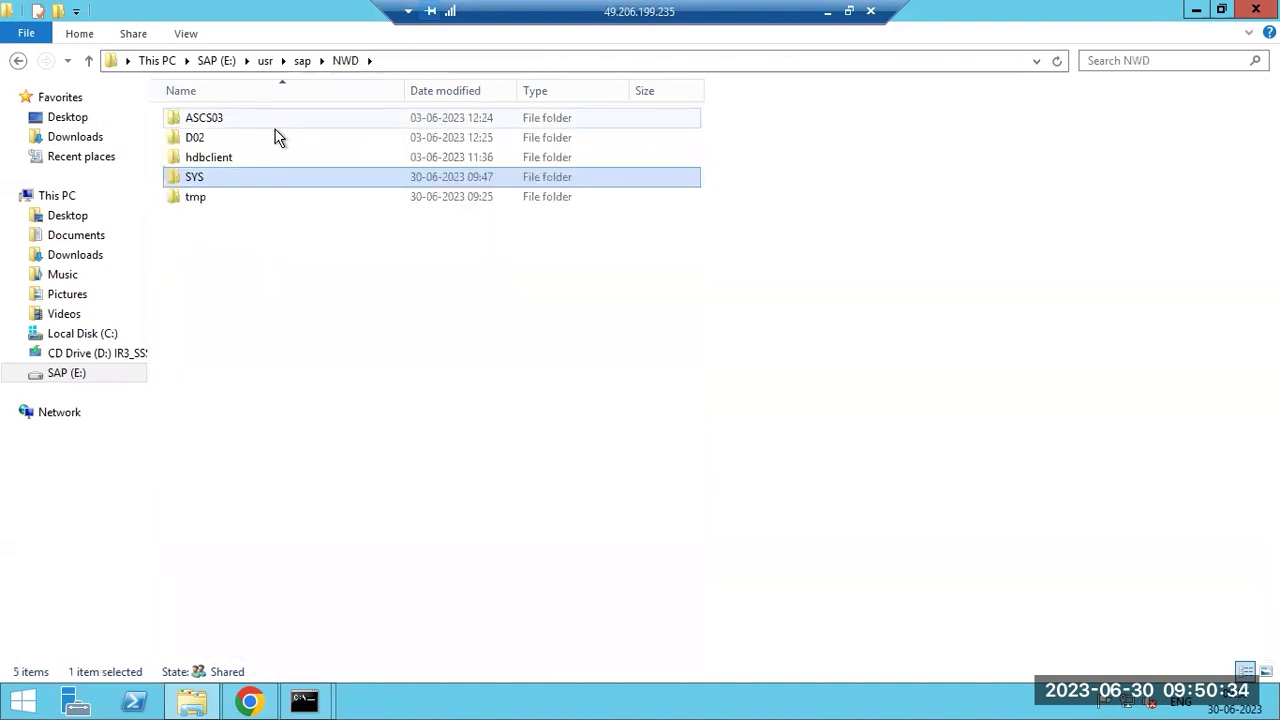
click(200, 140)
double_click(200, 140)
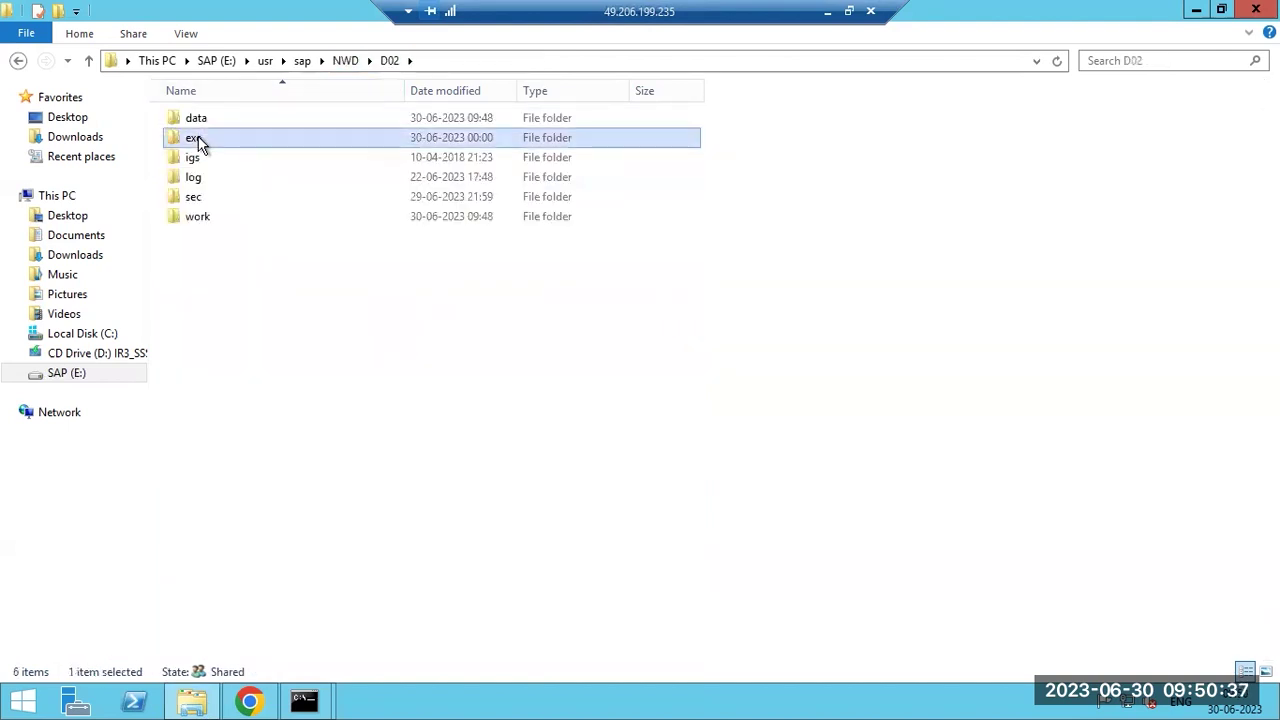
double_click(200, 140)
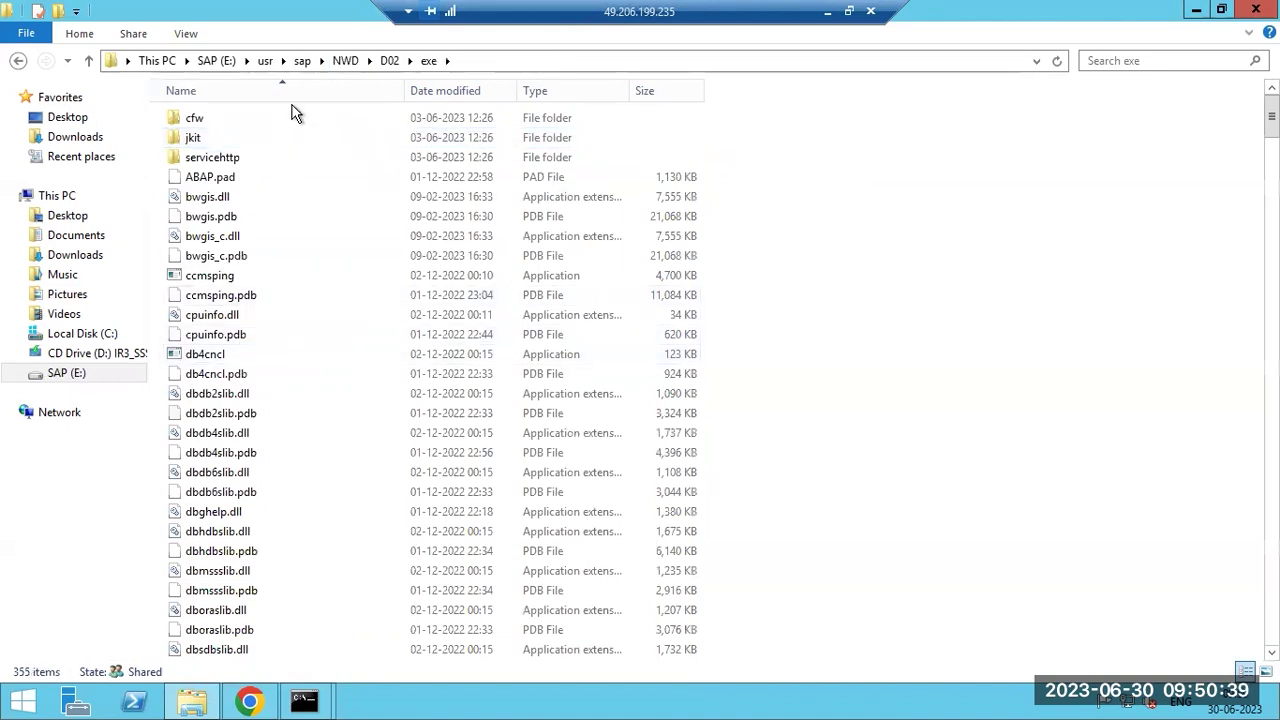
click(345, 60)
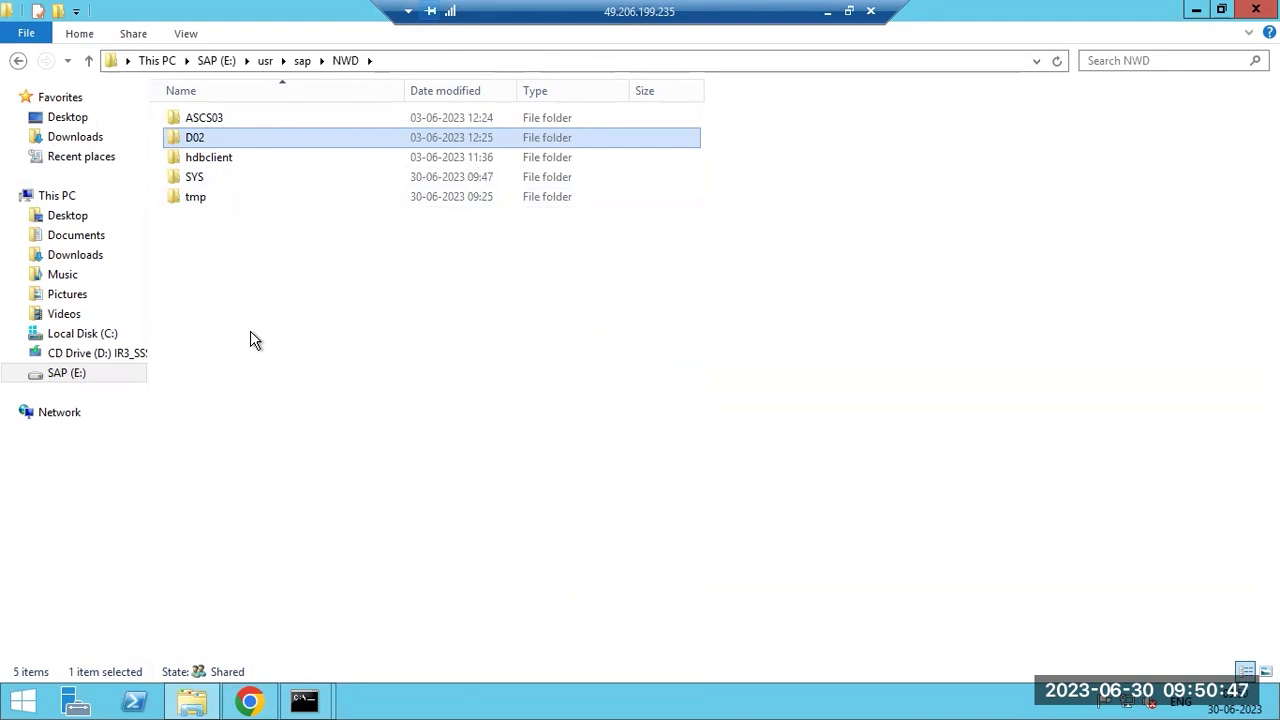
- Locate the sapcar and sapcpe applications in the global SYS\exe\uc\NTAMD64 kernel folder
double_click(236, 175)
double_click(209, 122)
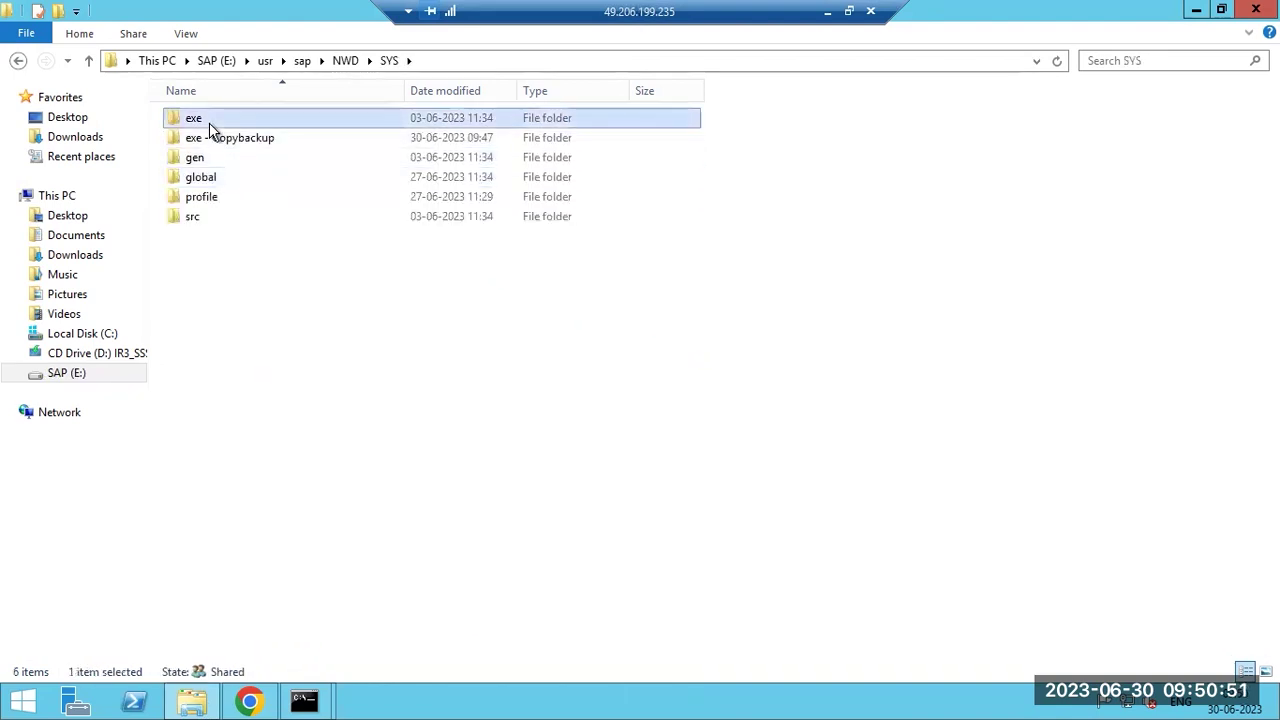
double_click(209, 122)
double_click(209, 122)
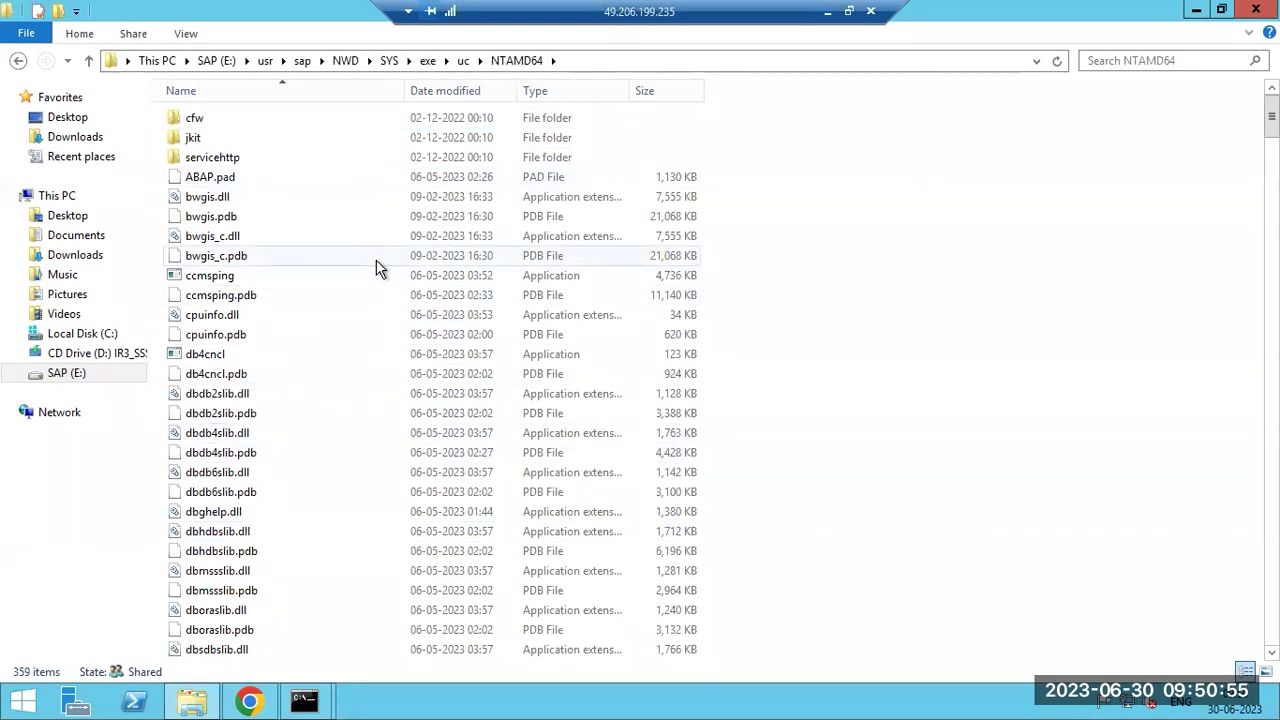
click(353, 437)
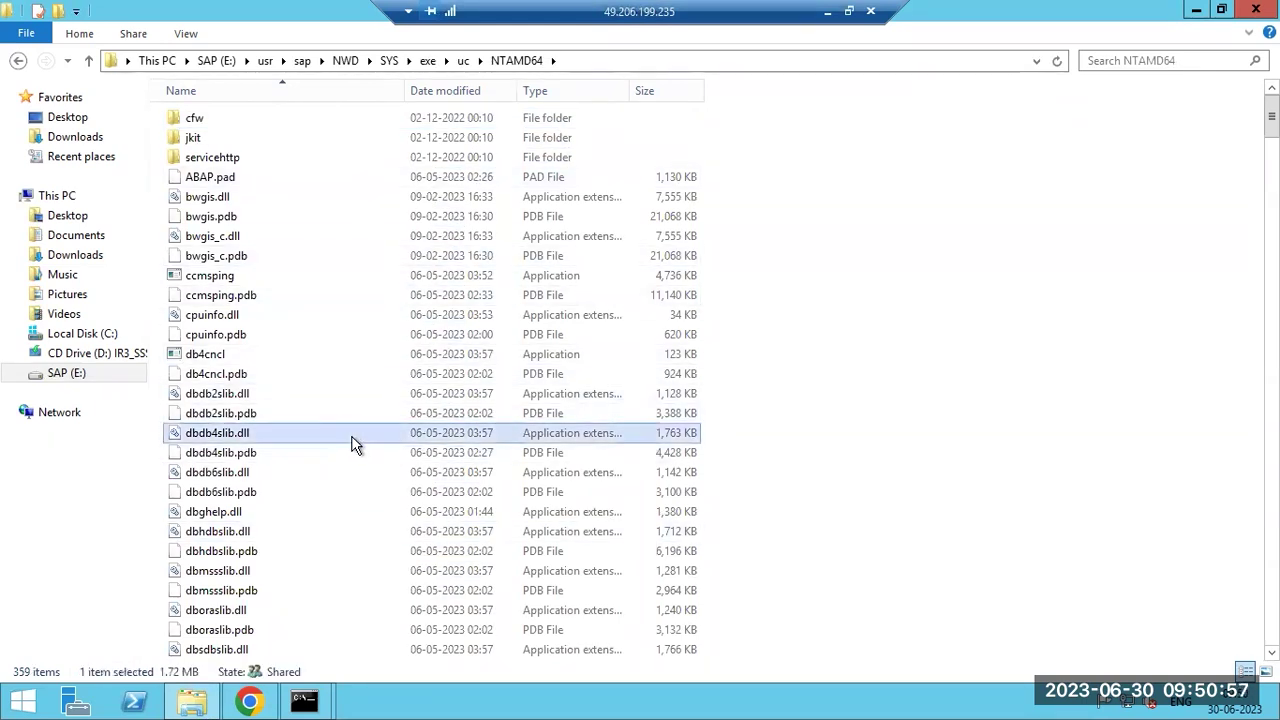
text(sapcar)
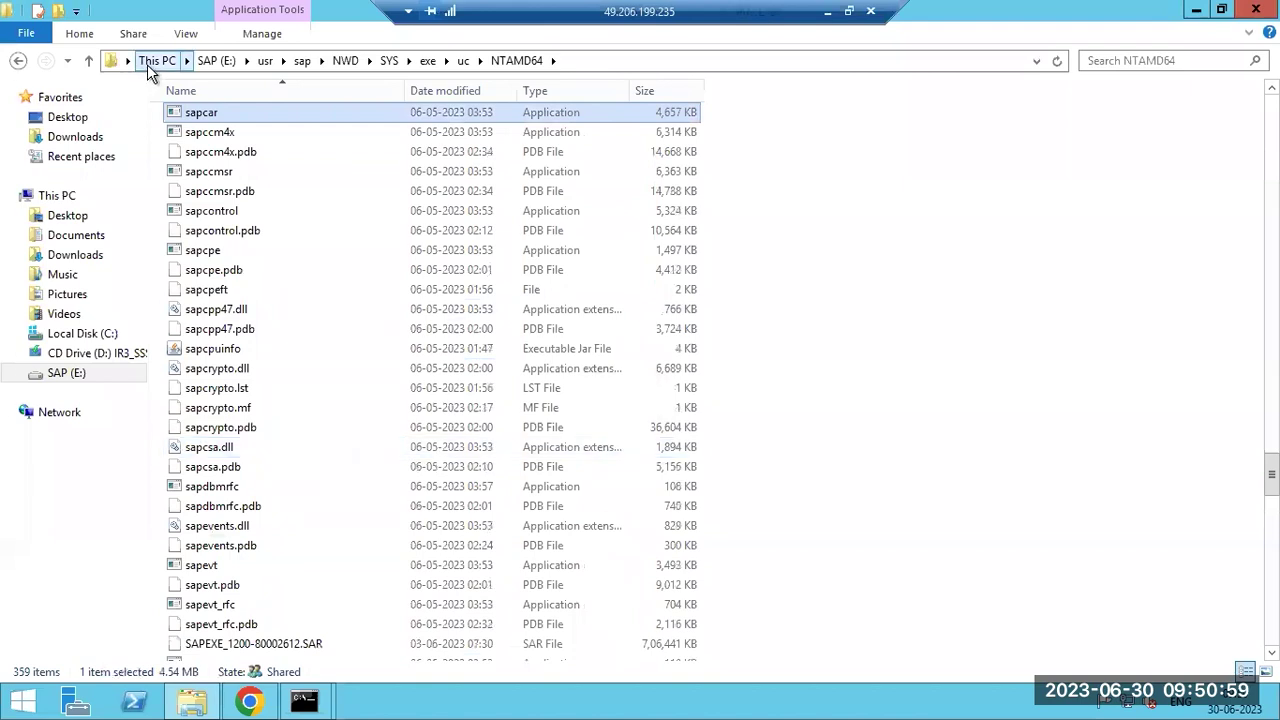
click(220, 254)
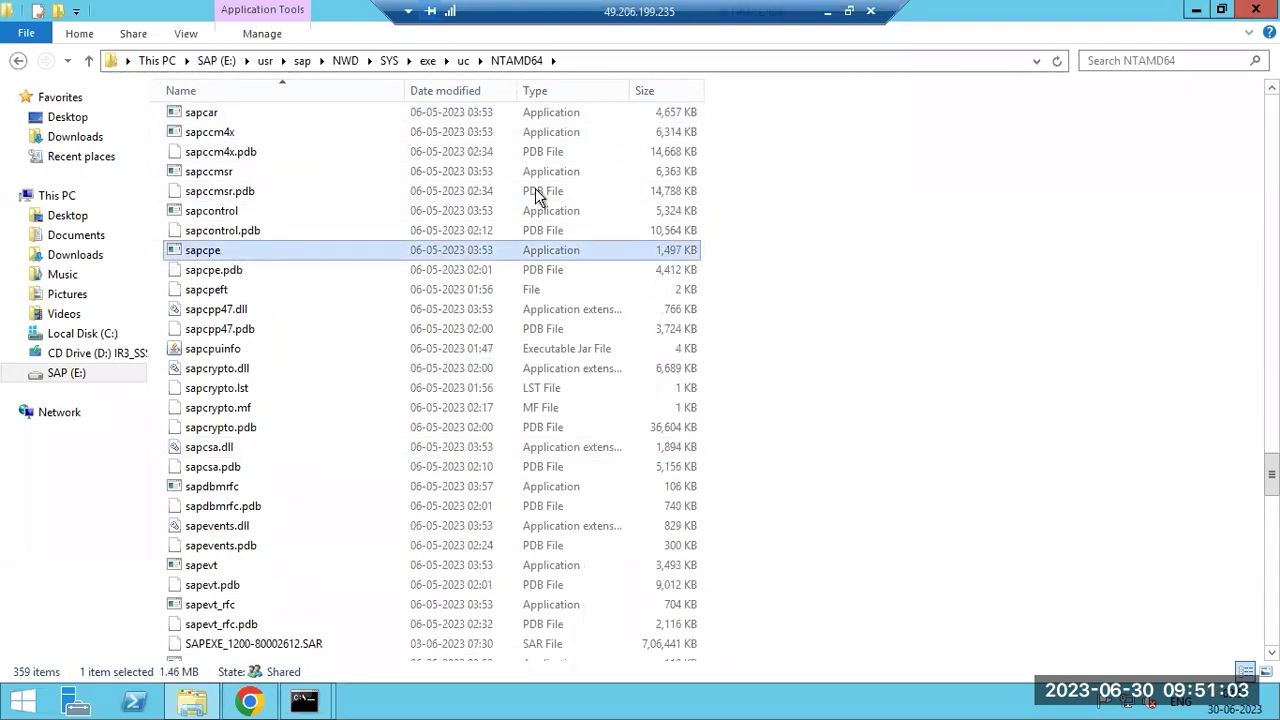
- Switch to the Paint checklist and draw two lines connecting the global kernel text to the D* and ASCS EXE paths
click(829, 11)
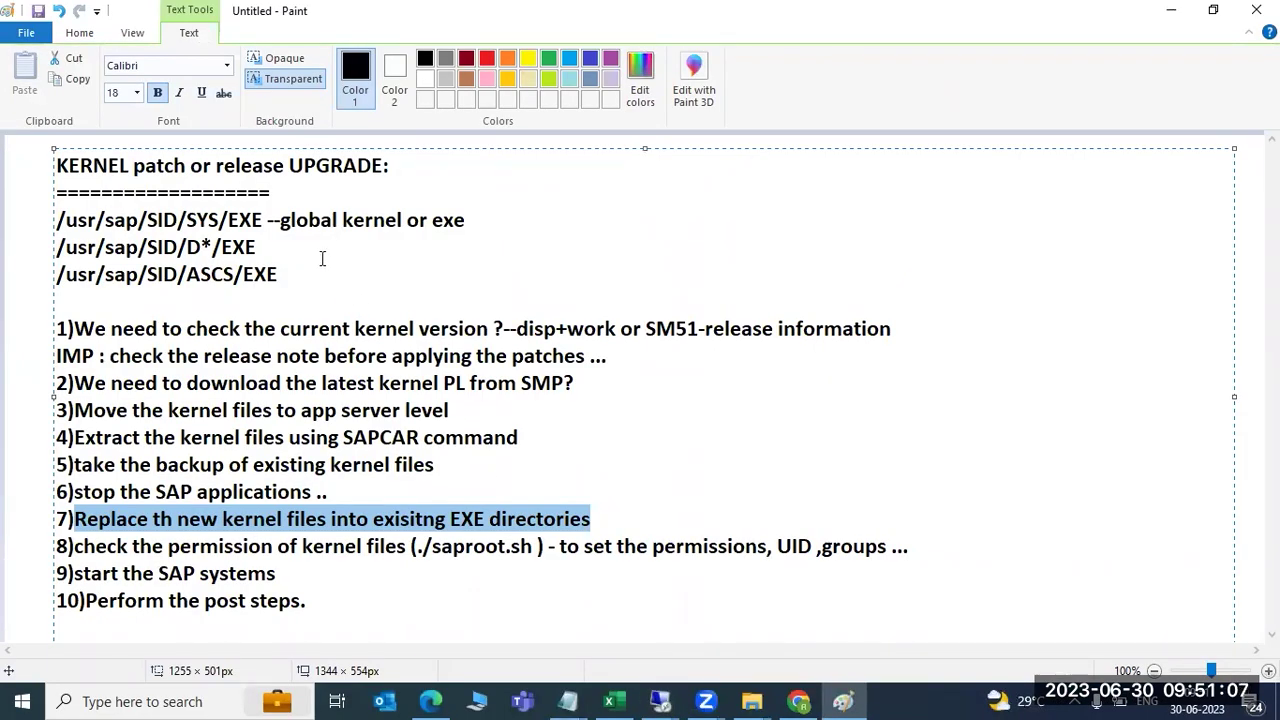
click(80, 33)
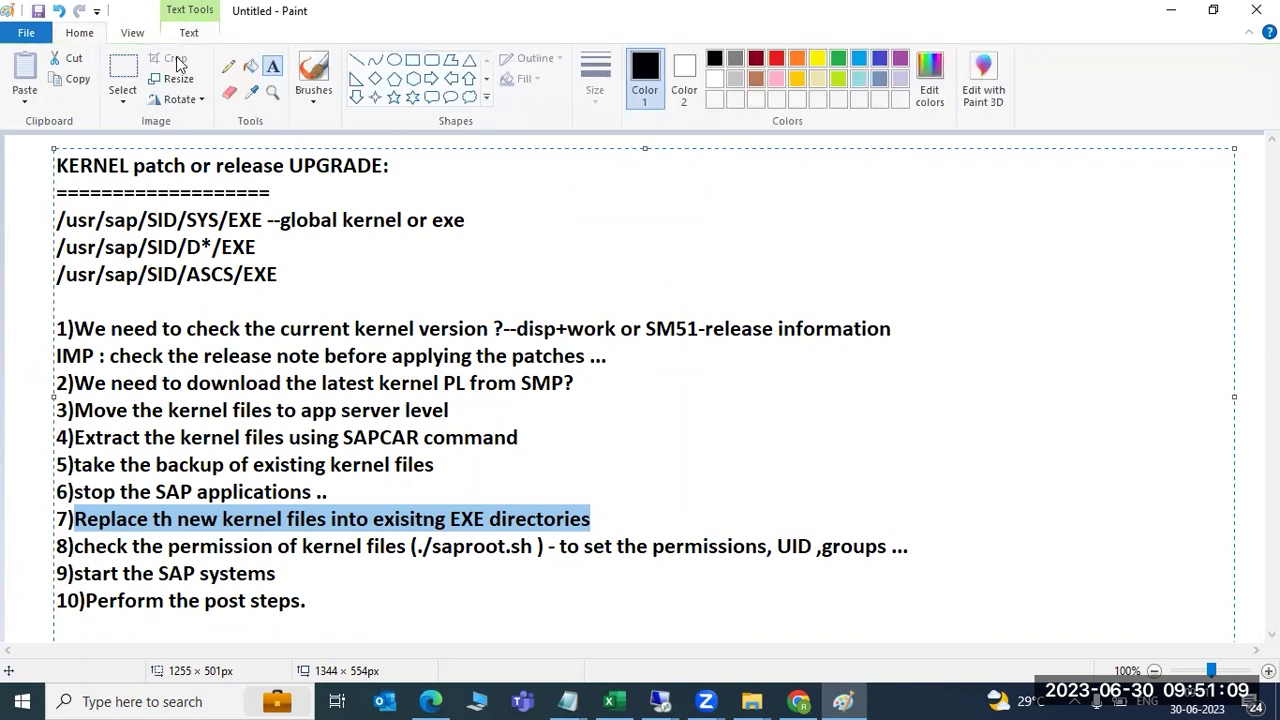
click(357, 60)
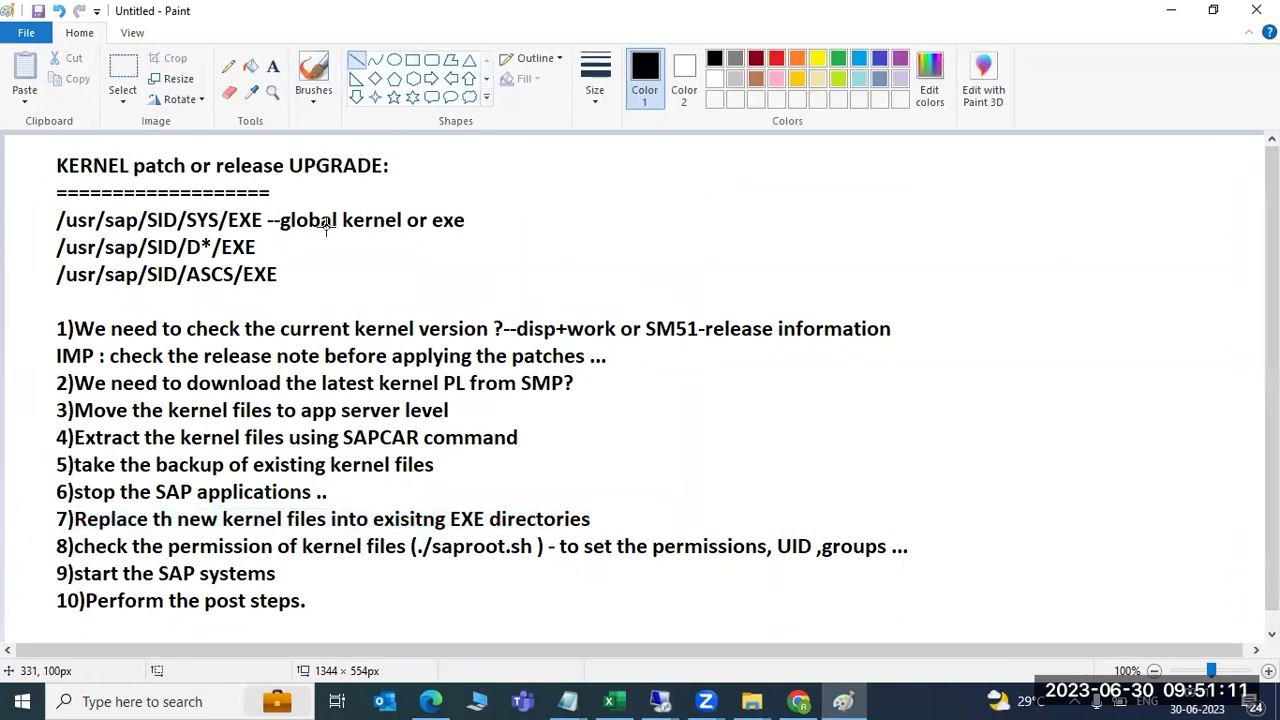
drag(371, 230, 249, 252)
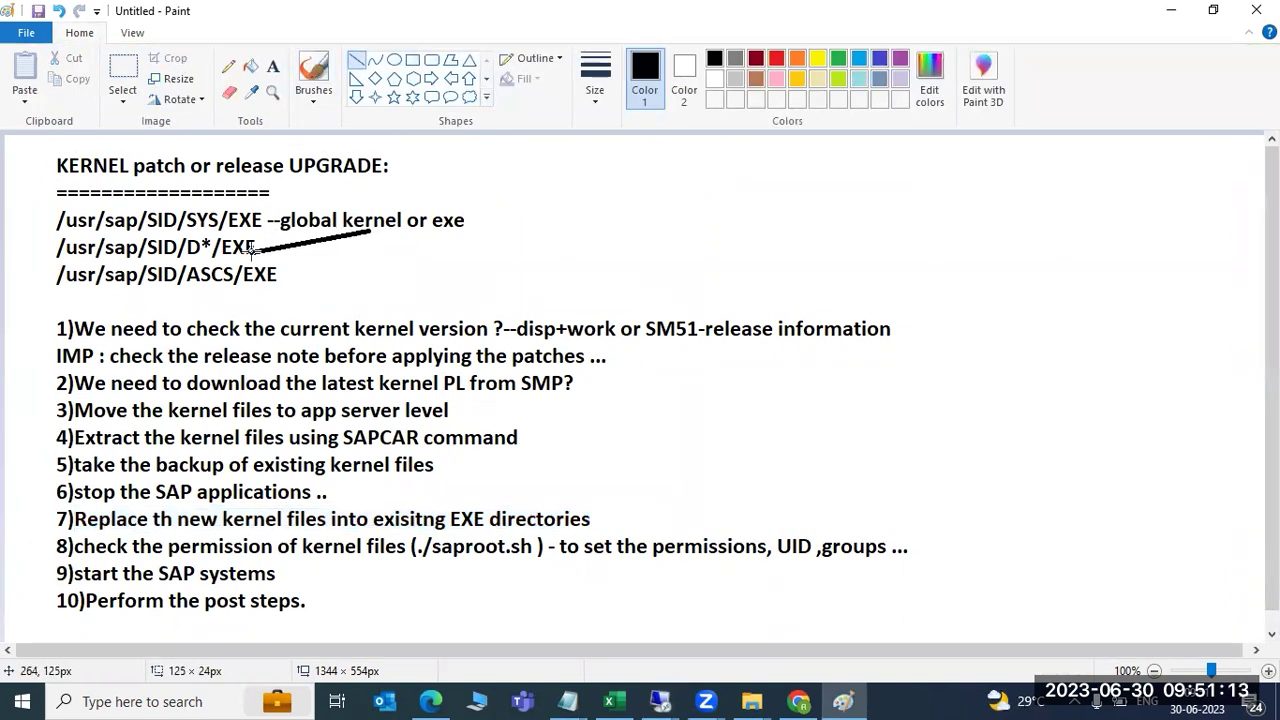
drag(369, 233, 284, 276)
- Switch to the remote SAP console session, start the SAPNWD_03 and SAPNWD_02 services in Task Manager, and close it
click(663, 700)
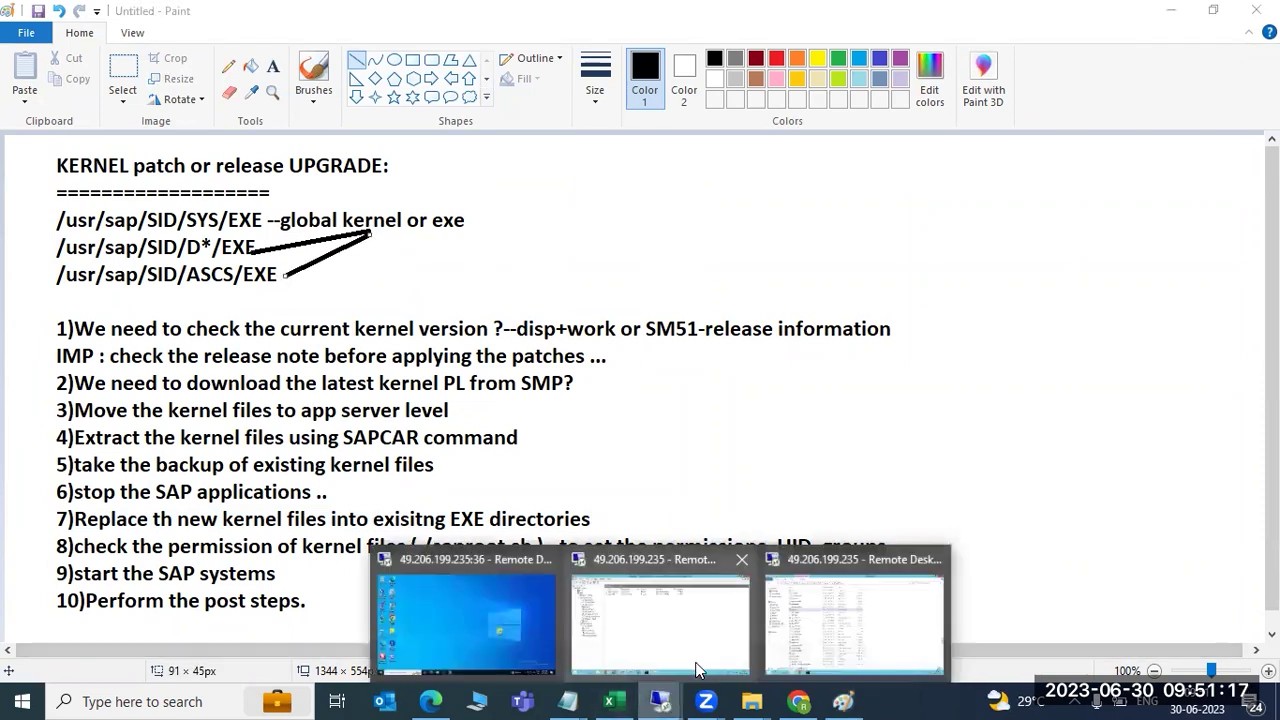
click(670, 609)
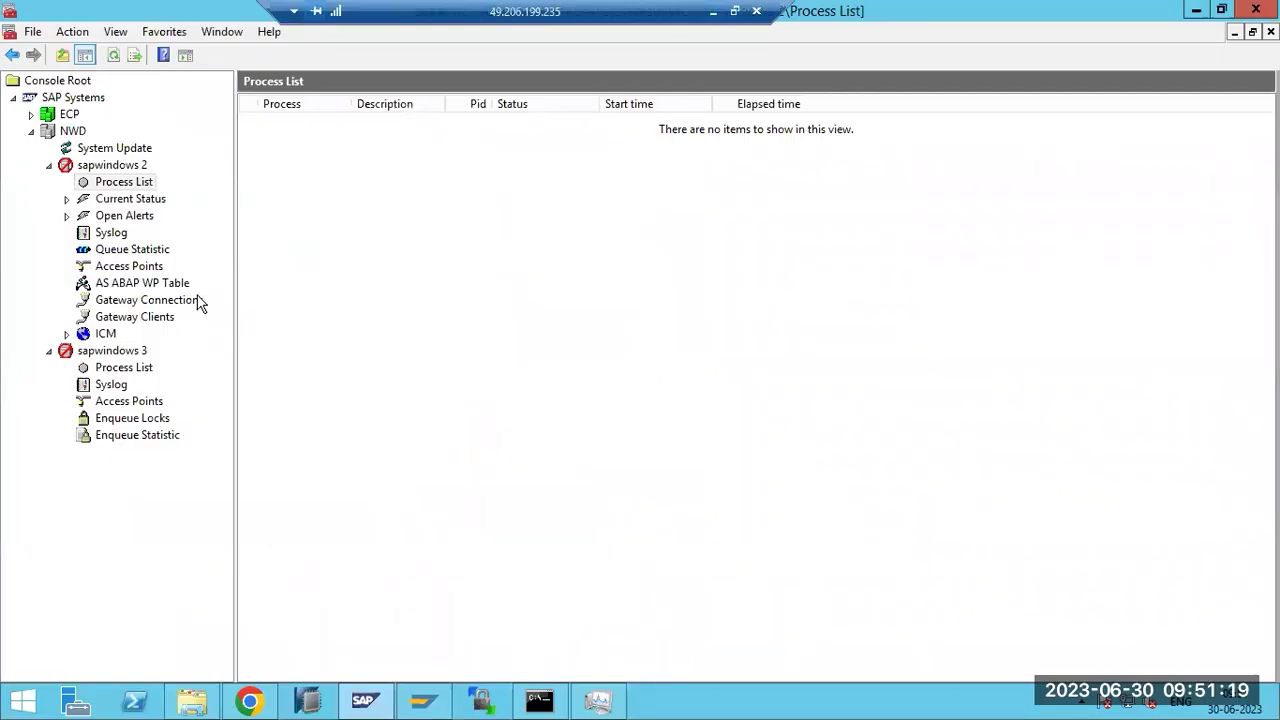
click(597, 700)
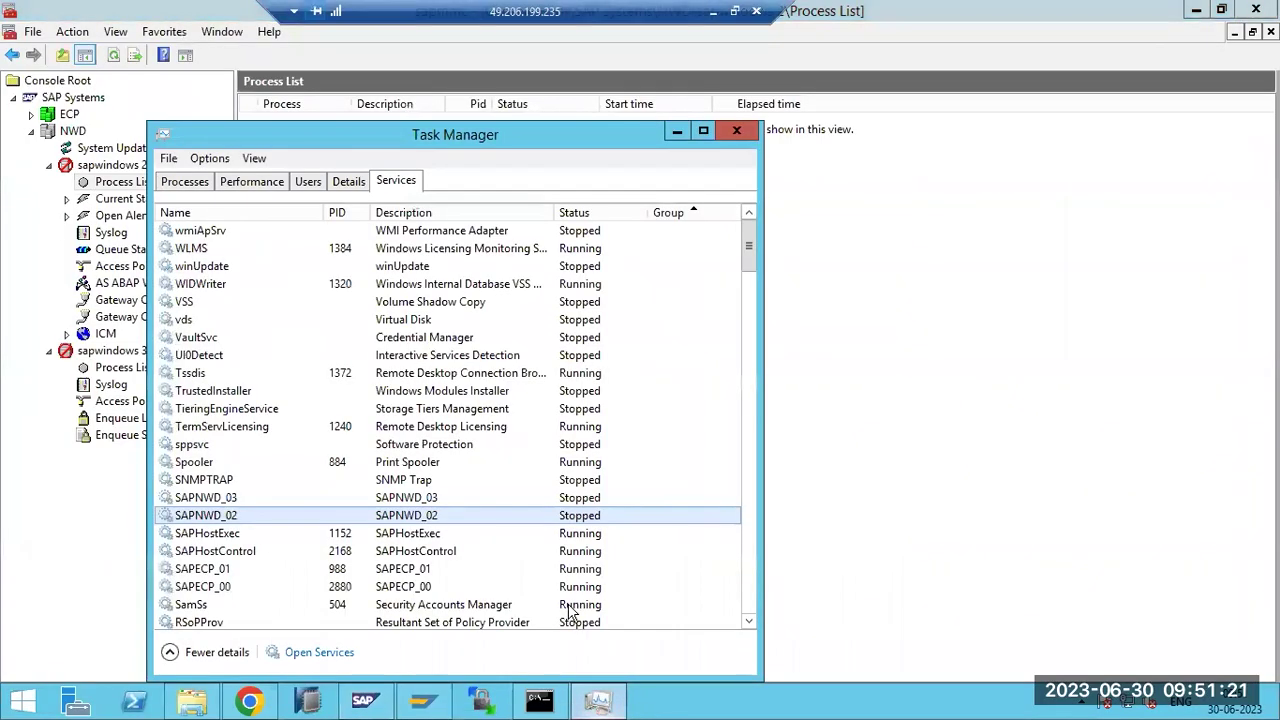
click(248, 499)
right_click(250, 499)
click(262, 508)
click(253, 517)
right_click(254, 517)
click(288, 528)
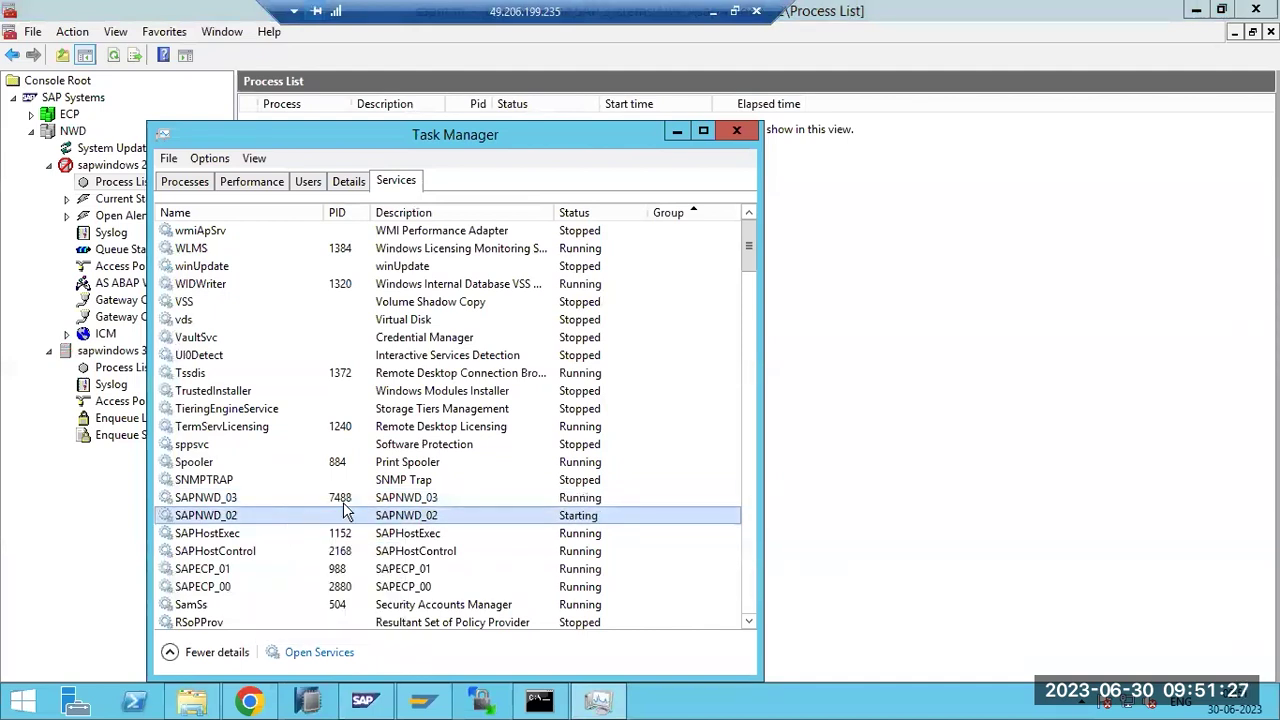
click(738, 132)
- Run disp+work in the command prompt to check the kernel patch number, with the console window enlarged
click(539, 700)
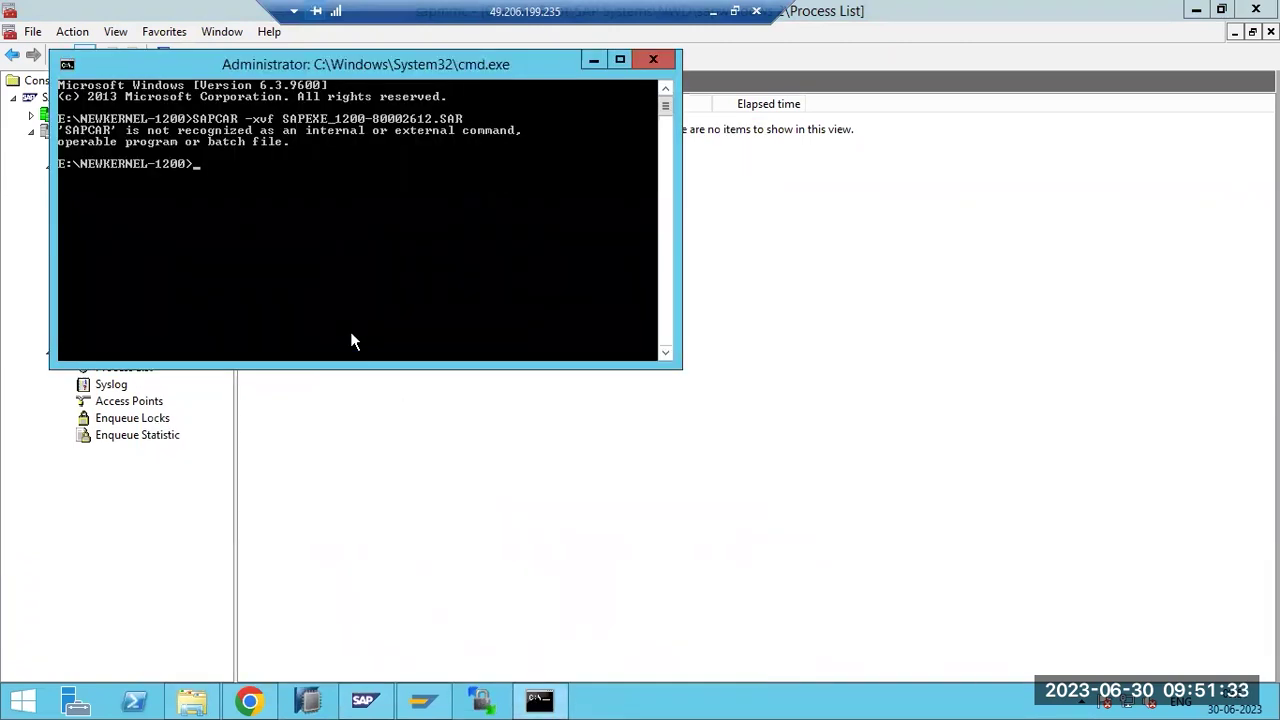
text(disp+work)
key(Return)
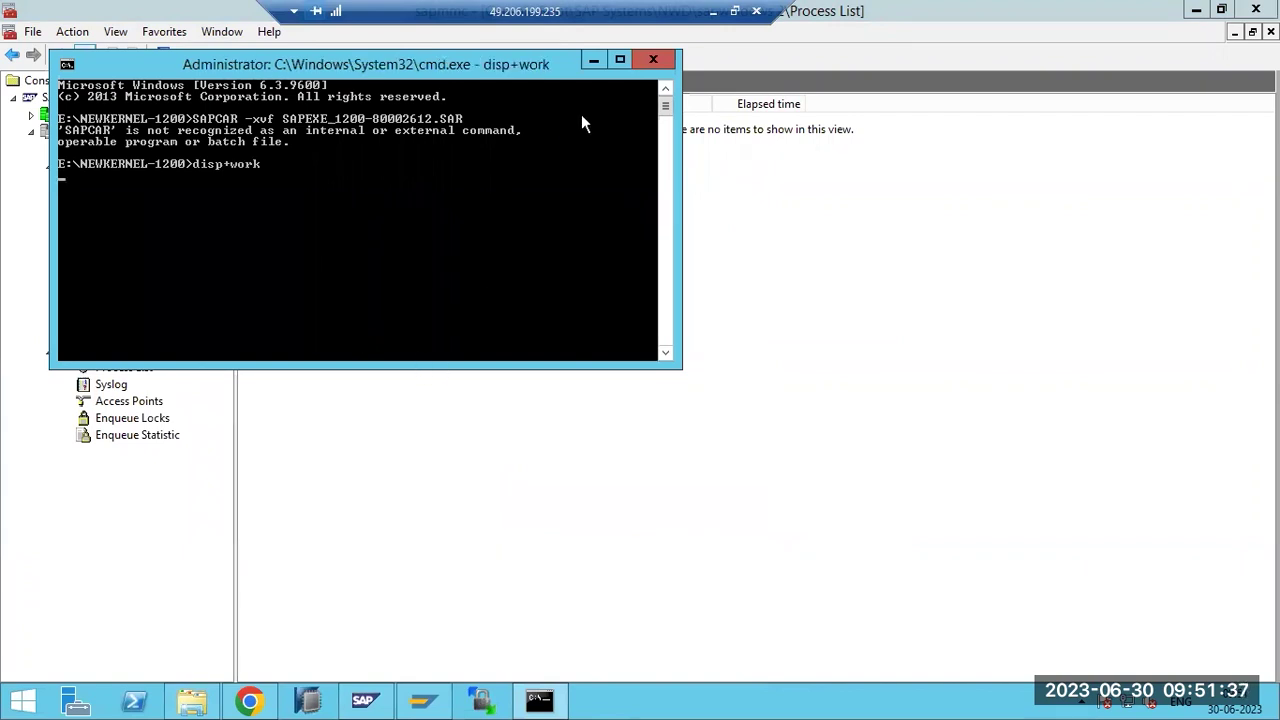
double_click(169, 66)
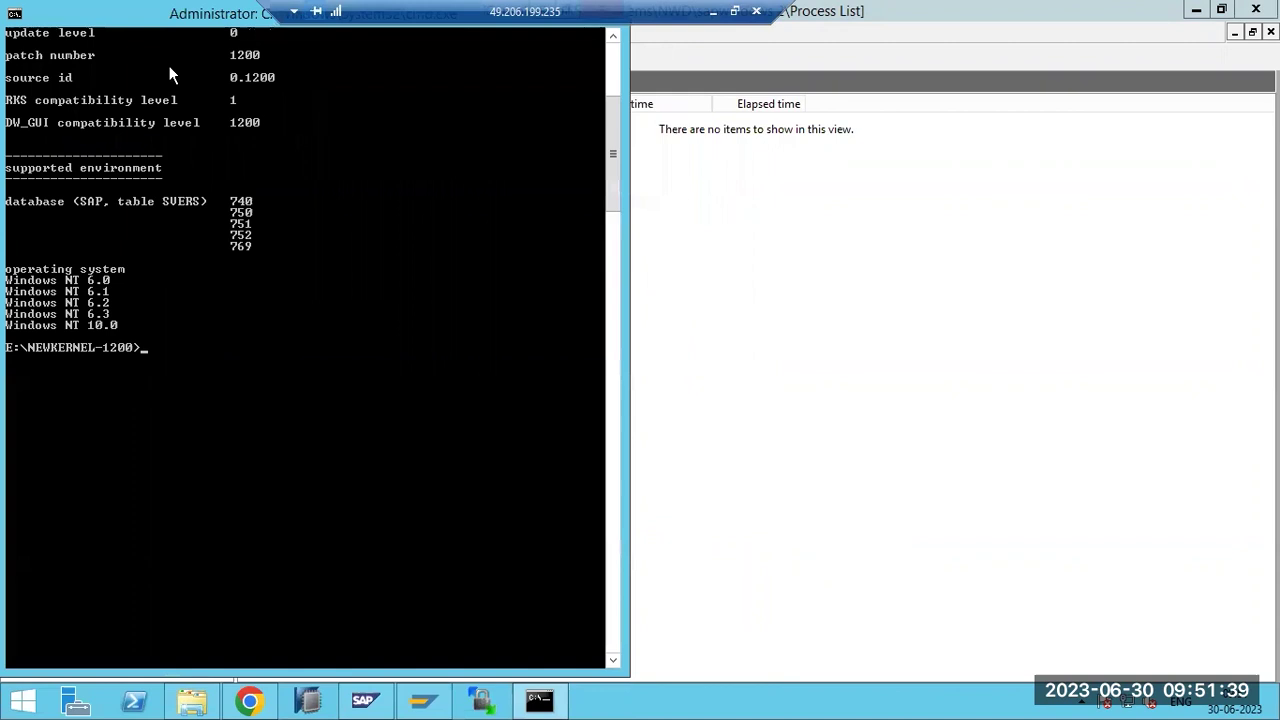
- Review the disp+work output from the kernel release down to the patch number, and close the command prompt
scroll(255, 220, up, 2)
scroll(262, 228, up, 3)
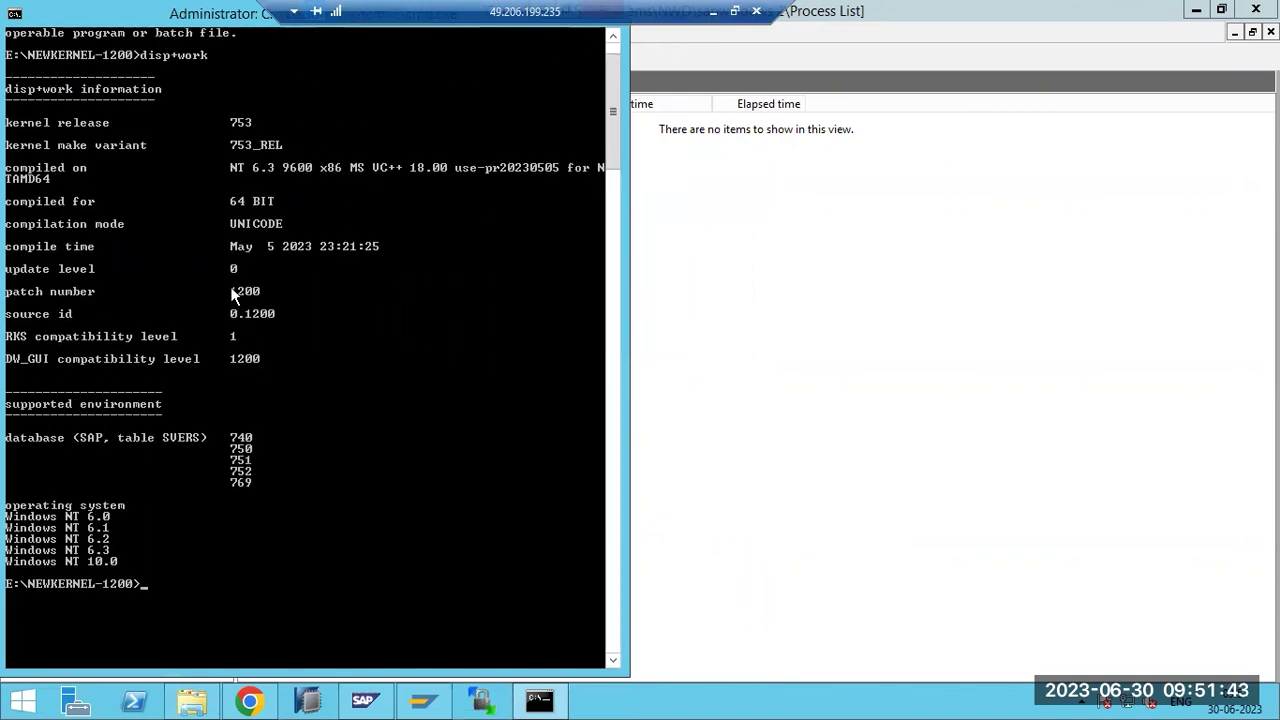
drag(227, 95, 328, 193)
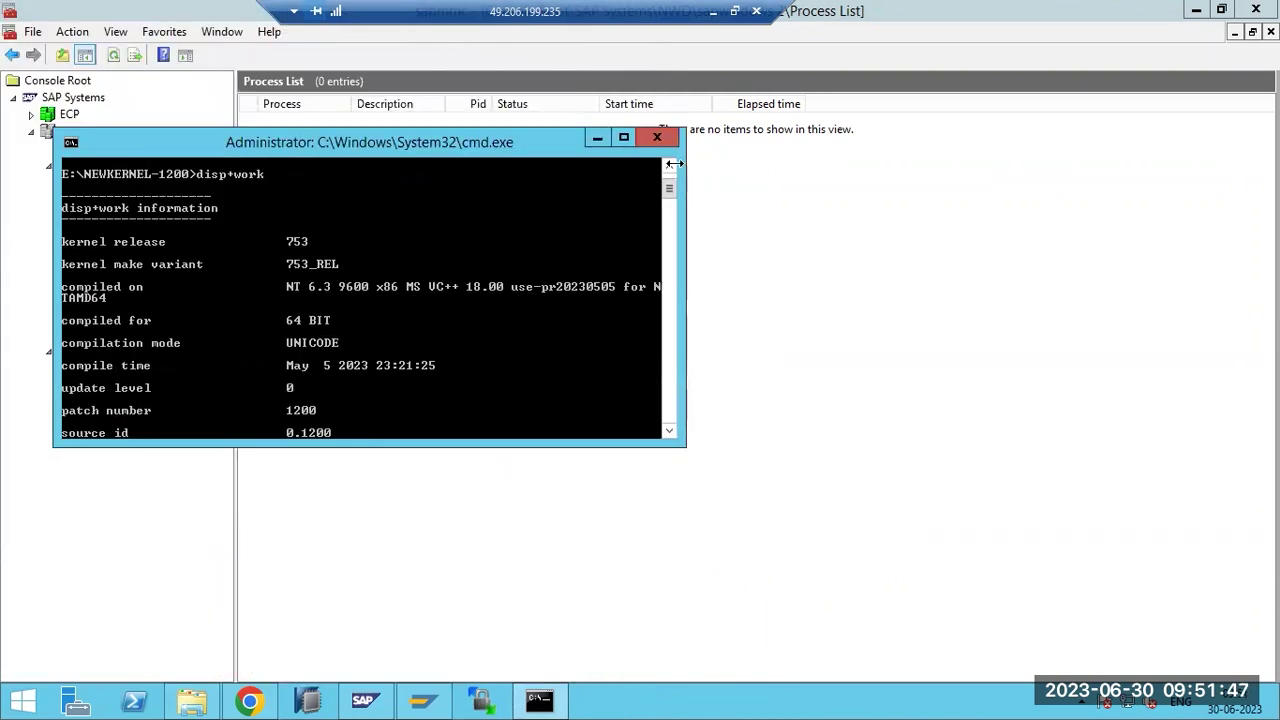
click(656, 137)
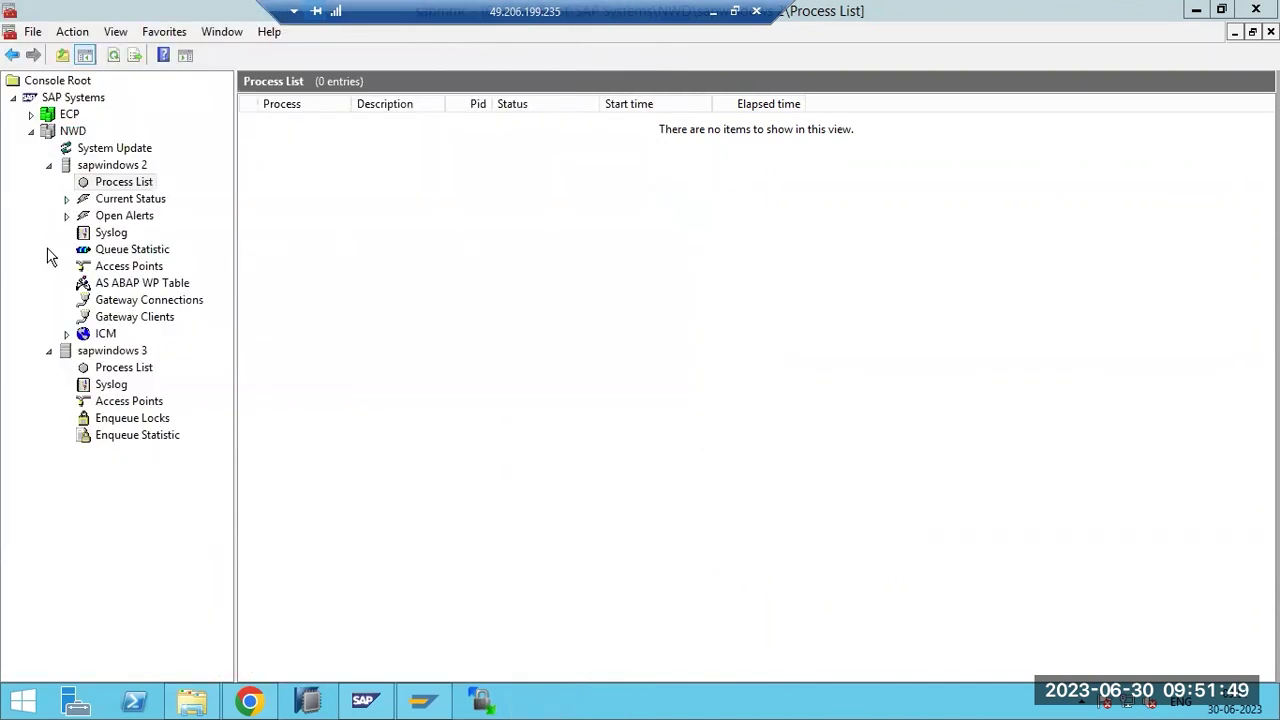
- Start the NWD system in the SAP console and check the process lists of sapwindows 3 and sapwindows 2
right_click(72, 137)
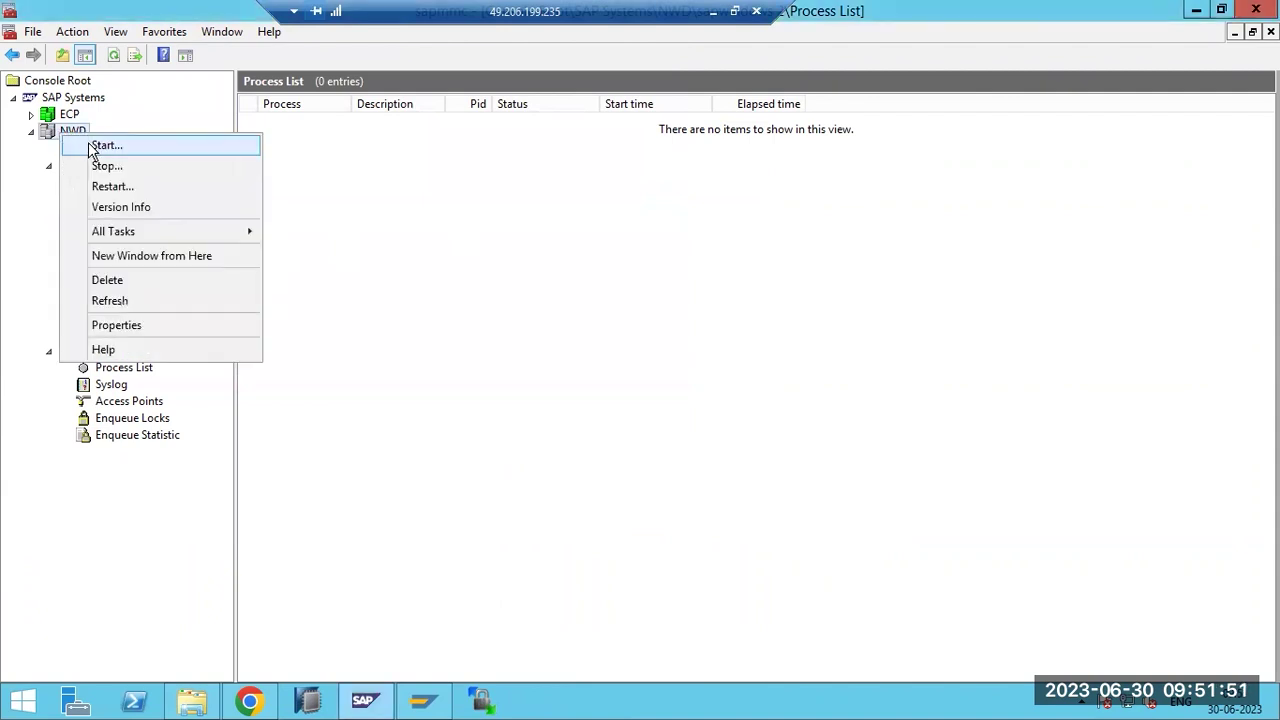
click(95, 145)
click(560, 397)
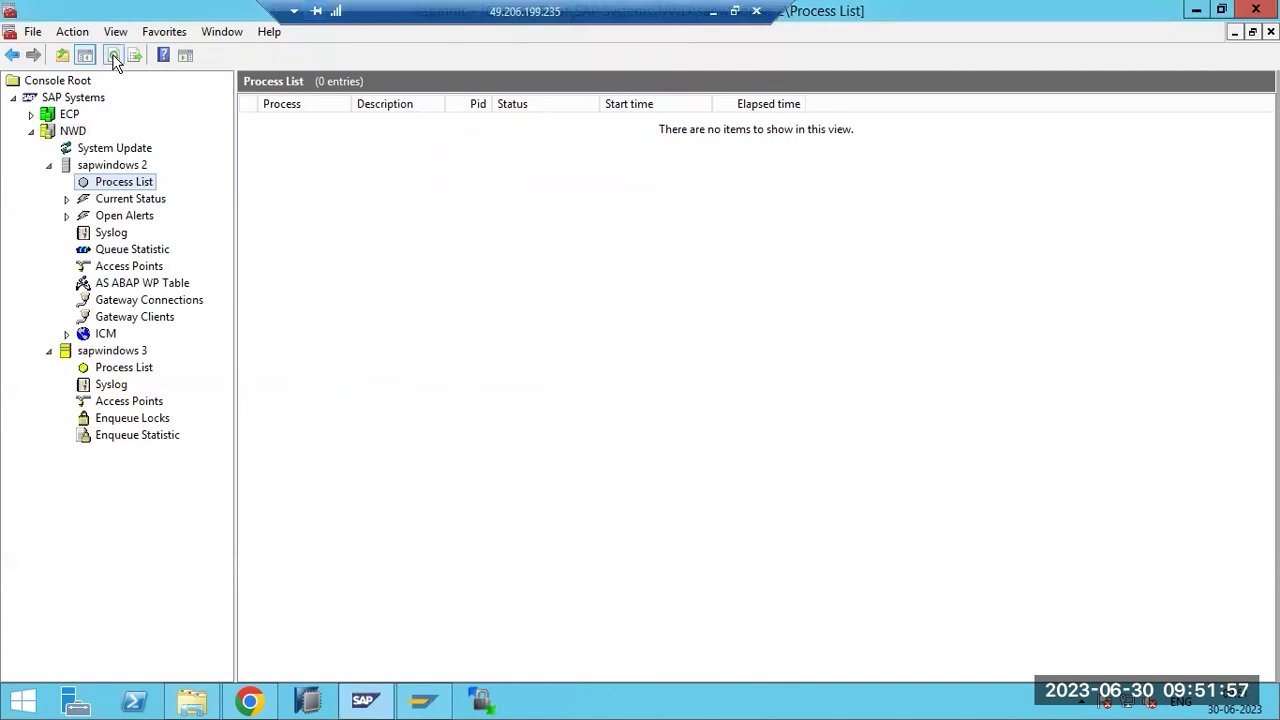
click(124, 368)
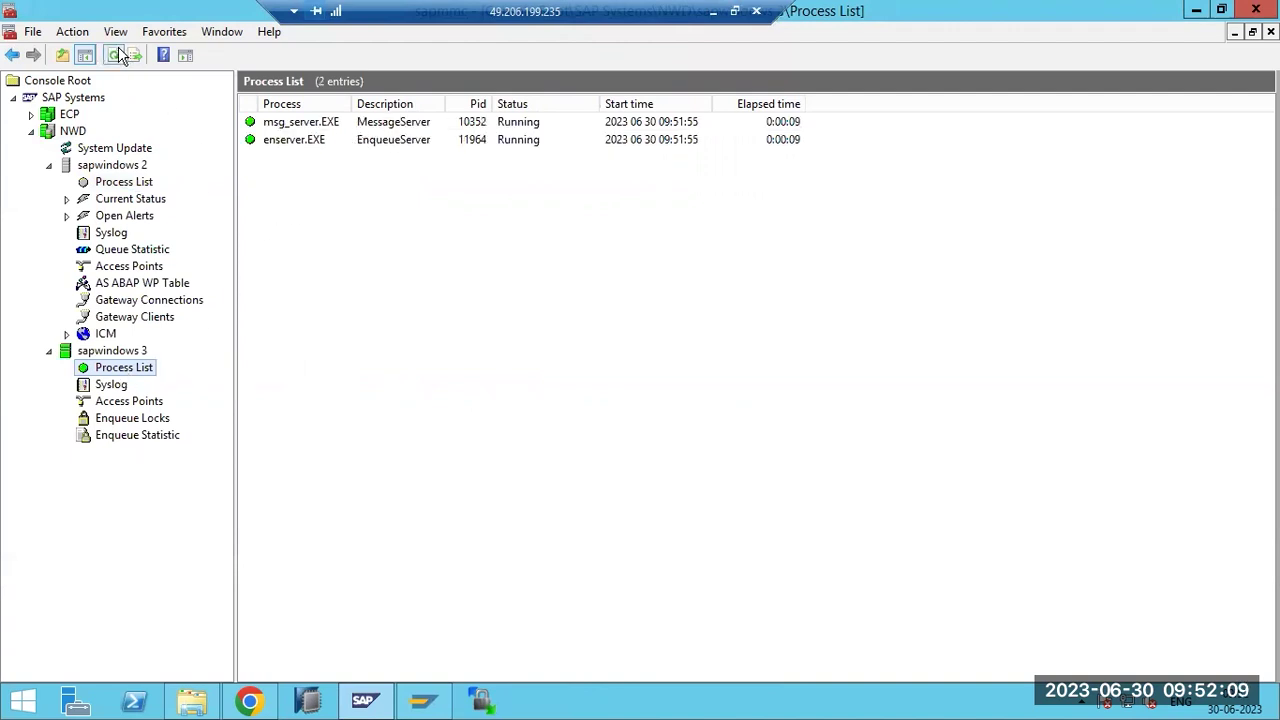
click(112, 182)
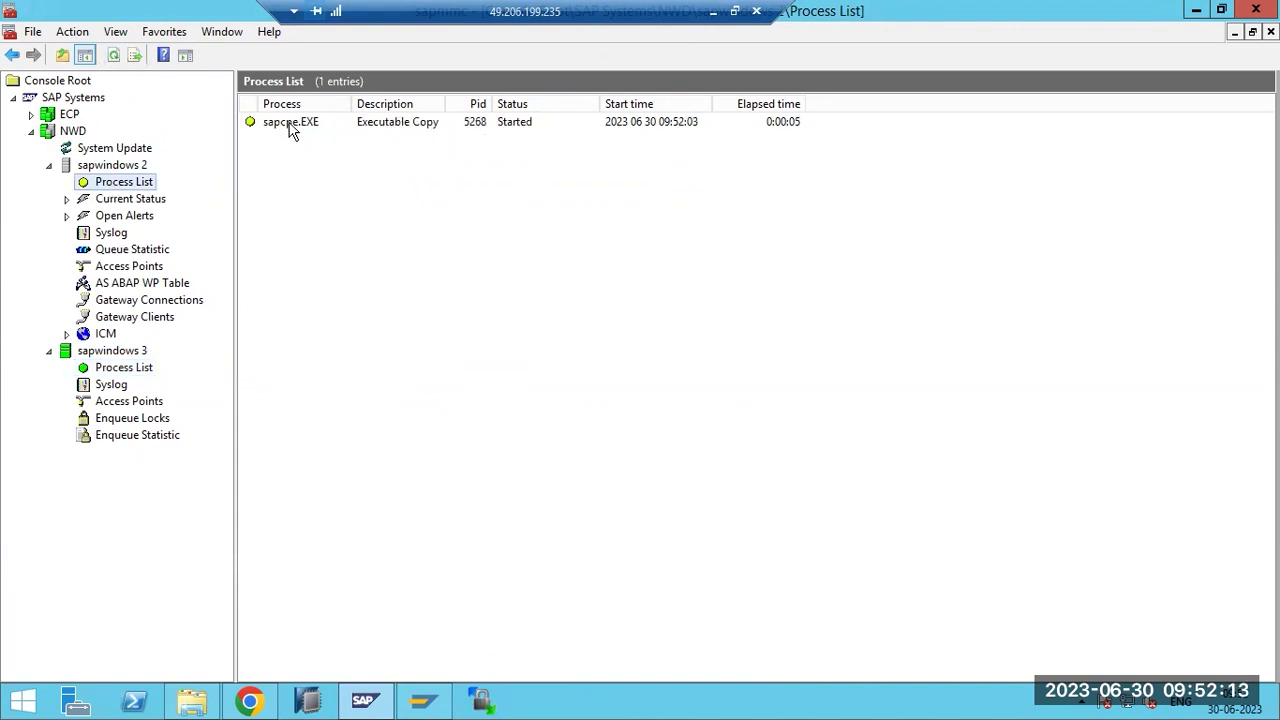
- Inspect the kernel files in NWD\D02\exe in File Explorer, and return to the SAP console to refresh the sapwindows 2 process list
click(192, 700)
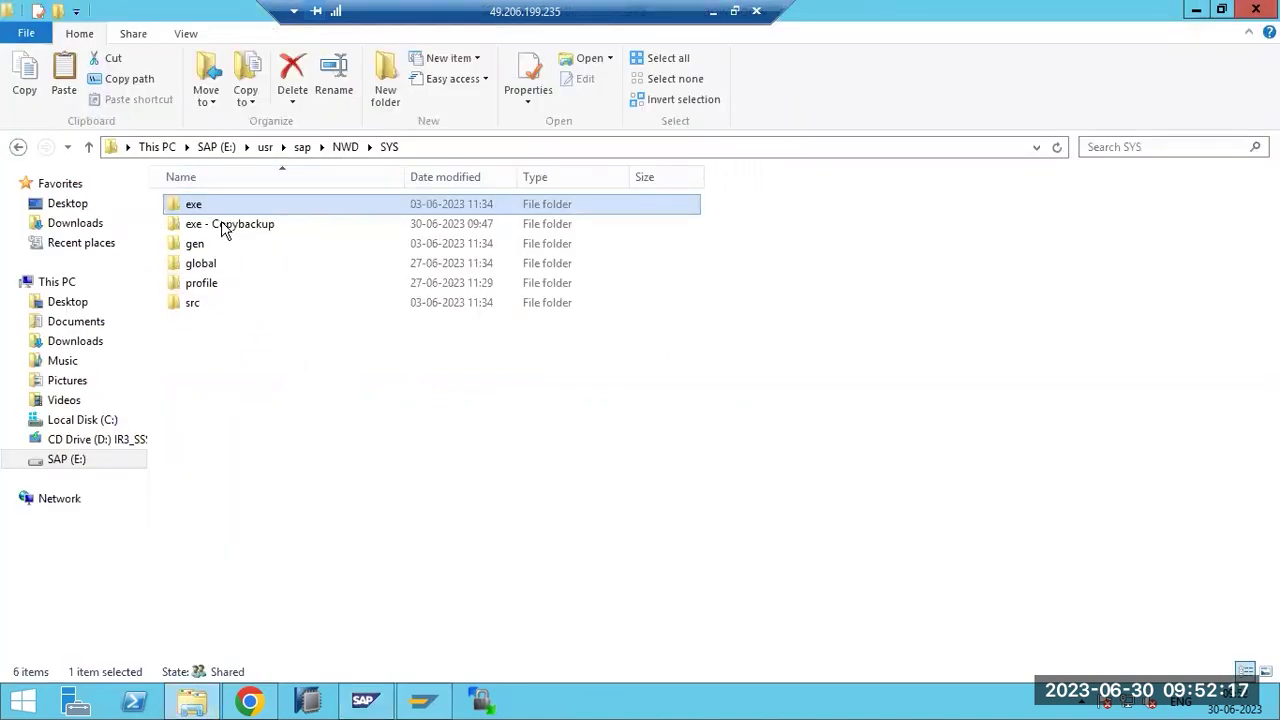
click(345, 149)
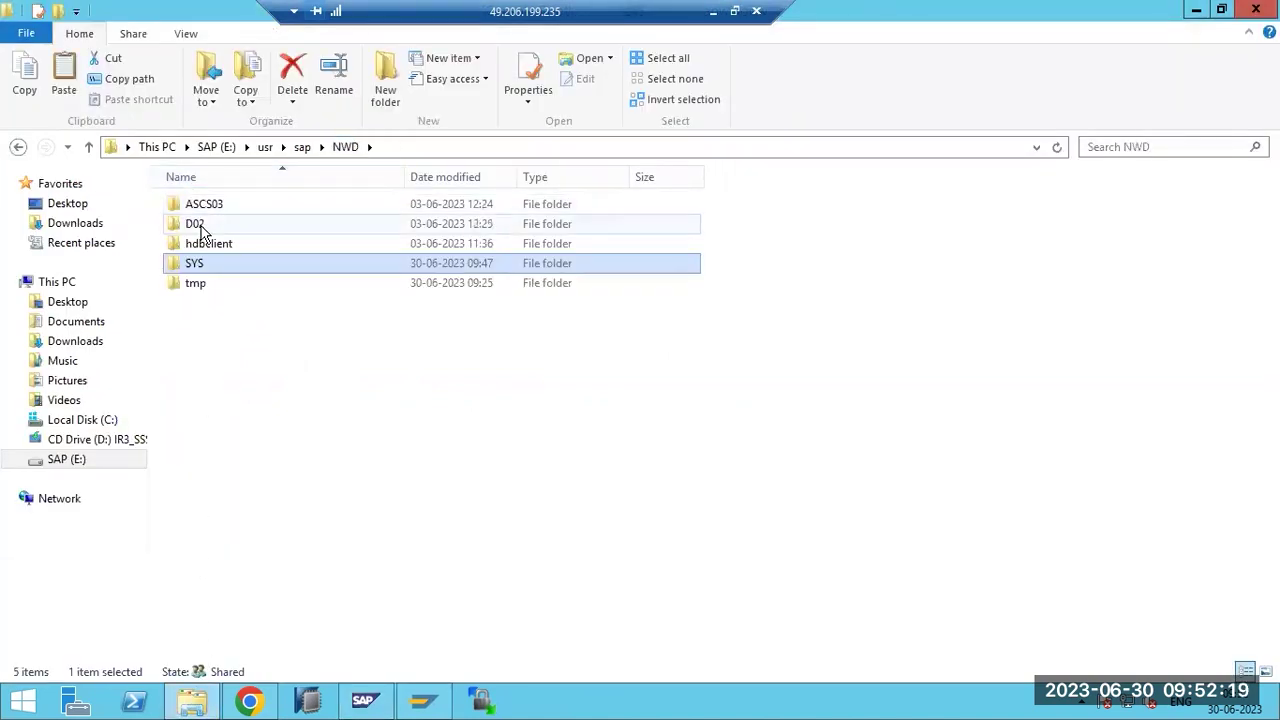
double_click(197, 225)
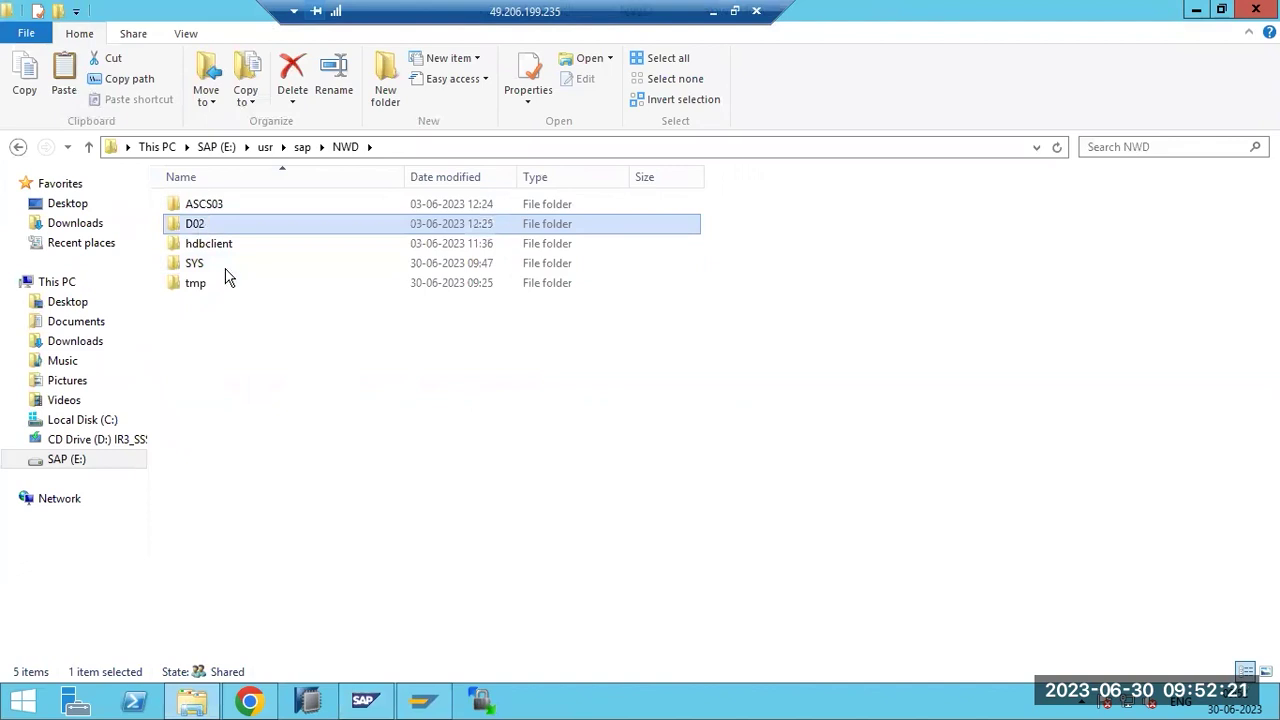
double_click(208, 226)
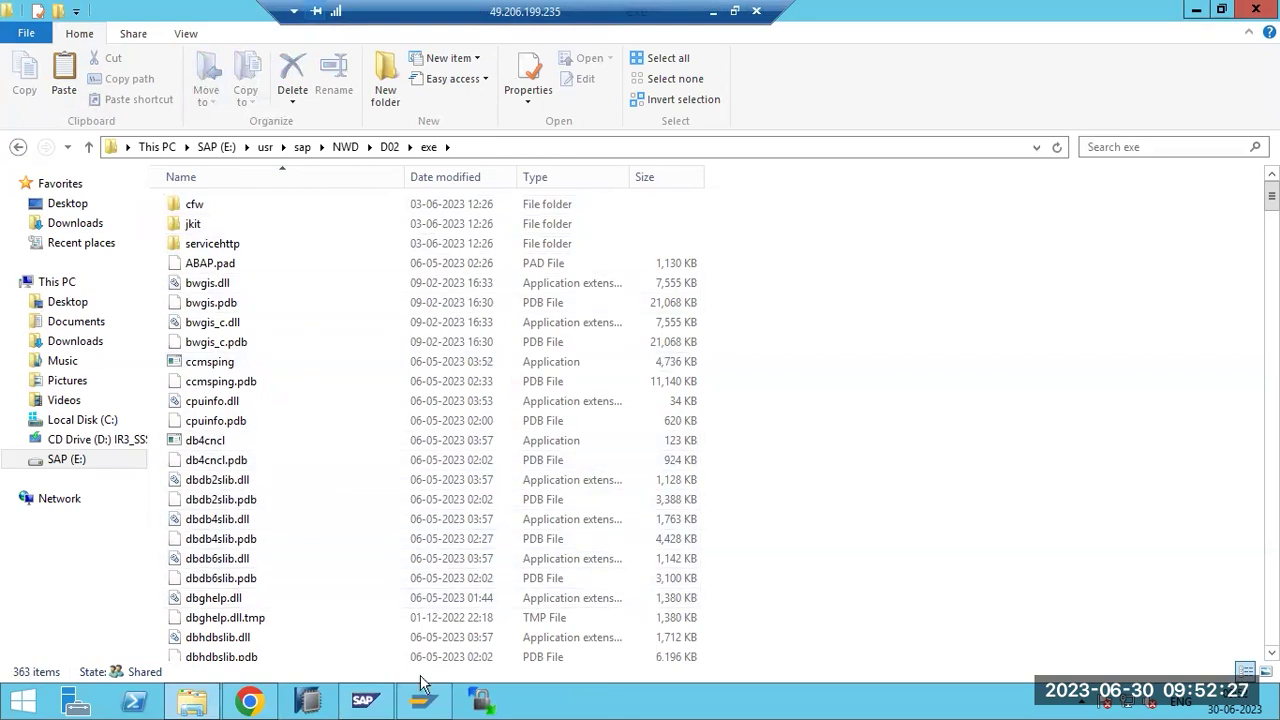
click(365, 700)
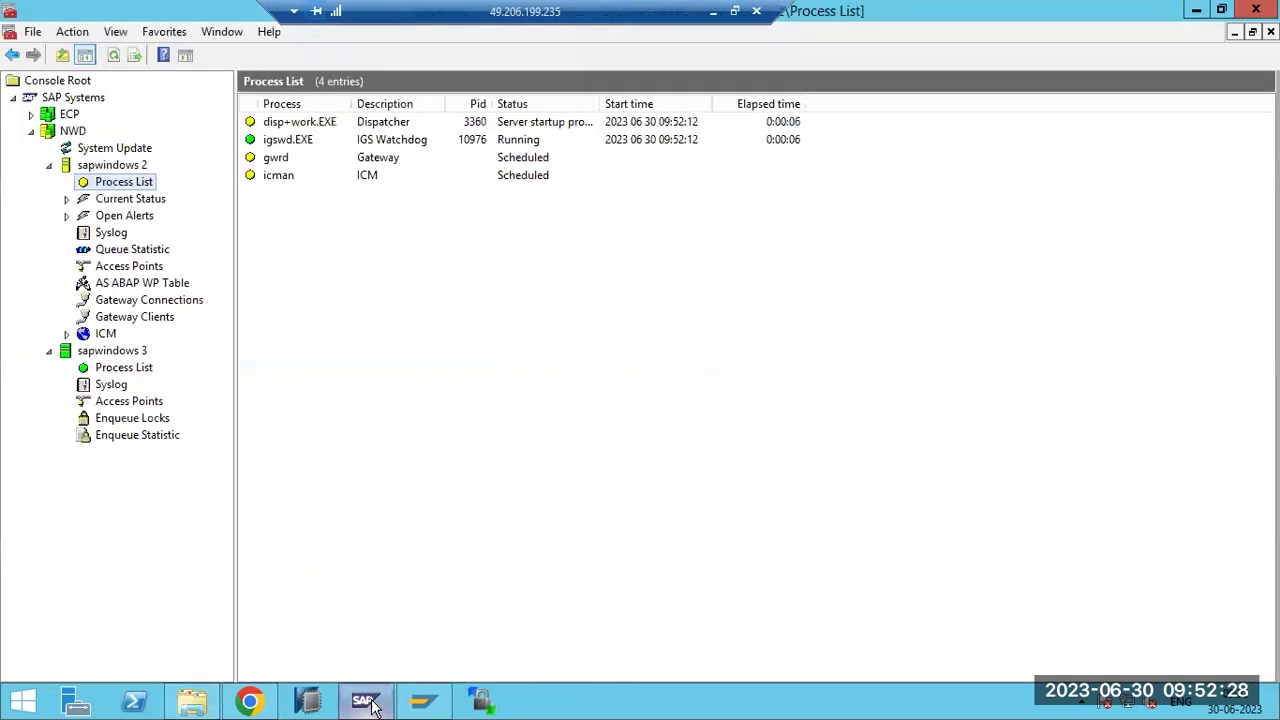
click(113, 56)
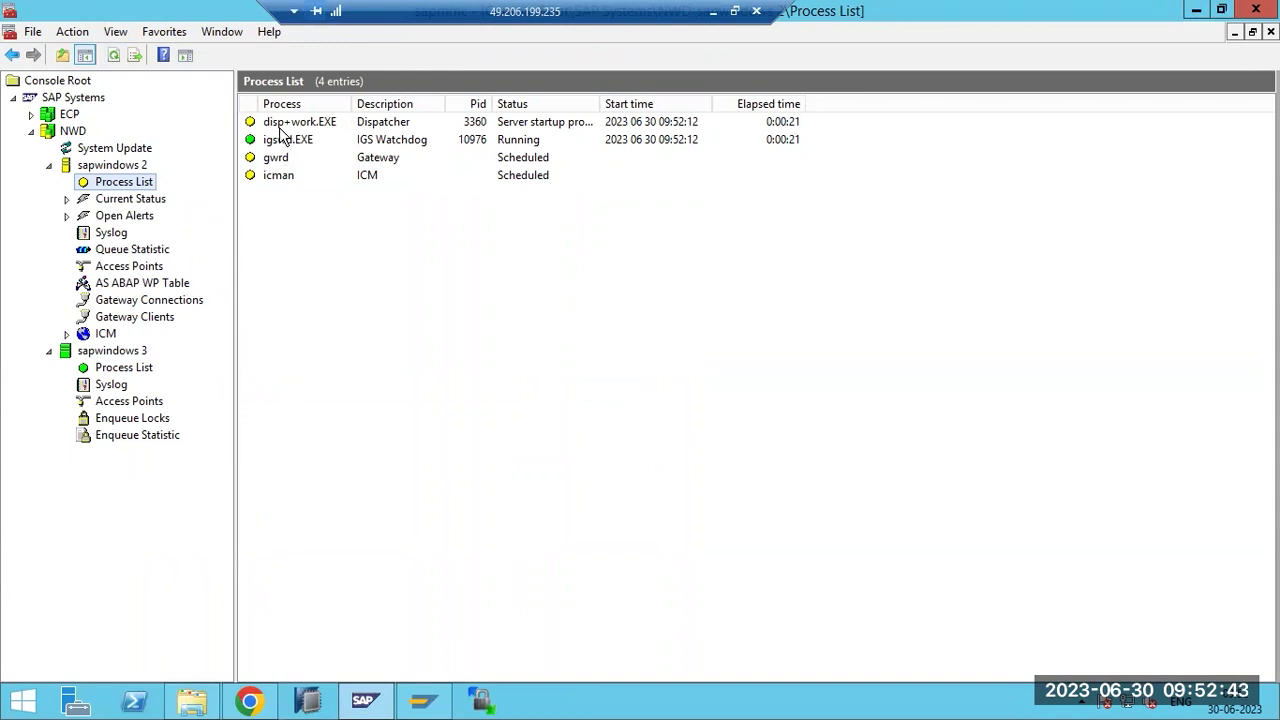
- Switch to the Paint checklist and draw a short slanted mark before each of the three EXE paths
click(714, 11)
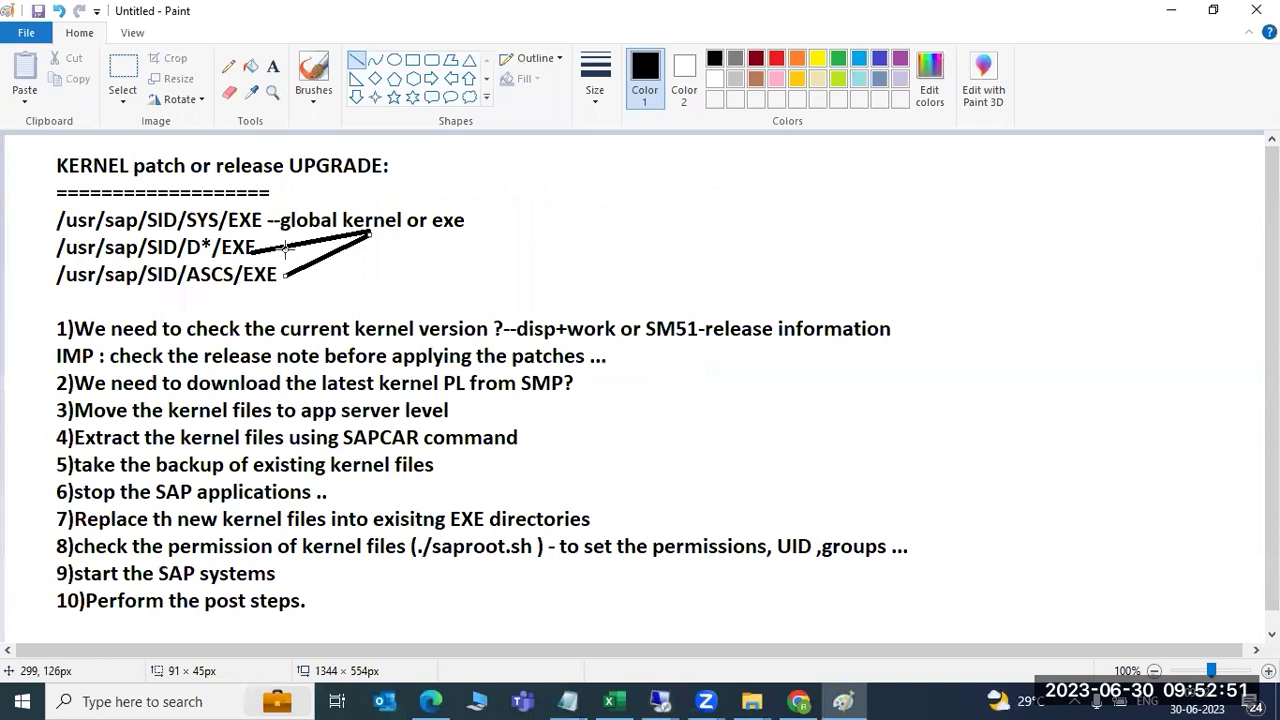
drag(37, 228, 54, 201)
drag(35, 252, 45, 237)
drag(30, 286, 44, 273)
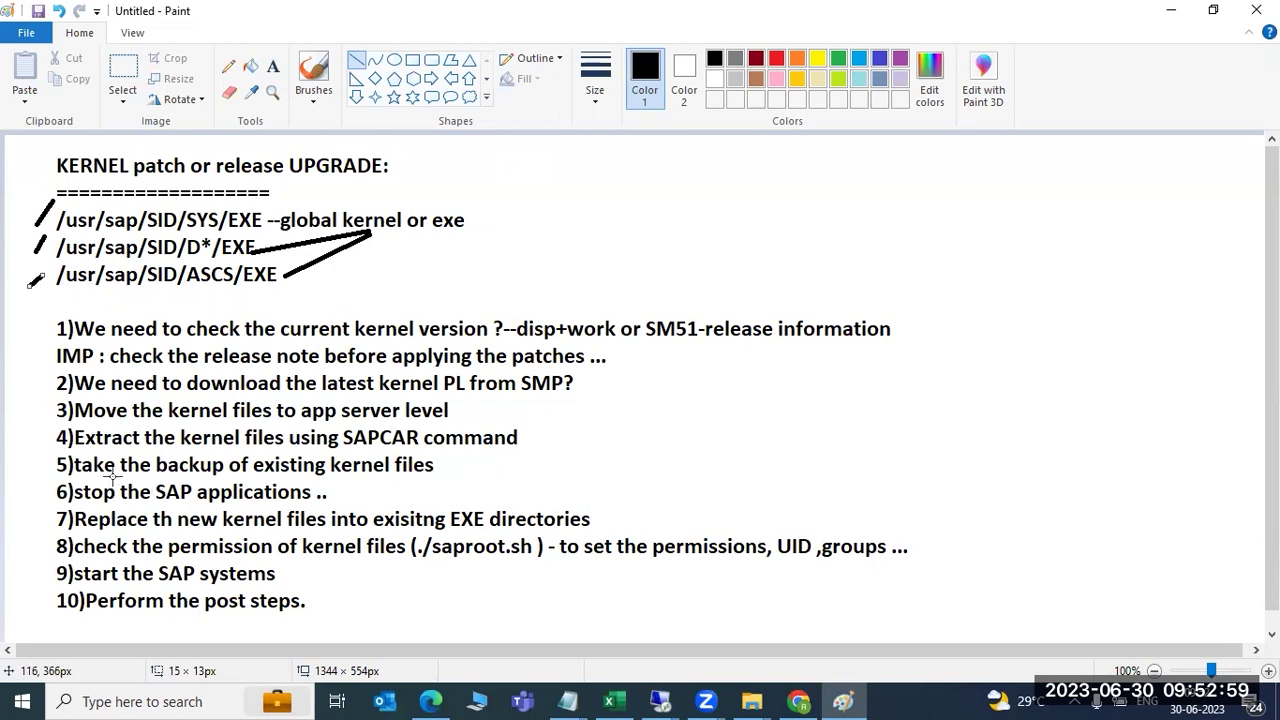
- Underline "Replace th" and "EXE" in checklist item 7, plus D* and ASCS in the paths above
drag(100, 533, 163, 533)
drag(457, 534, 482, 533)
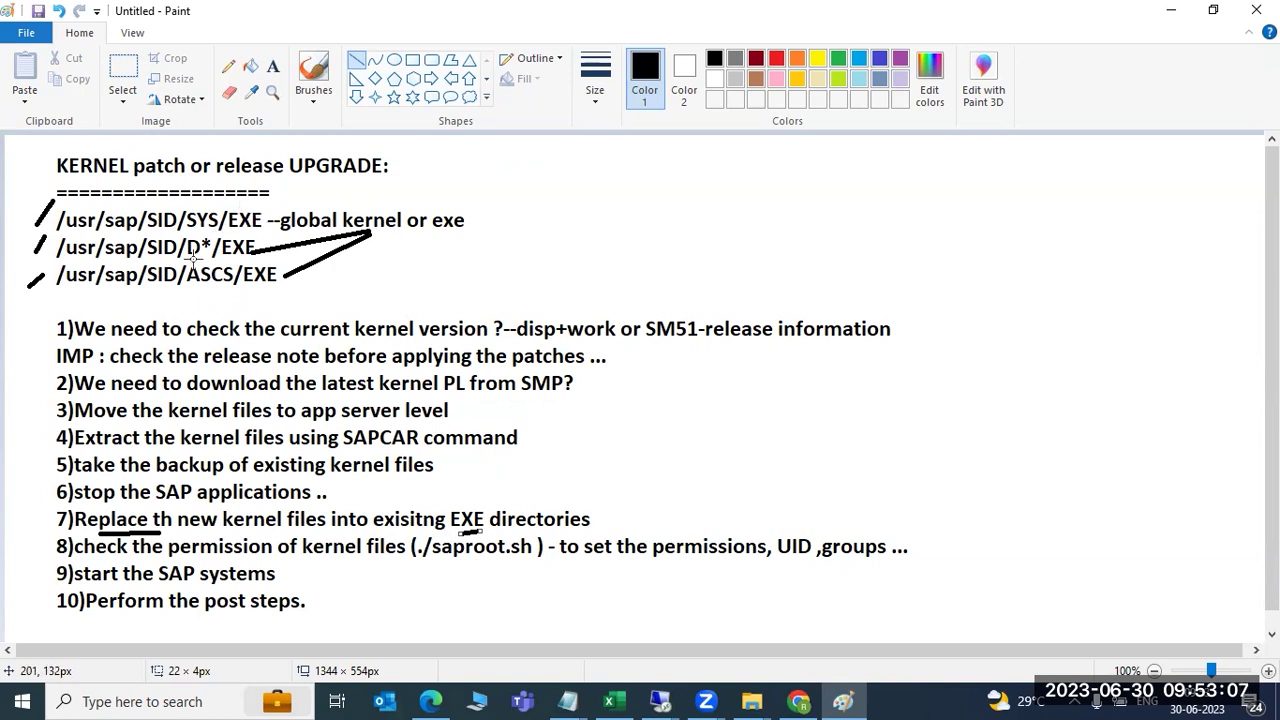
mouse_move(193, 257)
mouse_down()
mouse_move(217, 257)
mouse_move(223, 292)
mouse_up()
- Switch to the remote SAP console and refresh the process list and AS ABAP WP Table of sapwindows 2
click(658, 699)
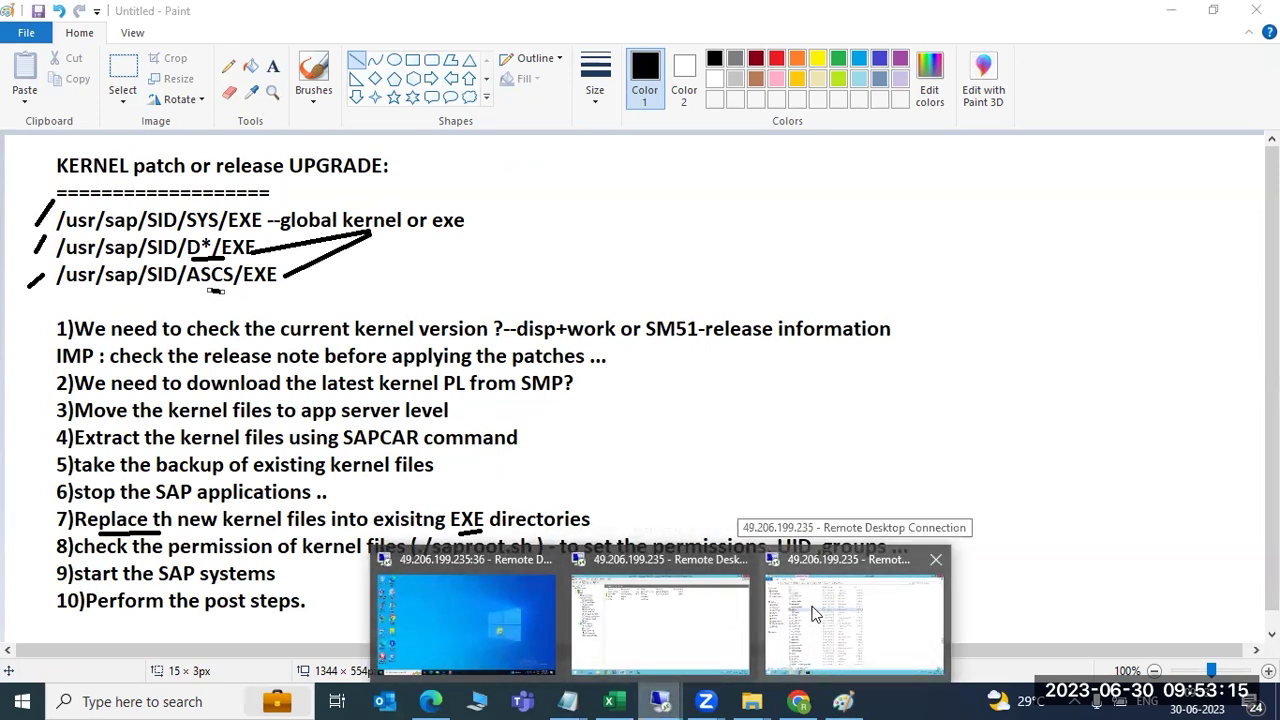
click(714, 625)
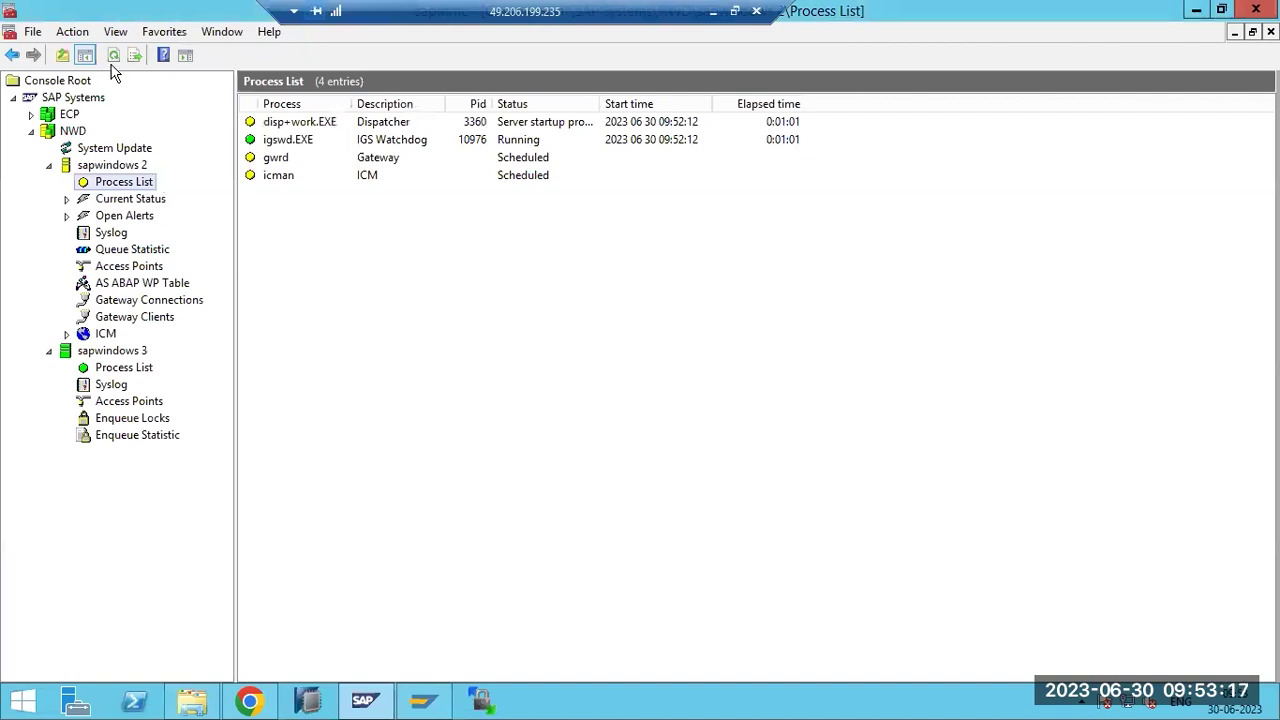
click(112, 55)
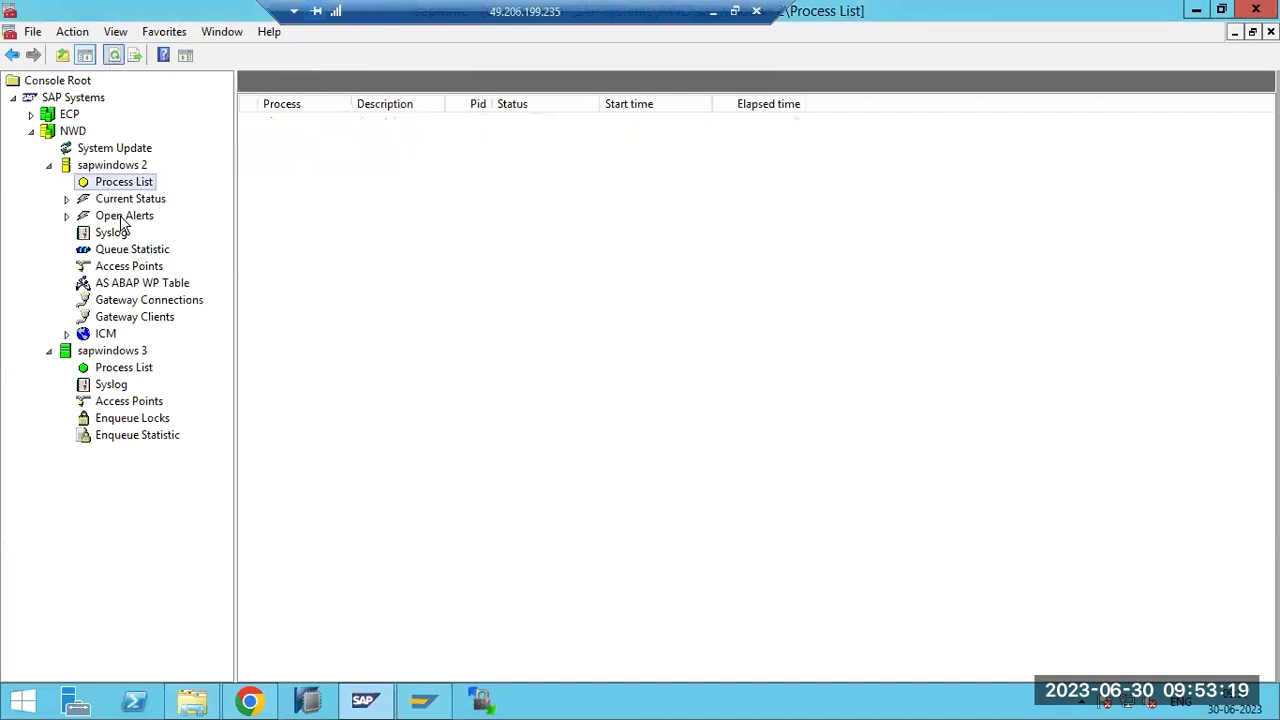
click(133, 285)
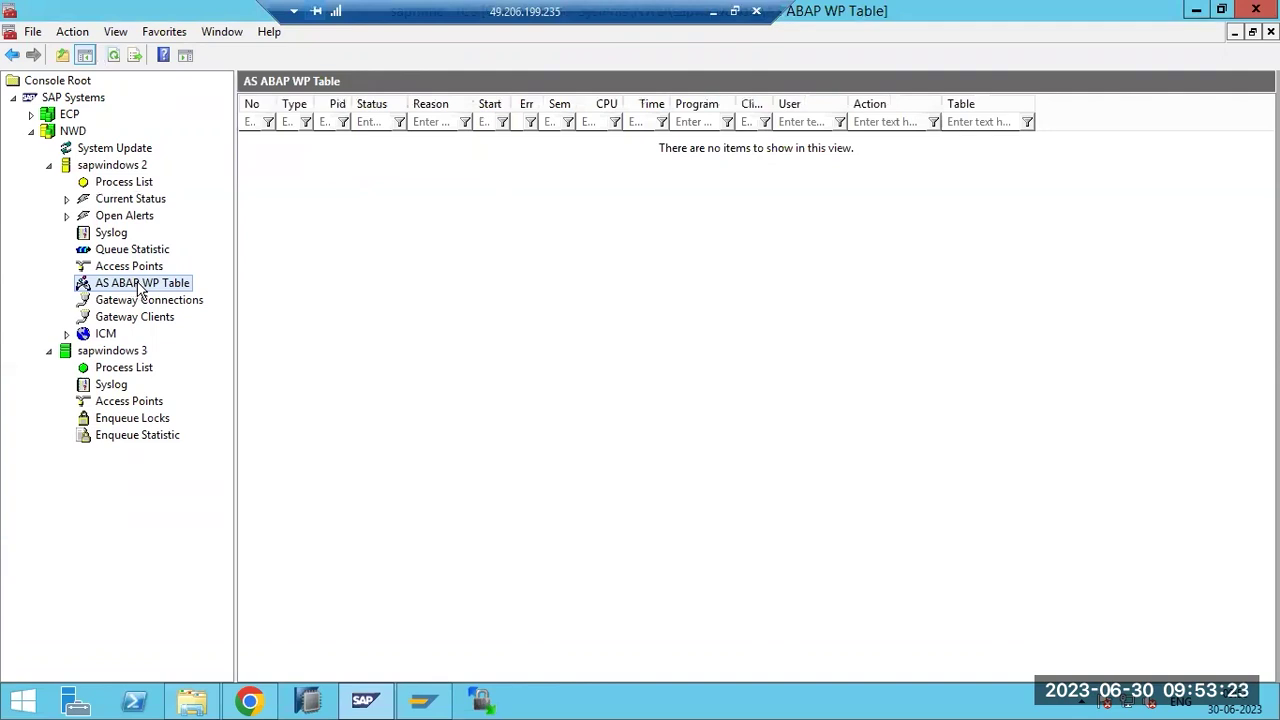
click(113, 55)
- Open the NWD\D02\work folder in File Explorer and sort its files by modification date, newest first
click(192, 700)
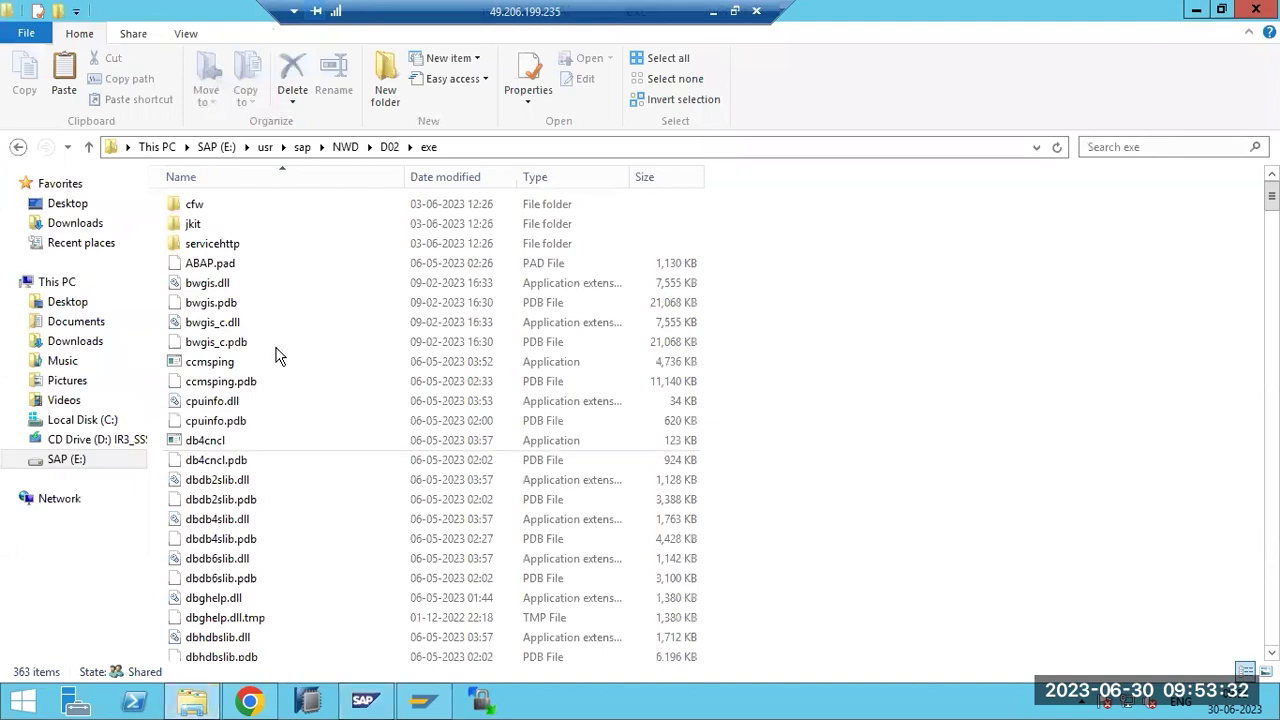
click(389, 147)
double_click(211, 304)
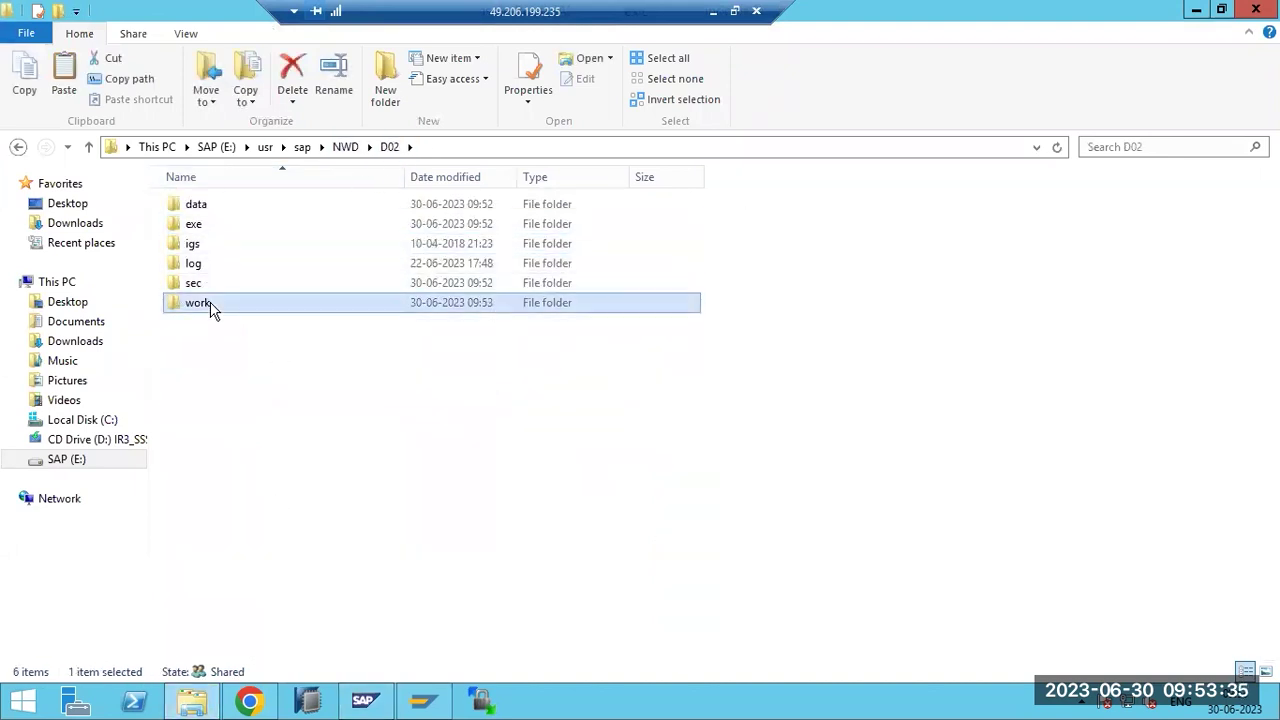
click(467, 178)
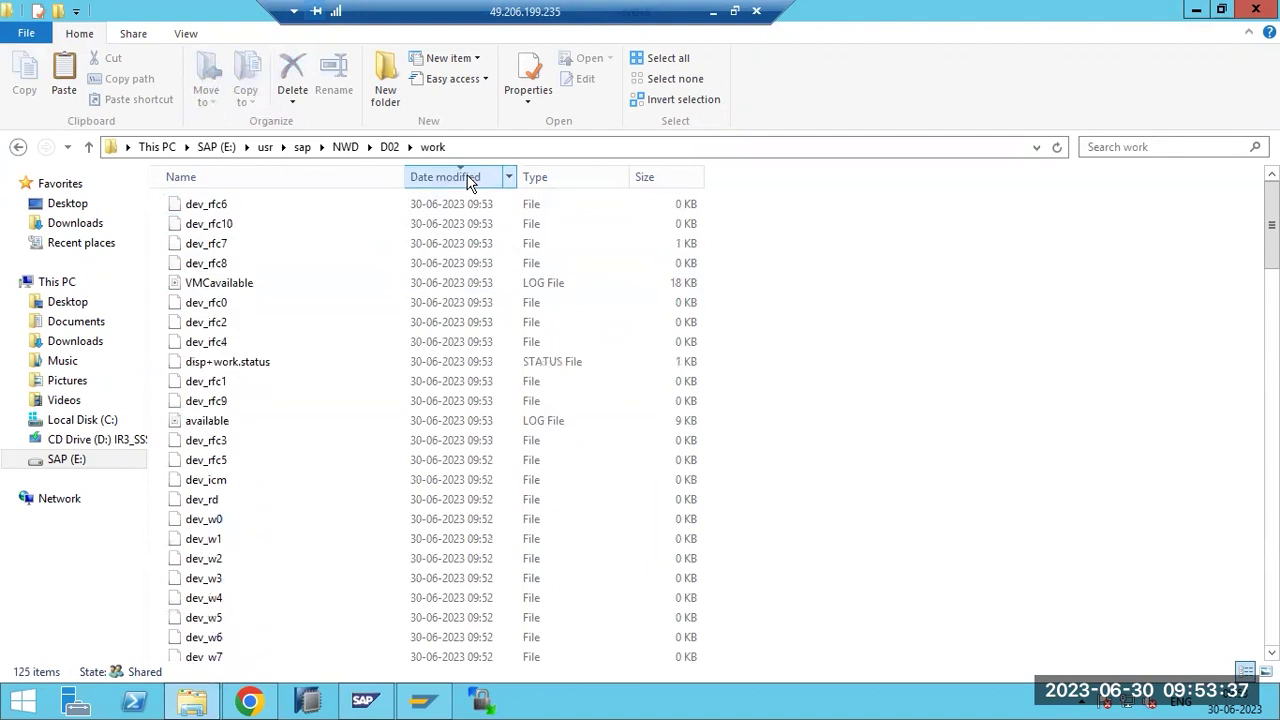
click(467, 178)
click(467, 178)
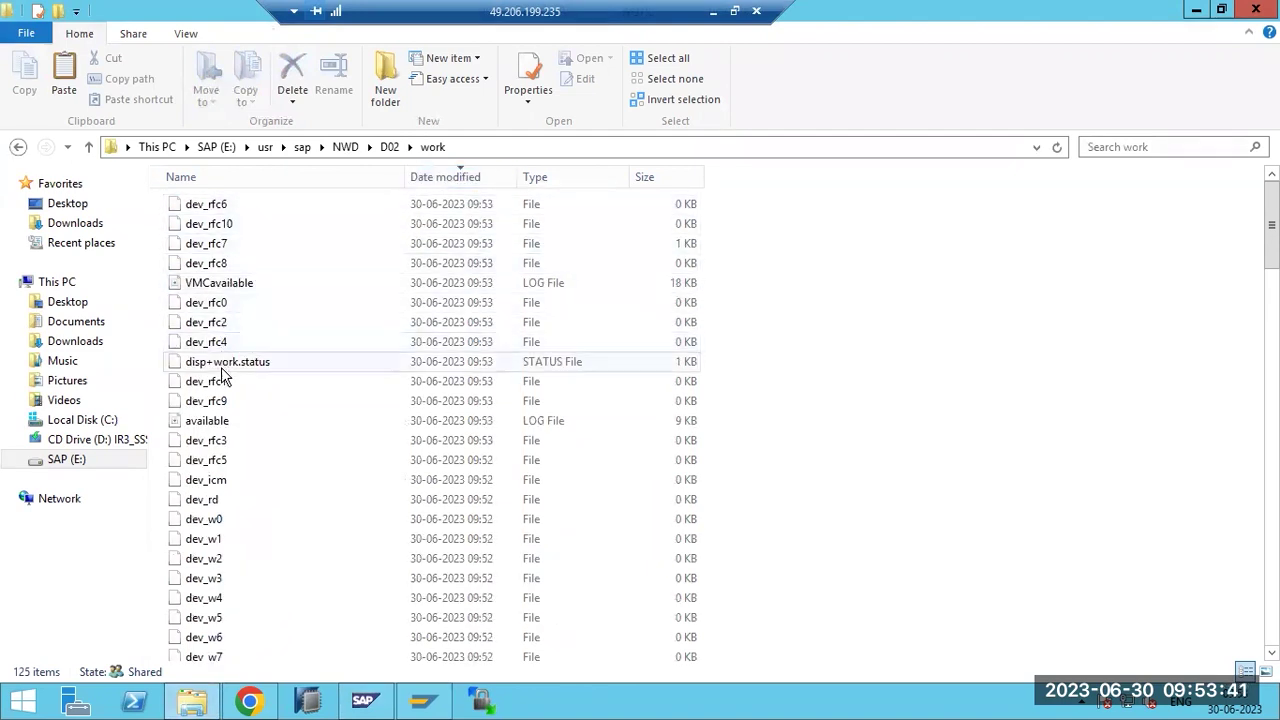
- Open the dev_w0 trace file in Notepad and maximize its window
double_click(222, 518)
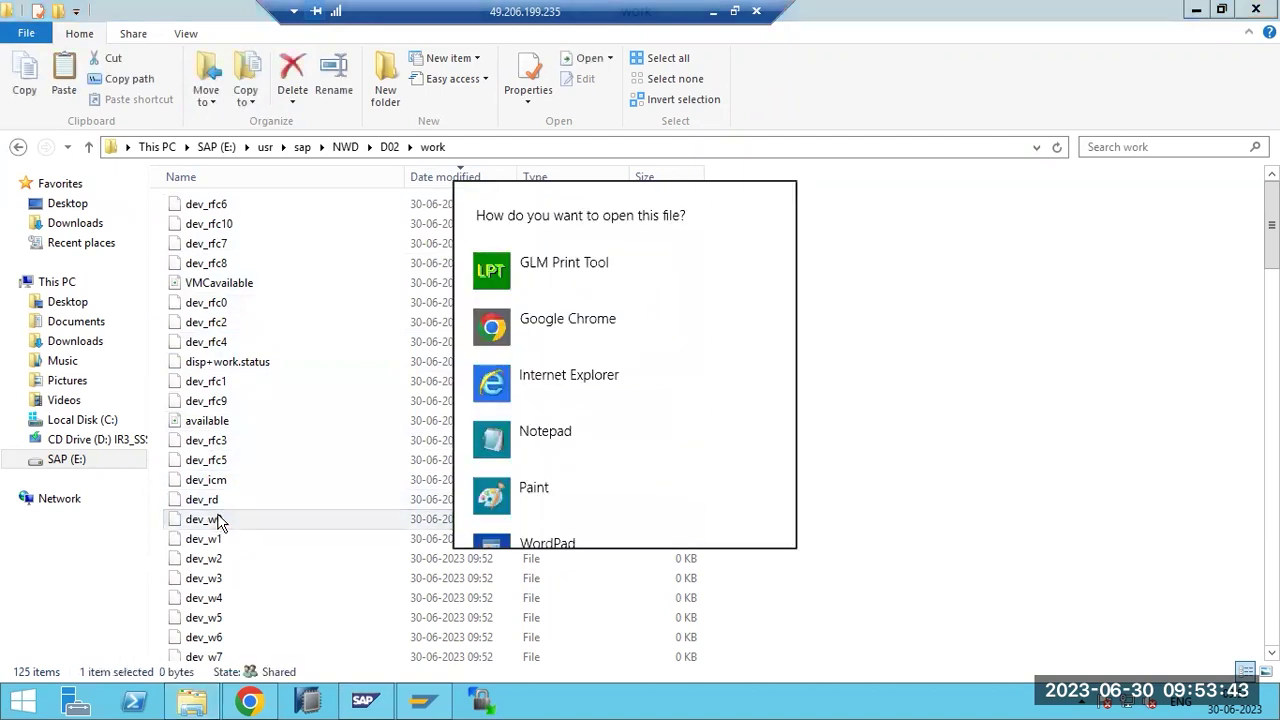
click(549, 444)
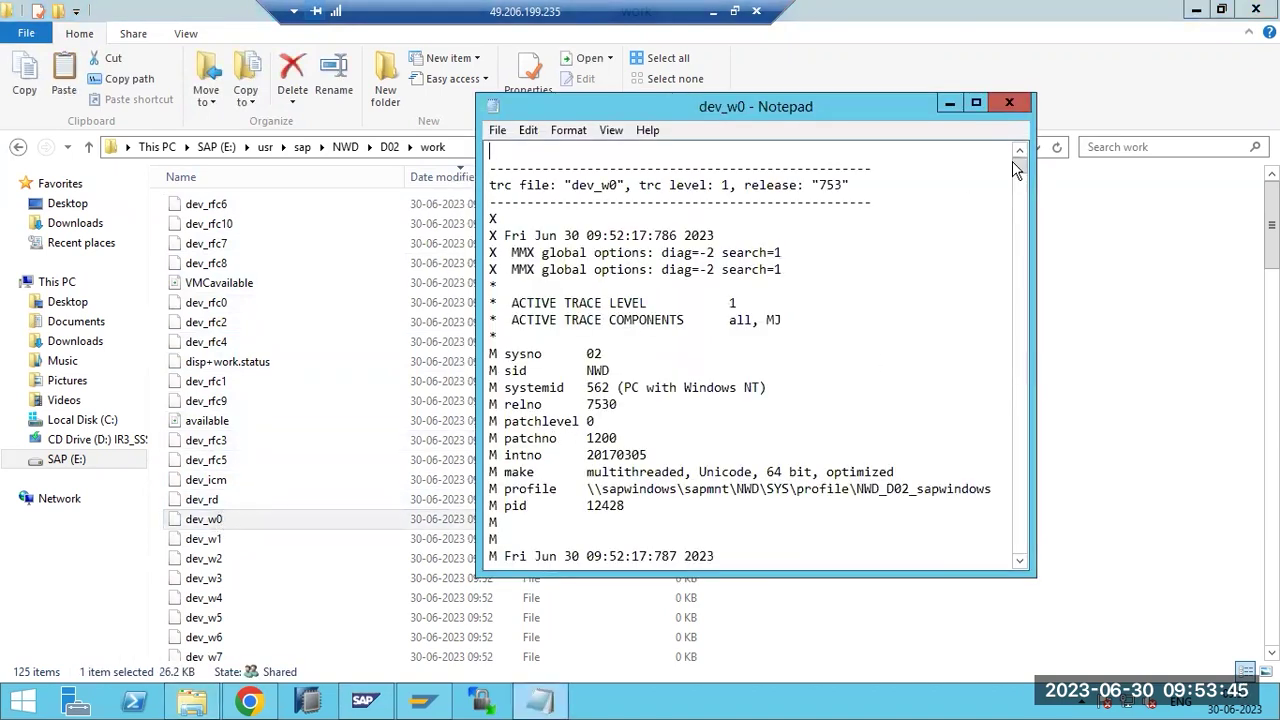
click(977, 105)
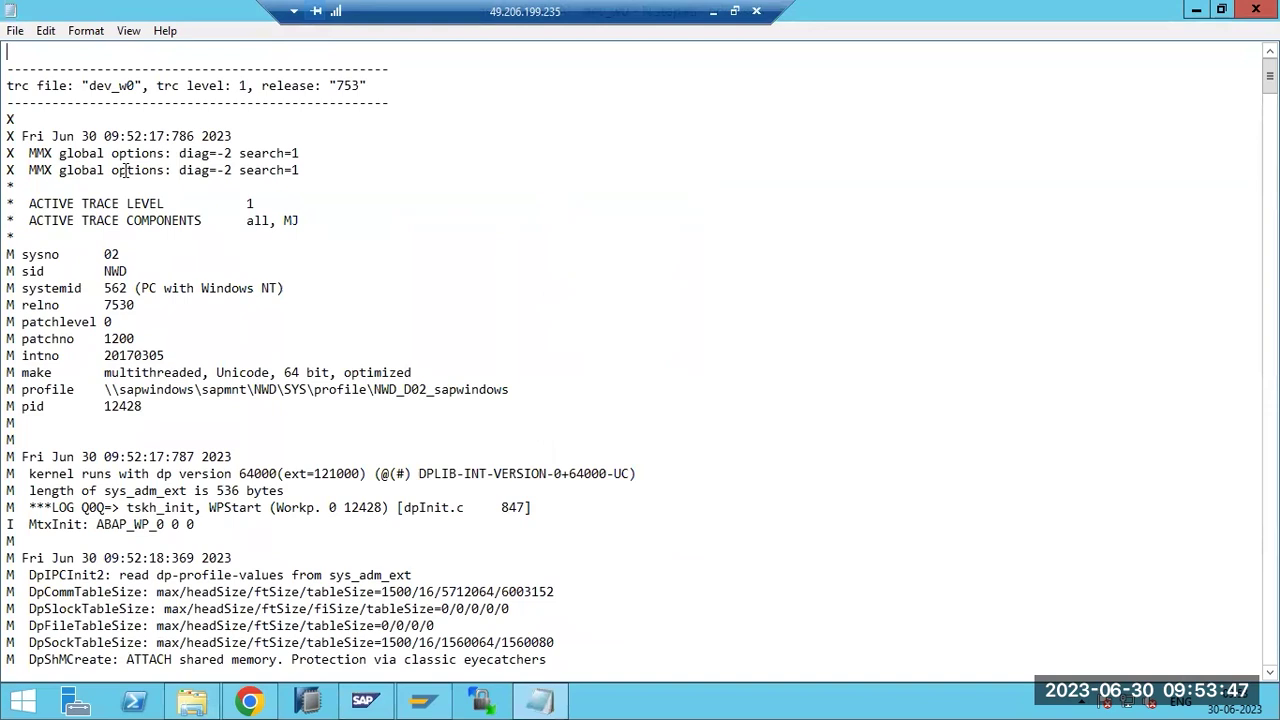
- Examine the dev_w0 trace header for the release, patch number, profile path and kernel startup lines, highlighting each
drag(104, 80, 204, 79)
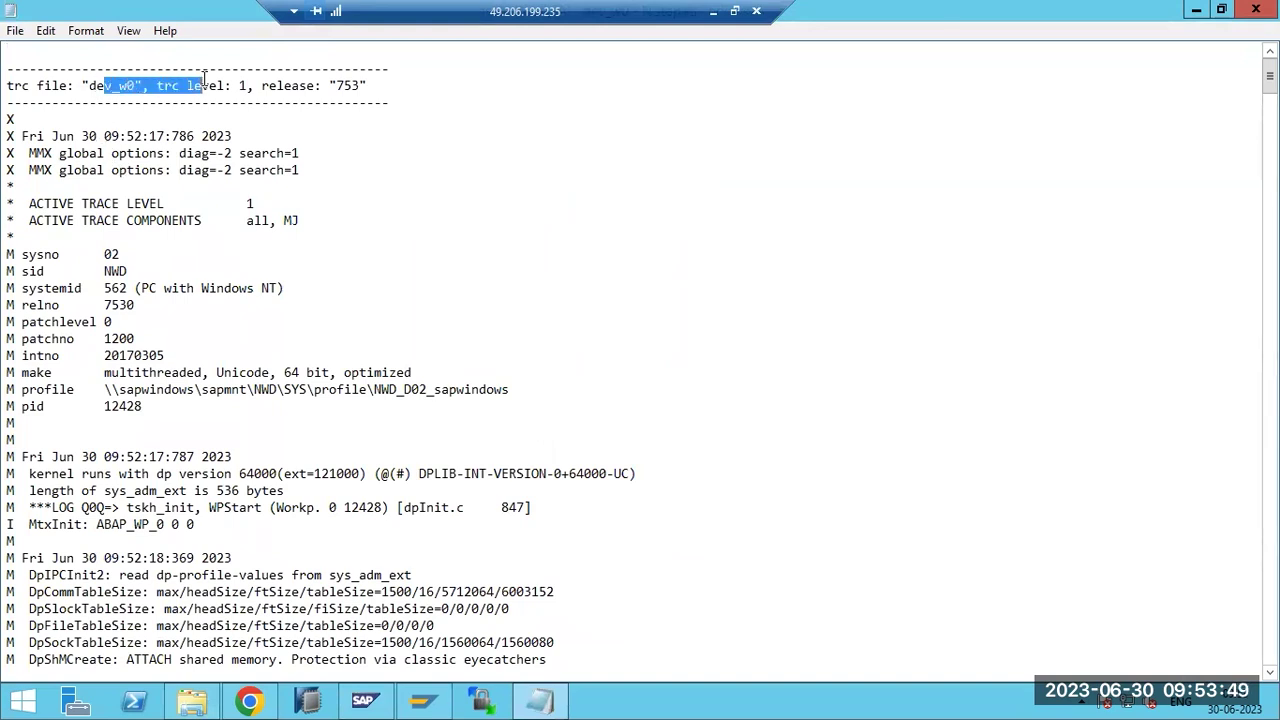
drag(285, 85, 368, 85)
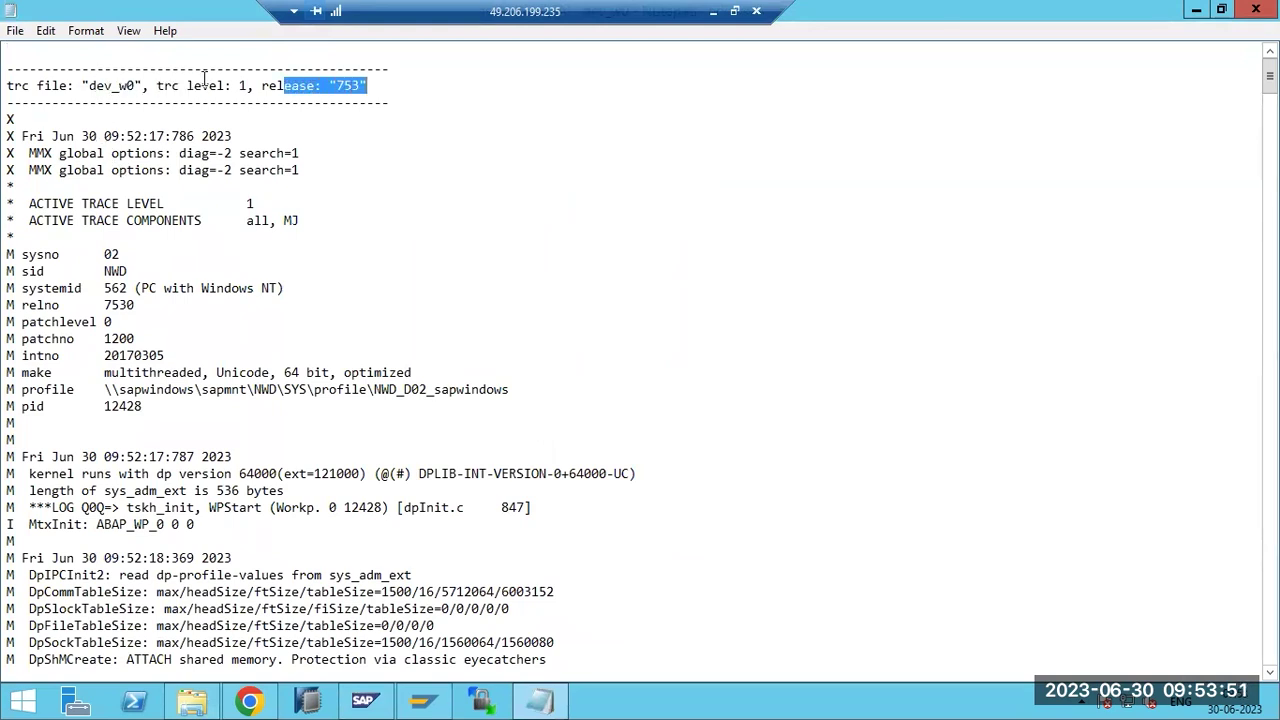
drag(58, 338, 152, 332)
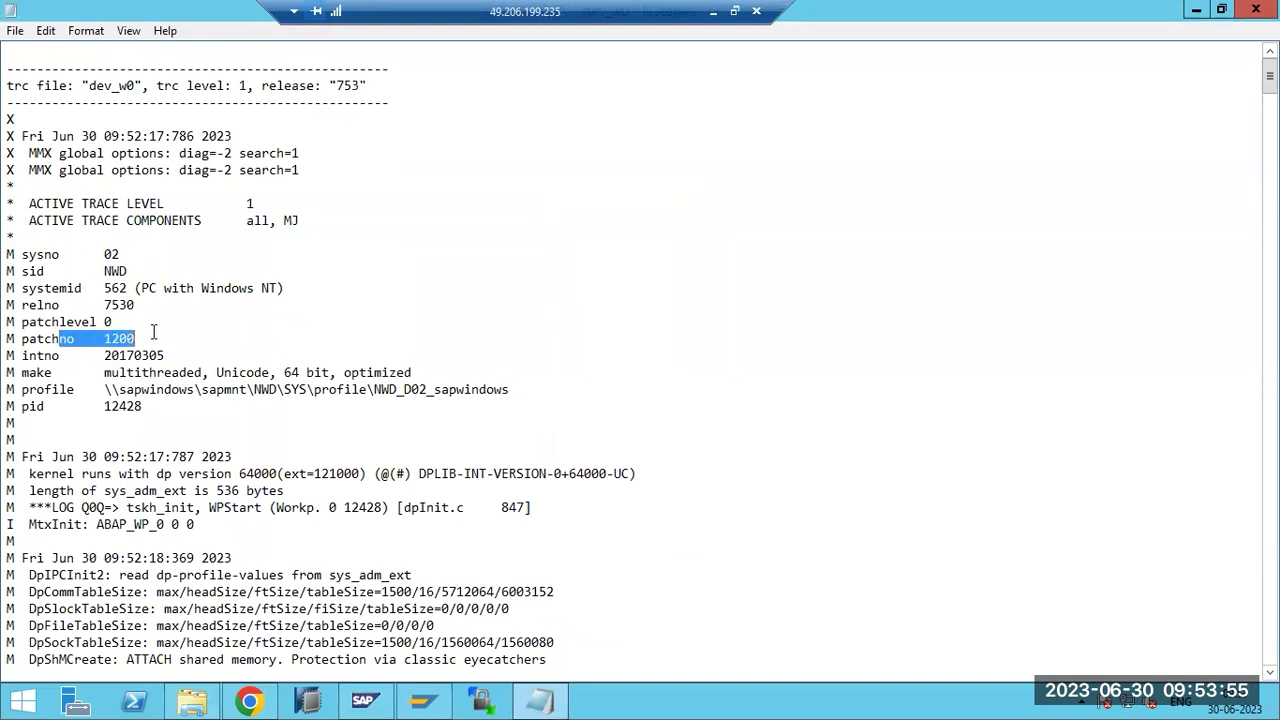
drag(111, 390, 507, 392)
scroll(151, 466, down, 1)
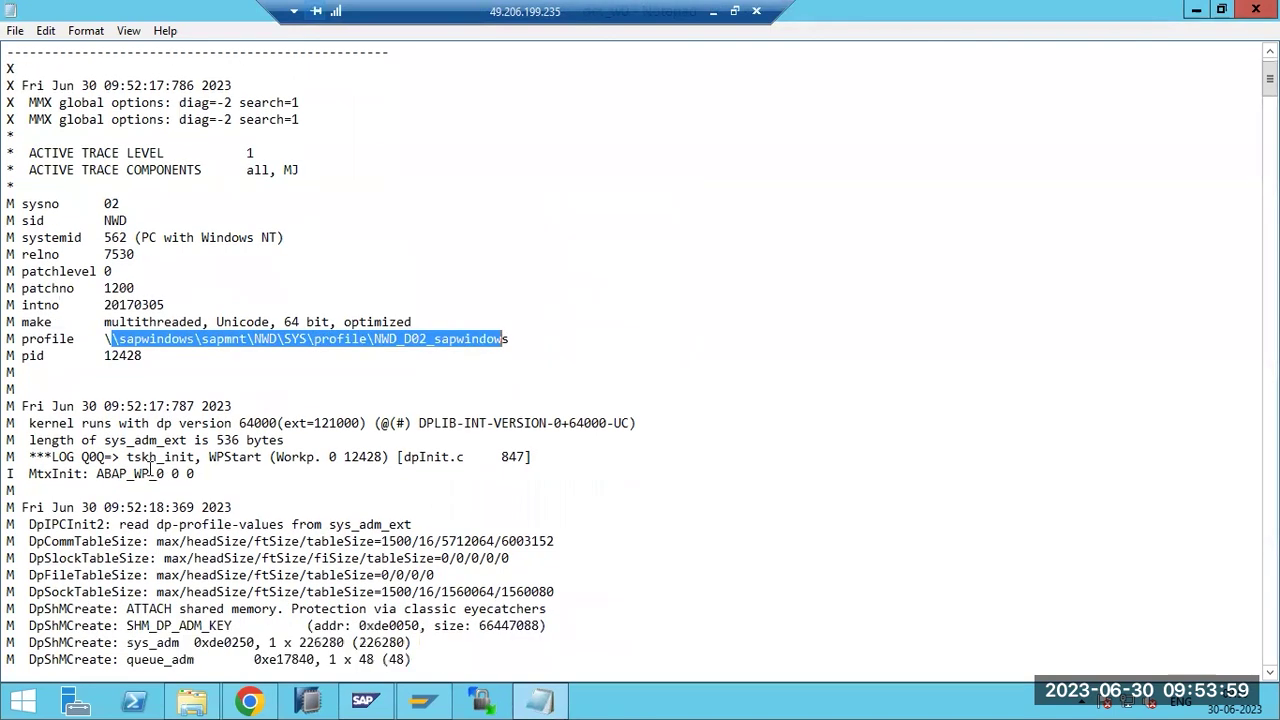
drag(82, 425, 337, 456)
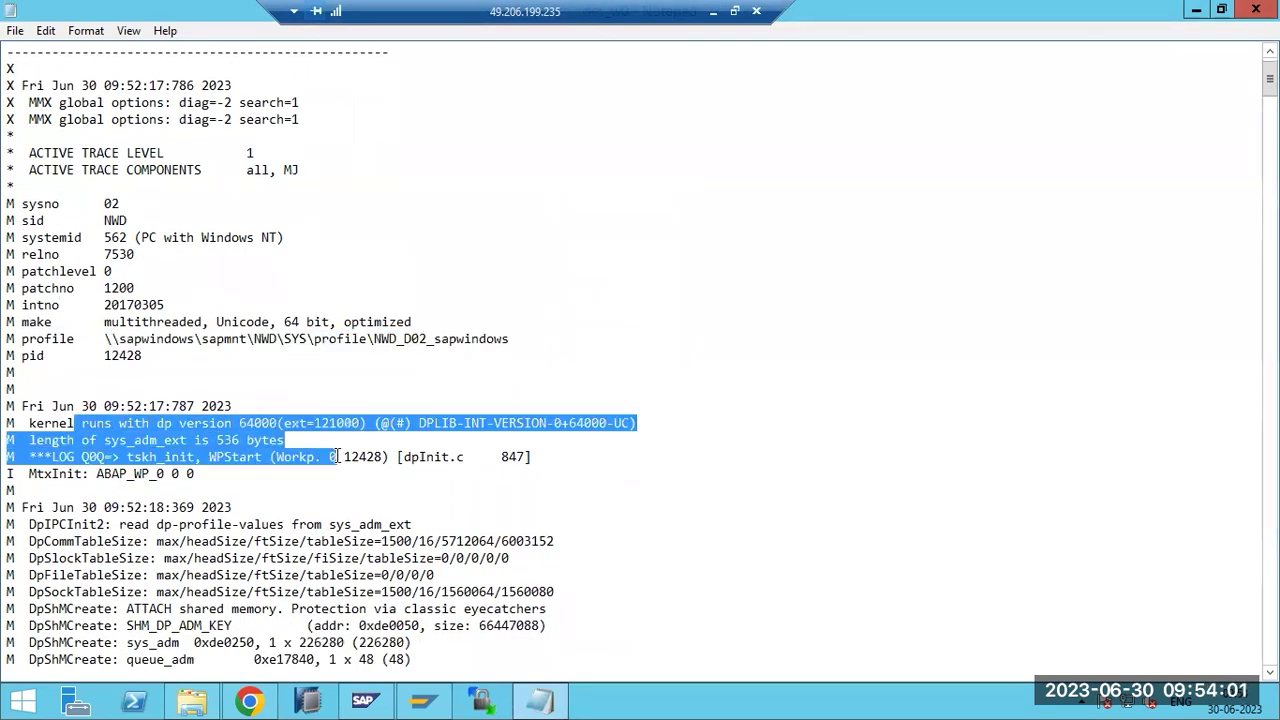
click(109, 374)
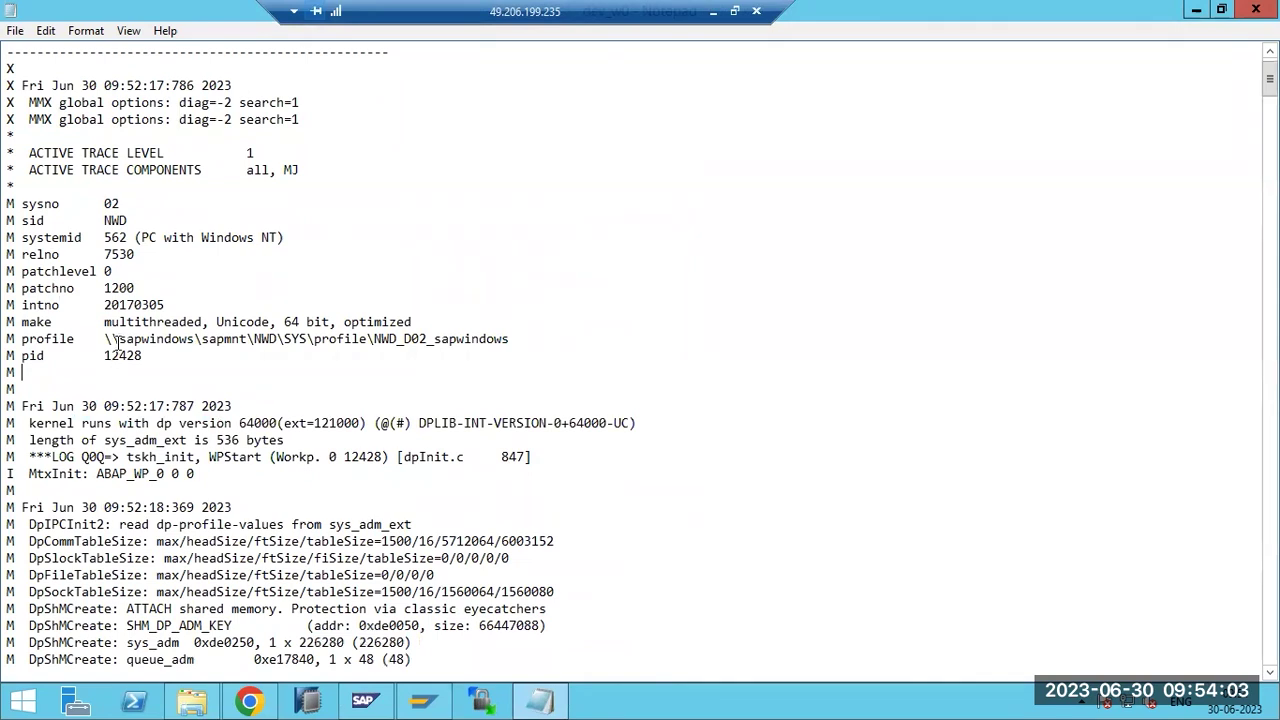
drag(144, 366, 9, 54)
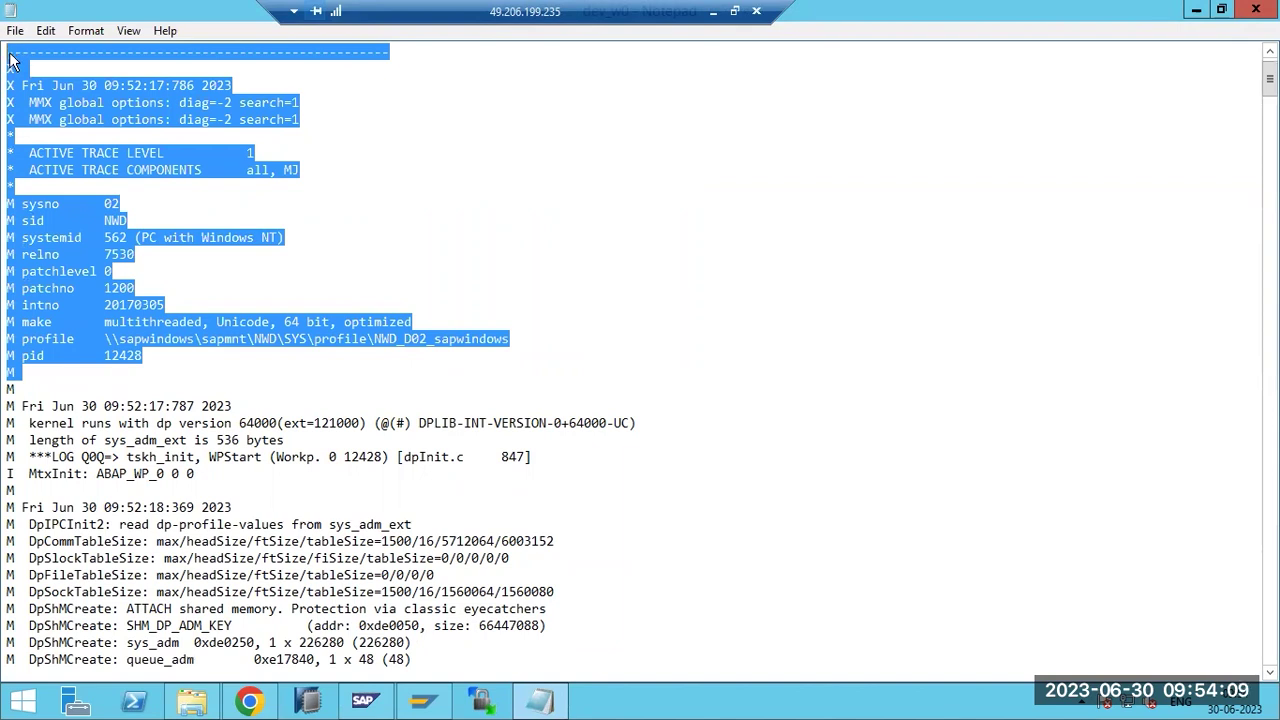
click(178, 152)
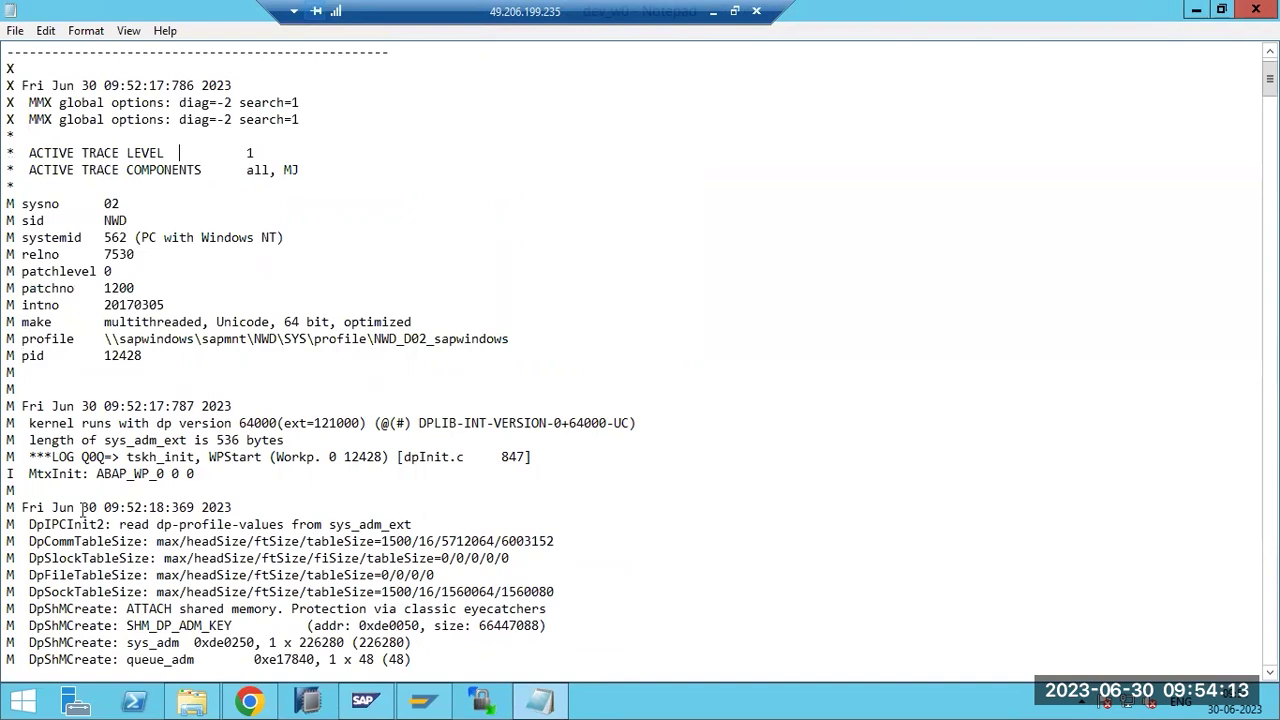
- Examine the dev_w0 trace from the startup header through the ITS plugin, SSF initialization and final enqueue entries
drag(267, 240, 279, 240)
drag(360, 339, 442, 340)
scroll(375, 400, down, 5)
scroll(376, 405, down, 7)
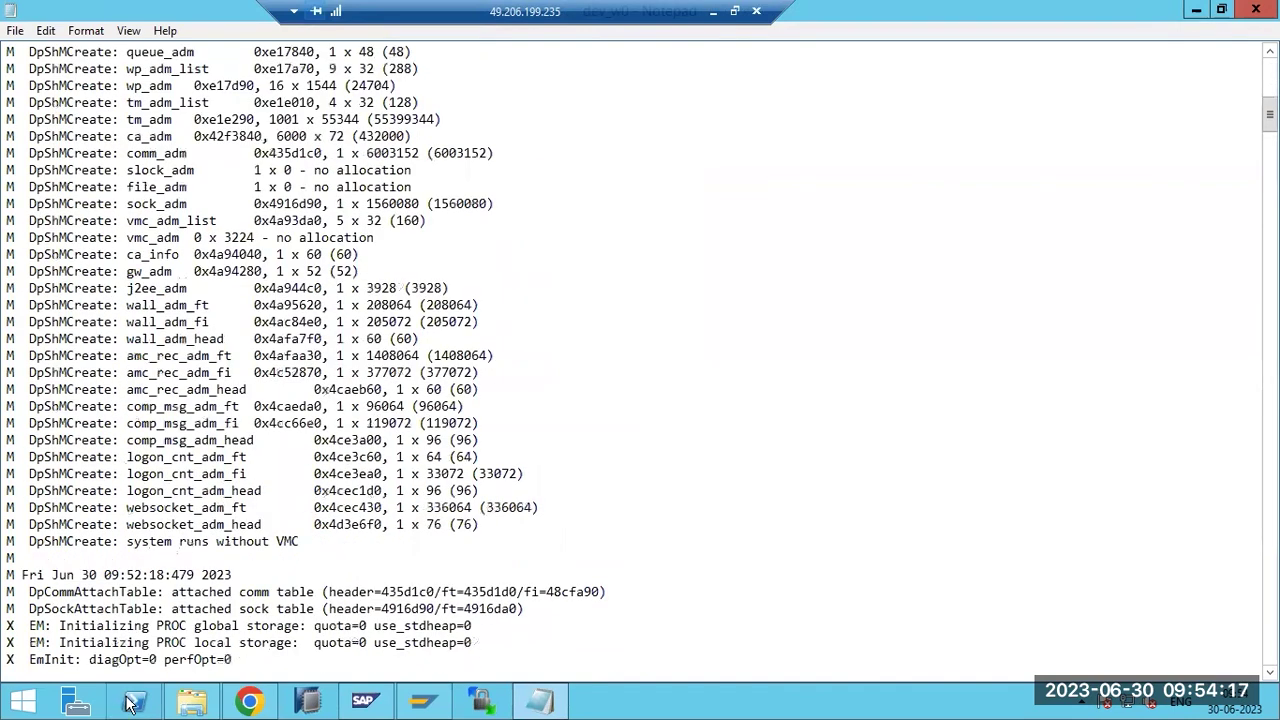
scroll(1150, 668, down, 20)
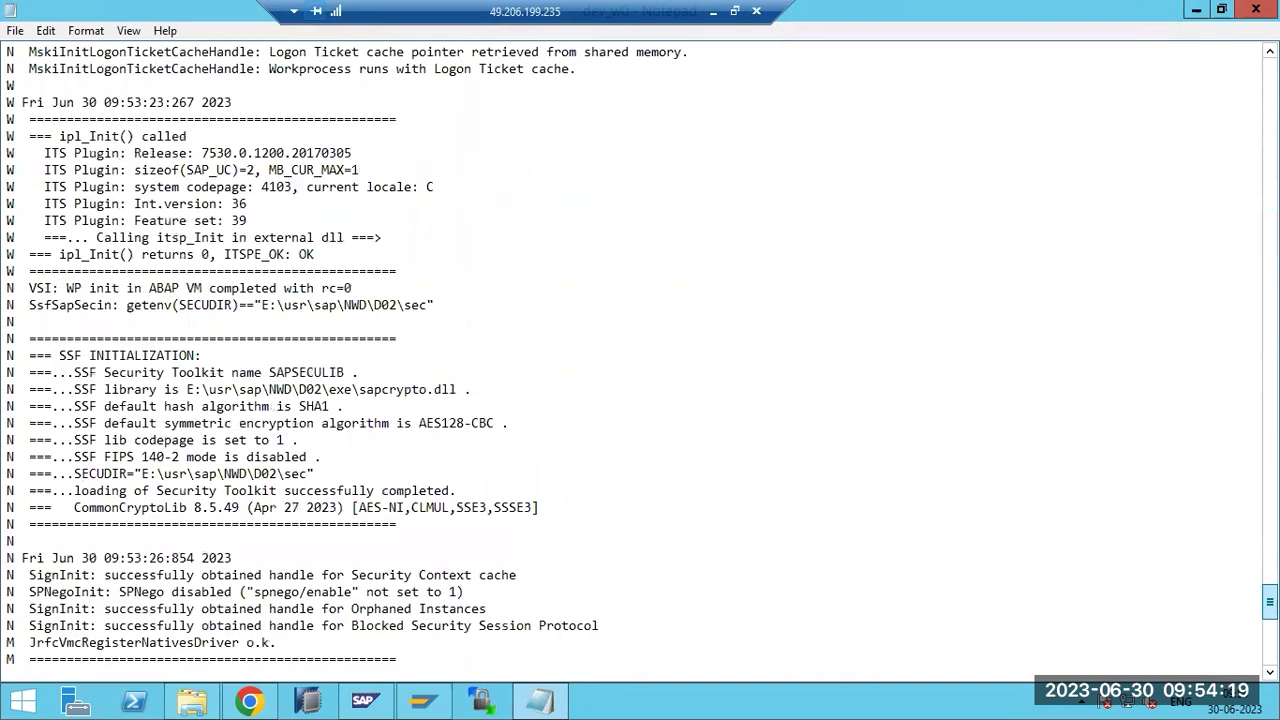
drag(386, 626, 197, 558)
drag(165, 500, 128, 425)
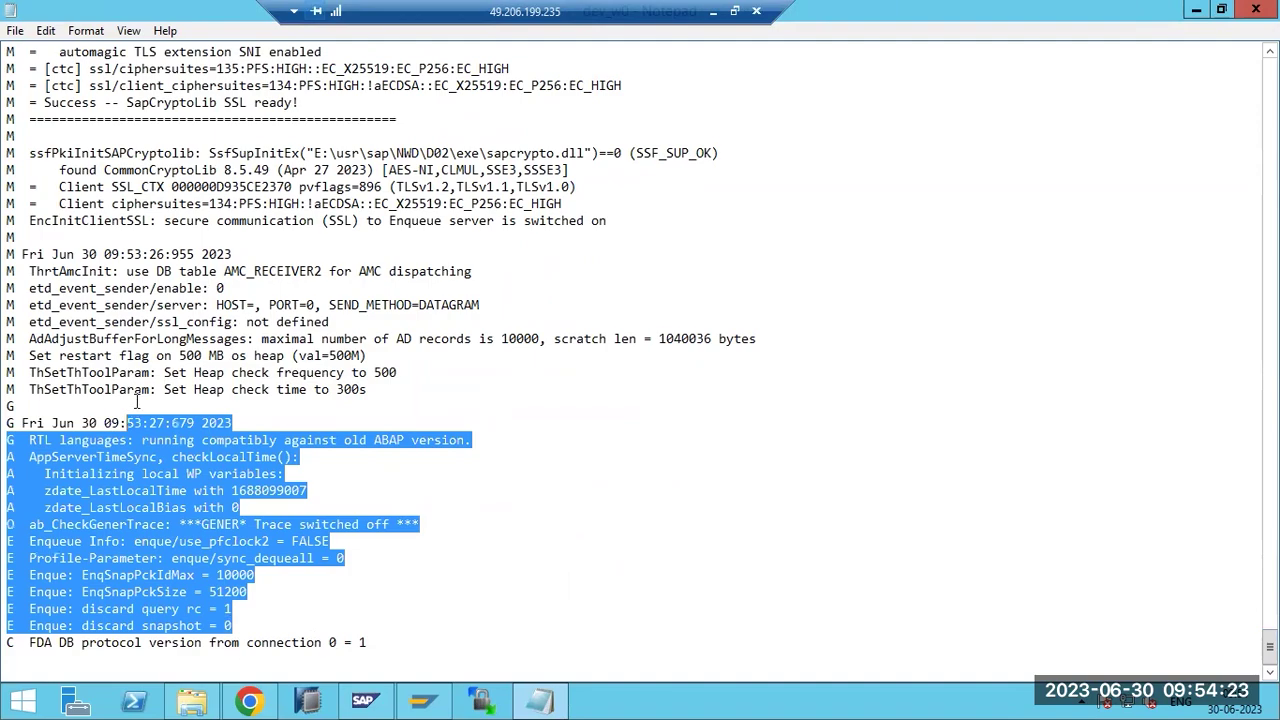
scroll(137, 400, up, 12)
scroll(145, 405, up, 20)
scroll(155, 400, up, 15)
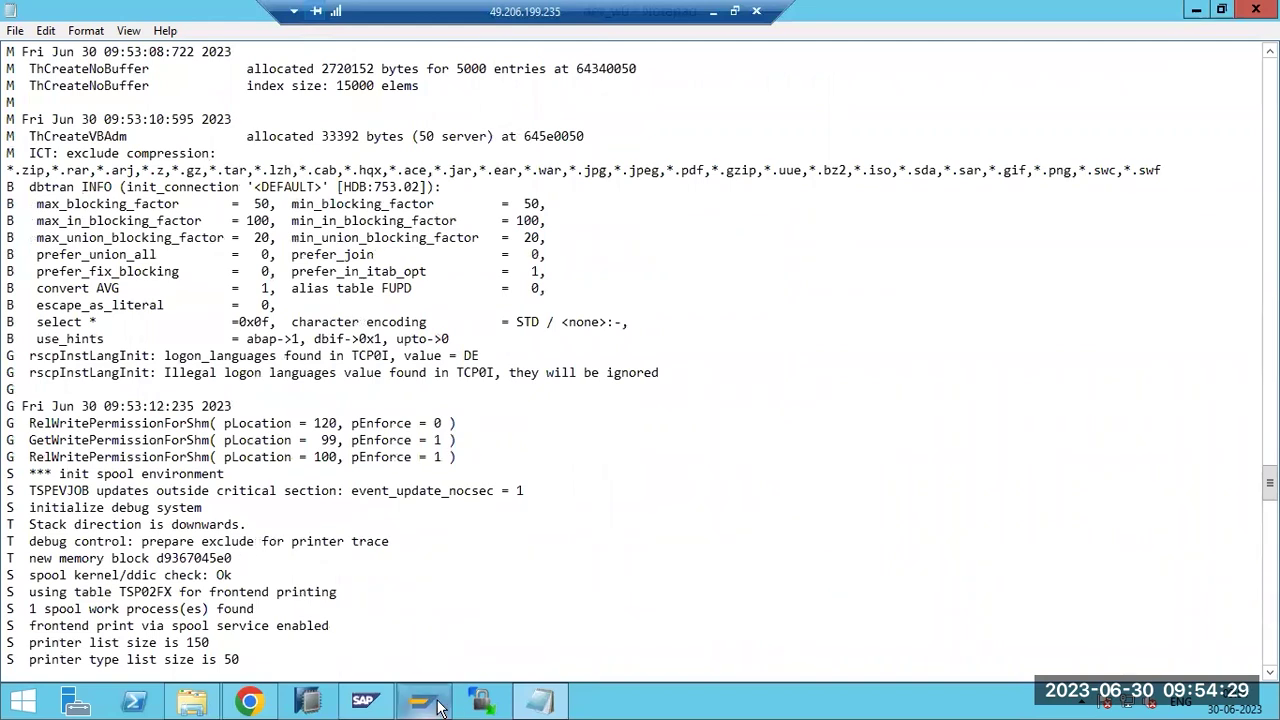
- Switch to SAP Logon and log on to the NWD system, client 100, as user basis with the account password
click(420, 703)
double_click(606, 206)
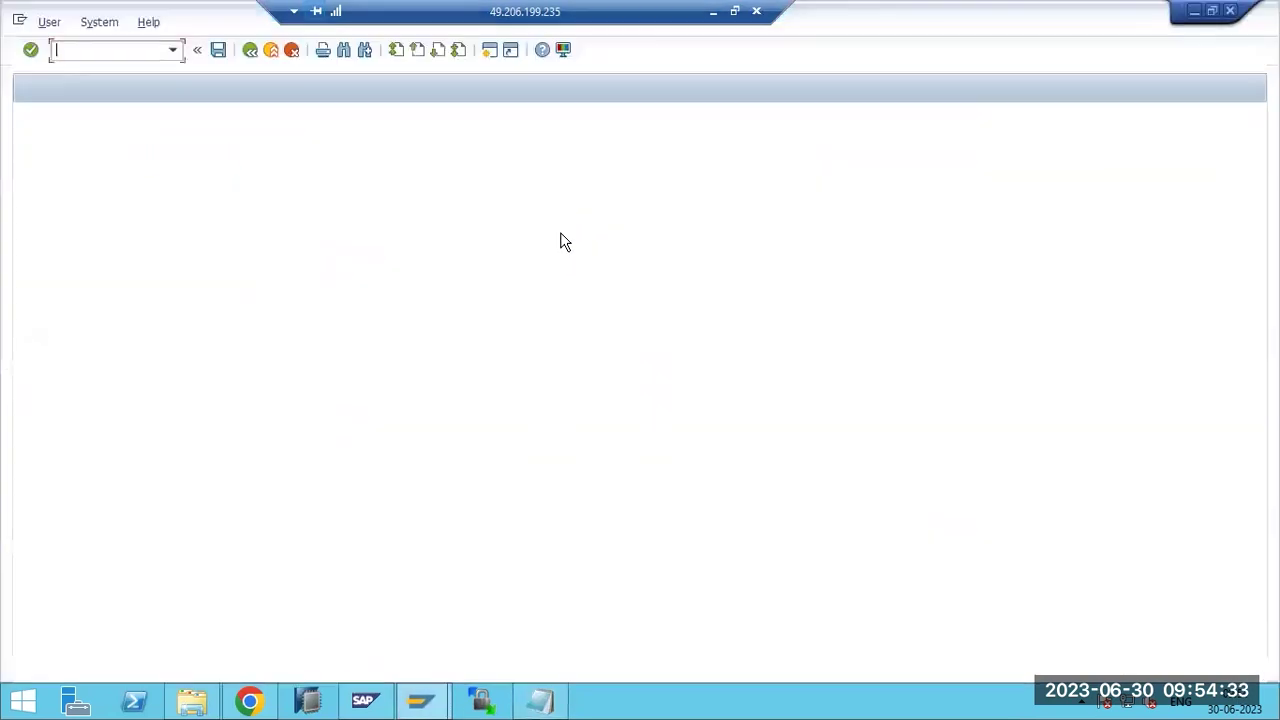
text(b)
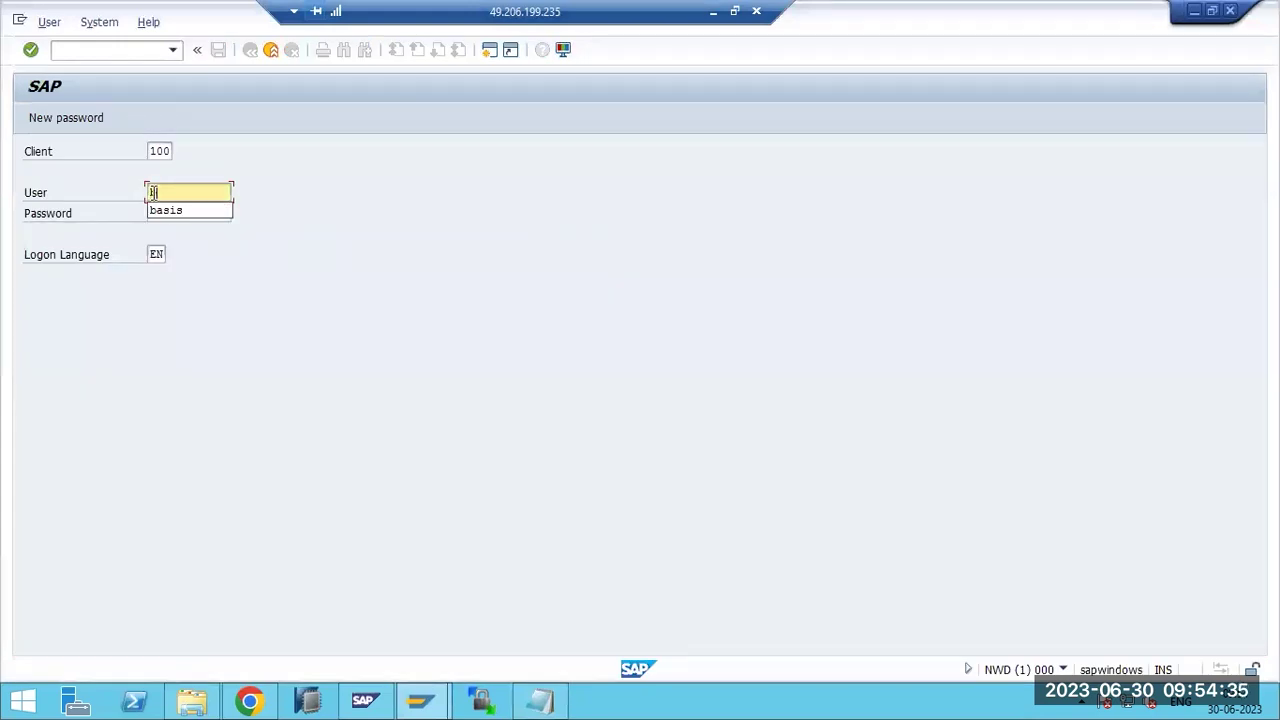
click(171, 211)
text(*******)
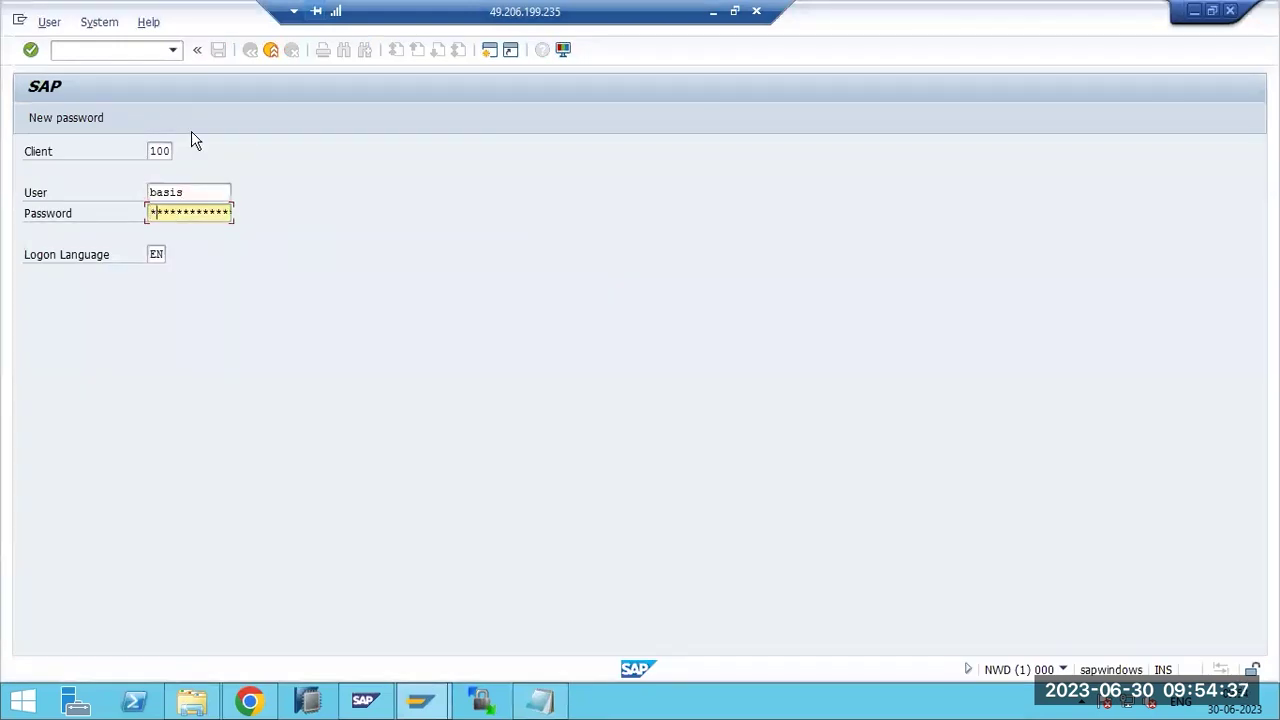
text(***)
key(Return)
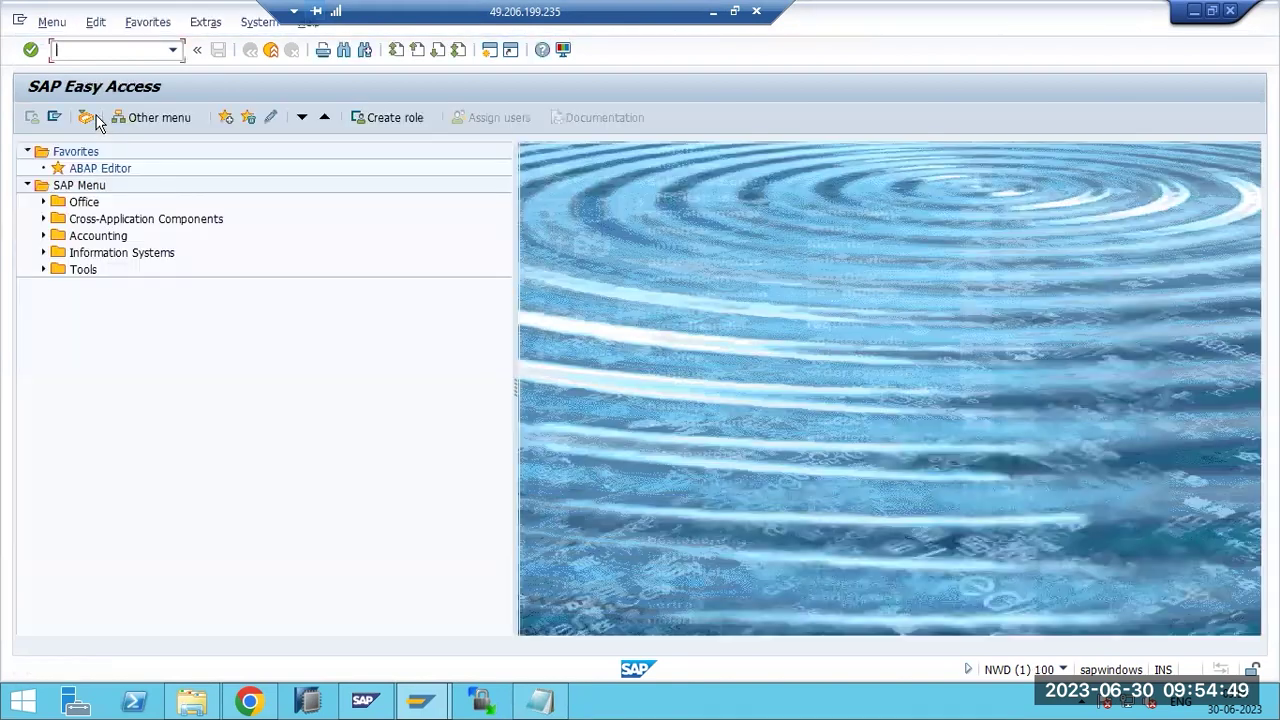
- Run the SAP initial consistency check with transaction SICK and return to SAP Easy Access
text(sick)
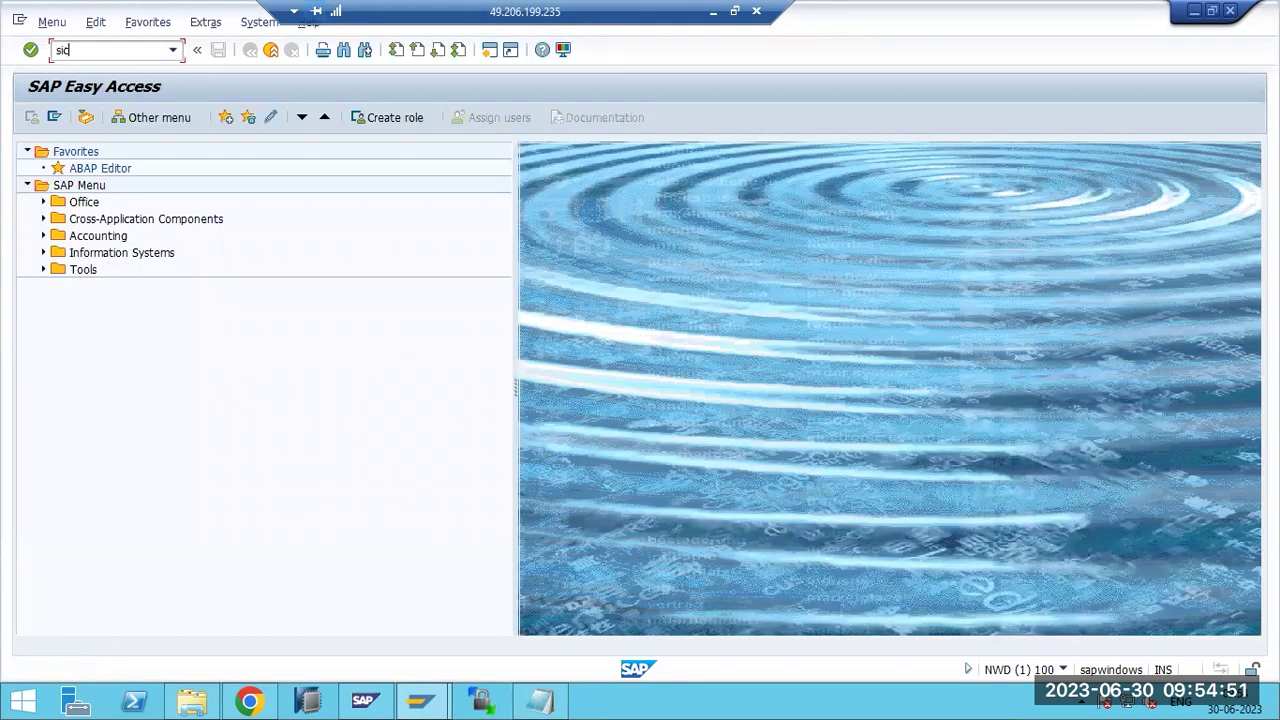
key(Return)
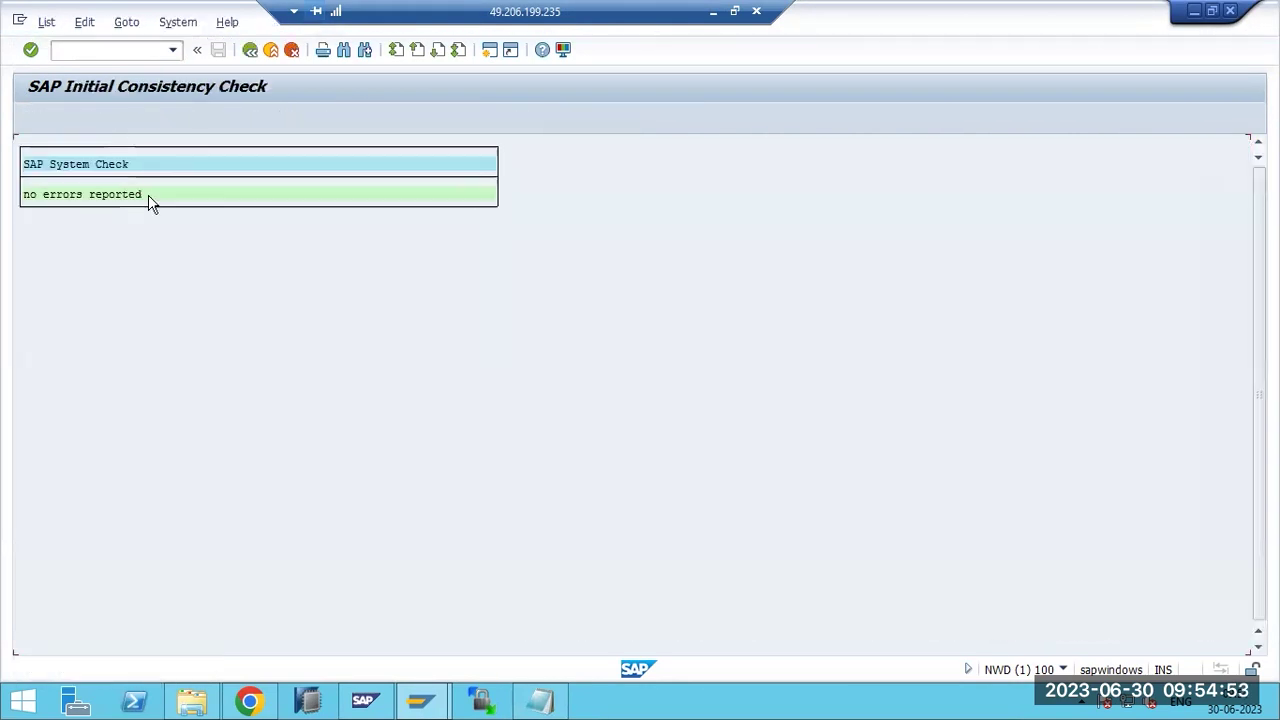
key(F3)
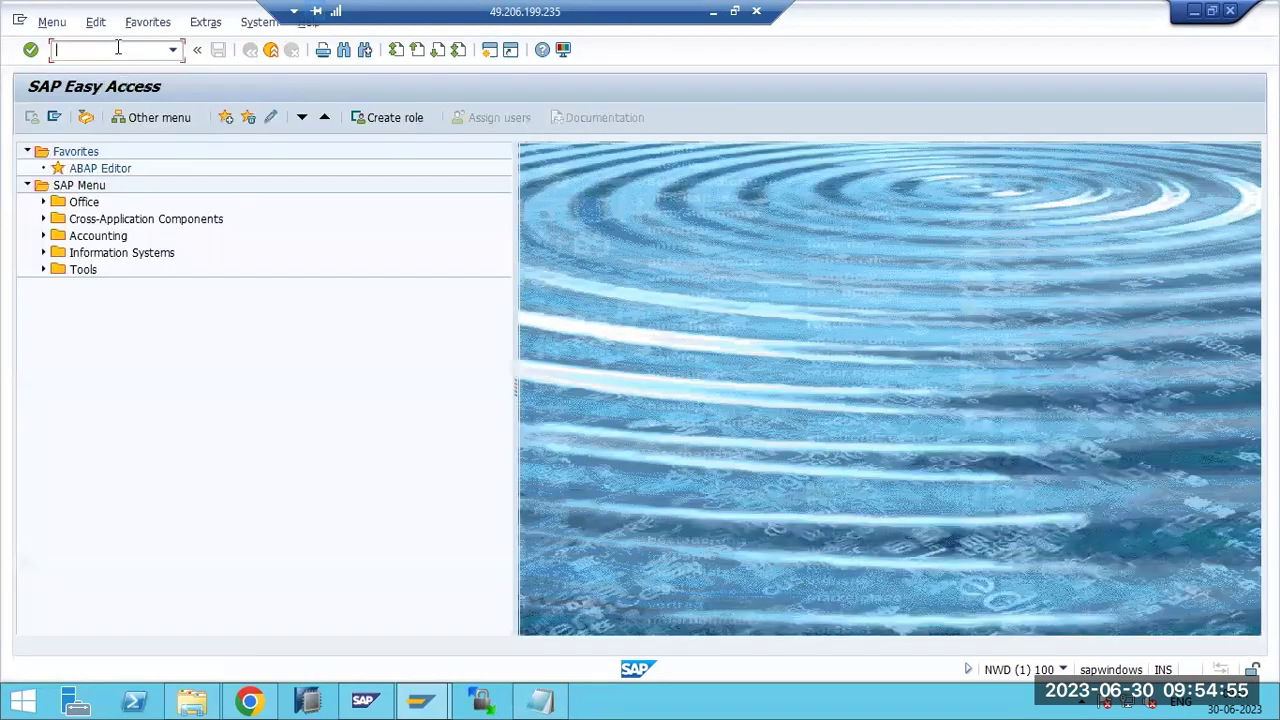
- Start ABAP dump analysis with transaction ST22 and list today's runtime errors, followed by yesterday's
text(st22)
key(Return)
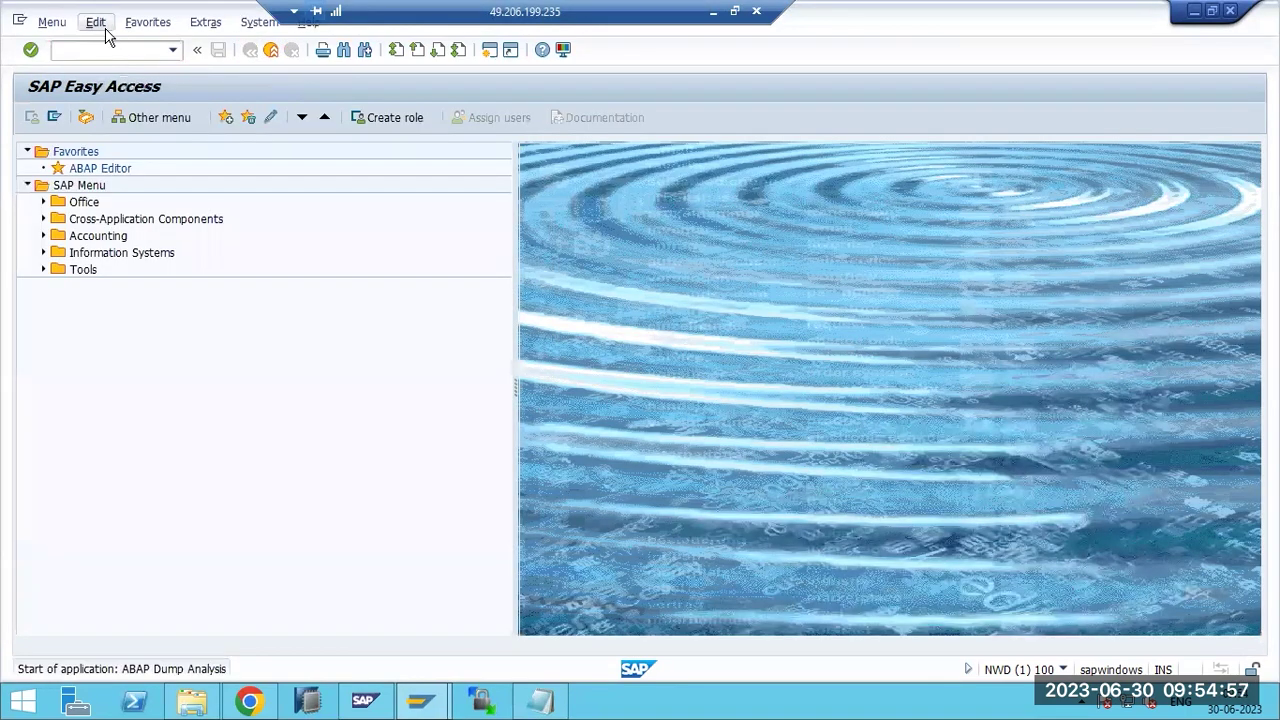
click(266, 193)
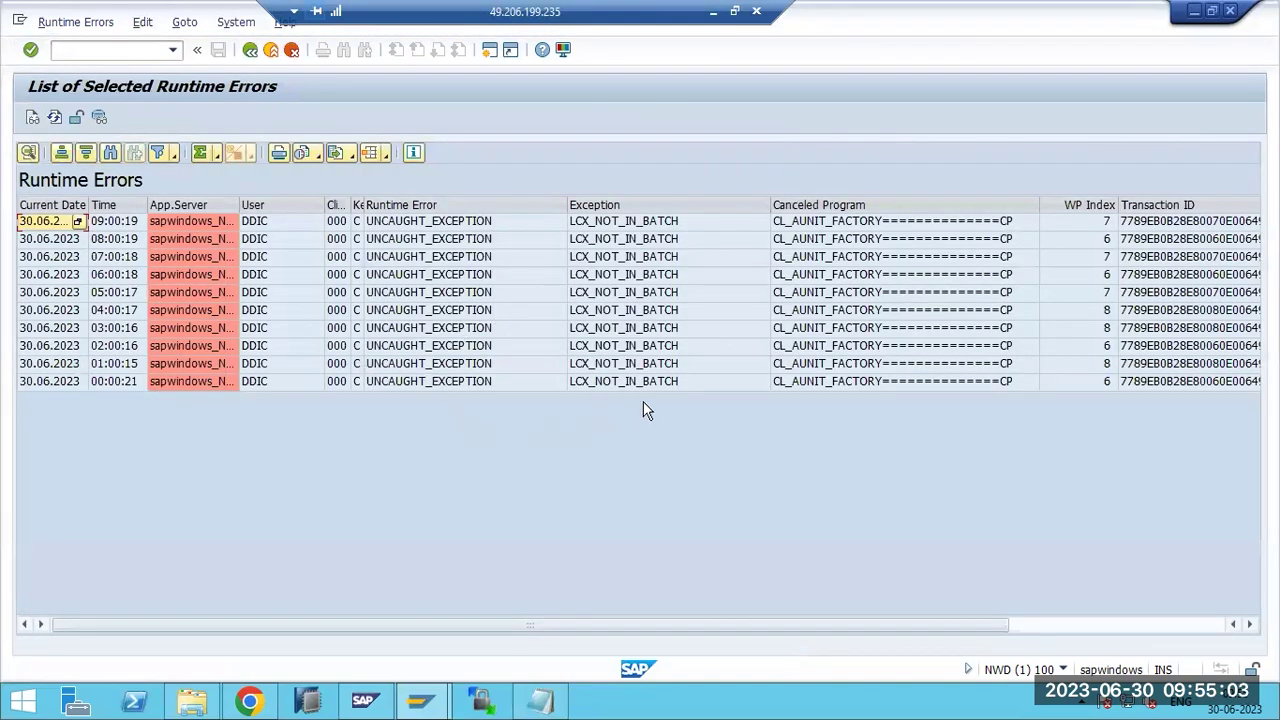
key(F3)
click(279, 236)
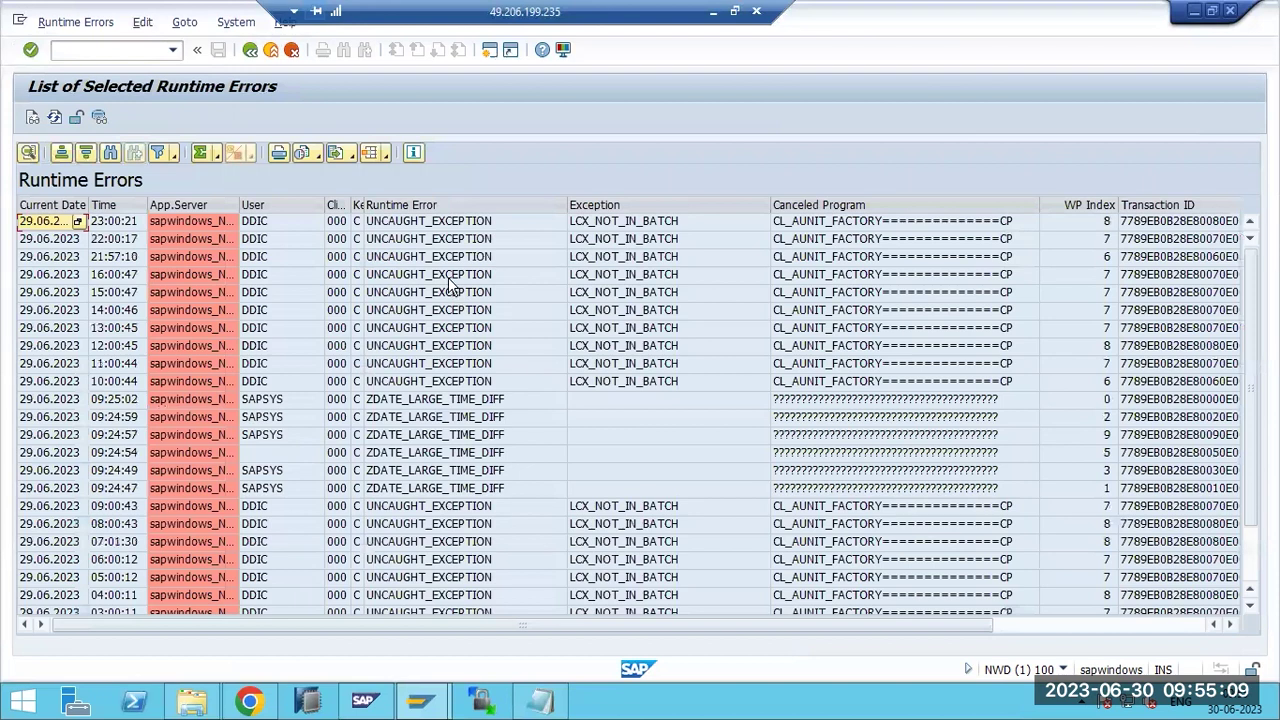
- Review the long text of yesterday's 23:00:21 UNCAUGHT_EXCEPTION dump and return to the runtime error selection
scroll(445, 548, down, 2)
scroll(446, 565, up, 2)
double_click(409, 229)
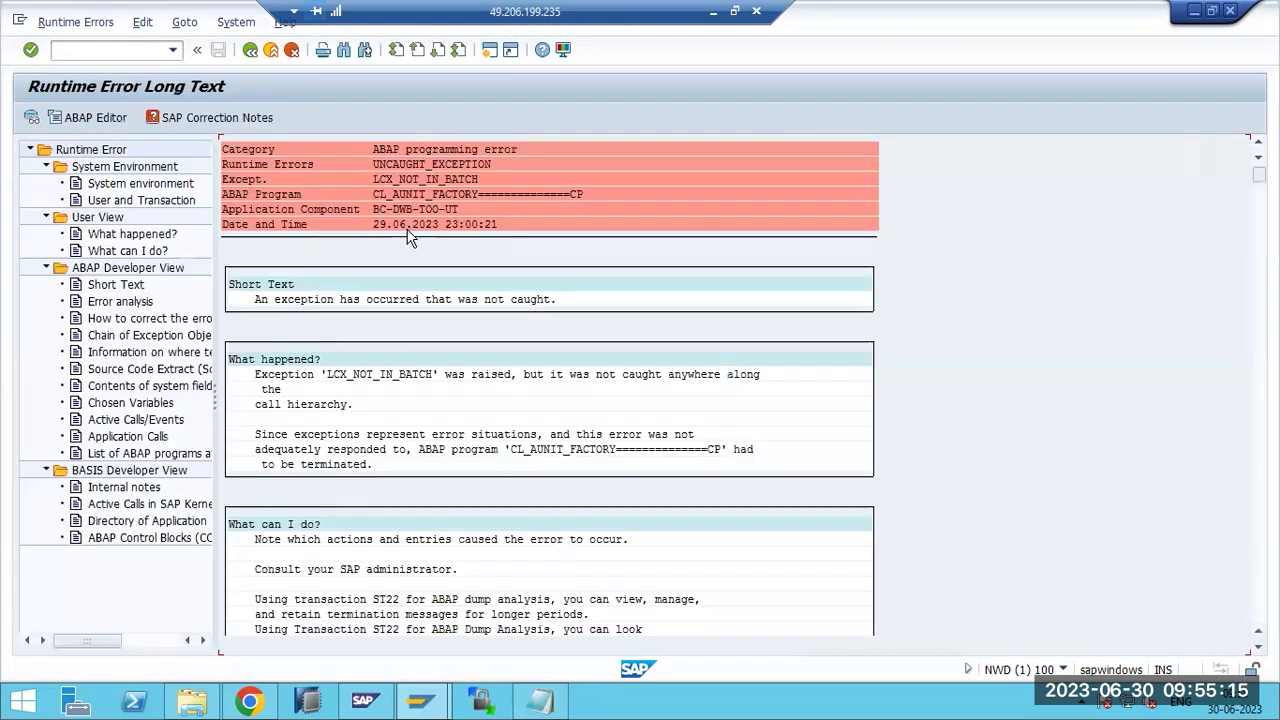
click(388, 376)
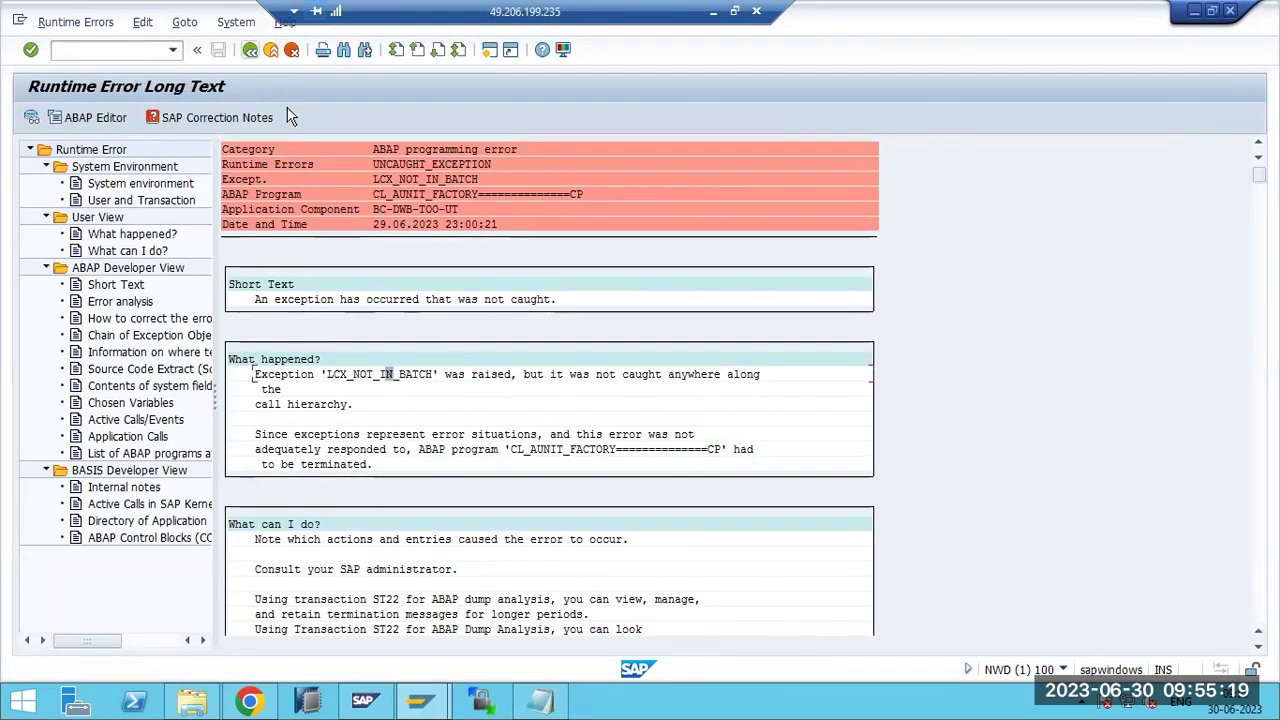
click(250, 49)
click(250, 49)
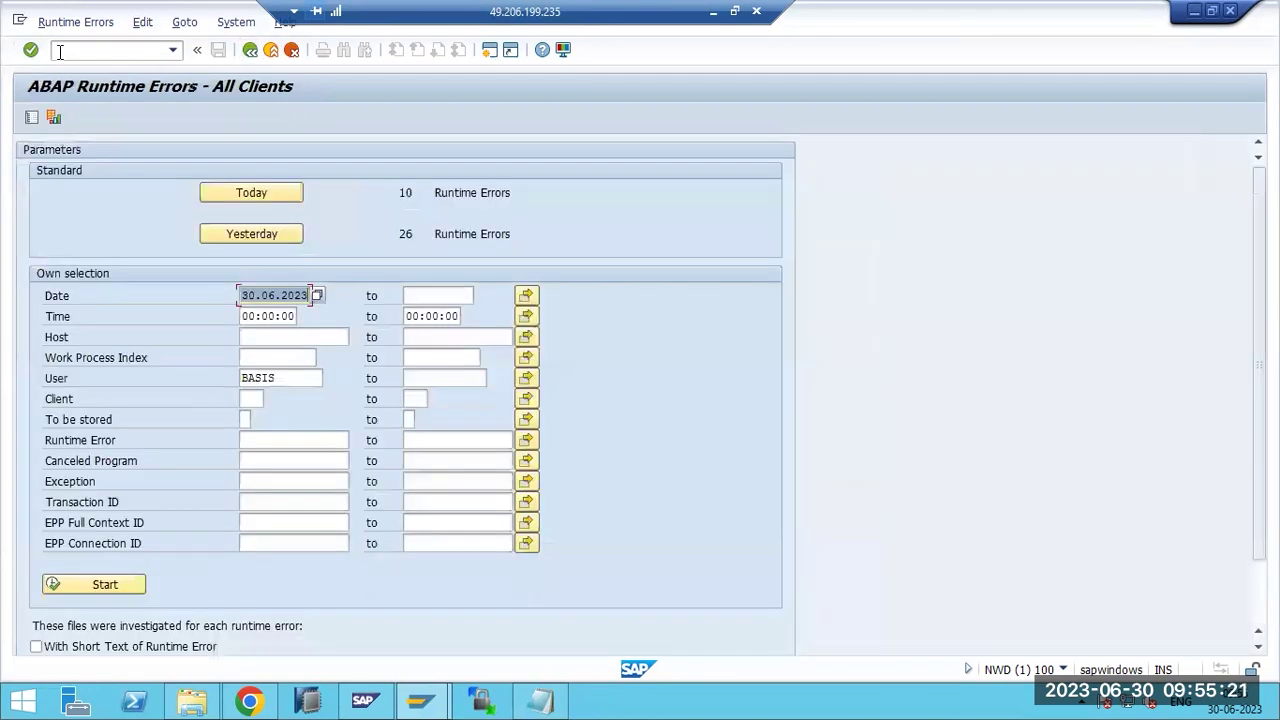
- Display the sapwindows_NWD_02 system log with transaction SM21, review its restart messages and return to SAP Easy Access
click(59, 50)
text(/nsm21)
key(Return)
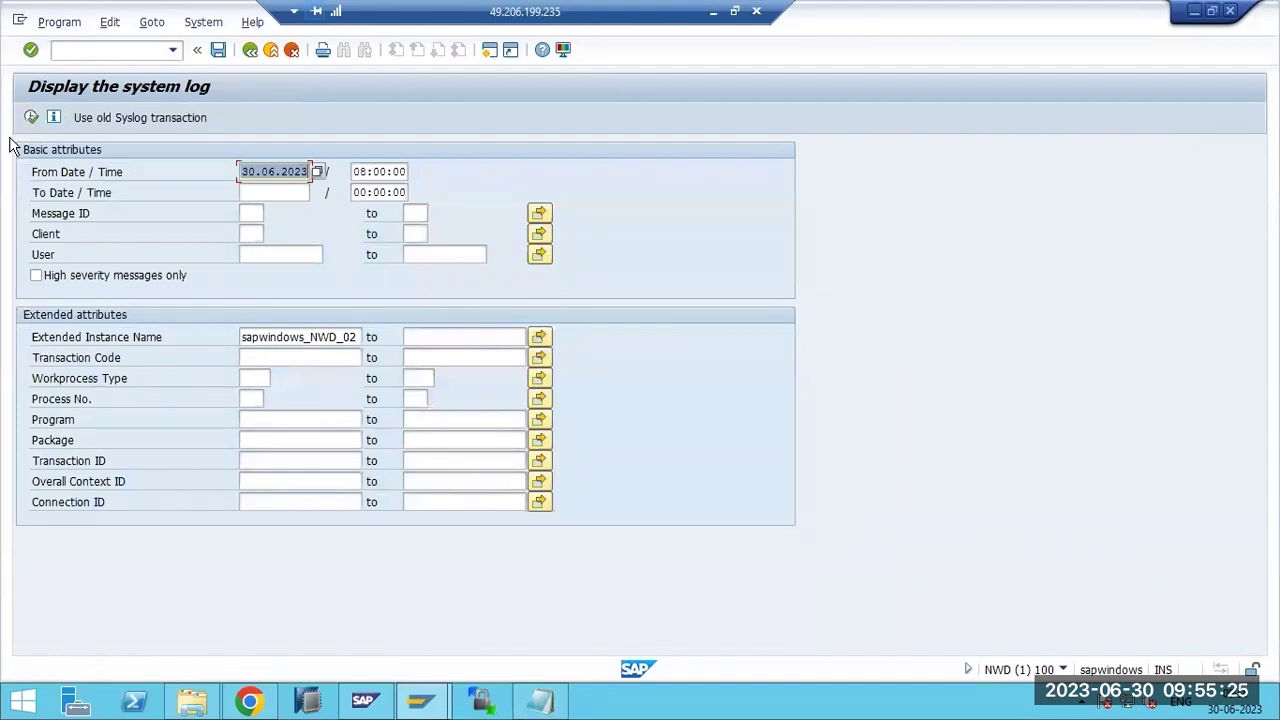
click(30, 119)
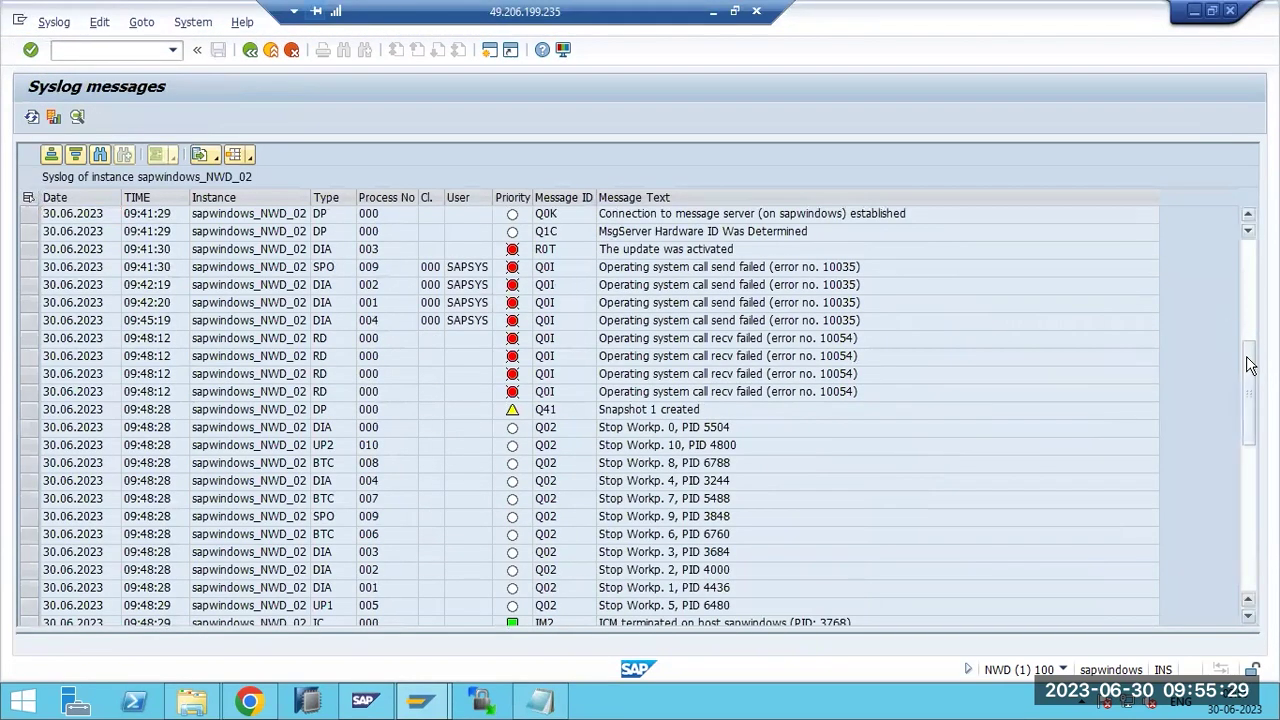
drag(1250, 362, 1249, 505)
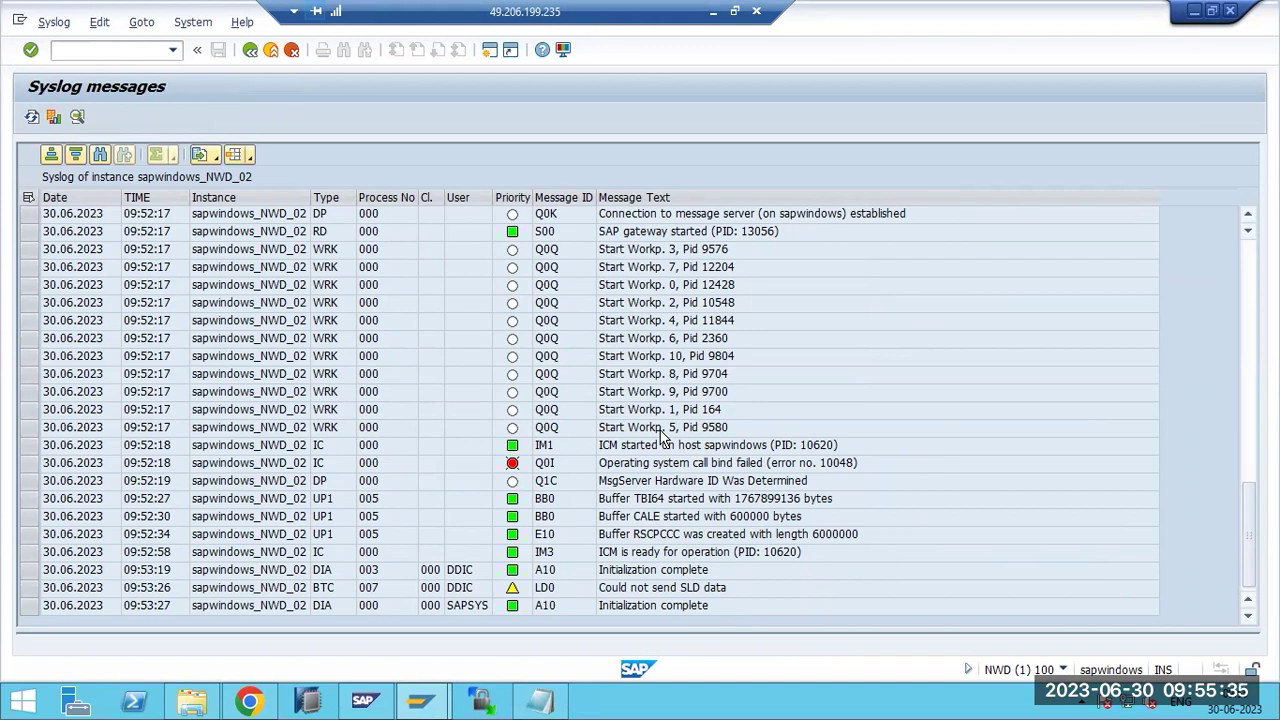
scroll(661, 437, up, 4)
scroll(661, 437, up, 5)
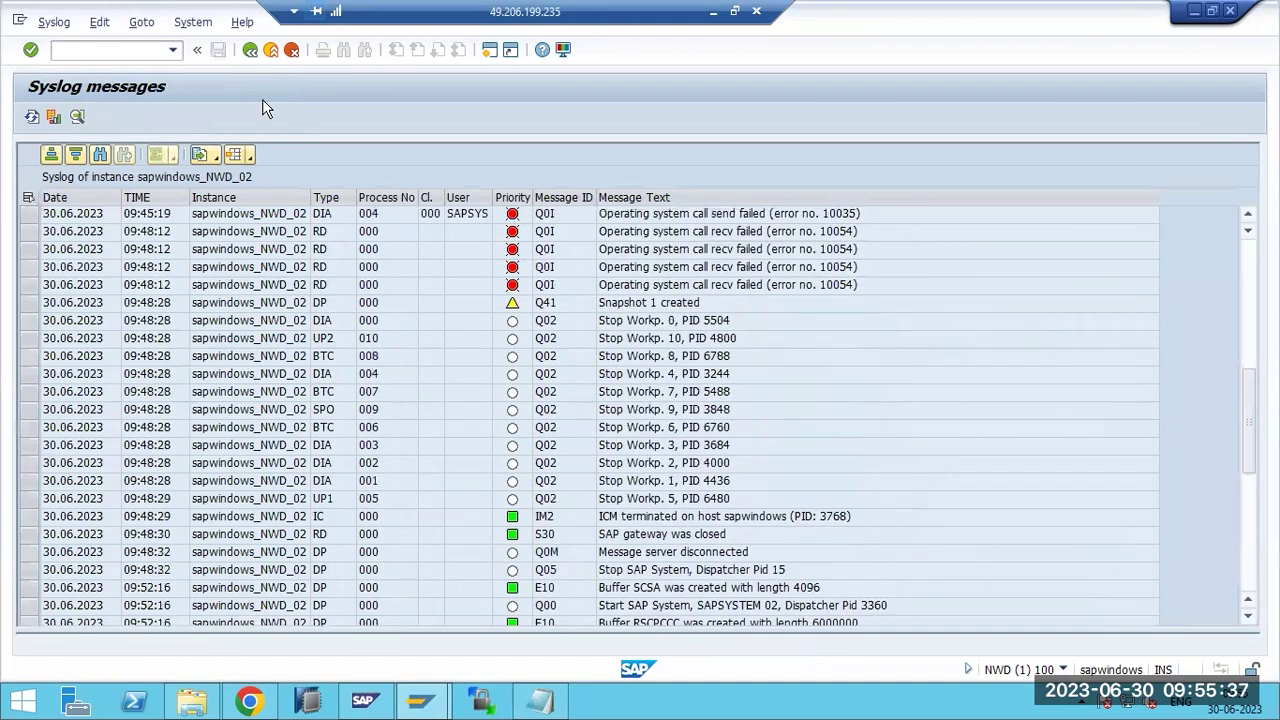
key(F3)
key(F3)
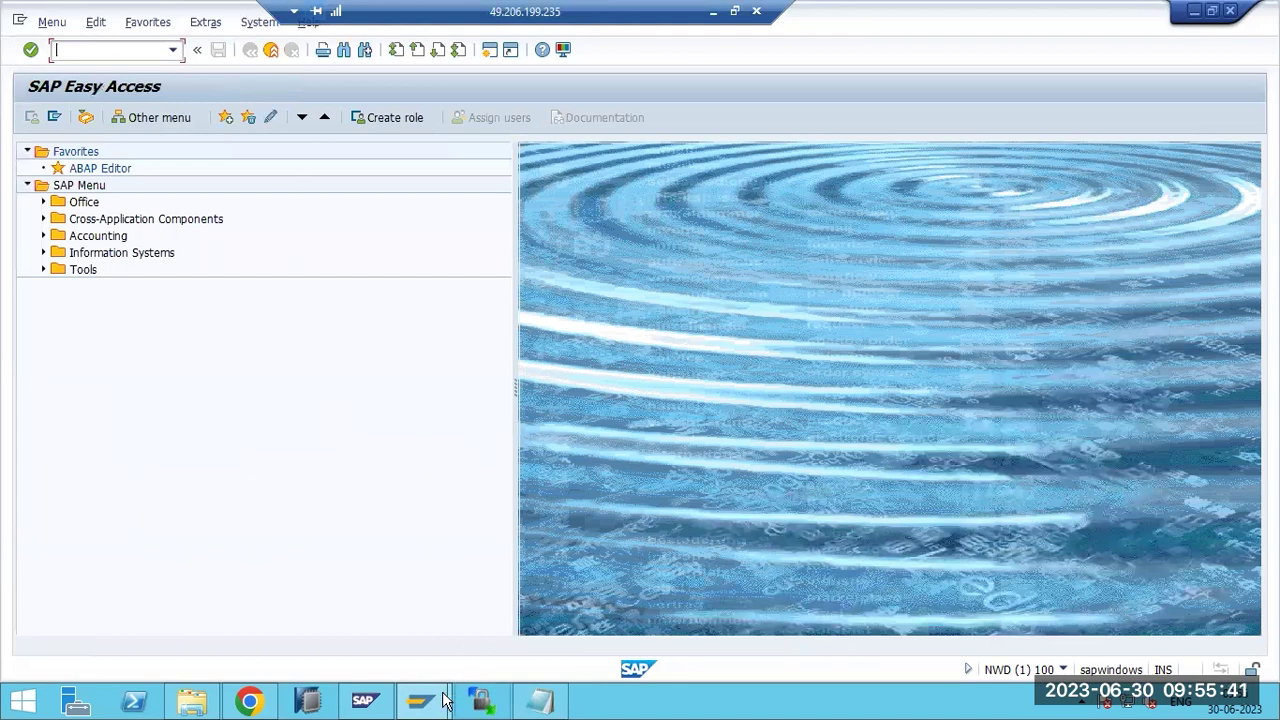
- Switch to the Paint notes and mark steps 7, 9 and 10, plus a long vertical line beside the whole list
mouse_move(445, 700)
click(508, 622)
click(712, 11)
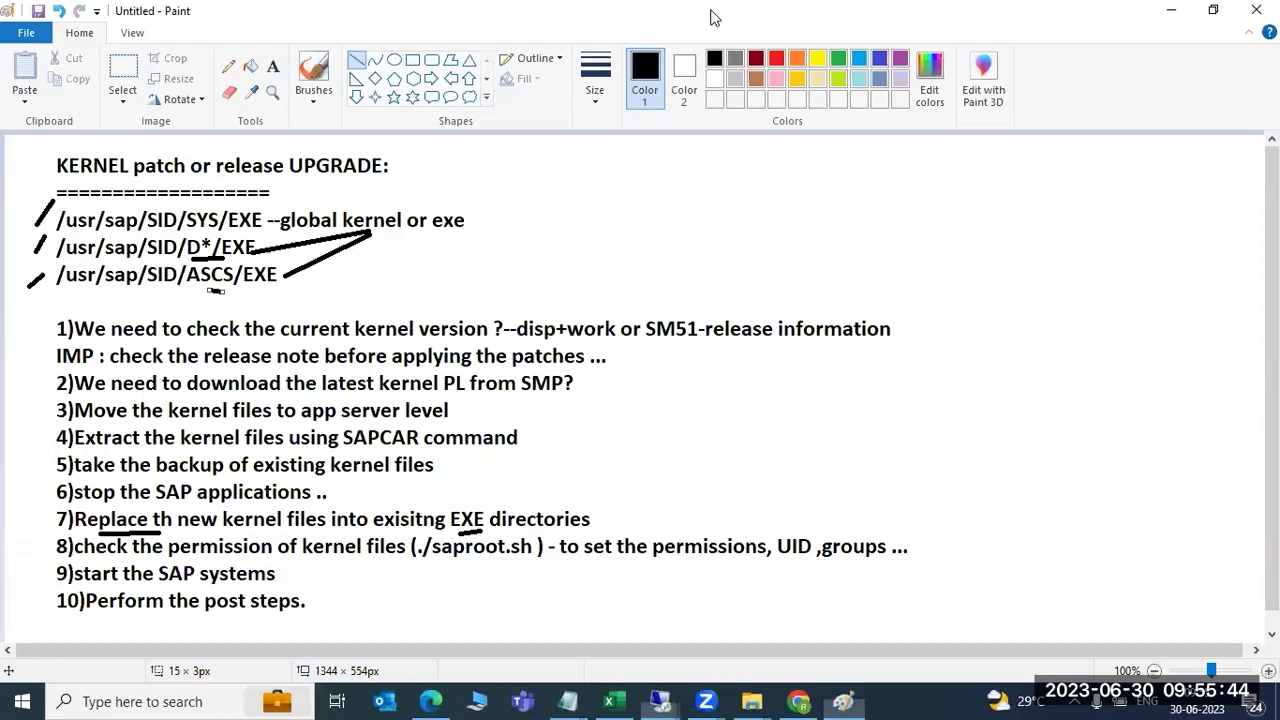
click(243, 607)
mouse_move(282, 577)
mouse_down()
mouse_move(313, 566)
mouse_move(327, 598)
mouse_up()
drag(23, 154, 19, 598)
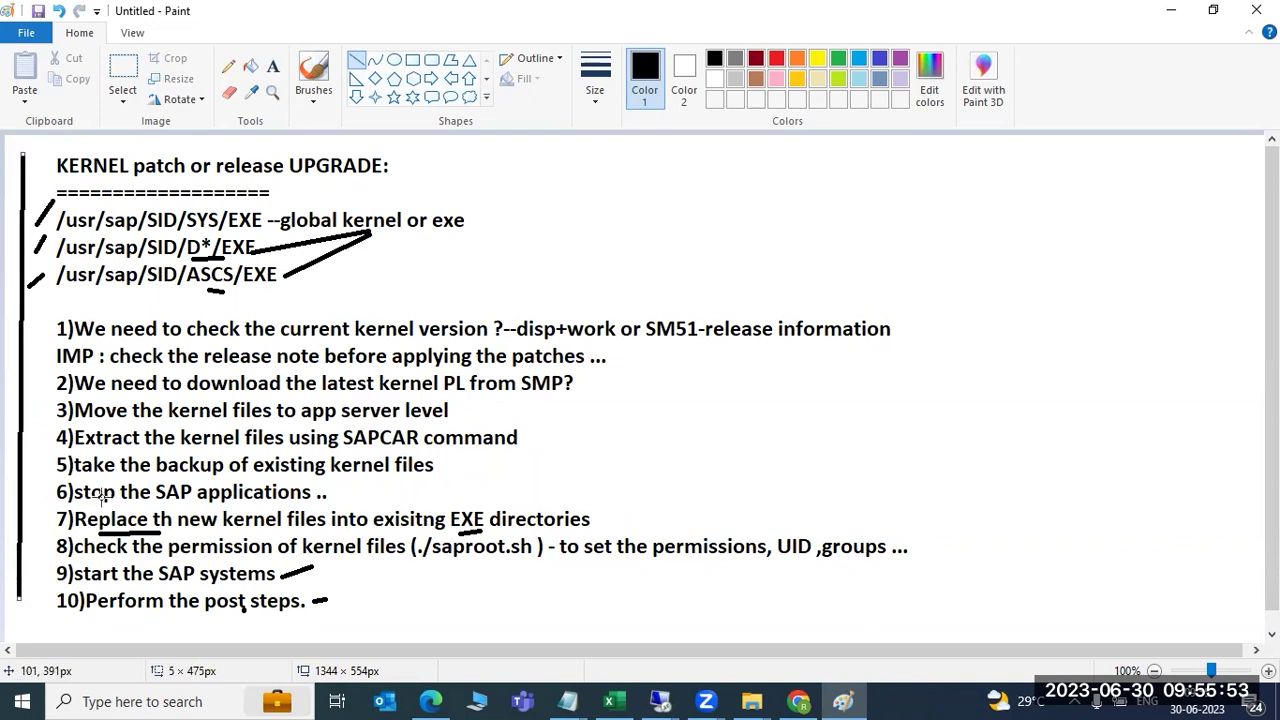
drag(44, 515, 65, 506)
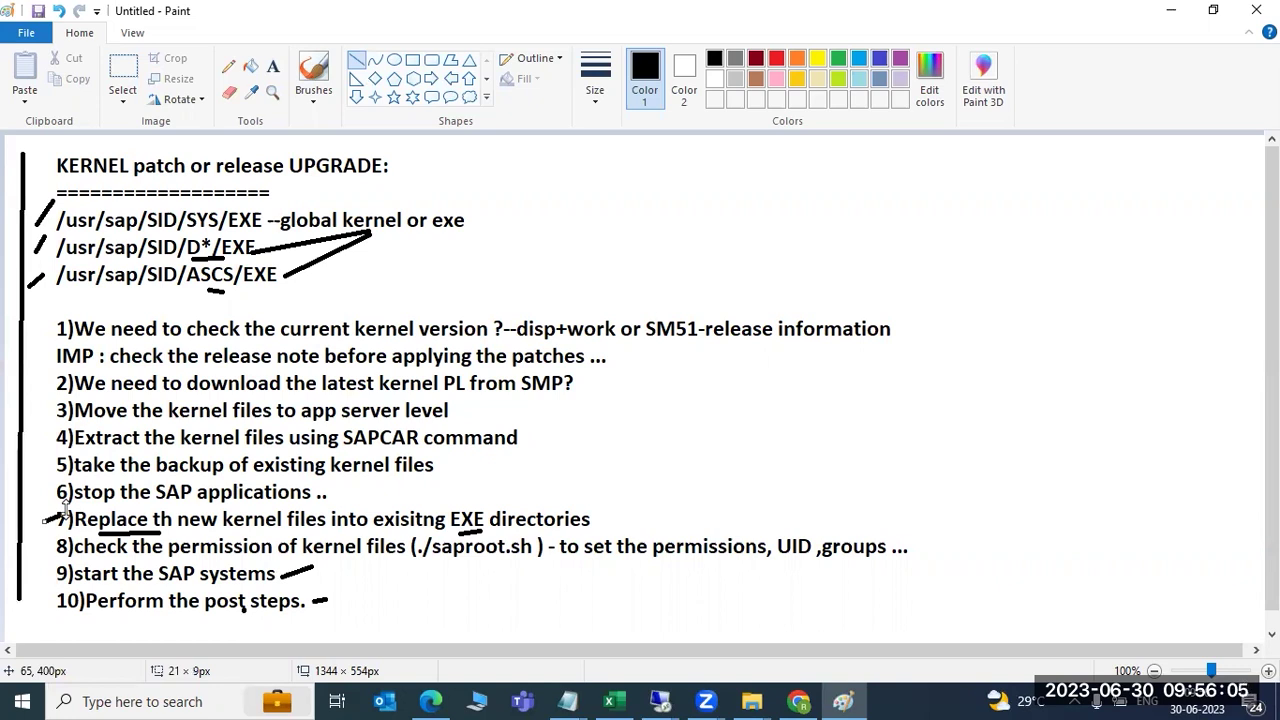
- Draw lines across the D* and ASCS EXE connectors, after the global kernel path, and in the blank area beside it
drag(262, 240, 303, 279)
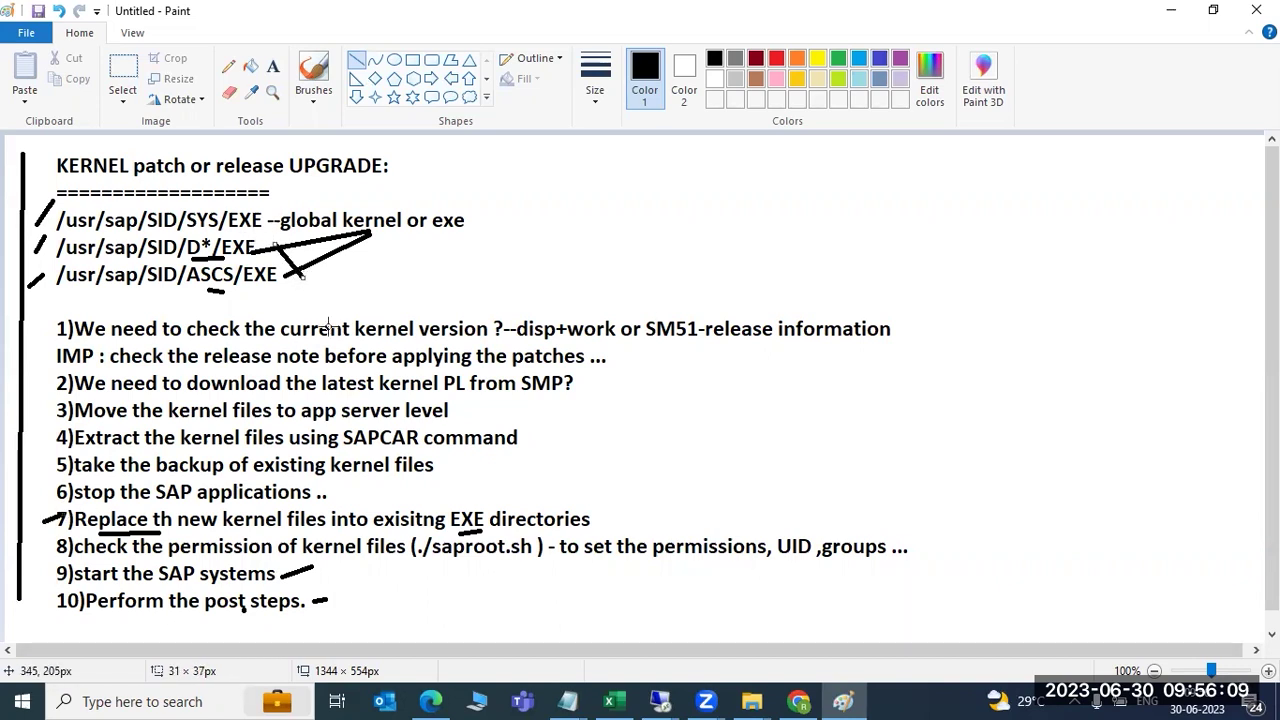
drag(481, 216, 535, 217)
mouse_move(583, 180)
mouse_down()
mouse_move(750, 245)
mouse_move(743, 220)
mouse_up()
- Add the text "SACPE is the util" beside the global kernel path line
click(273, 66)
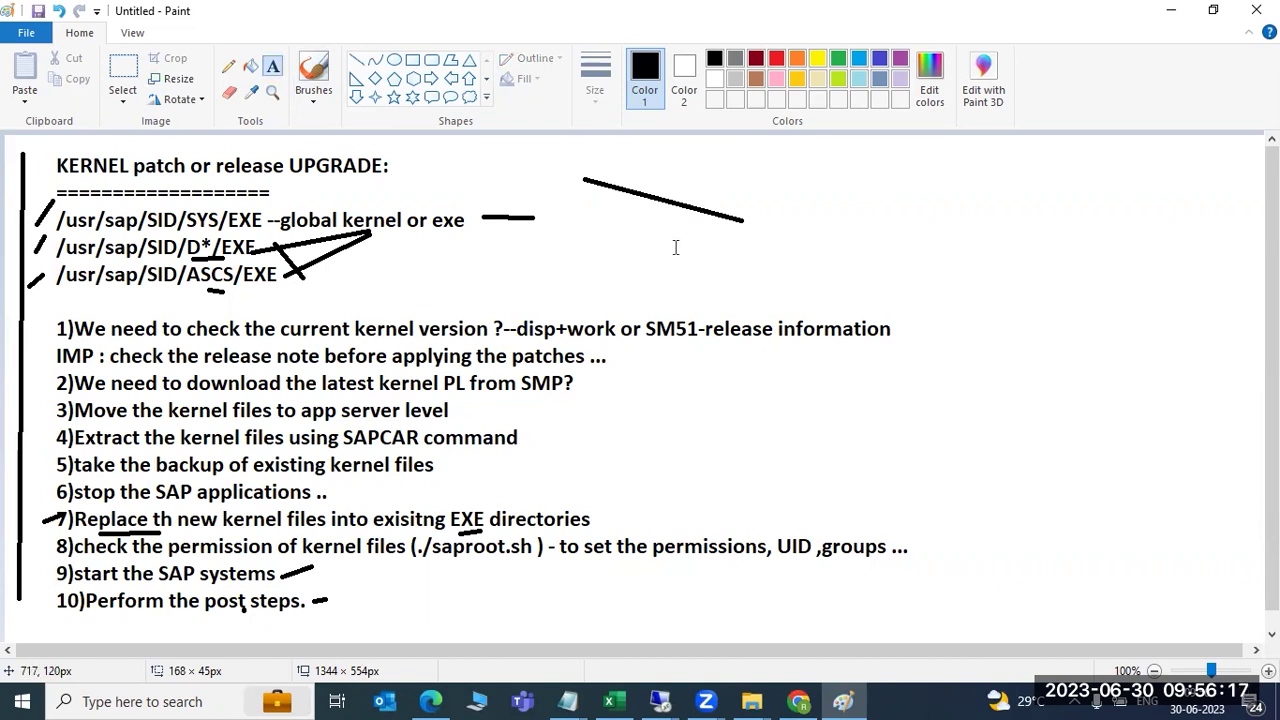
drag(587, 206, 836, 257)
text(SACP)
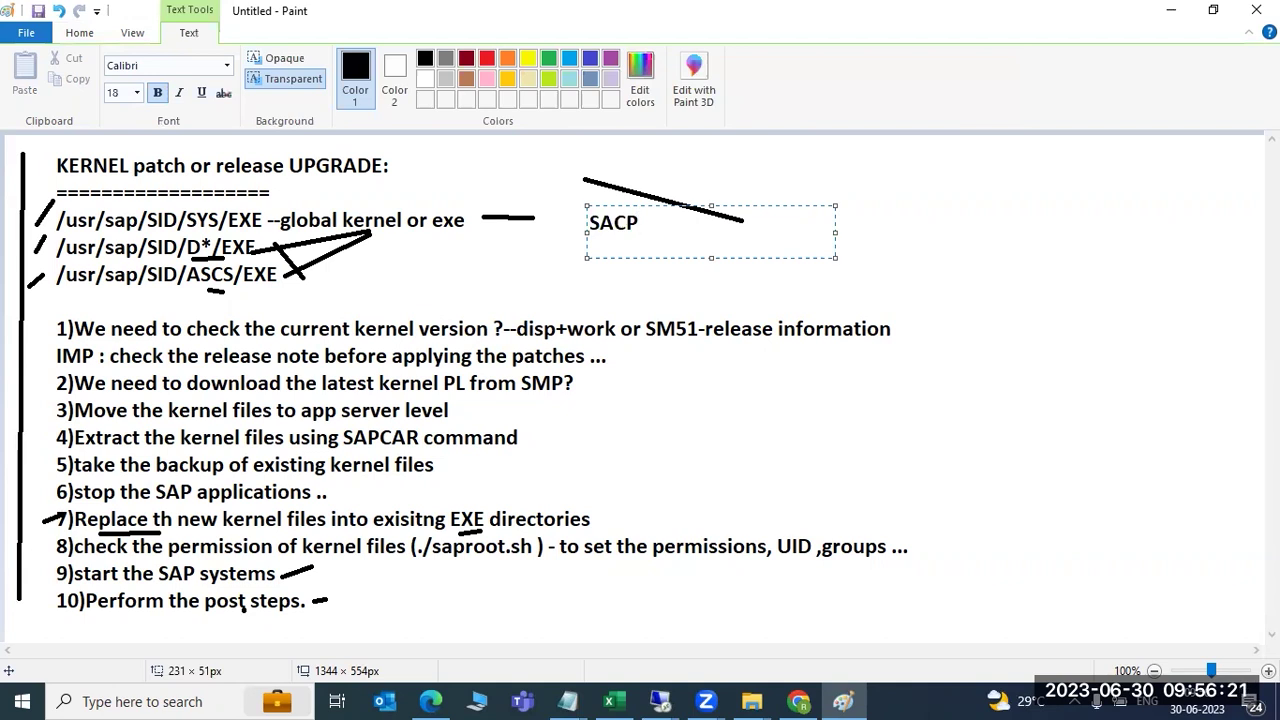
text(E is the util)
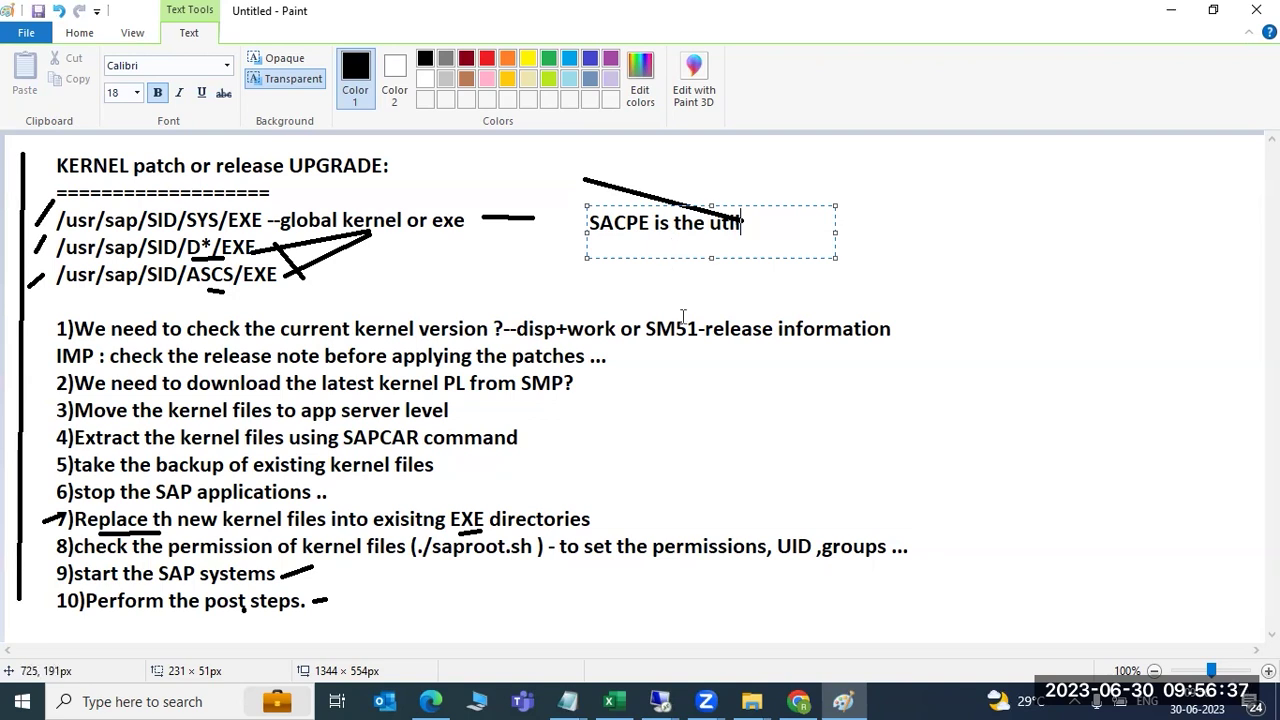
click(592, 222)
drag(592, 222, 757, 229)
click(759, 232)
drag(190, 228, 226, 233)
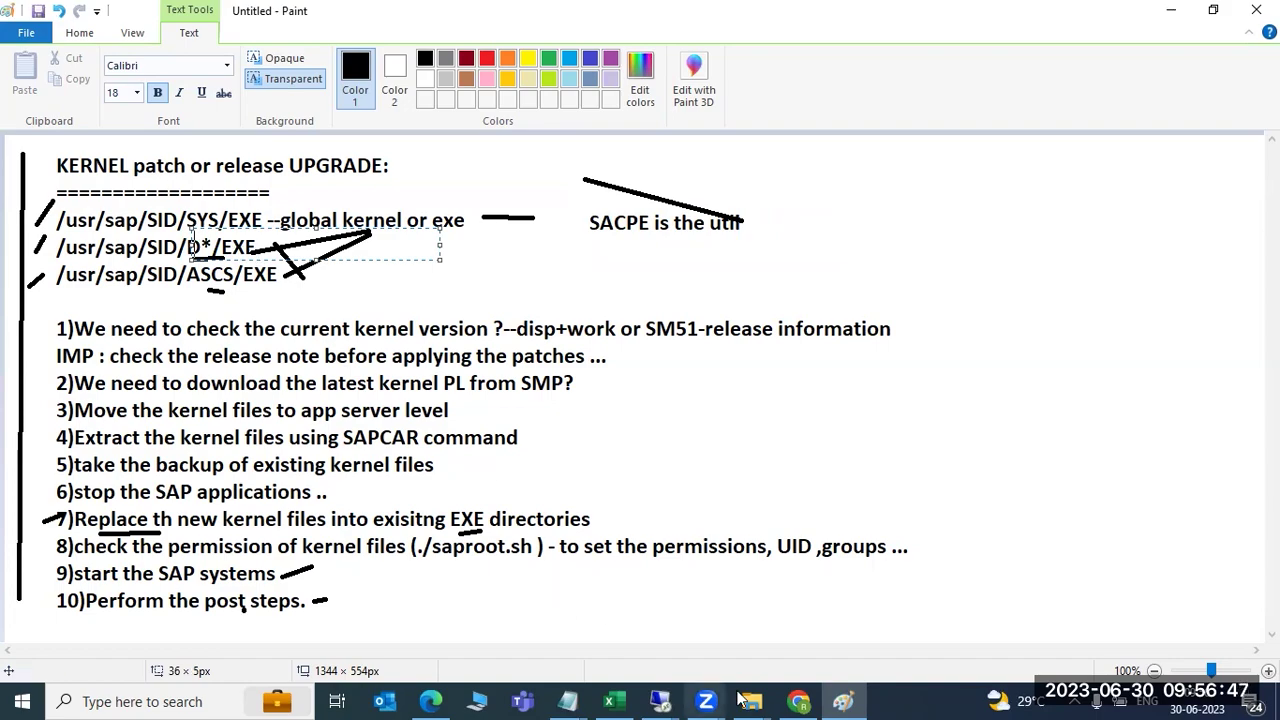
- Minimize Paint, switch to the remote session showing the NTAMD64 folder, and close both command prompt windows
click(838, 697)
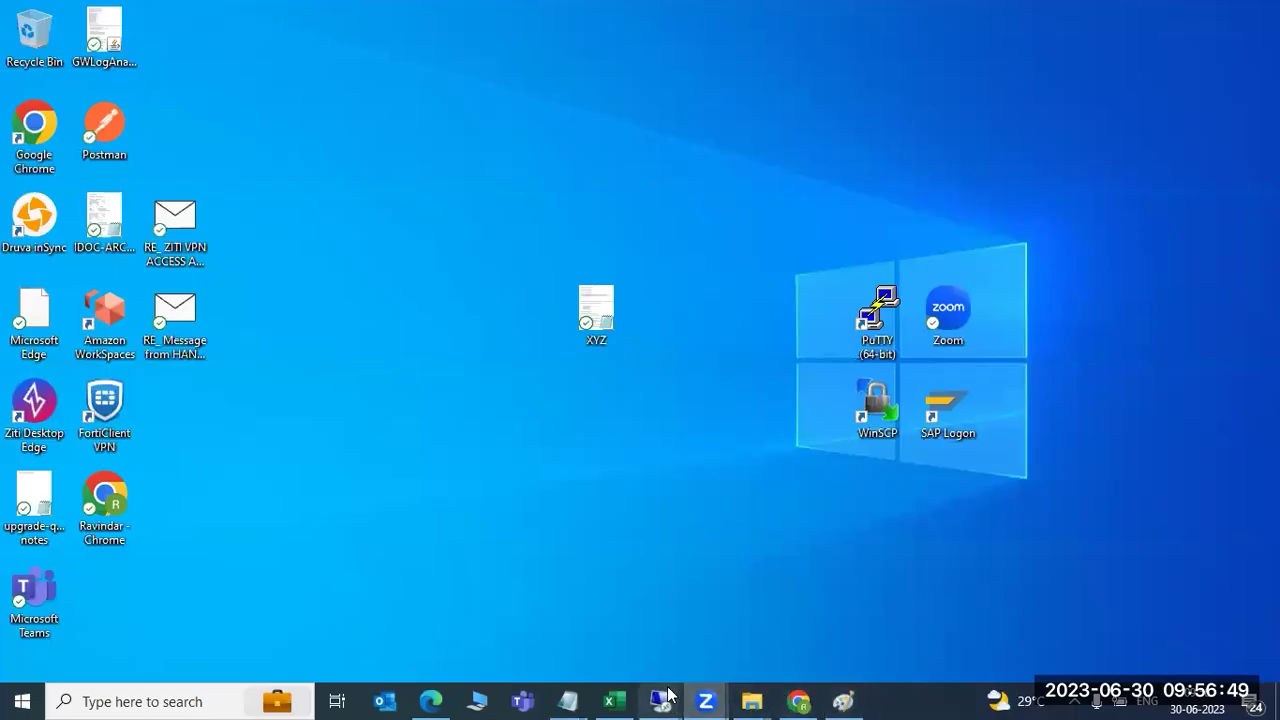
mouse_move(665, 700)
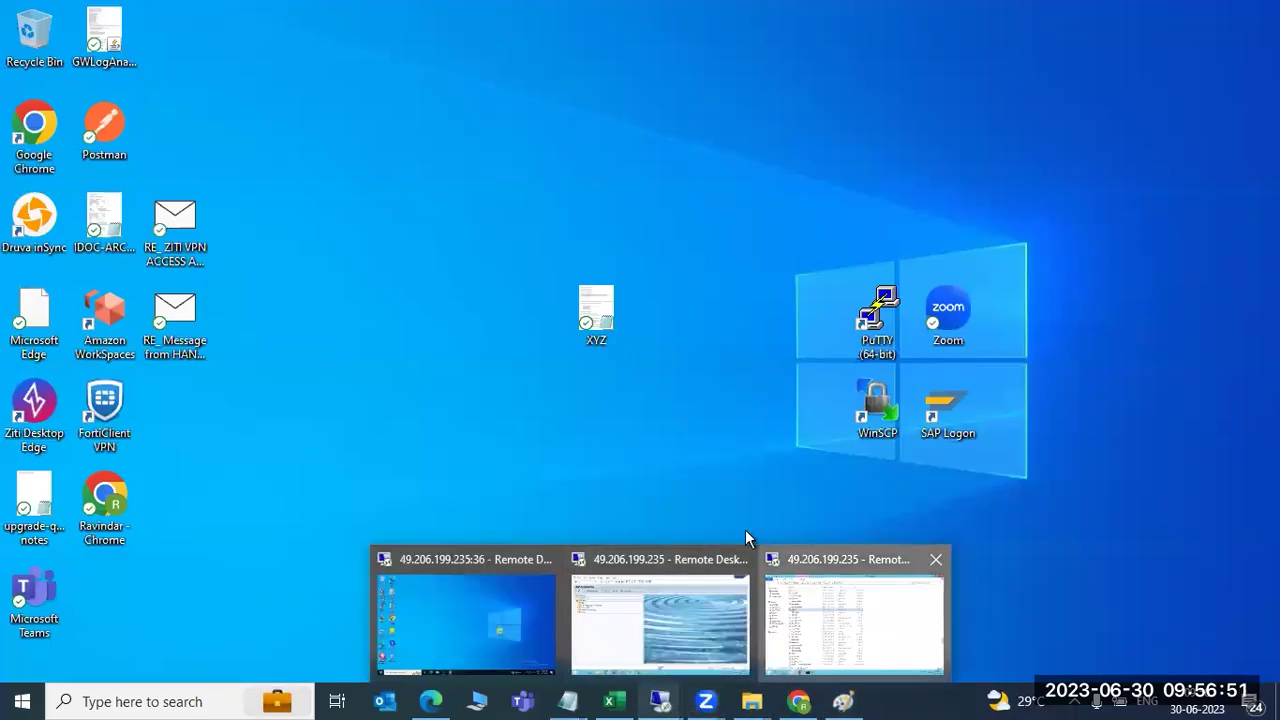
click(776, 610)
click(304, 700)
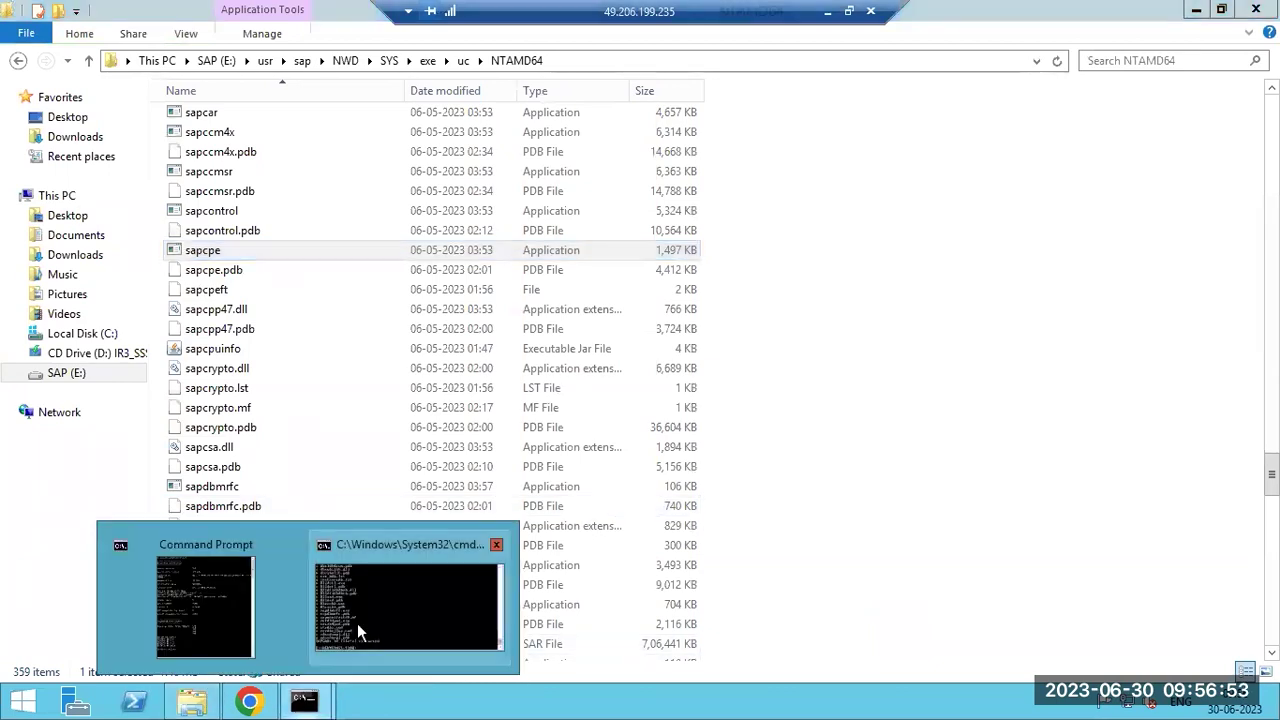
click(496, 544)
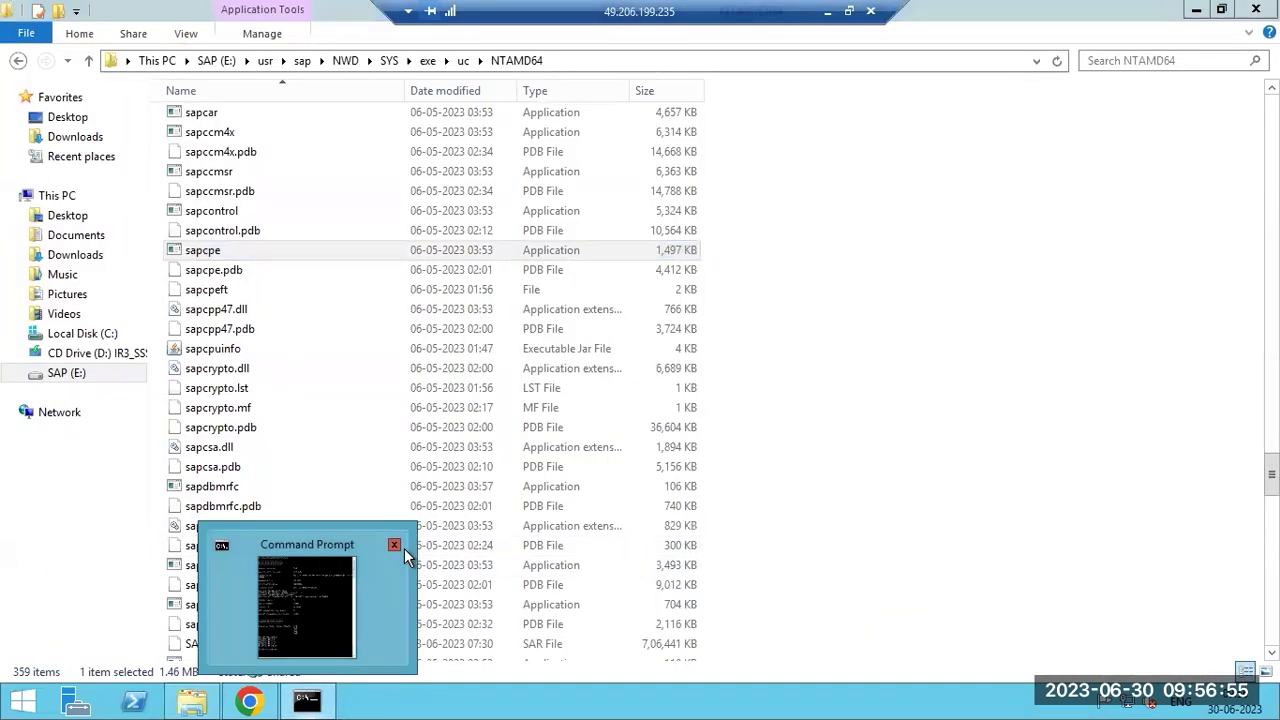
click(395, 546)
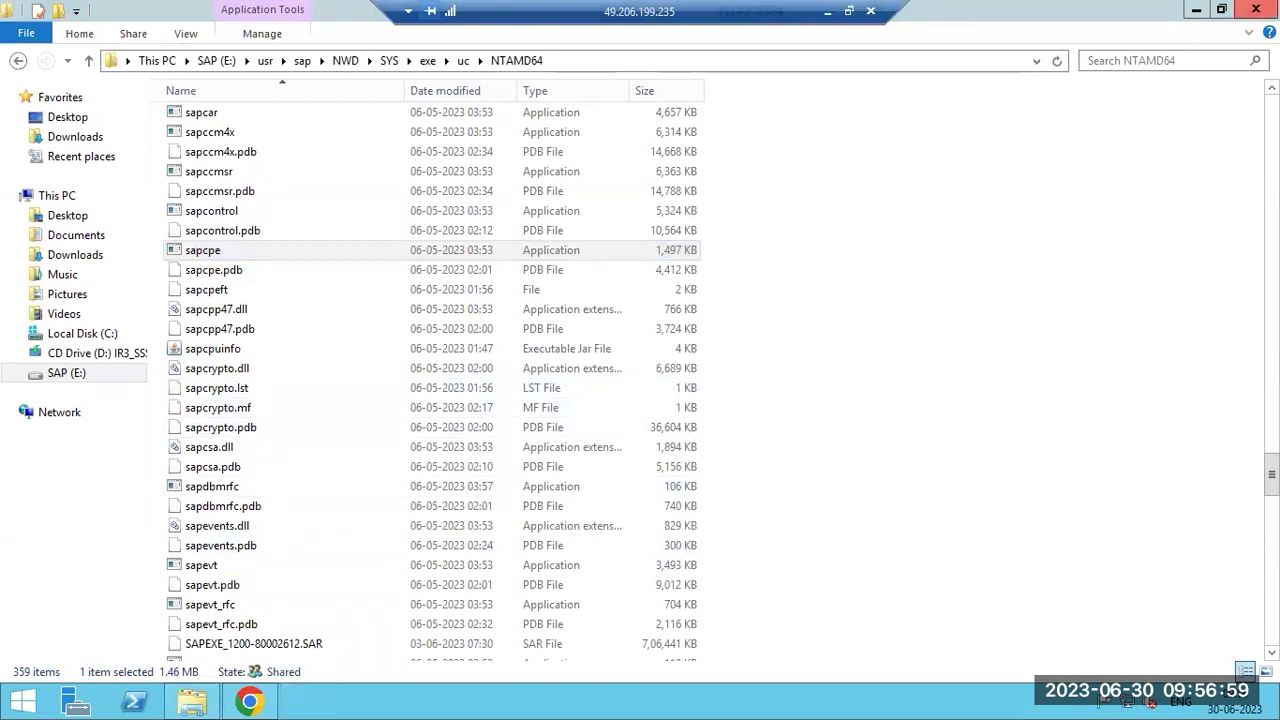
- Close the remote session's File Explorer and Chrome windows, including a newly launched Chrome window
click(1256, 10)
click(206, 20)
click(216, 16)
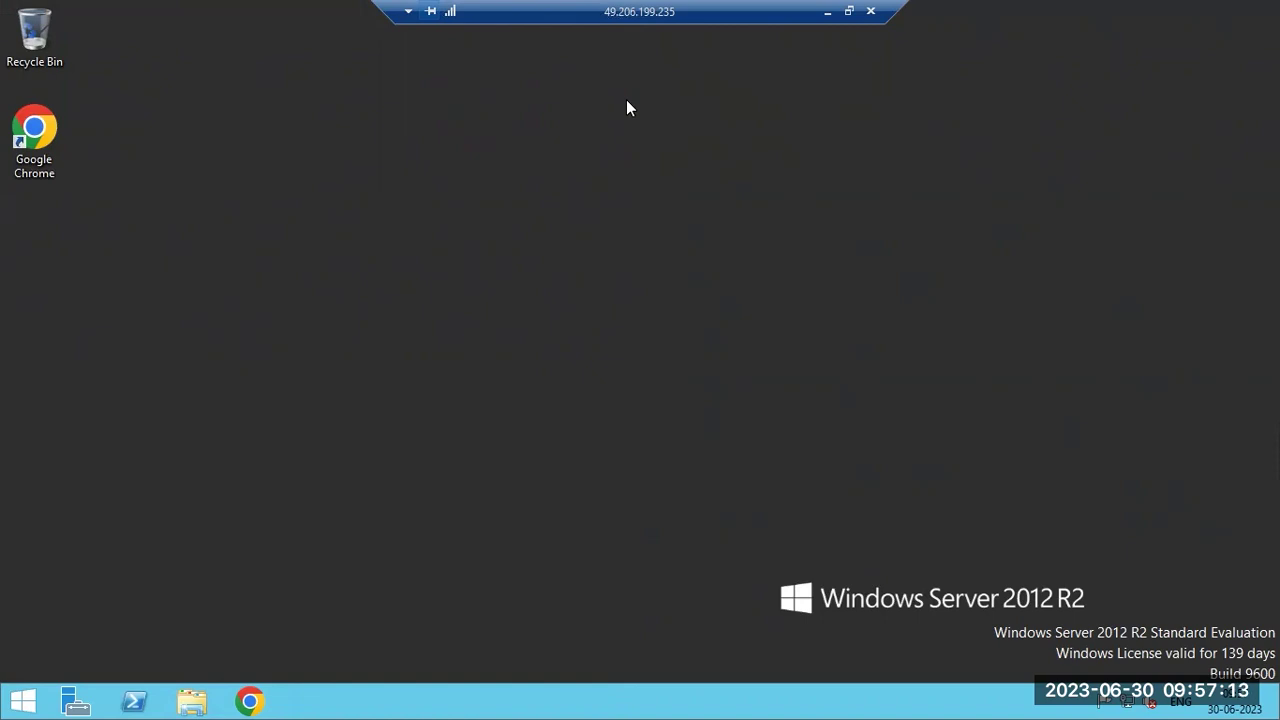
click(248, 701)
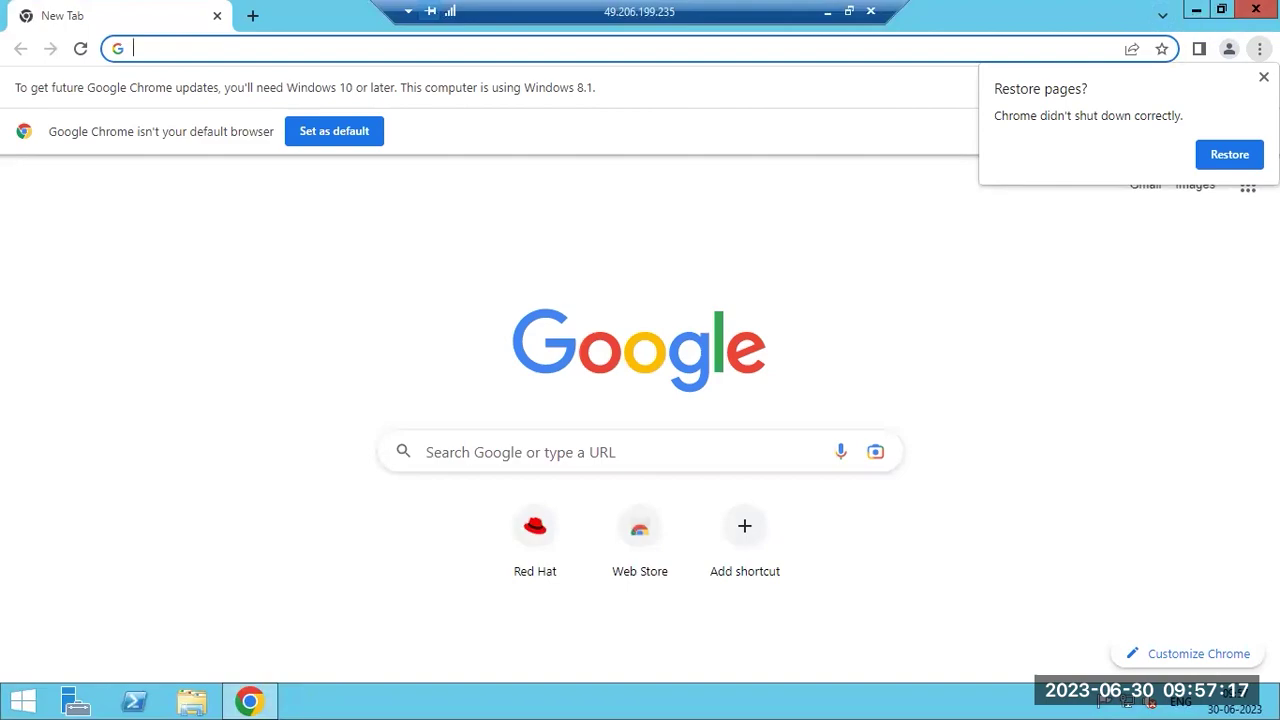
click(1256, 9)
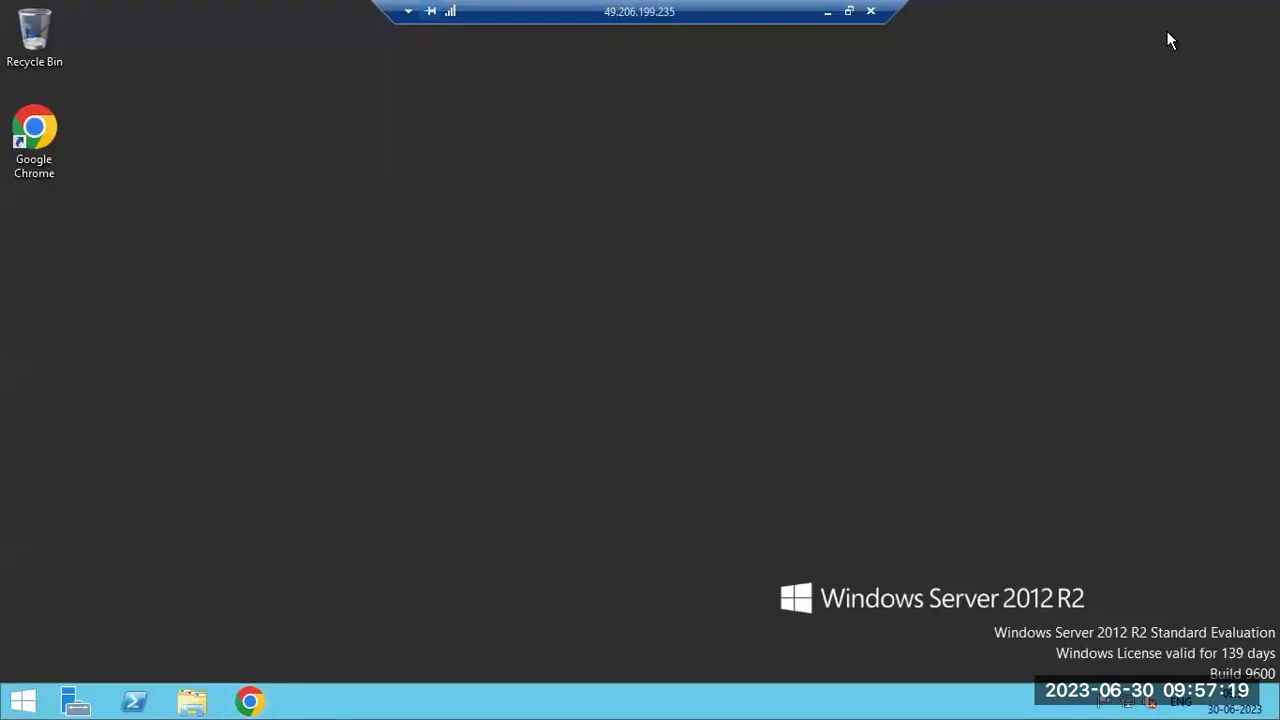